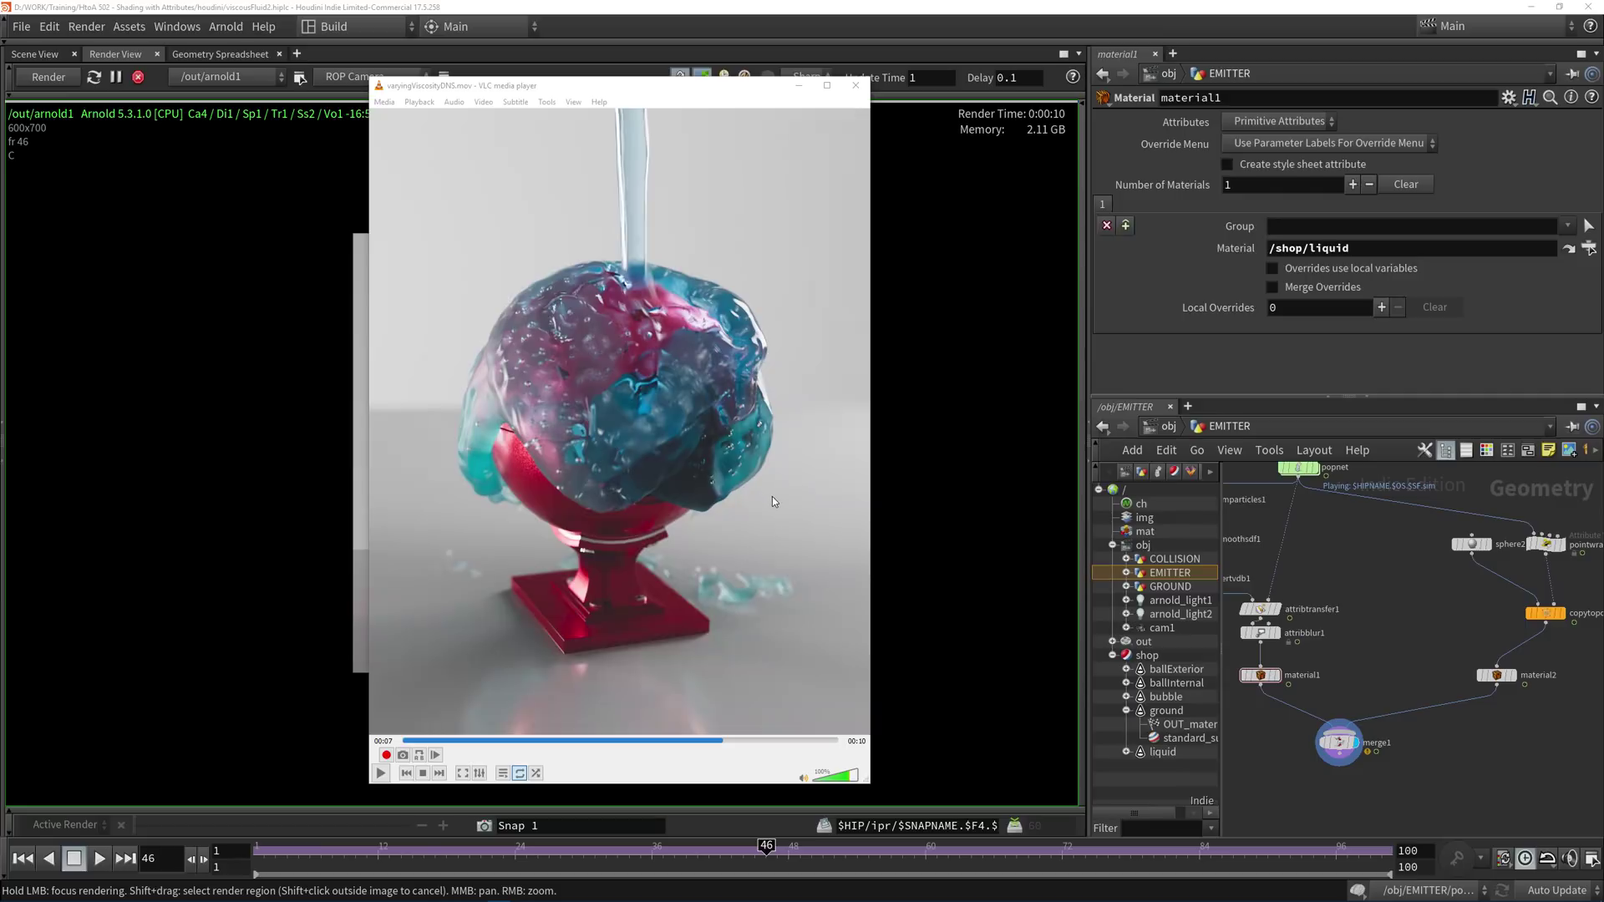
Play the reference animation of the coloured viscous fluid and minimize the media player to return to the Houdini render.
{"action": "left_click", "coordinate": [386, 770]}
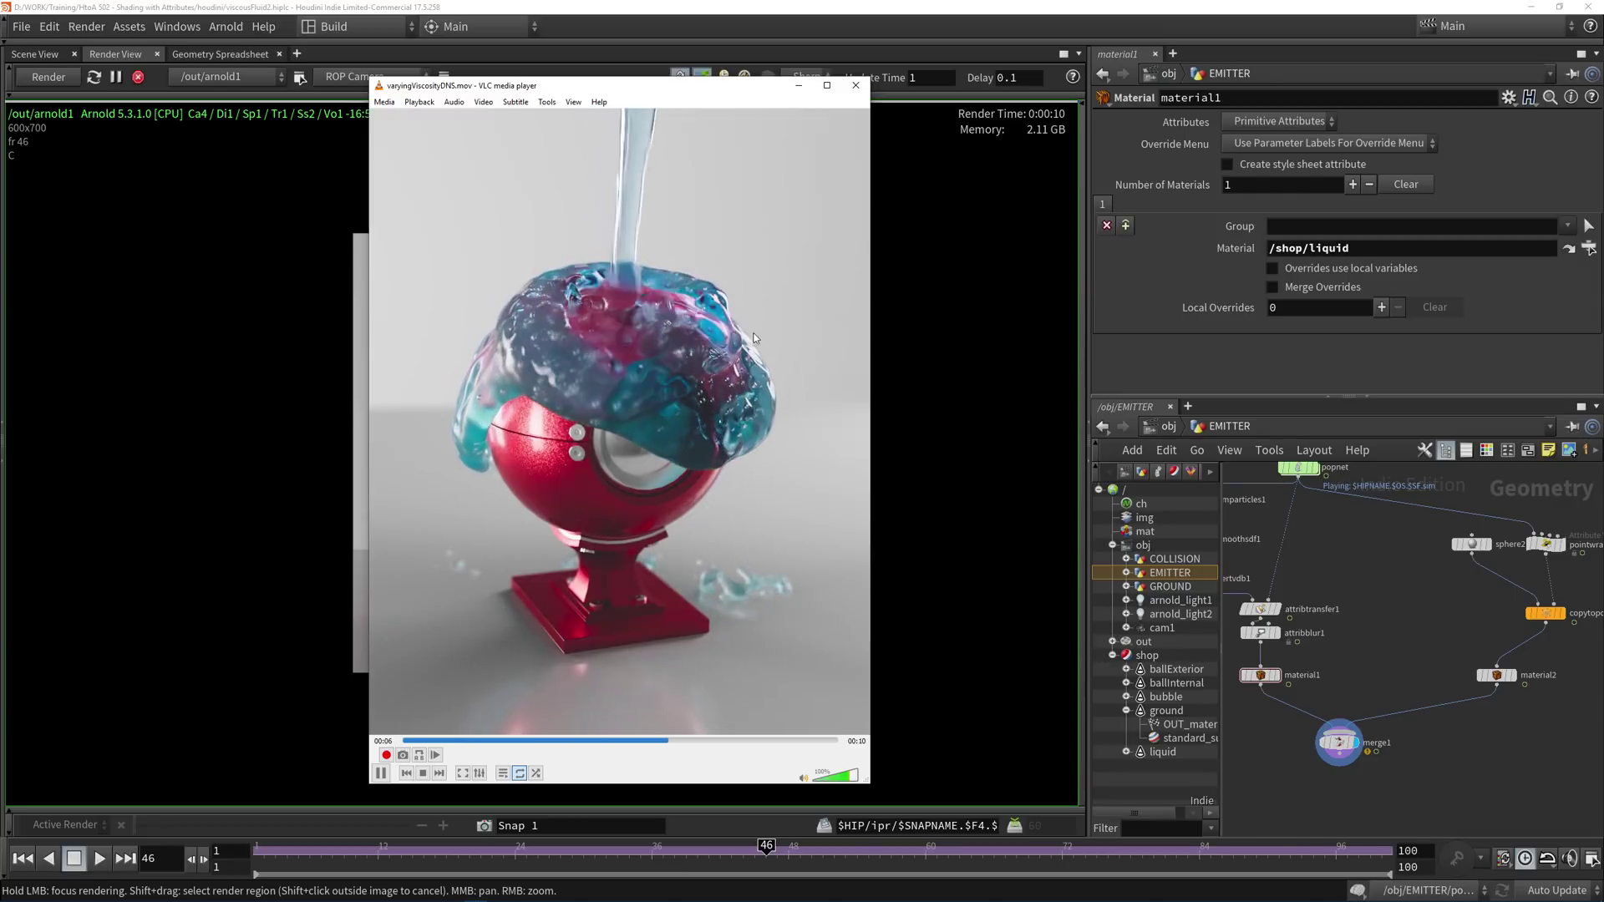
{"action": "left_click", "coordinate": [798, 90]}
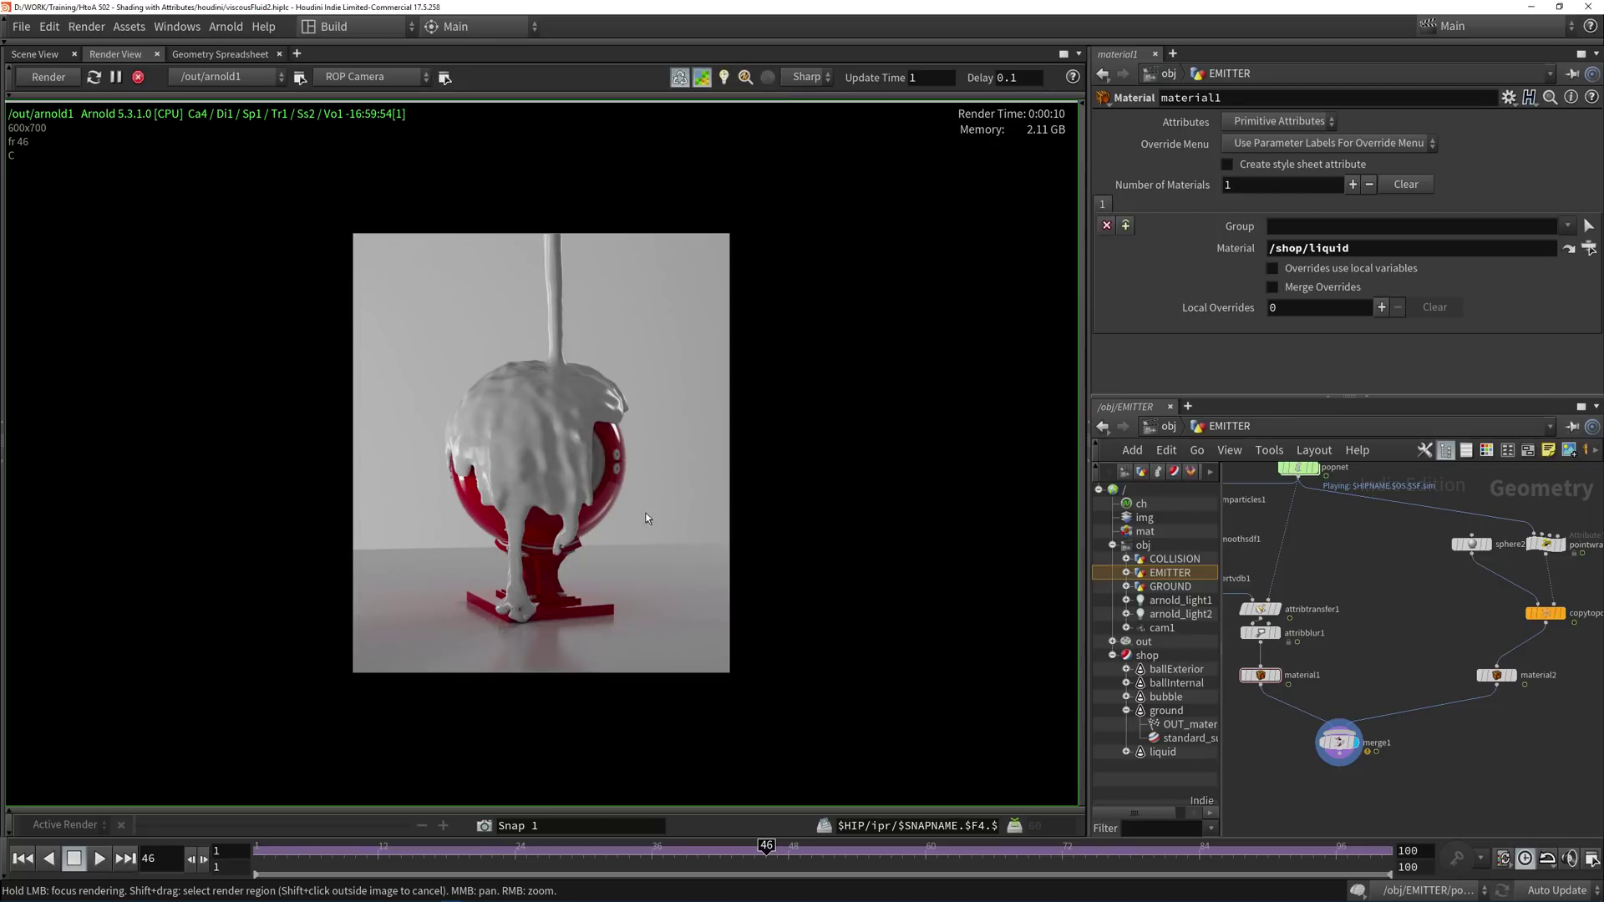
{"action": "left_click", "coordinate": [624, 337]}
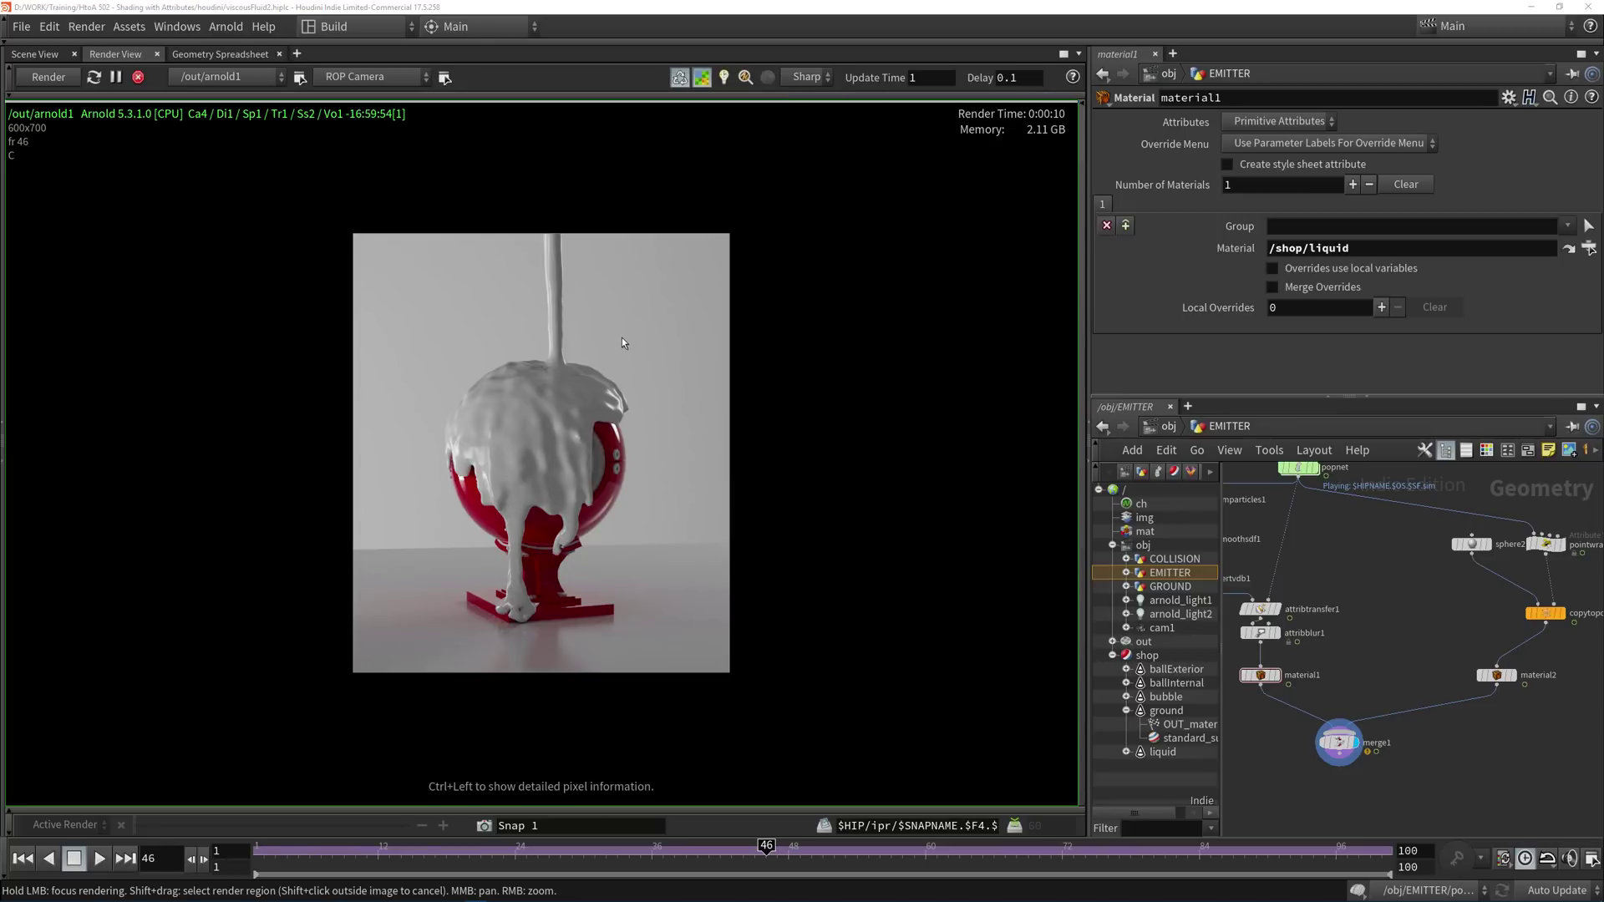
Examine the fluid simulation in the scene view from a free perspective without a camera, scrubbing through the timeline.
{"action": "left_click", "coordinate": [35, 53]}
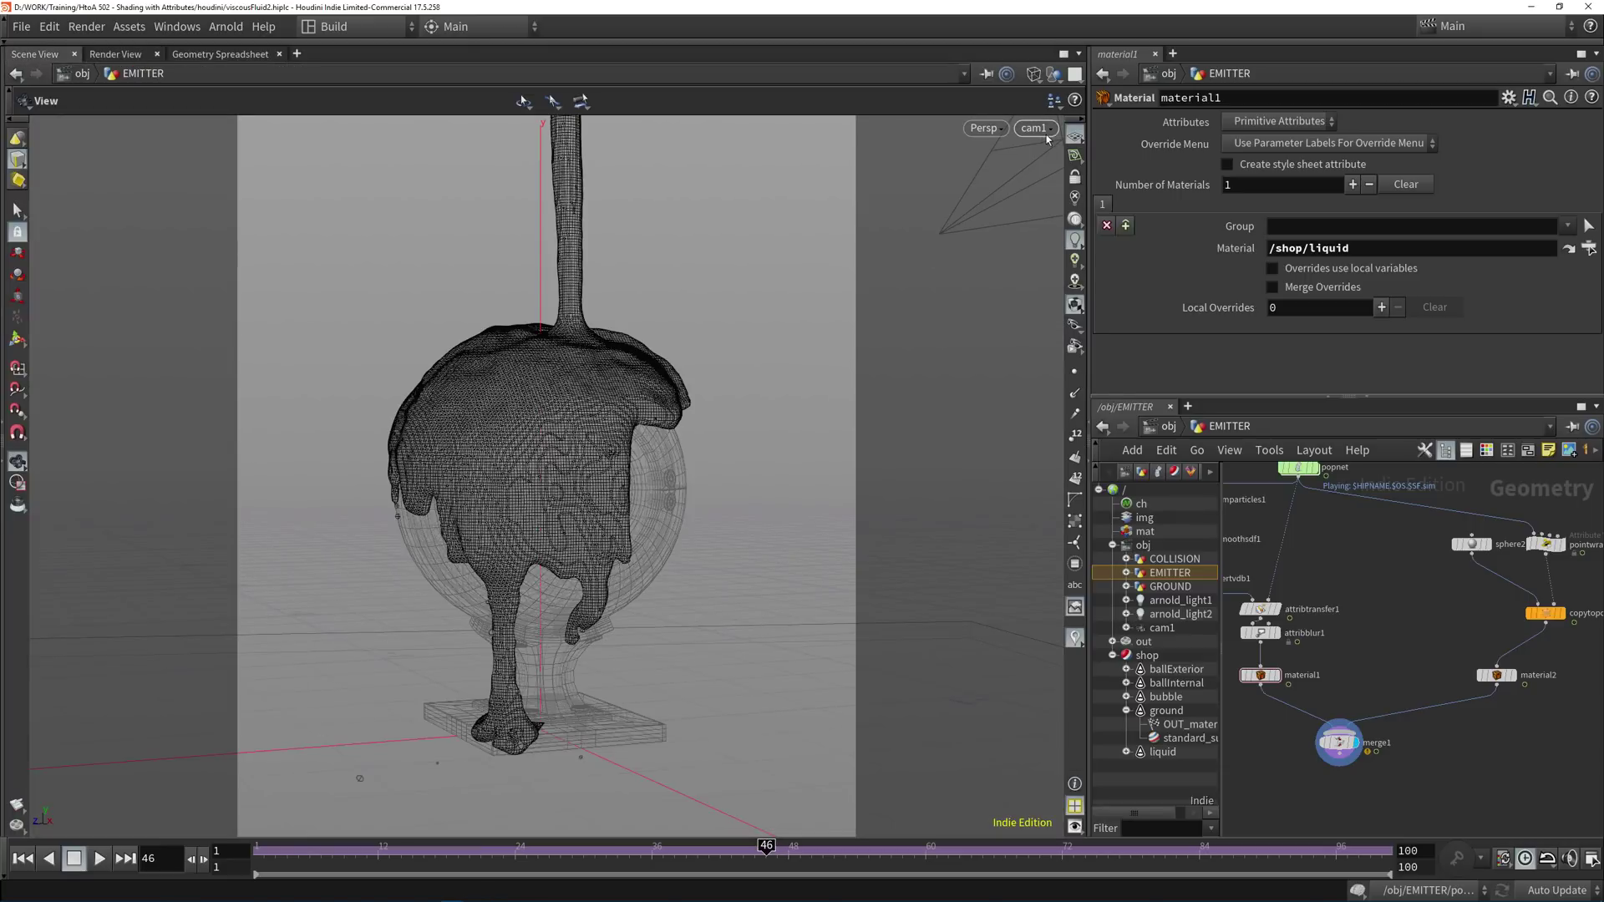
{"action": "left_click", "coordinate": [1076, 219]}
{"action": "left_click", "coordinate": [1086, 166]}
{"action": "left_click_drag", "start_coordinate": [443, 371], "coordinate": [938, 184]}
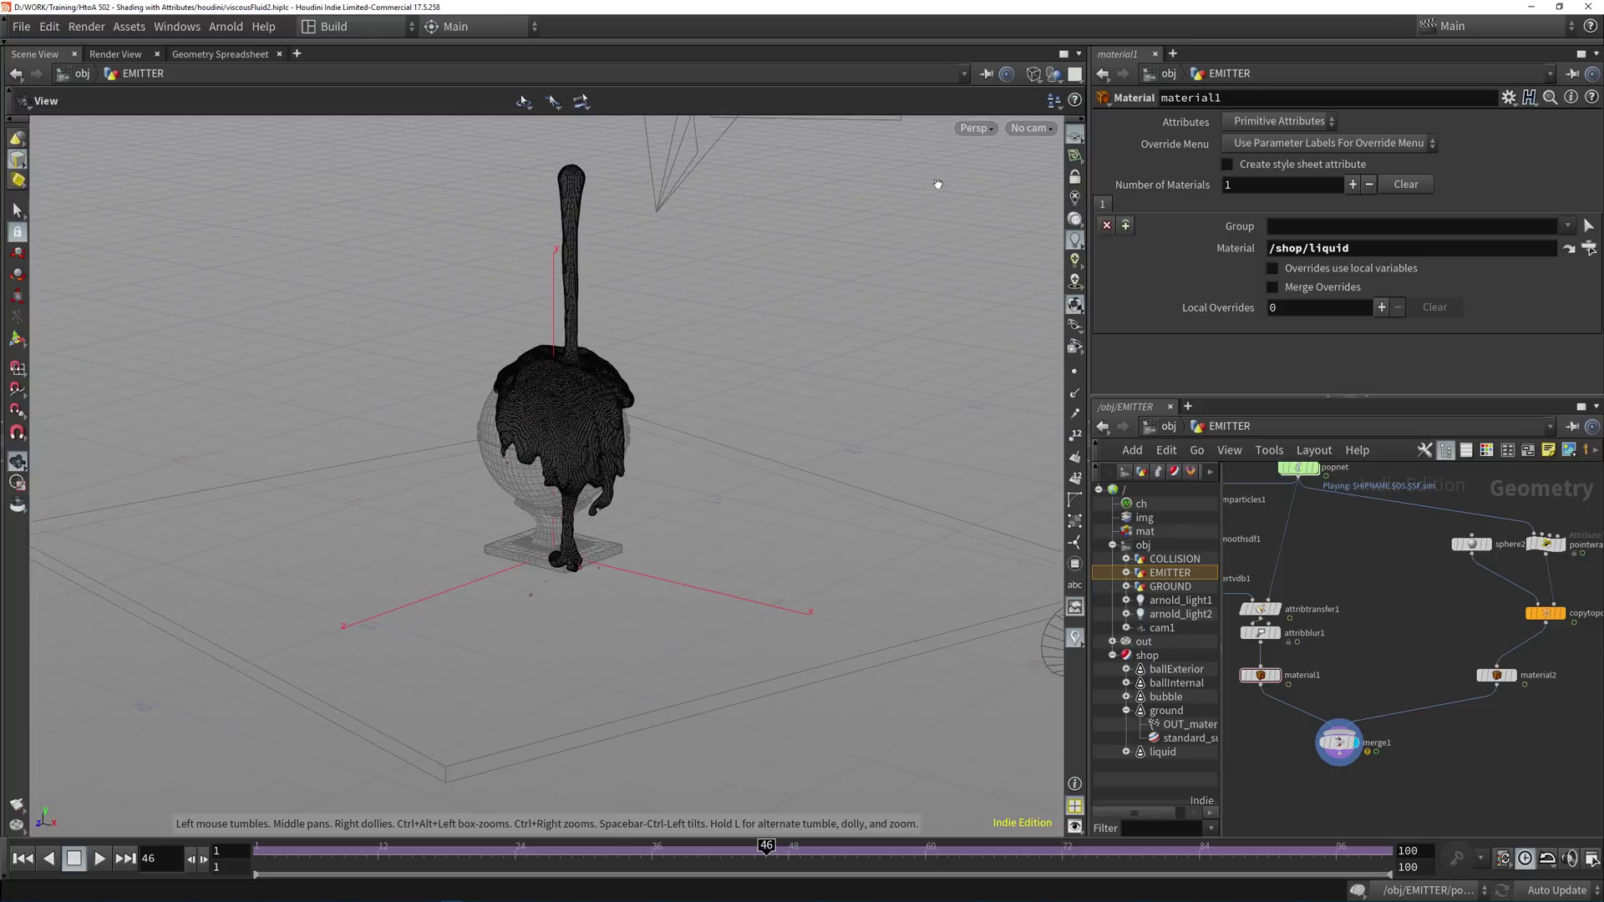
{"action": "left_click_drag", "start_coordinate": [286, 848], "coordinate": [766, 846]}
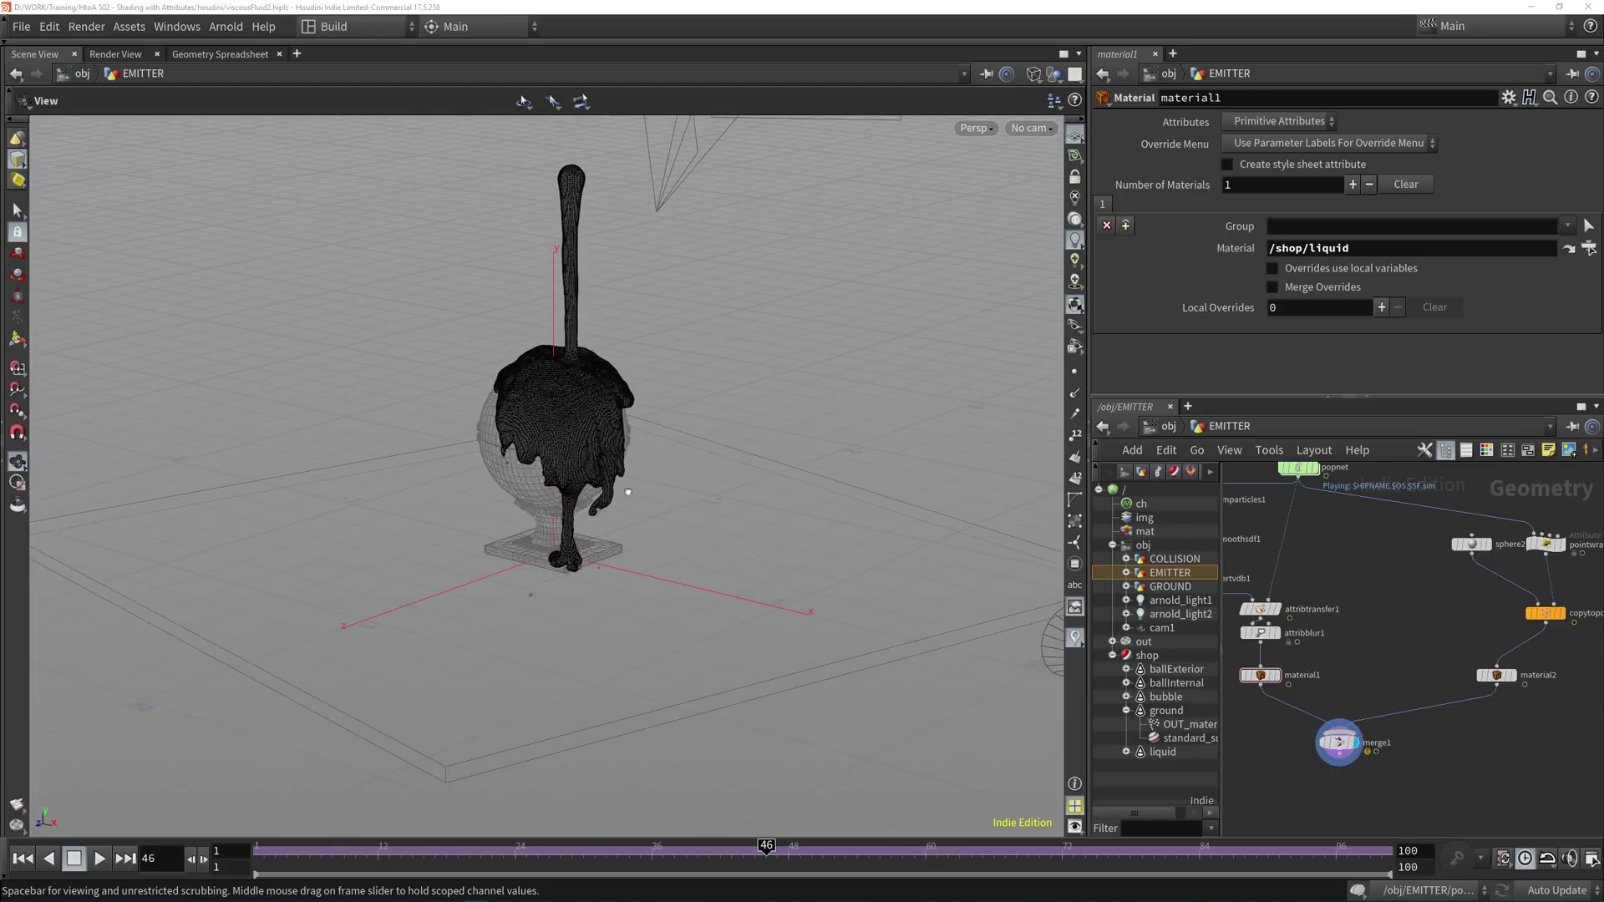
{"action": "left_click_drag", "start_coordinate": [451, 435], "coordinate": [727, 502]}
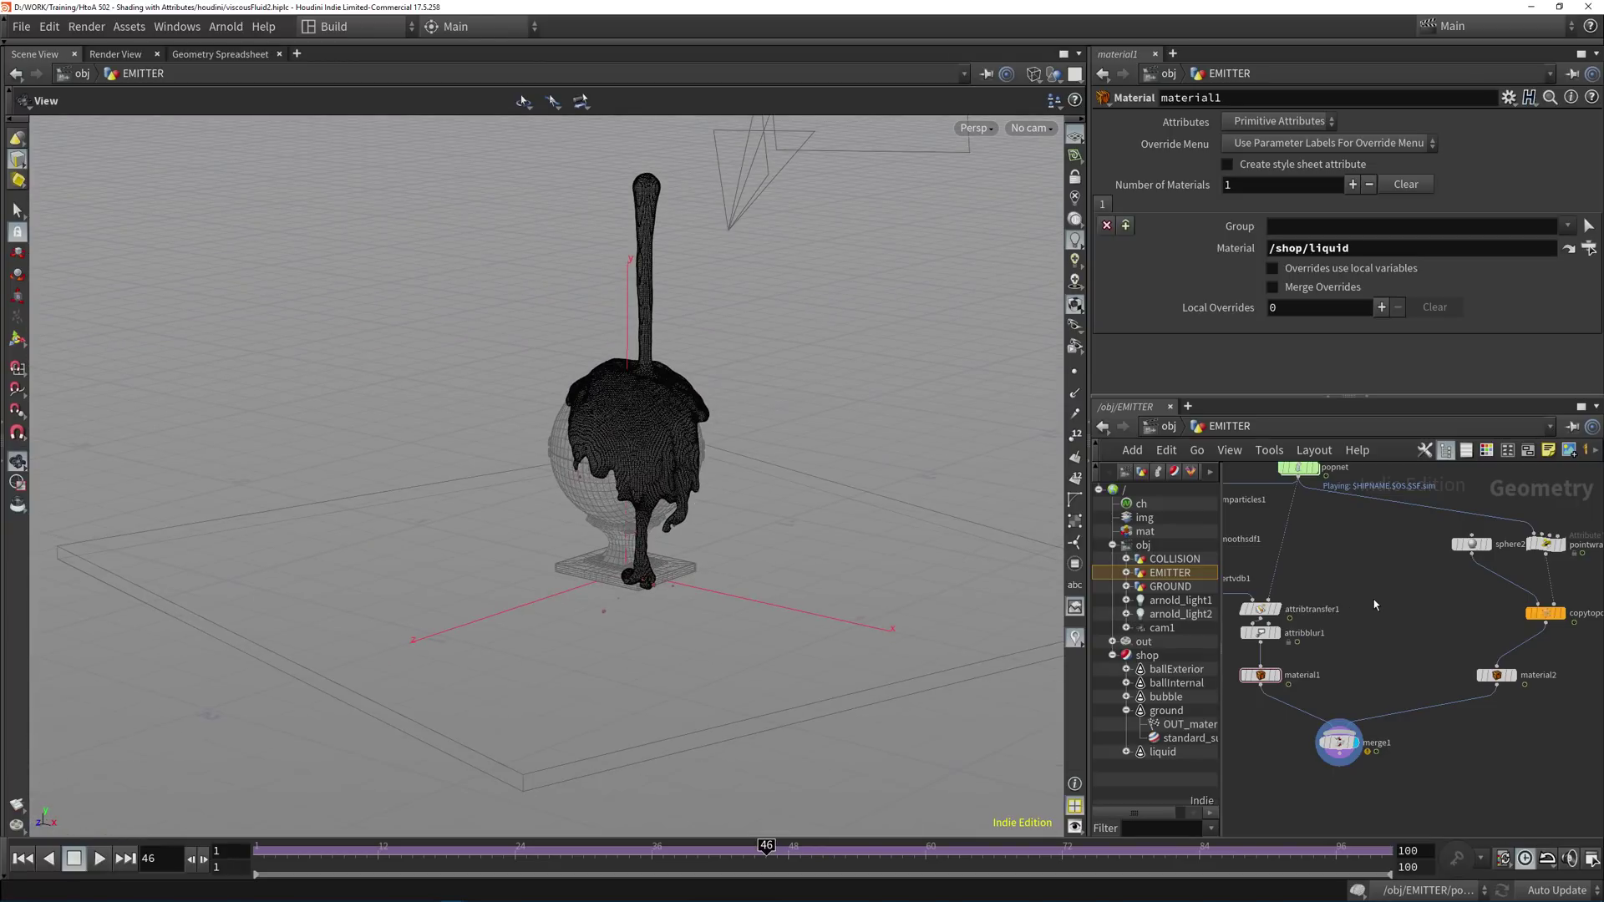
Move the timeline to frame 23 and re-render the Arnold output.
{"action": "left_click", "coordinate": [1126, 711]}
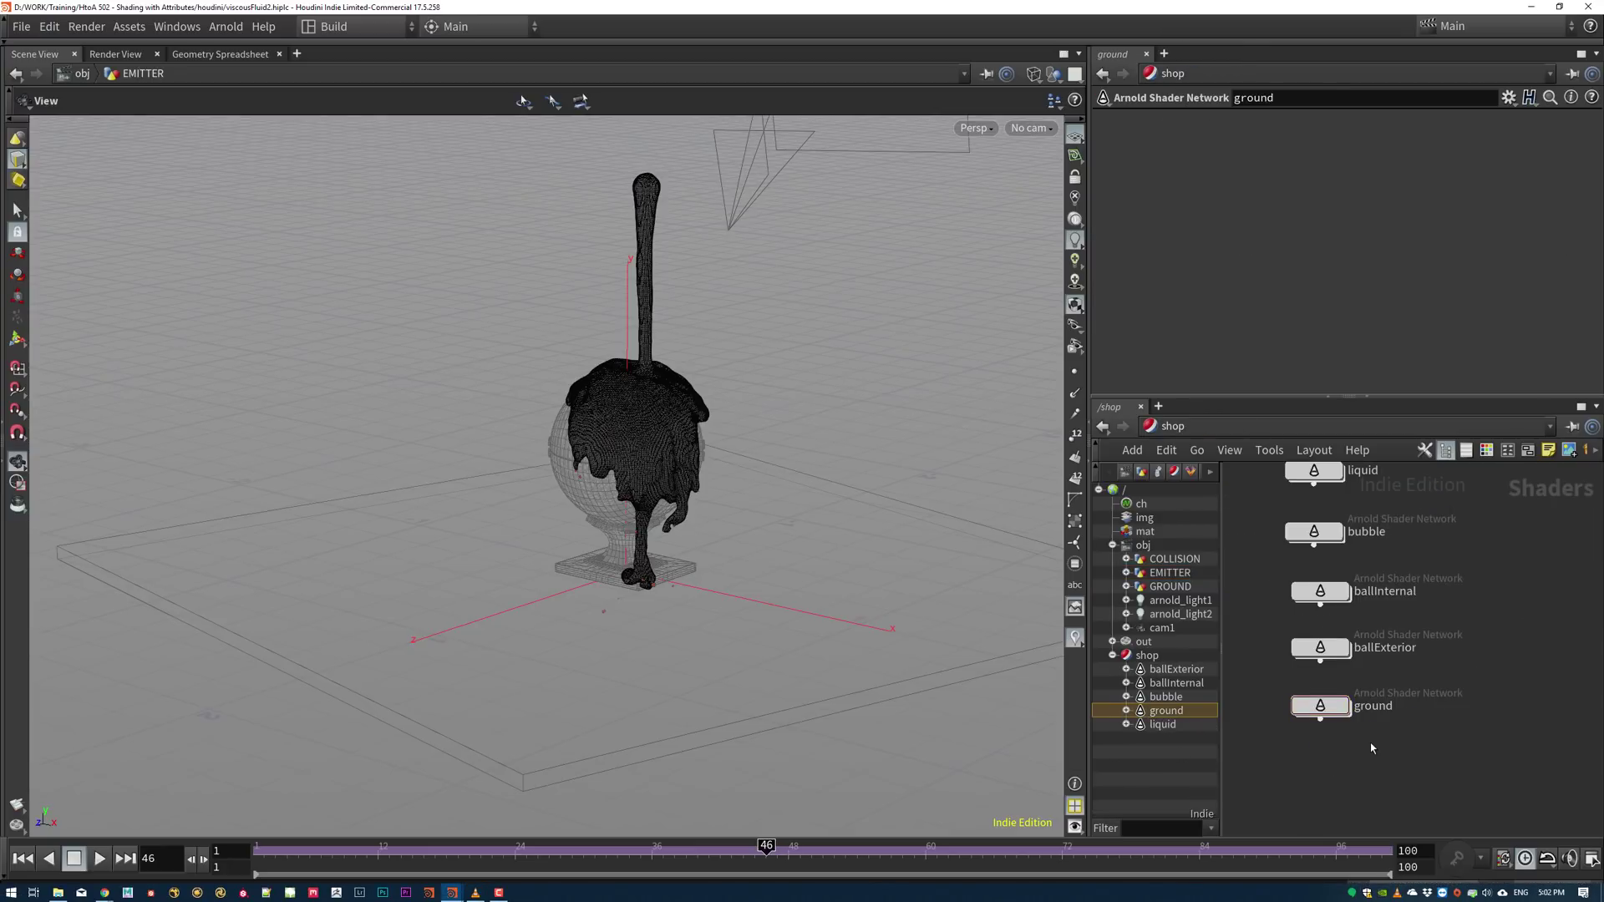
{"action": "left_click_drag", "start_coordinate": [349, 848], "coordinate": [504, 862]}
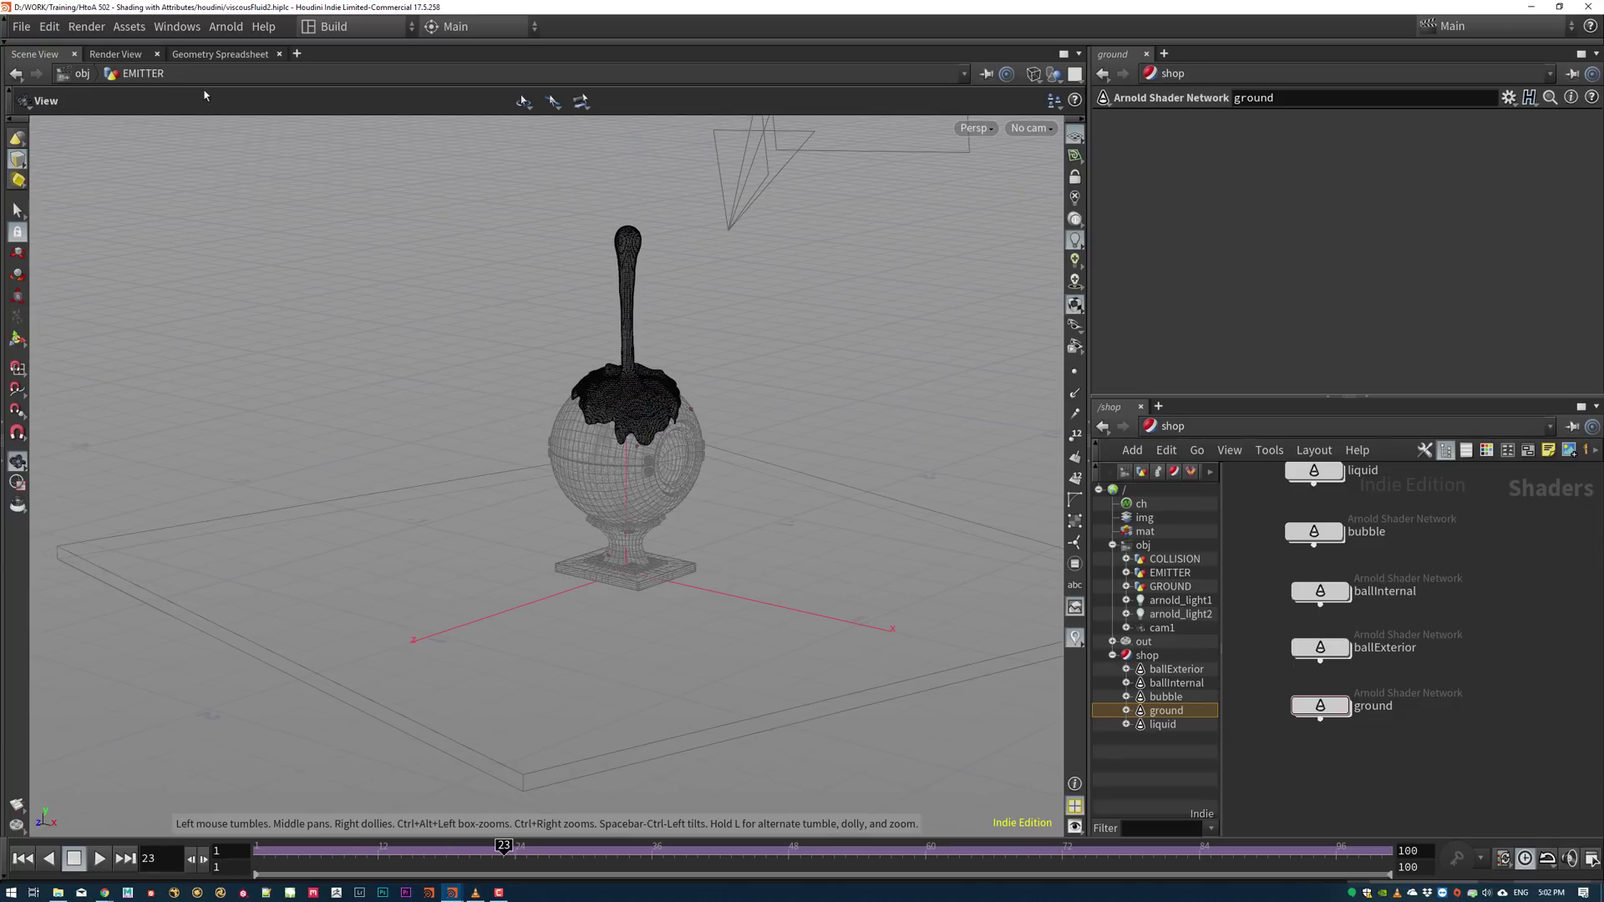
{"action": "left_click", "coordinate": [111, 54]}
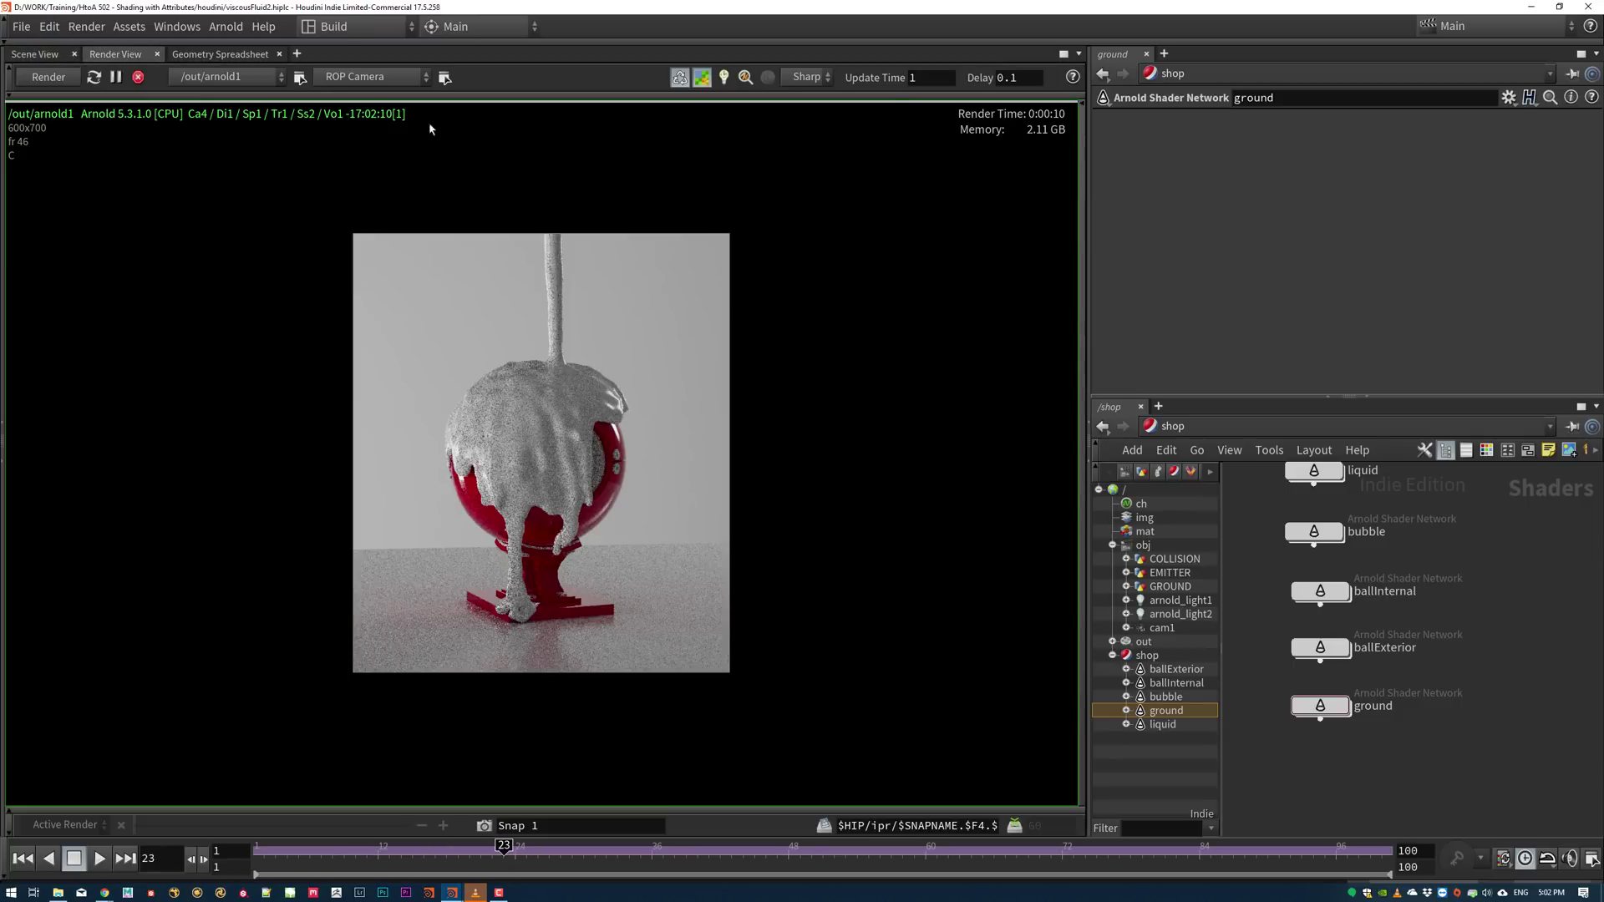
{"action": "left_click", "coordinate": [44, 79]}
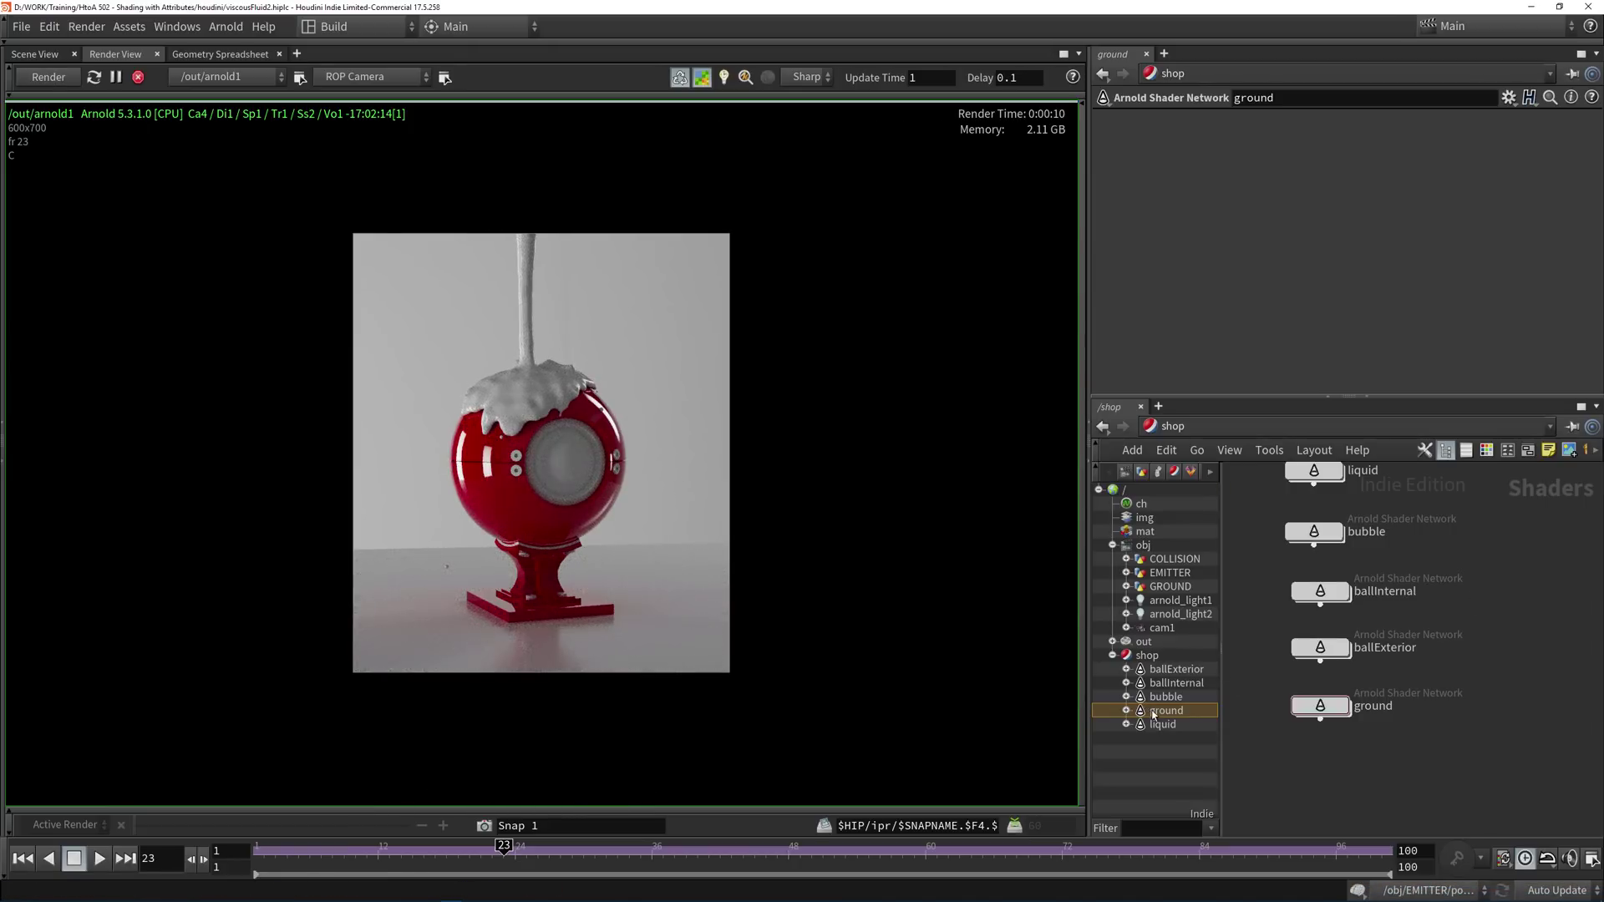
Apply the Metallic Blue Flakes preset to the car_paint1 shader inside the ballExterior network.
{"action": "left_click", "coordinate": [1126, 670]}
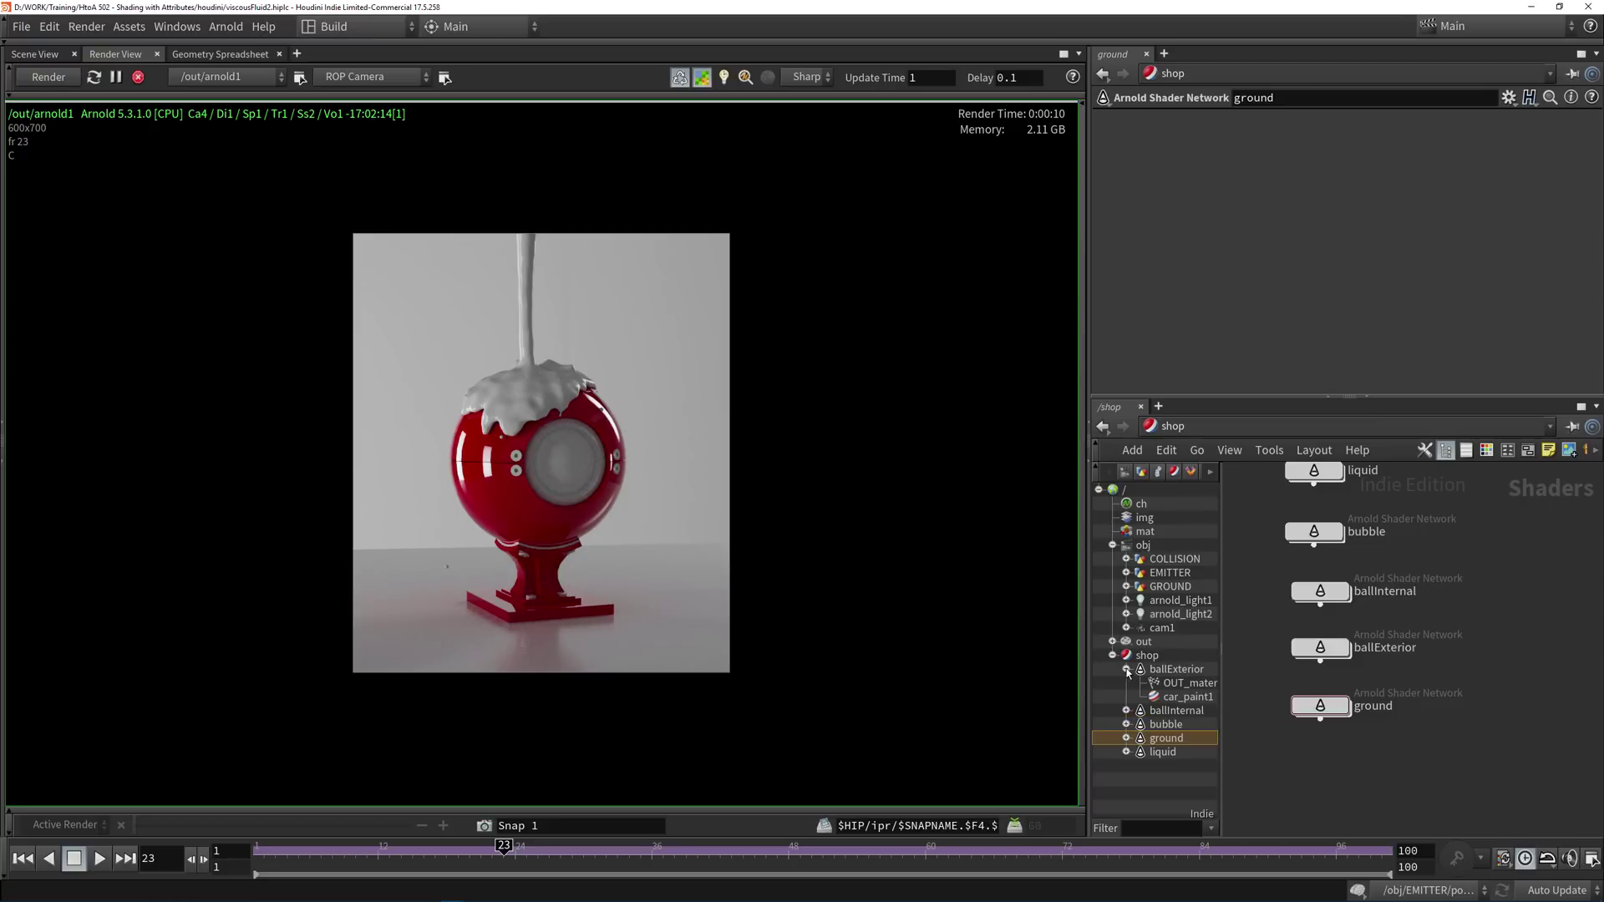
{"action": "left_click", "coordinate": [1178, 697]}
{"action": "left_click_drag", "start_coordinate": [1256, 401], "coordinate": [1269, 531]}
{"action": "left_click", "coordinate": [1509, 97]}
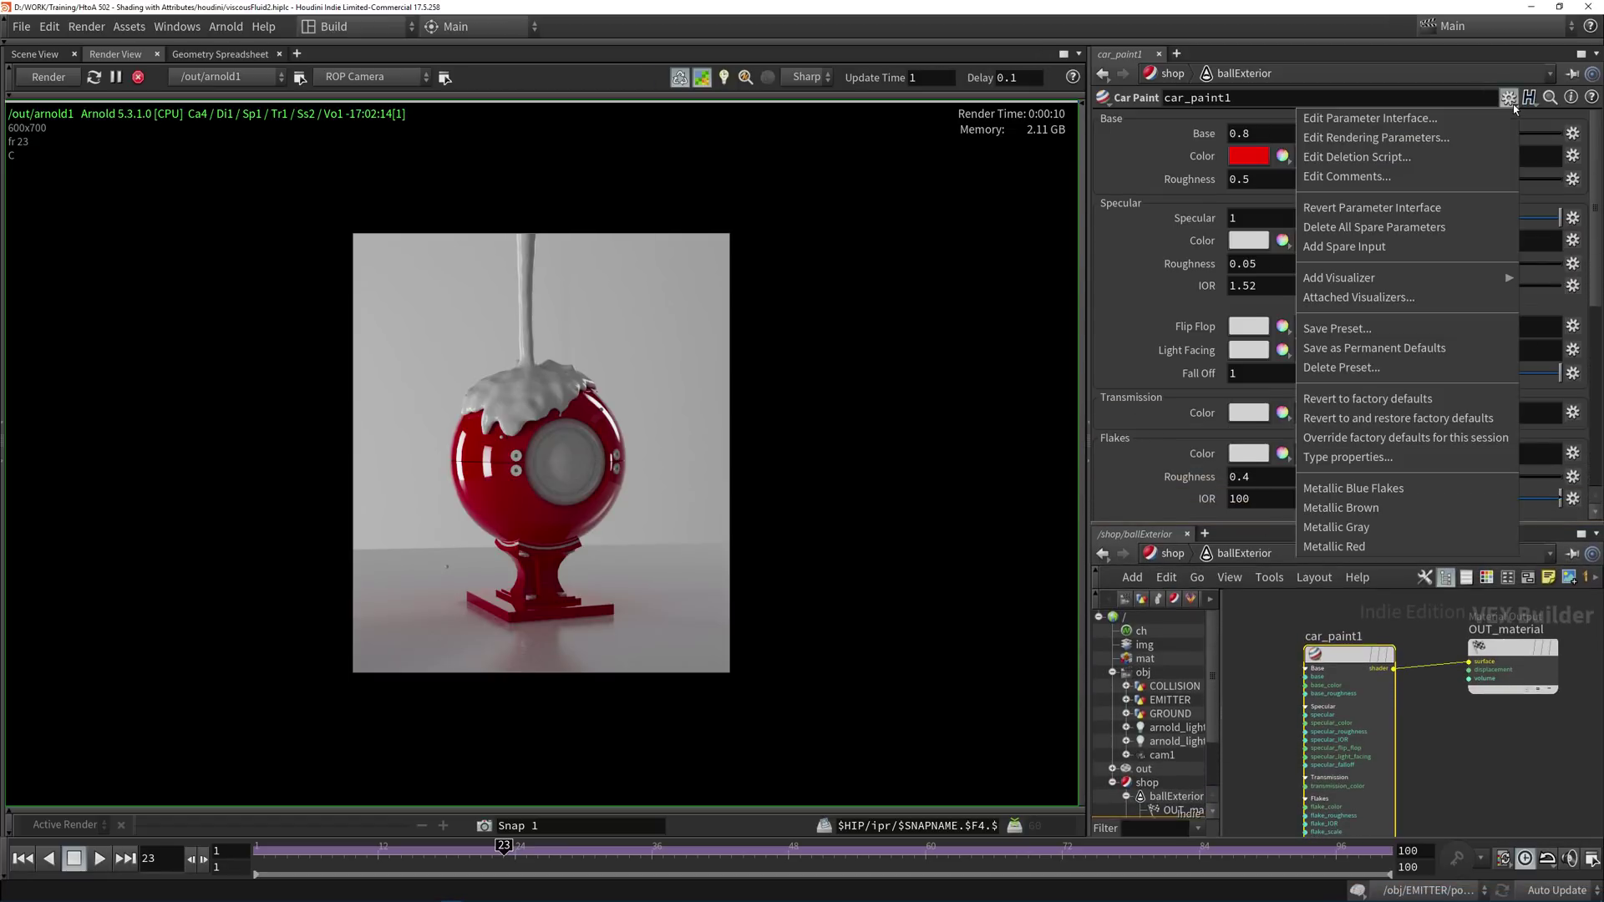
{"action": "left_click", "coordinate": [1379, 492]}
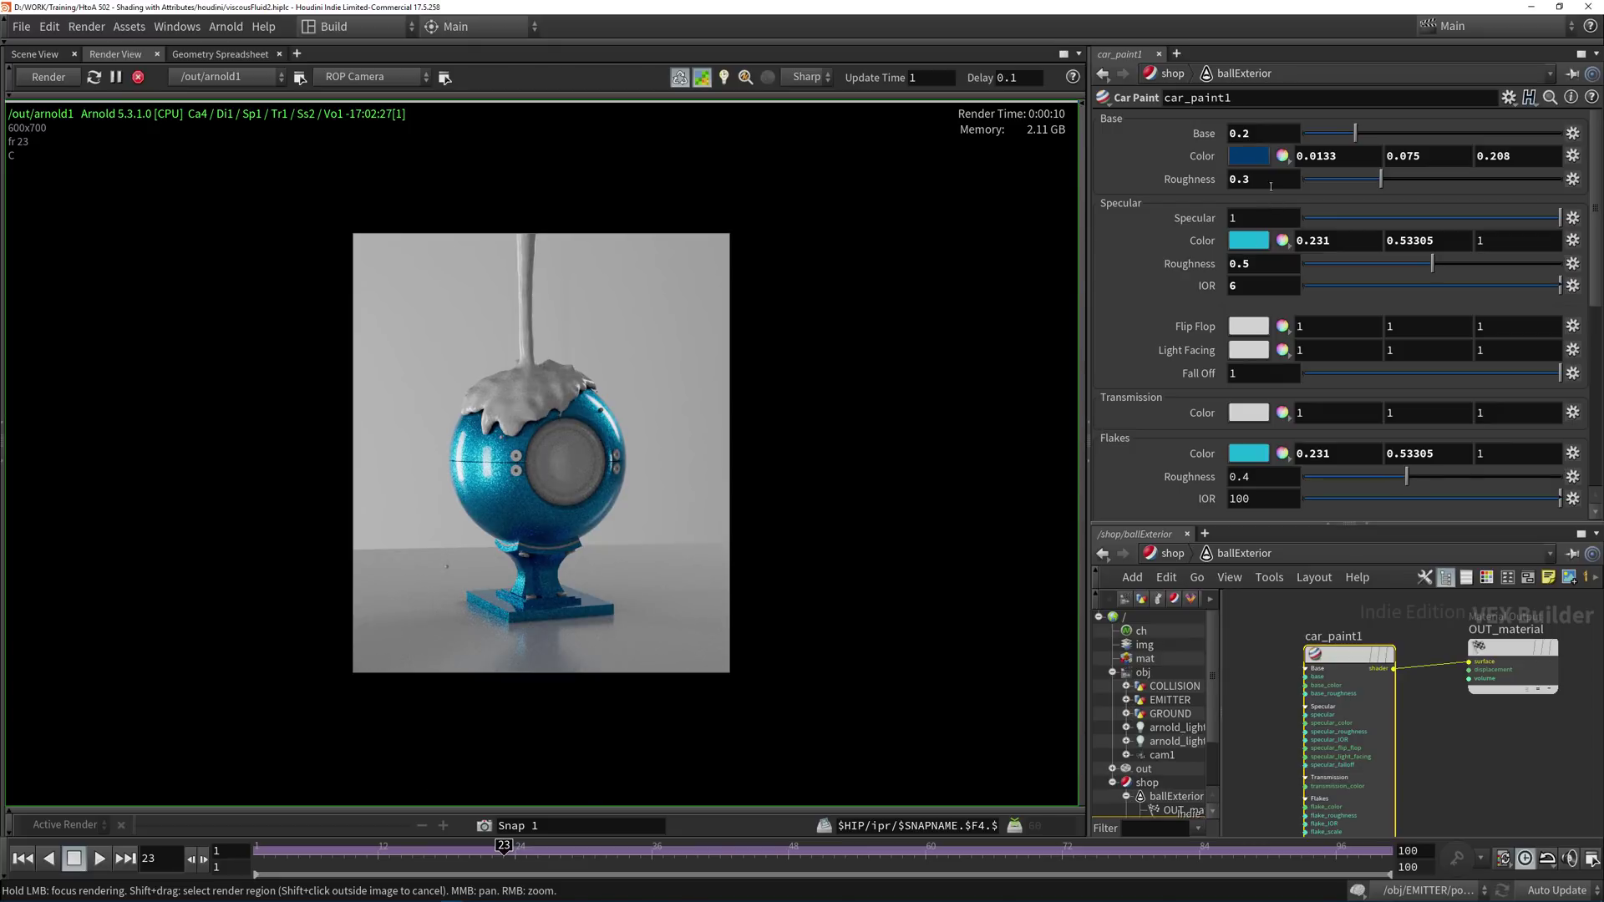
Shift the car paint's flakes colour to an orange with a hue of 31.1.
{"action": "left_click", "coordinate": [1244, 456]}
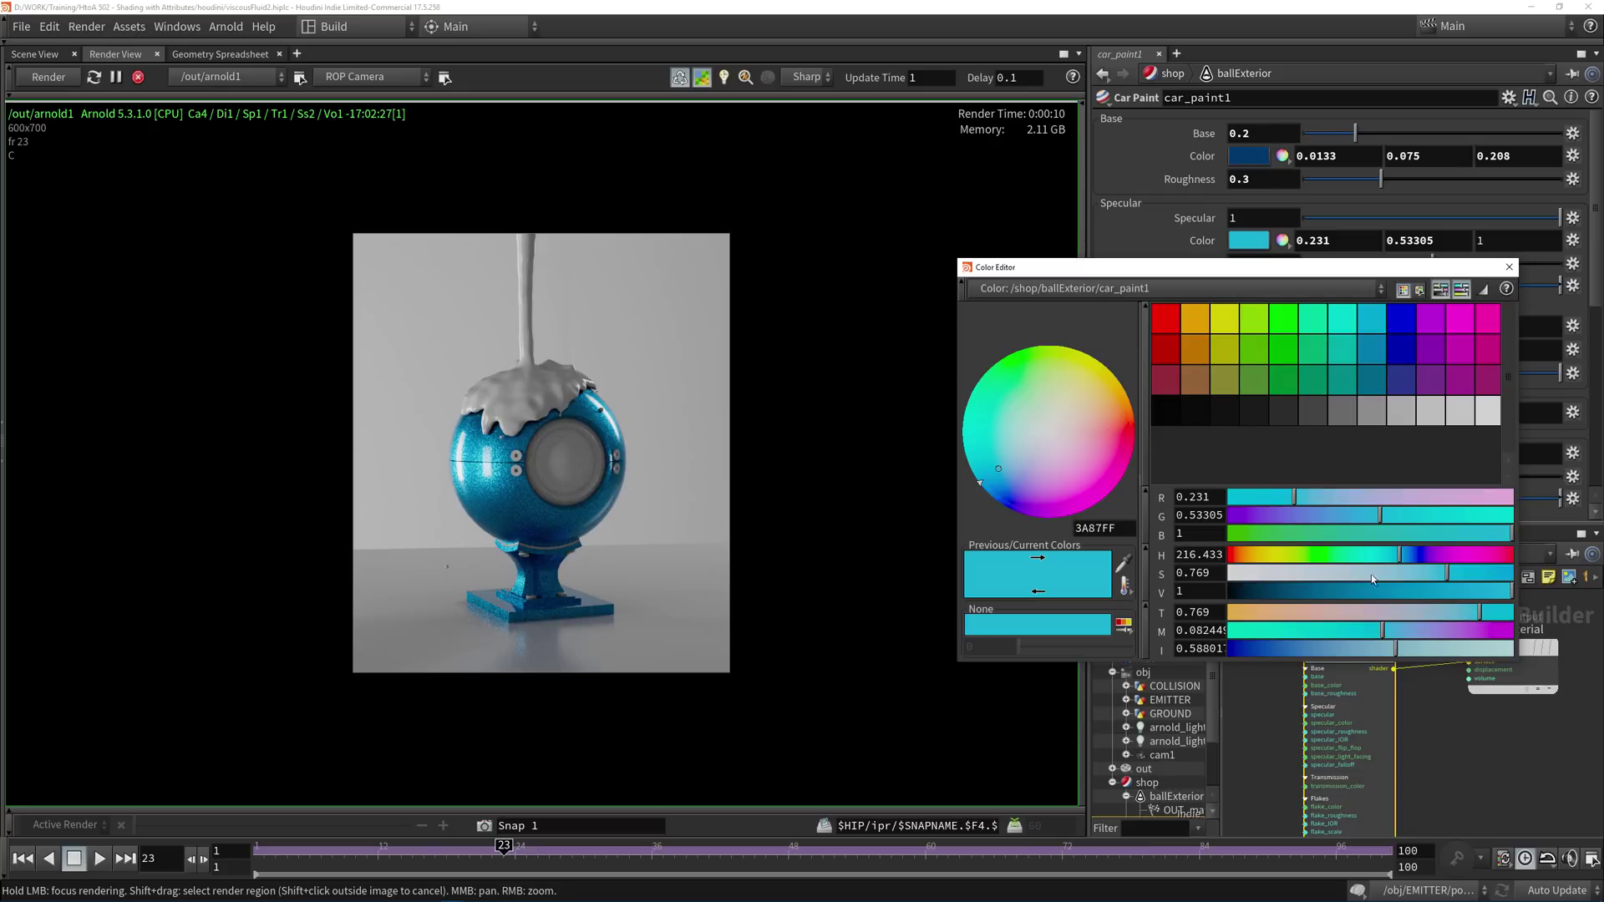
{"action": "left_click_drag", "start_coordinate": [1406, 558], "coordinate": [1255, 556]}
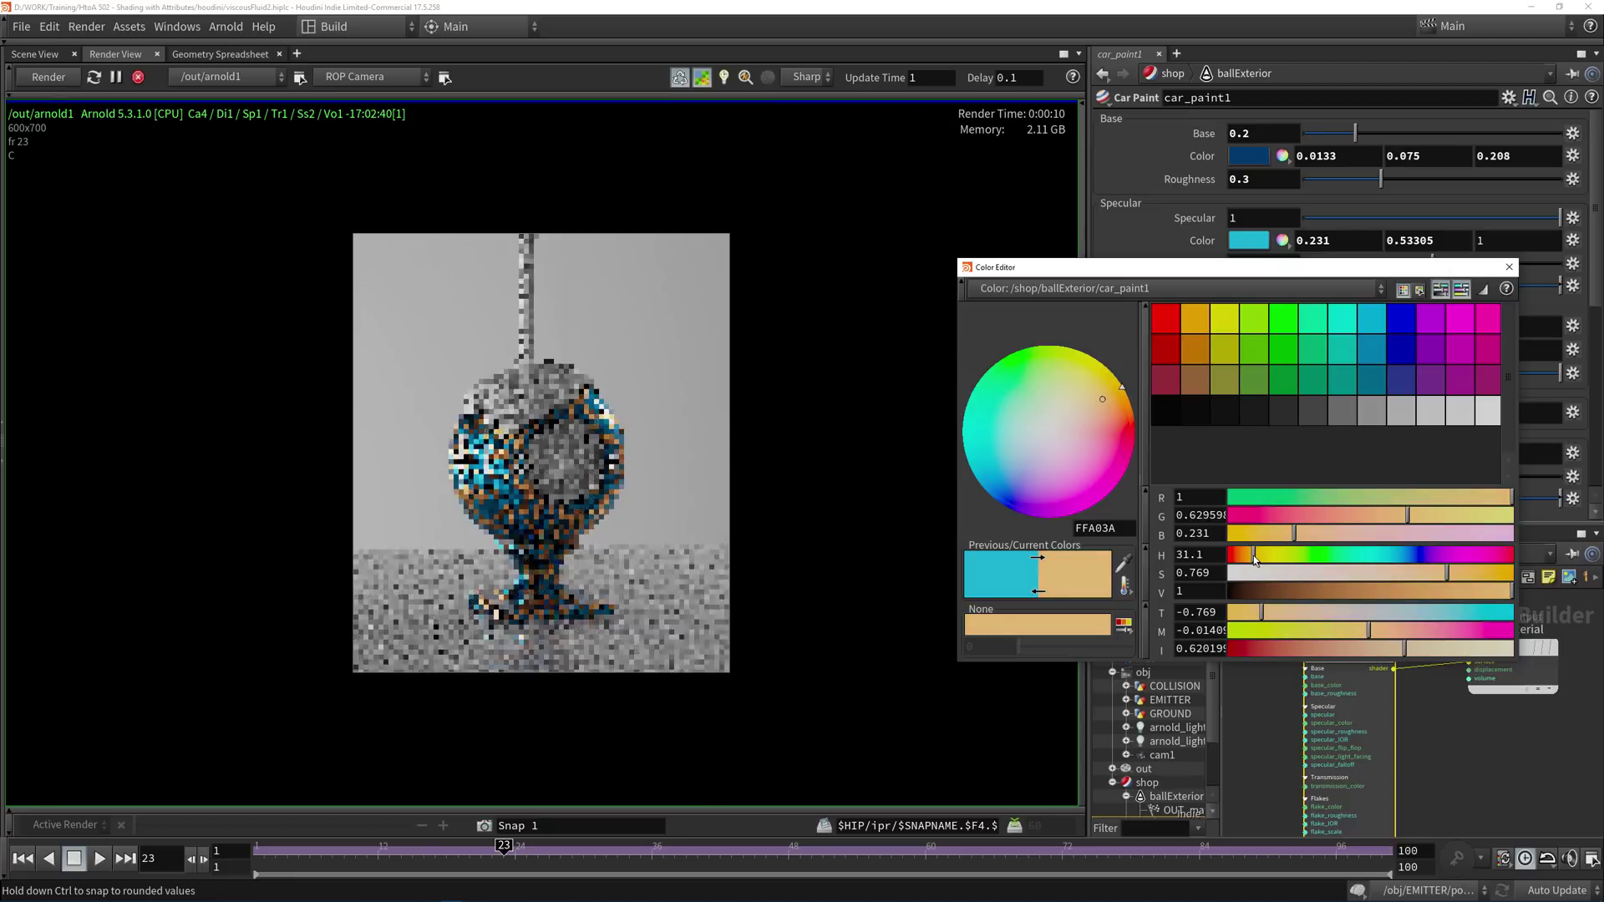
{"action": "left_click", "coordinate": [1509, 267]}
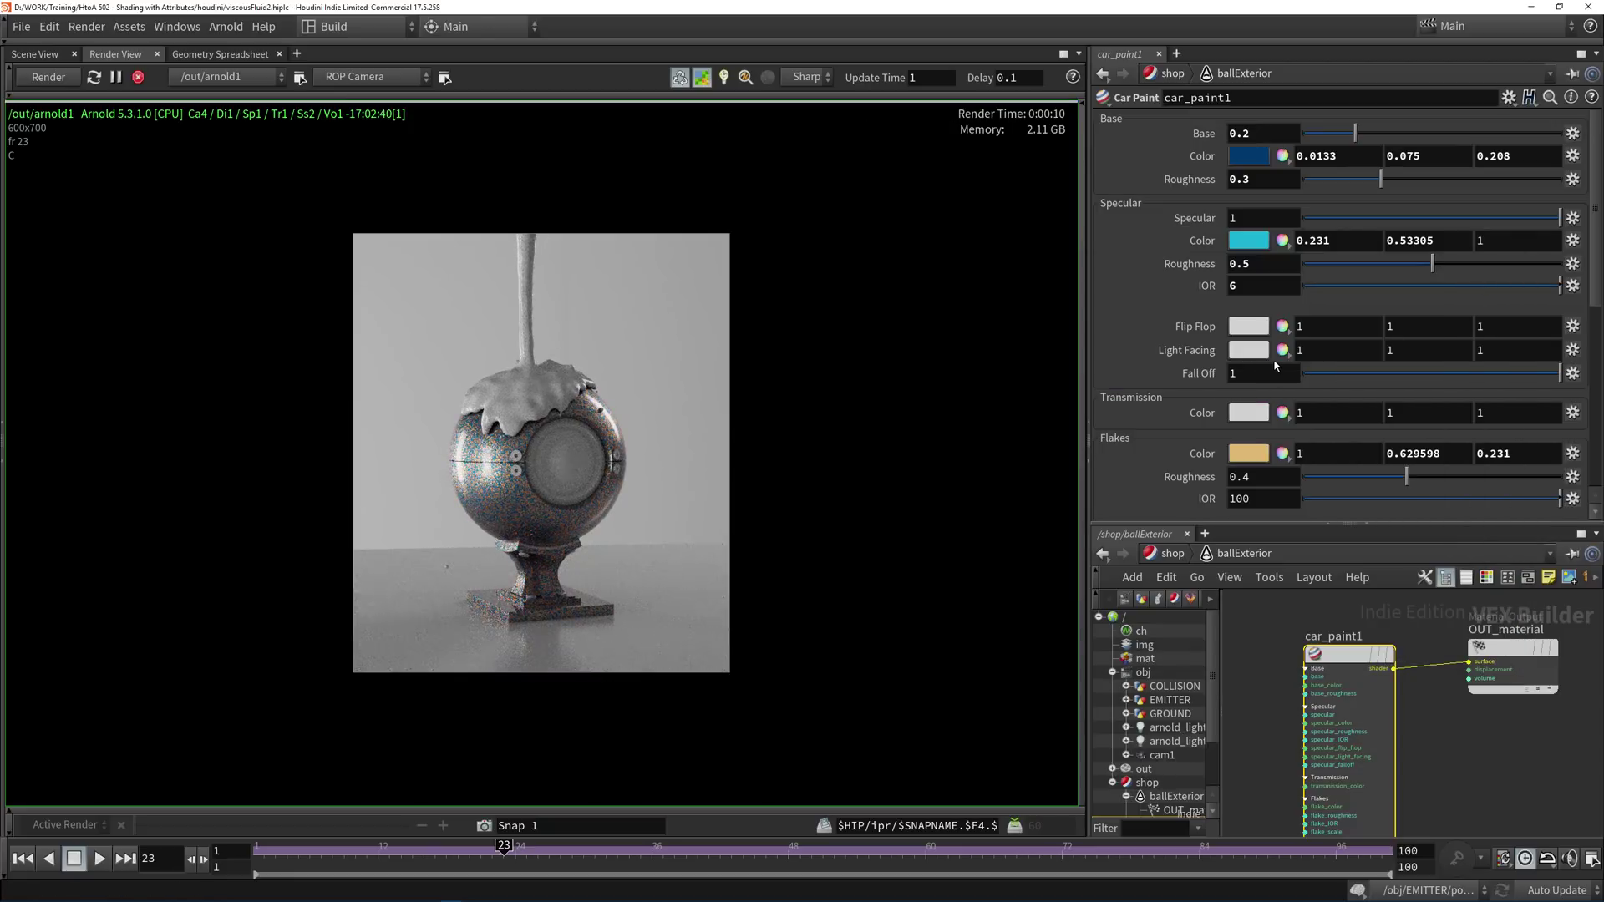
Set the car paint's specular colour to a light red with a hue of 8.
{"action": "left_click", "coordinate": [1283, 240]}
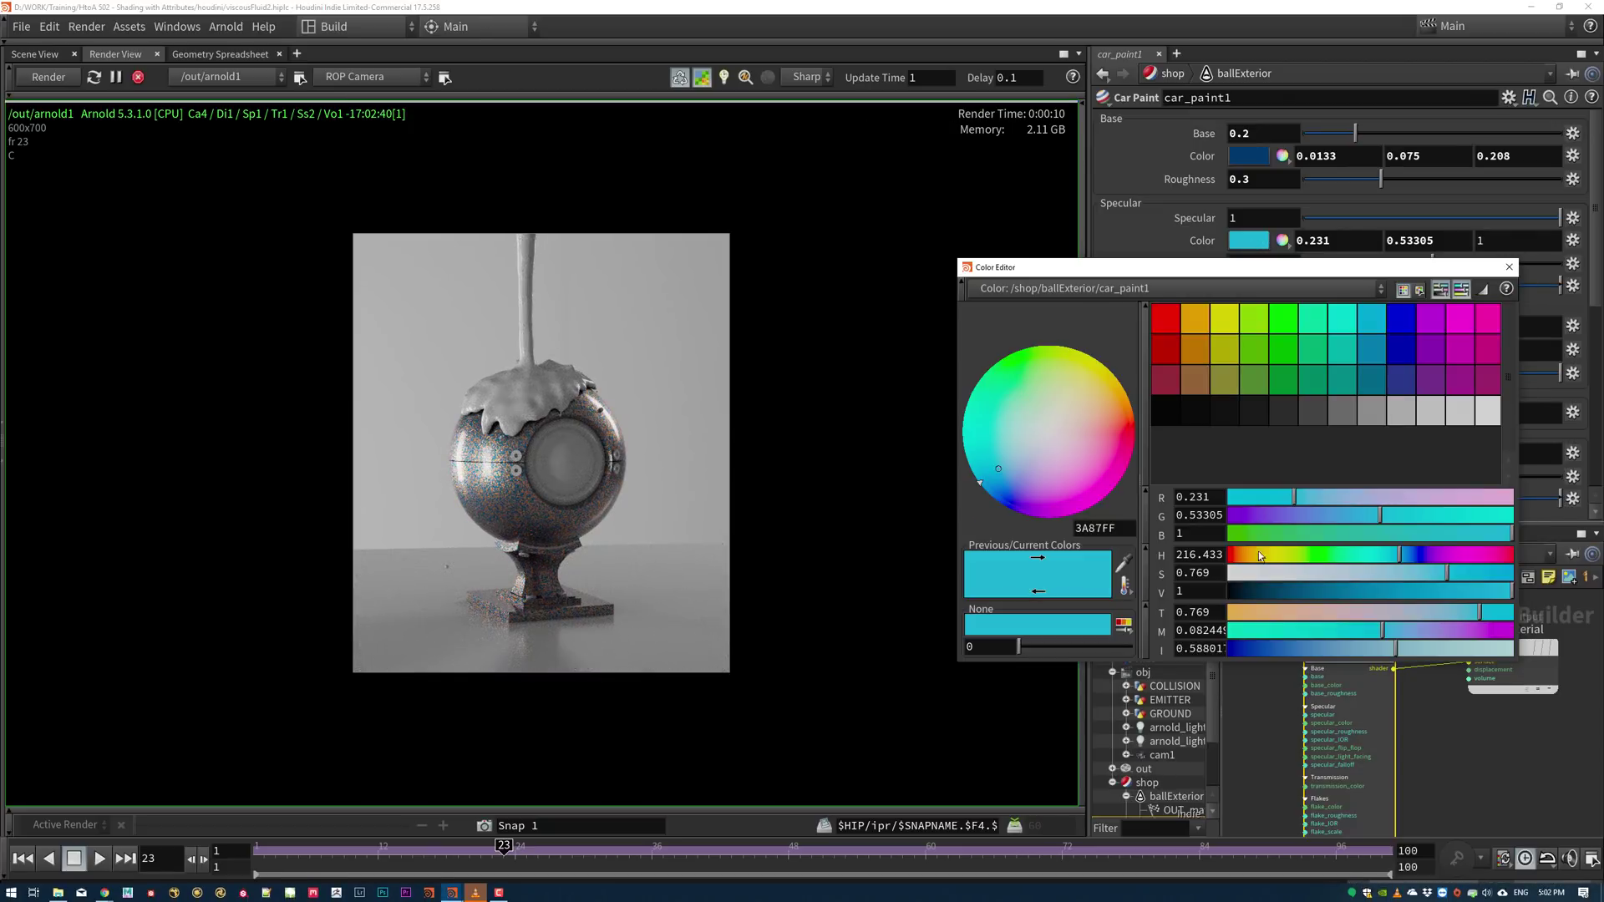
{"action": "left_click_drag", "start_coordinate": [1267, 555], "coordinate": [1236, 556]}
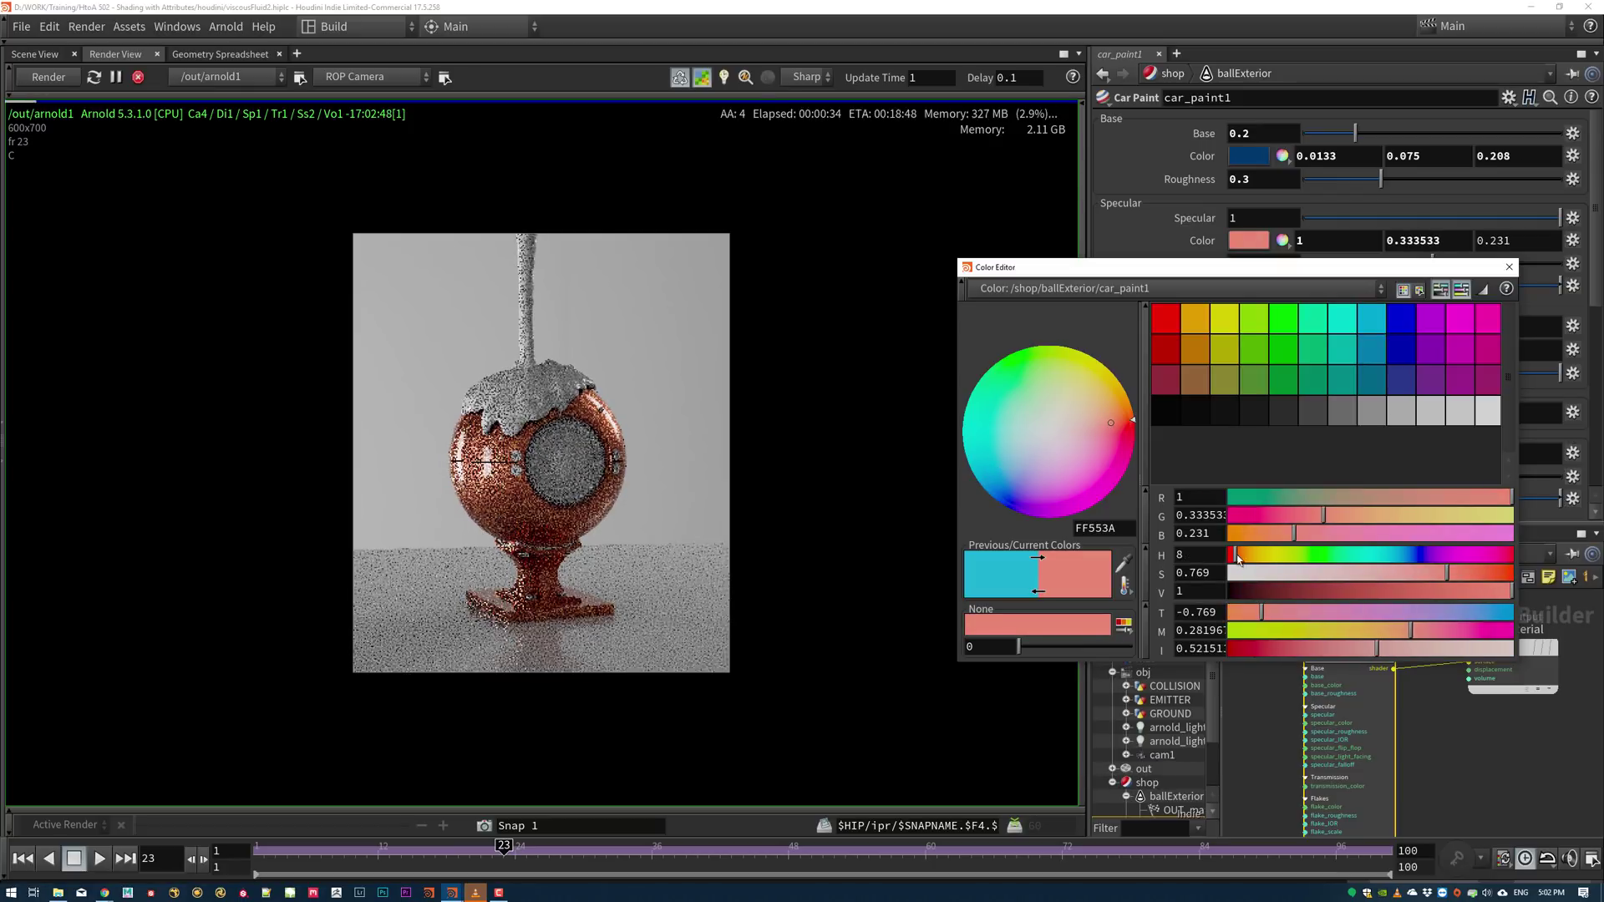
{"action": "left_click", "coordinate": [1509, 266]}
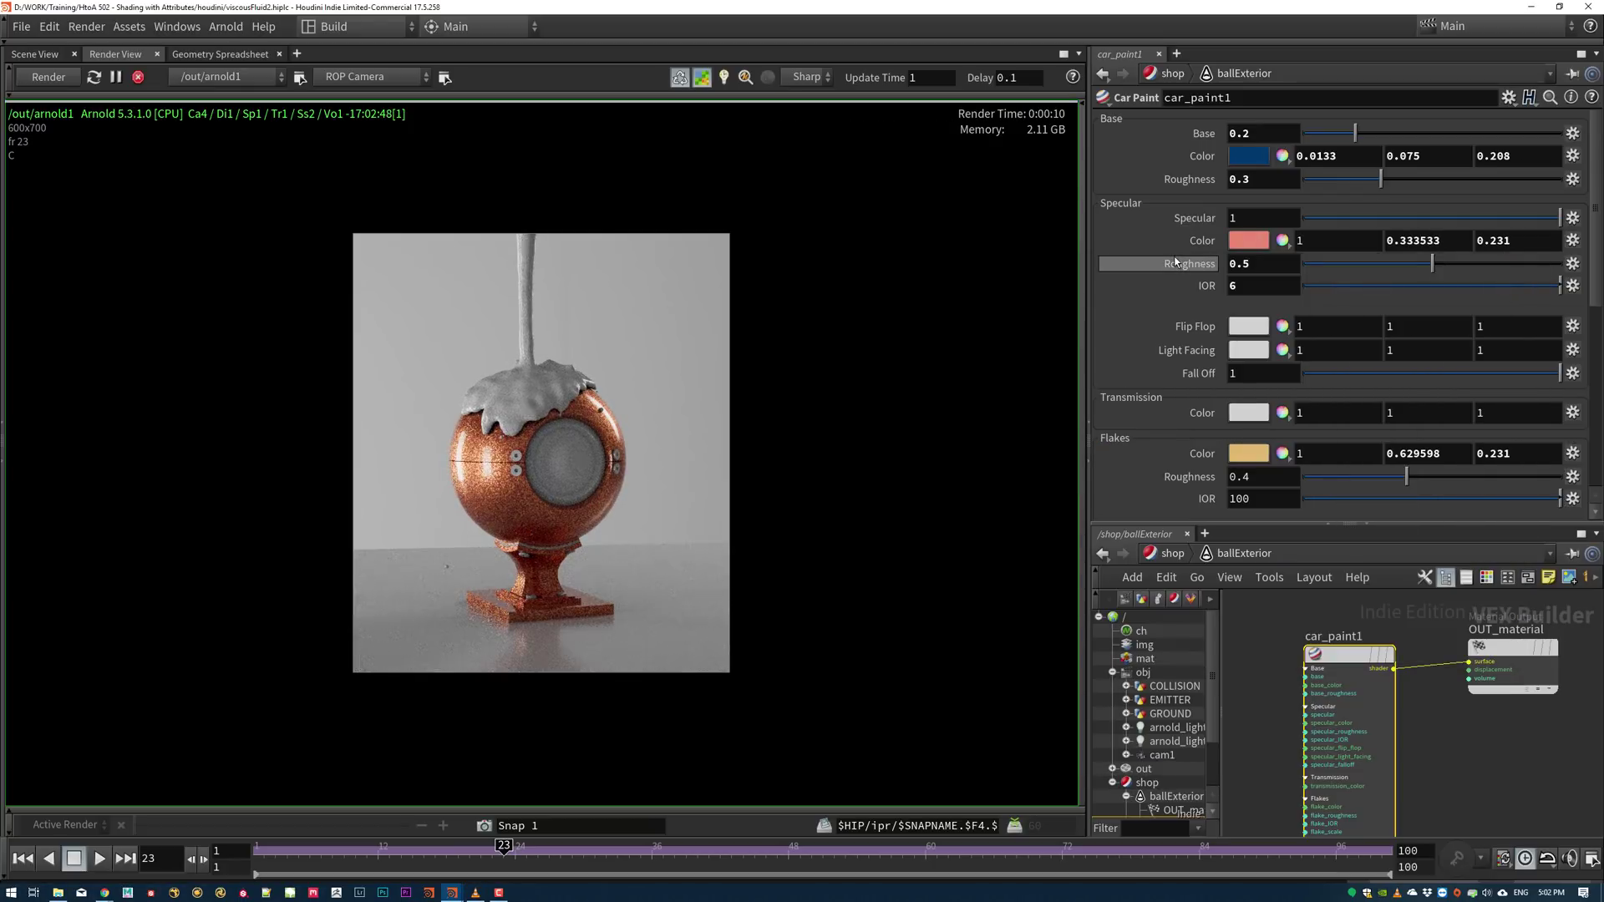
Set the car paint's base colour to a dark red with a hue of 7.2.
{"action": "left_click", "coordinate": [1253, 164]}
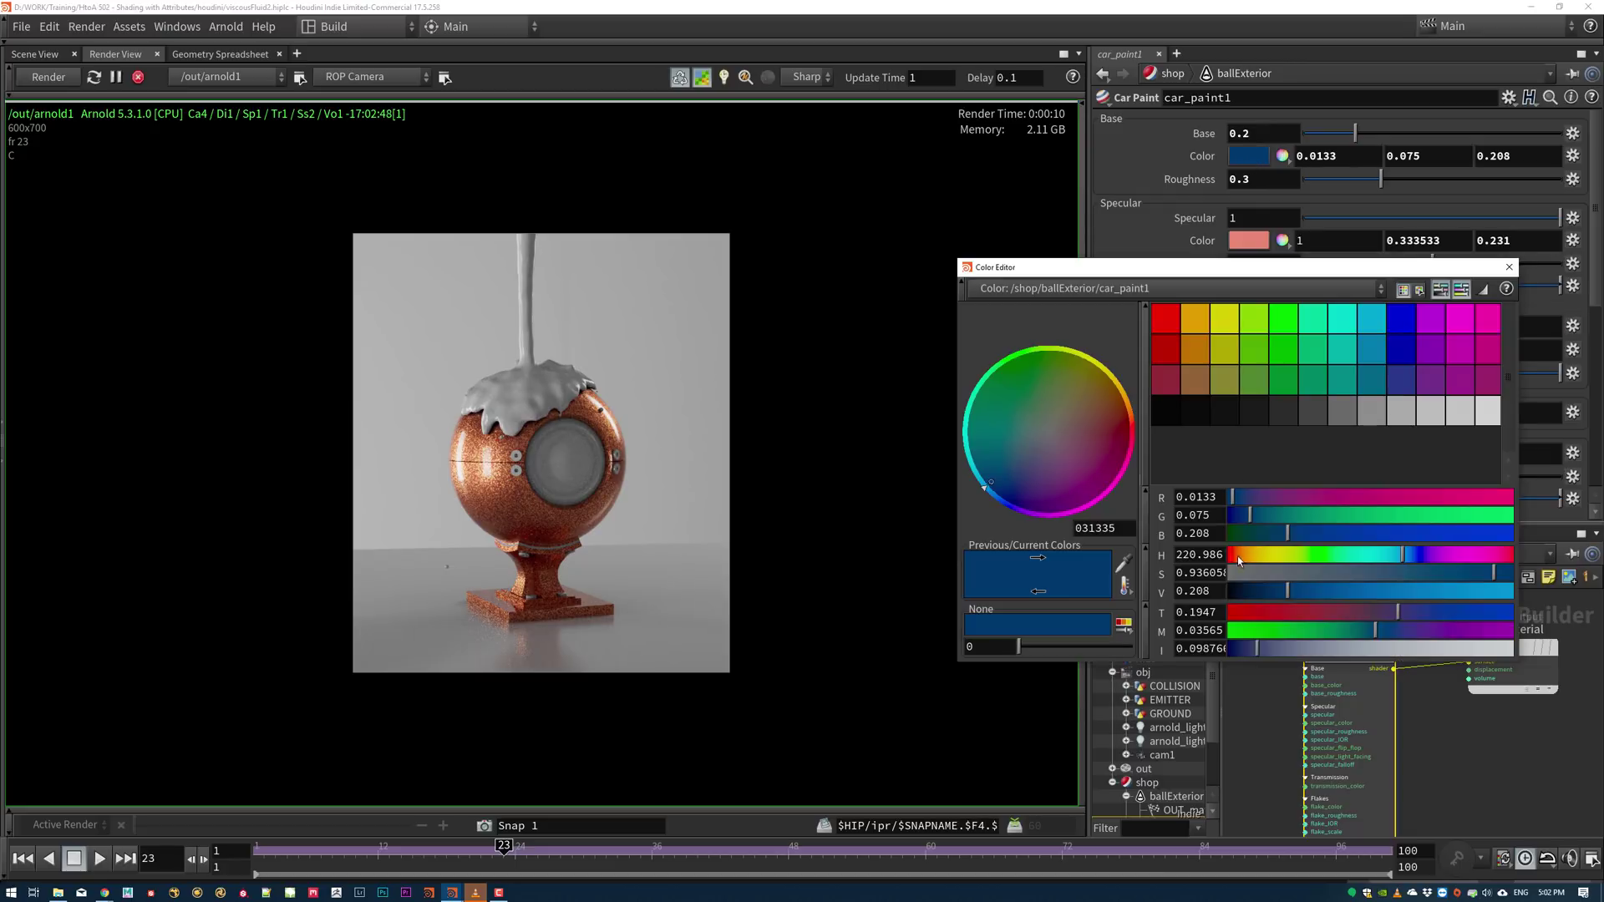
{"action": "mouse_move", "coordinate": [1237, 555]}
{"action": "left_mouse_down"}
{"action": "mouse_move", "coordinate": [1251, 555]}
{"action": "mouse_move", "coordinate": [1235, 562]}
{"action": "left_mouse_up"}
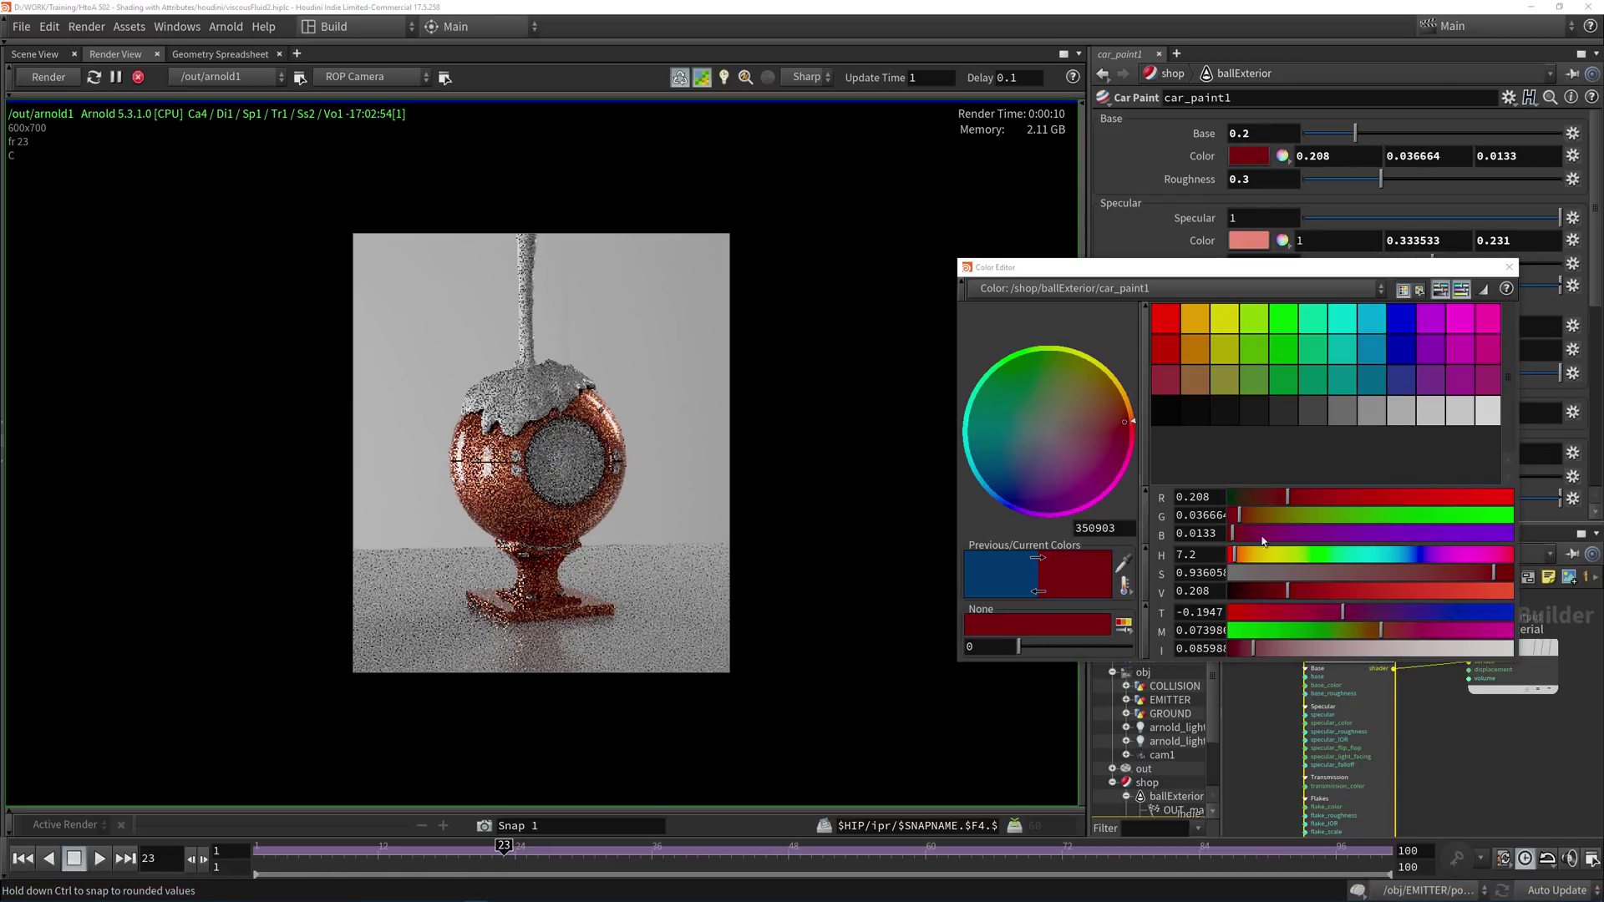
{"action": "left_click", "coordinate": [1509, 267]}
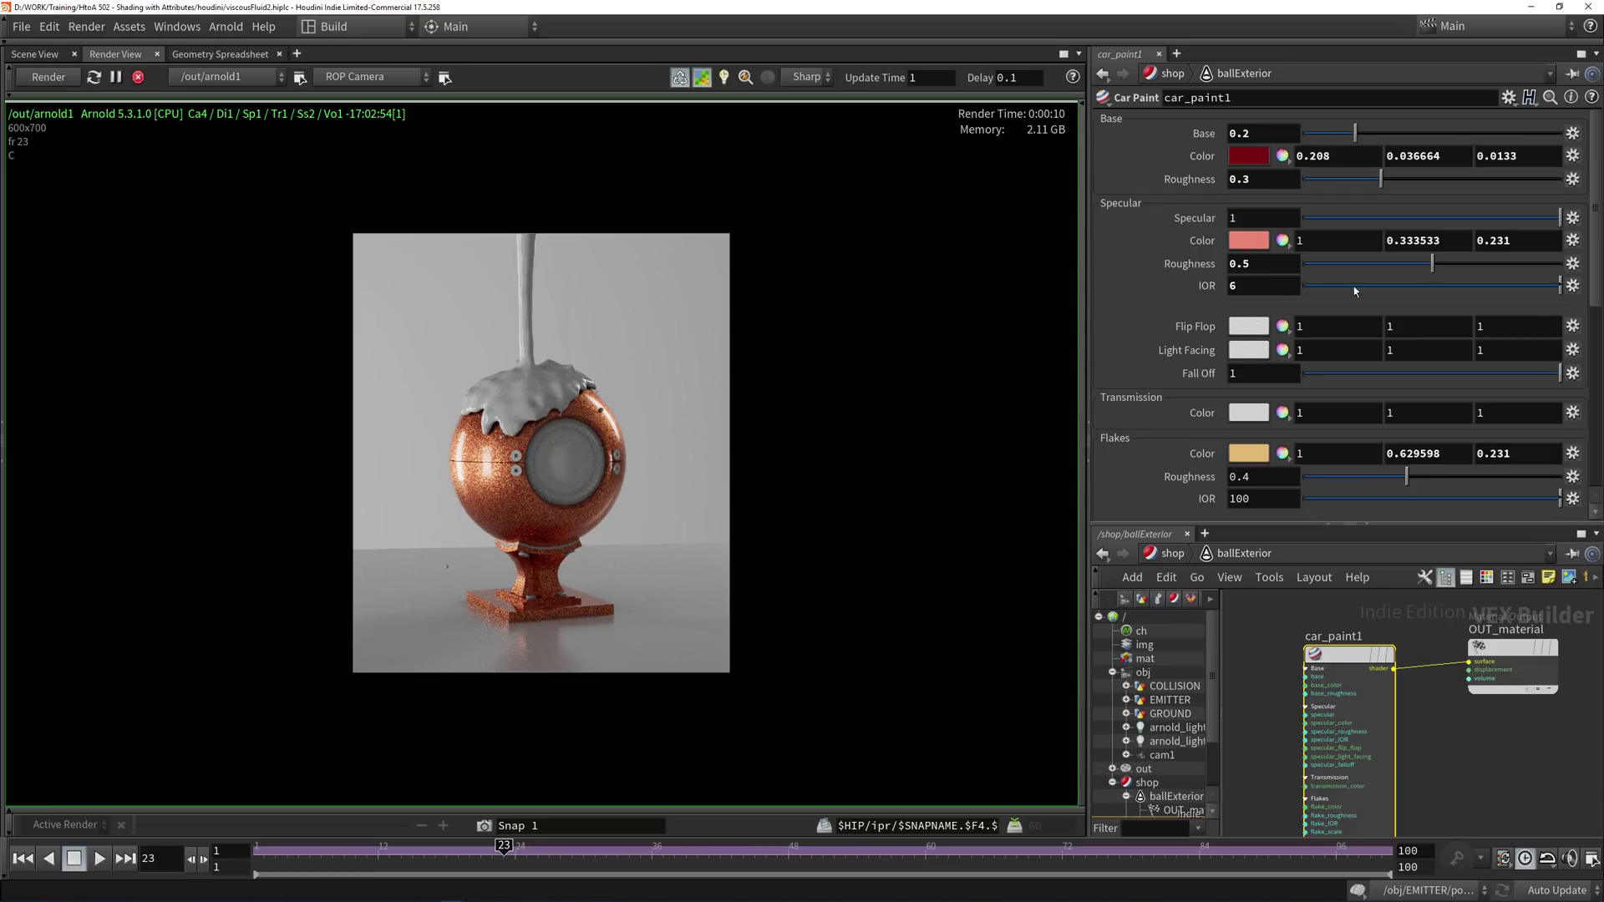
Set the car paint's specular roughness to 0.609 and its flakes density to 0.619.
{"action": "left_click_drag", "start_coordinate": [1425, 264], "coordinate": [1461, 268]}
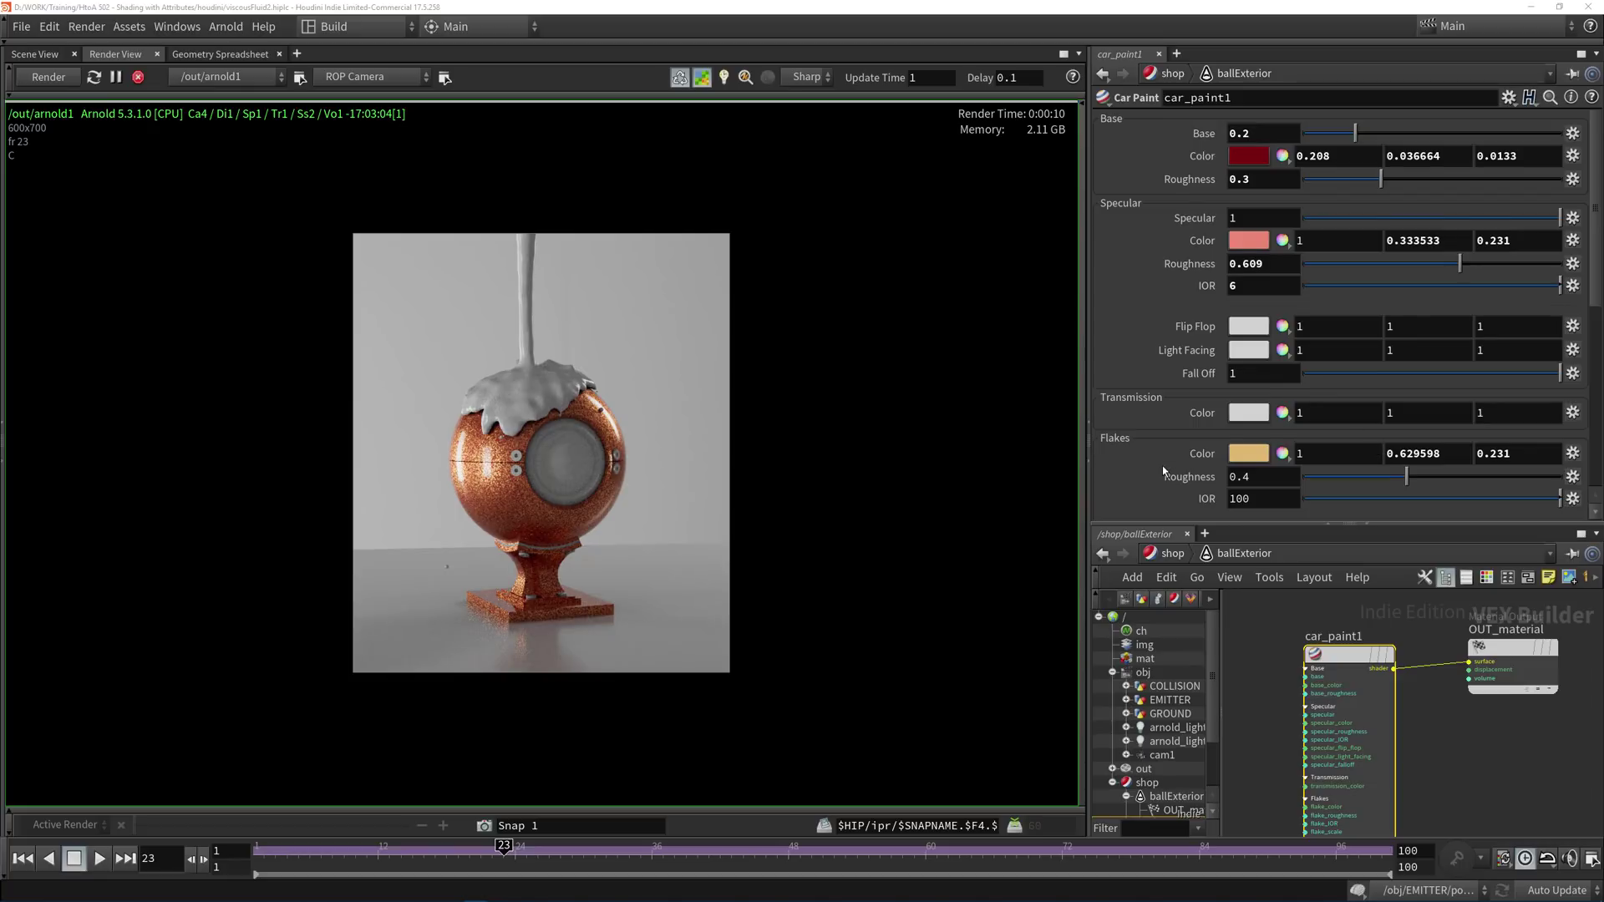
{"action": "scroll", "coordinate": [1164, 467], "scroll_direction": "down", "scroll_amount": 2}
{"action": "scroll", "coordinate": [1254, 456], "scroll_direction": "down", "scroll_amount": 2}
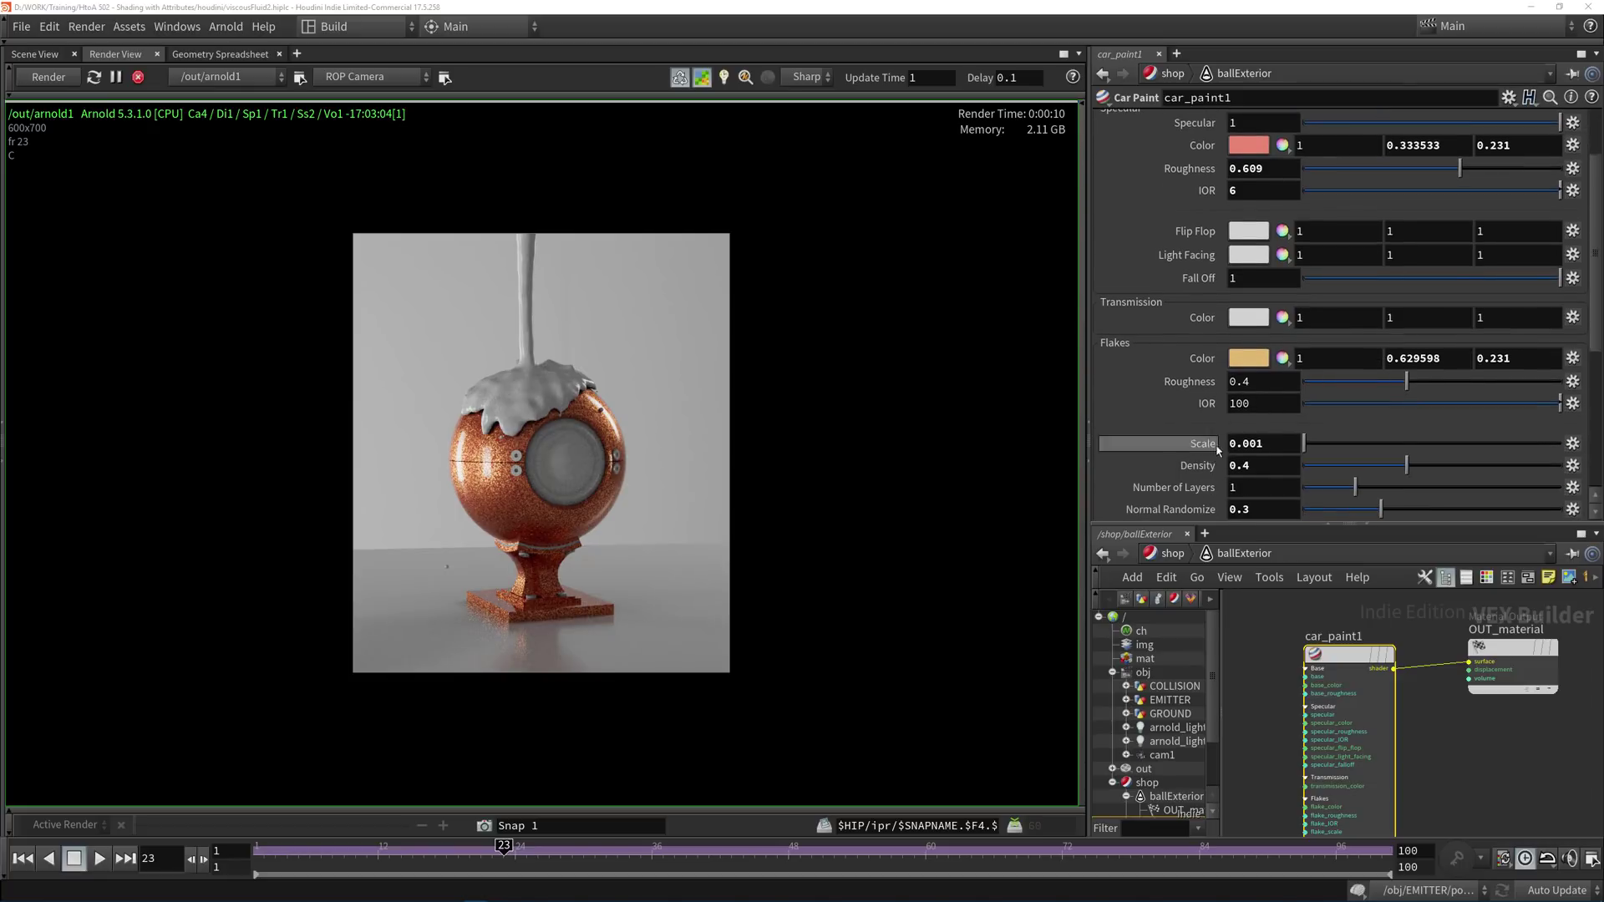
{"action": "mouse_move", "coordinate": [1407, 465]}
{"action": "left_mouse_down"}
{"action": "mouse_move", "coordinate": [1494, 466]}
{"action": "mouse_move", "coordinate": [1465, 466]}
{"action": "left_mouse_up"}
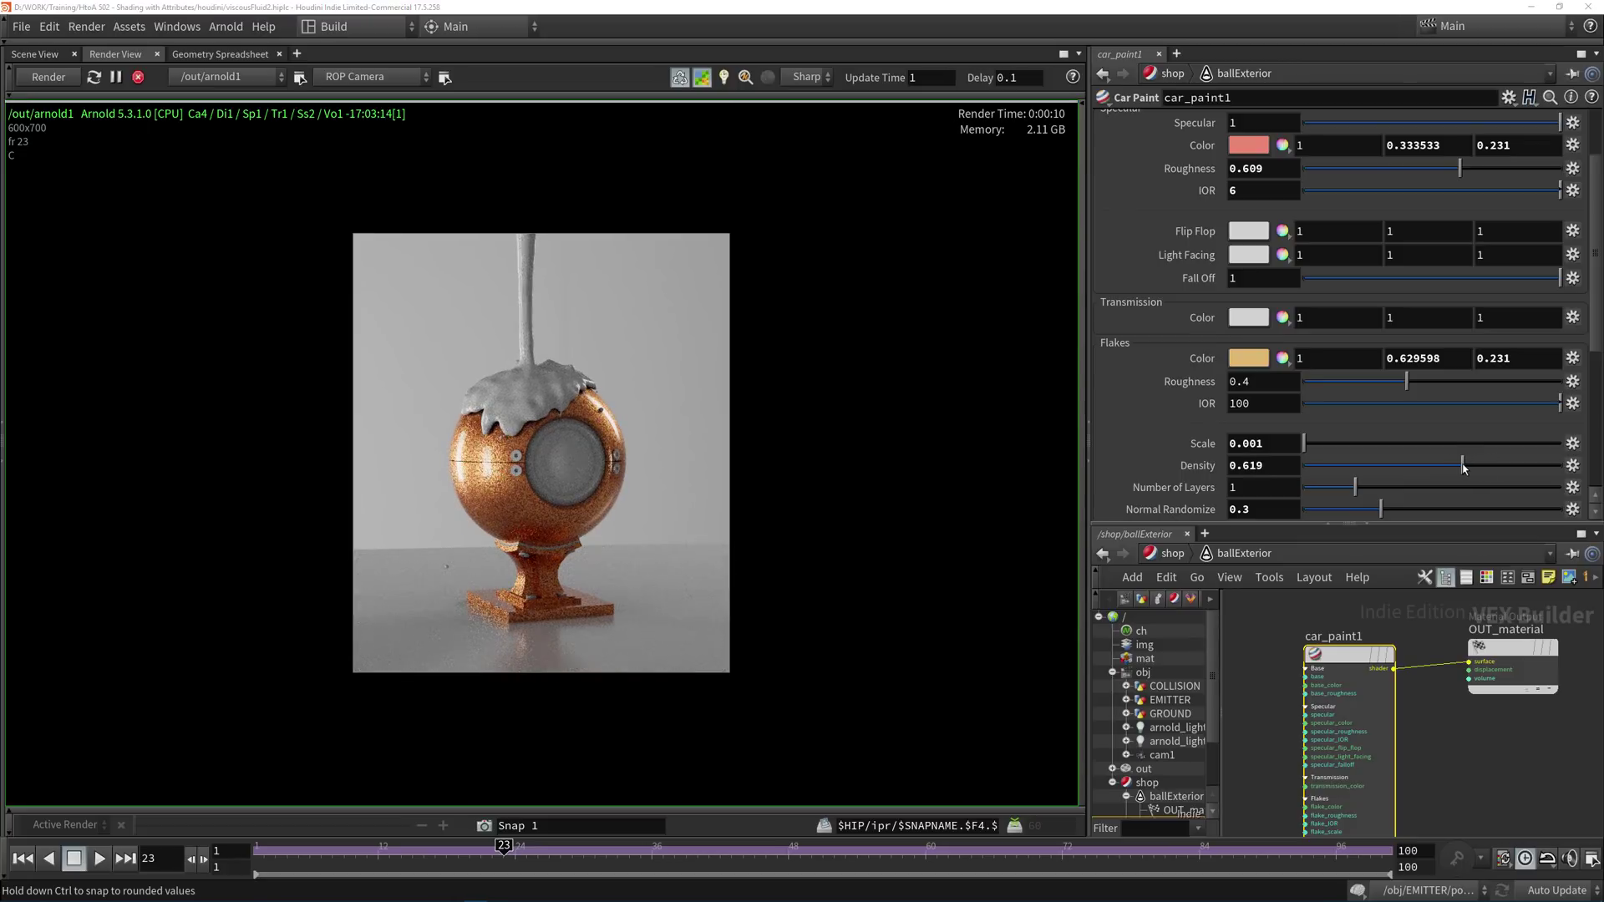
Set the flakes colour to a saturated red with RGB values 1, 0.25, 0.133.
{"action": "left_click", "coordinate": [1248, 358]}
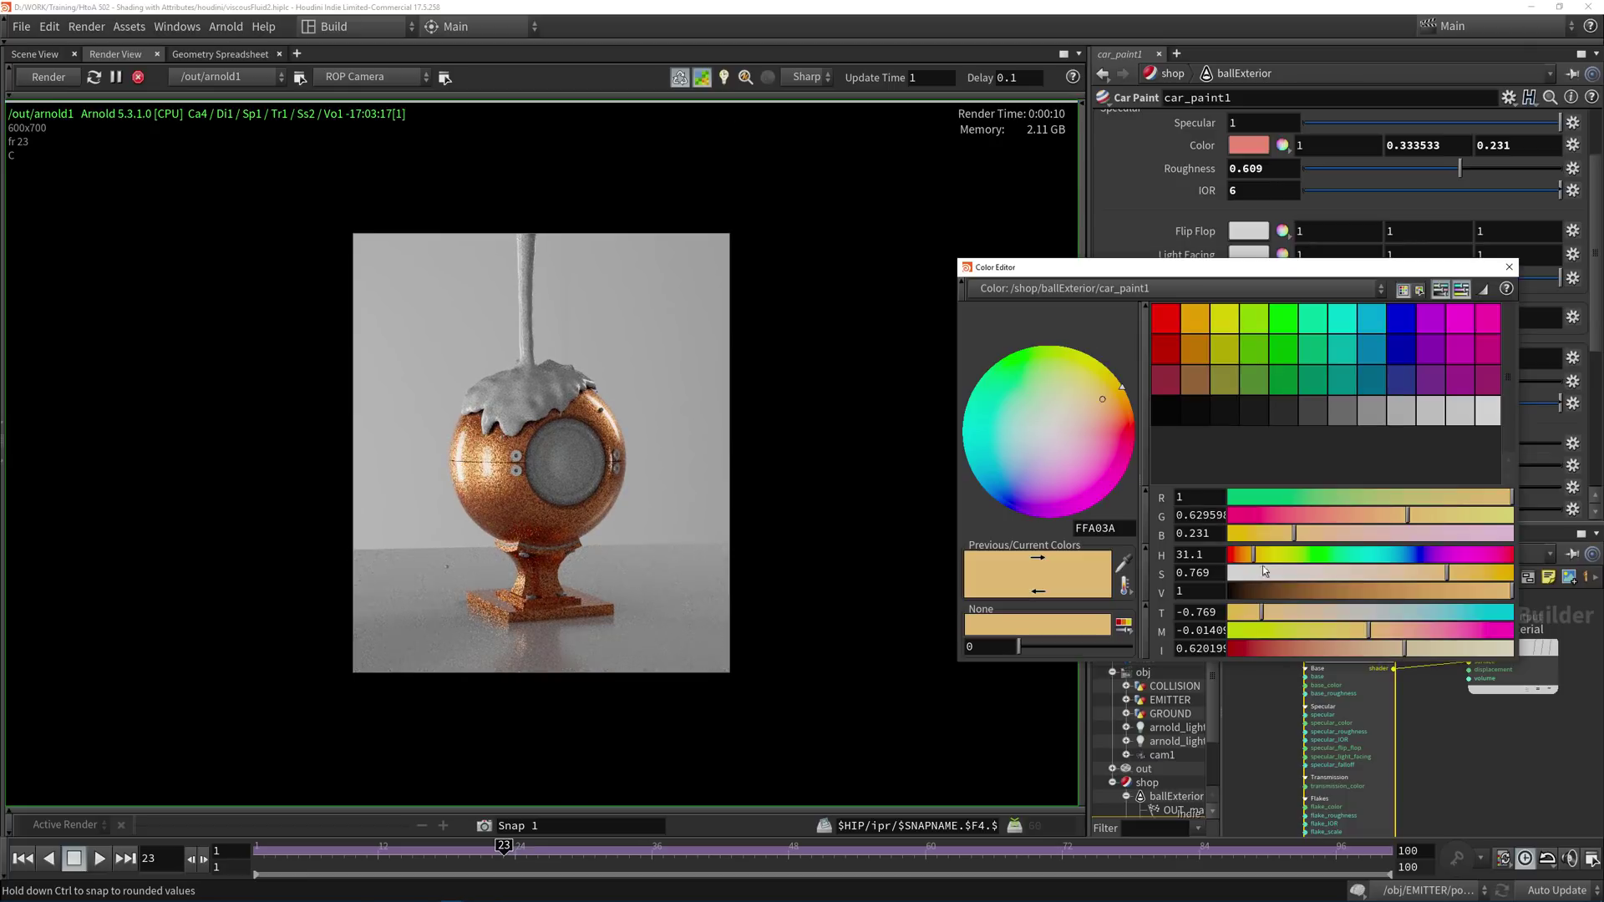
{"action": "left_click_drag", "start_coordinate": [1253, 554], "coordinate": [1238, 559]}
{"action": "left_click_drag", "start_coordinate": [1441, 584], "coordinate": [1481, 579]}
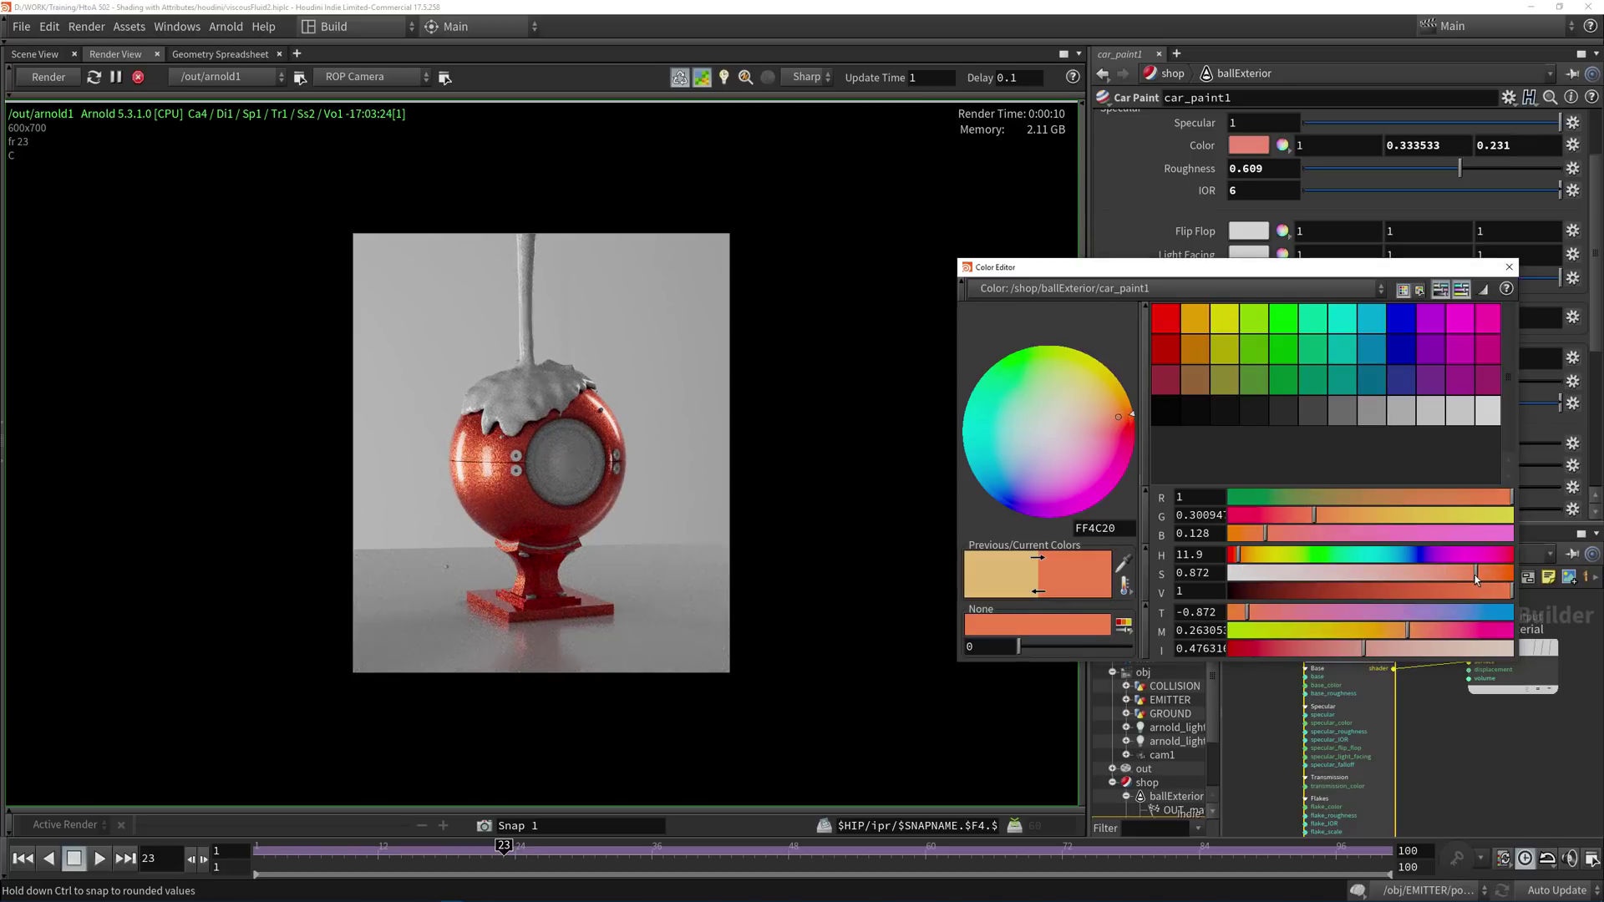
{"action": "left_click_drag", "start_coordinate": [1292, 520], "coordinate": [1300, 515]}
{"action": "left_click", "coordinate": [1510, 268]}
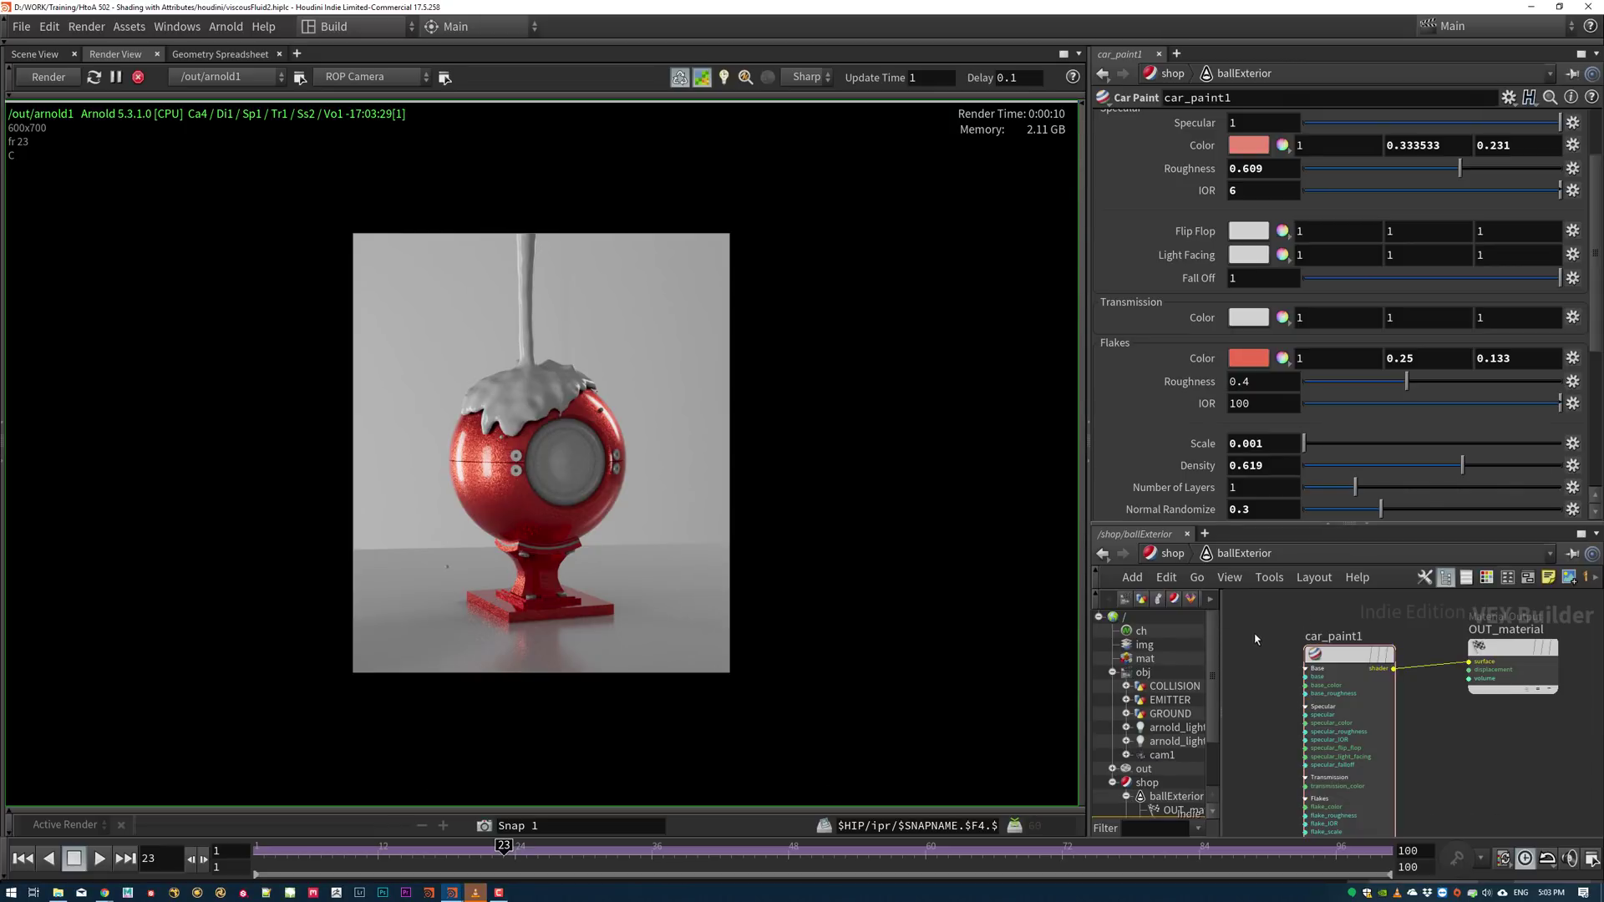
Add a Cell Noise node to the ballExterior network and place it on the input side of car_paint1.
{"action": "middle_click_drag", "start_coordinate": [1306, 651], "coordinate": [1411, 604]}
{"action": "key", "text": "Tab"}
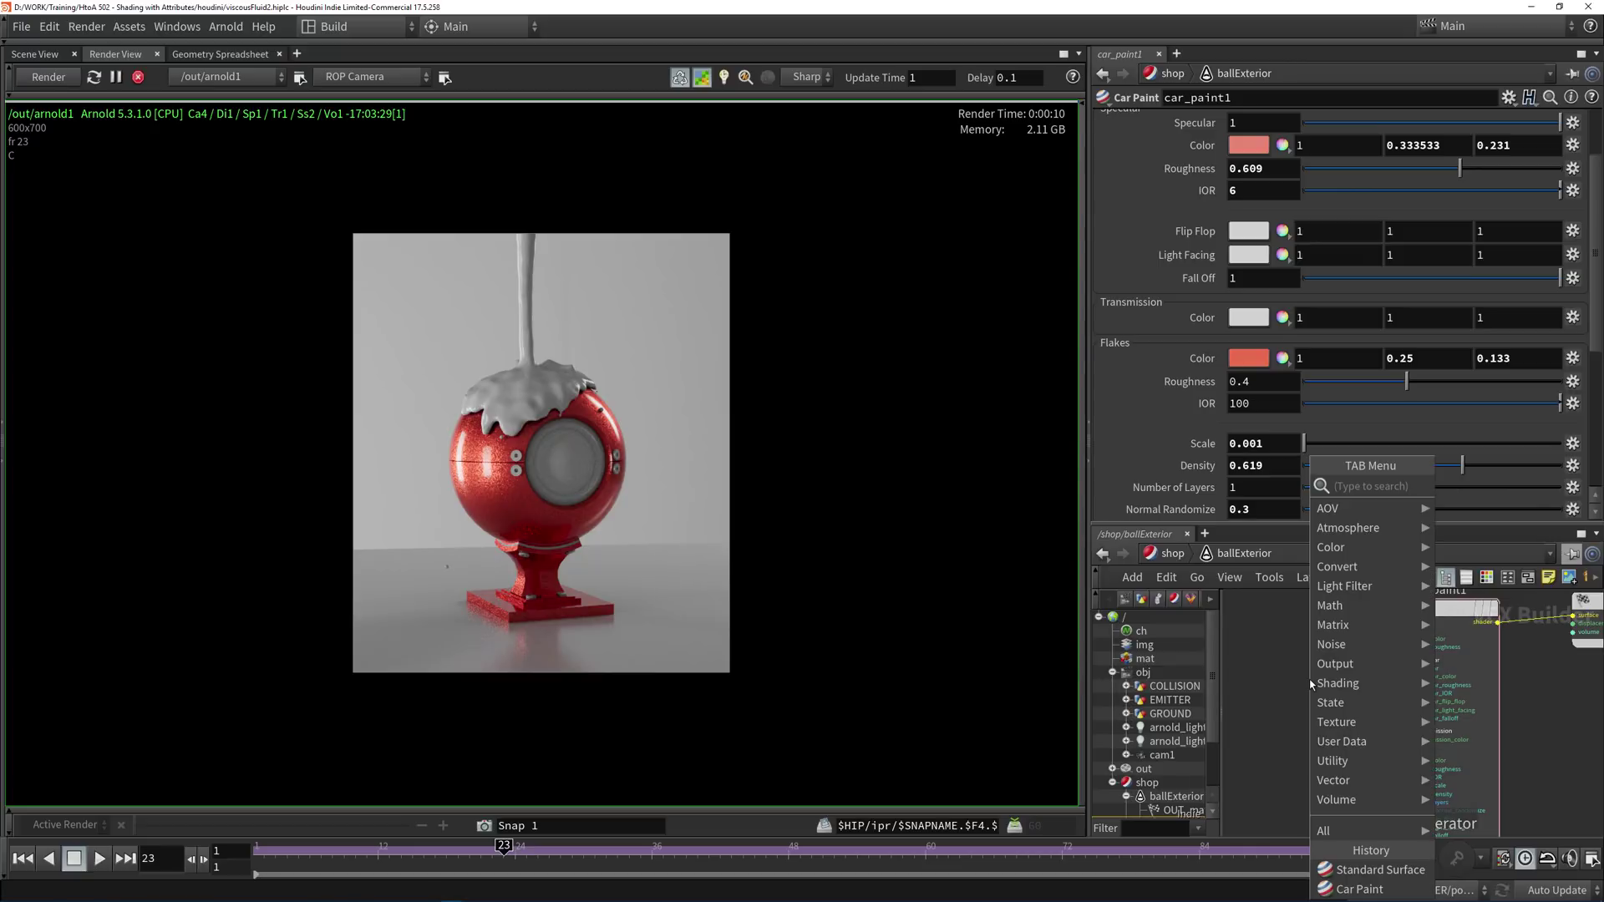
{"action": "type", "text": "wor"}
{"action": "key", "text": "BackSpace"}
{"action": "key", "text": "BackSpace"}
{"action": "key", "text": "BackSpace"}
{"action": "type", "text": "n"}
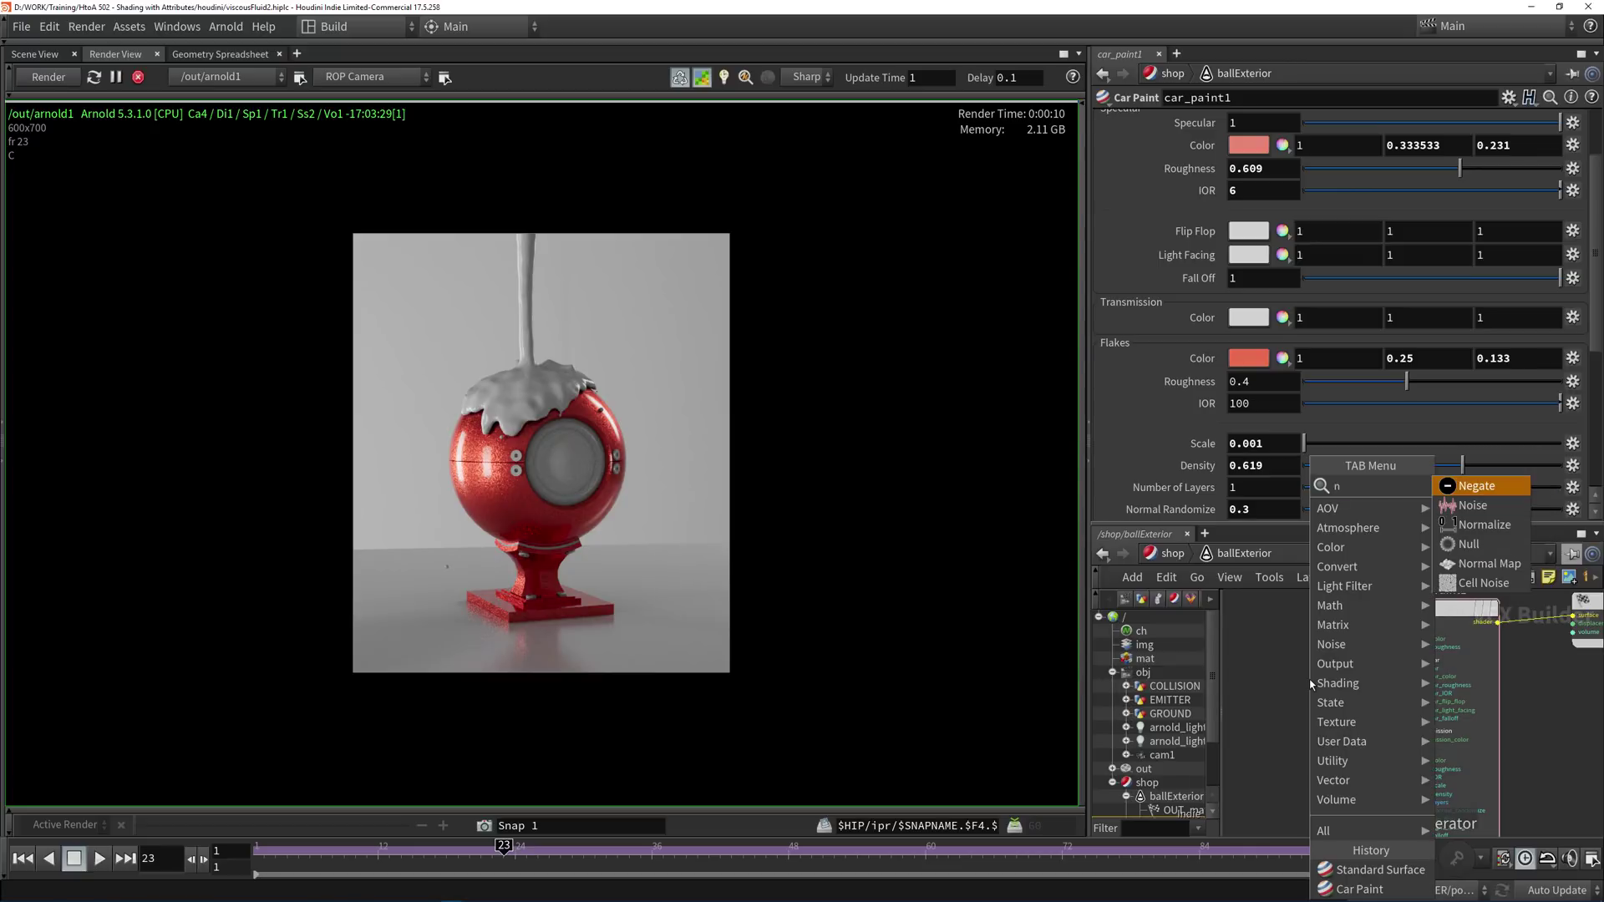
{"action": "type", "text": "oi"}
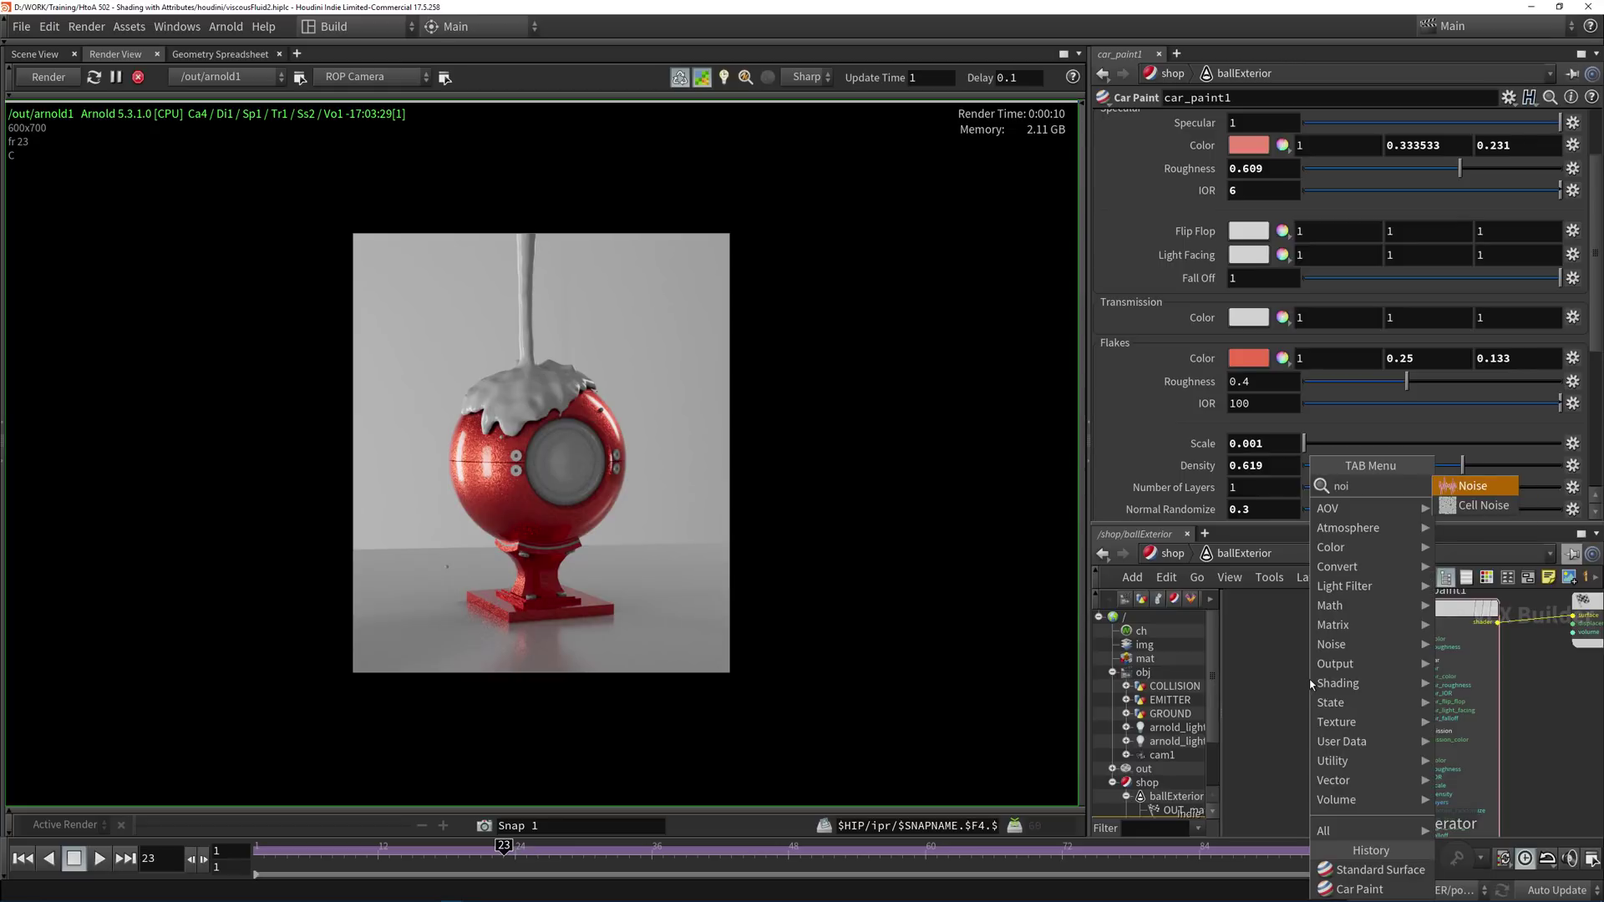
{"action": "key", "text": "Down"}
{"action": "key", "text": "Return"}
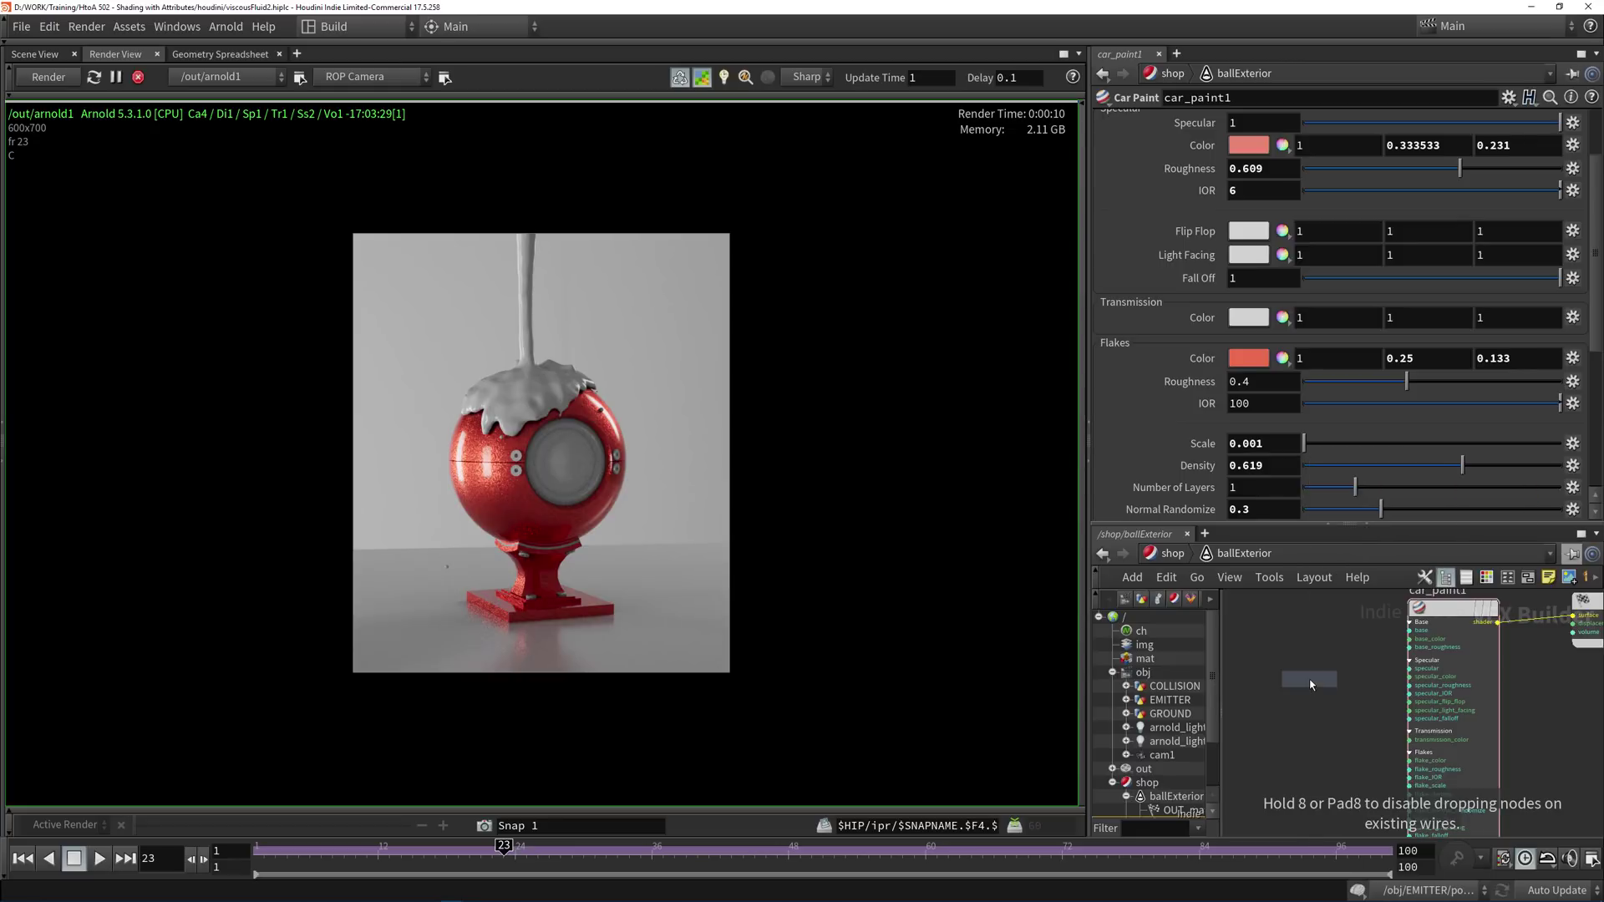
{"action": "left_click", "coordinate": [1312, 684]}
{"action": "left_click_drag", "start_coordinate": [1328, 614], "coordinate": [1292, 639]}
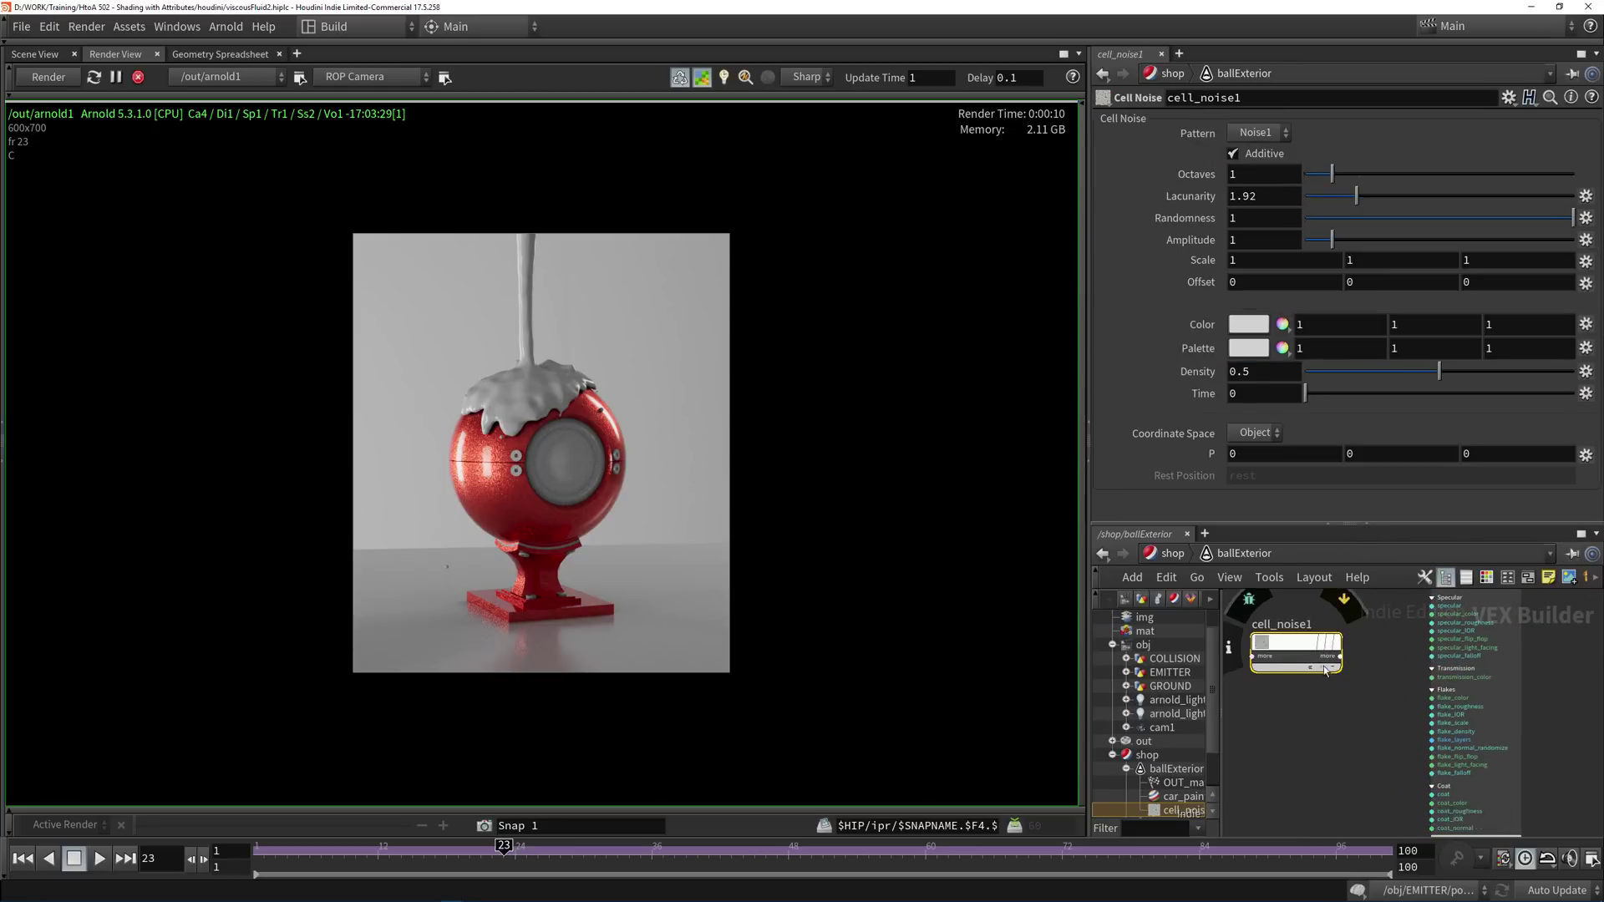
Wire the cell_noise1 rgb output into the surface input of OUT_material to preview the noise in the render.
{"action": "left_click", "coordinate": [1310, 643]}
{"action": "left_click", "coordinate": [1341, 656]}
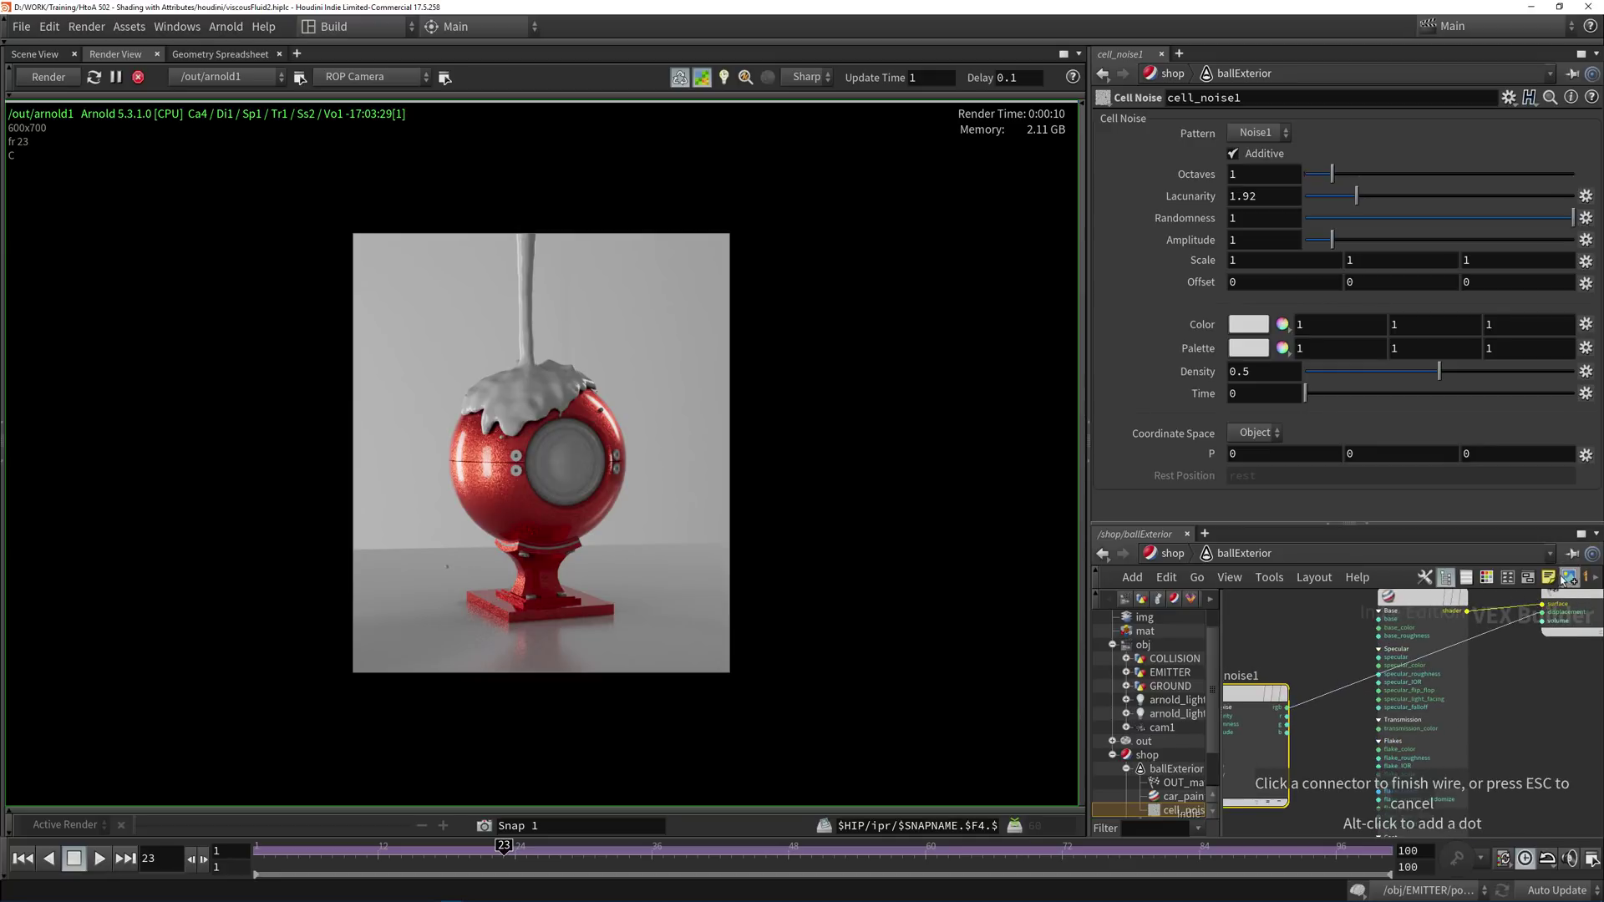
{"action": "left_click", "coordinate": [1511, 660]}
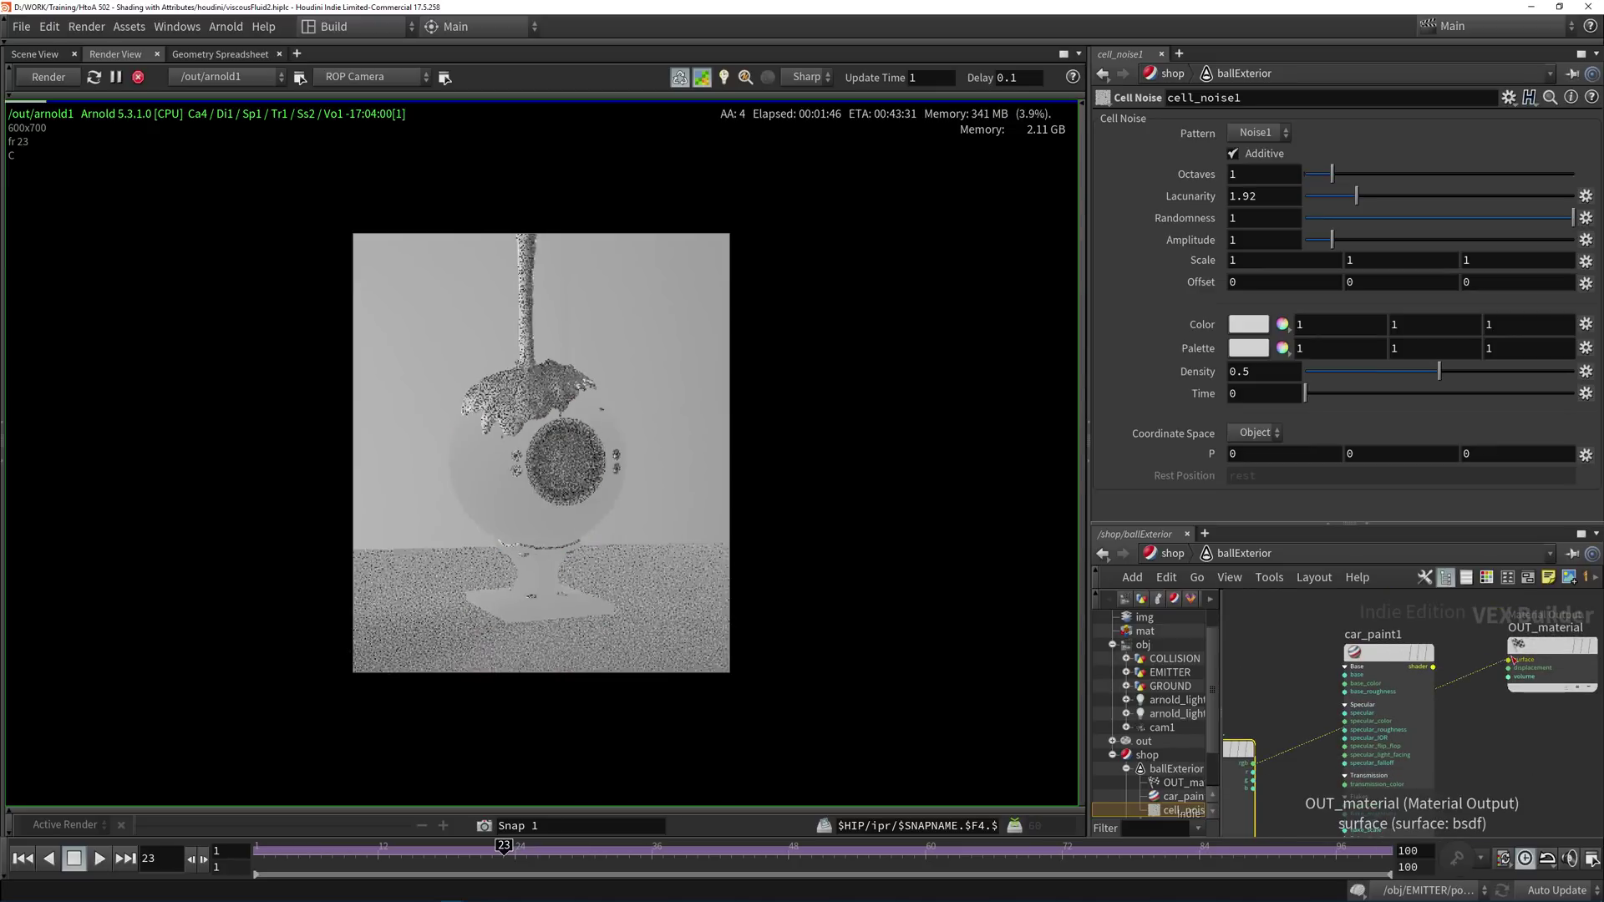
{"action": "middle_click_drag", "start_coordinate": [1225, 756], "coordinate": [1242, 676]}
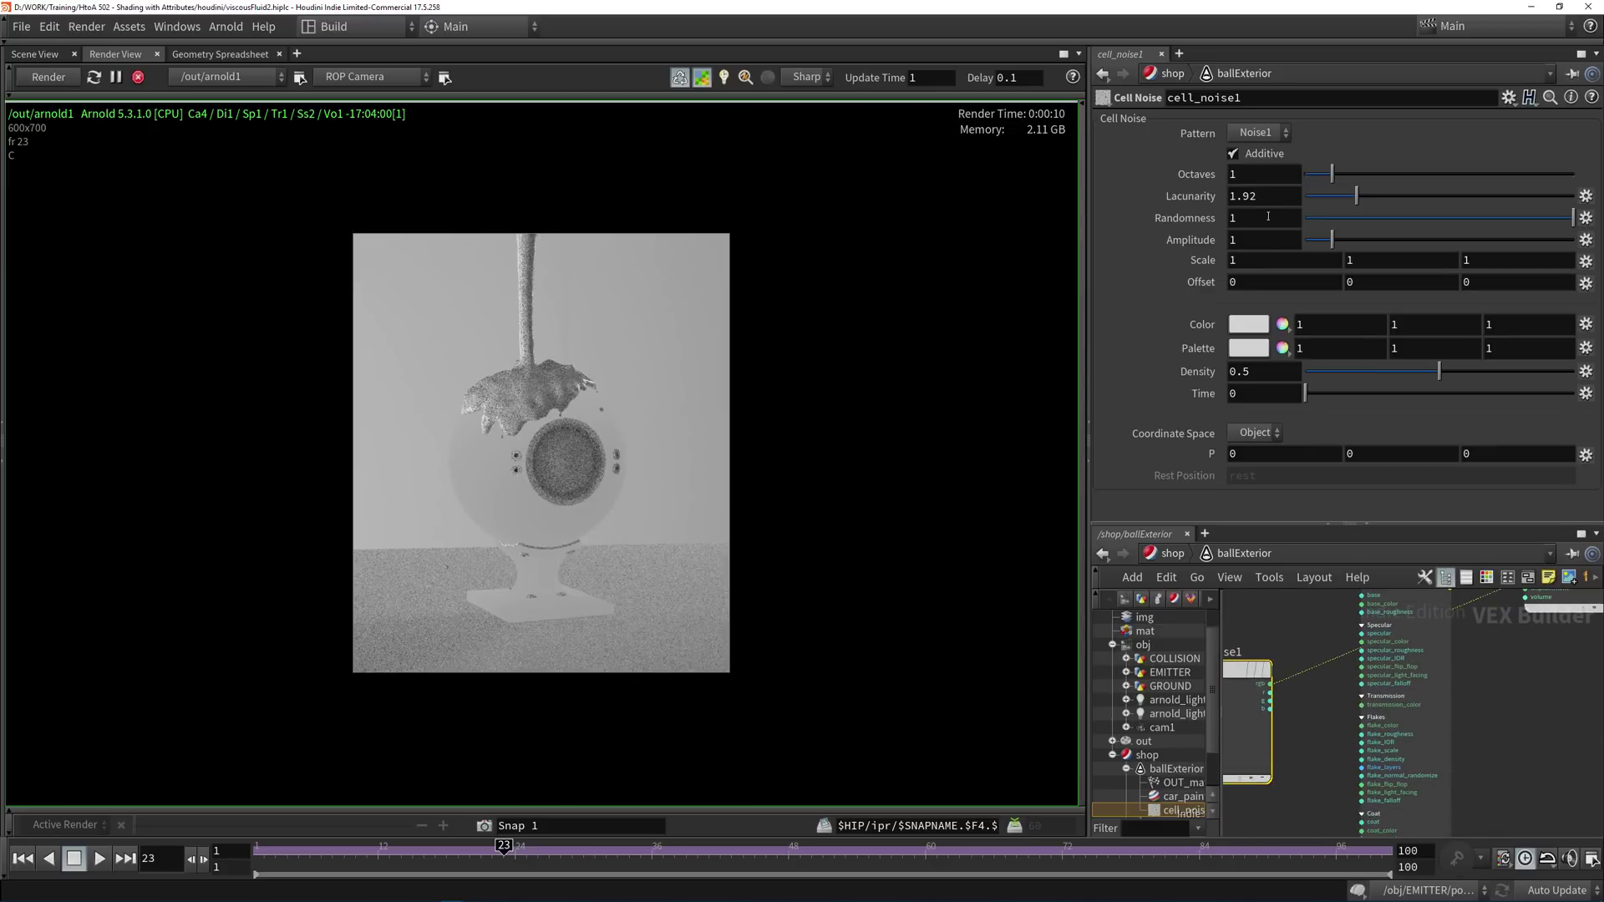
Set the cell noise scale to 101 on all three axes and its pattern to Worley1.
{"action": "mouse_move", "coordinate": [1210, 259]}
{"action": "middle_mouse_down"}
{"action": "mouse_move", "coordinate": [1220, 178]}
{"action": "mouse_move", "coordinate": [1322, 191]}
{"action": "mouse_move", "coordinate": [1266, 187]}
{"action": "mouse_move", "coordinate": [1210, 259]}
{"action": "middle_mouse_up"}
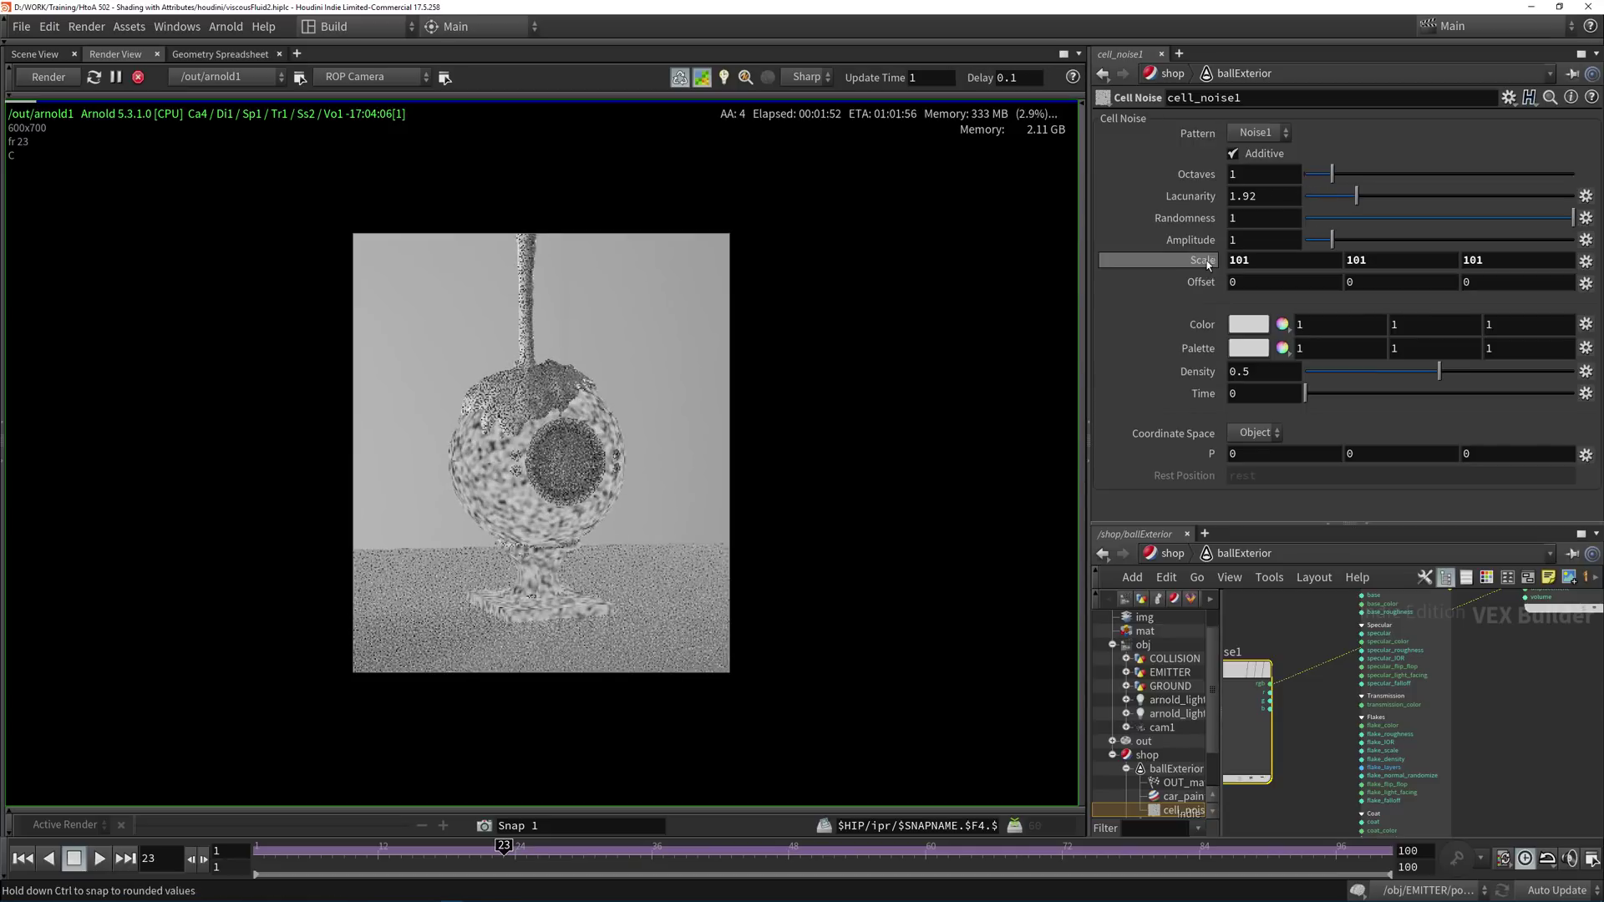
{"action": "left_click", "coordinate": [1270, 133]}
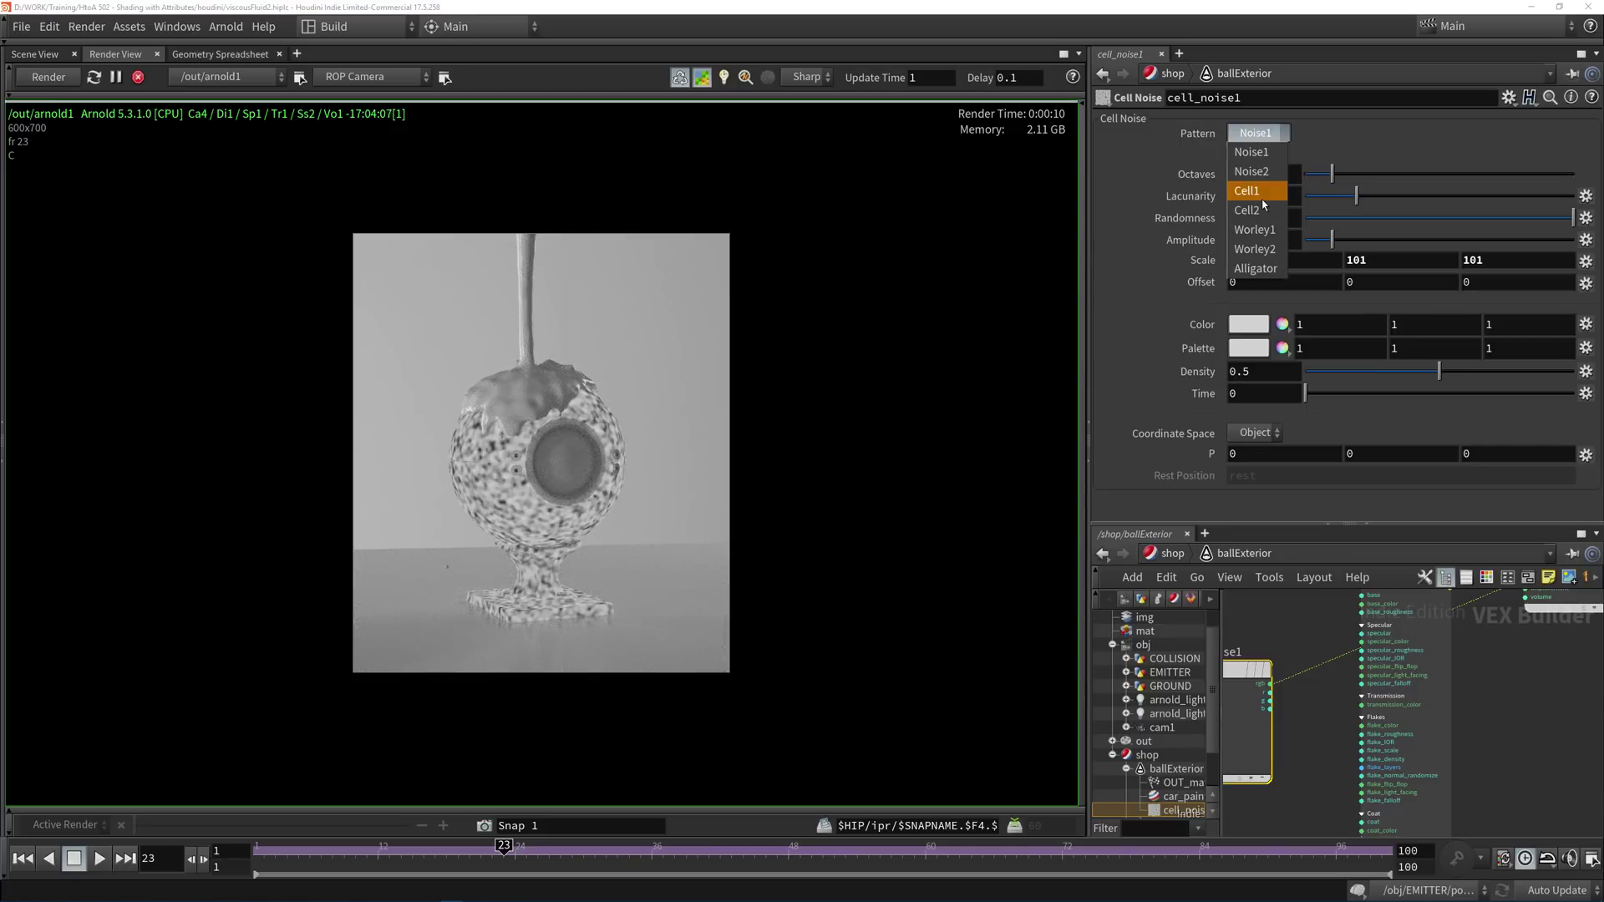
{"action": "left_click", "coordinate": [1262, 201]}
{"action": "left_click", "coordinate": [1266, 134]}
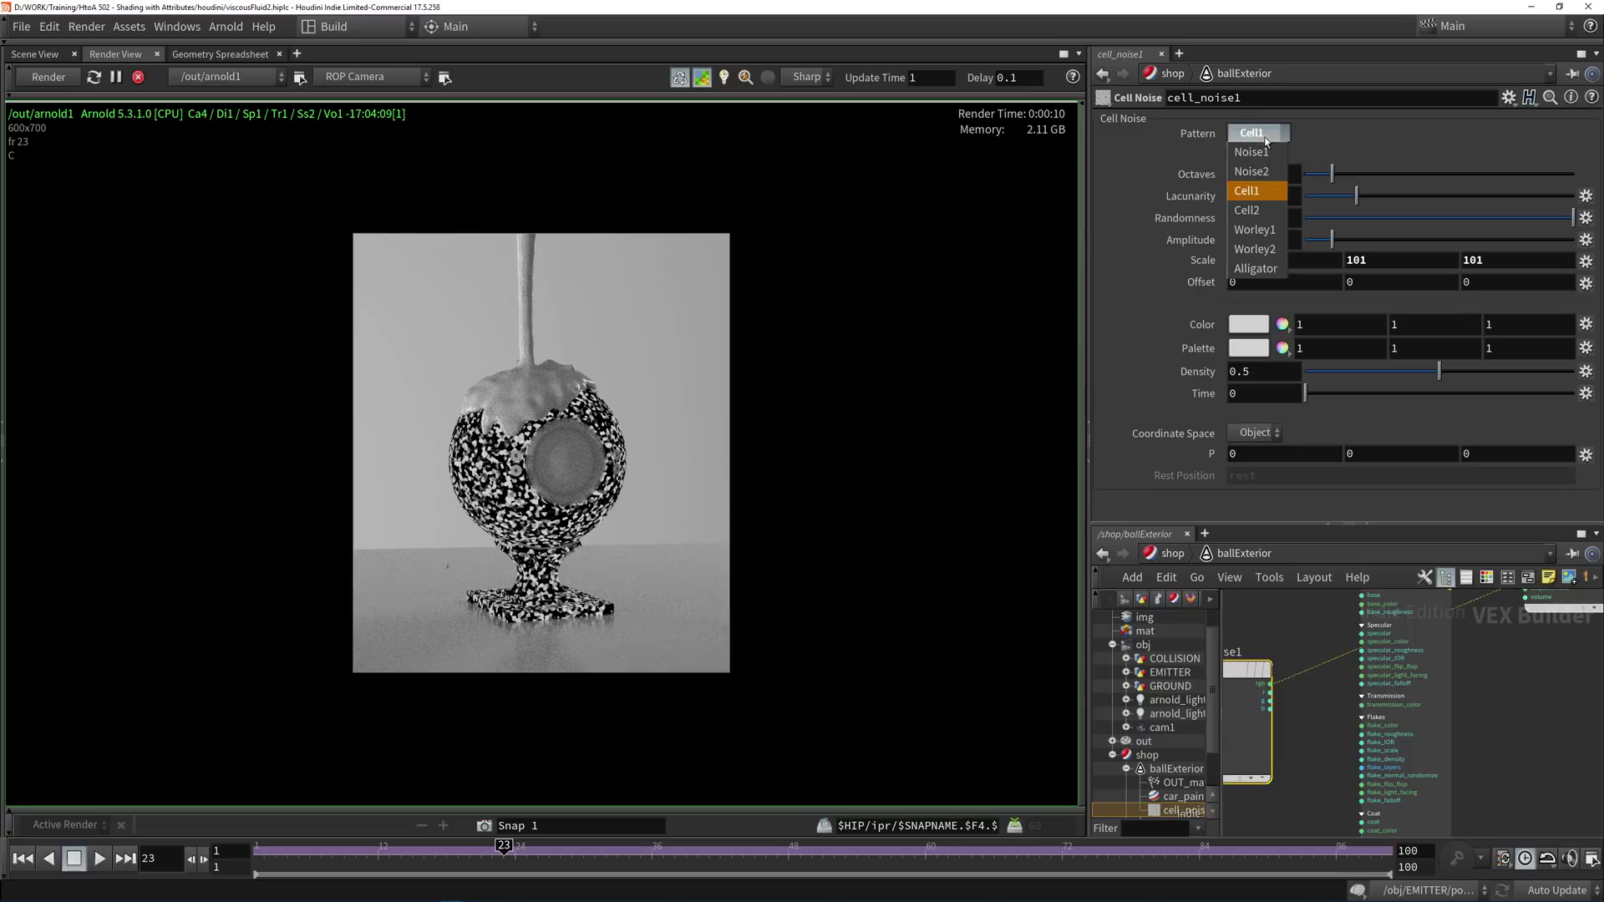
{"action": "left_click", "coordinate": [1262, 231]}
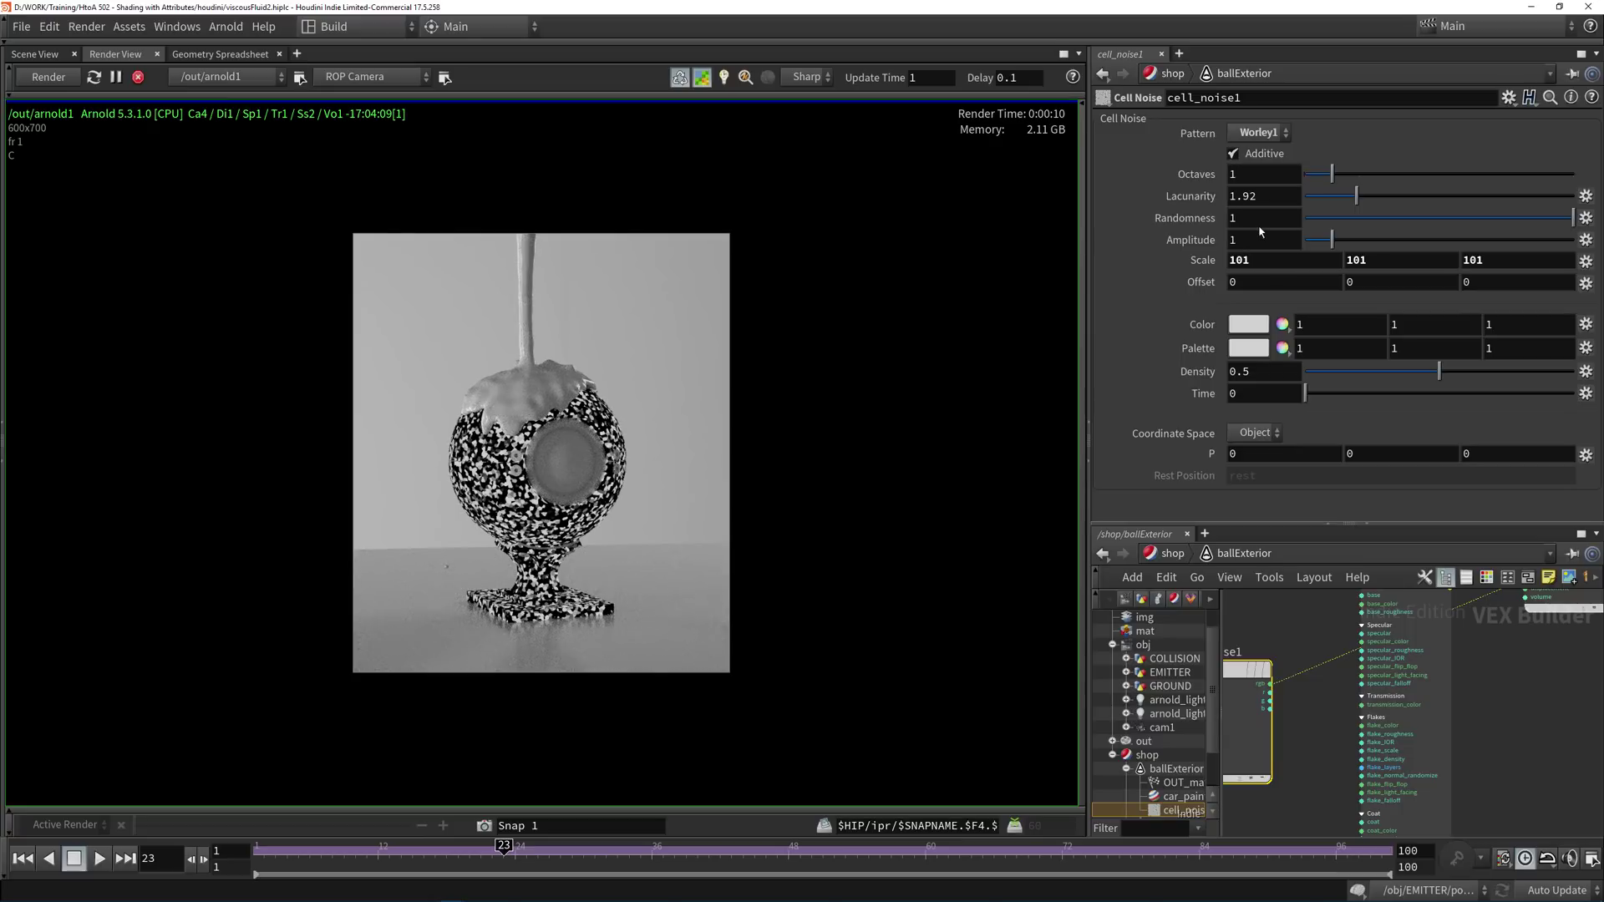
Set the cell noise octaves to 3.
{"action": "double_click", "coordinate": [1263, 173]}
{"action": "type", "text": "3"}
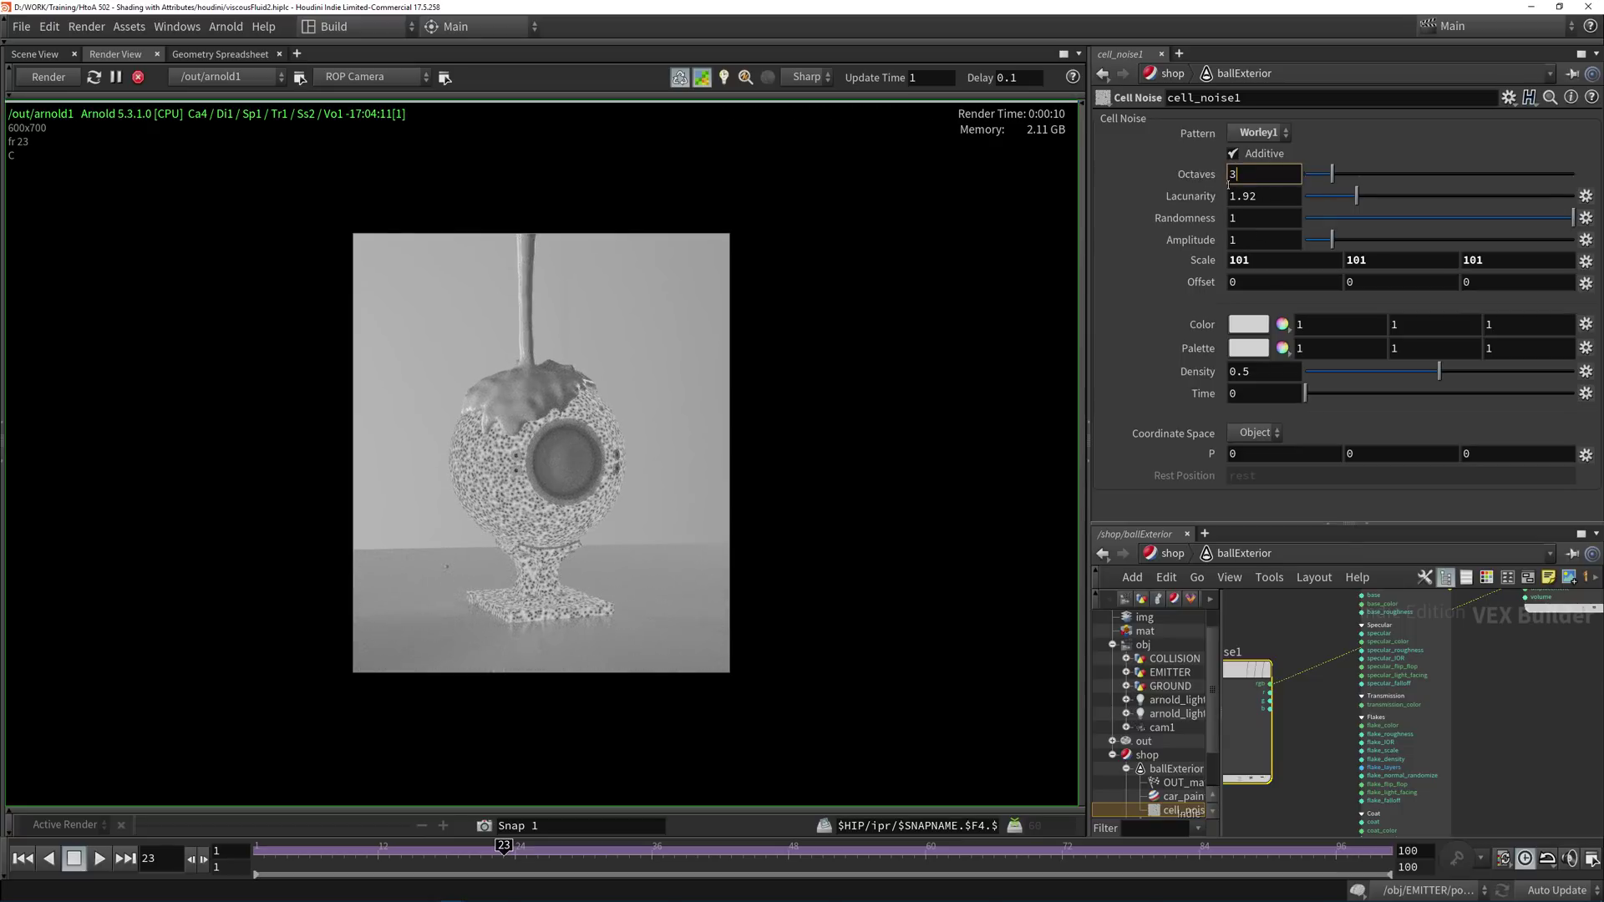
{"action": "left_click", "coordinate": [1261, 196]}
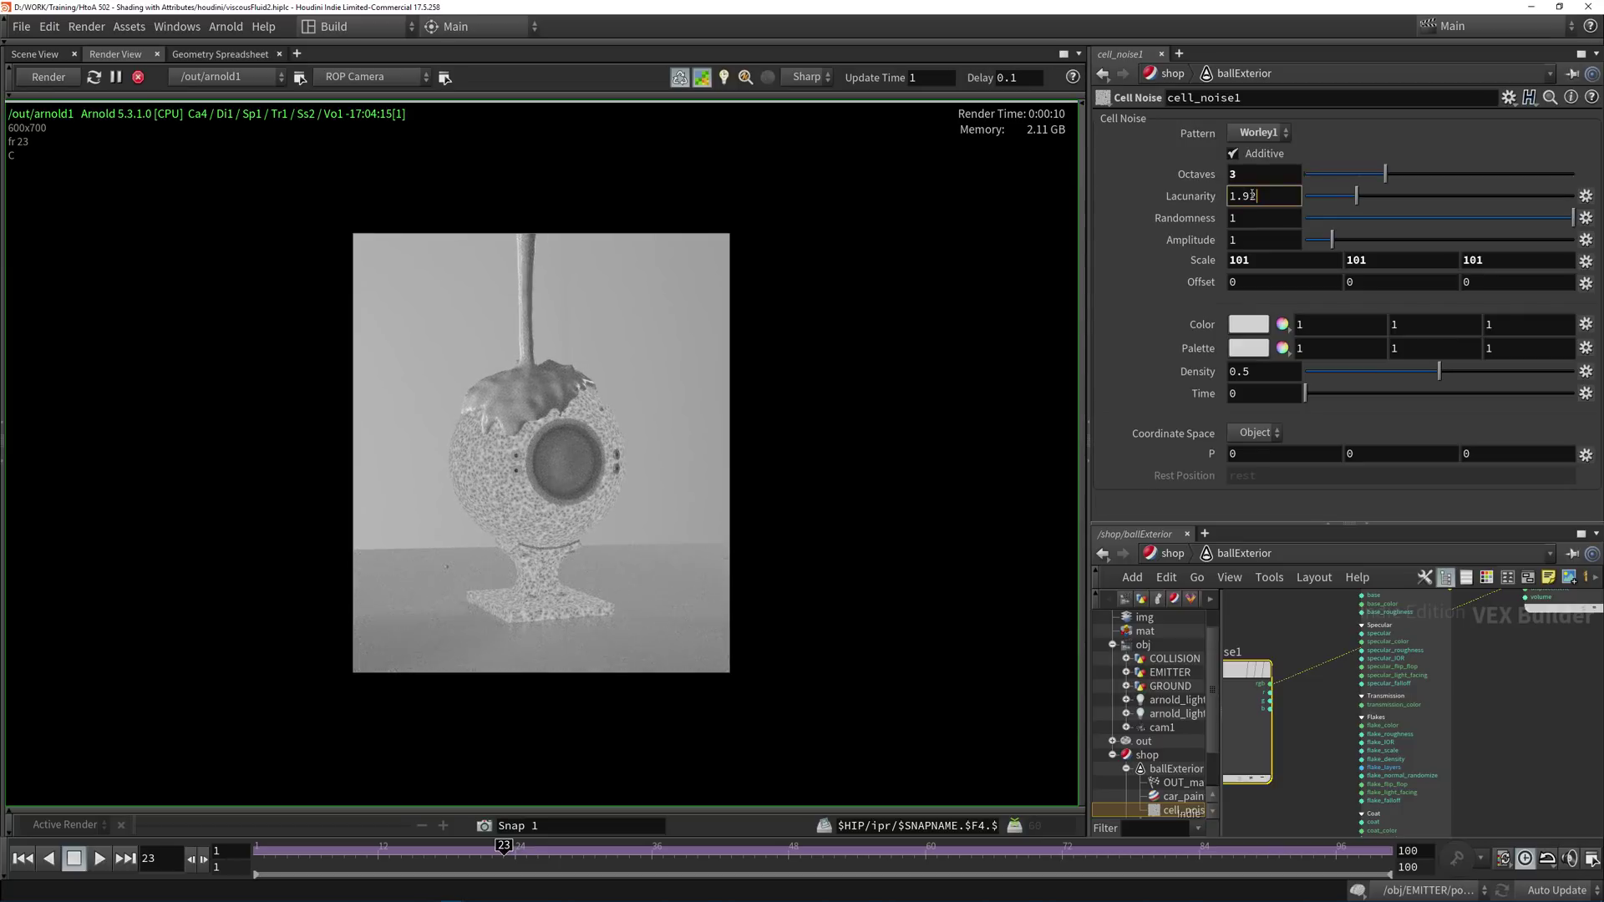
Add a Range node to the ballExterior network between cell_noise1 and car_paint1.
{"action": "scroll", "coordinate": [1299, 806], "scroll_direction": "down", "scroll_amount": 3}
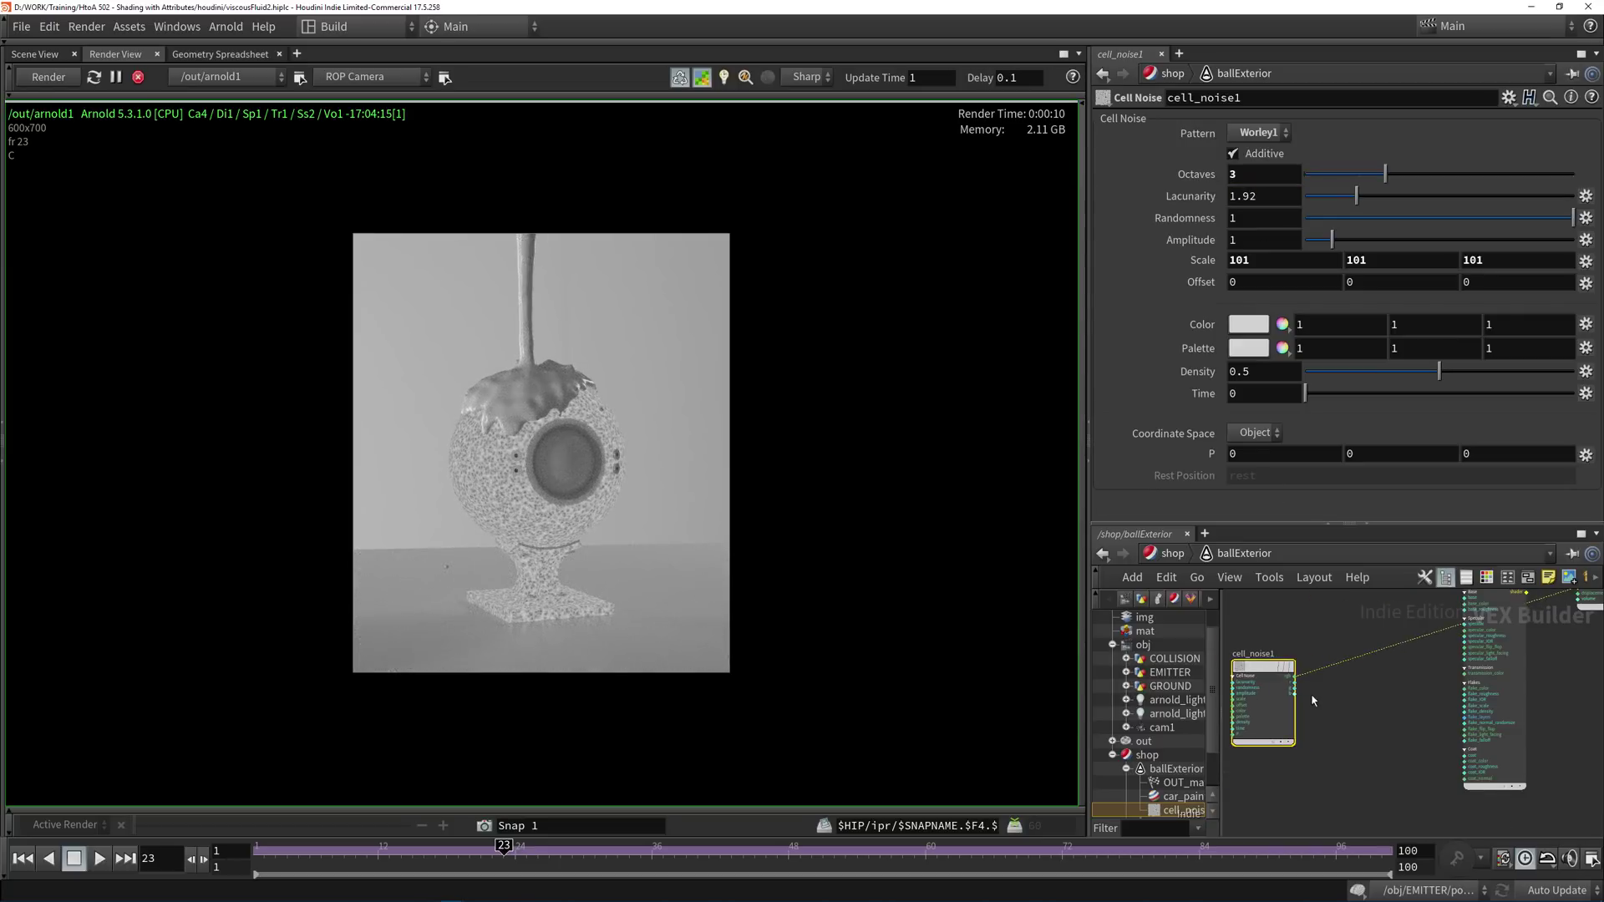
{"action": "key", "text": "Tab"}
{"action": "type", "text": "ran"}
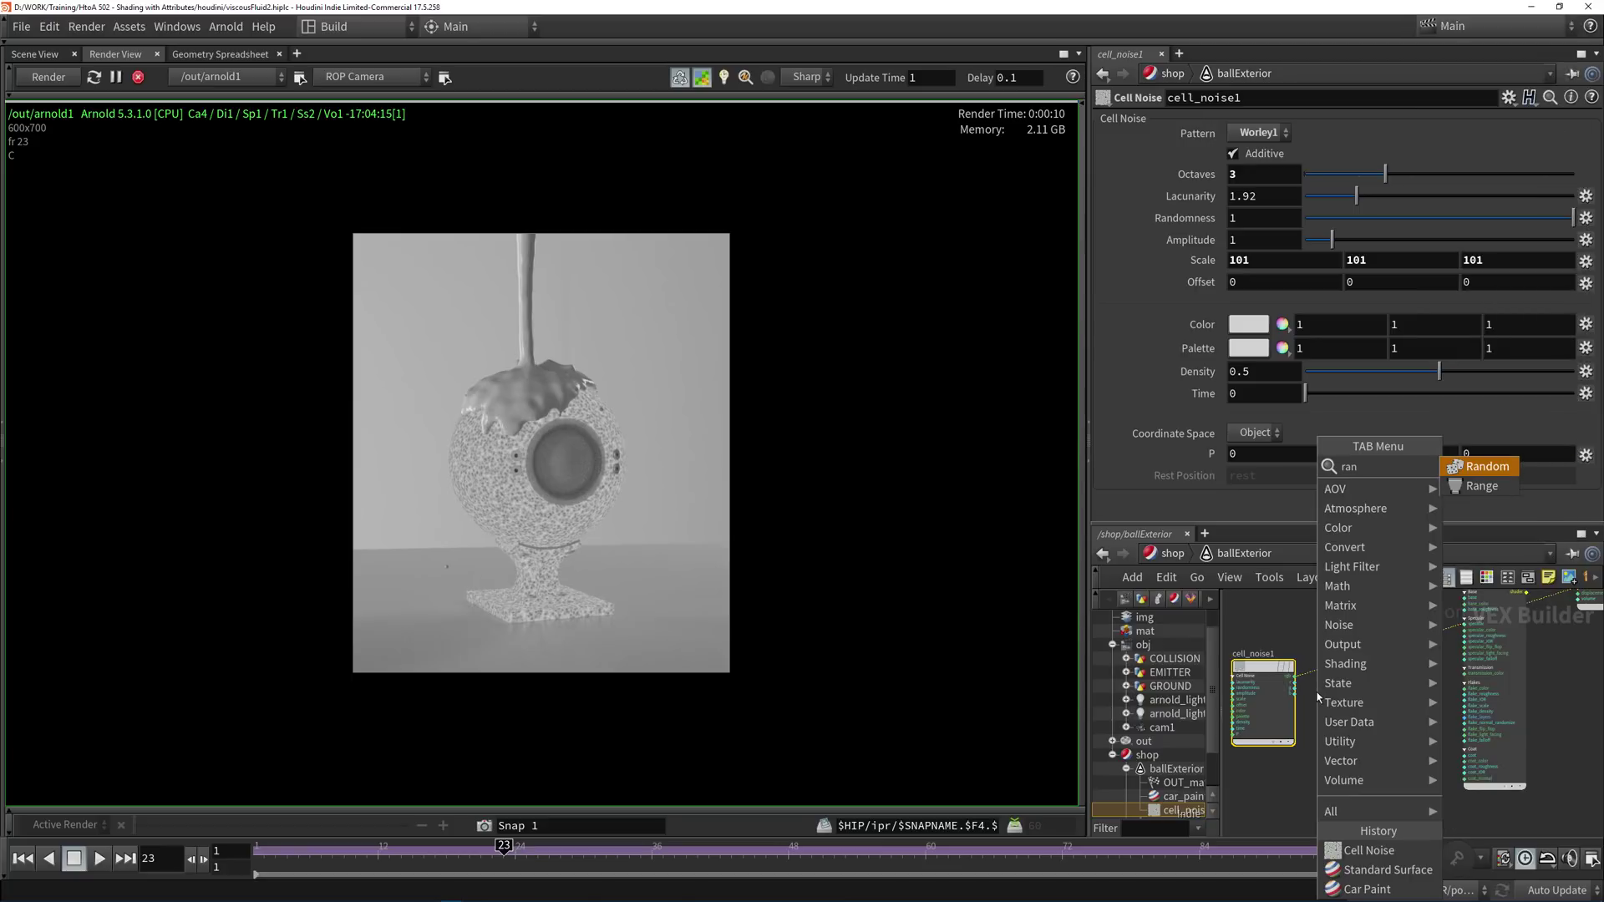
{"action": "left_click", "coordinate": [1484, 467]}
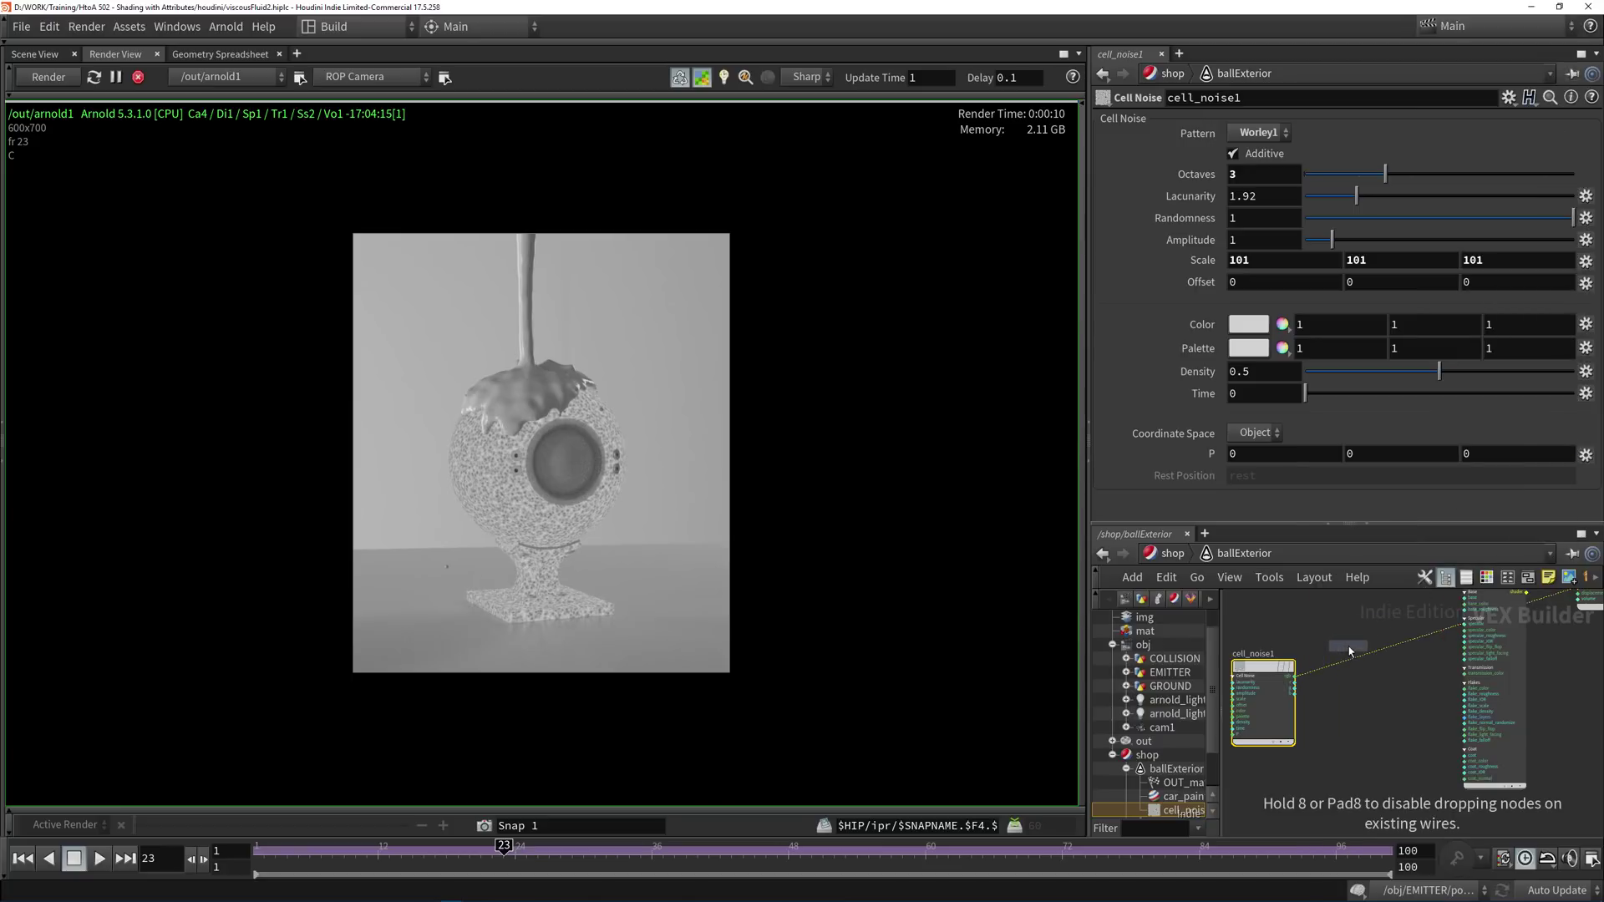
{"action": "left_click", "coordinate": [1340, 699]}
{"action": "scroll", "coordinate": [1337, 711], "scroll_direction": "up", "scroll_amount": 2}
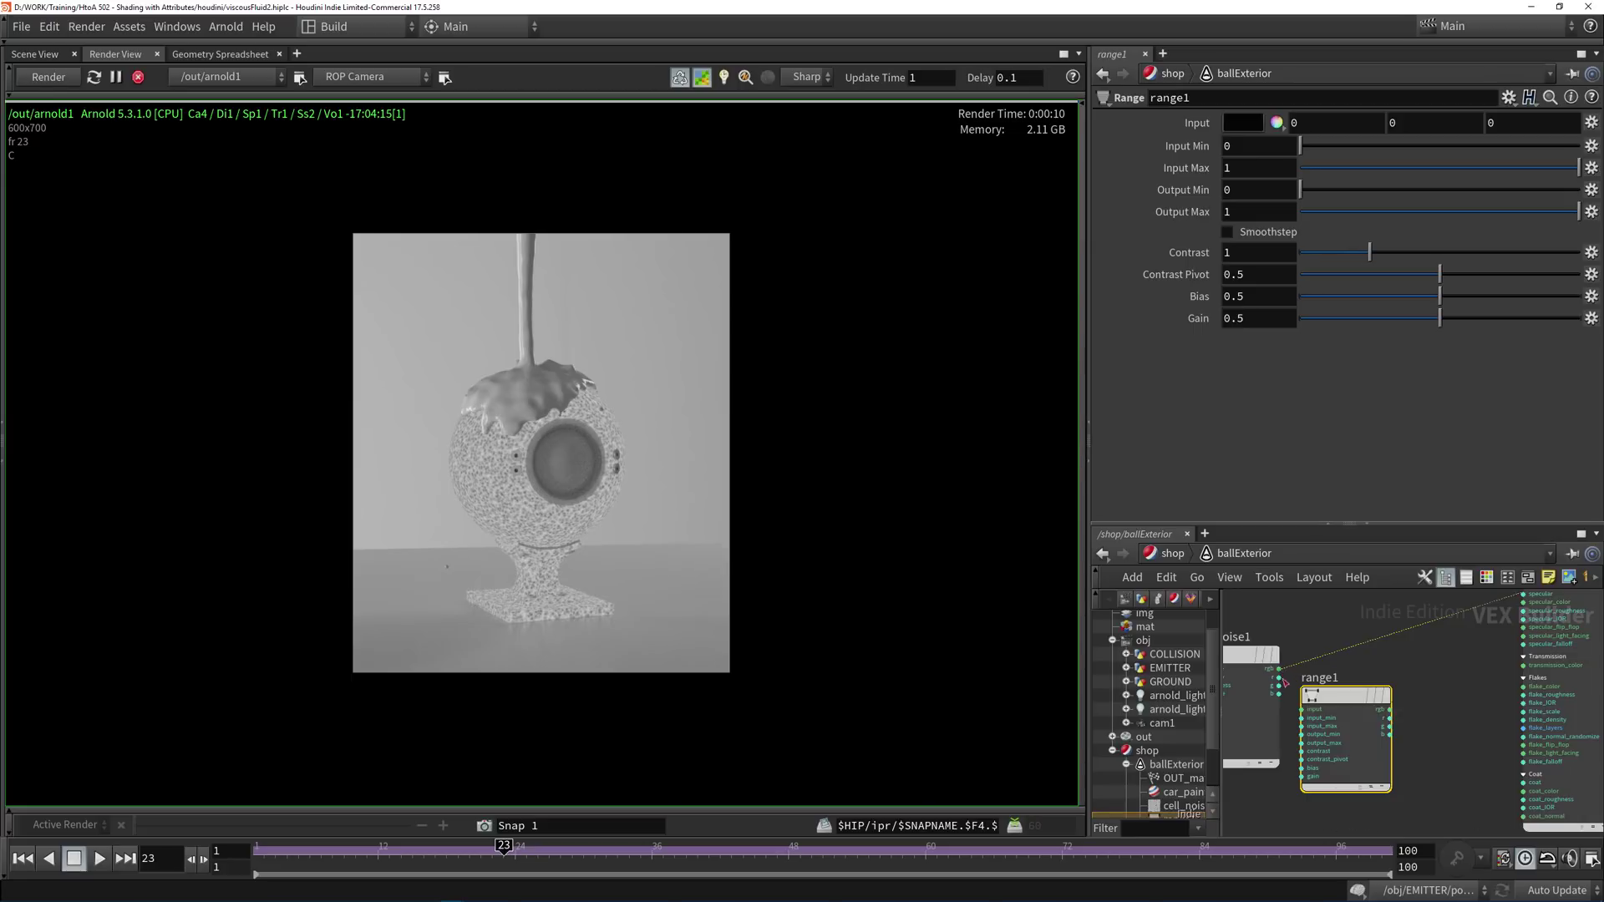
Wire the cell_noise1 rgb output into the range1 input and the range1 rgb output into the surface of OUT_material.
{"action": "left_click", "coordinate": [1280, 668]}
{"action": "left_click", "coordinate": [1305, 709]}
{"action": "left_click", "coordinate": [1390, 709]}
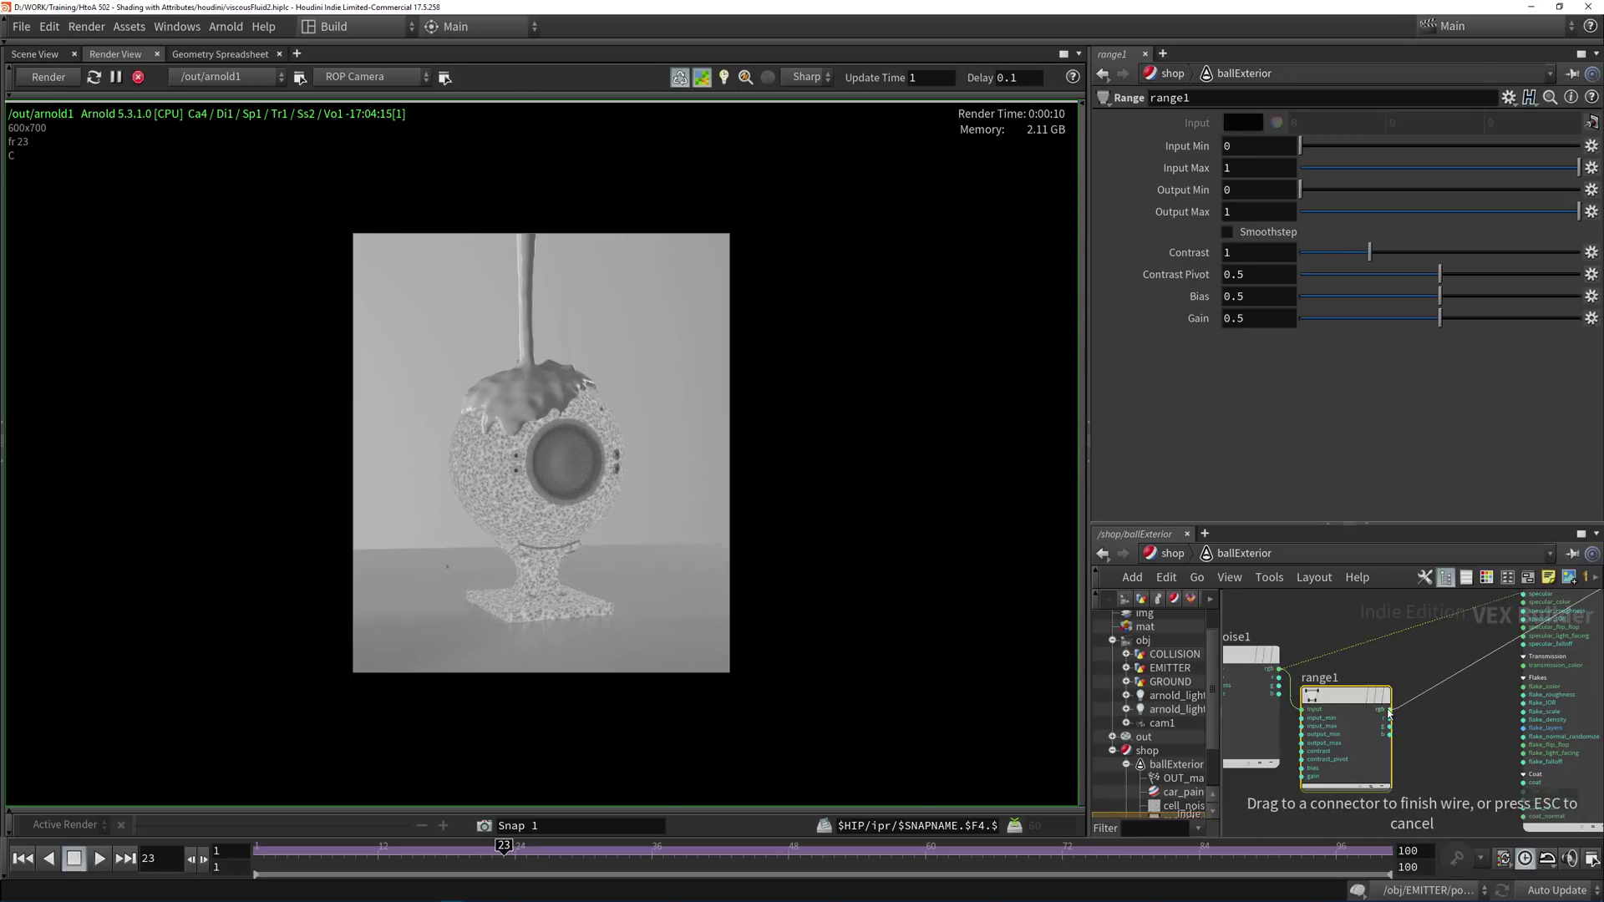
{"action": "left_click", "coordinate": [1523, 639]}
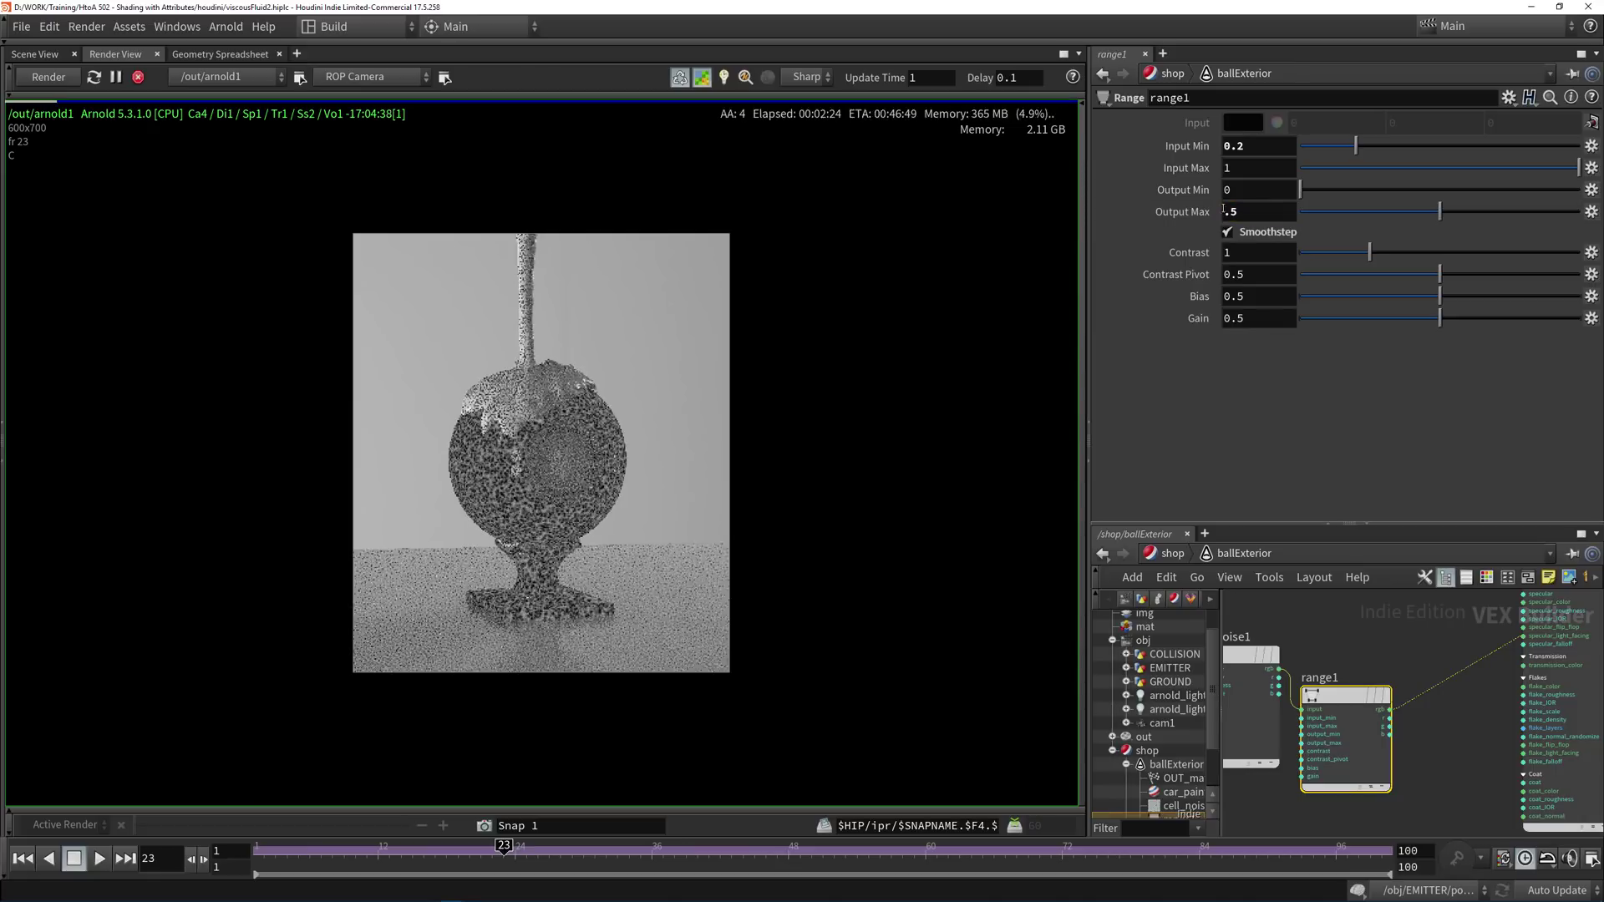
Set the Range node's Output Max to 0.4.
{"action": "key", "text": "Return"}
{"action": "type", "text": ".4"}
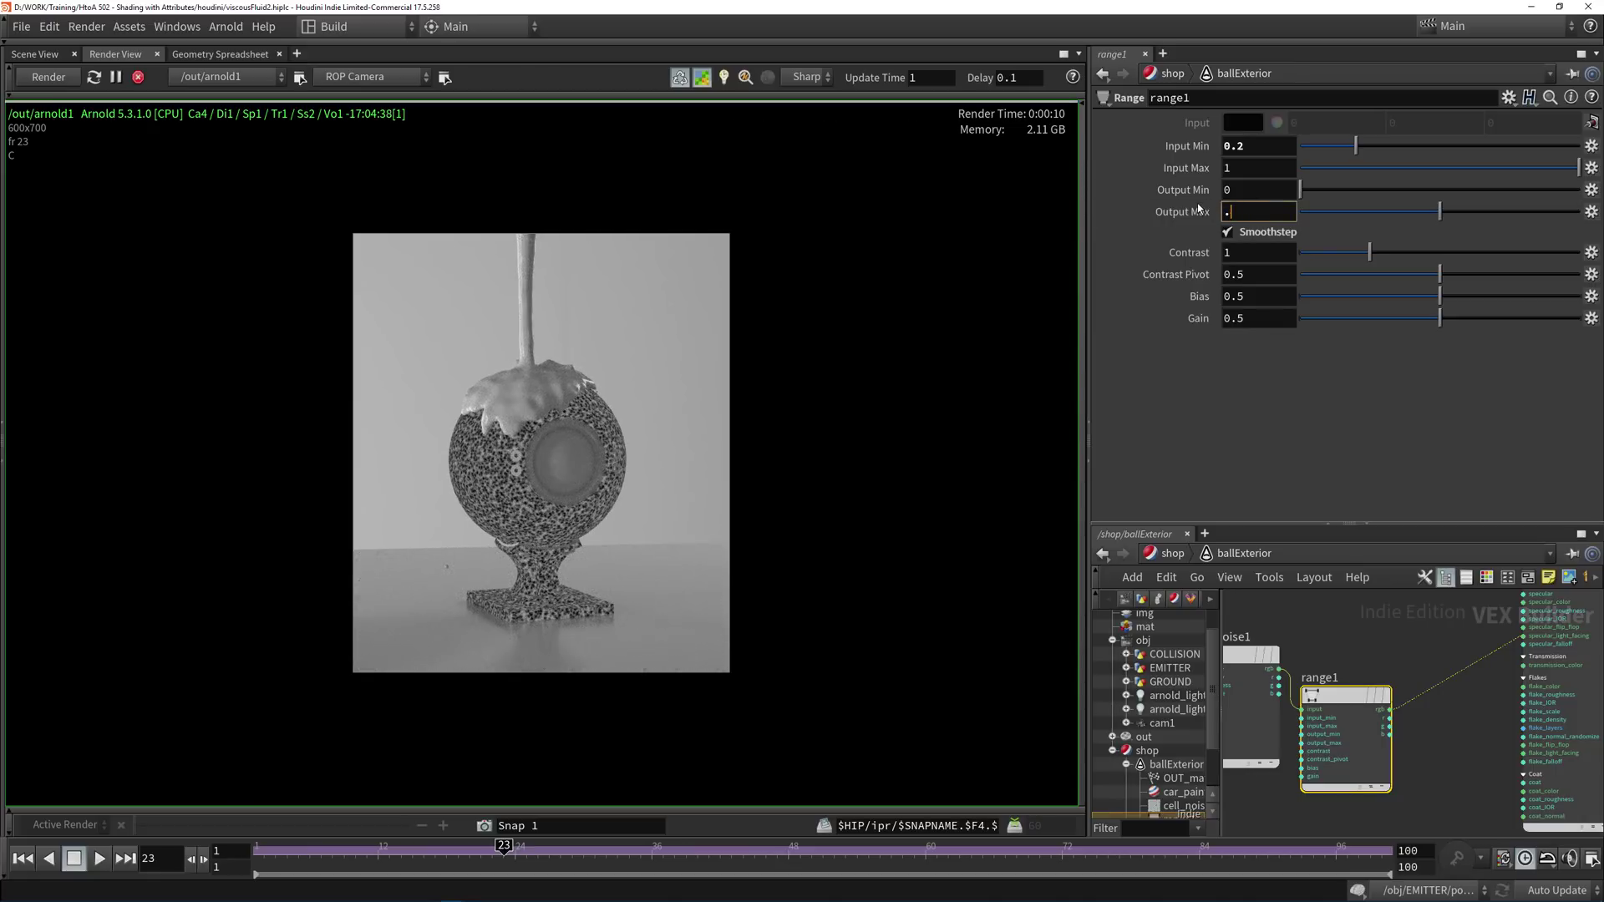
{"action": "key", "text": "Return"}
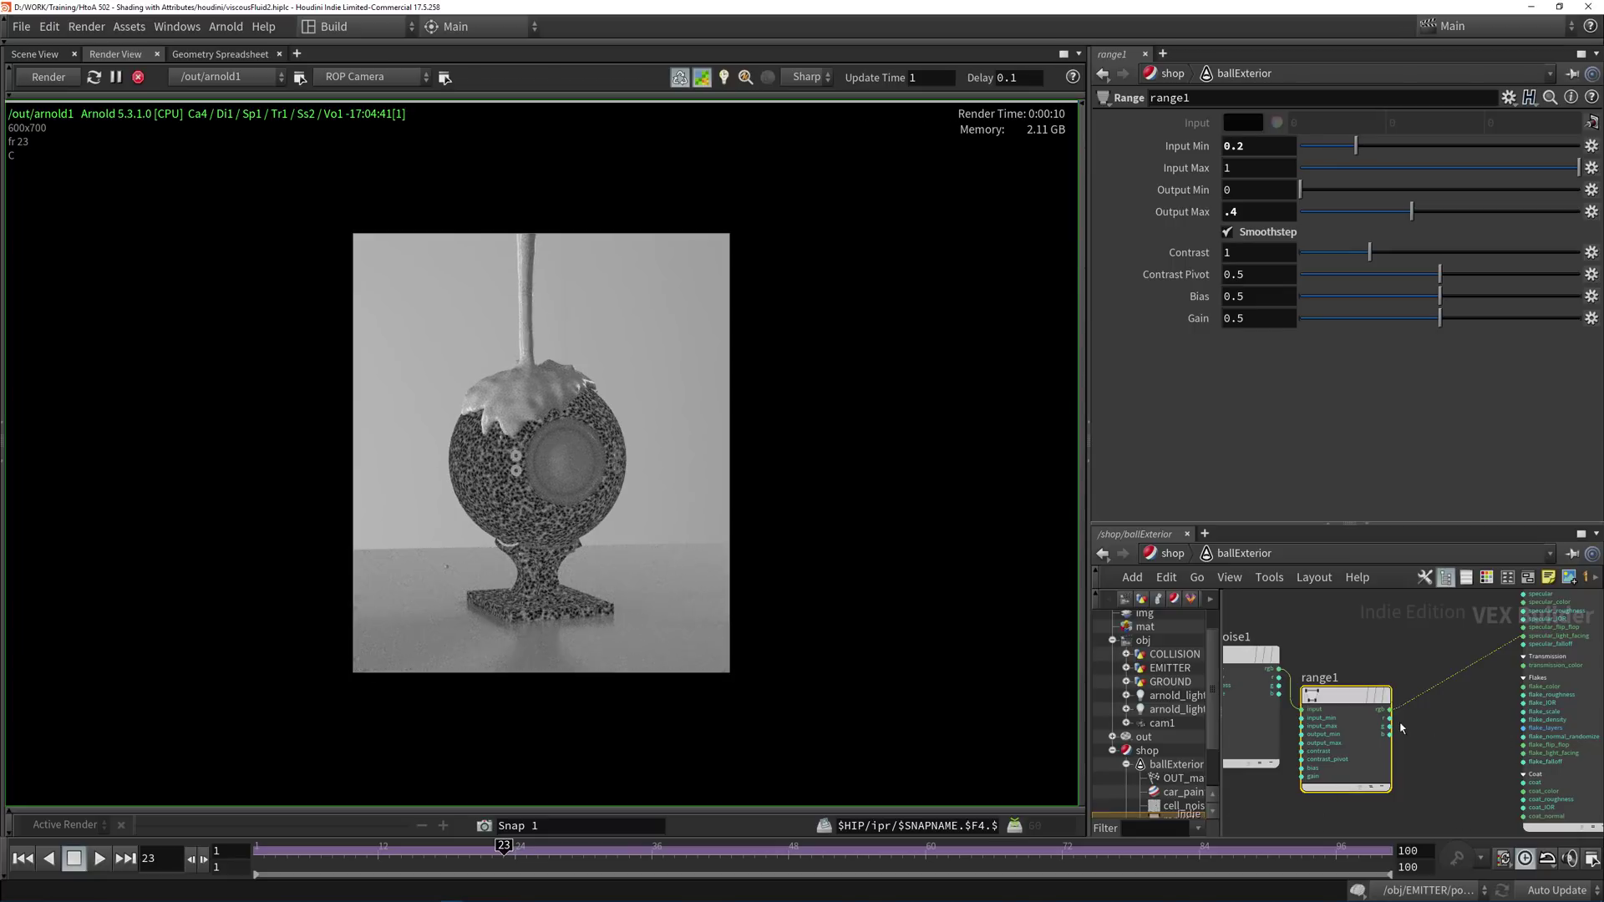
{"action": "left_click", "coordinate": [1390, 725]}
{"action": "middle_click_drag", "start_coordinate": [1482, 710], "coordinate": [1360, 725]}
{"action": "middle_click_drag", "start_coordinate": [1330, 810], "coordinate": [1287, 709]}
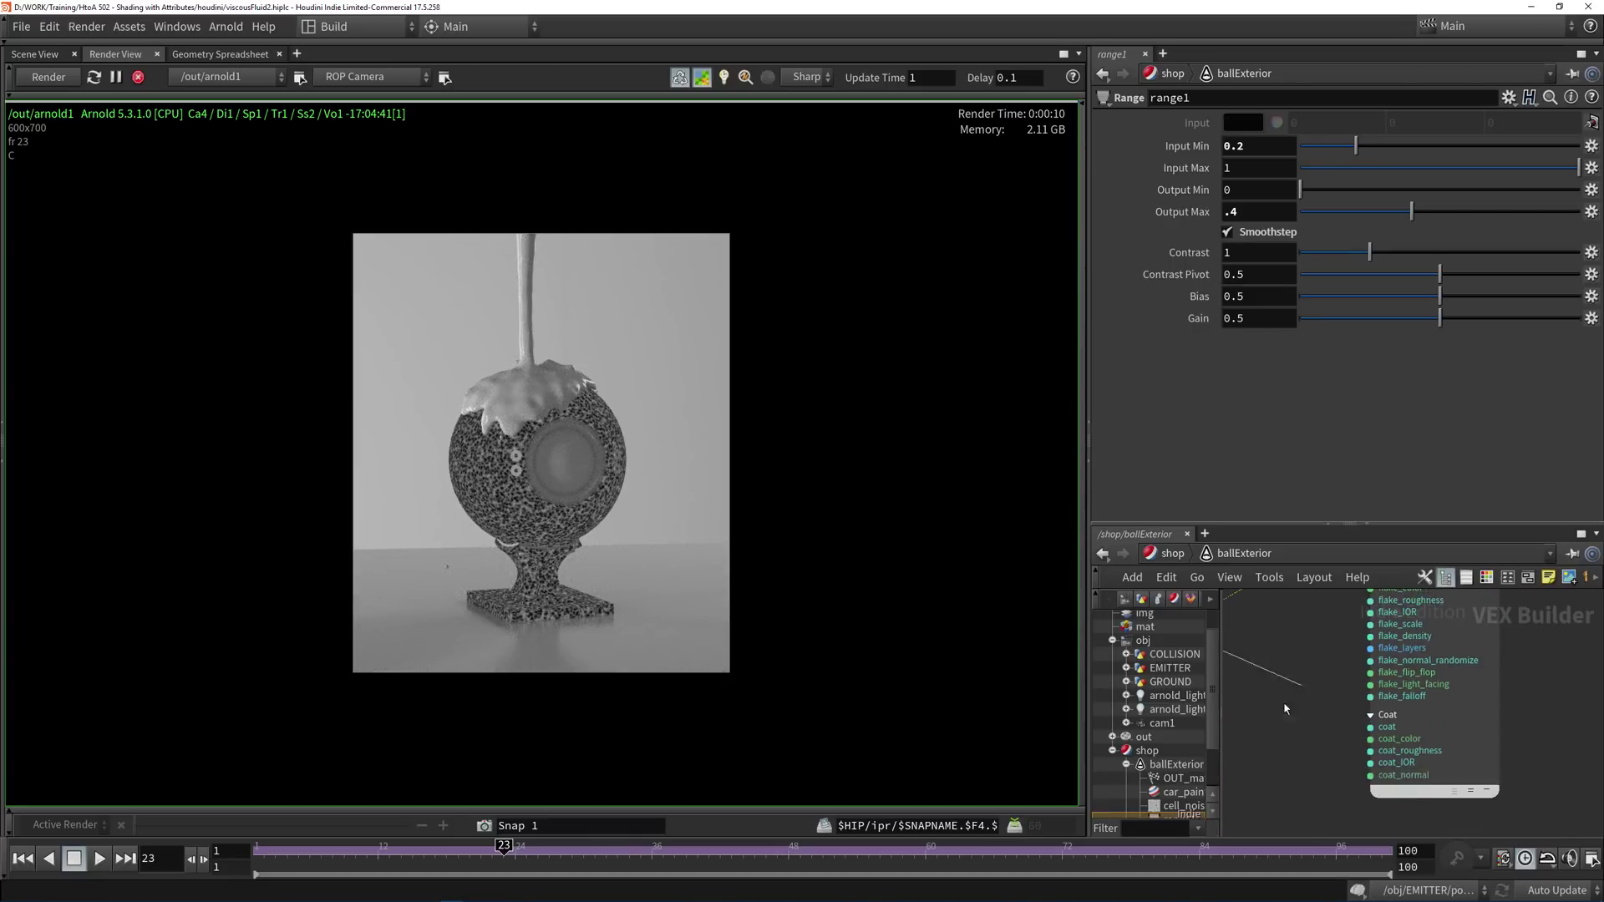
{"action": "middle_click_drag", "start_coordinate": [1323, 655], "coordinate": [1307, 709]}
{"action": "left_click", "coordinate": [1349, 670]}
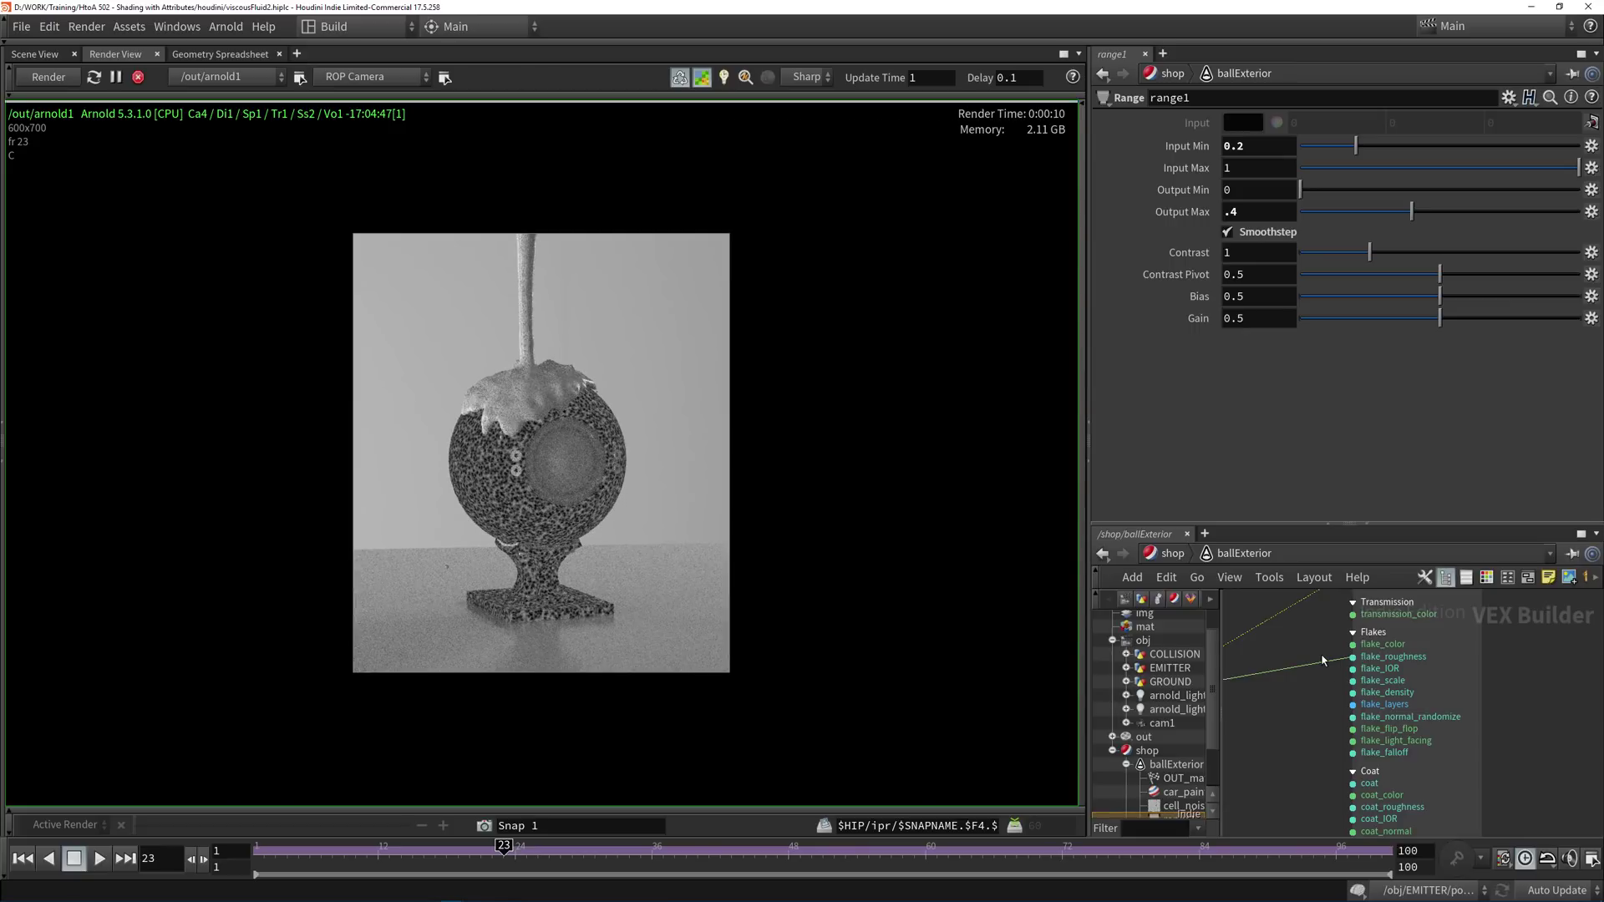
{"action": "key", "text": "y"}
{"action": "left_click_drag", "start_coordinate": [1322, 657], "coordinate": [1316, 714]}
Connect the r output of range1 to the coat_roughness input of car_paint1.
{"action": "scroll", "coordinate": [1311, 696], "scroll_direction": "down", "scroll_amount": 2}
{"action": "middle_click_drag", "start_coordinate": [1311, 696], "coordinate": [1441, 673]}
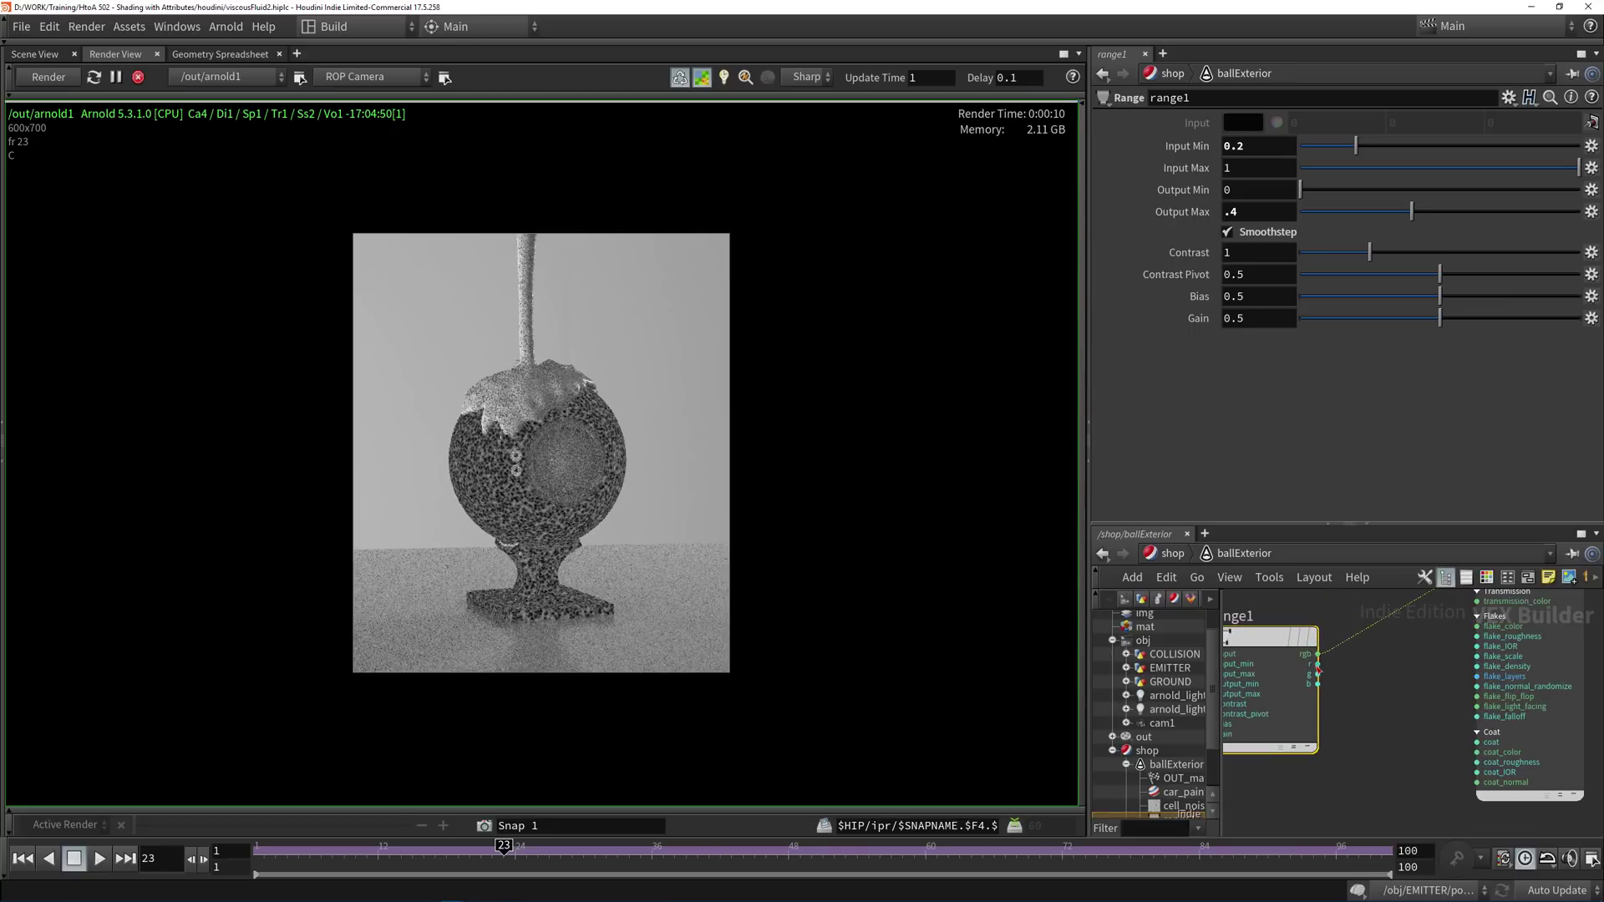
{"action": "left_click", "coordinate": [1319, 664]}
{"action": "left_click", "coordinate": [1478, 742]}
Reconnect the car_paint1 shader output to the surface input of OUT_material.
{"action": "middle_click_drag", "start_coordinate": [1561, 597], "coordinate": [1316, 753]}
{"action": "scroll", "coordinate": [1436, 689], "scroll_direction": "down", "scroll_amount": 2}
{"action": "scroll", "coordinate": [1332, 657], "scroll_direction": "up", "scroll_amount": 2}
{"action": "mouse_move", "coordinate": [1329, 656]}
{"action": "left_mouse_down"}
{"action": "mouse_move", "coordinate": [1377, 647]}
{"action": "mouse_move", "coordinate": [1327, 654]}
{"action": "left_mouse_up"}
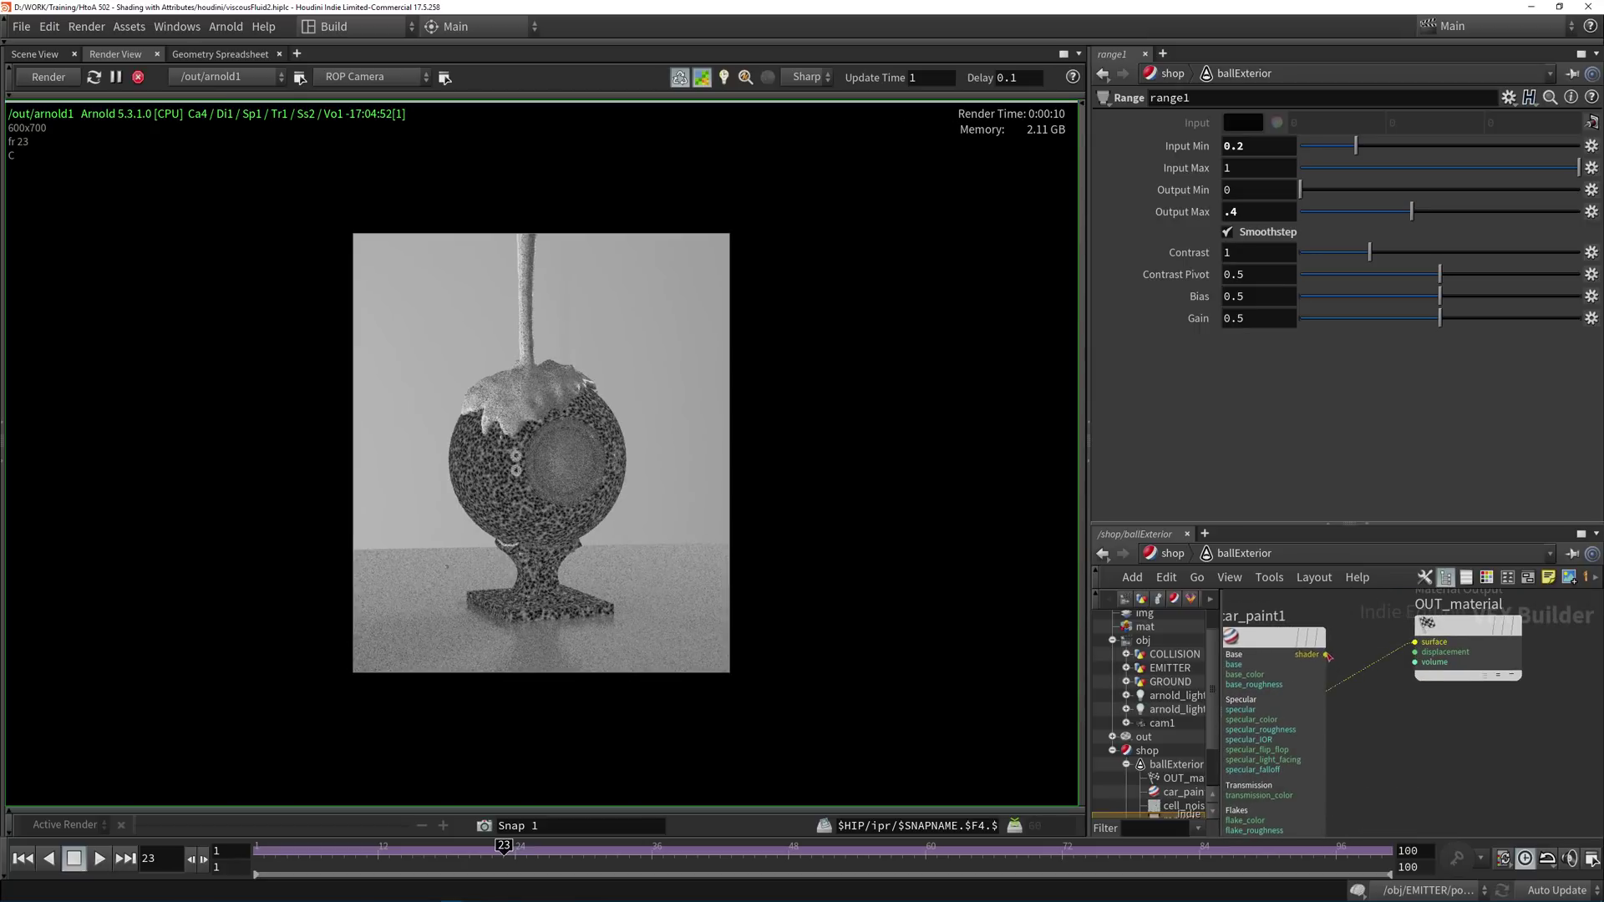
{"action": "left_click", "coordinate": [1415, 642]}
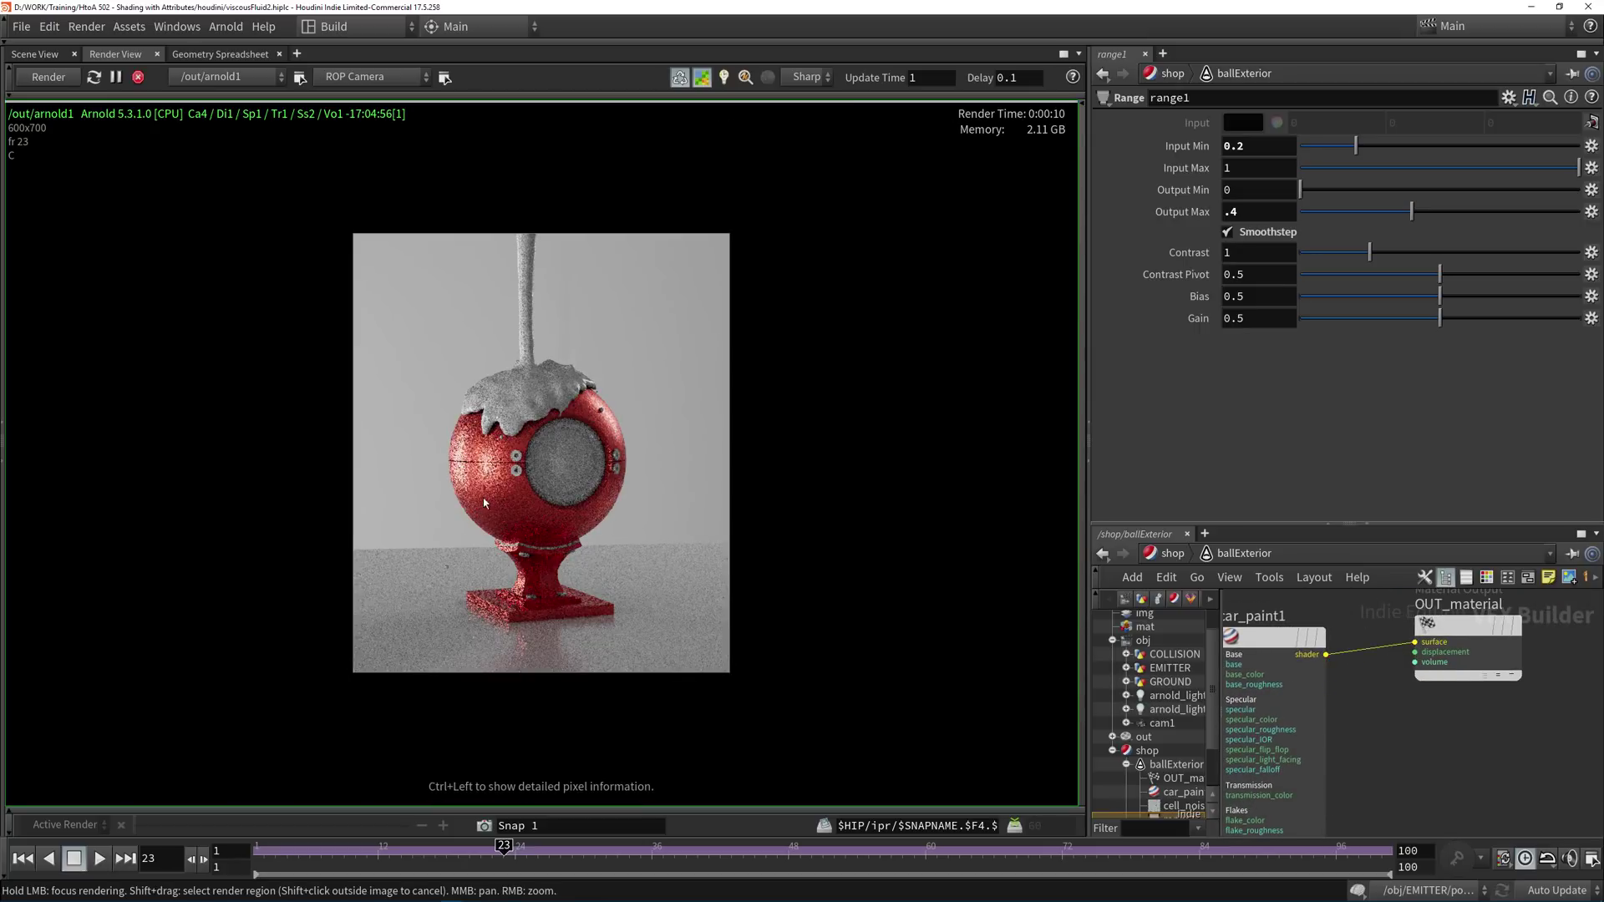
Enlarge the rendered ball and mark a render region over its upper-left part to inspect the coat roughness.
{"action": "scroll", "coordinate": [491, 490], "scroll_direction": "up", "scroll_amount": 3}
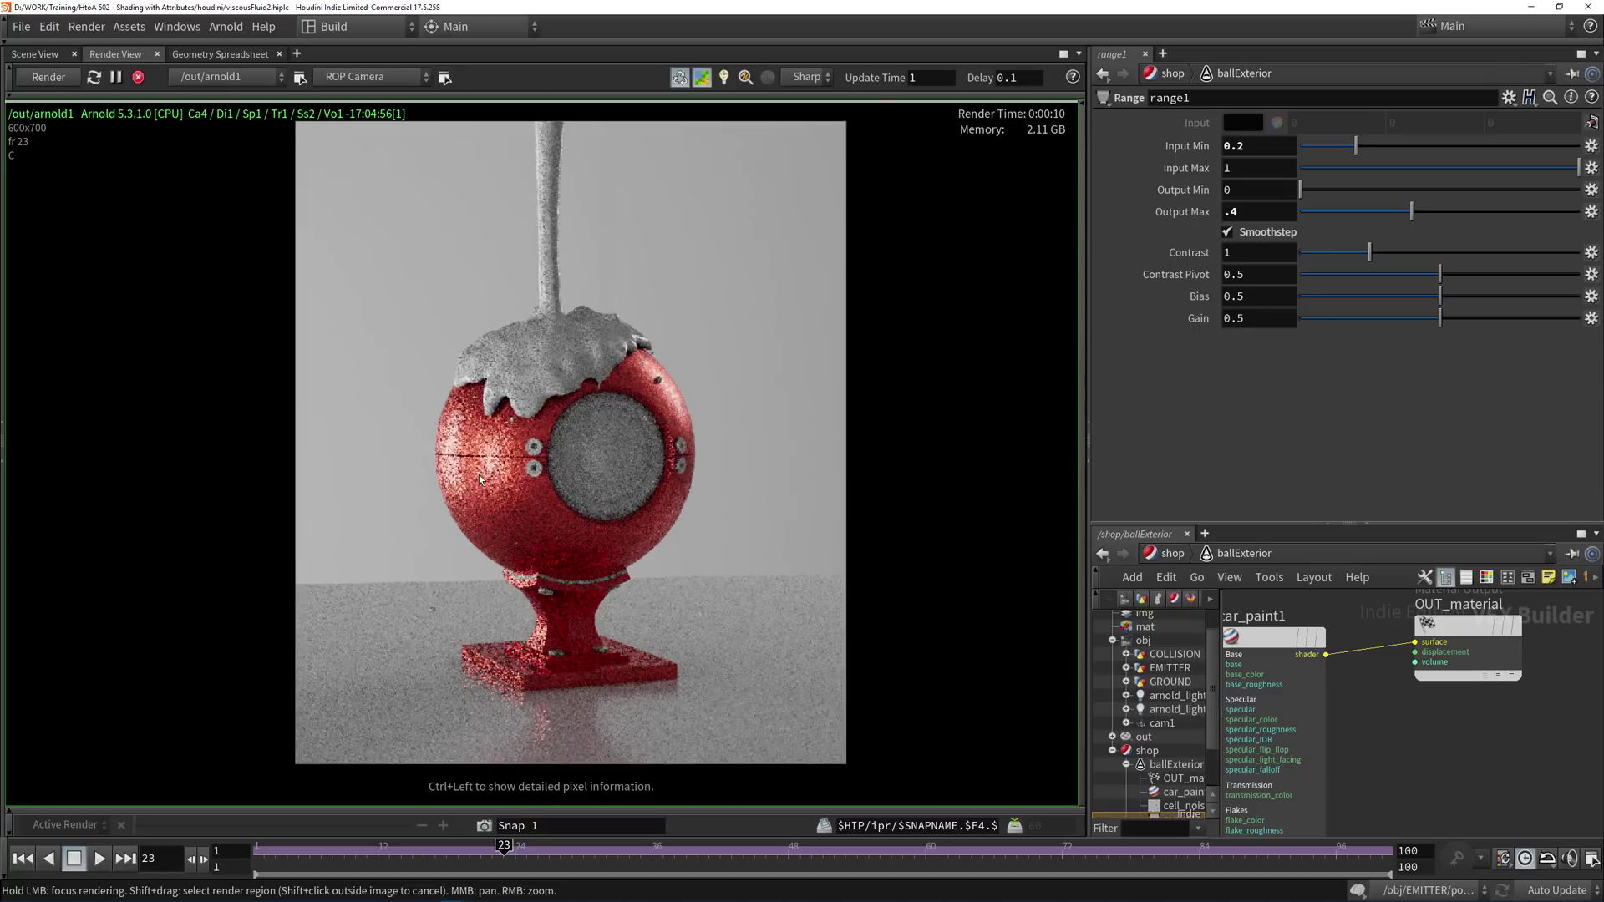
{"action": "scroll", "coordinate": [1405, 770], "scroll_direction": "down", "scroll_amount": 3}
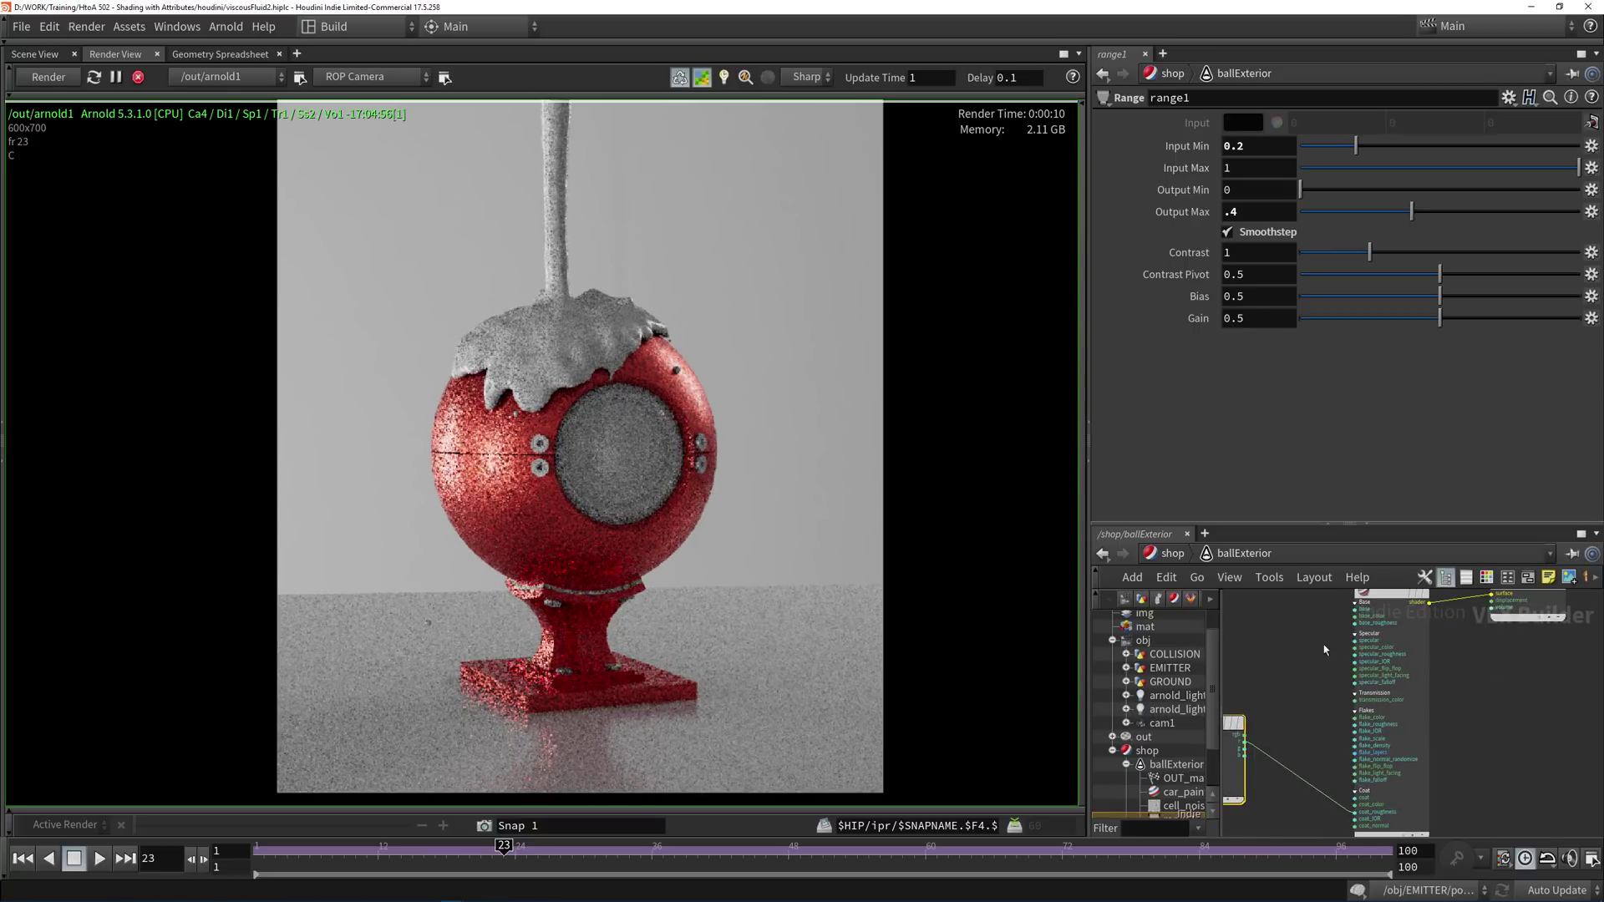
{"action": "left_click_drag", "start_coordinate": [365, 333], "coordinate": [560, 511], "text": "shift"}
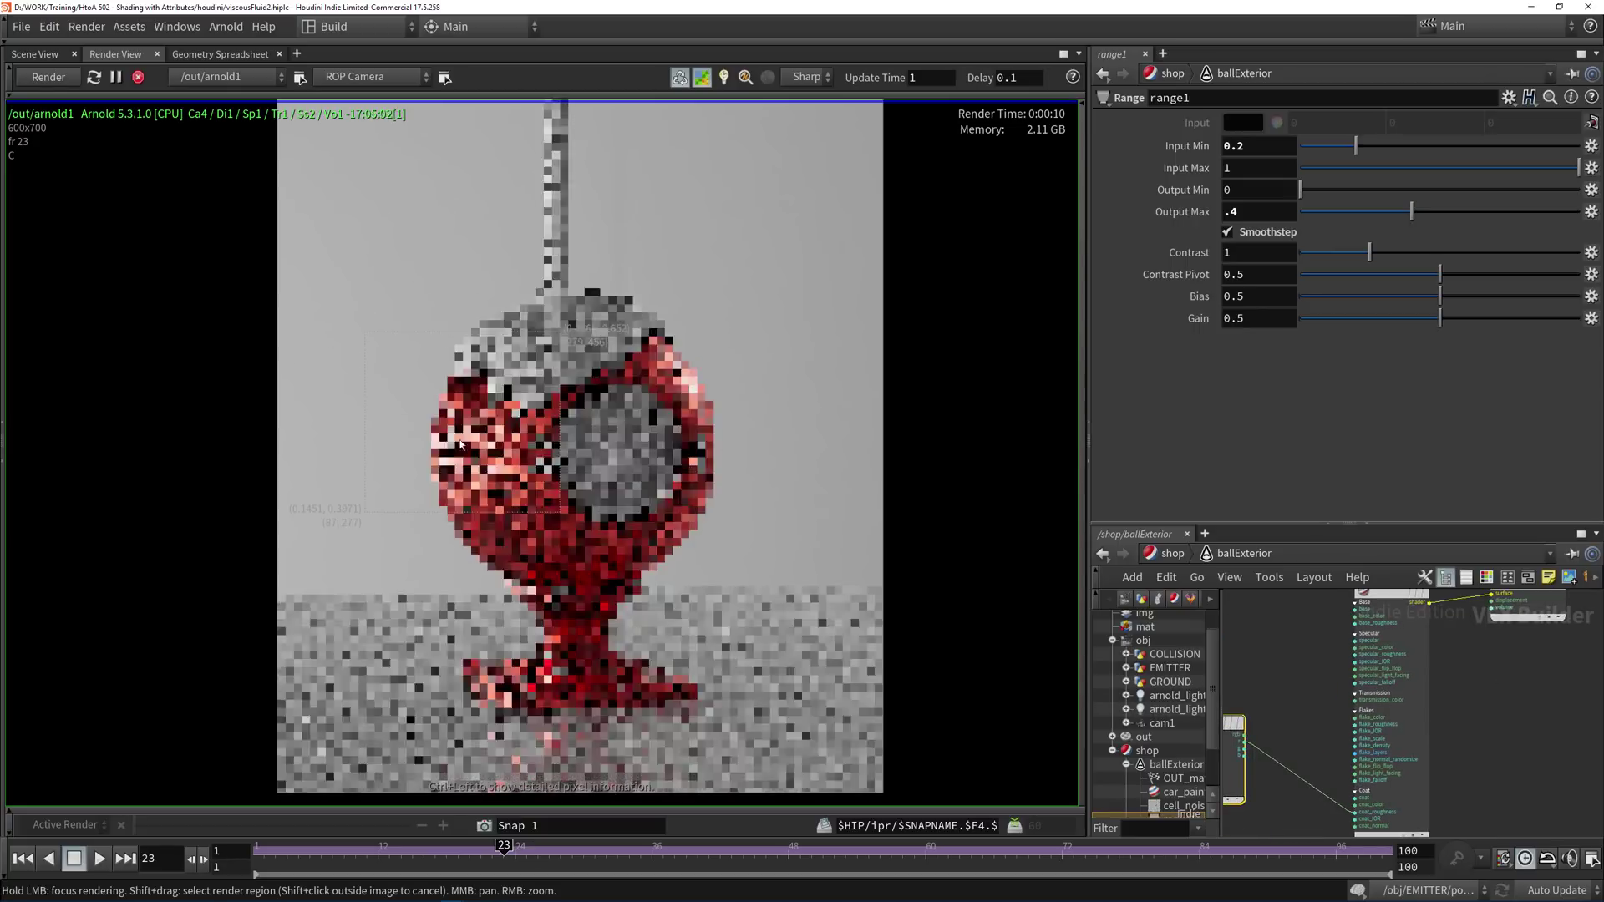
Try an Output Max of 0.1 on range1 and settle on 0.08.
{"action": "middle_click_drag", "start_coordinate": [1271, 629], "coordinate": [1338, 575]}
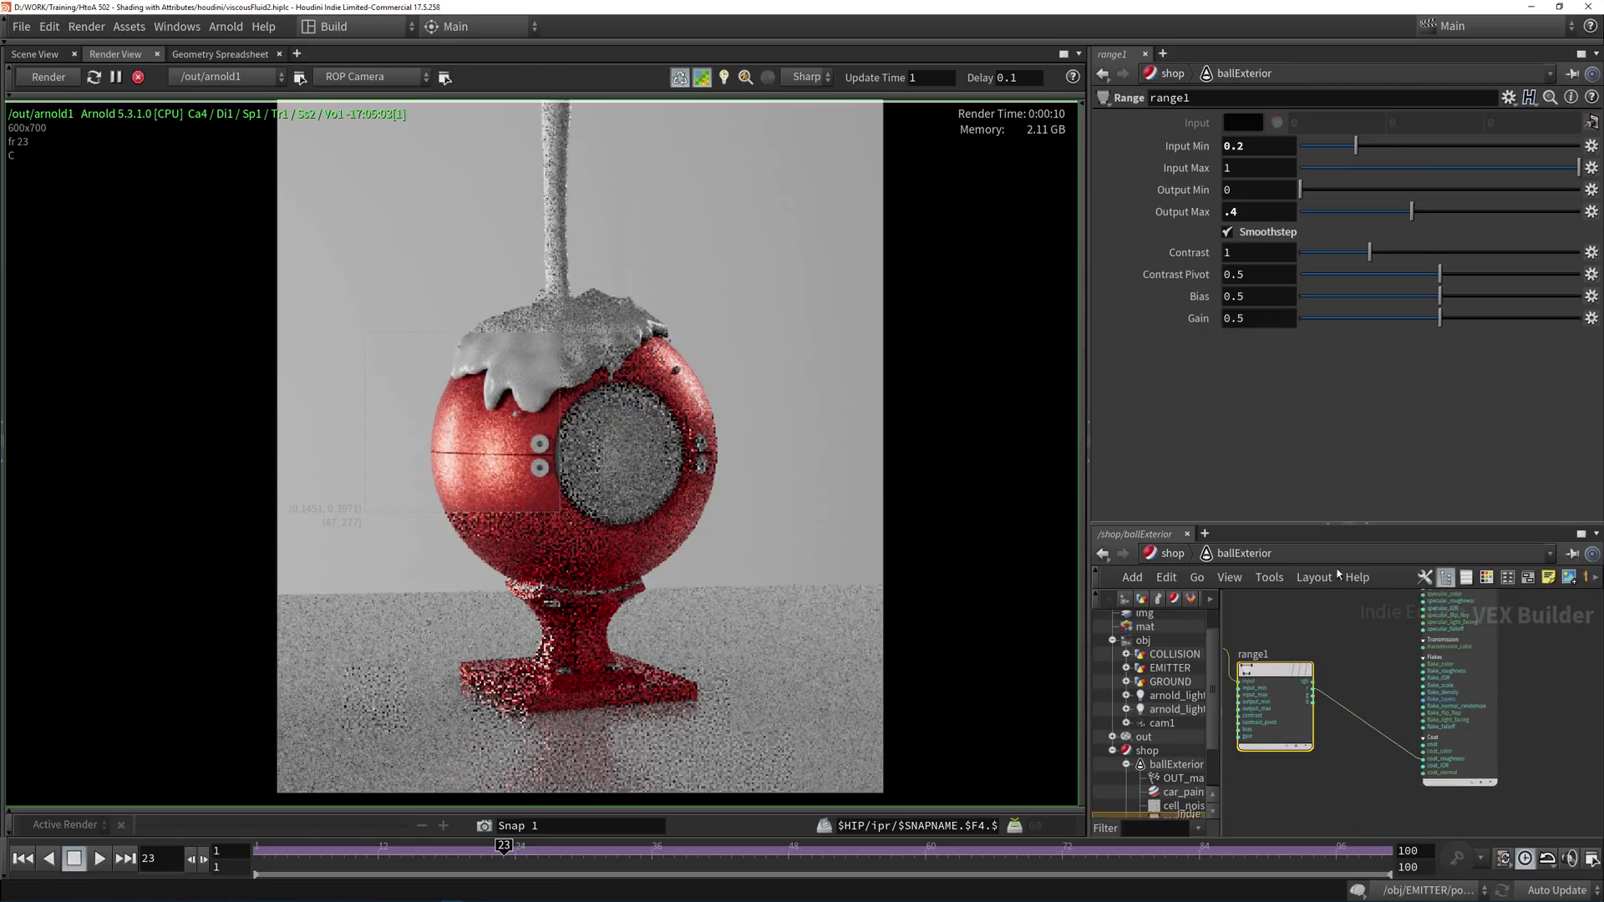
{"action": "double_click", "coordinate": [1234, 213]}
{"action": "type", "text": "1"}
{"action": "key", "text": "Return"}
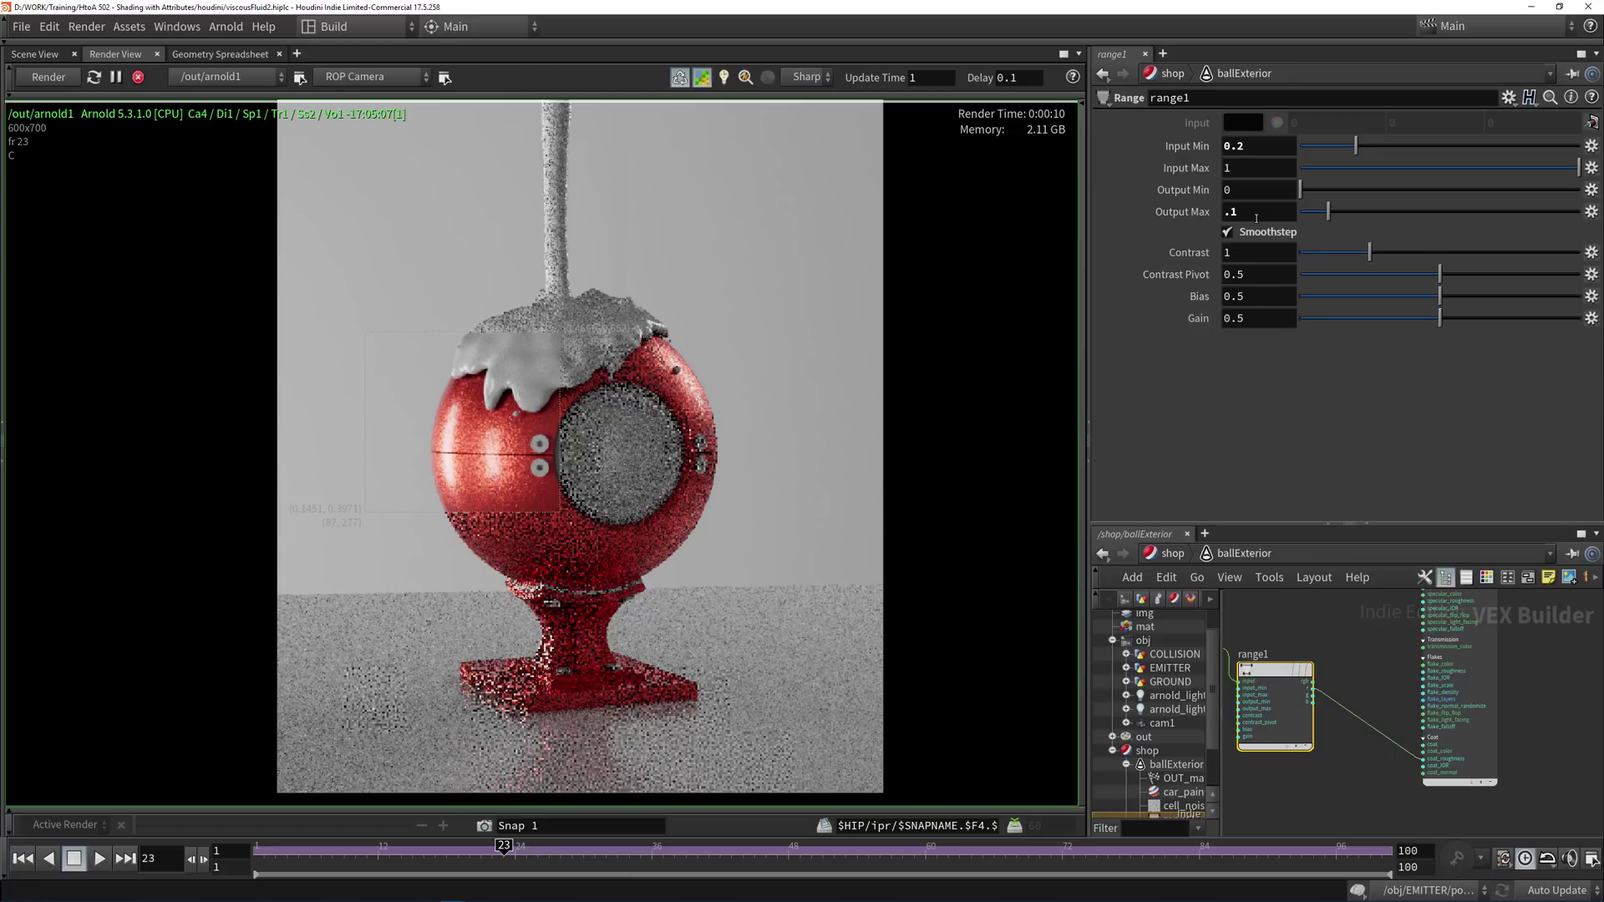
{"action": "double_click", "coordinate": [1235, 213]}
{"action": "key", "text": "Return"}
{"action": "double_click", "coordinate": [1239, 212]}
{"action": "type", "text": "8"}
{"action": "key", "text": "Return"}
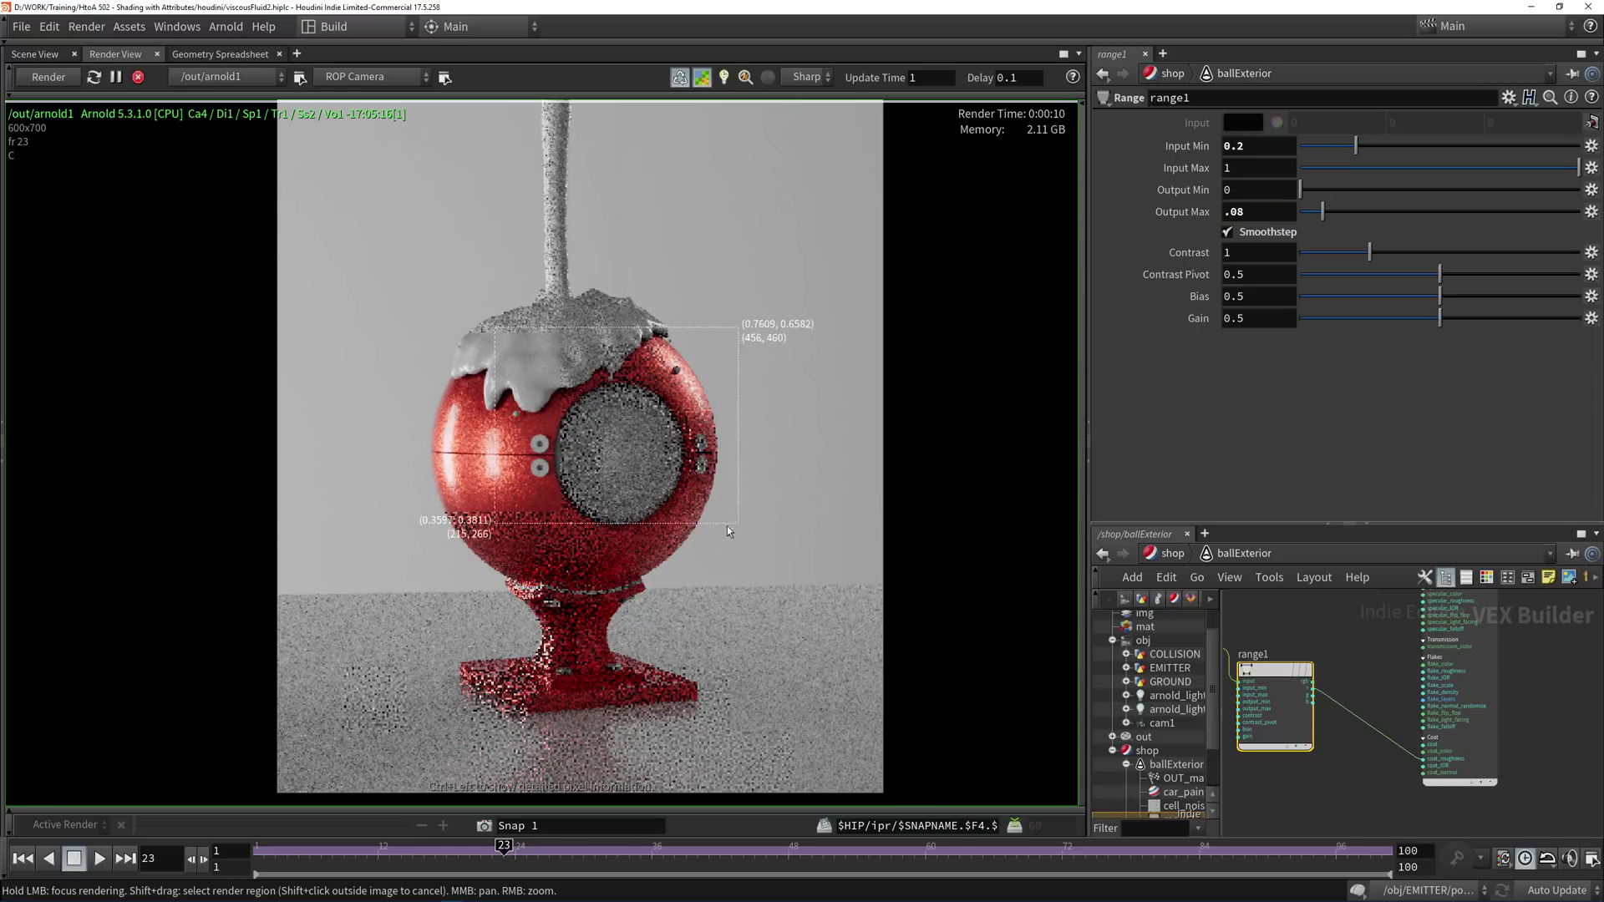
Collapse ballExterior in the network tree and open the standard_surface1 shader inside ballInternal.
{"action": "scroll", "coordinate": [1178, 763], "scroll_direction": "down", "scroll_amount": 1}
{"action": "scroll", "coordinate": [1176, 764], "scroll_direction": "down", "scroll_amount": 1}
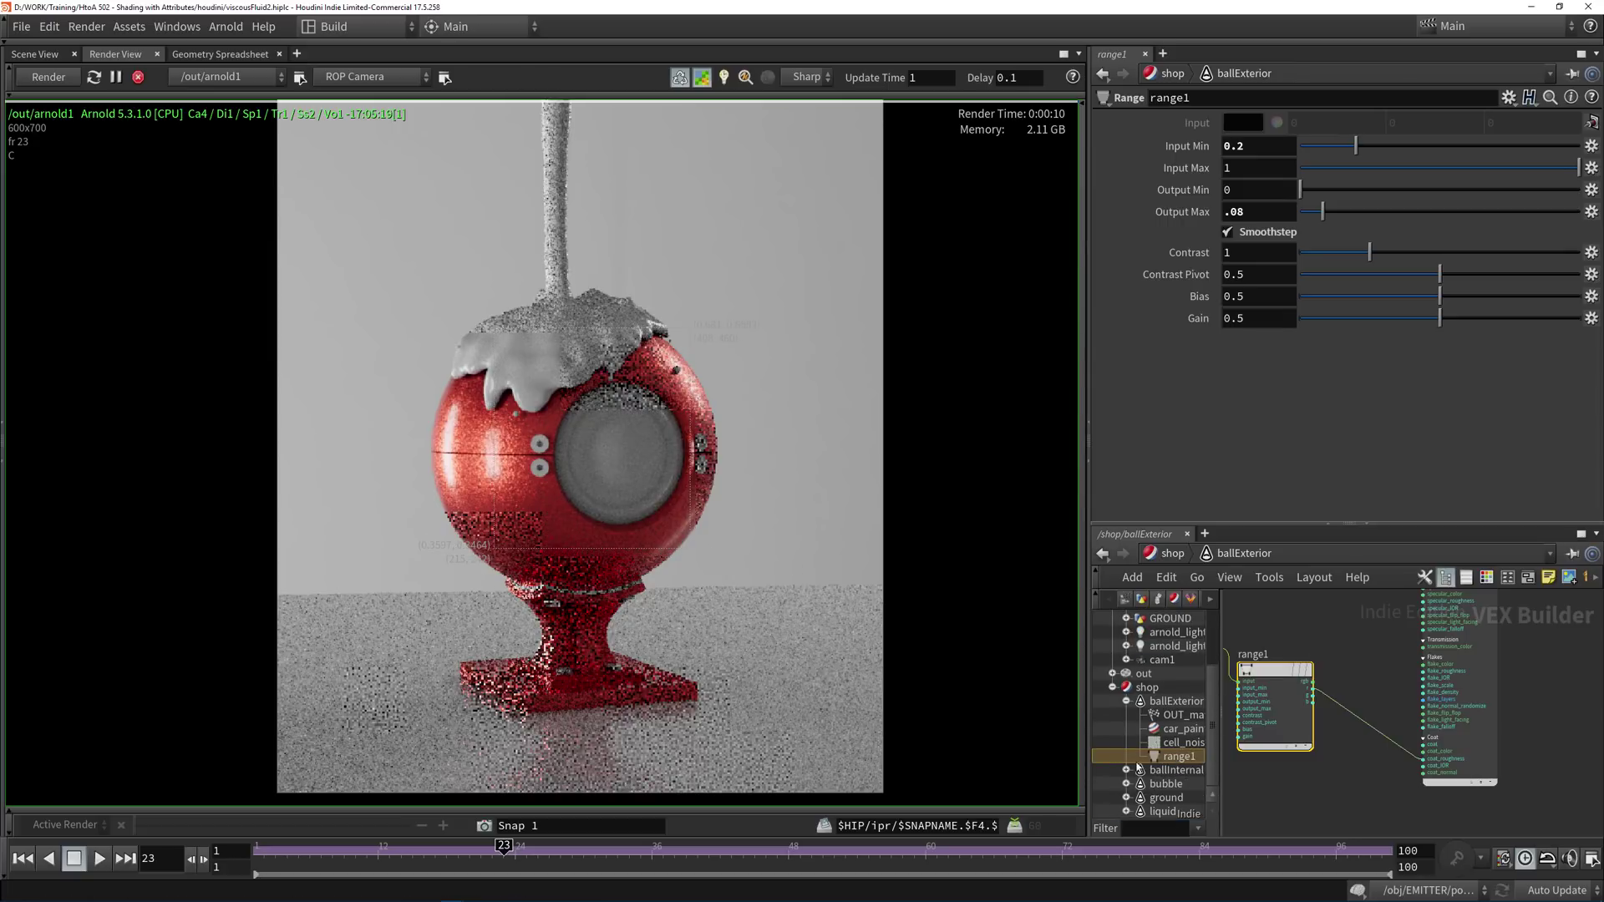
{"action": "left_click", "coordinate": [1126, 702]}
{"action": "left_click", "coordinate": [1156, 774]}
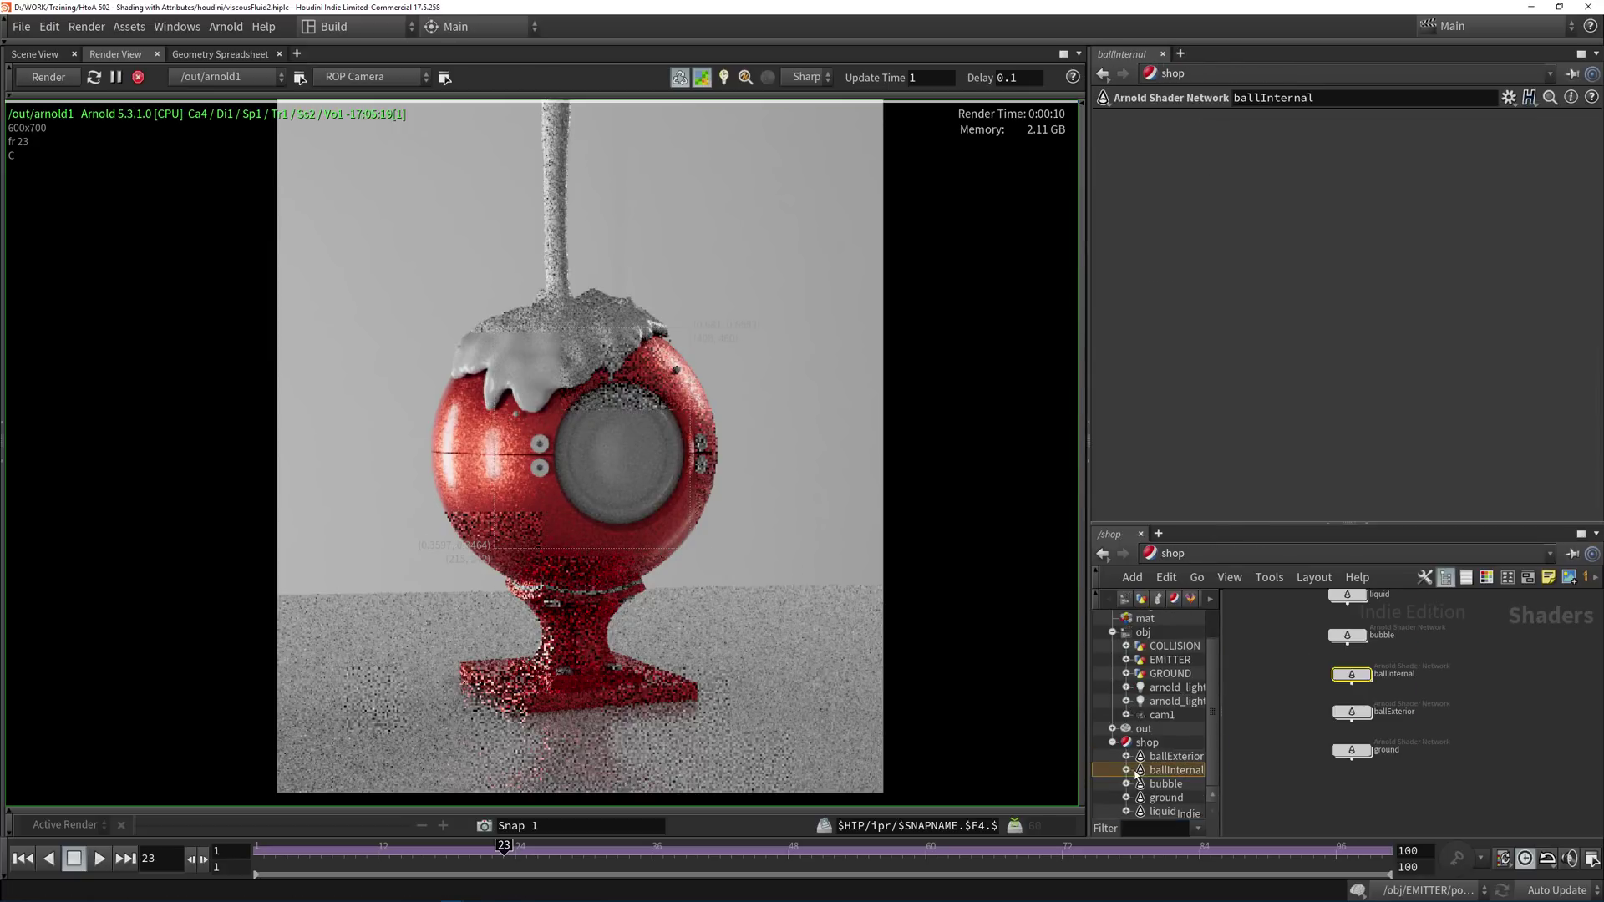
{"action": "left_click", "coordinate": [1127, 770]}
{"action": "left_click", "coordinate": [1183, 789]}
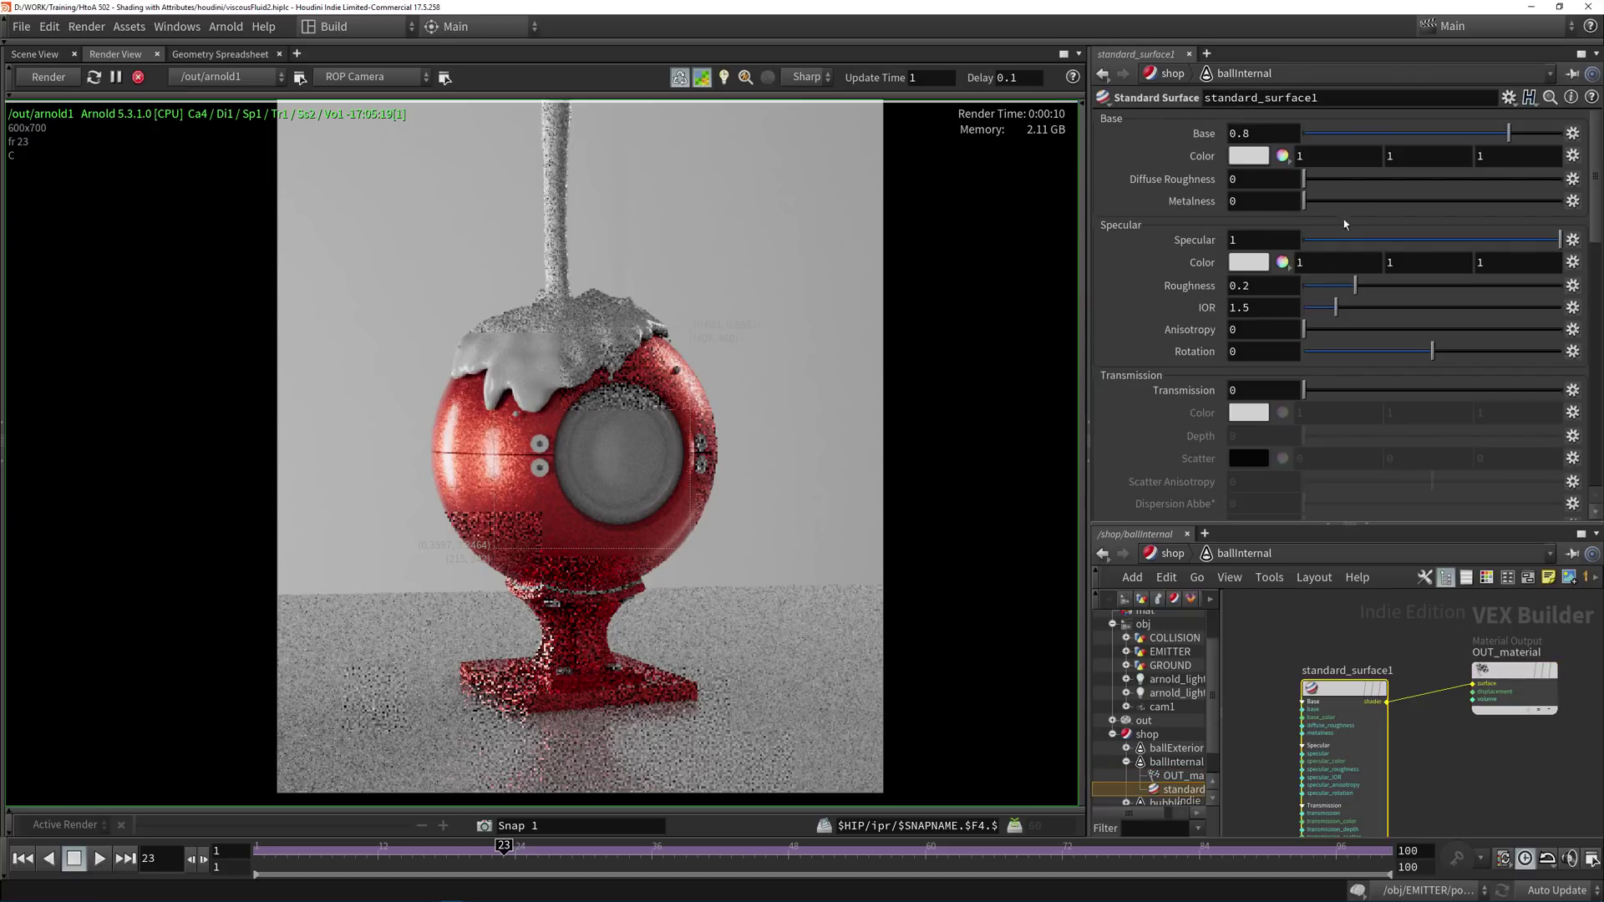
Set the ballInternal surface's base weight to 0 and its metalness to 1.
{"action": "left_click_drag", "start_coordinate": [1366, 134], "coordinate": [1301, 183]}
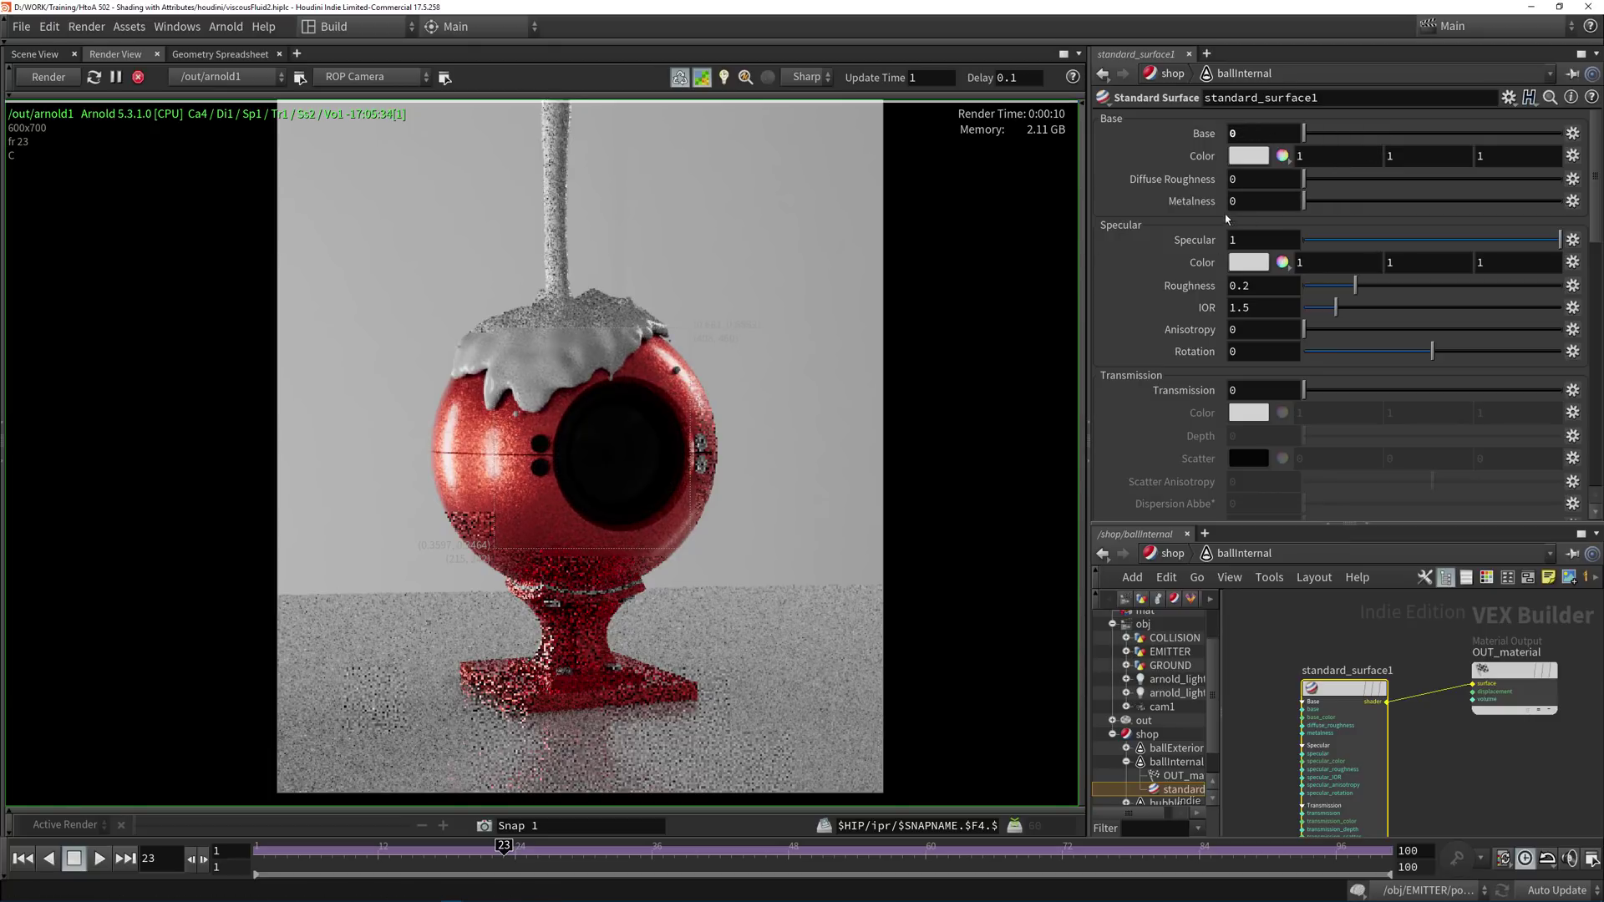
{"action": "double_click", "coordinate": [1264, 201]}
{"action": "type", "text": "1"}
{"action": "key", "text": "Return"}
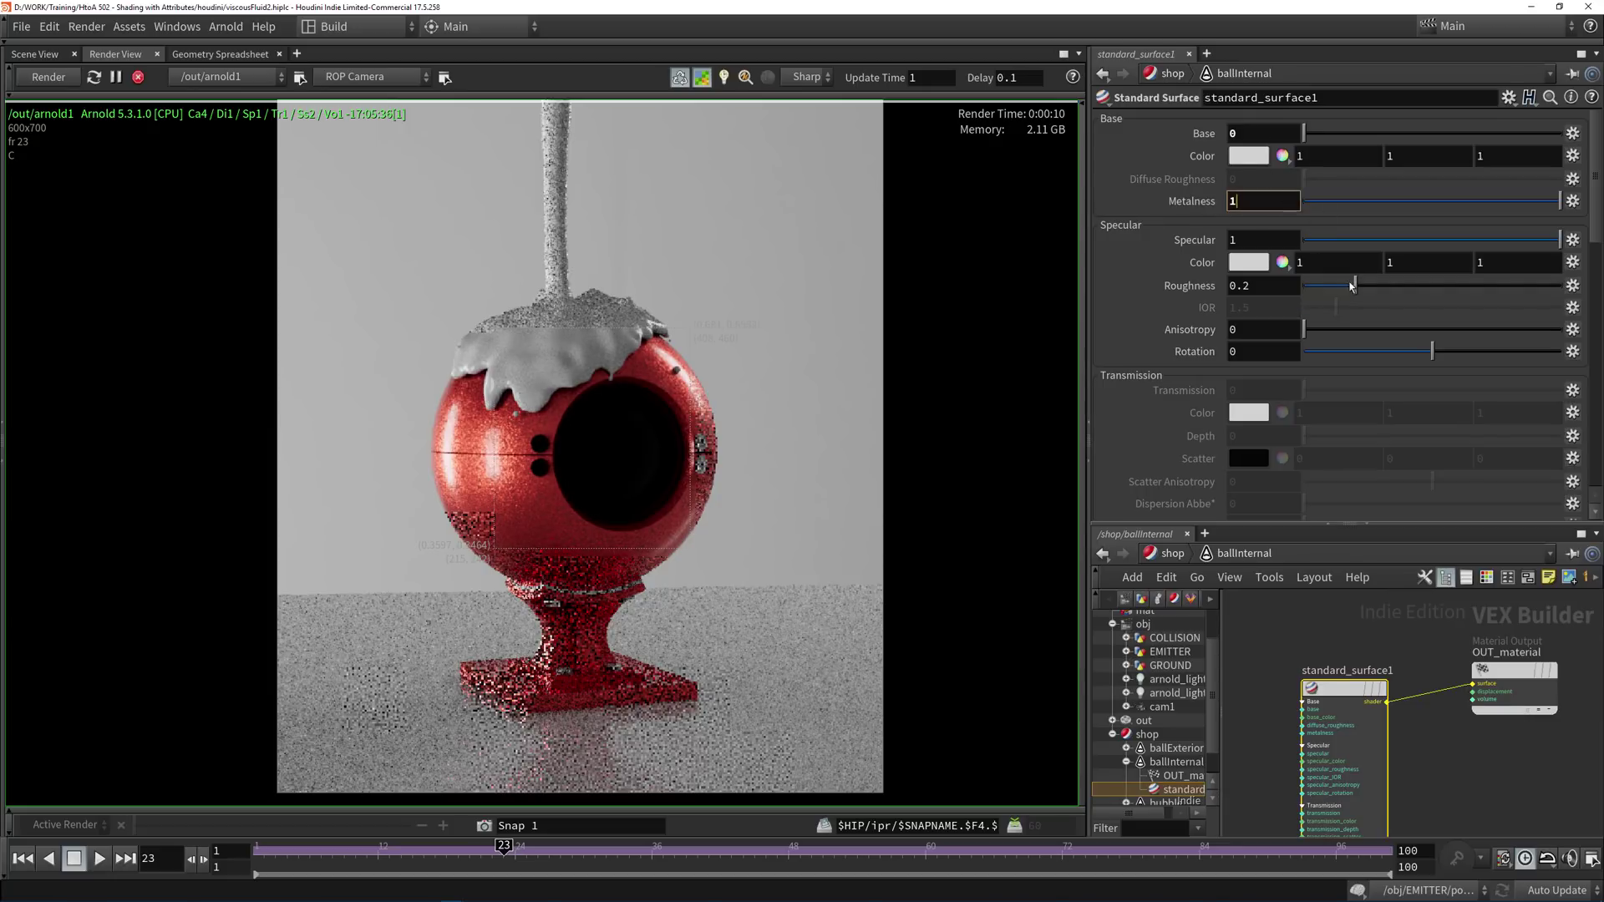
Set the ballInternal surface's base weight to 1 and its specular roughness to 0.049.
{"action": "left_click_drag", "start_coordinate": [1352, 287], "coordinate": [1347, 287]}
{"action": "double_click", "coordinate": [1295, 134]}
{"action": "type", "text": "1"}
{"action": "key", "text": "Return"}
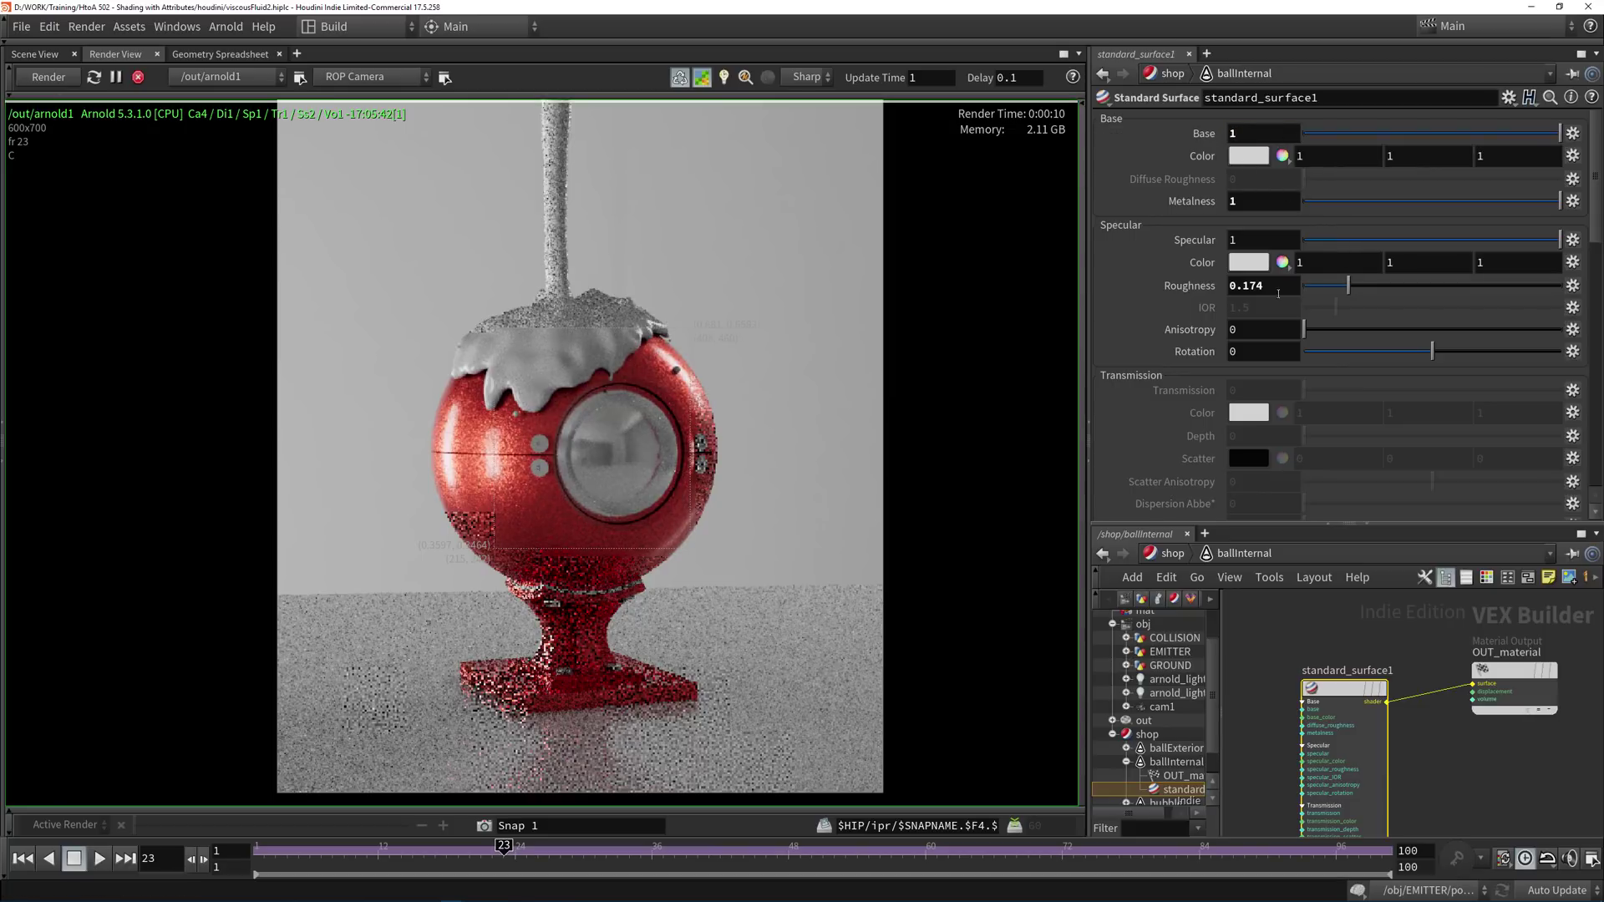
{"action": "left_click_drag", "start_coordinate": [1347, 286], "coordinate": [1337, 240]}
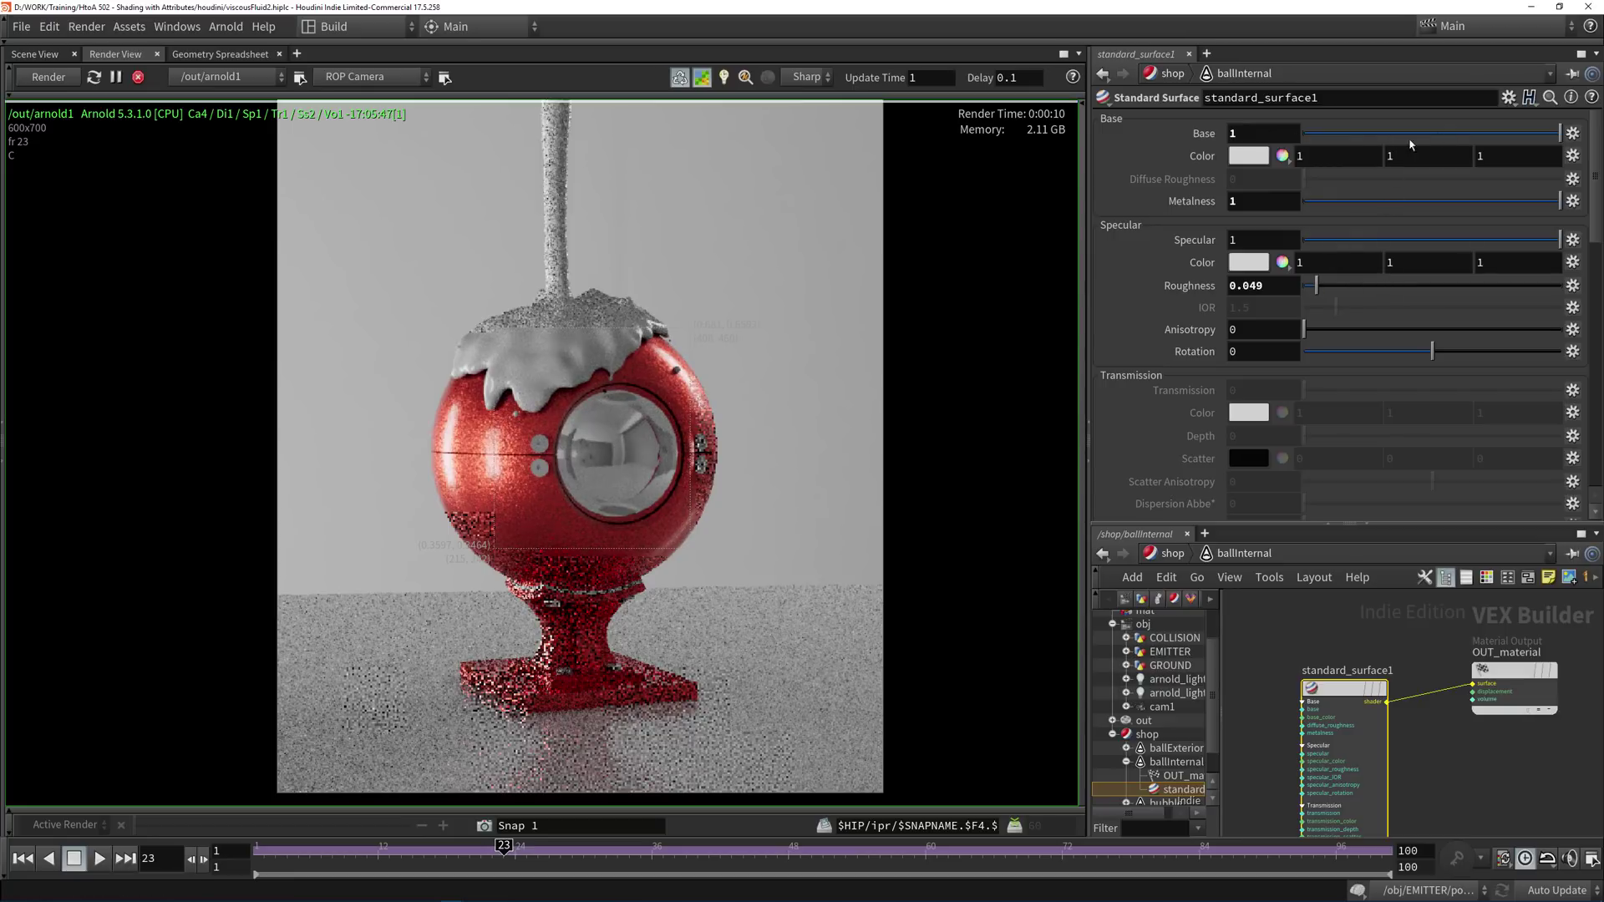
Set the ballInternal surface's base weight to 0.455 and its specular roughness to 0.227.
{"action": "left_click_drag", "start_coordinate": [1451, 134], "coordinate": [1421, 136]}
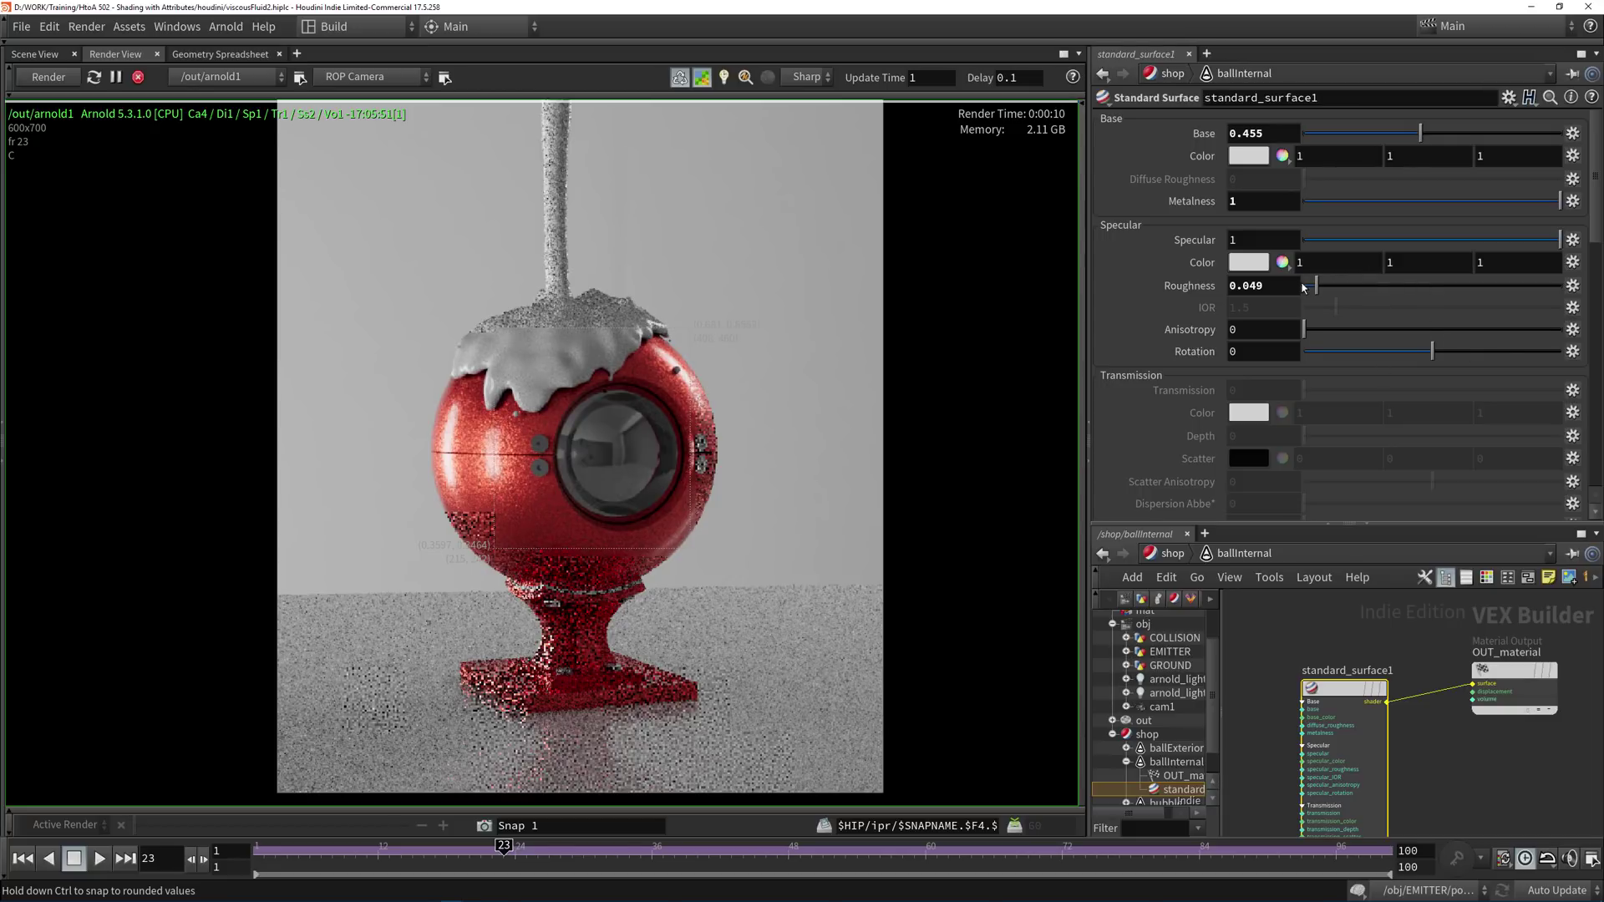
{"action": "left_click_drag", "start_coordinate": [1304, 288], "coordinate": [1364, 295]}
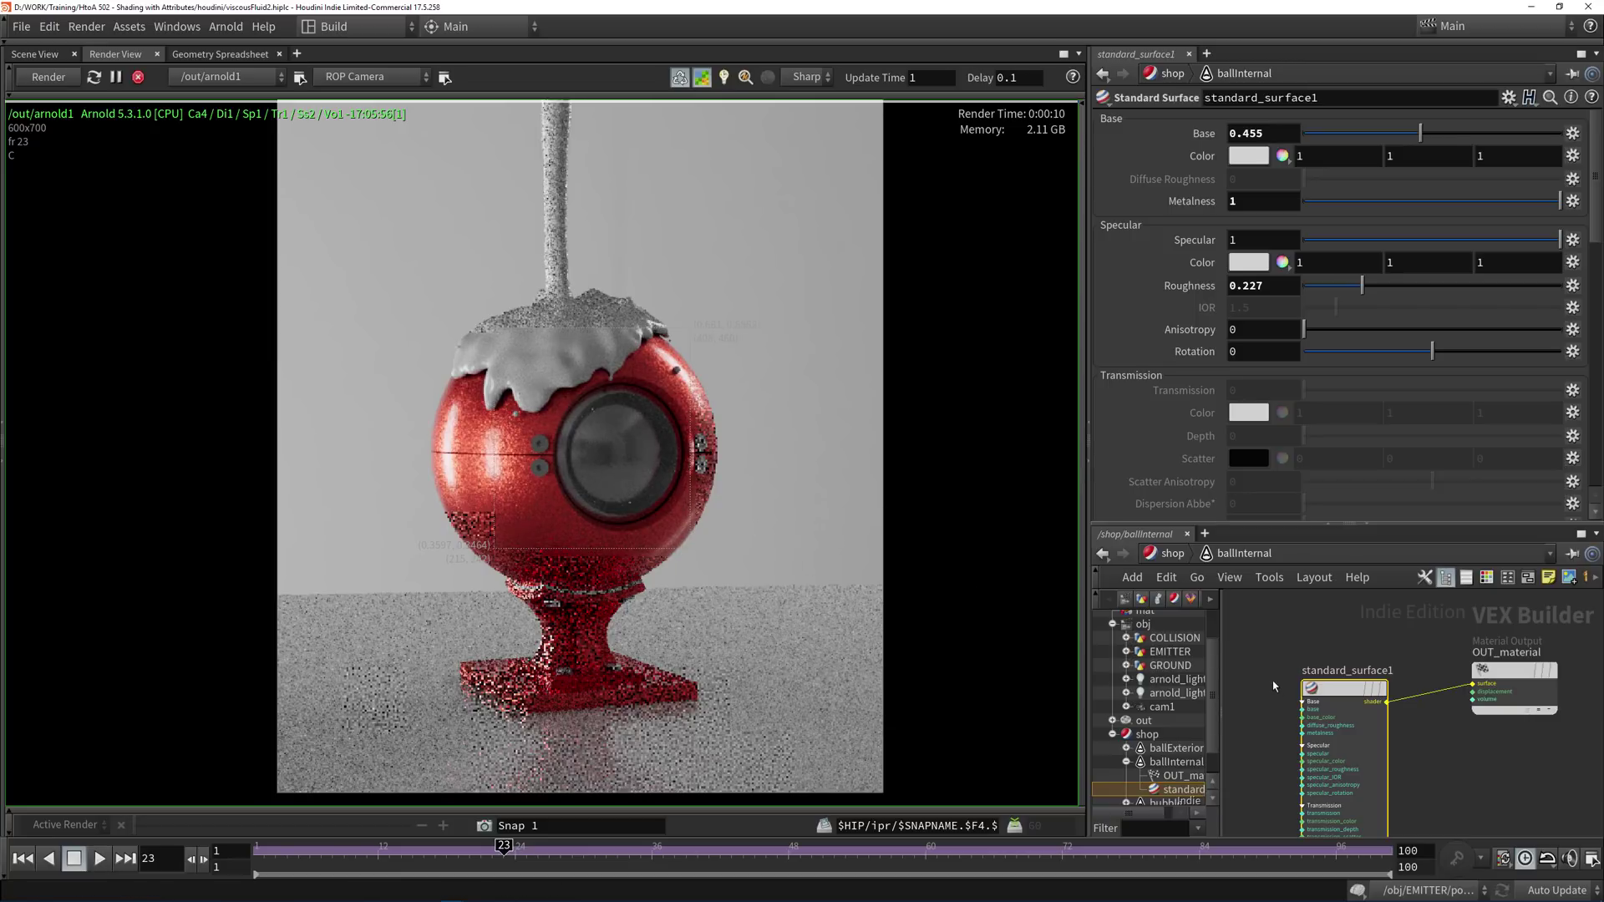
Add a Round Corners node in ballInternal and wire its vector output into the standard surface's normal input.
{"action": "key", "text": "Tab"}
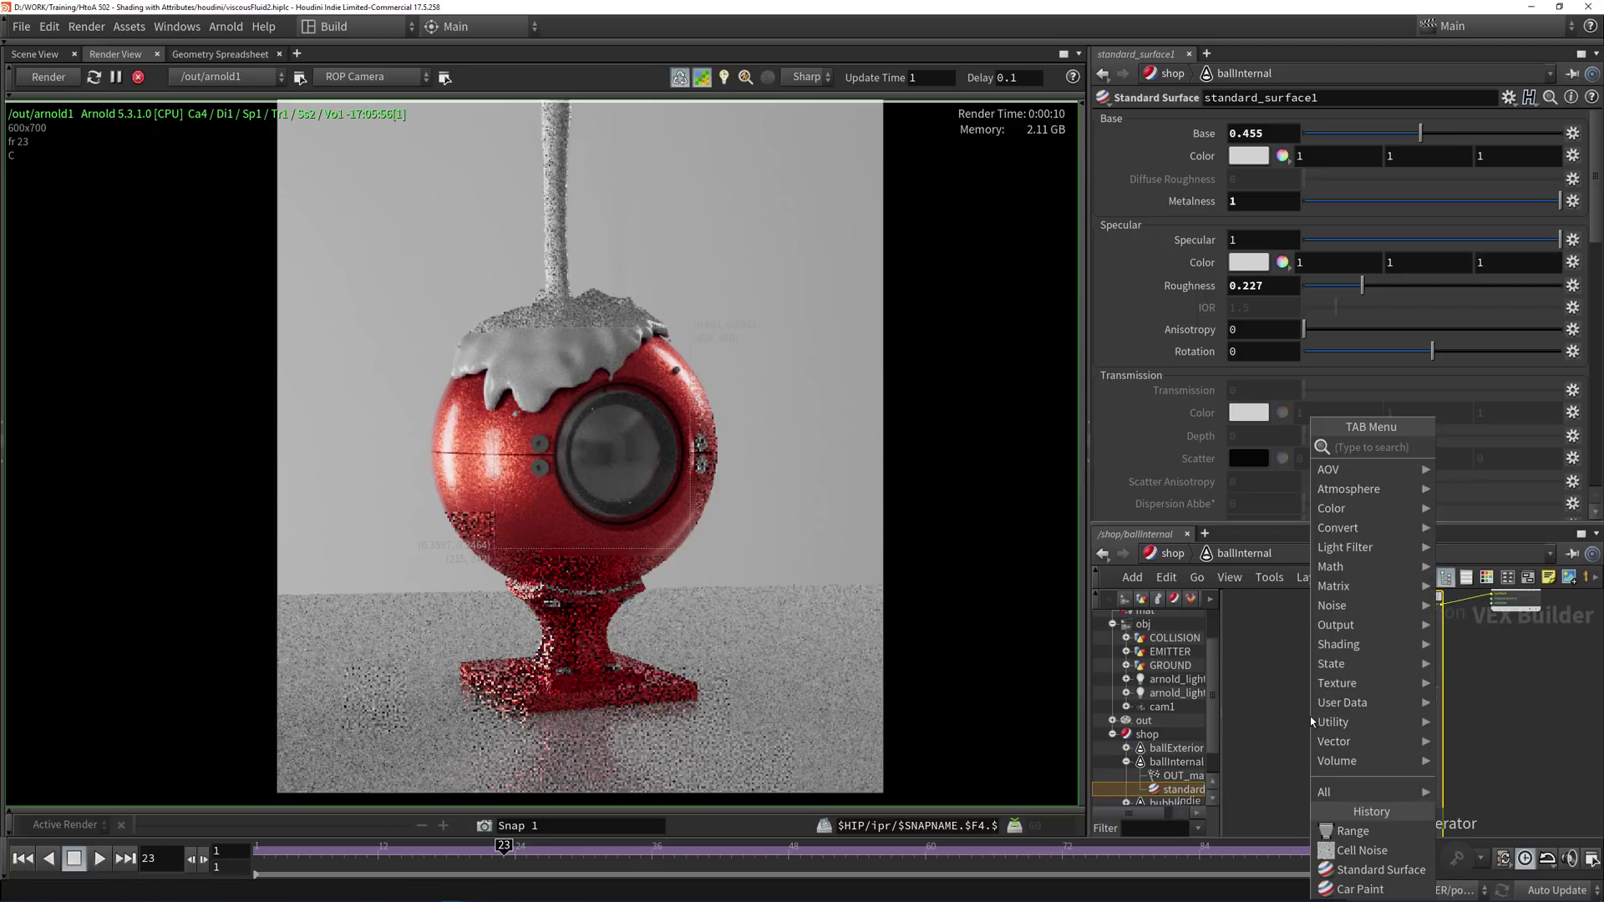
{"action": "type", "text": "roun"}
{"action": "key", "text": "Return"}
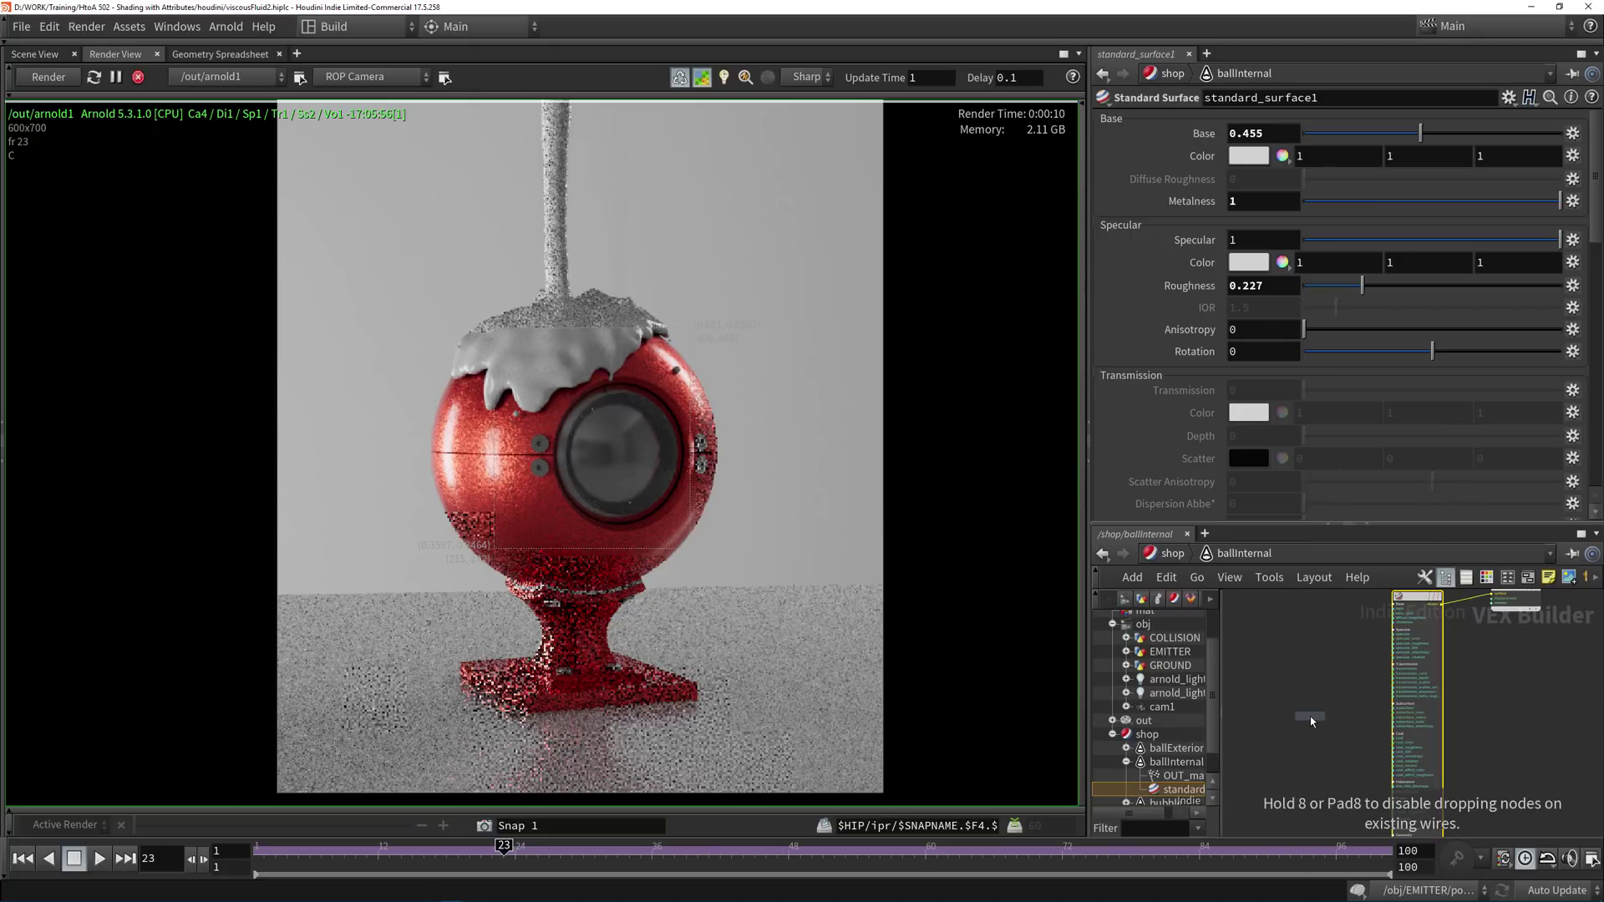
{"action": "left_click", "coordinate": [1304, 773]}
{"action": "scroll", "coordinate": [1291, 631], "scroll_direction": "up", "scroll_amount": 2}
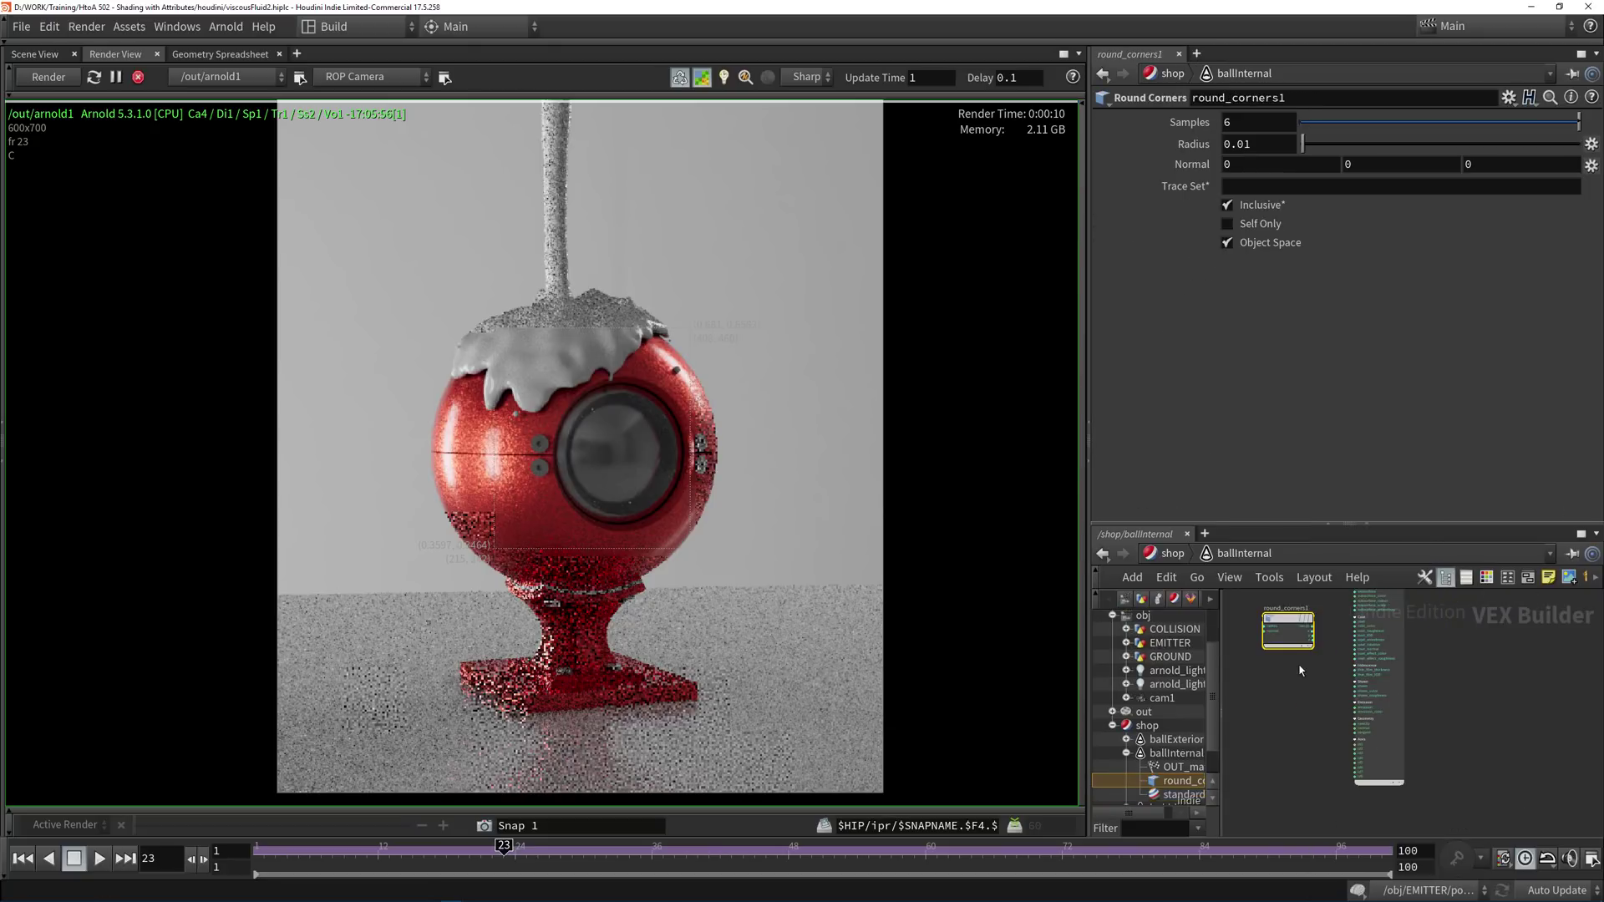
{"action": "left_click_drag", "start_coordinate": [1291, 629], "coordinate": [1242, 724]}
{"action": "scroll", "coordinate": [1242, 723], "scroll_direction": "up", "scroll_amount": 2}
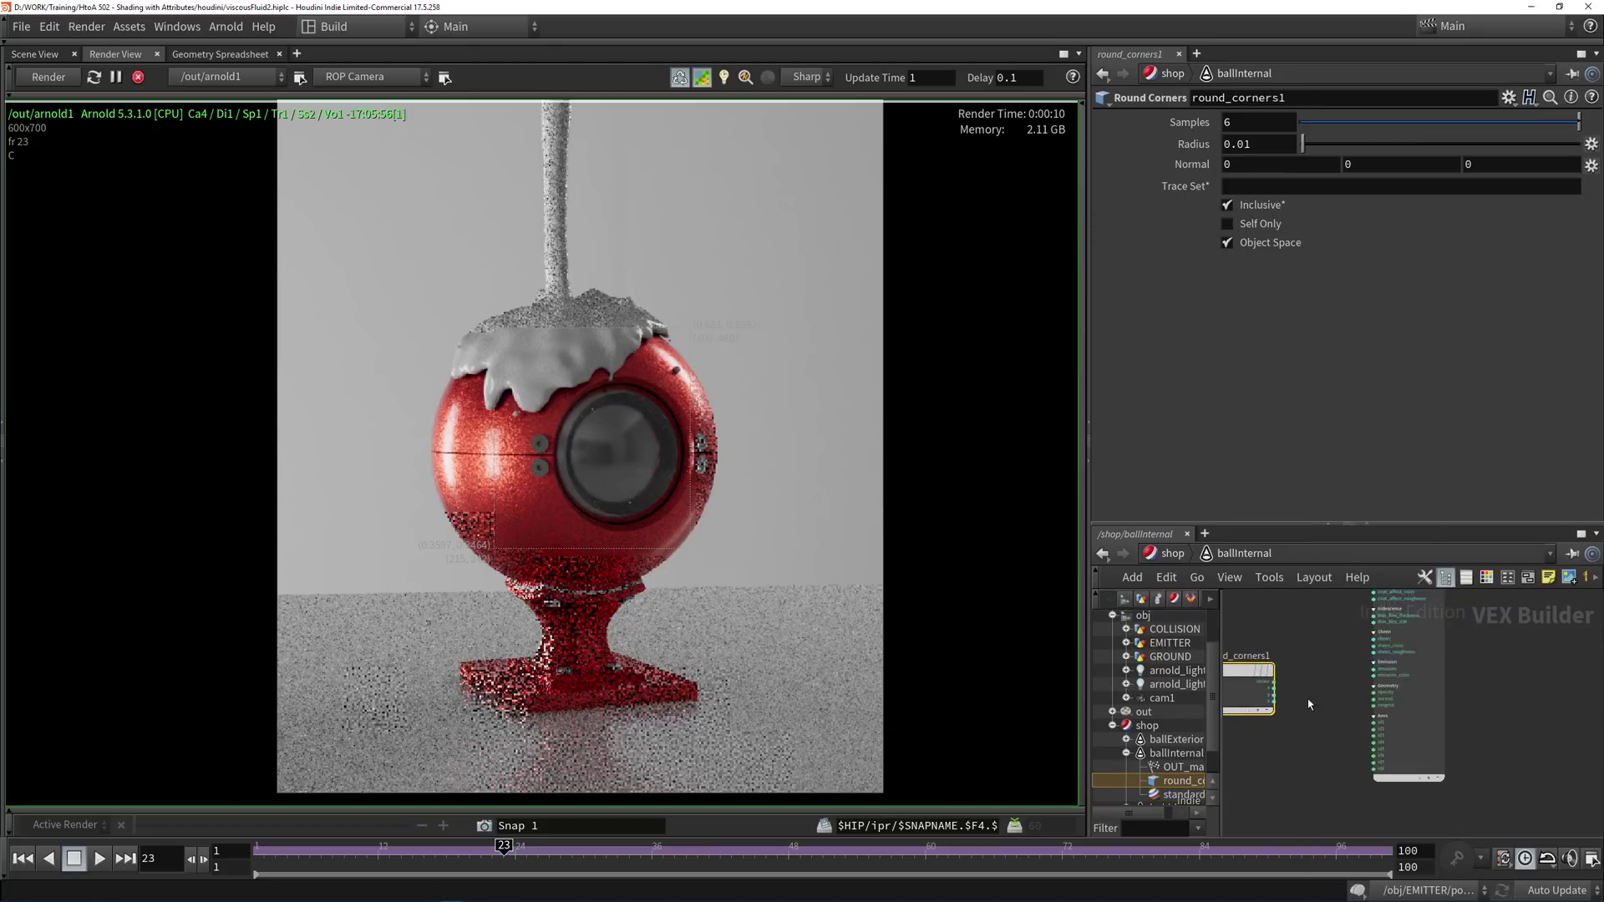
{"action": "left_click", "coordinate": [1257, 675]}
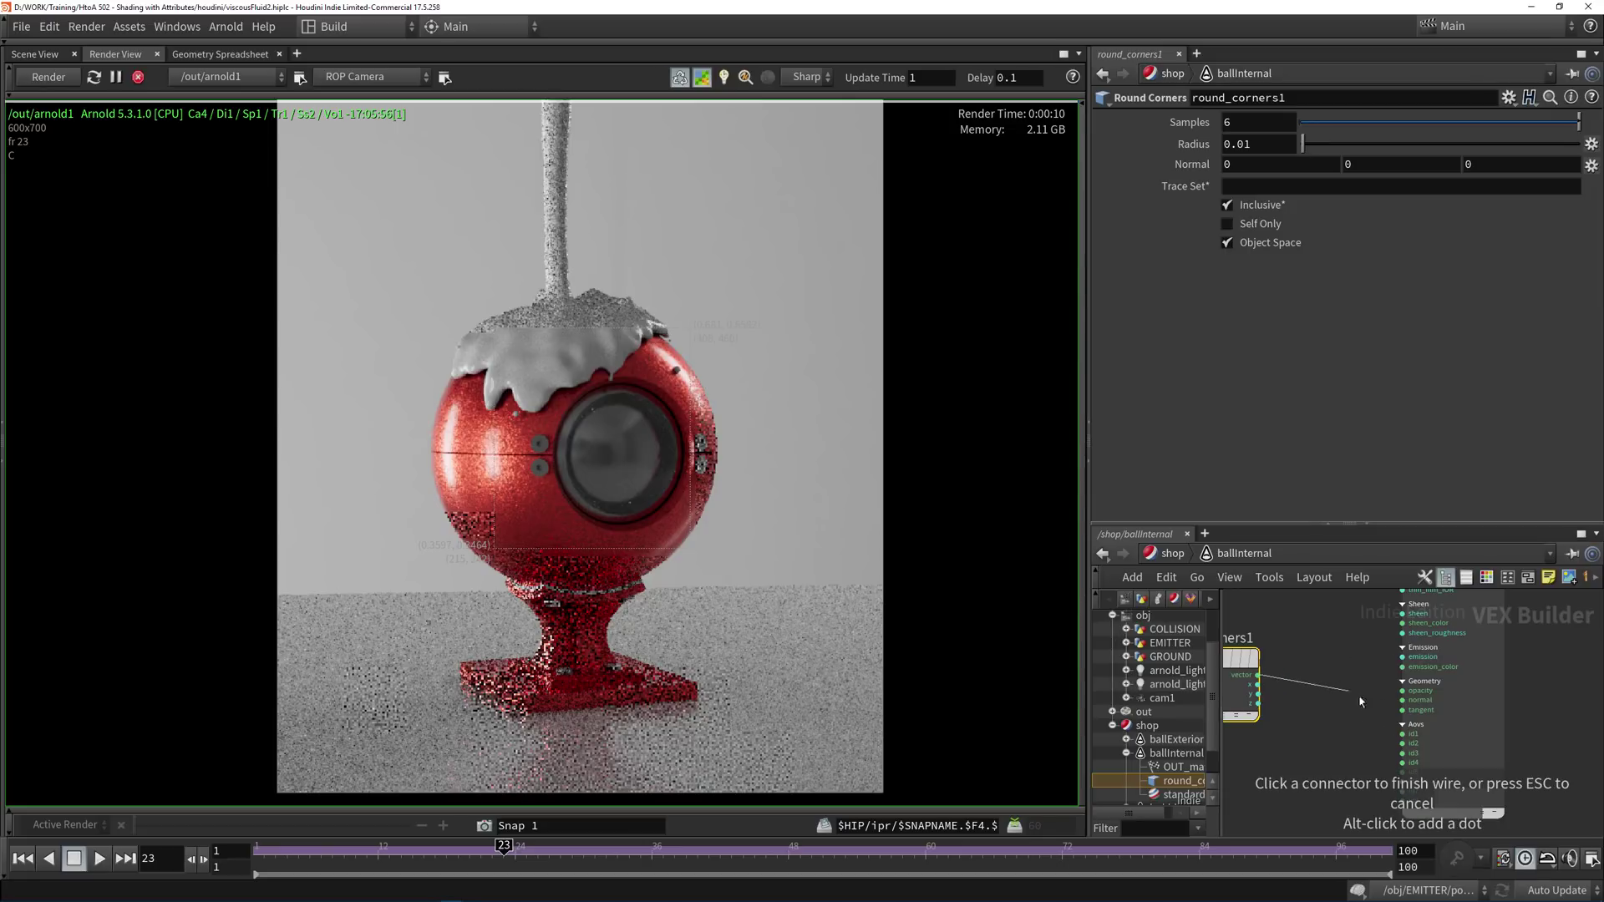
{"action": "left_click", "coordinate": [1403, 704]}
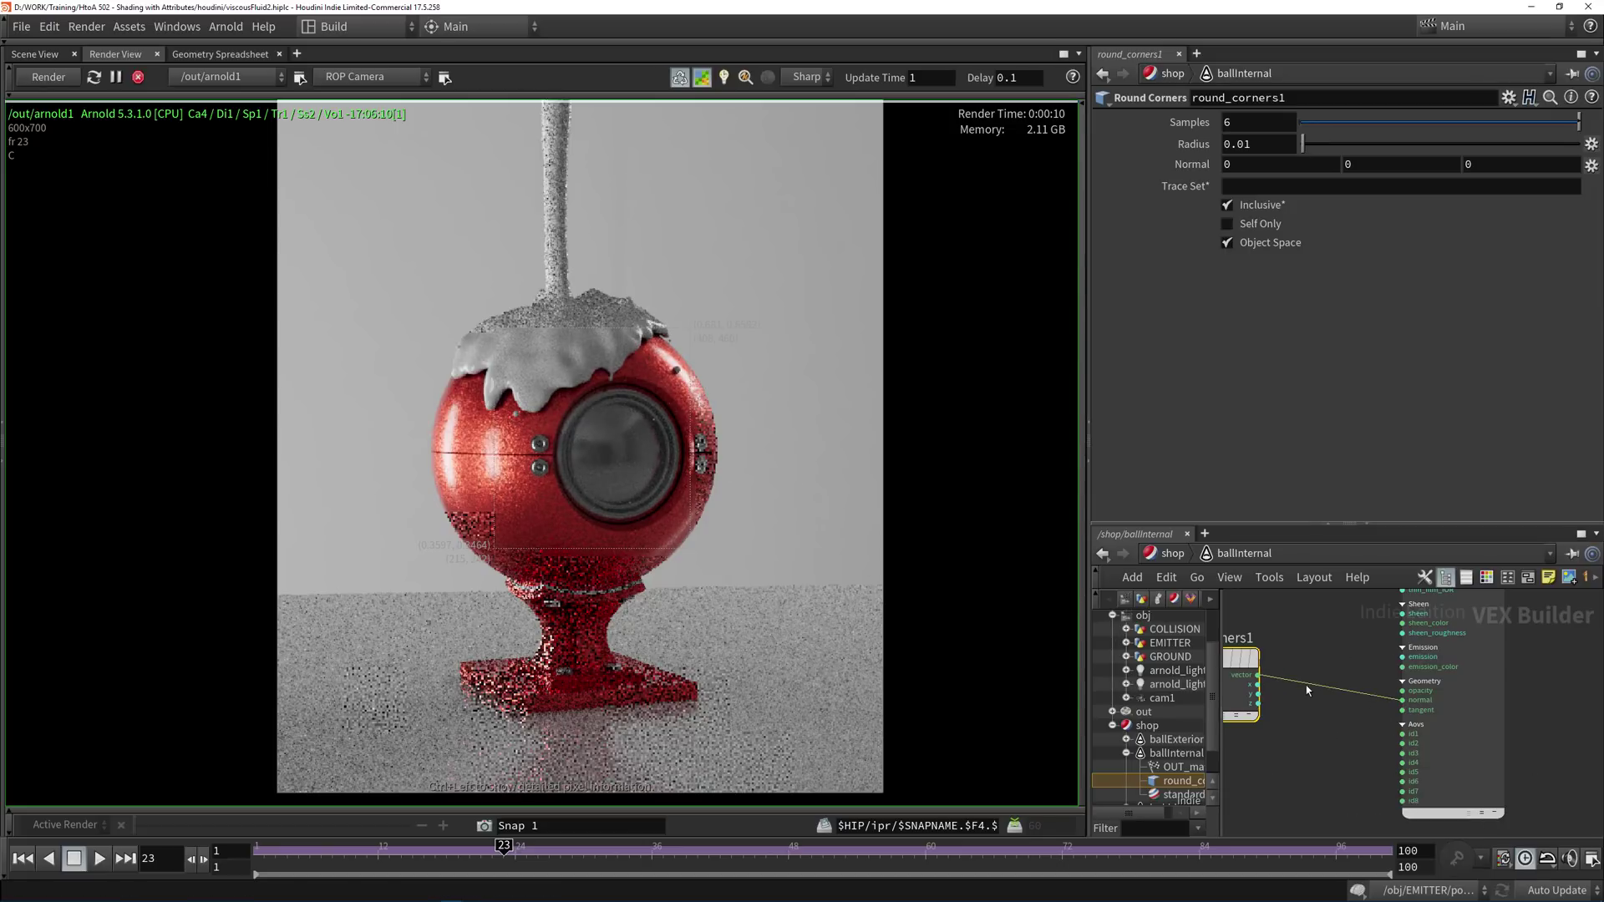
Try a radius of 0.002 on ballInternal's Round Corners node and settle on 0.004.
{"action": "middle_click_drag", "start_coordinate": [1306, 681], "coordinate": [1394, 687]}
{"action": "scroll", "coordinate": [598, 449], "scroll_direction": "up", "scroll_amount": 2}
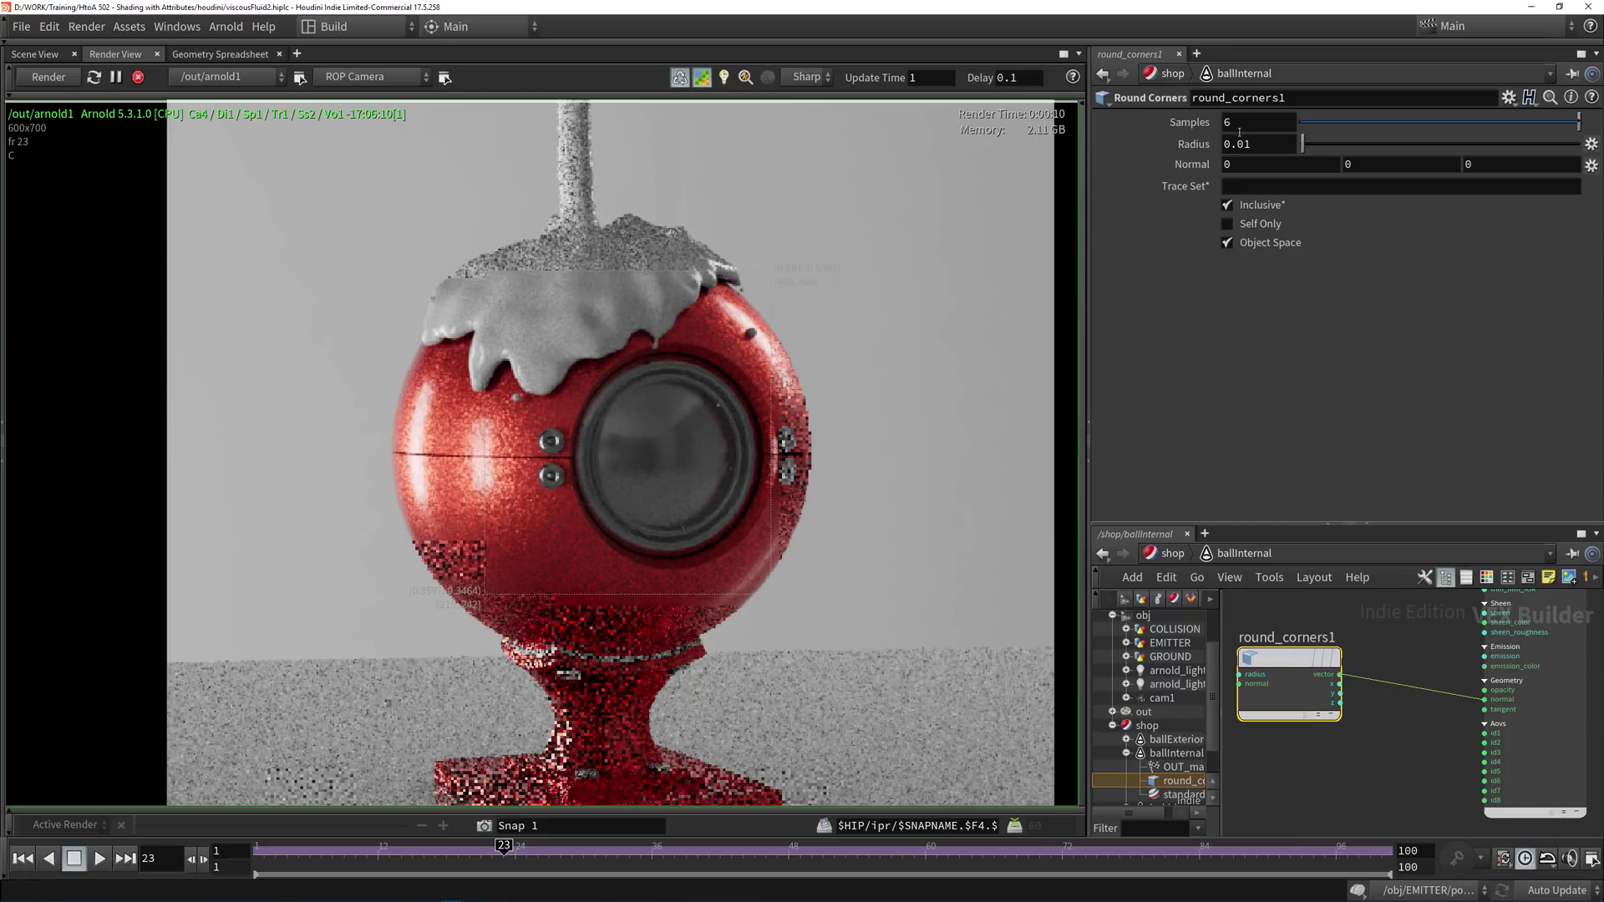
{"action": "left_click_drag", "start_coordinate": [1244, 143], "coordinate": [1266, 147]}
{"action": "type", "text": "05"}
{"action": "key", "text": "Return"}
{"action": "key", "text": "BackSpace"}
{"action": "type", "text": "2"}
{"action": "key", "text": "Return"}
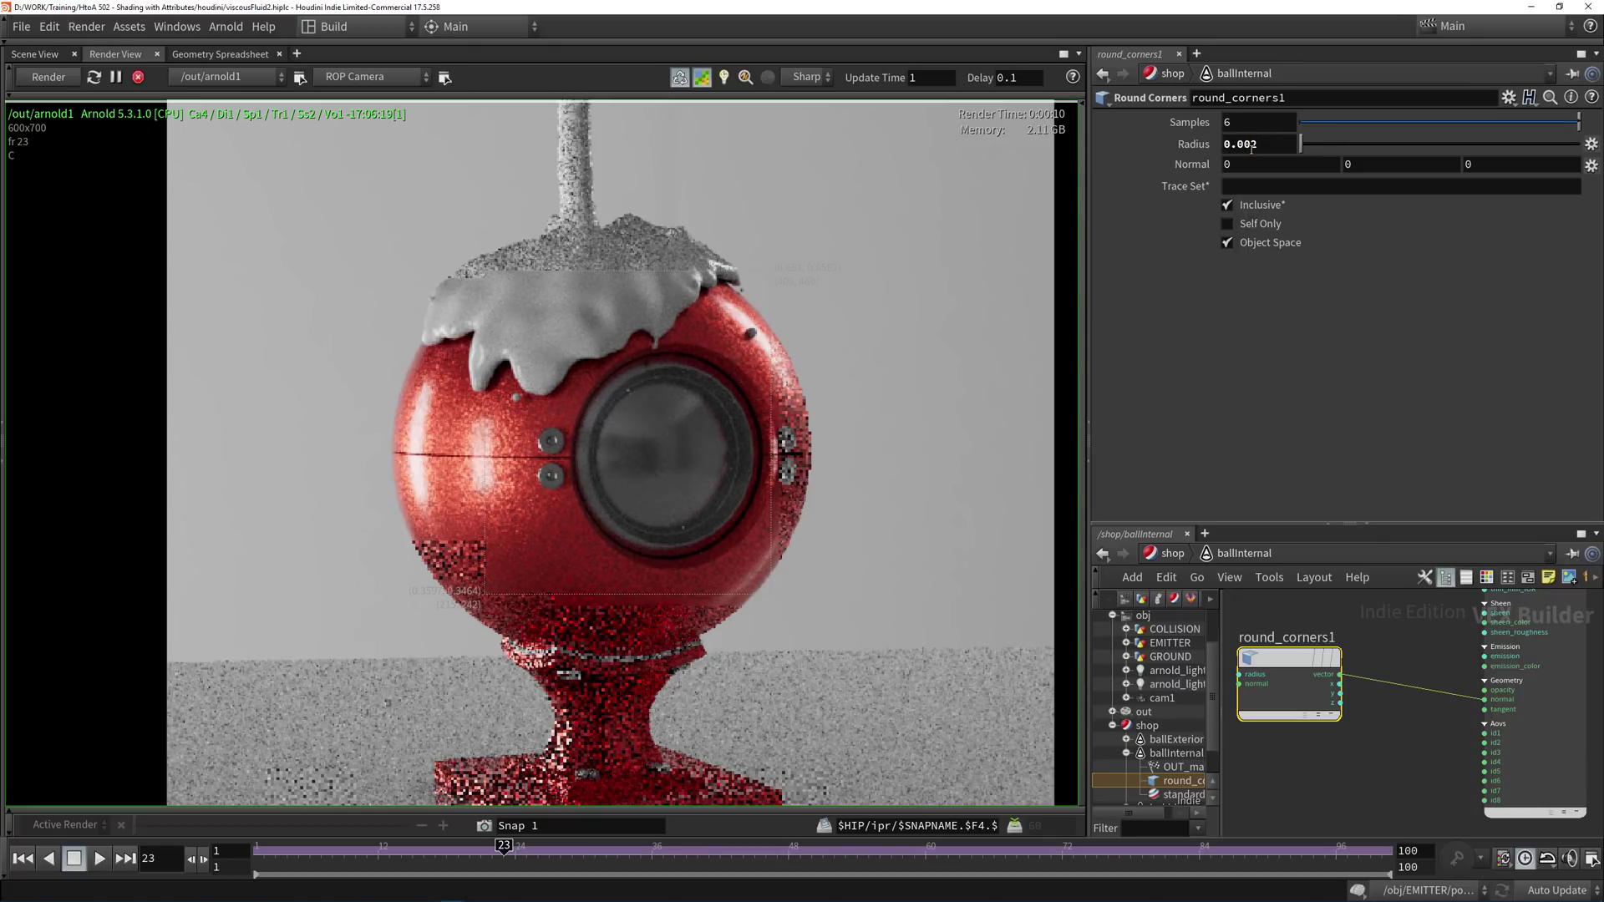
{"action": "left_click_drag", "start_coordinate": [1250, 145], "coordinate": [1259, 145]}
{"action": "type", "text": "4"}
{"action": "key", "text": "Return"}
{"action": "left_click", "coordinate": [1261, 123]}
{"action": "left_click", "coordinate": [1354, 778]}
{"action": "middle_click_drag", "start_coordinate": [824, 709], "coordinate": [859, 518]}
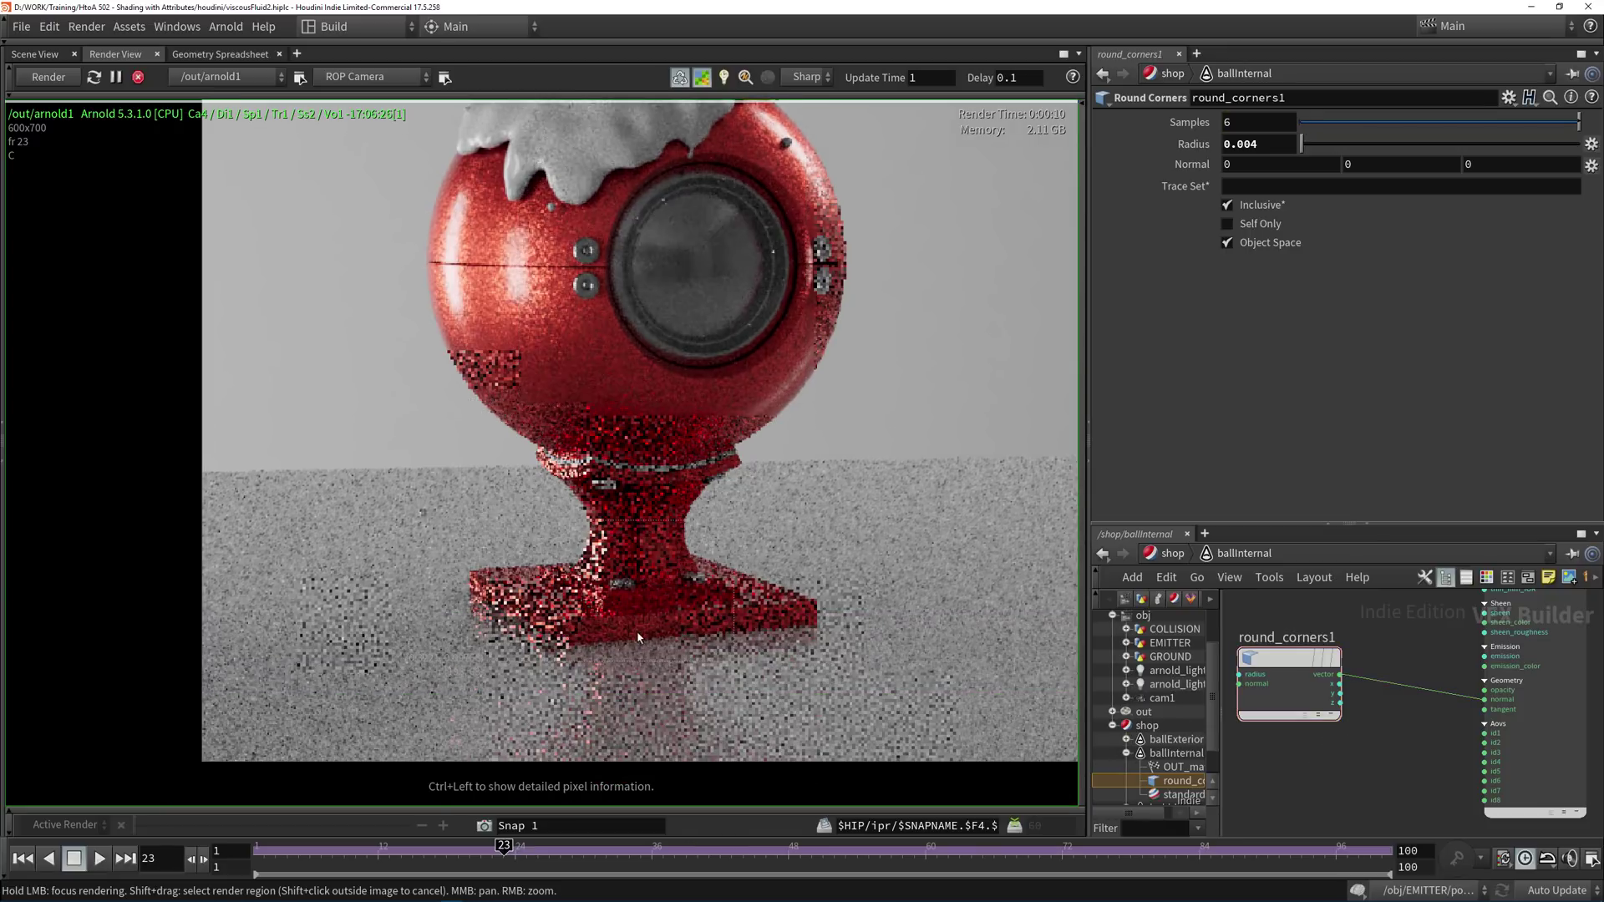
Collapse ballInternal in the network tree and open the car_paint1 shader inside ballExterior.
{"action": "scroll", "coordinate": [1361, 789], "scroll_direction": "down", "scroll_amount": 2}
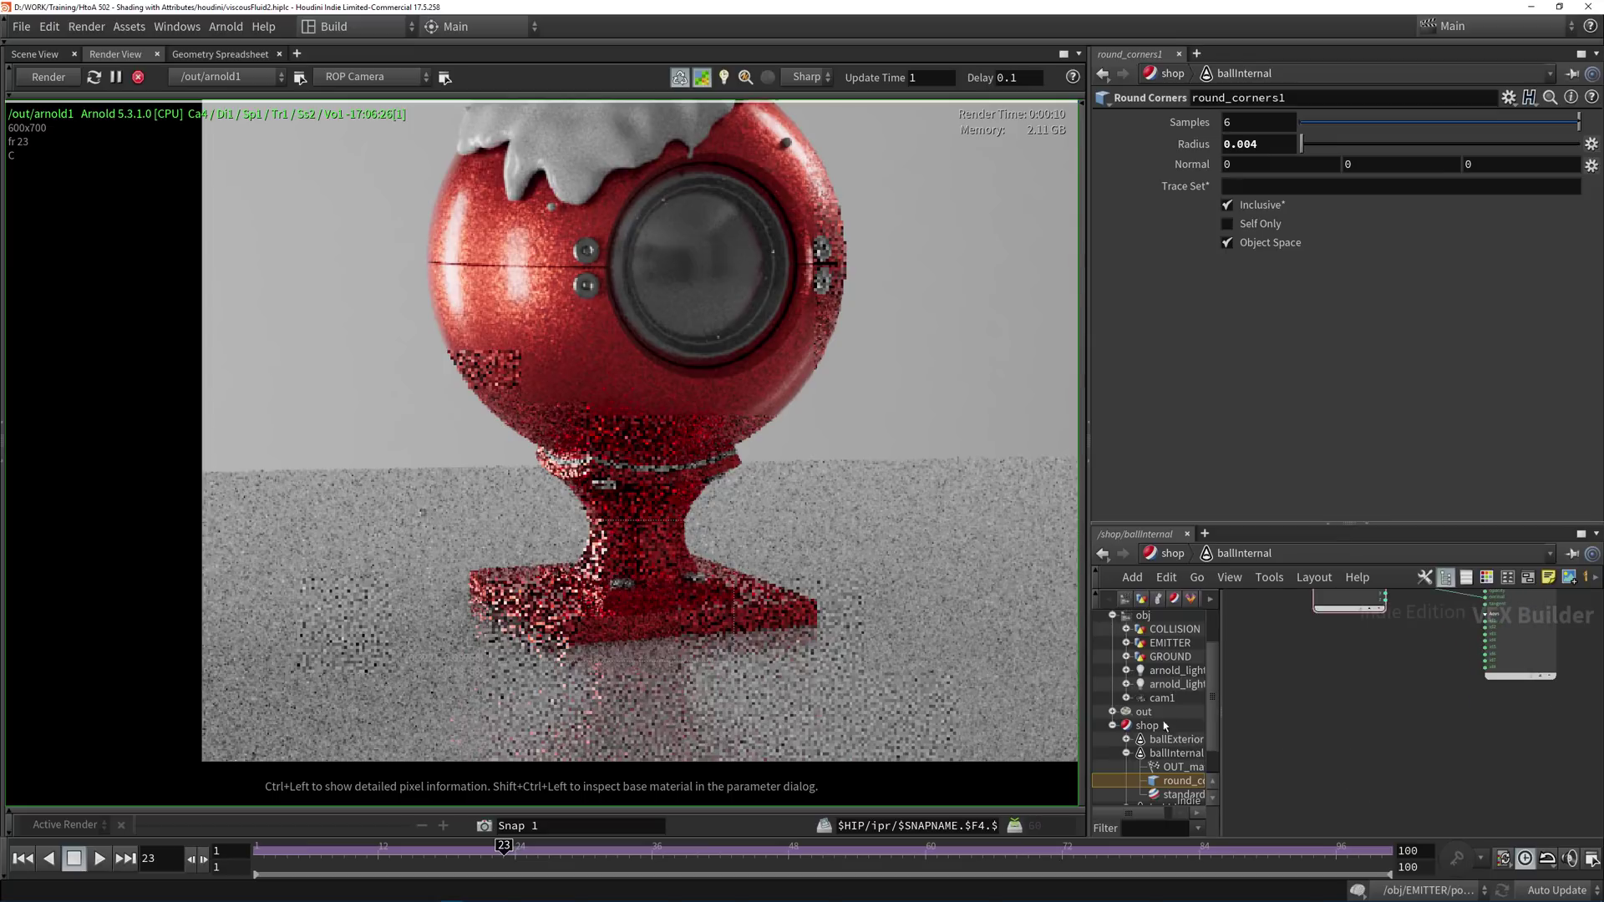
{"action": "scroll", "coordinate": [1147, 732], "scroll_direction": "down", "scroll_amount": 1}
{"action": "left_click", "coordinate": [1126, 716]}
{"action": "left_click", "coordinate": [1170, 755]}
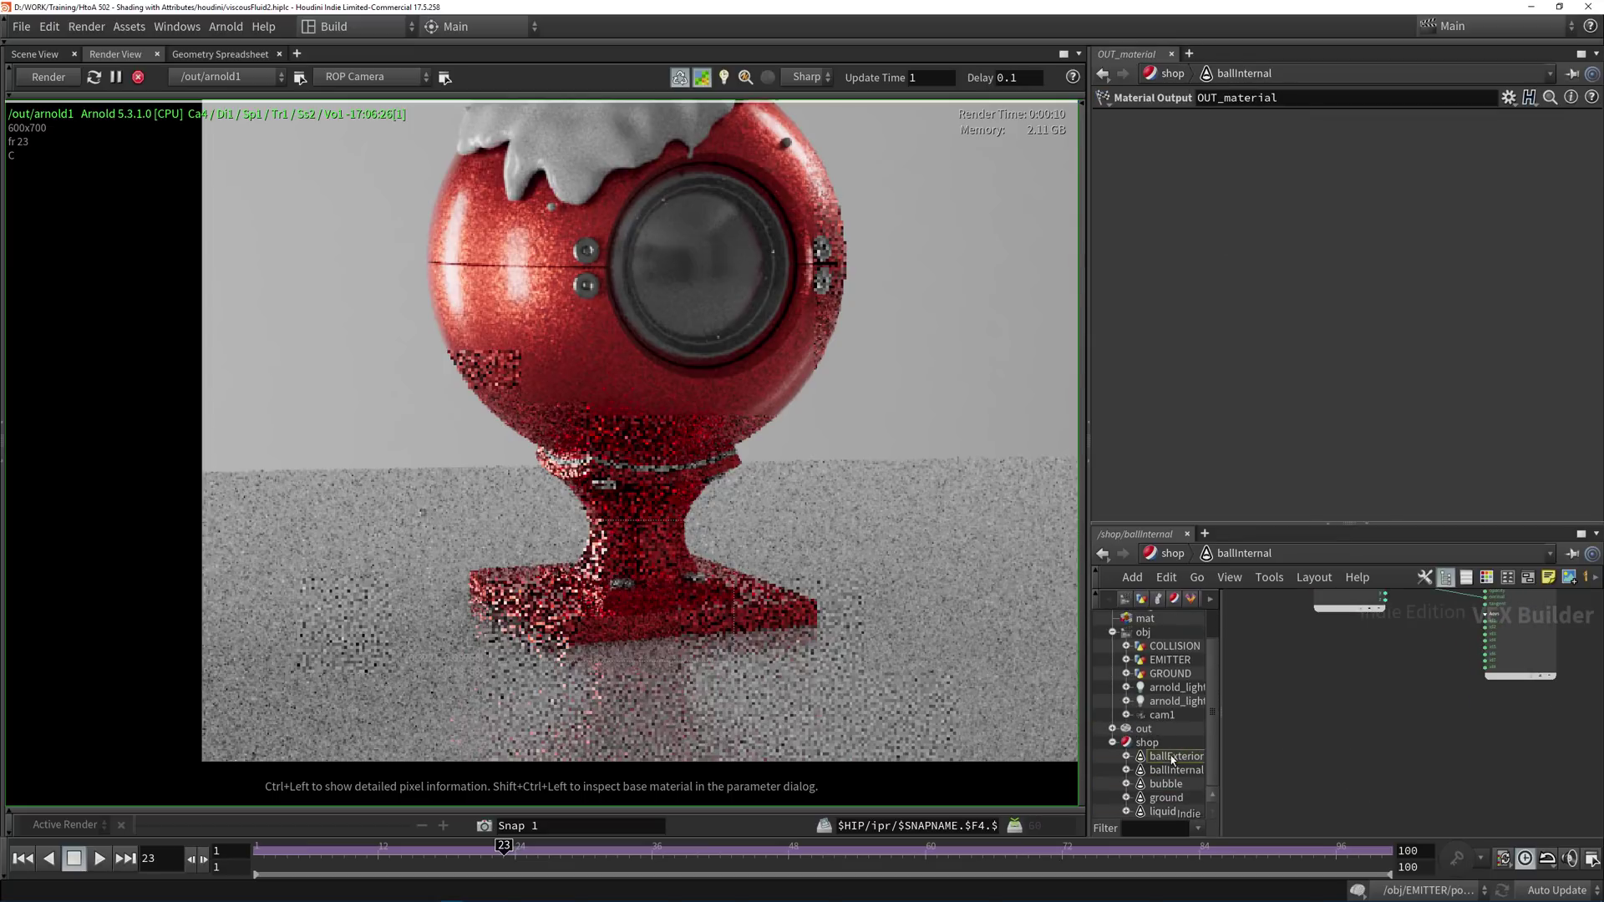
{"action": "left_click", "coordinate": [1126, 755]}
{"action": "left_click", "coordinate": [1182, 784]}
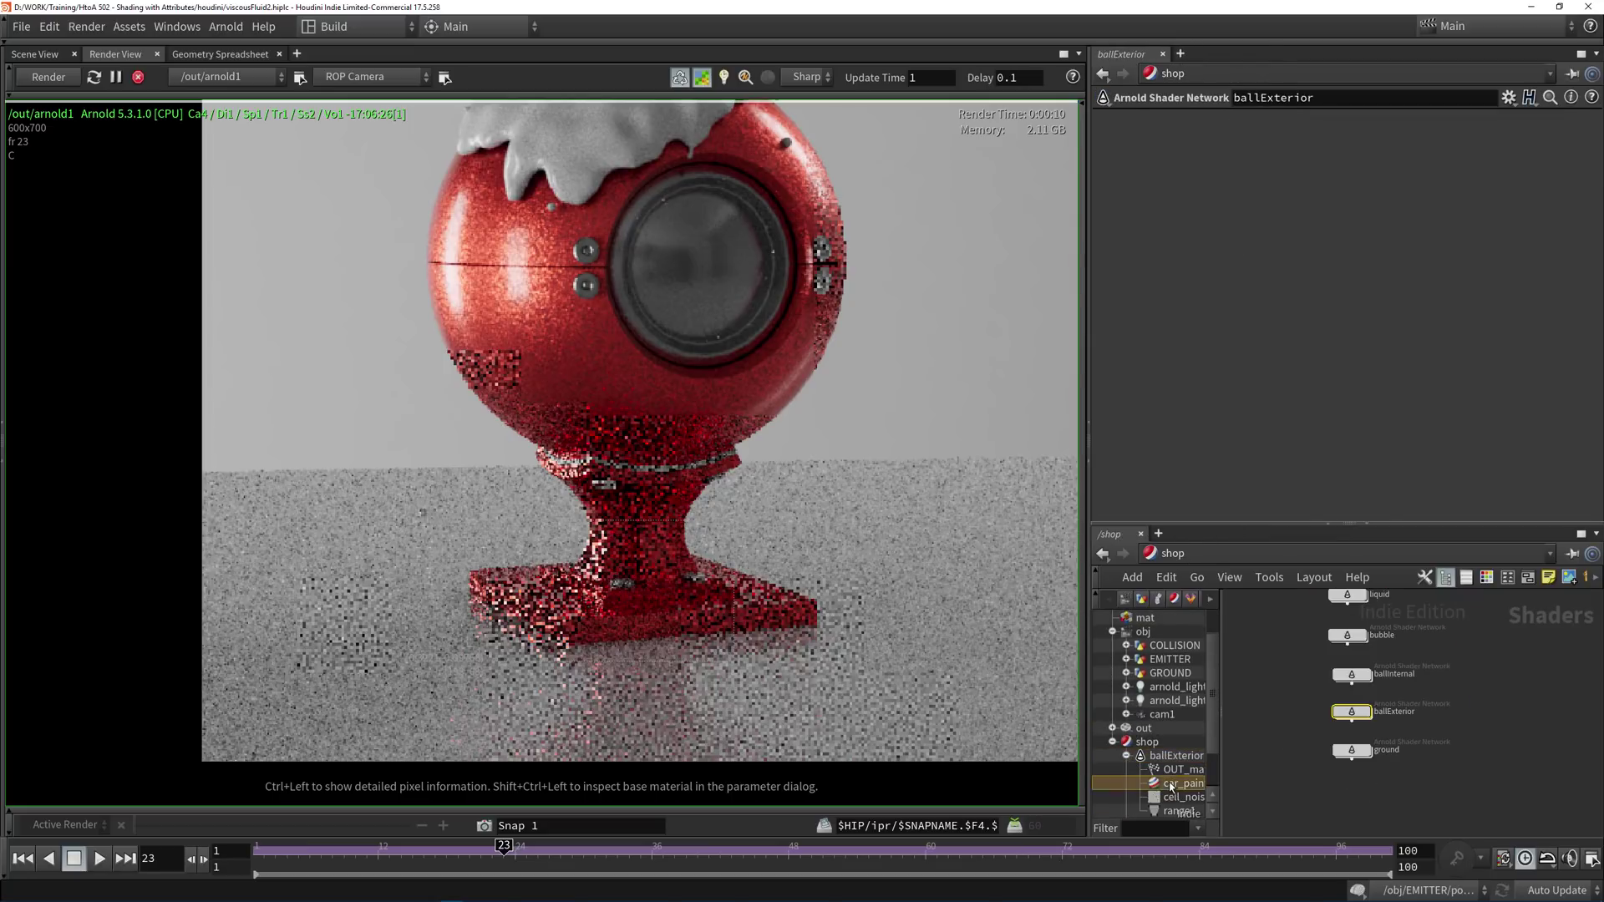
Add a Round Corners node in ballExterior and wire its vector output into the car paint's coat_normal input.
{"action": "key", "text": "Tab"}
{"action": "type", "text": "ro"}
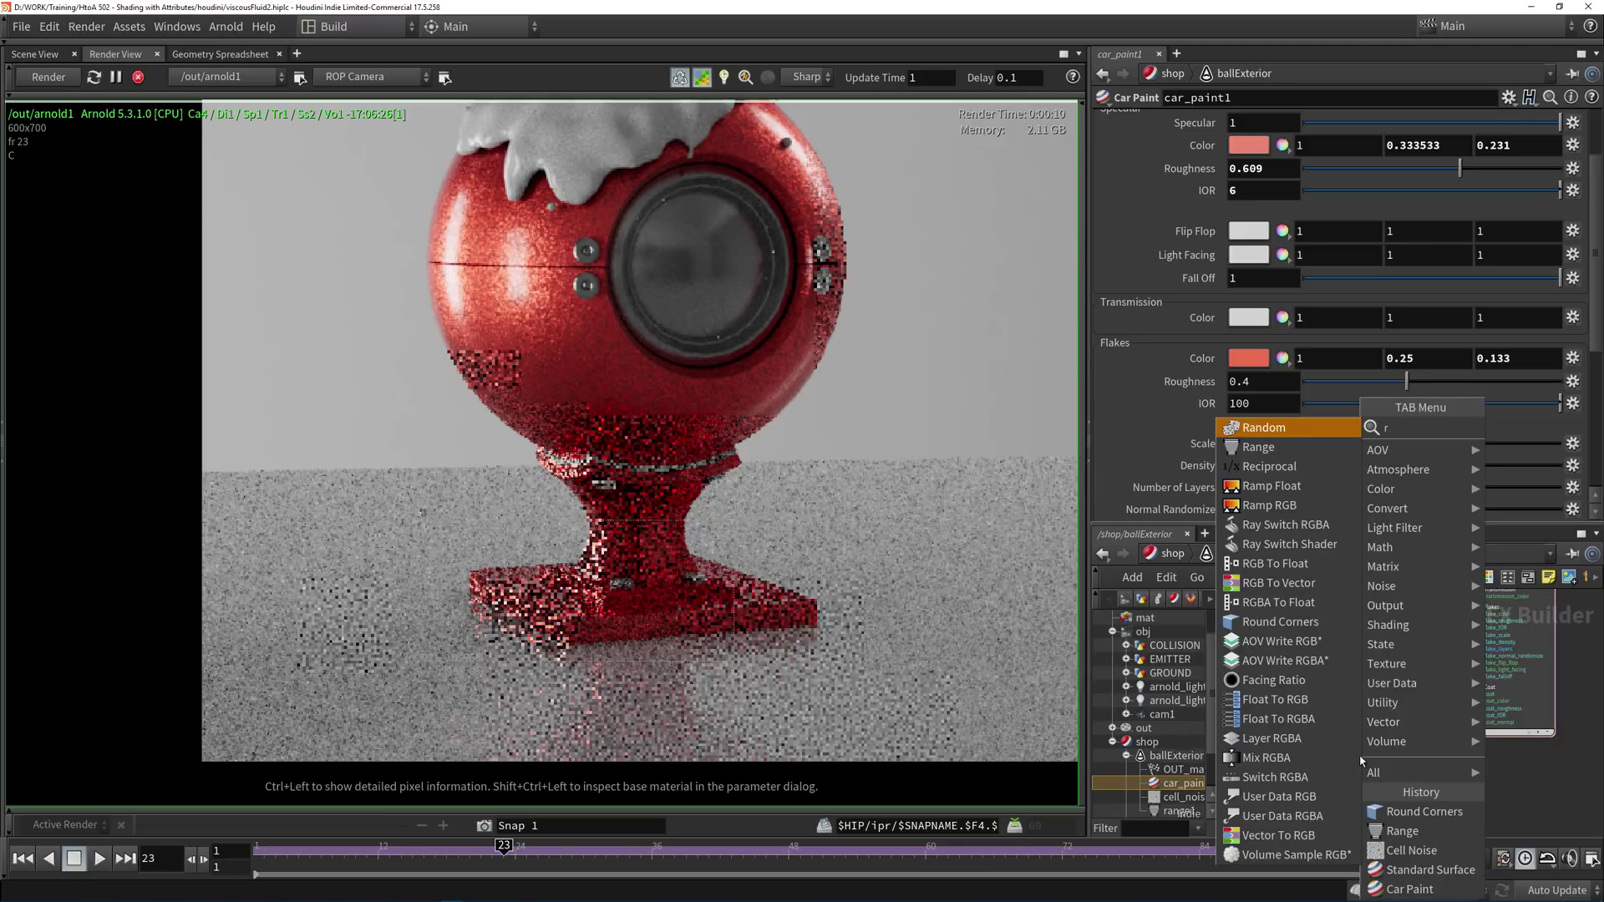
{"action": "left_click", "coordinate": [1531, 434]}
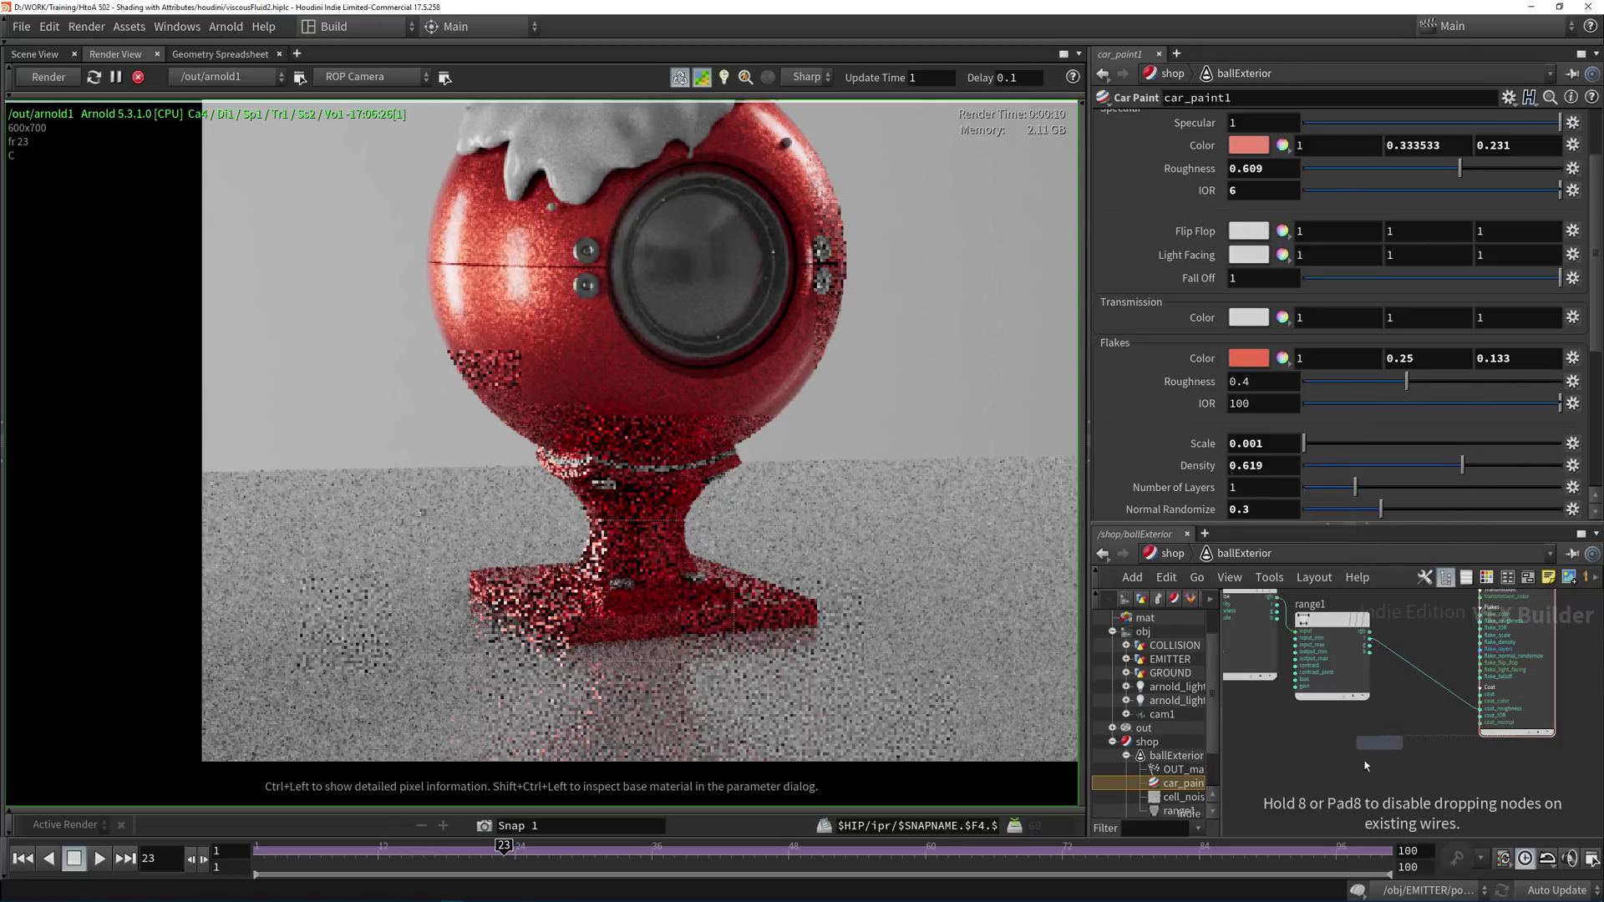
{"action": "left_click", "coordinate": [1340, 777]}
{"action": "left_click_drag", "start_coordinate": [1385, 775], "coordinate": [1441, 756]}
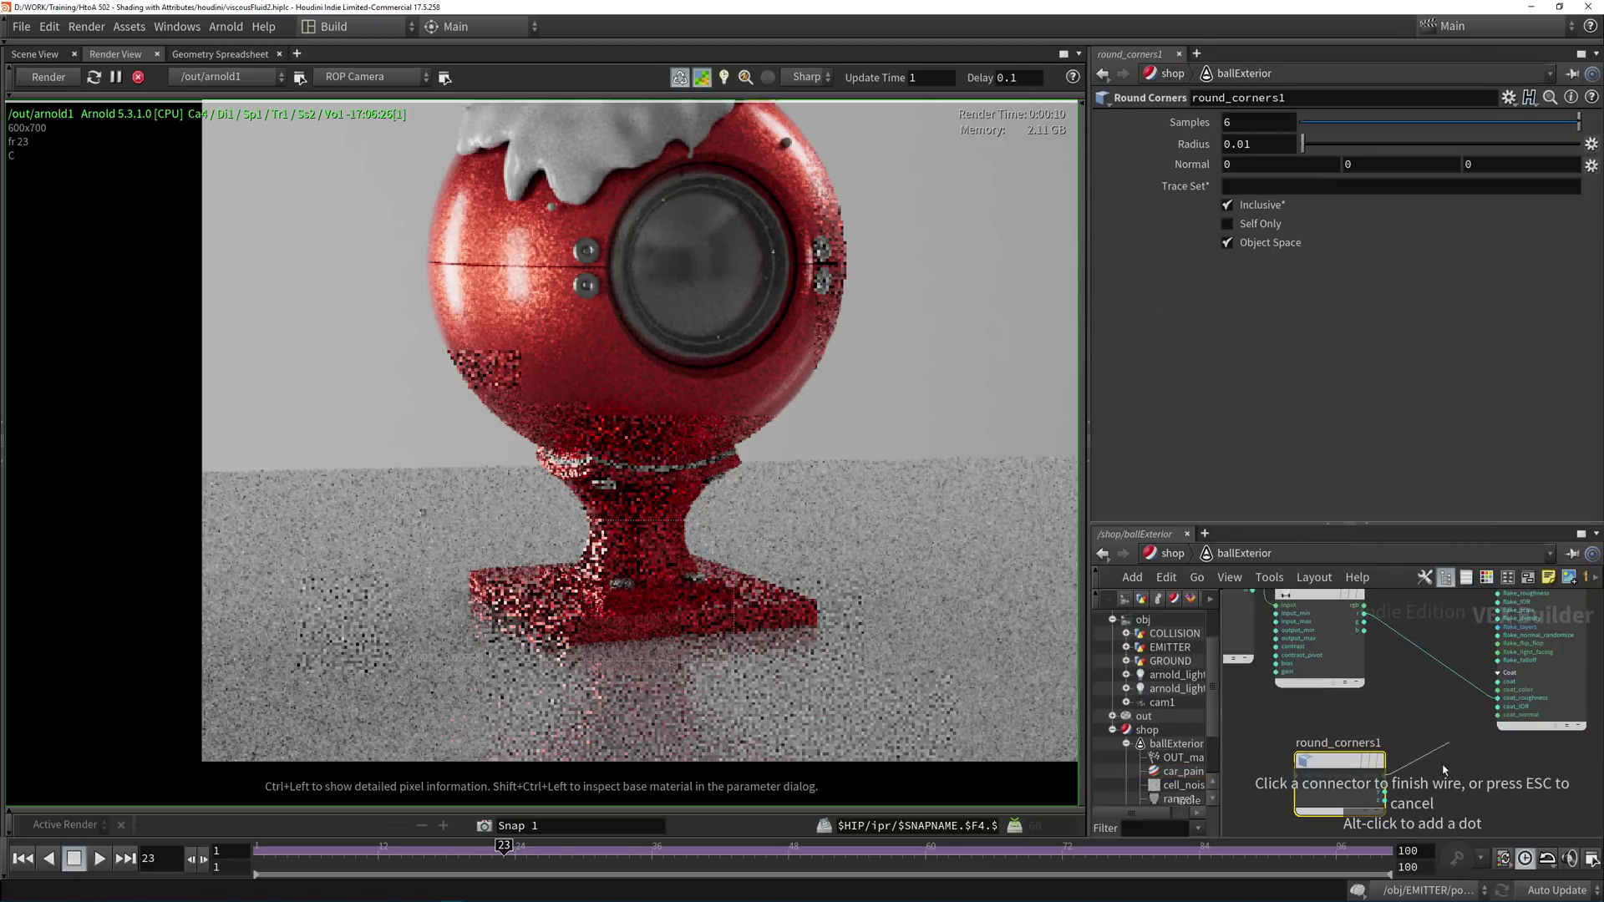
{"action": "key", "text": "Escape"}
{"action": "left_click", "coordinate": [1385, 776]}
{"action": "left_click", "coordinate": [1498, 716]}
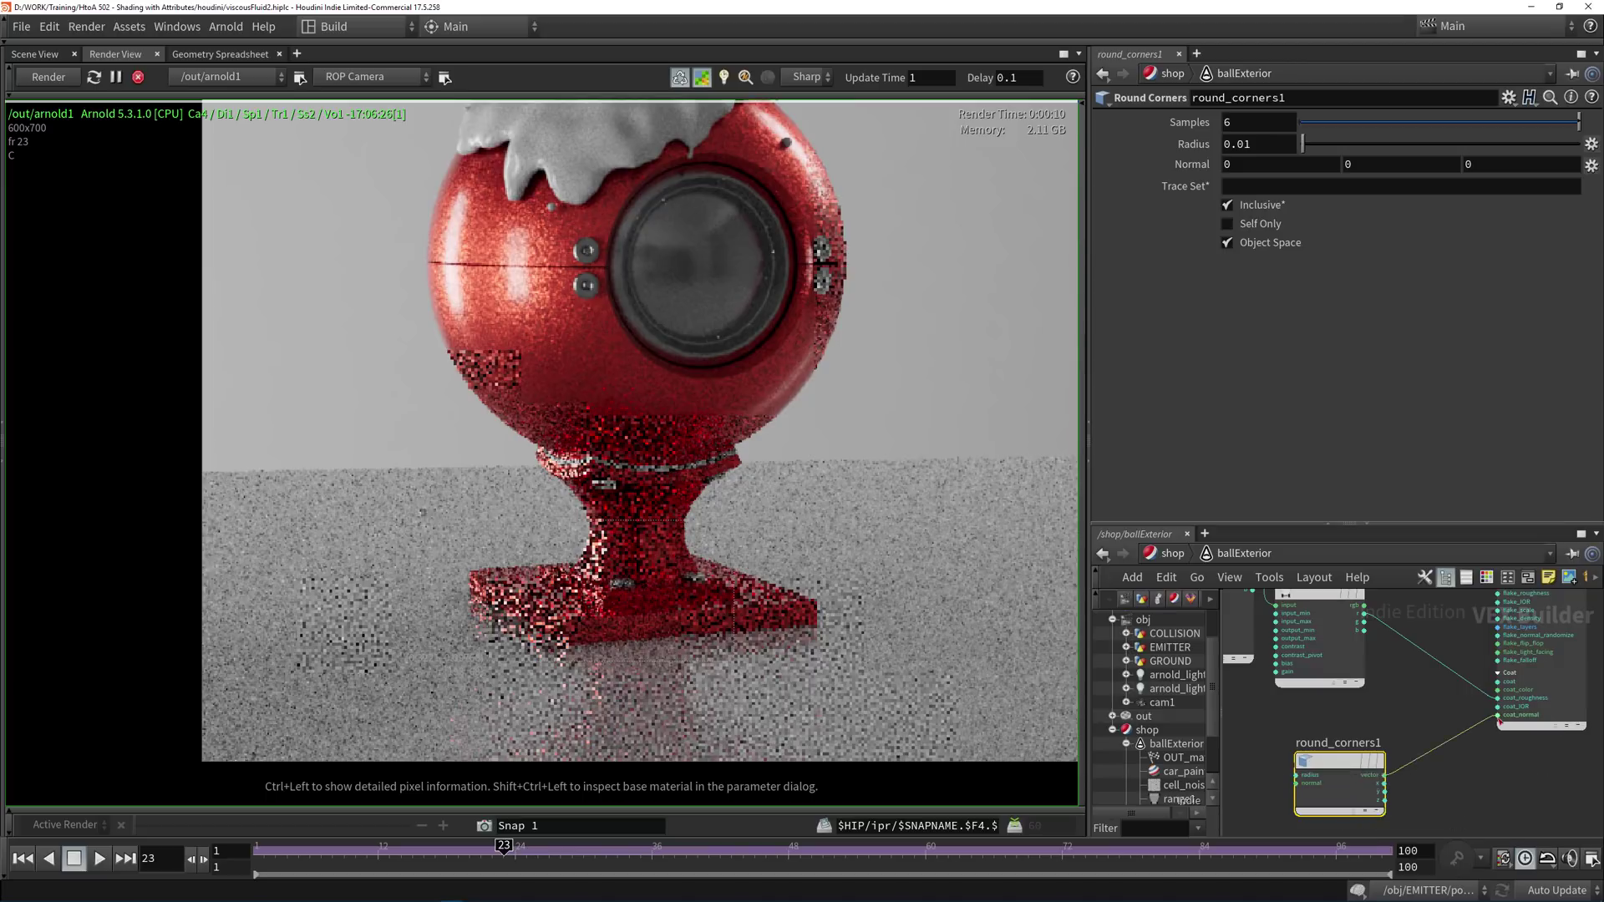
Try a radius of 0.005 on ballExterior's Round Corners node and settle on 0.004.
{"action": "scroll", "coordinate": [1444, 642], "scroll_direction": "down", "scroll_amount": 1}
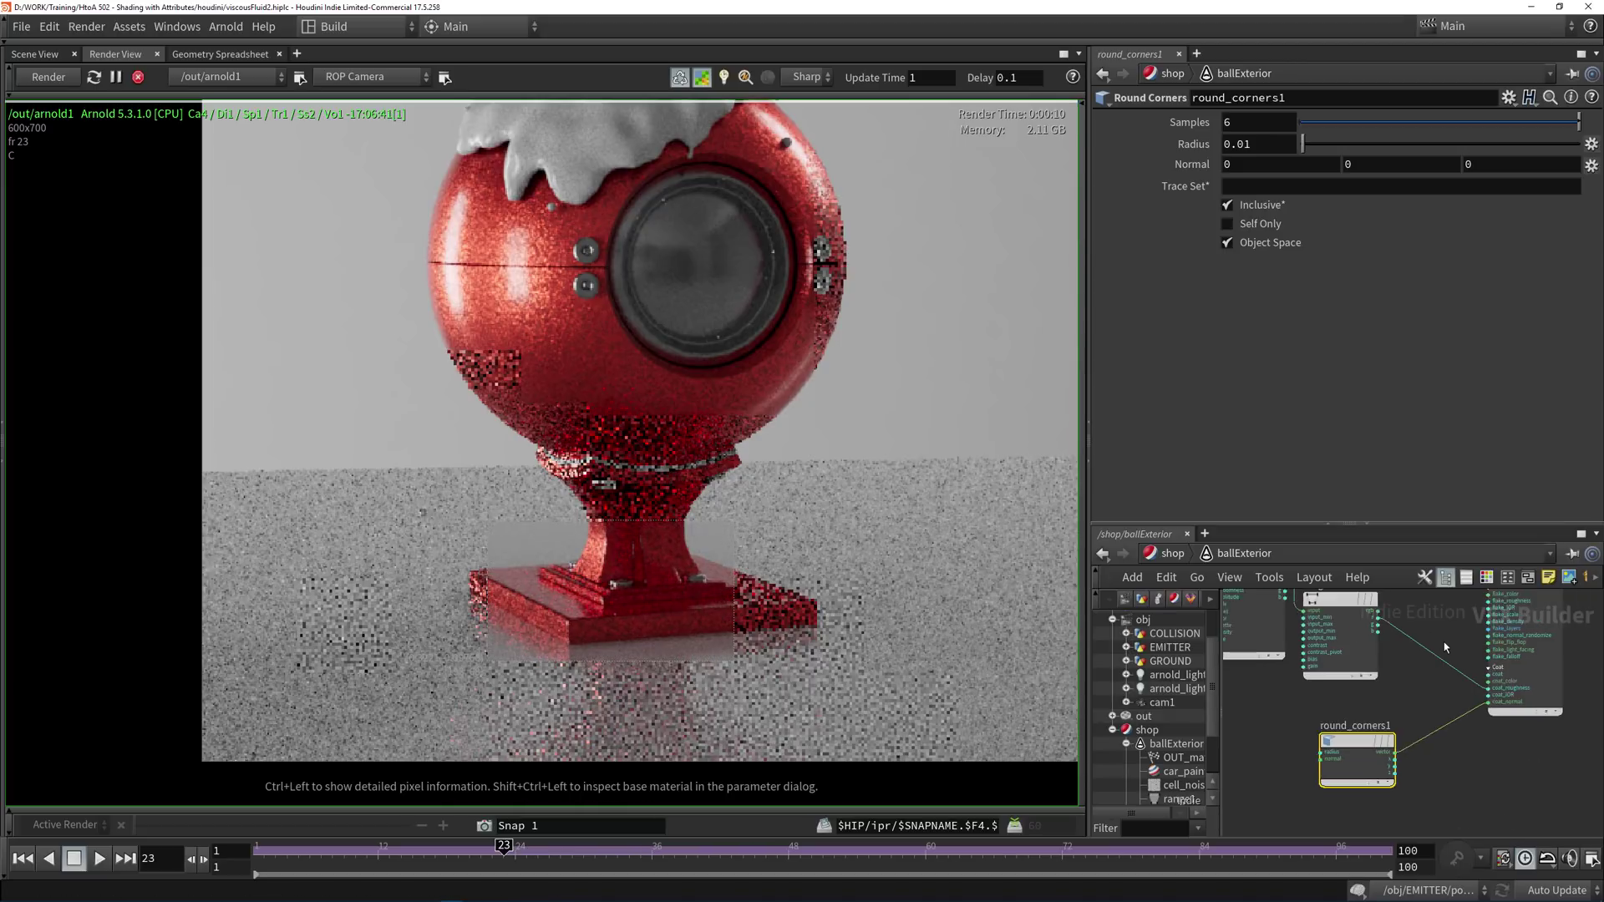
{"action": "mouse_move", "coordinate": [1444, 642]}
{"action": "middle_mouse_down"}
{"action": "mouse_move", "coordinate": [1385, 768]}
{"action": "mouse_move", "coordinate": [1443, 673]}
{"action": "middle_mouse_up"}
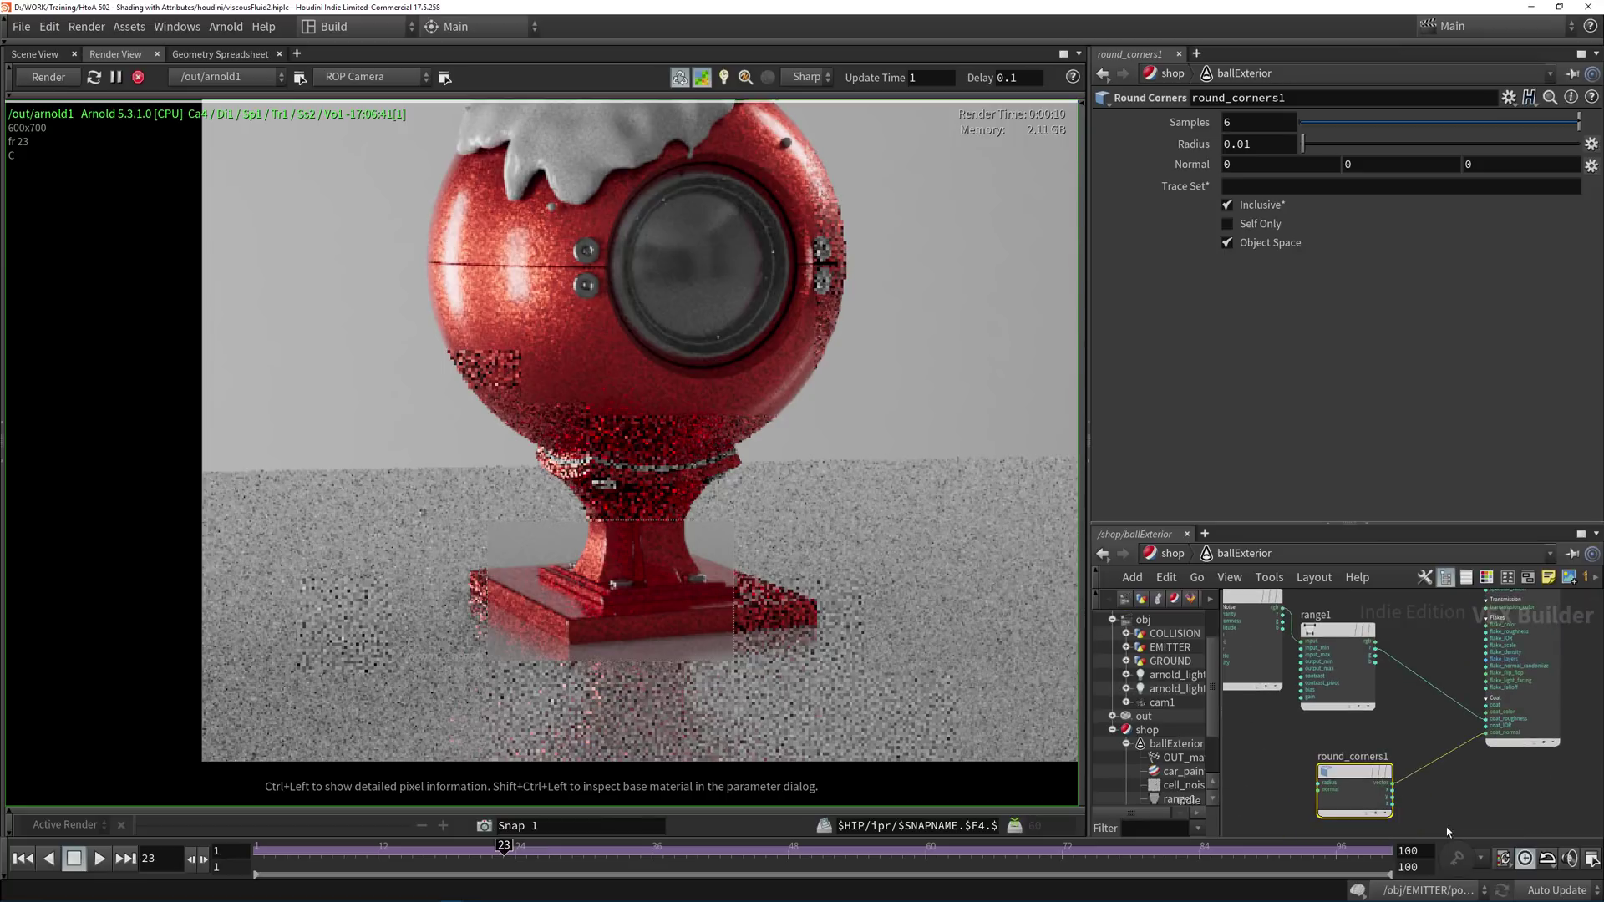
{"action": "left_click", "coordinate": [1337, 776]}
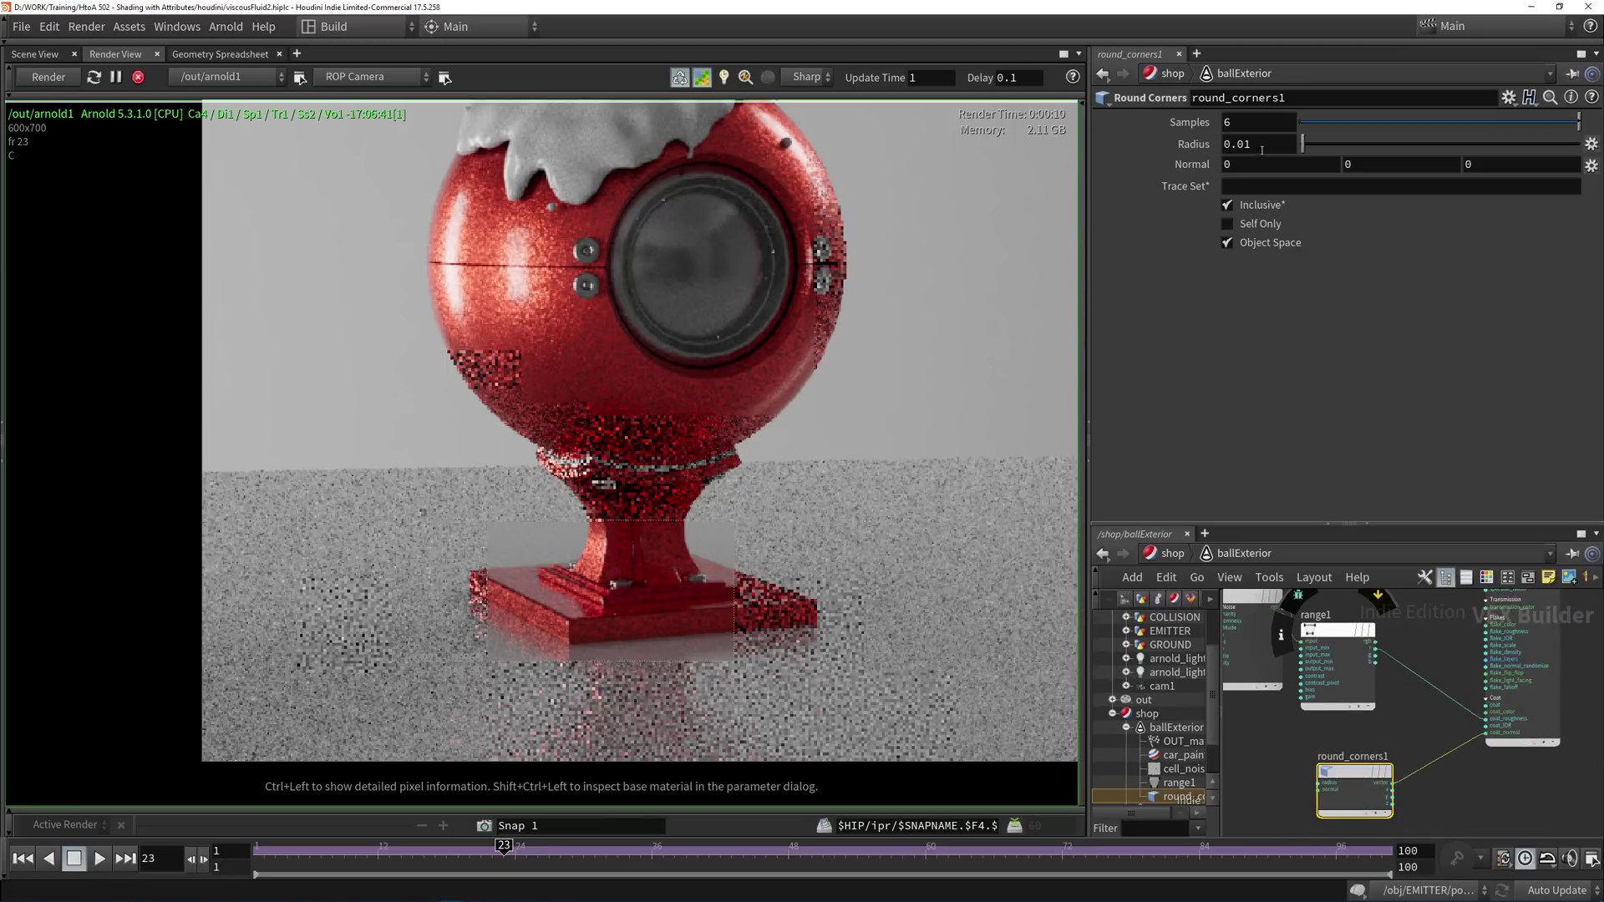
{"action": "left_click_drag", "start_coordinate": [1245, 146], "coordinate": [1265, 148]}
{"action": "key", "text": "Return"}
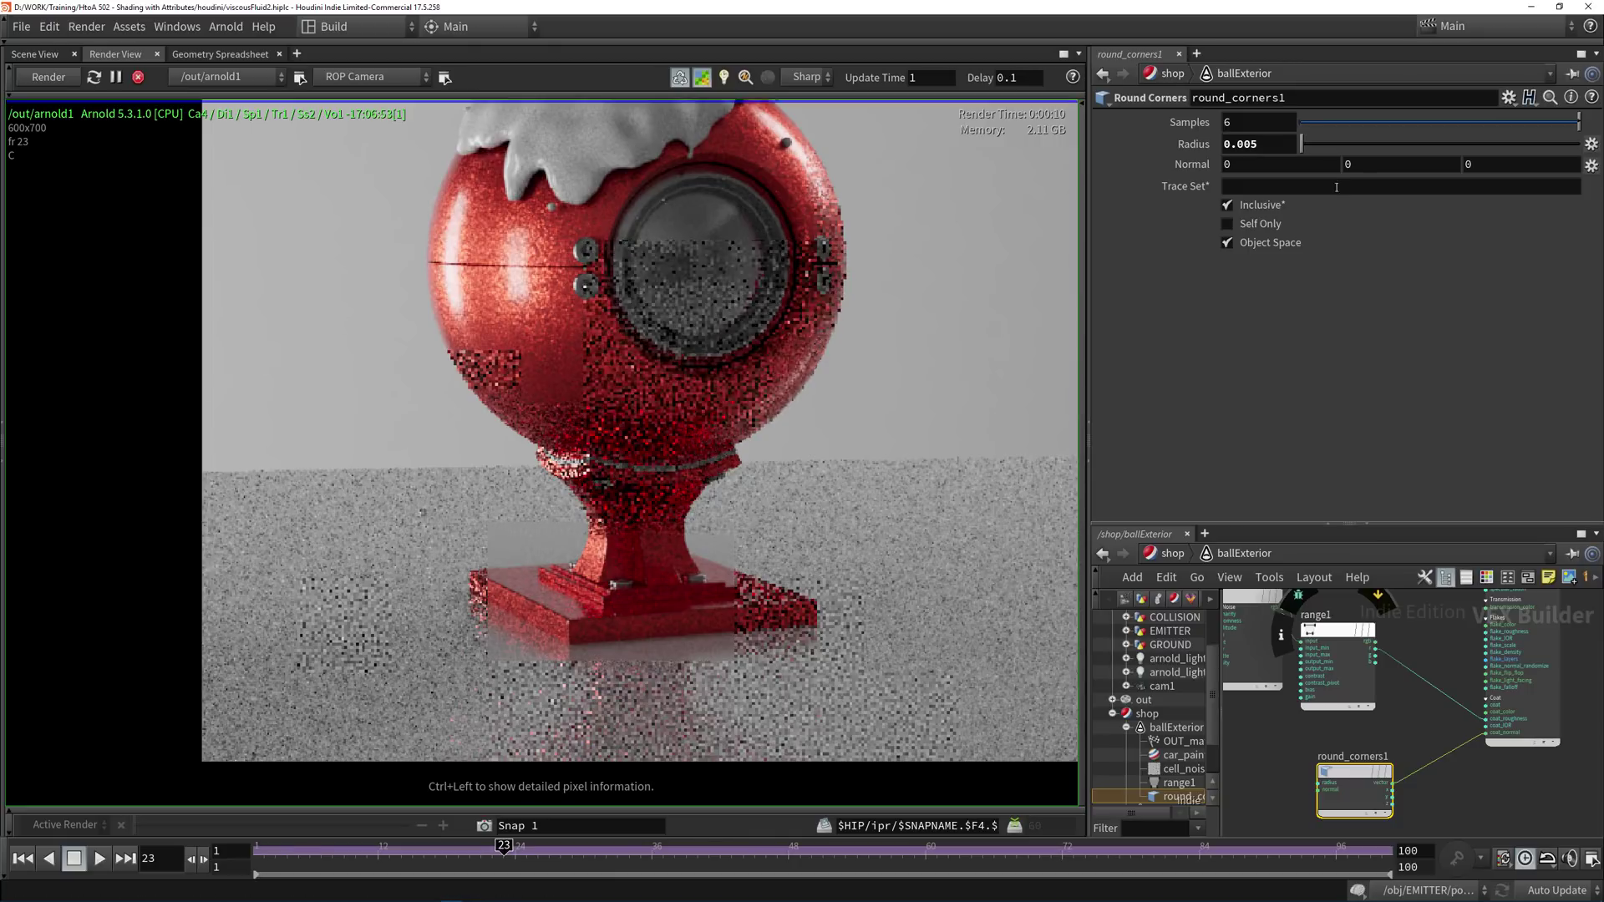
{"action": "left_click_drag", "start_coordinate": [1250, 145], "coordinate": [1257, 146]}
{"action": "type", "text": "4"}
{"action": "key", "text": "Return"}
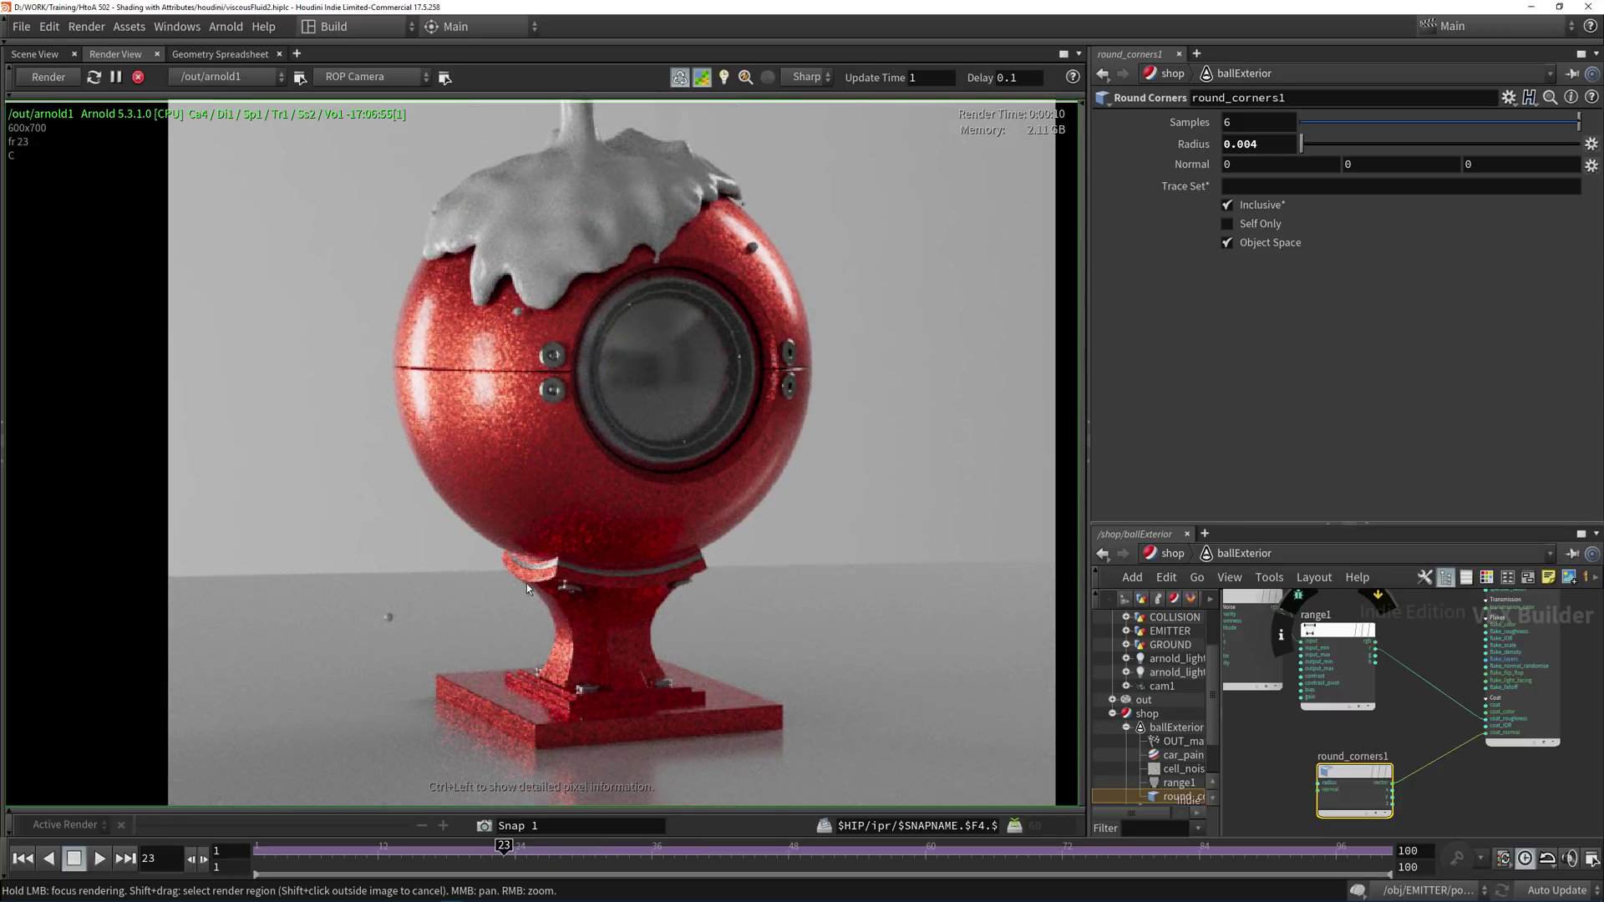
{"action": "scroll", "coordinate": [679, 315], "scroll_direction": "down", "scroll_amount": 1}
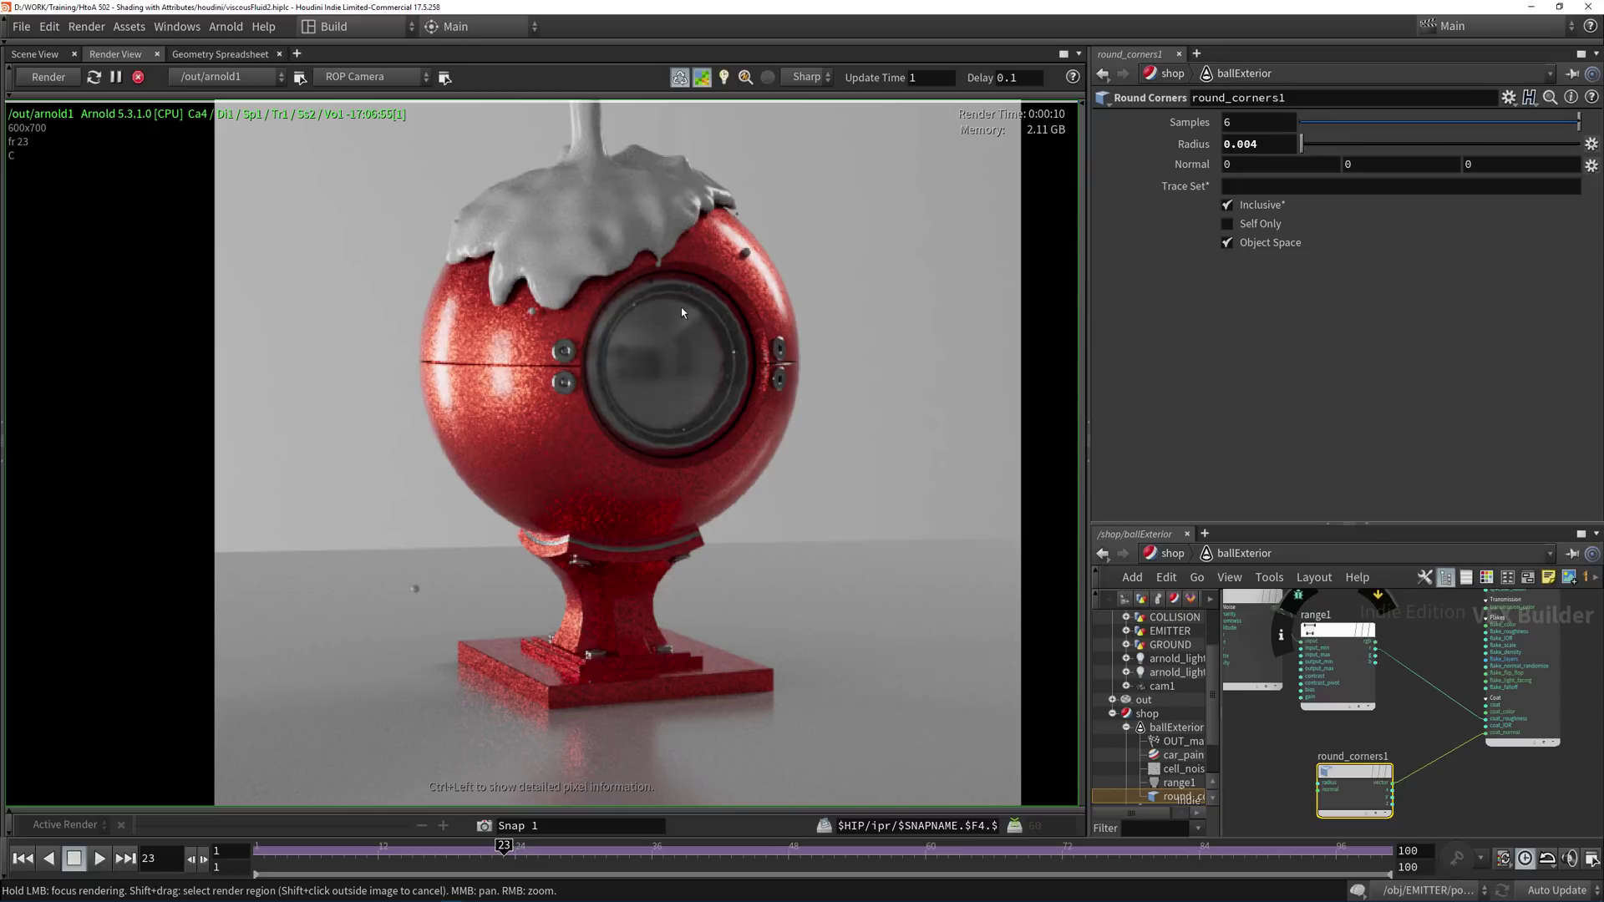
{"action": "scroll", "coordinate": [682, 312], "scroll_direction": "down", "scroll_amount": 3}
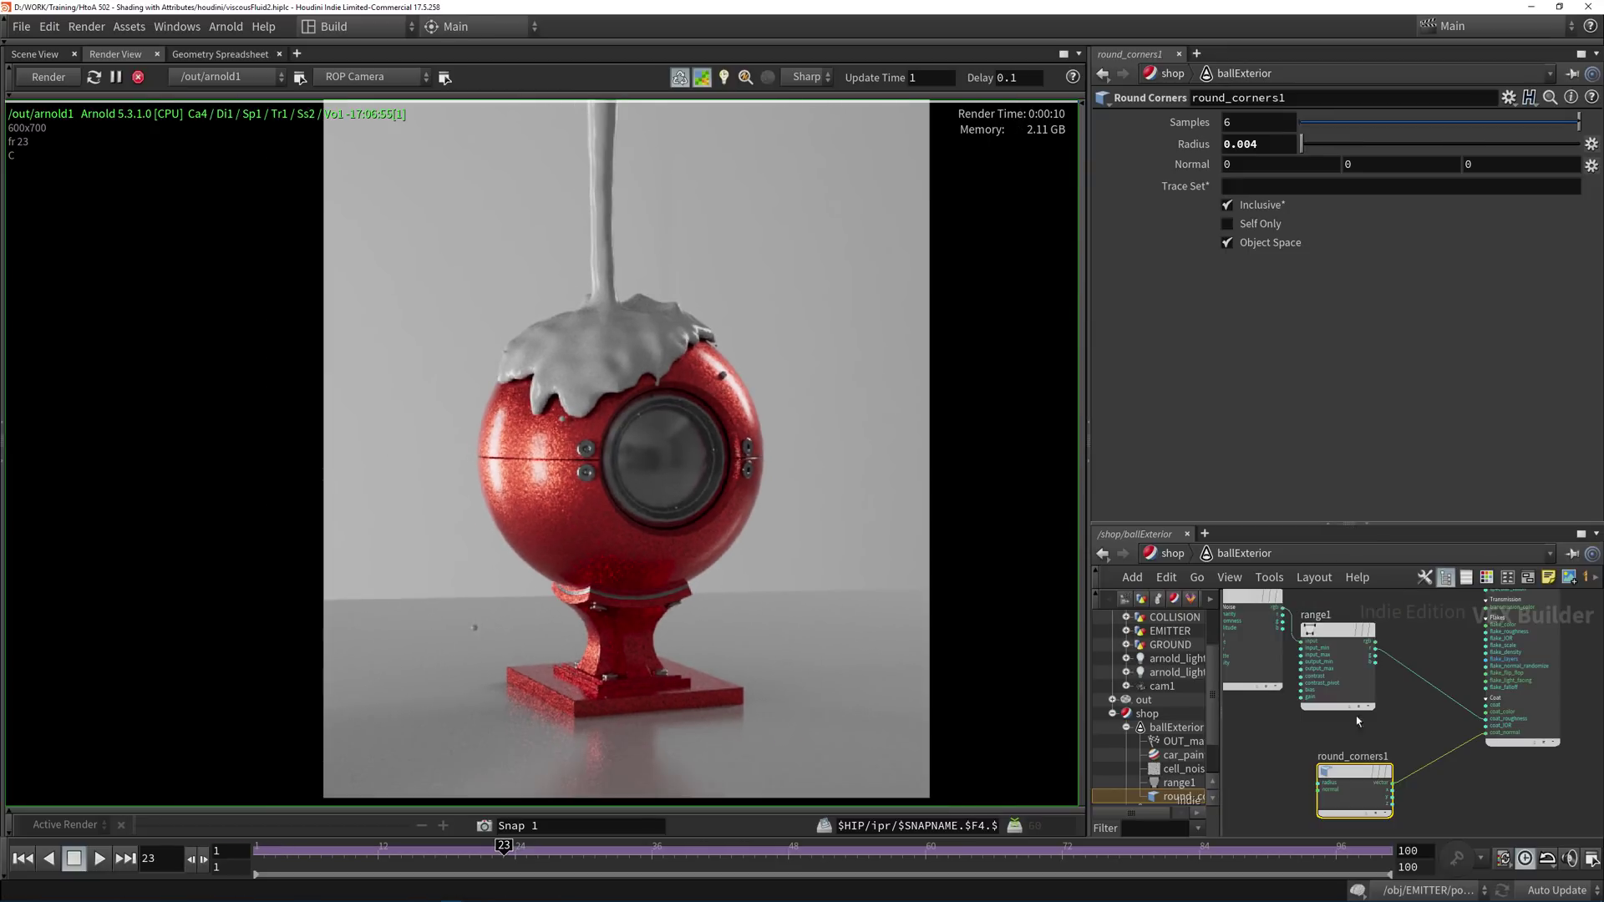
Collapse ballExterior in the network tree and open the liquid shader network.
{"action": "left_click", "coordinate": [1357, 717]}
{"action": "left_click", "coordinate": [1125, 727]}
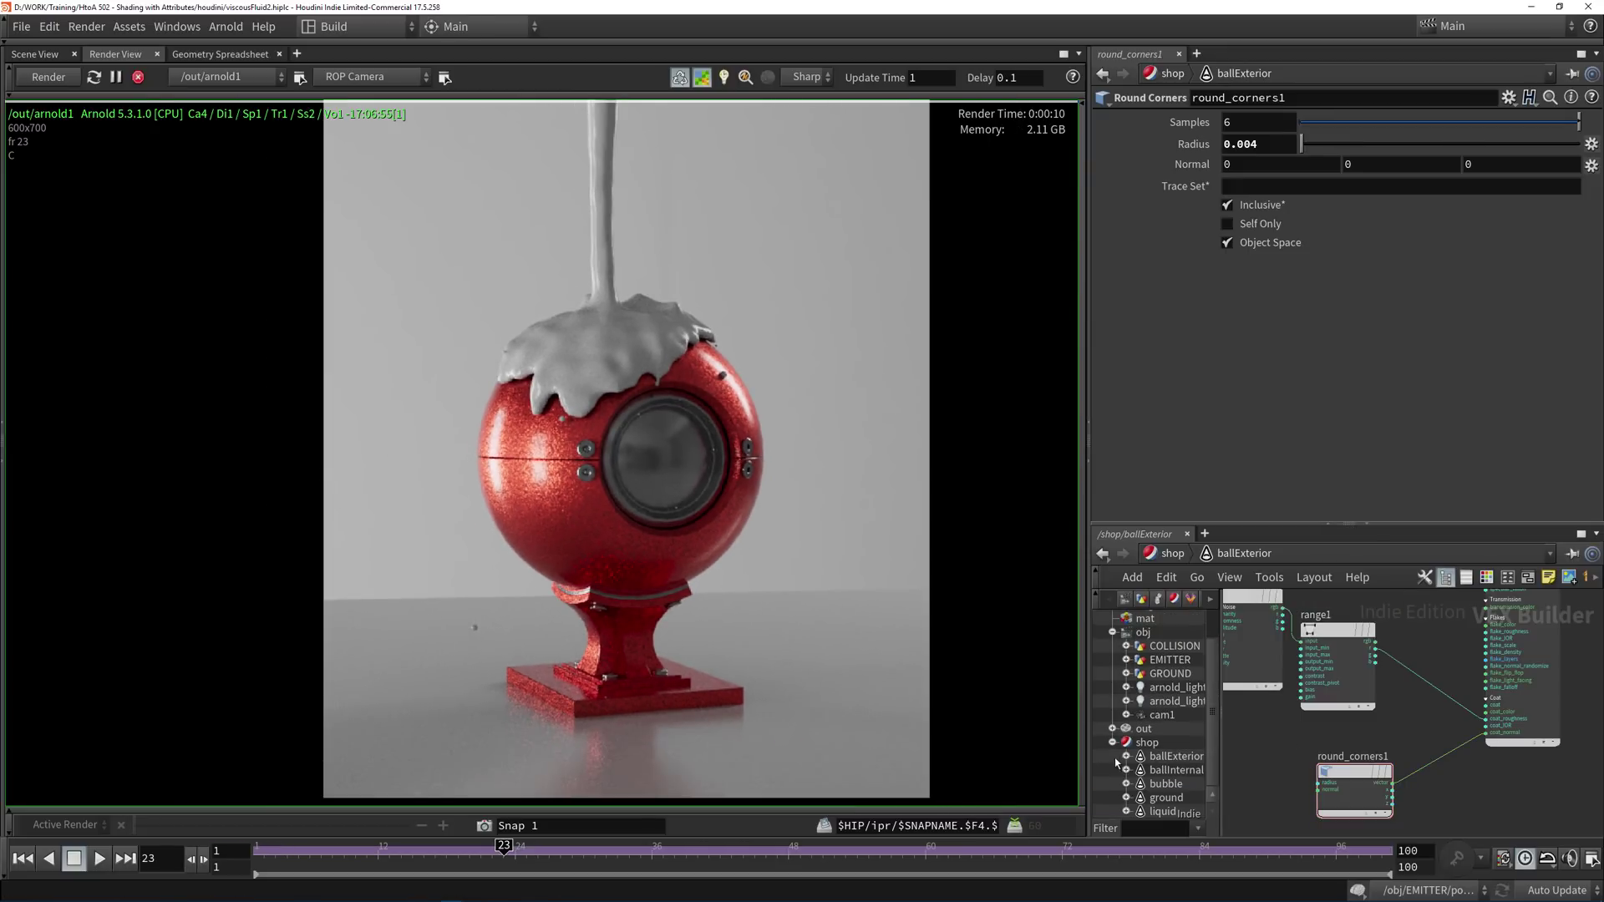
{"action": "left_click", "coordinate": [1168, 815]}
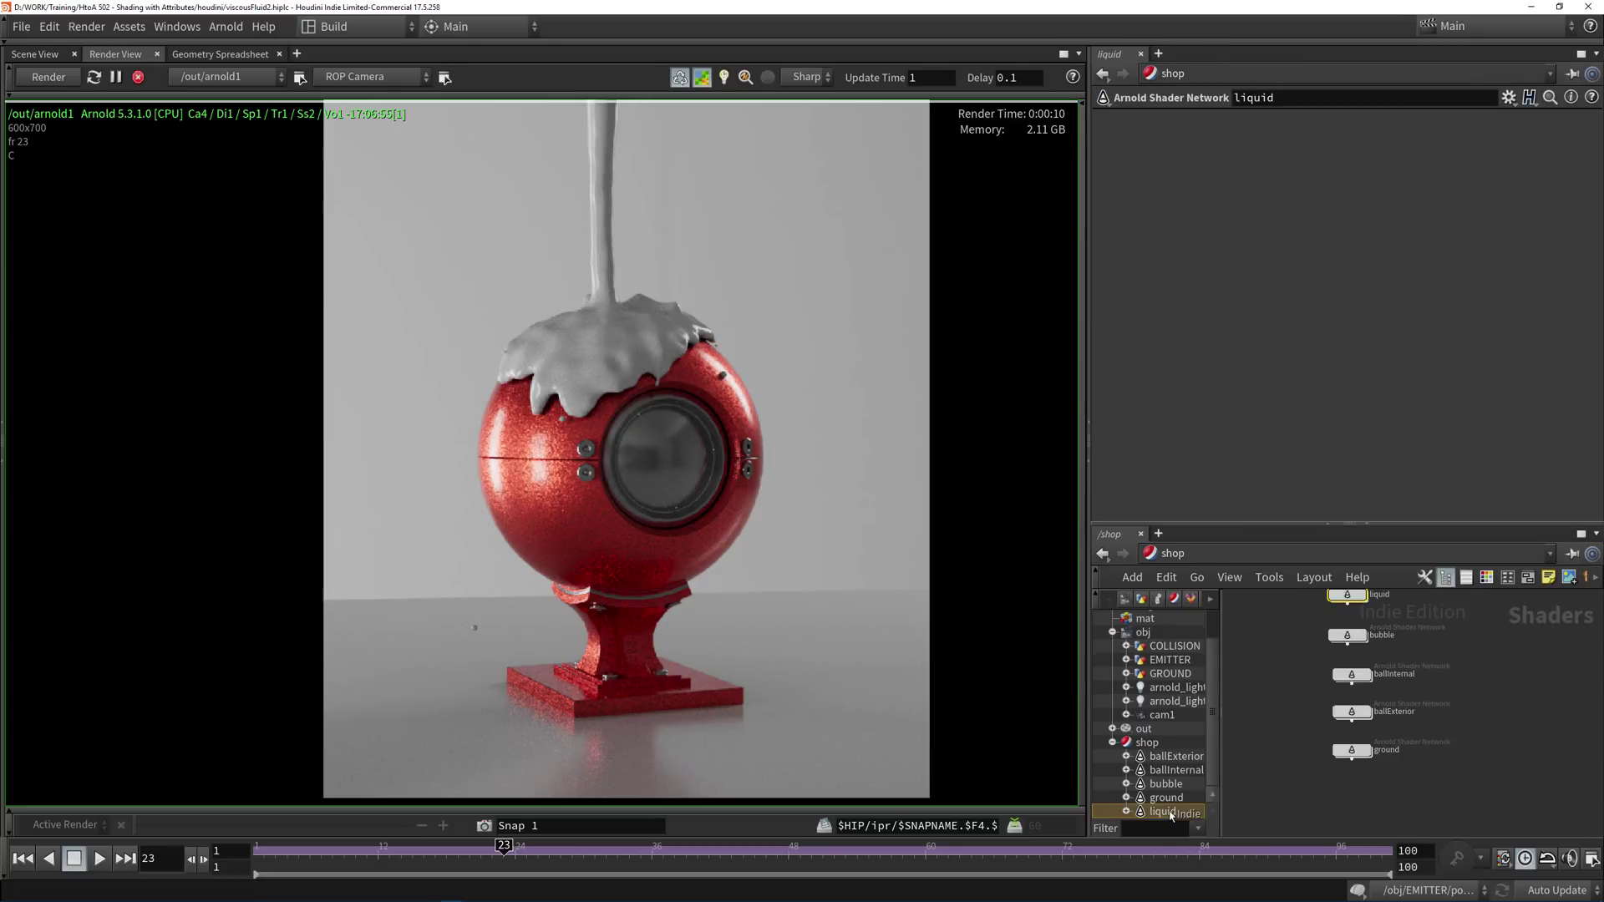
{"action": "scroll", "coordinate": [1431, 766], "scroll_direction": "up", "scroll_amount": 2}
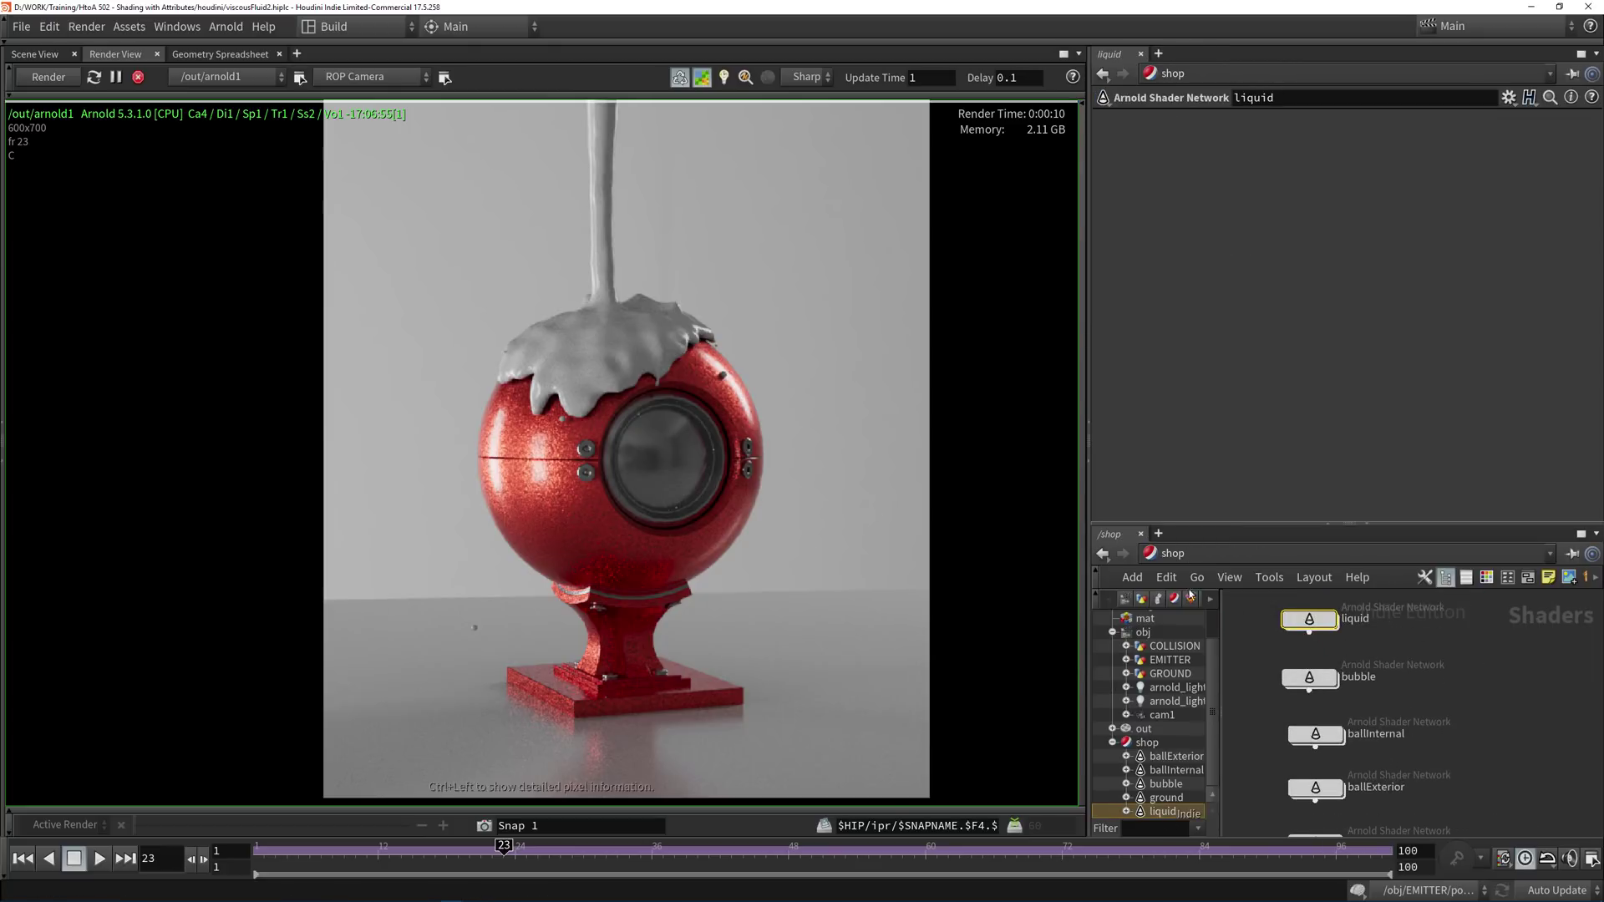
{"action": "double_click", "coordinate": [1310, 619]}
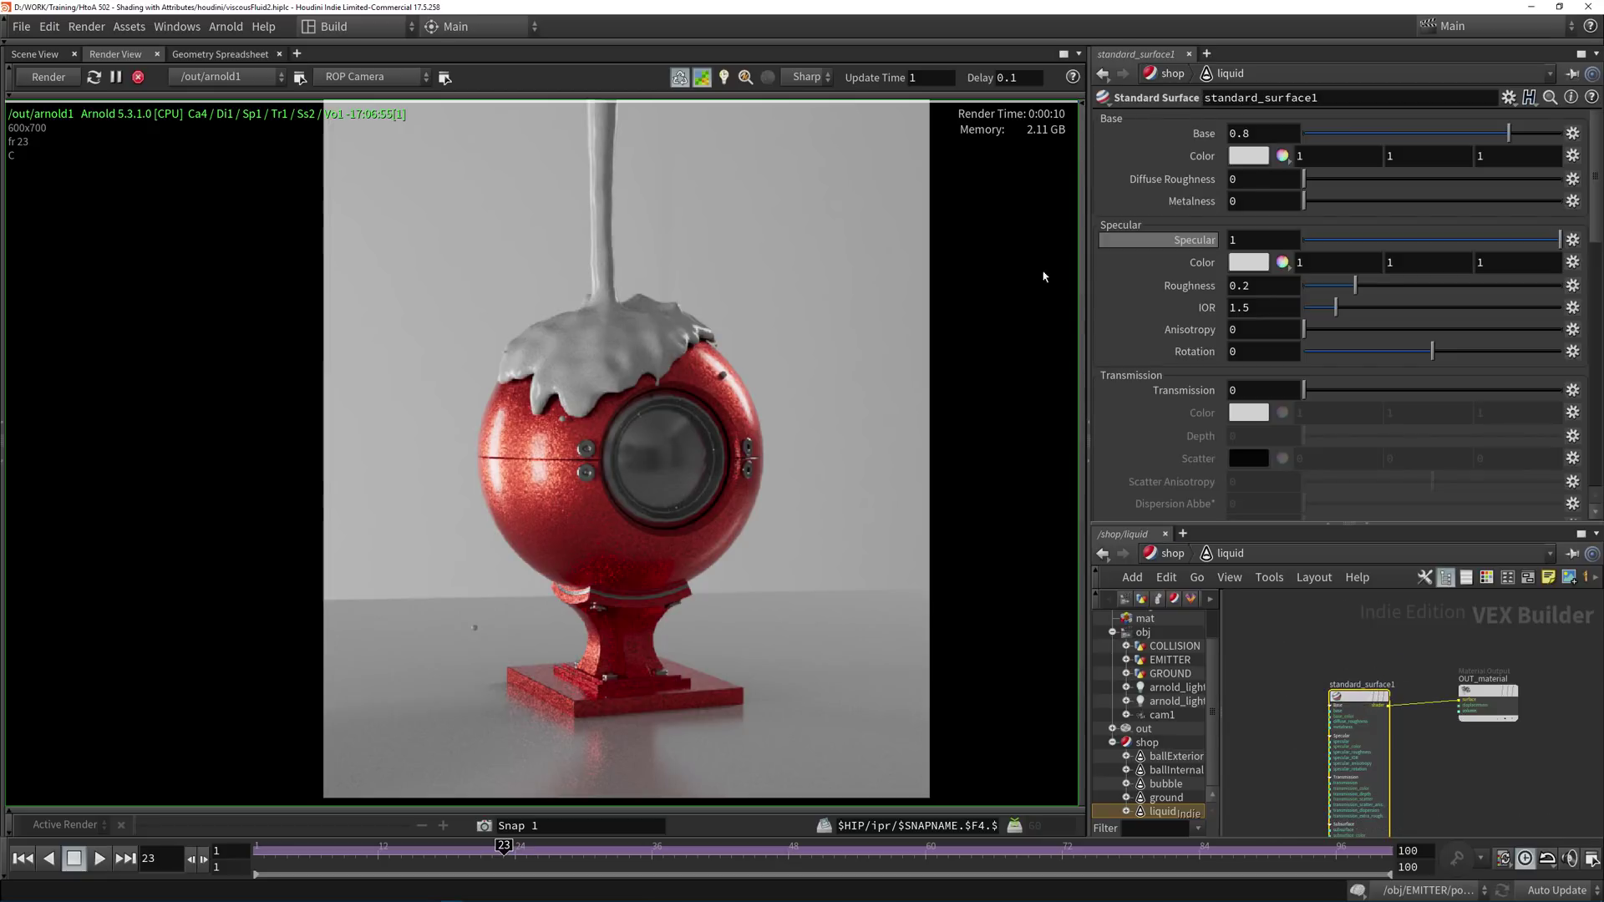
Try a transmission of 1 on the liquid's standard surface.
{"action": "middle_click_drag", "start_coordinate": [814, 319], "coordinate": [821, 369]}
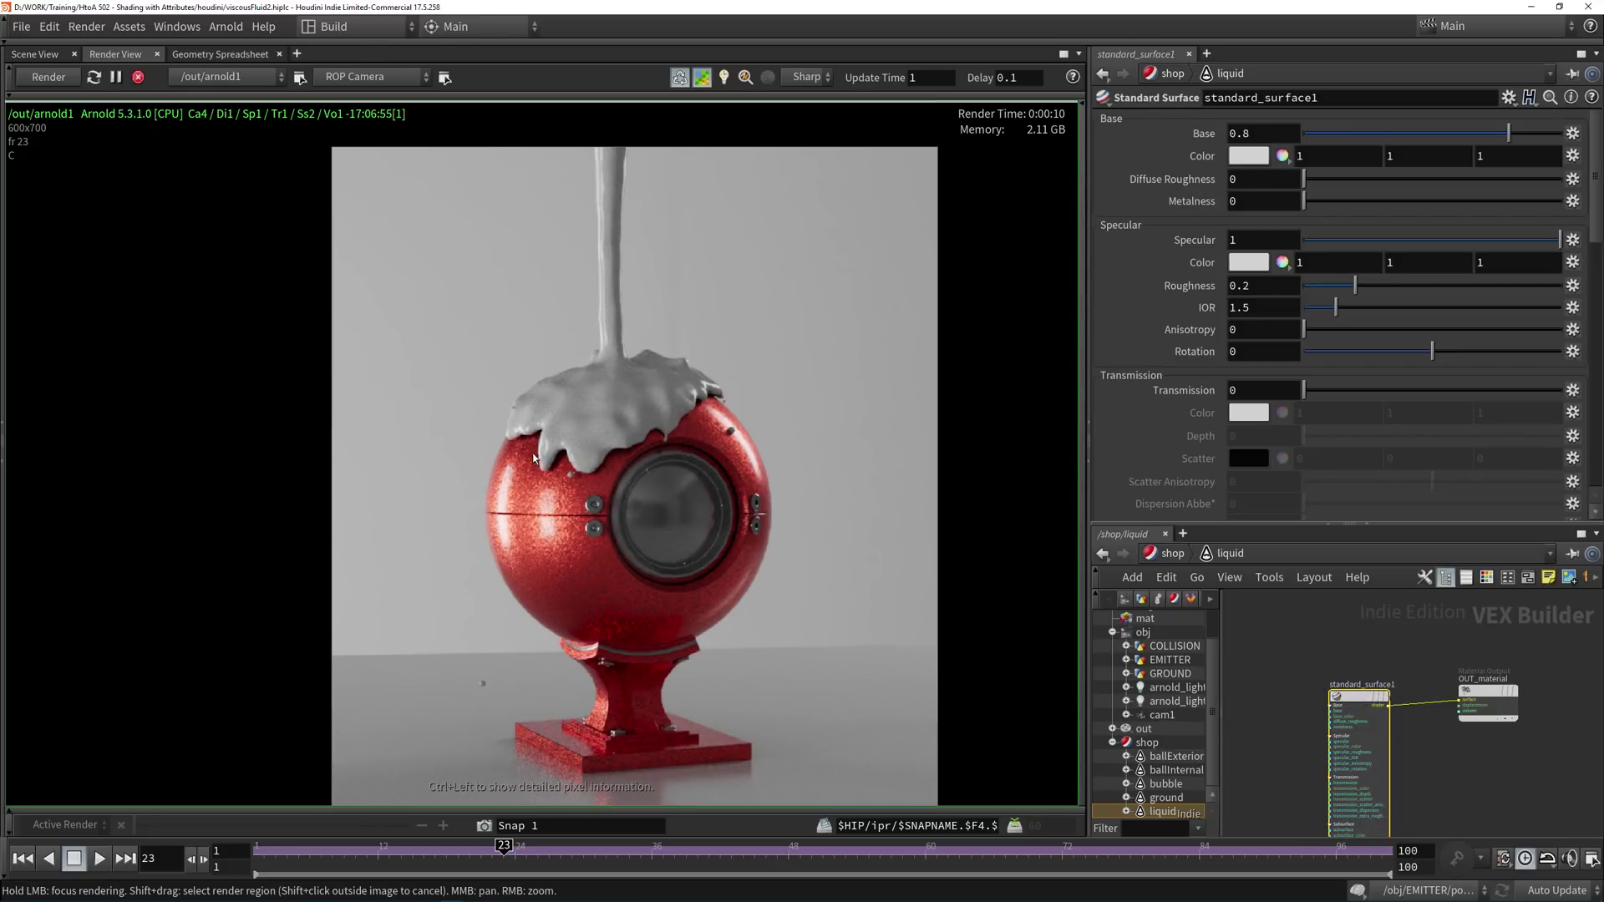
{"action": "right_click_drag", "start_coordinate": [533, 458], "coordinate": [511, 427]}
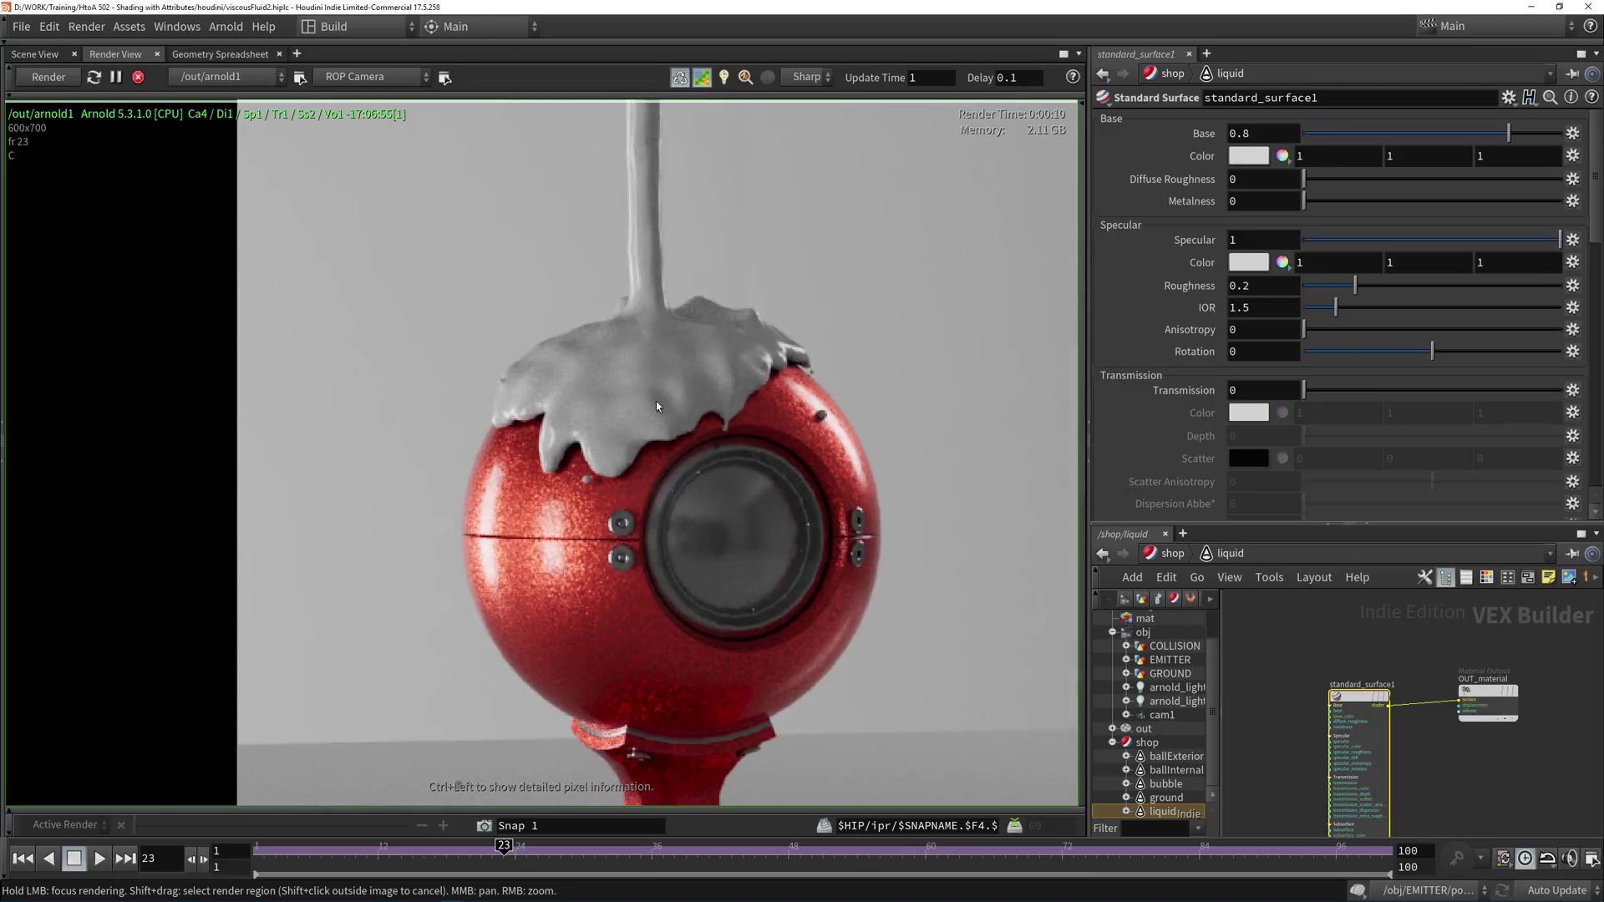
{"action": "middle_click_drag", "start_coordinate": [655, 402], "coordinate": [655, 436]}
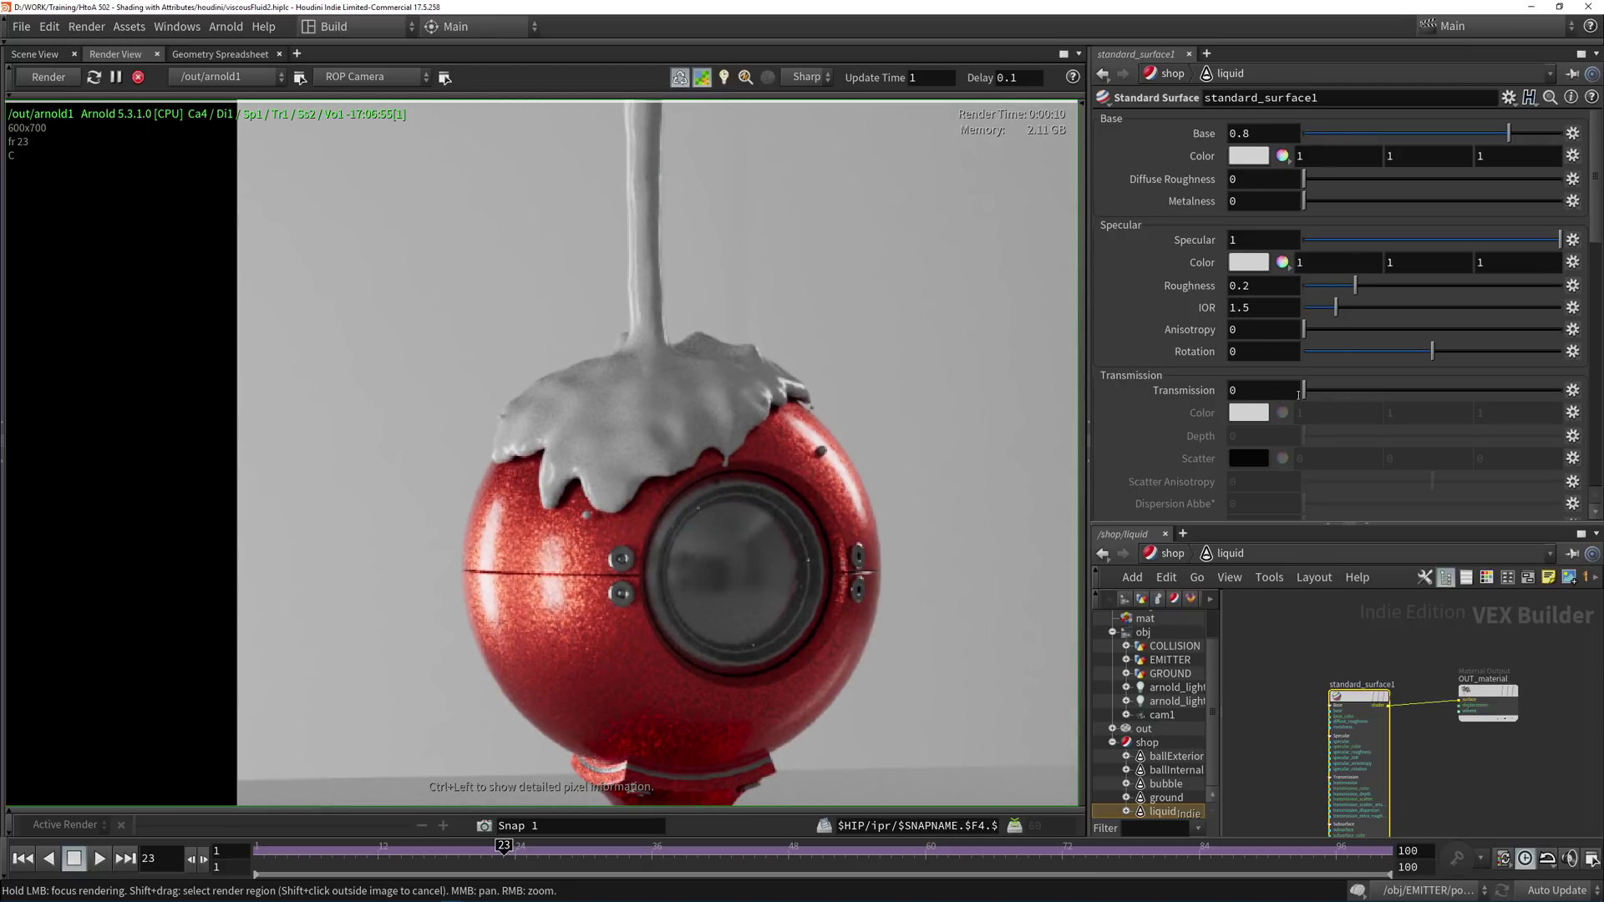
{"action": "left_click", "coordinate": [1298, 395]}
{"action": "type", "text": "1"}
{"action": "key", "text": "Return"}
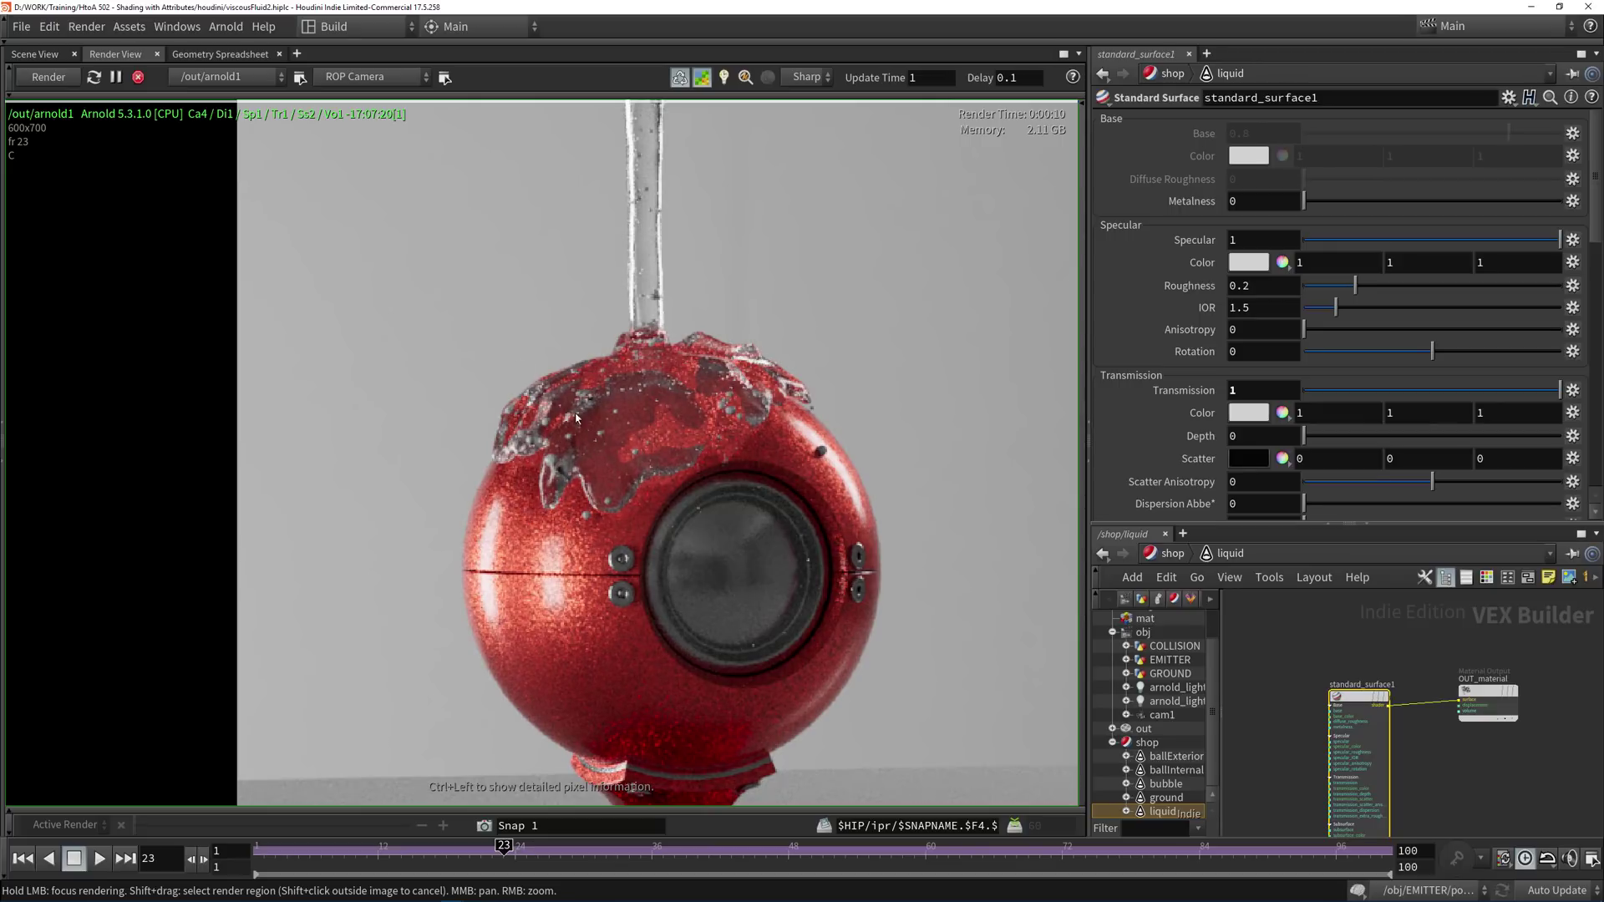
Restrict the render region to the fluid on top of the ball and set the liquid surface's transmission and base weight to 0.
{"action": "left_click_drag", "start_coordinate": [836, 299], "coordinate": [452, 516], "text": "shift"}
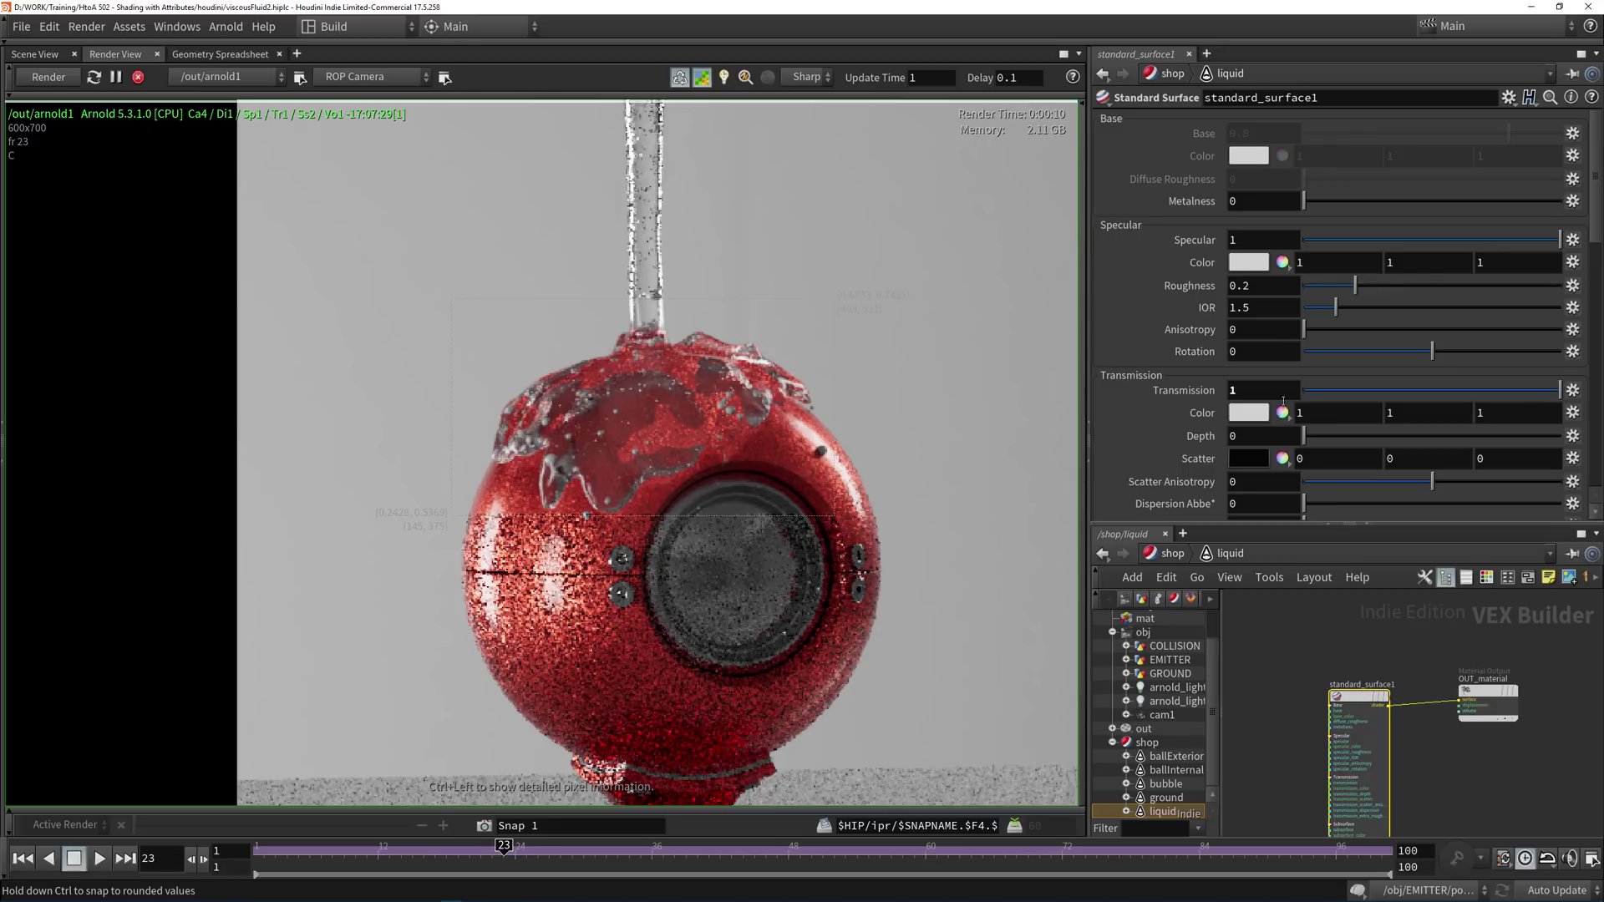
{"action": "type", "text": "0"}
{"action": "key", "text": "Return"}
{"action": "double_click", "coordinate": [1262, 133]}
{"action": "type", "text": "0"}
{"action": "key", "text": "Return"}
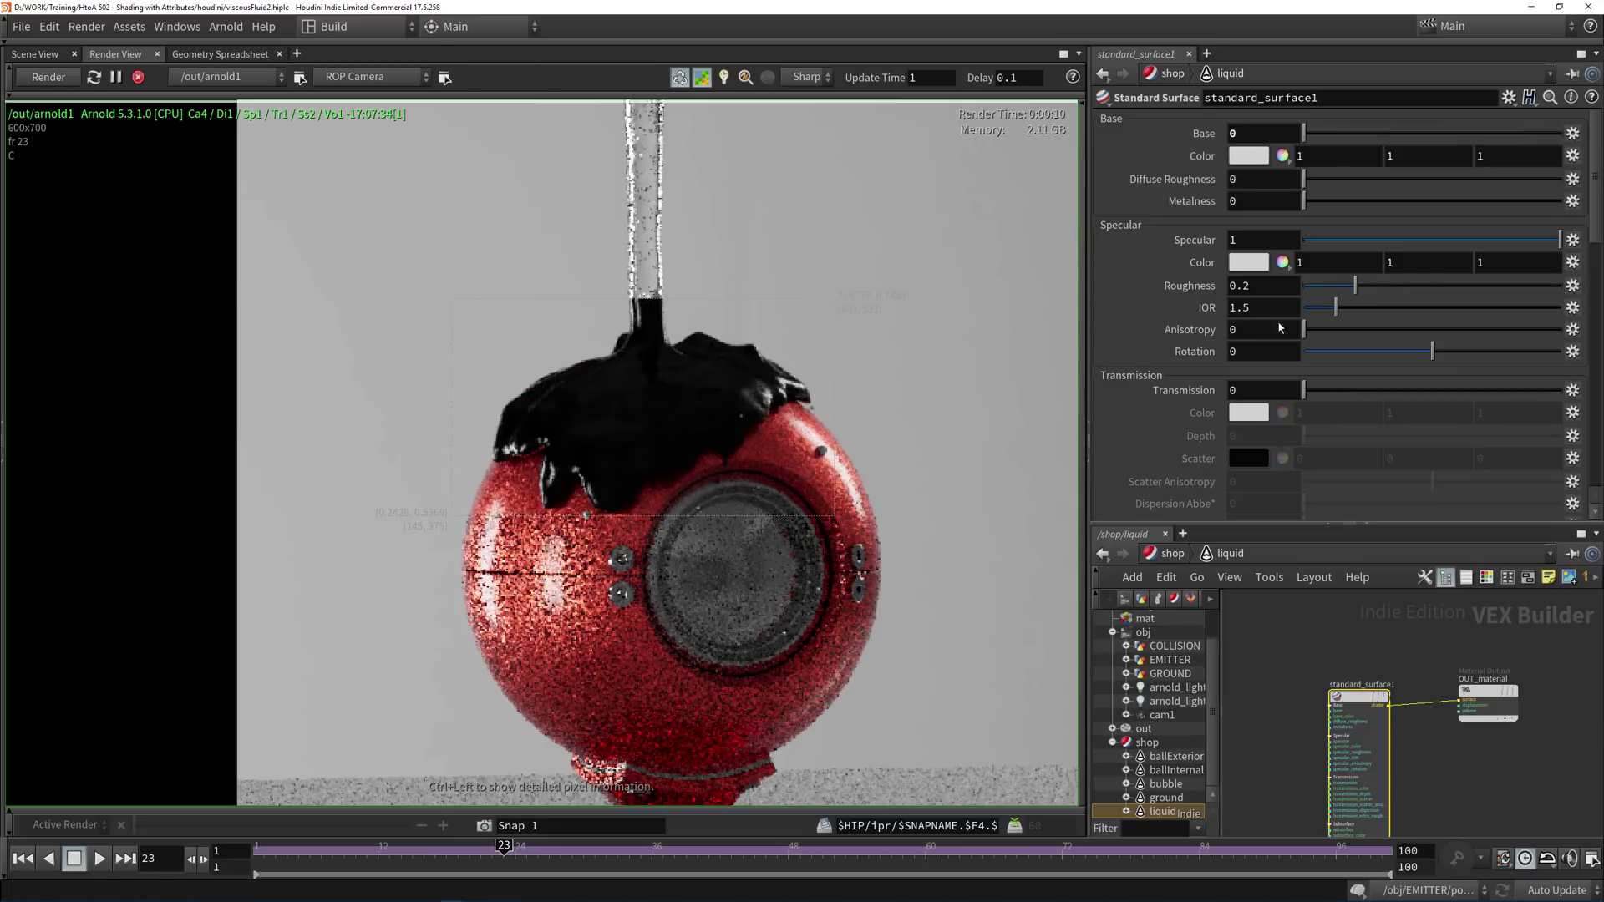
Set the liquid surface's transmission to 1 and its IOR to 1.4.
{"action": "left_click_drag", "start_coordinate": [1305, 390], "coordinate": [1562, 390]}
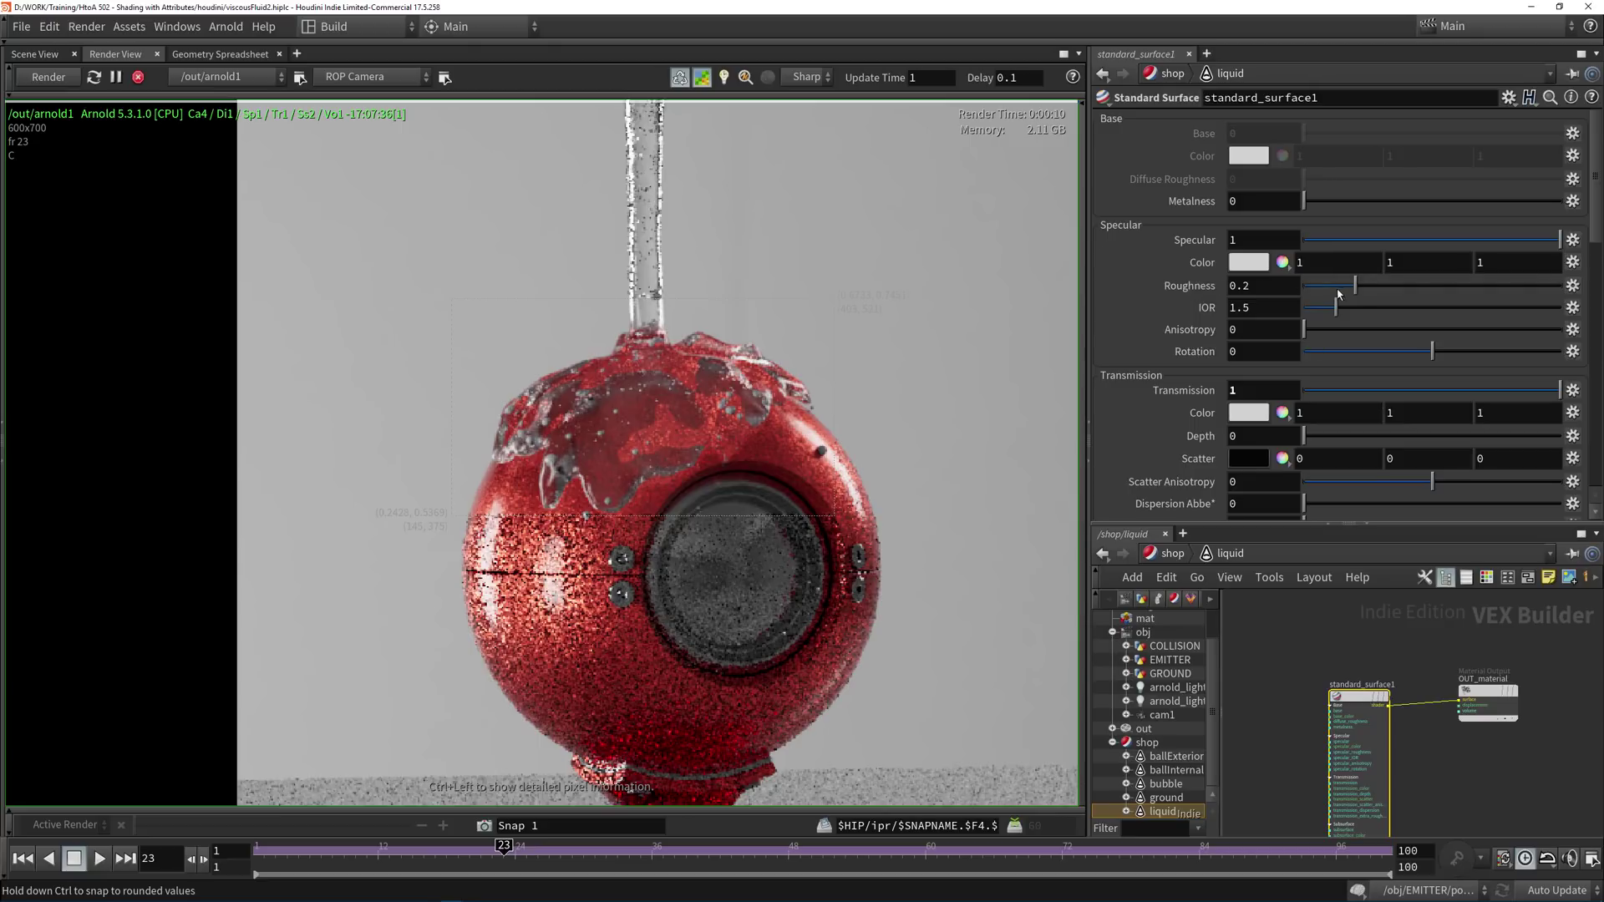
{"action": "left_click_drag", "start_coordinate": [1242, 309], "coordinate": [1265, 309]}
{"action": "type", "text": "4"}
{"action": "key", "text": "Return"}
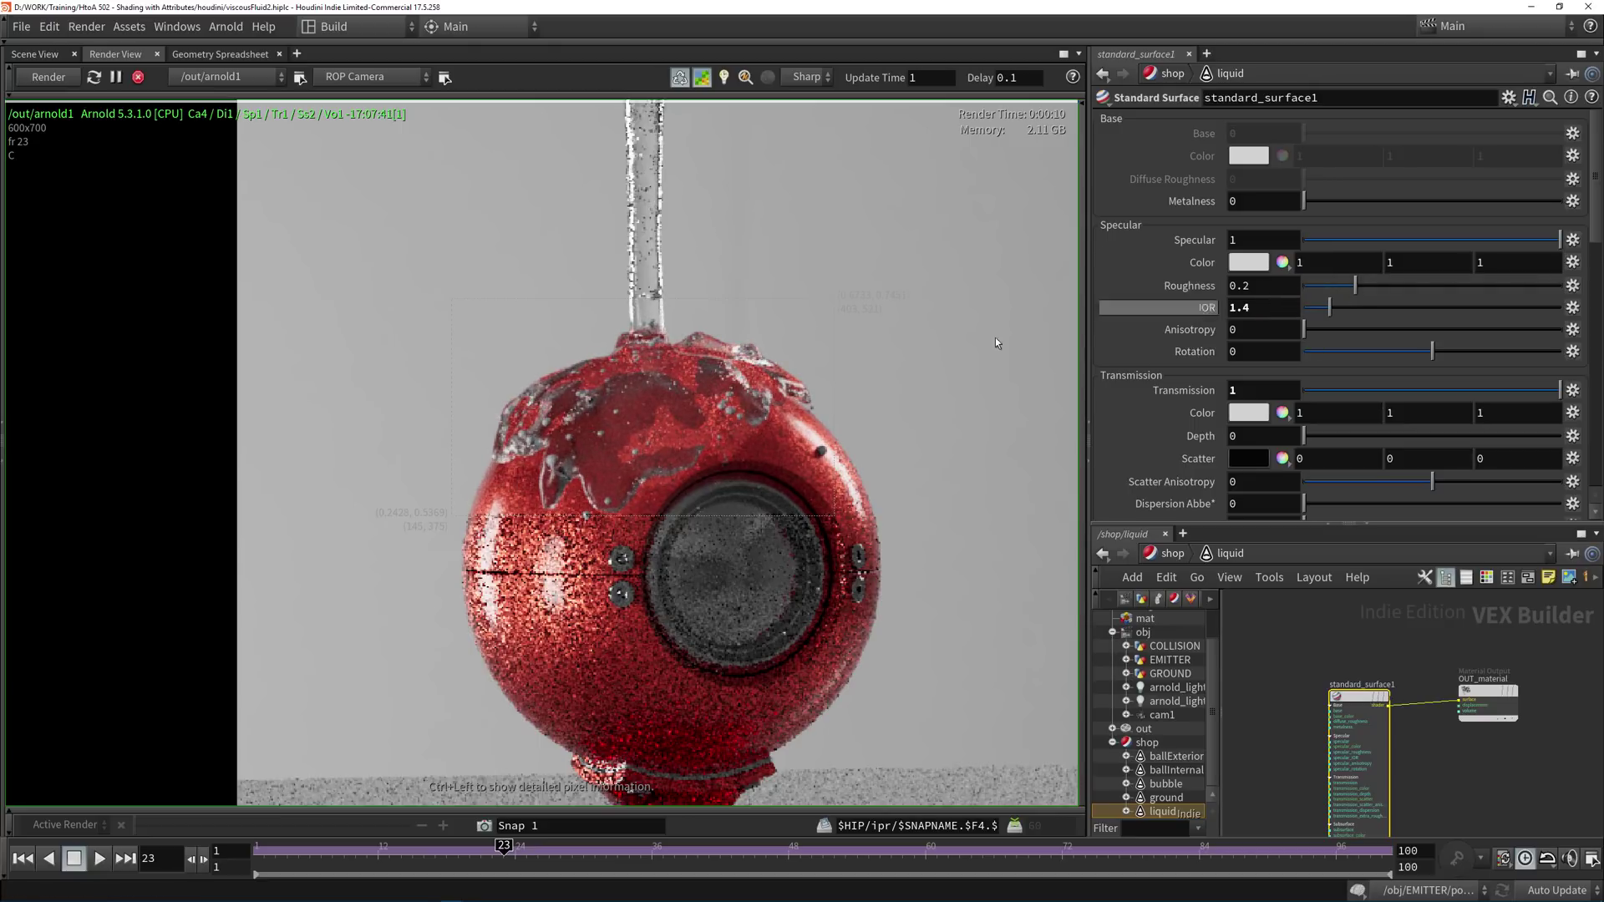
{"action": "scroll", "coordinate": [704, 278], "scroll_direction": "down", "scroll_amount": 3}
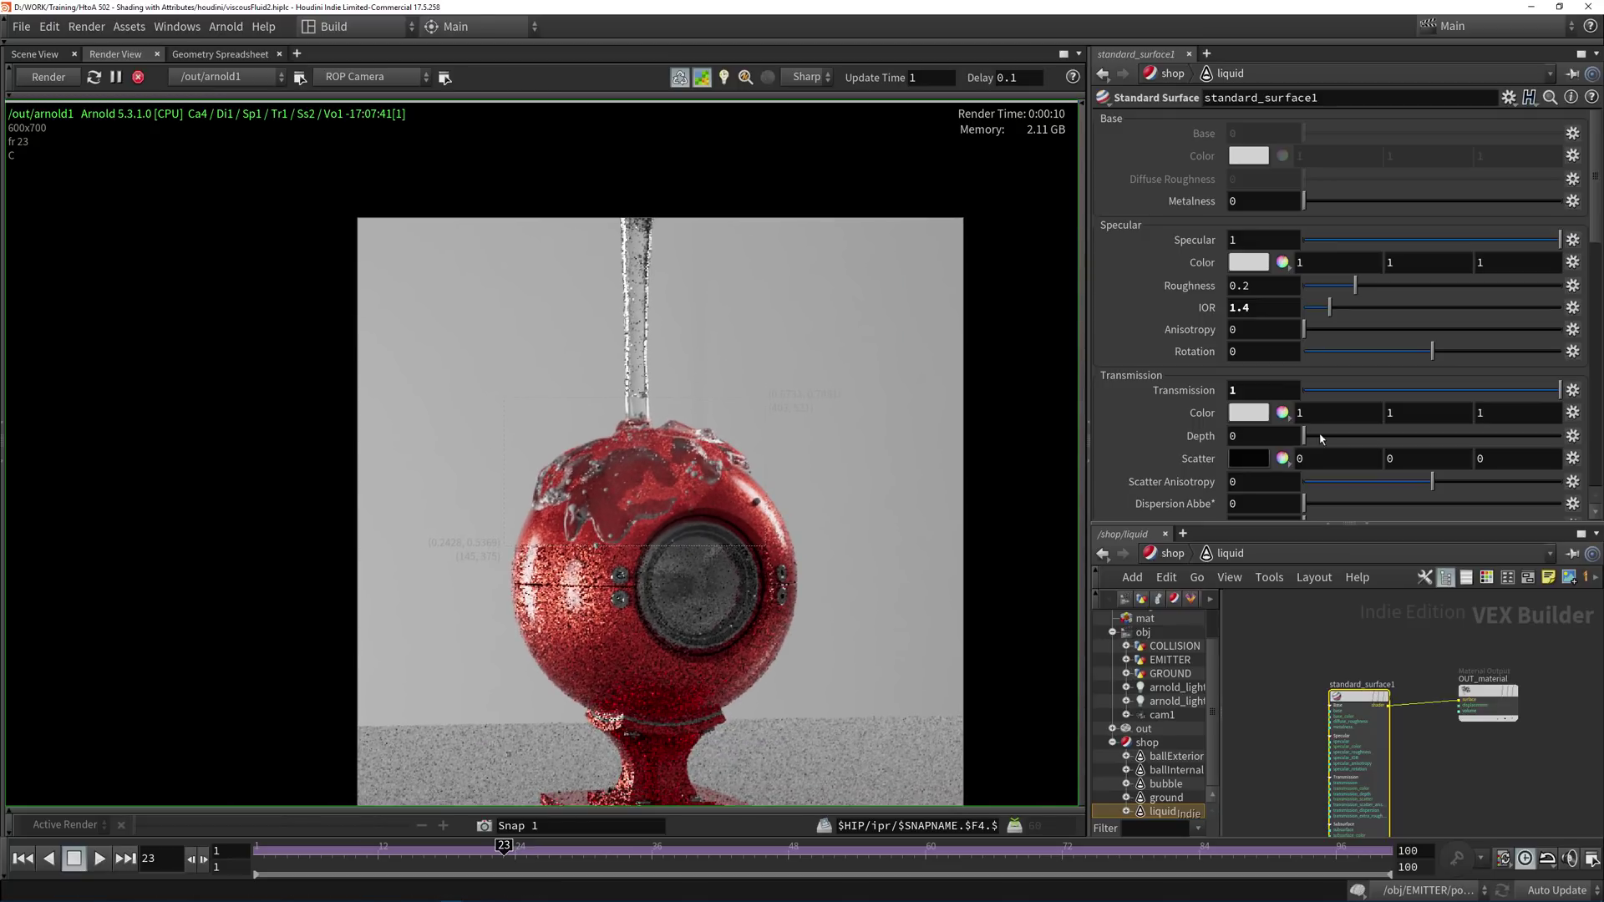
Give the liquid a light blue transmission color with hue 227, saturation 0.5 and value 1.
{"action": "scroll", "coordinate": [1158, 456], "scroll_direction": "down", "scroll_amount": 1}
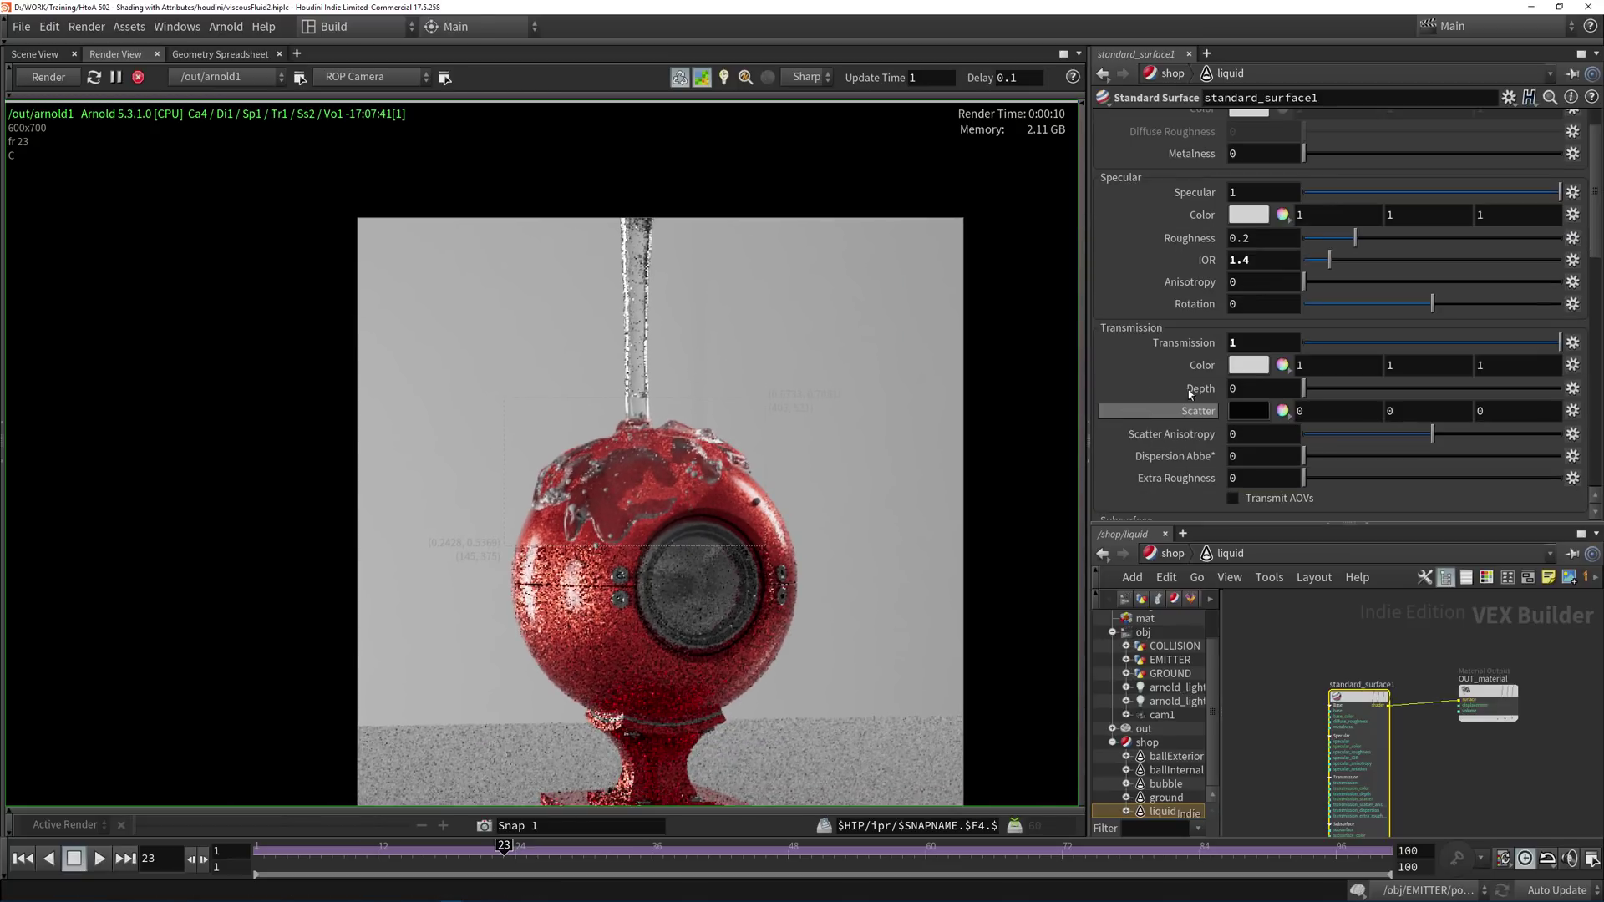
{"action": "left_click", "coordinate": [1283, 369]}
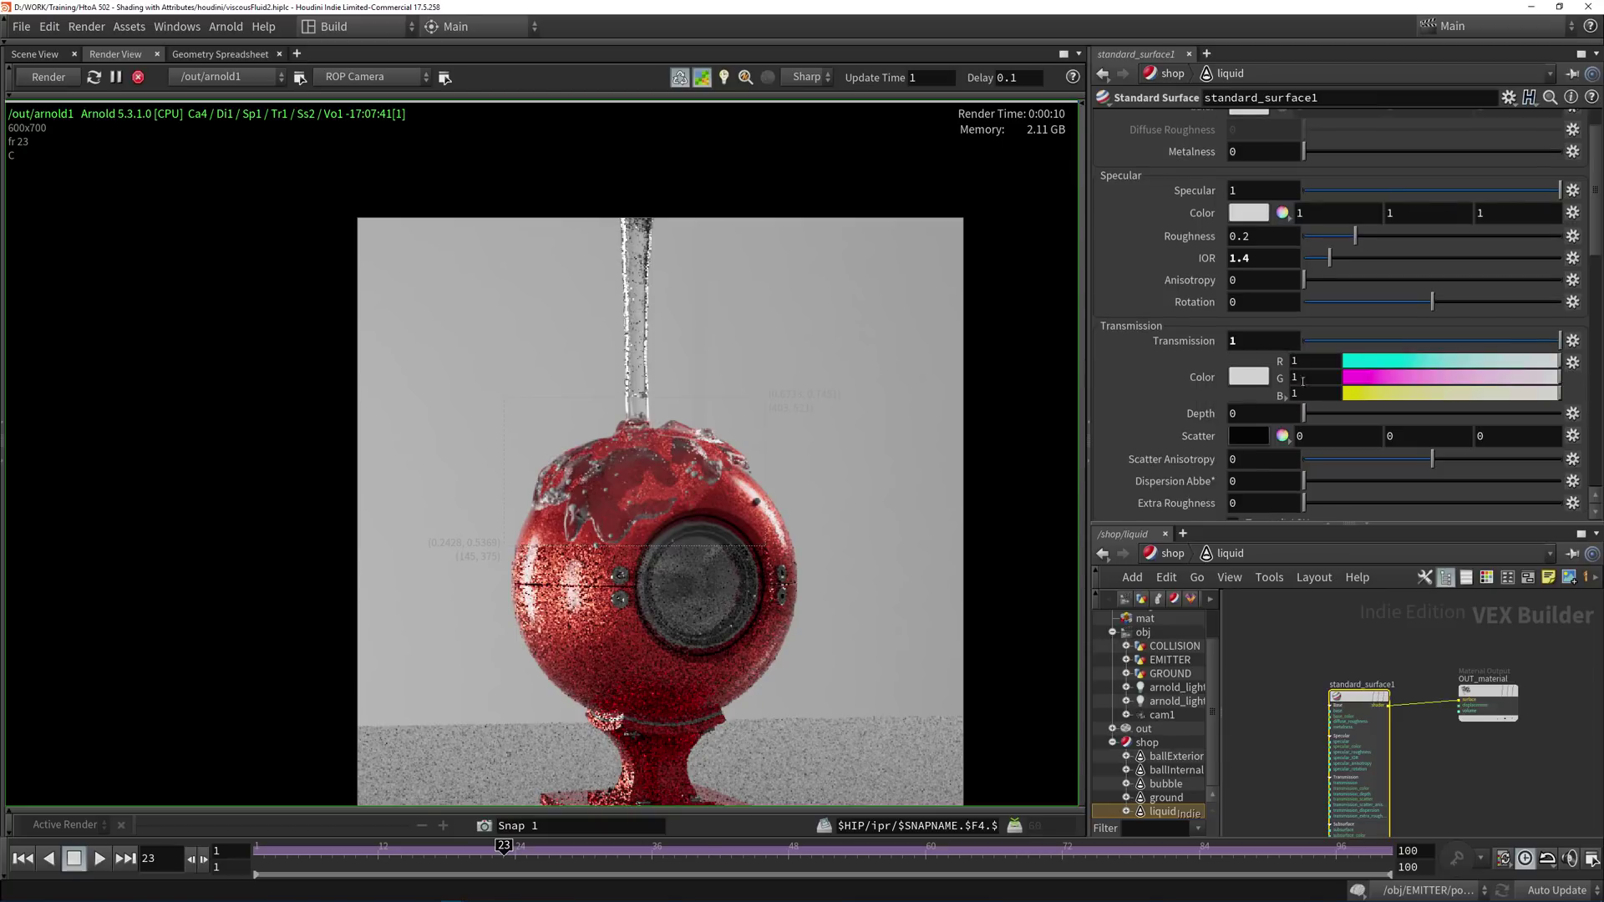
{"action": "left_click", "coordinate": [1280, 378]}
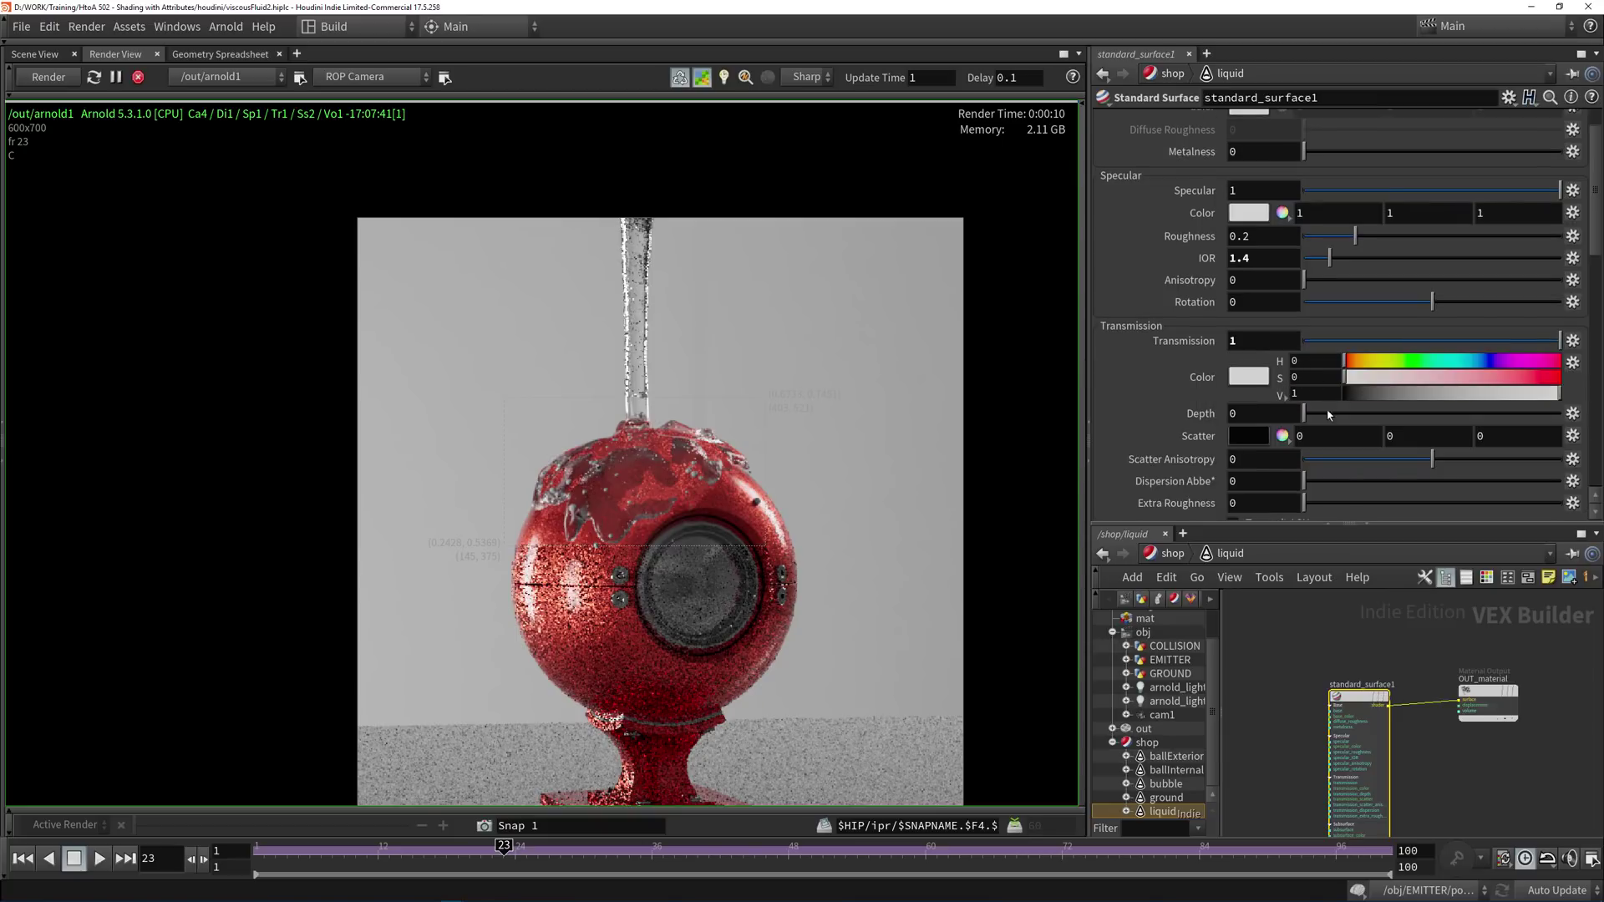
{"action": "left_click_drag", "start_coordinate": [1465, 366], "coordinate": [1561, 392]}
{"action": "left_click", "coordinate": [1434, 392]}
{"action": "left_click", "coordinate": [1430, 378]}
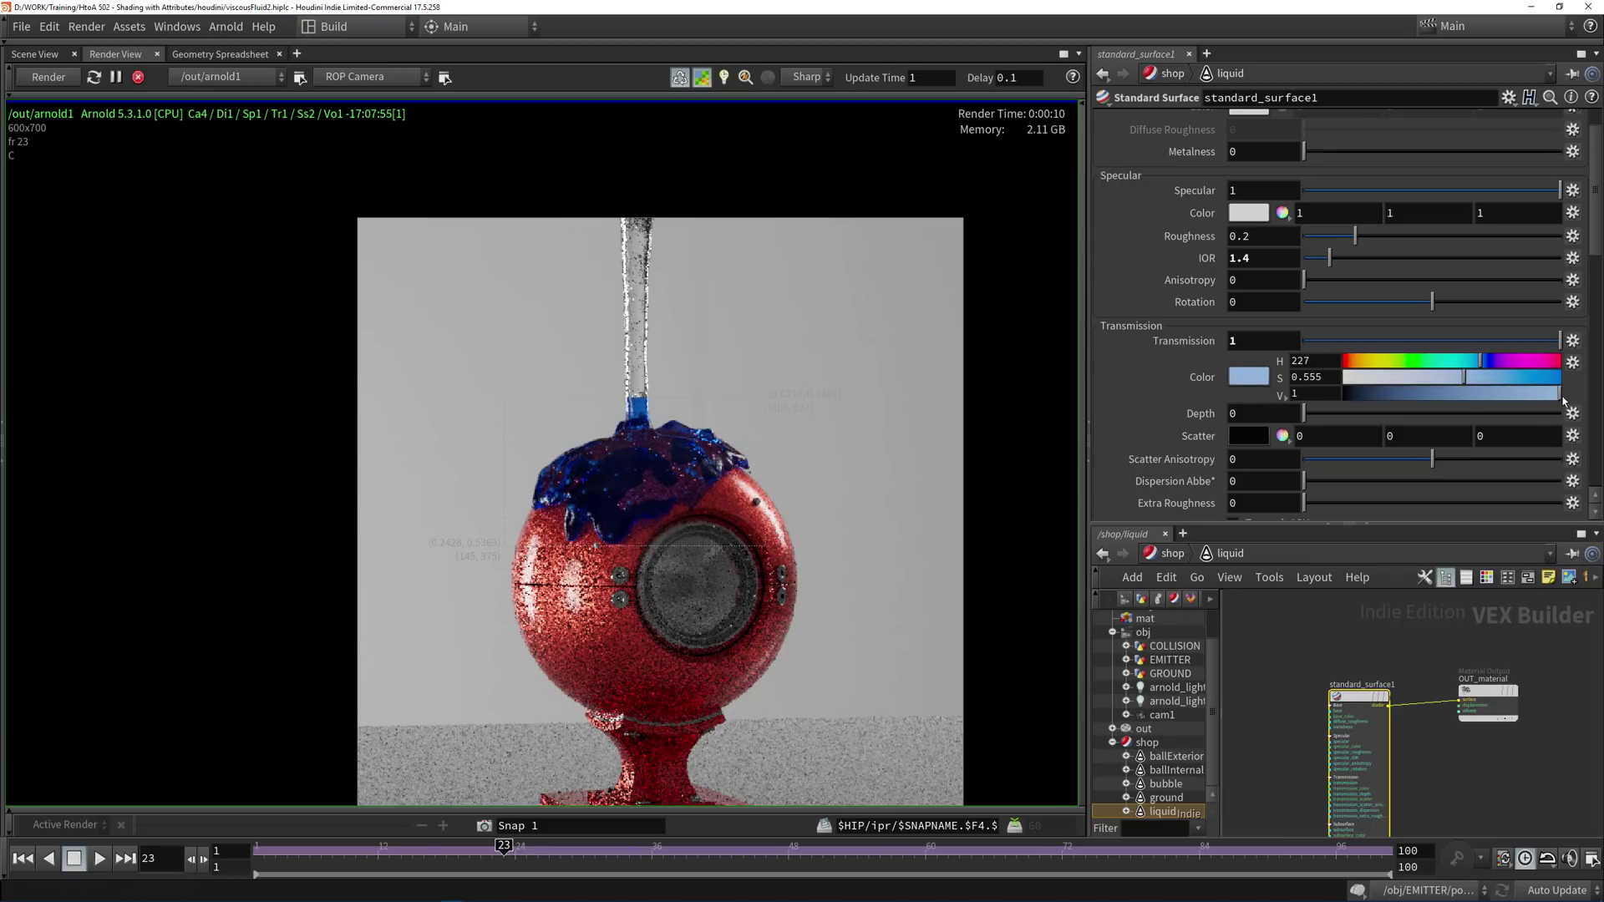
{"action": "left_click_drag", "start_coordinate": [1467, 376], "coordinate": [1444, 378]}
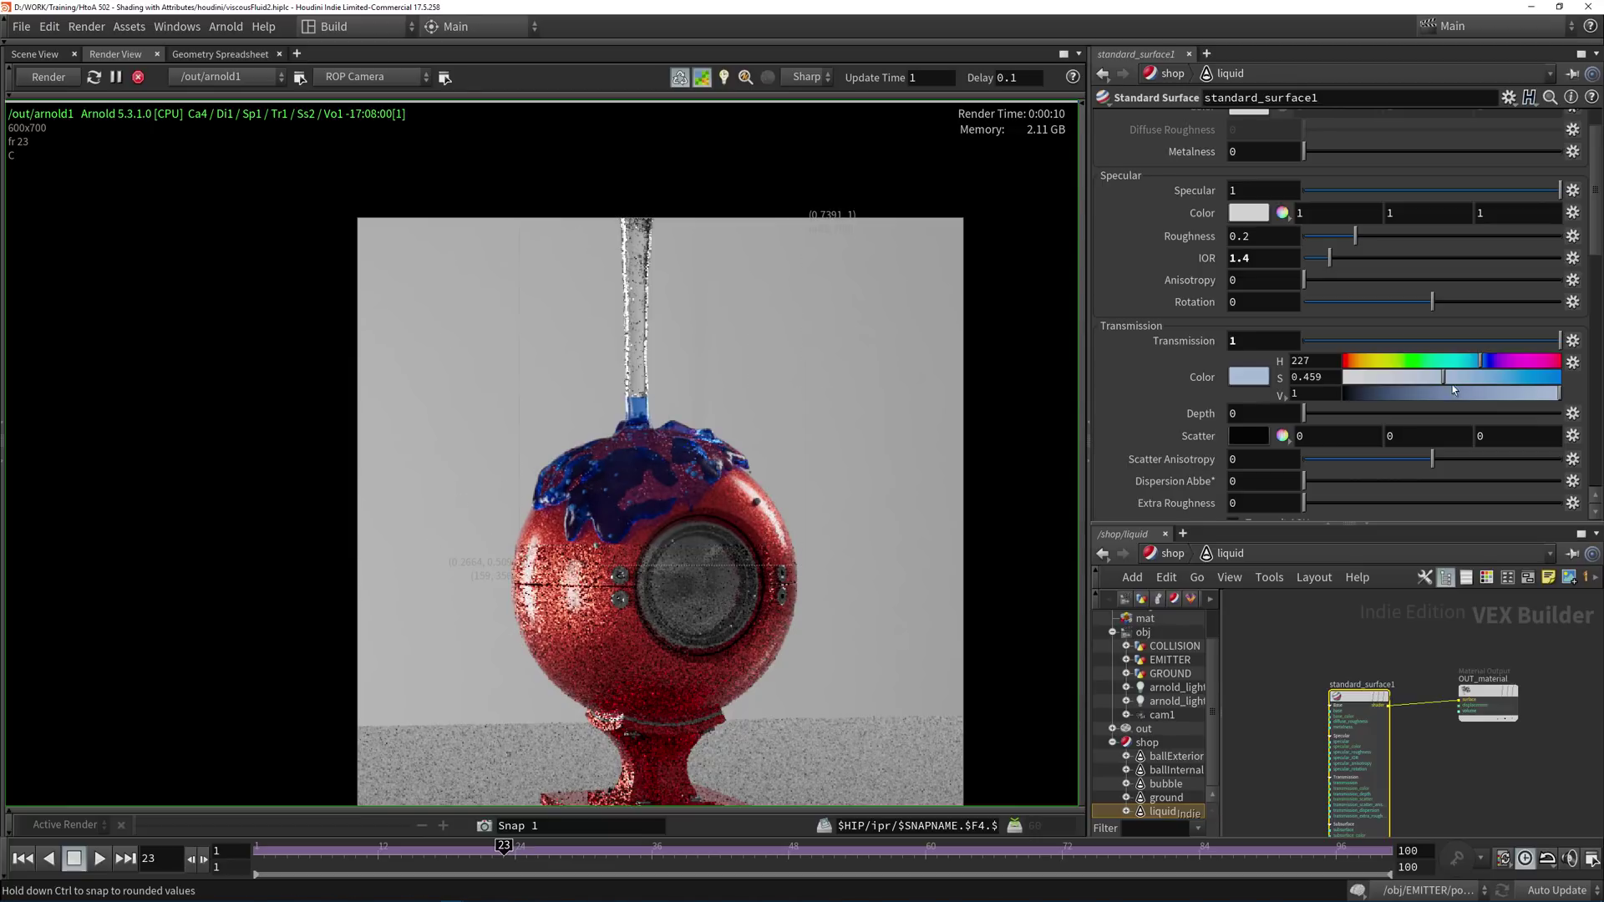
{"action": "mouse_move", "coordinate": [1452, 384]}
{"action": "left_mouse_down"}
{"action": "mouse_move", "coordinate": [1427, 383]}
{"action": "mouse_move", "coordinate": [1456, 379]}
{"action": "left_mouse_up"}
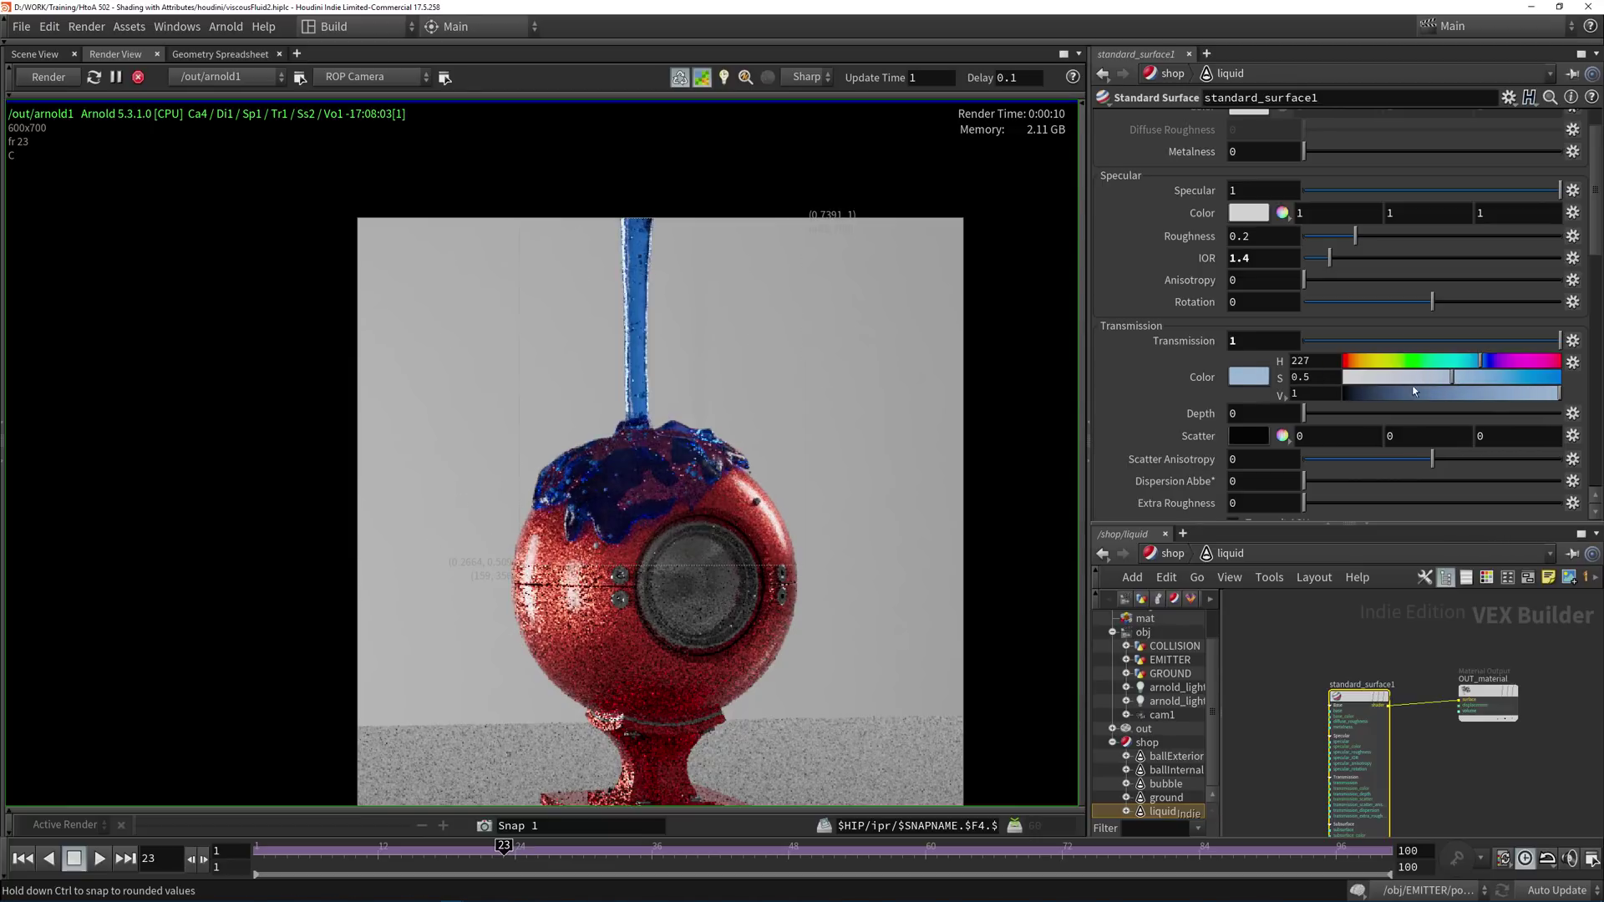
Try a transmission depth of 0.22 on the liquid and reduce it to 0.05.
{"action": "left_click_drag", "start_coordinate": [1311, 420], "coordinate": [1313, 423]}
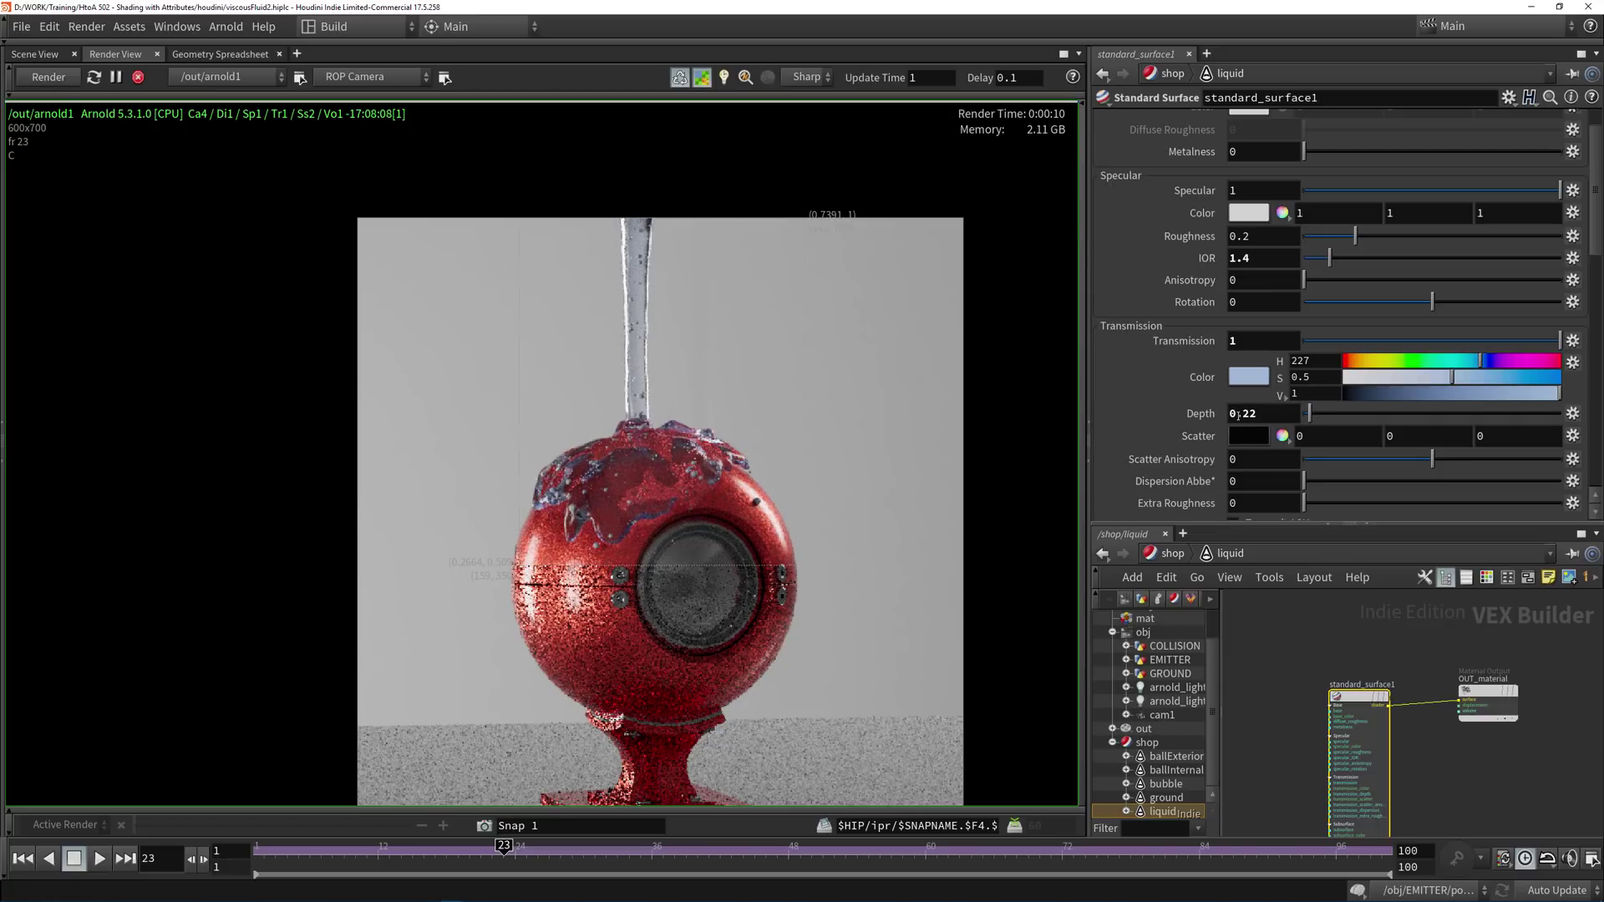
{"action": "left_click_drag", "start_coordinate": [1263, 416], "coordinate": [1272, 416]}
{"action": "type", "text": "0.05"}
{"action": "key", "text": "Return"}
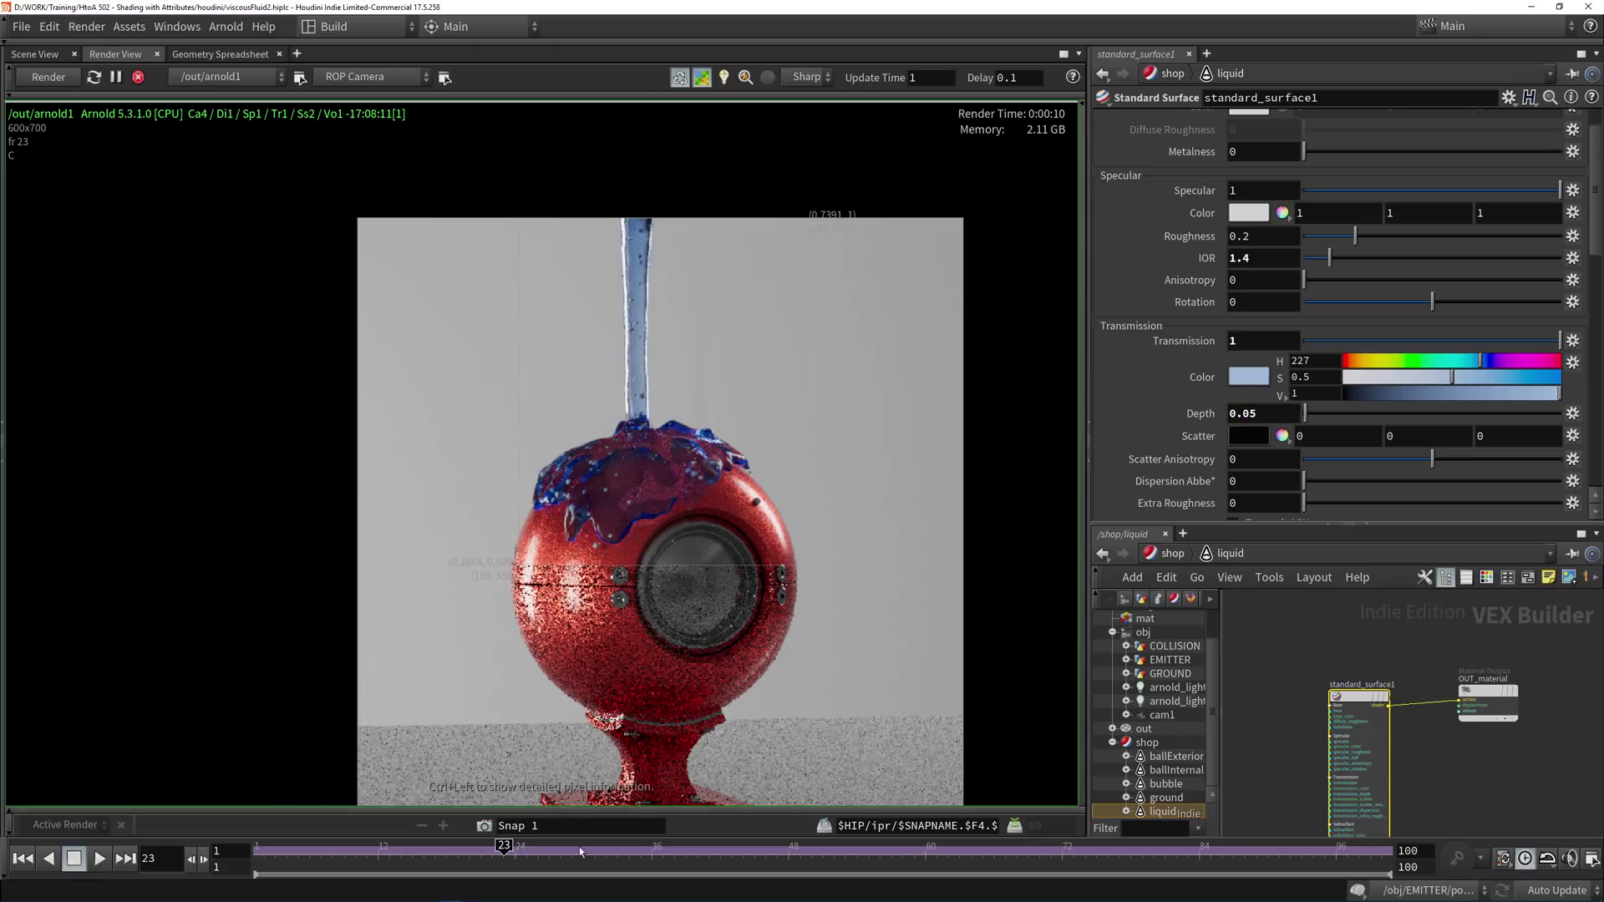
Go to frame 61, try a transmission depth of 0.08 and return it to 0.05.
{"action": "left_click", "coordinate": [937, 847]}
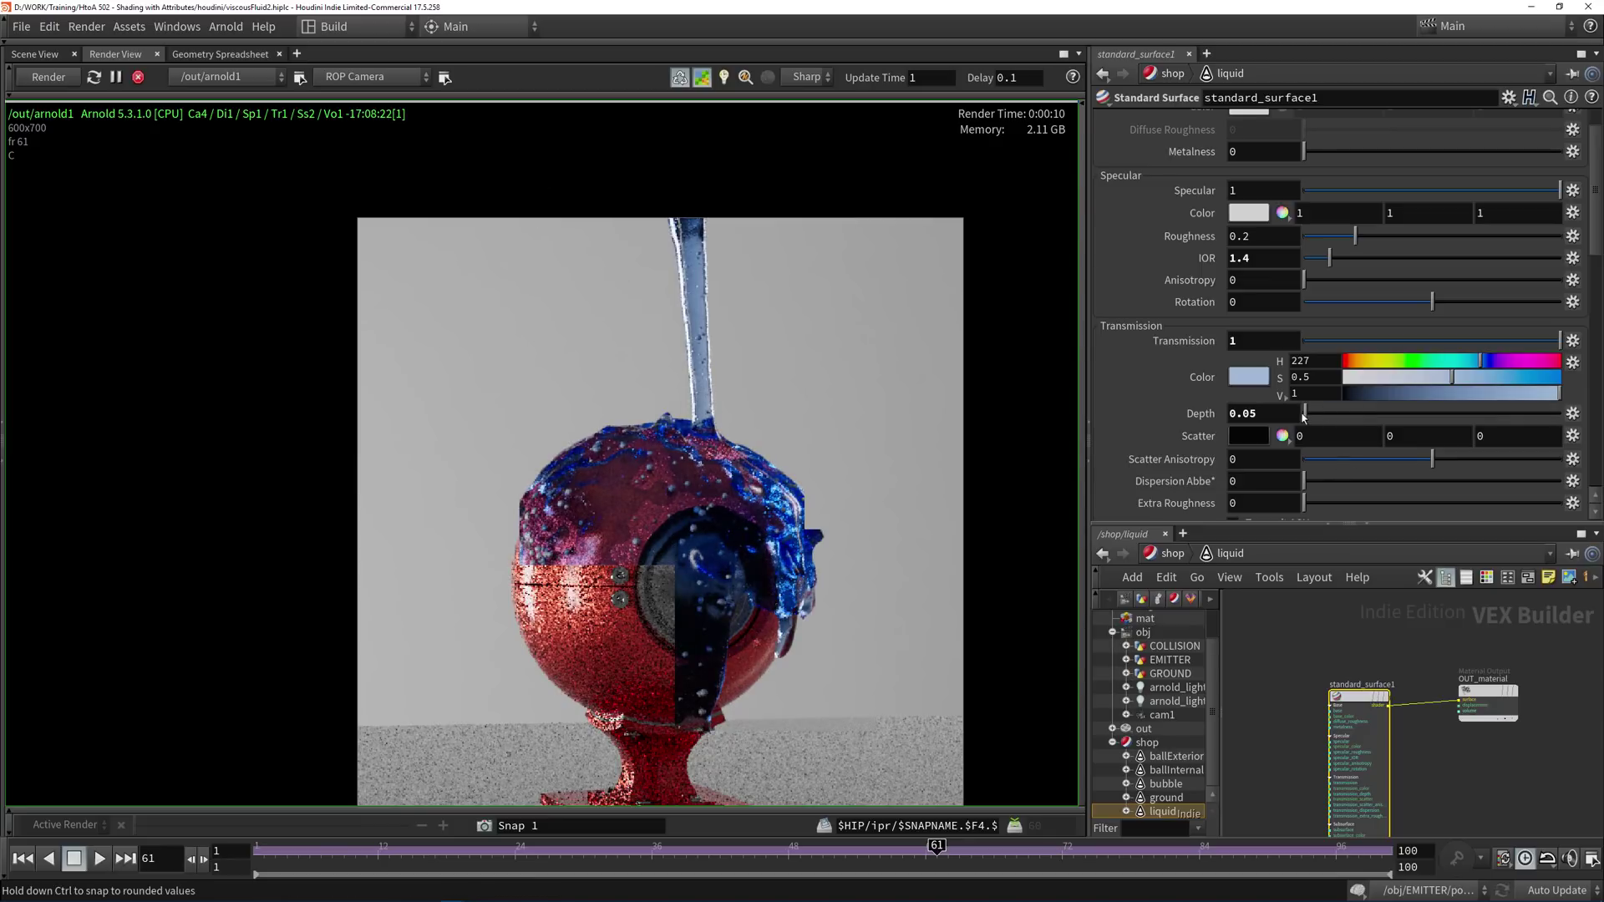
{"action": "scroll", "coordinate": [892, 553], "scroll_direction": "down", "scroll_amount": 3}
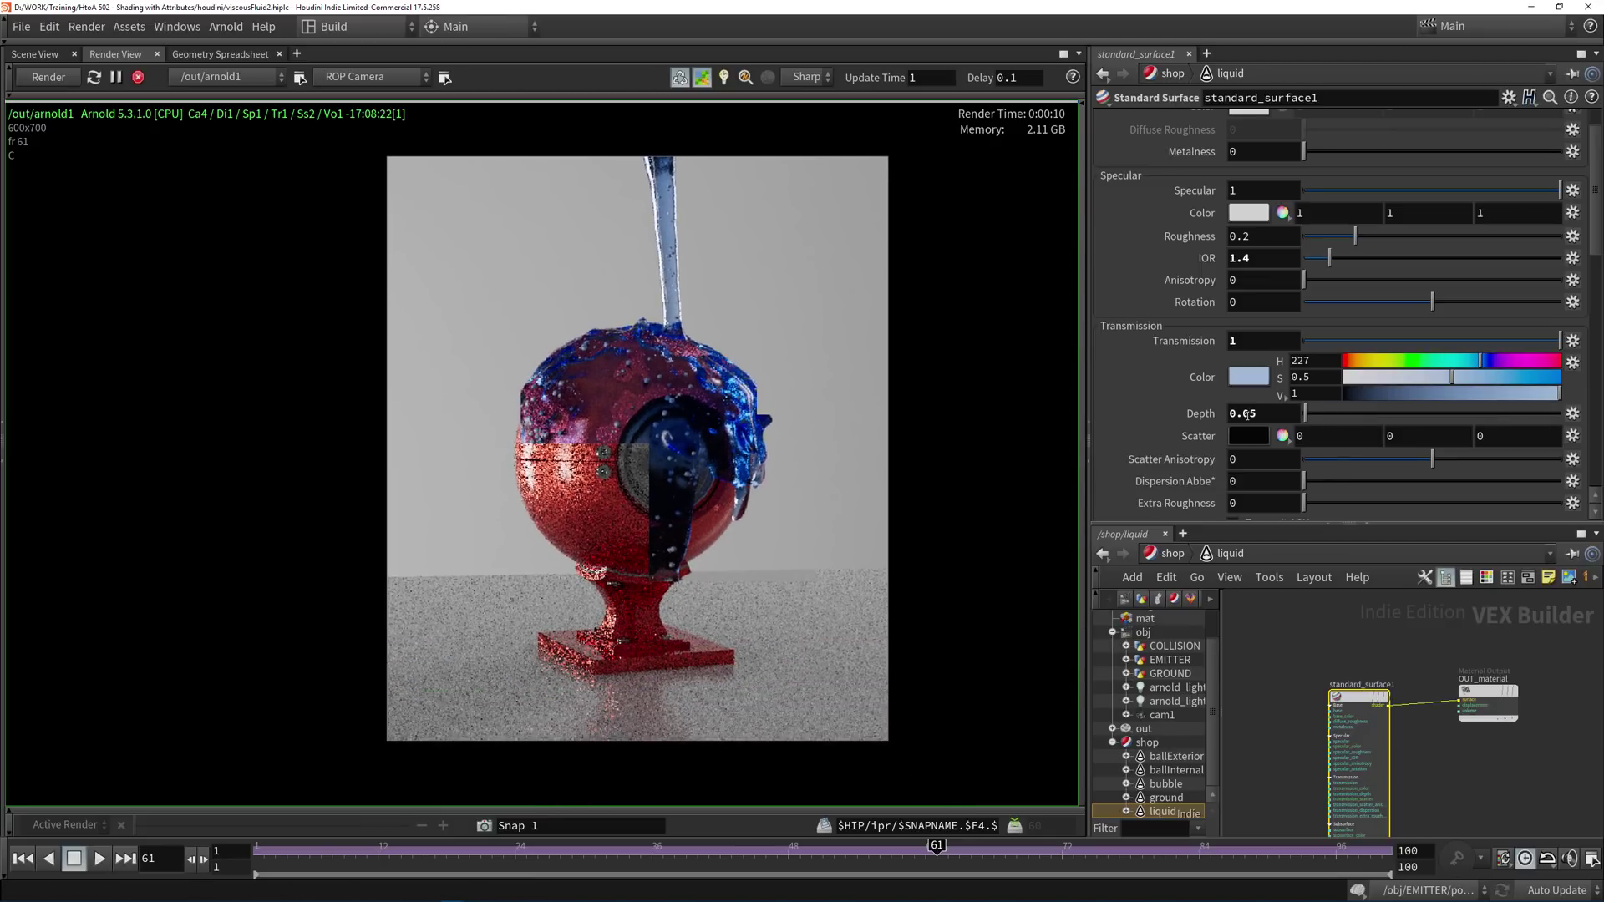
{"action": "double_click", "coordinate": [1246, 416]}
{"action": "type", "text": "0.08"}
{"action": "key", "text": "Return"}
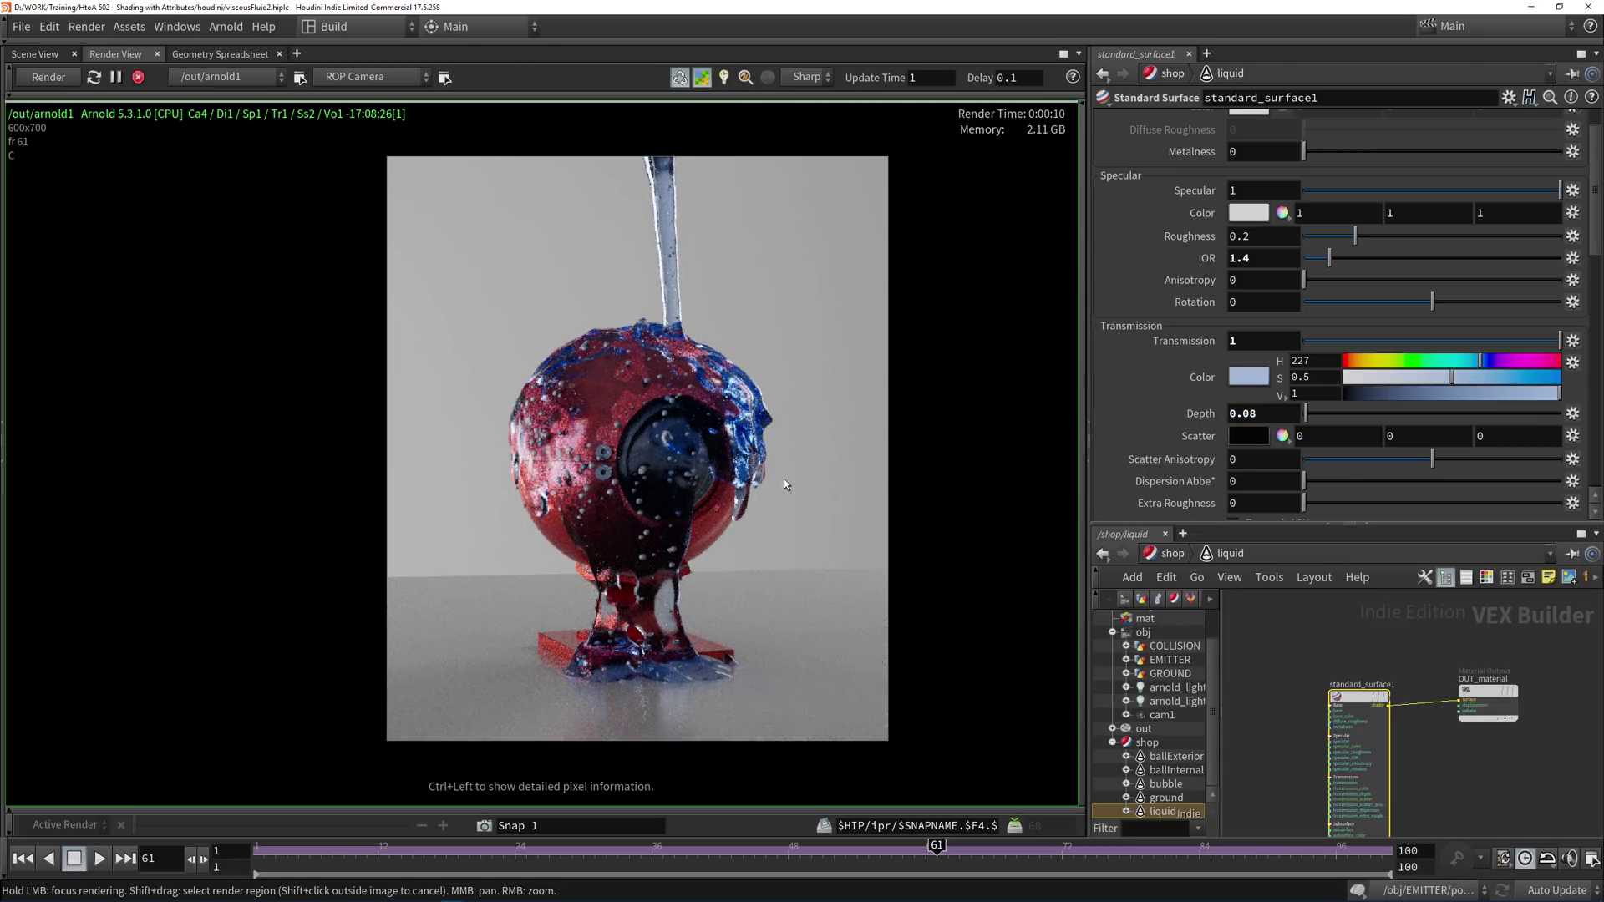
{"action": "left_click", "coordinate": [1272, 416]}
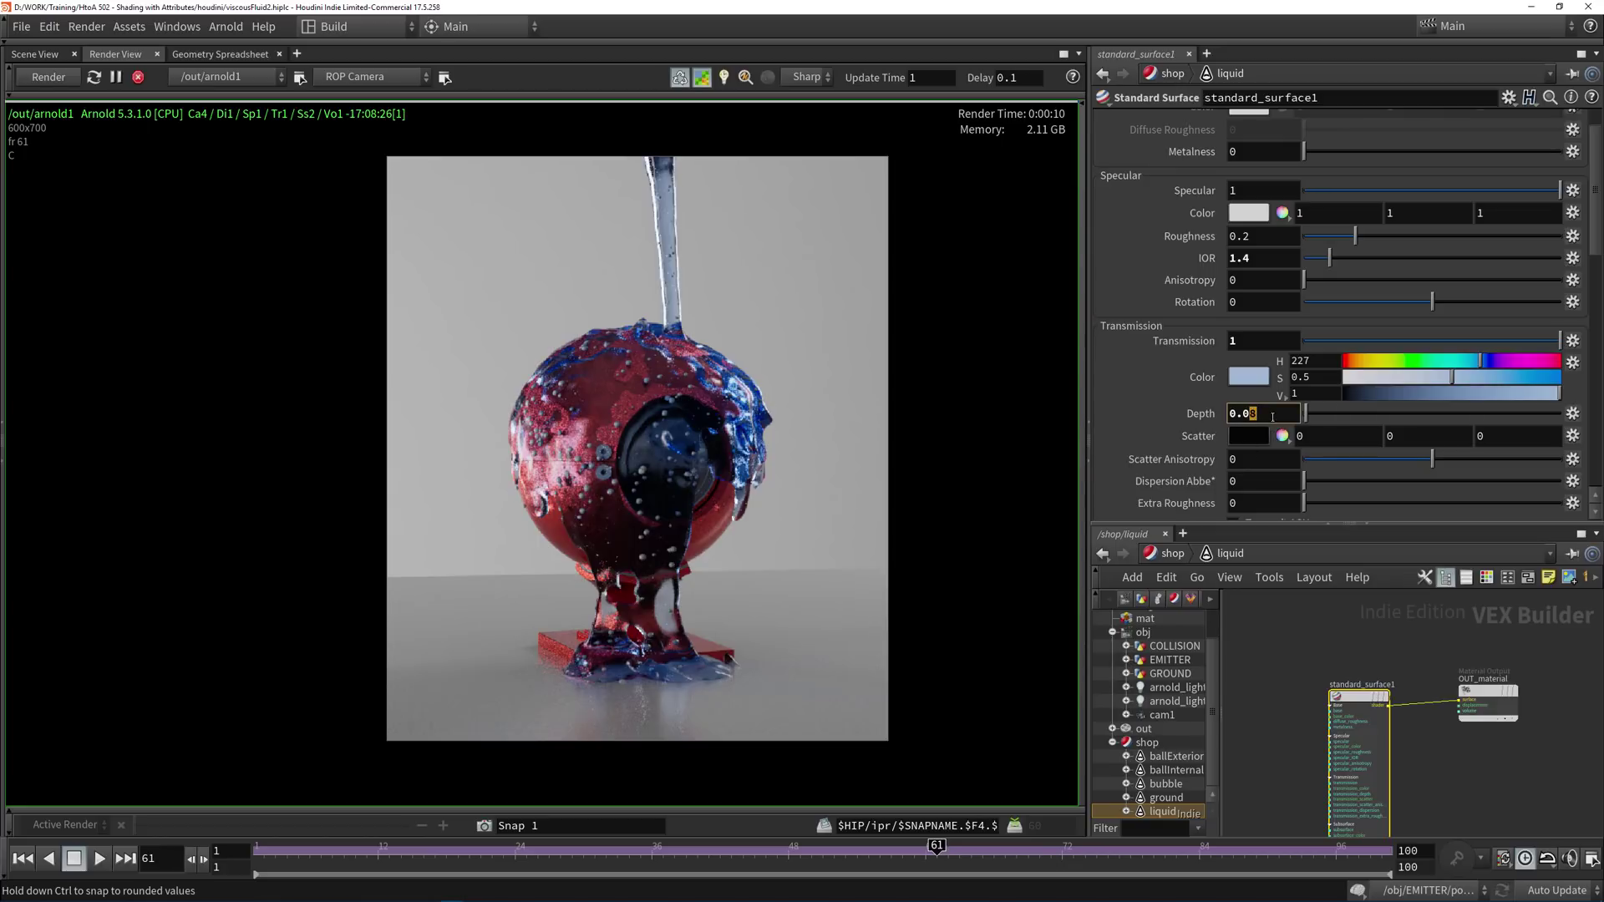
{"action": "type", "text": "5"}
{"action": "key", "text": "Return"}
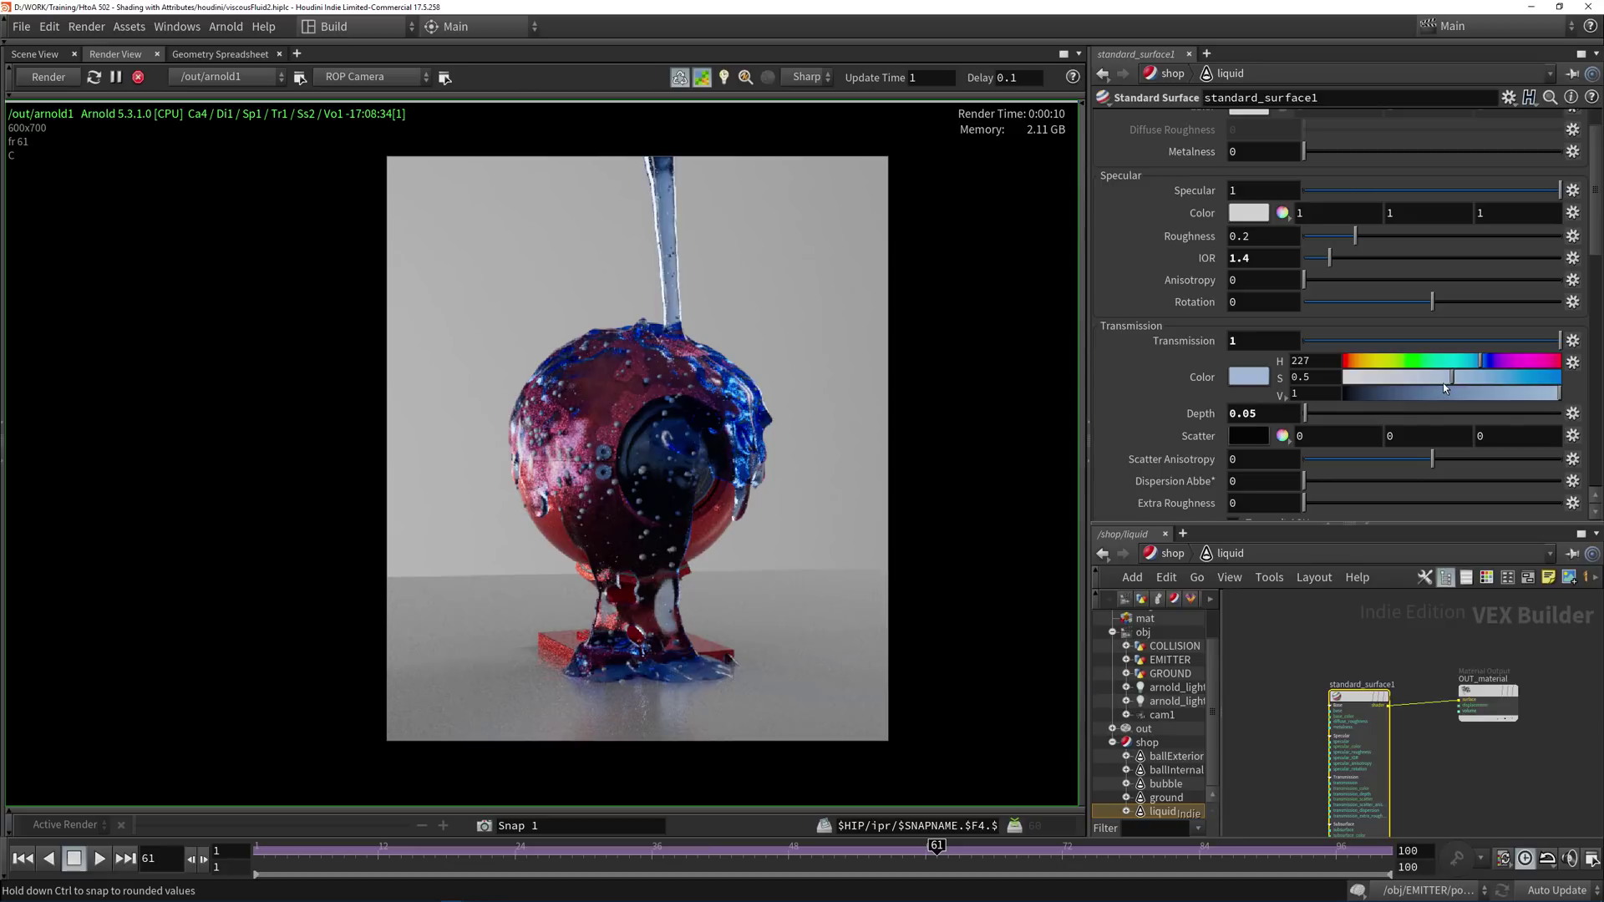
Lower the transmission color's saturation to 0.299 and set the liquid's transmission depth to 0.03.
{"action": "left_click_drag", "start_coordinate": [1464, 383], "coordinate": [1409, 382]}
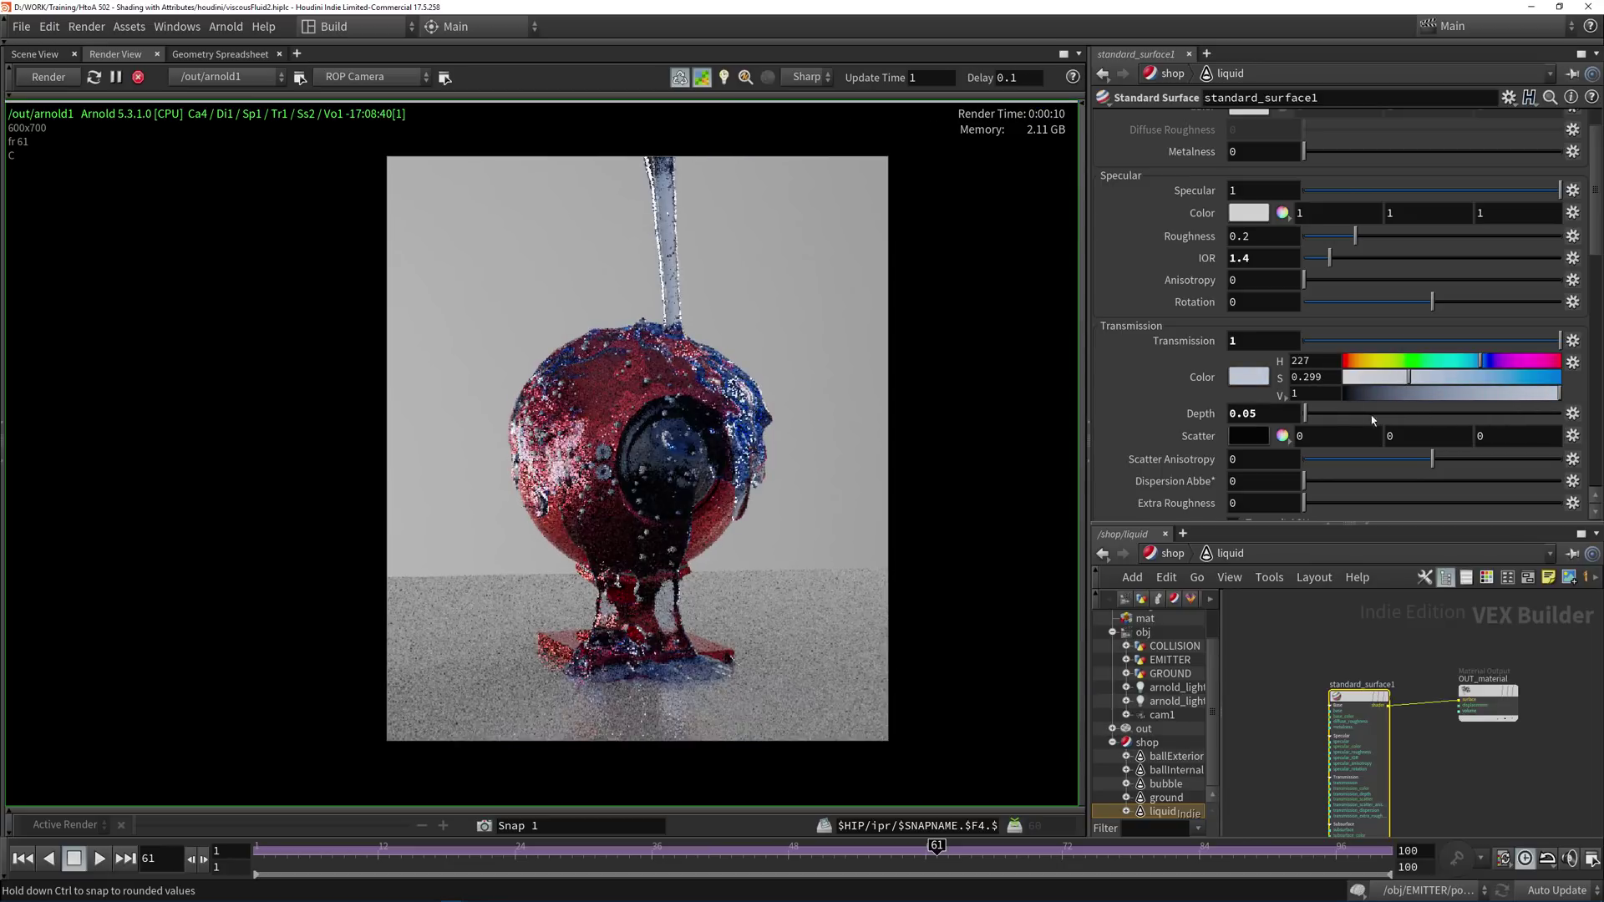
{"action": "double_click", "coordinate": [1243, 413]}
{"action": "type", "text": "0.03"}
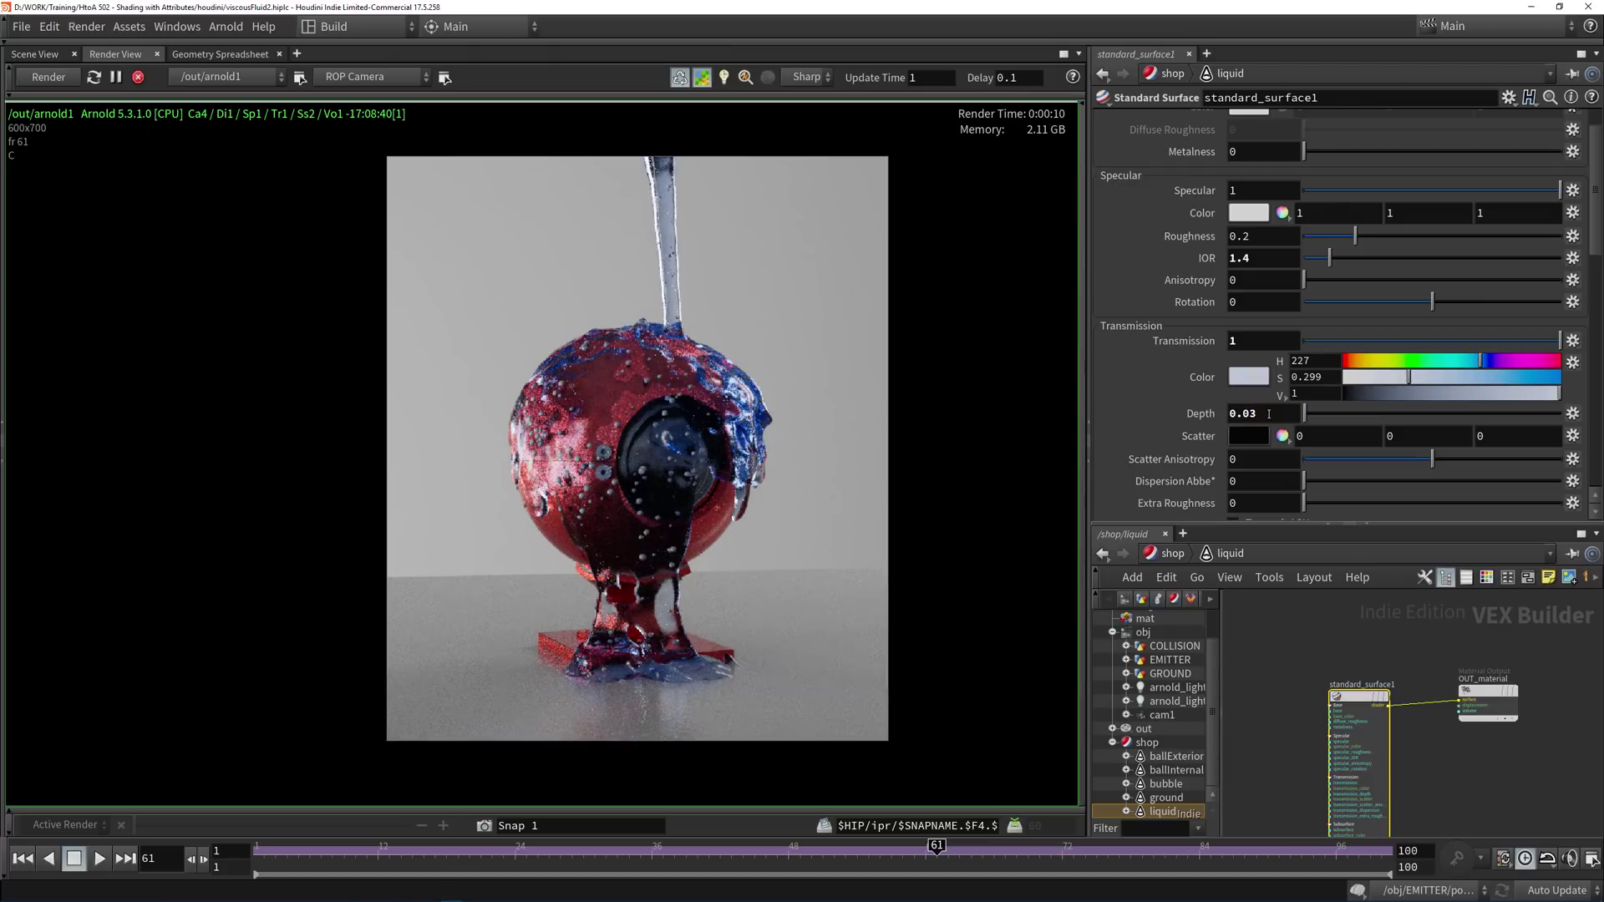
{"action": "key", "text": "Return"}
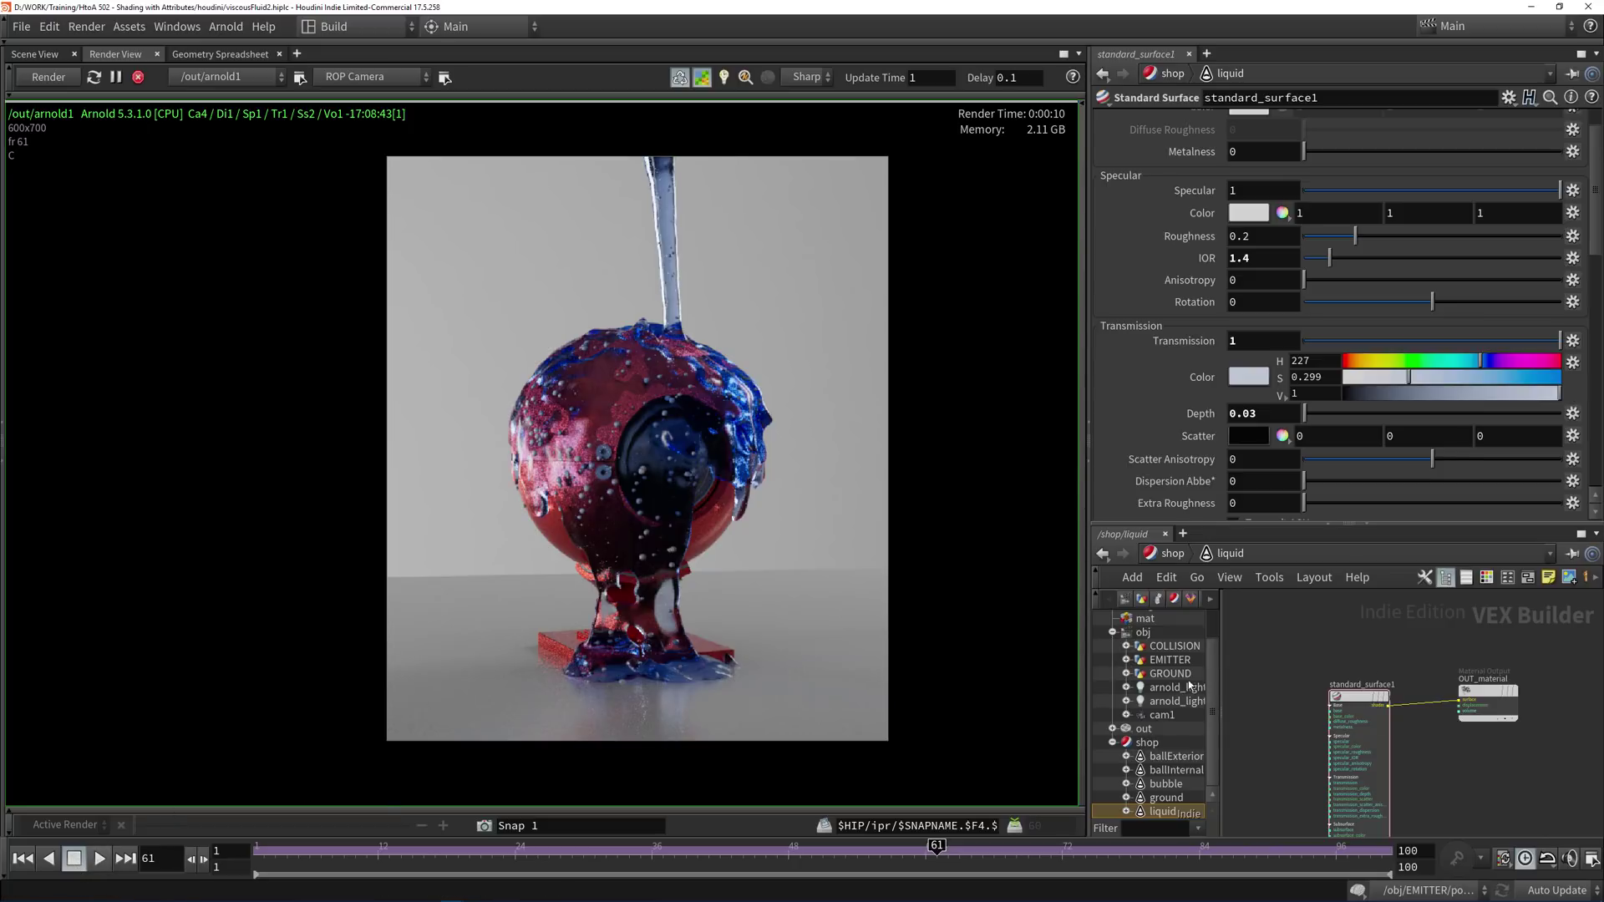
Show the ball and fluid in the 3D scene and open the COLLISION geometry network.
{"action": "left_click", "coordinate": [1179, 648]}
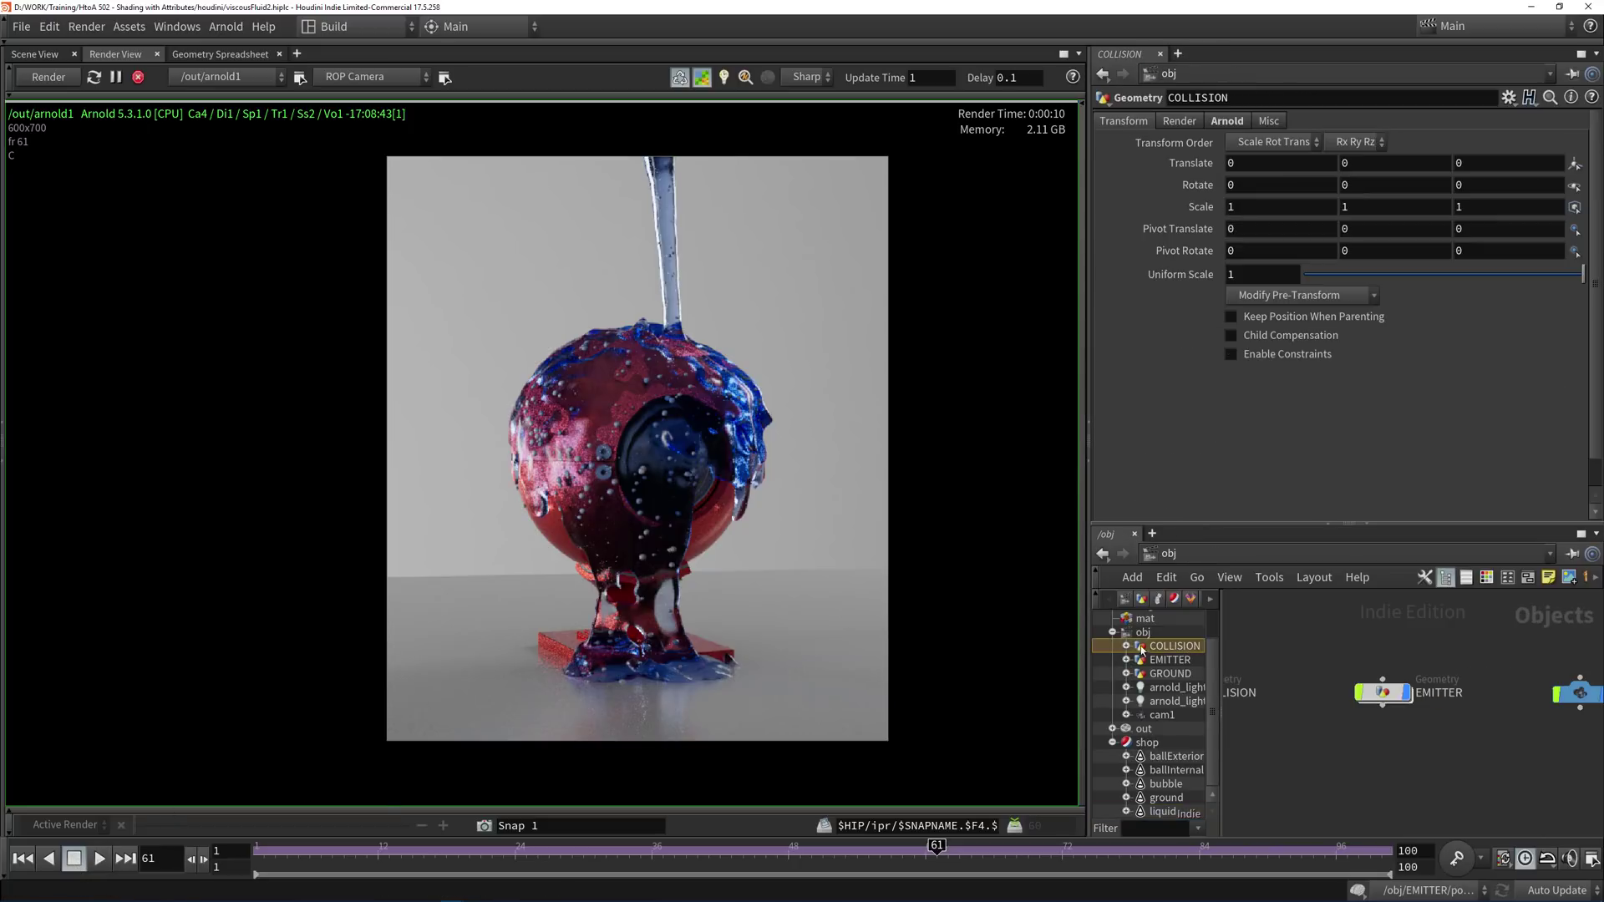
{"action": "scroll", "coordinate": [1364, 728], "scroll_direction": "down", "scroll_amount": 3}
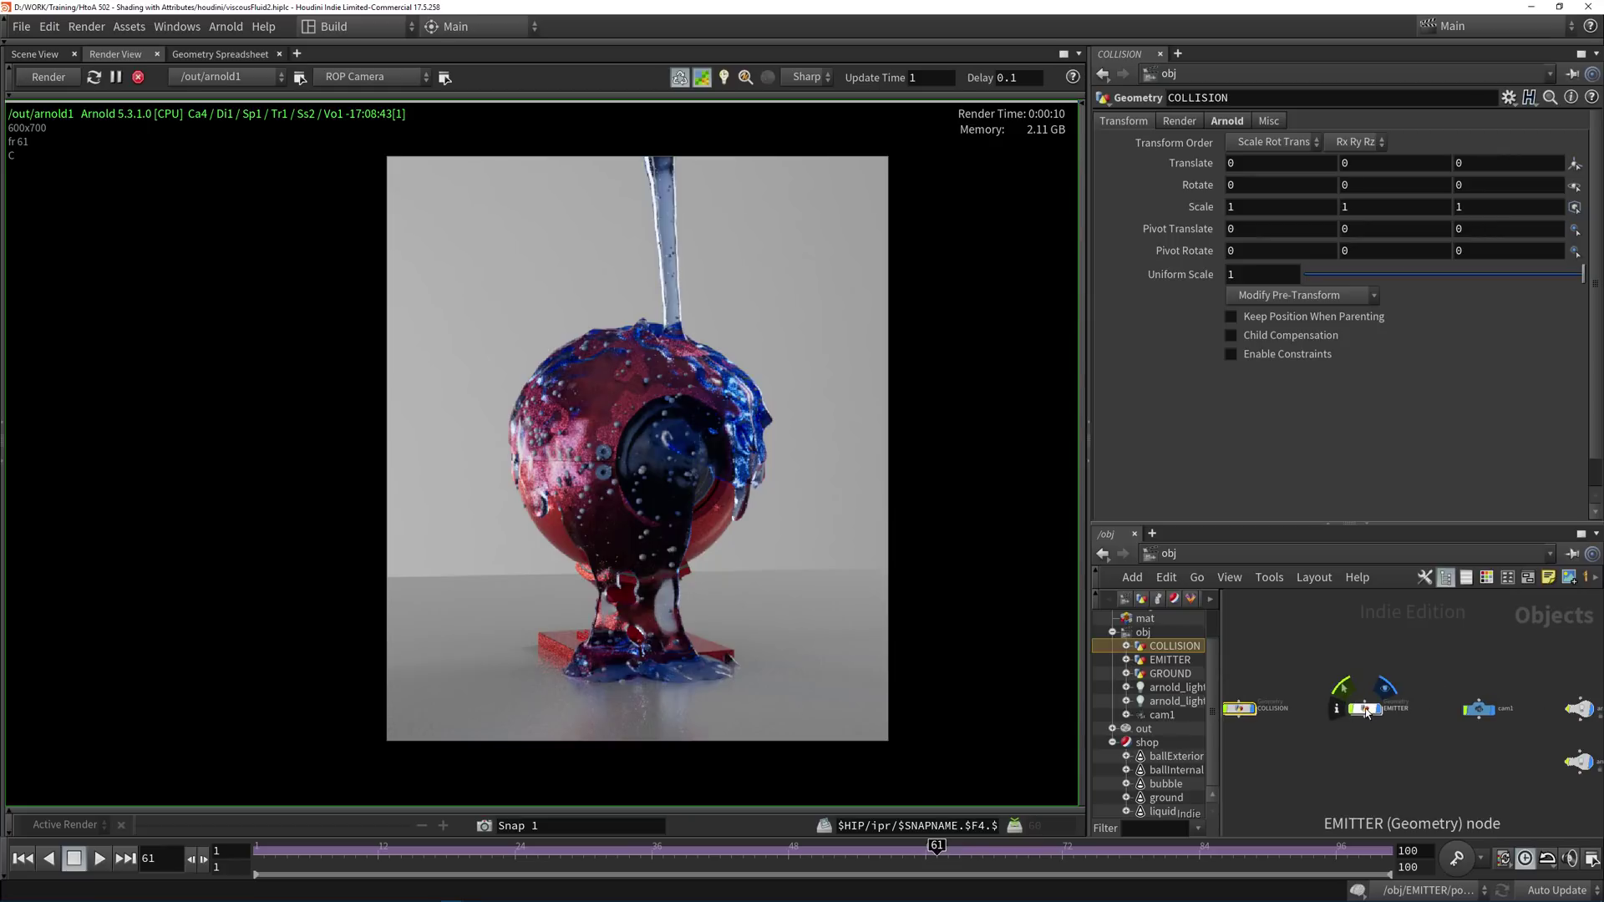
{"action": "left_click", "coordinate": [1367, 711]}
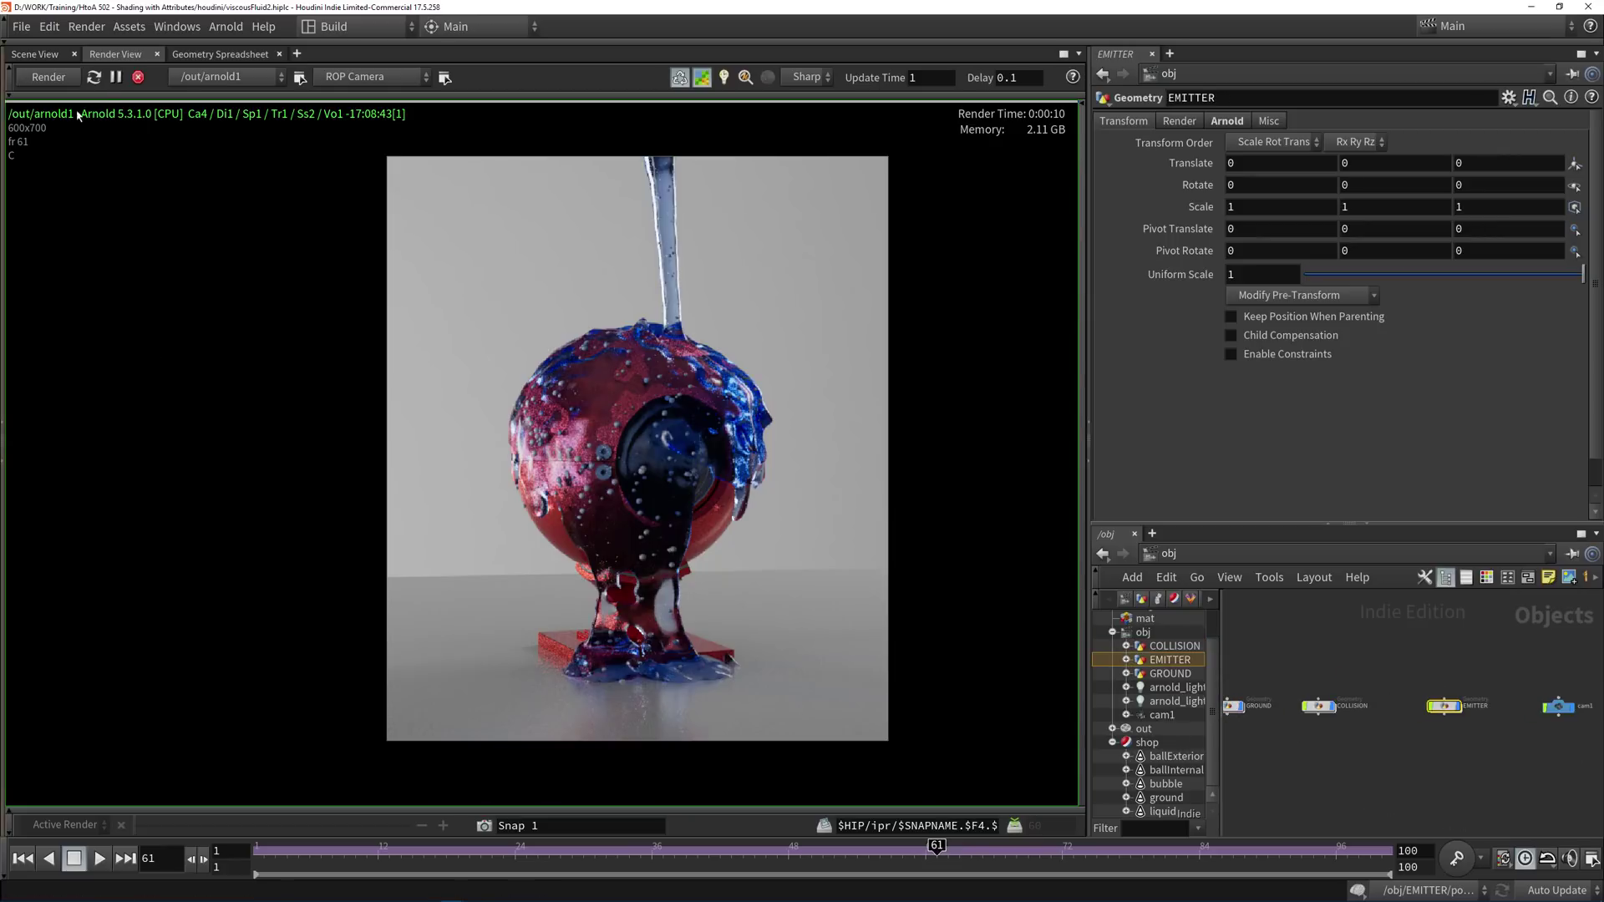
{"action": "left_click", "coordinate": [34, 53]}
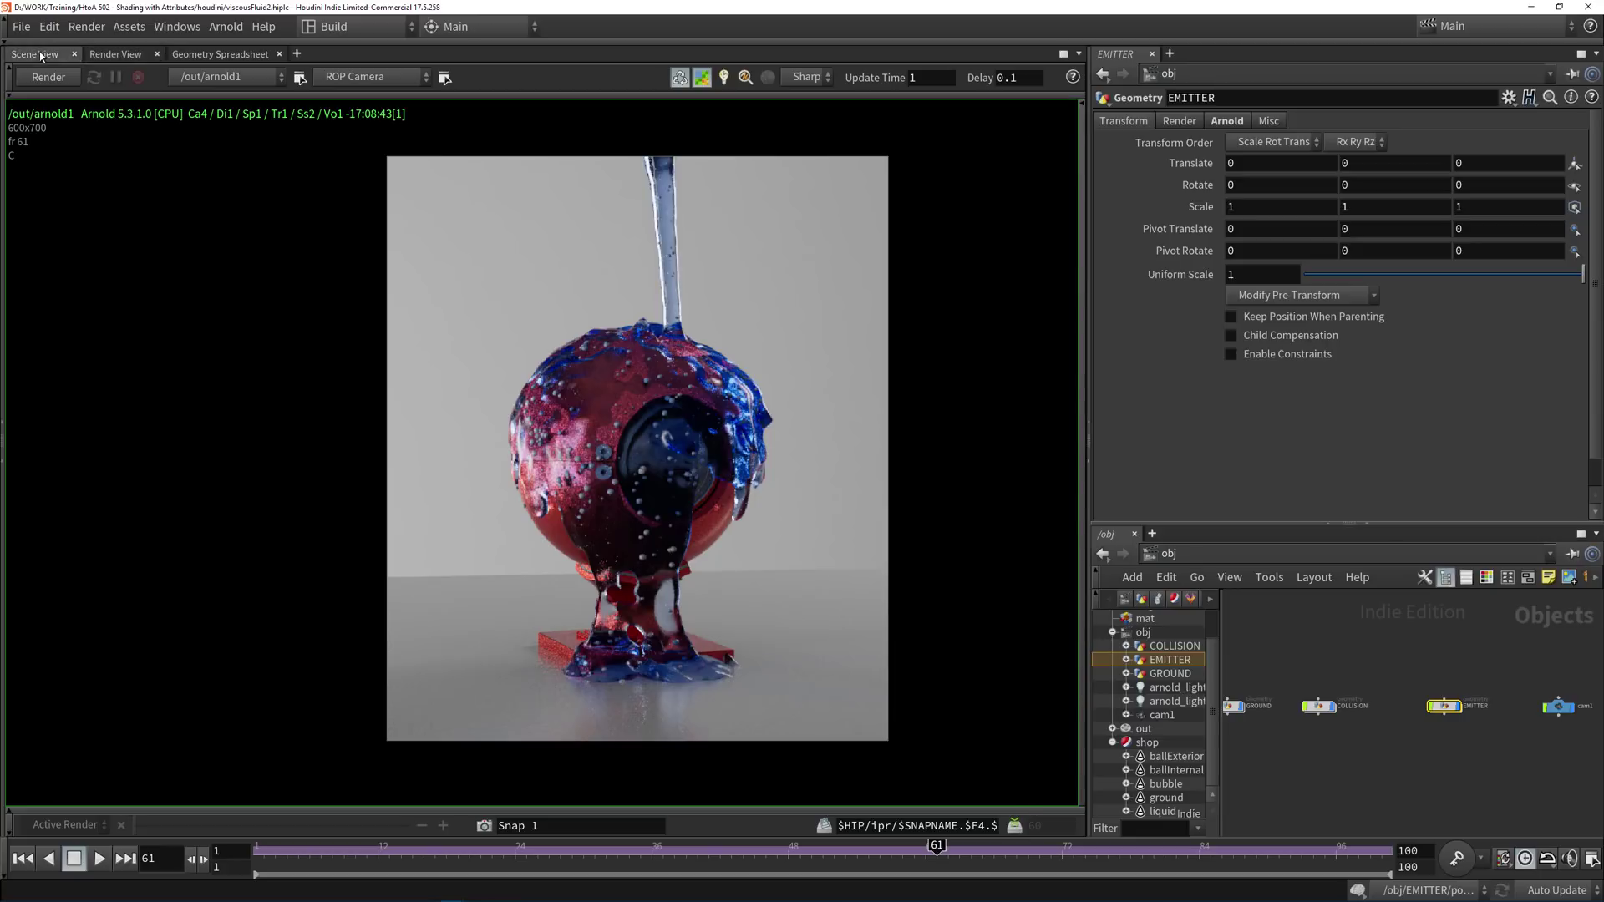
{"action": "left_click_drag", "start_coordinate": [468, 377], "coordinate": [414, 462]}
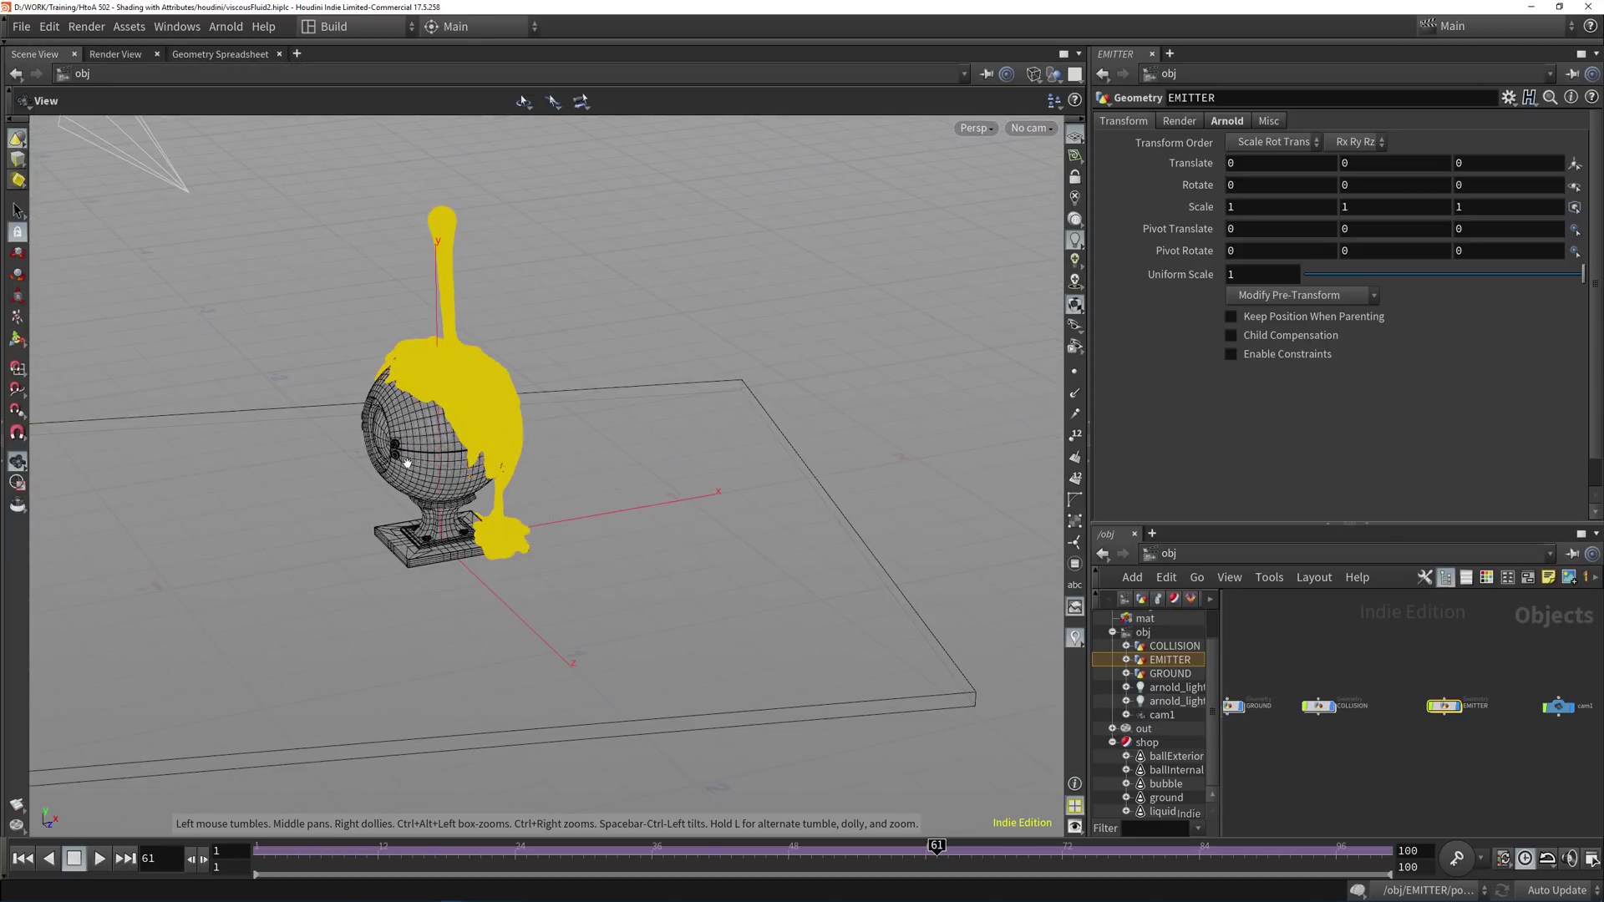
{"action": "scroll", "coordinate": [1300, 704], "scroll_direction": "up", "scroll_amount": 5}
{"action": "double_click", "coordinate": [1277, 673]}
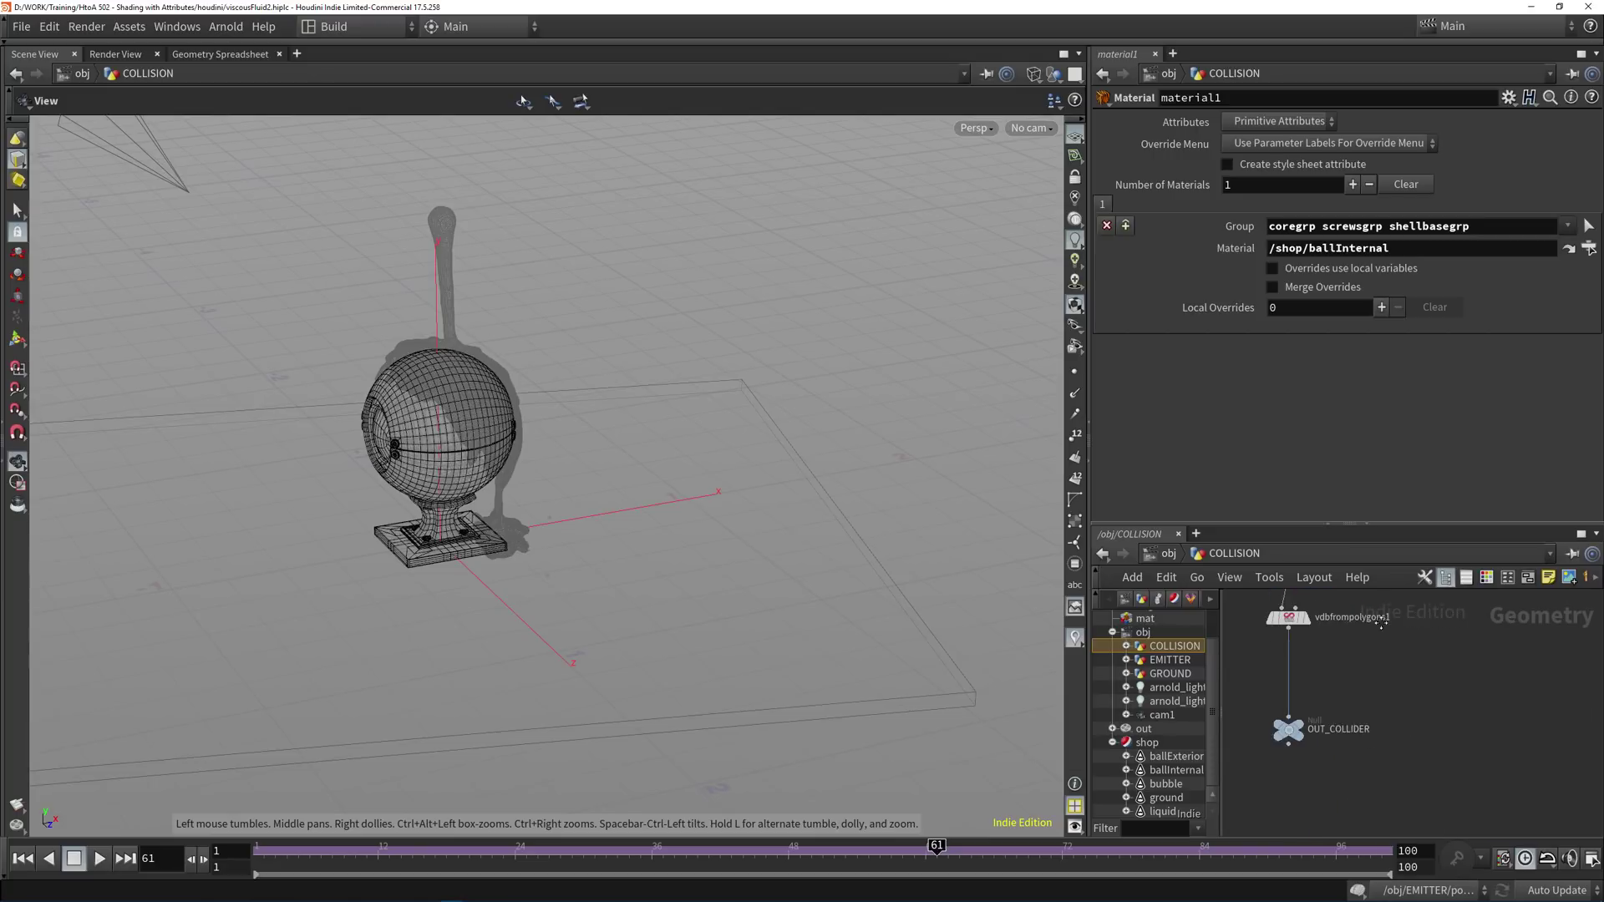
Add a Transform node fed by material1 in the COLLISION network and make it the displayed node.
{"action": "key", "text": "Tab"}
{"action": "type", "text": "terna"}
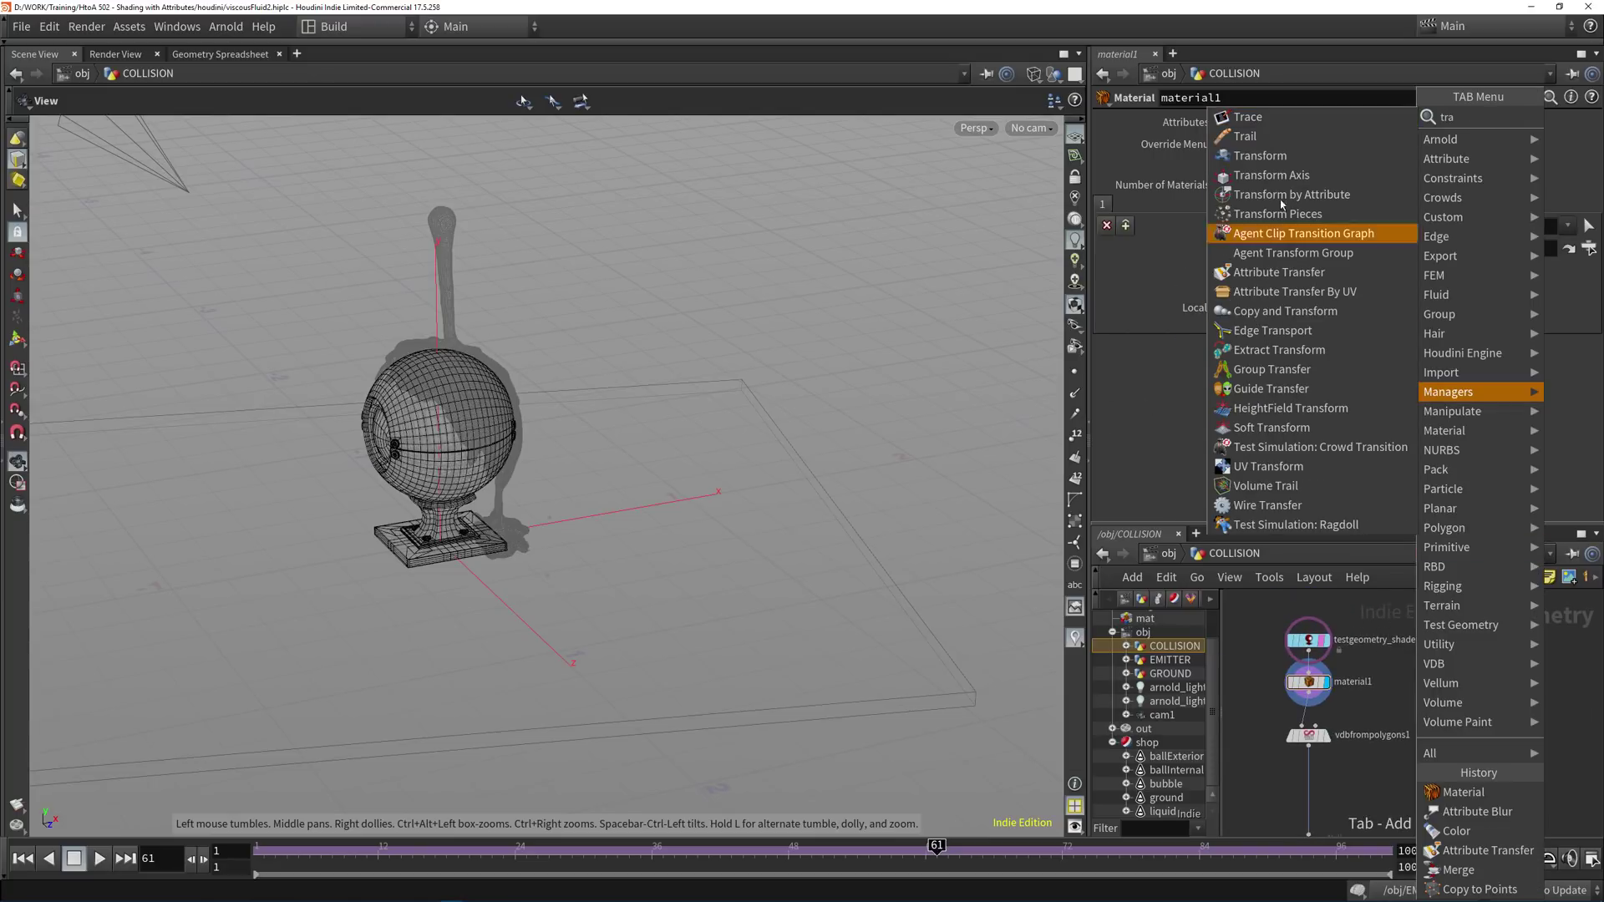
{"action": "left_click", "coordinate": [1292, 159]}
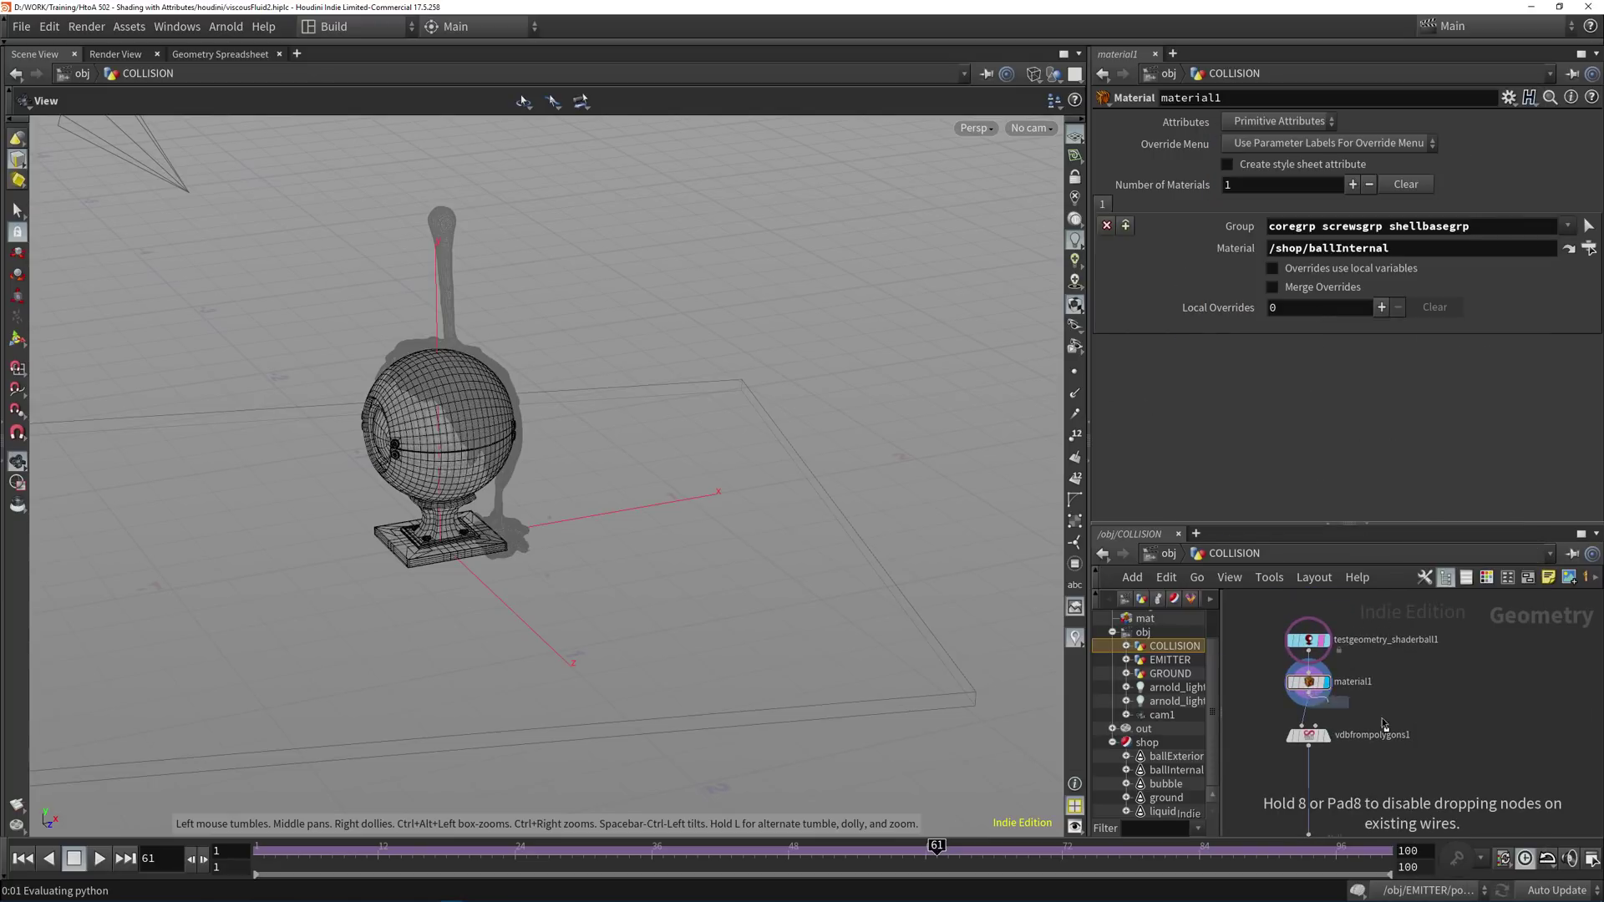
{"action": "left_click", "coordinate": [1439, 737]}
{"action": "left_click", "coordinate": [1457, 736]}
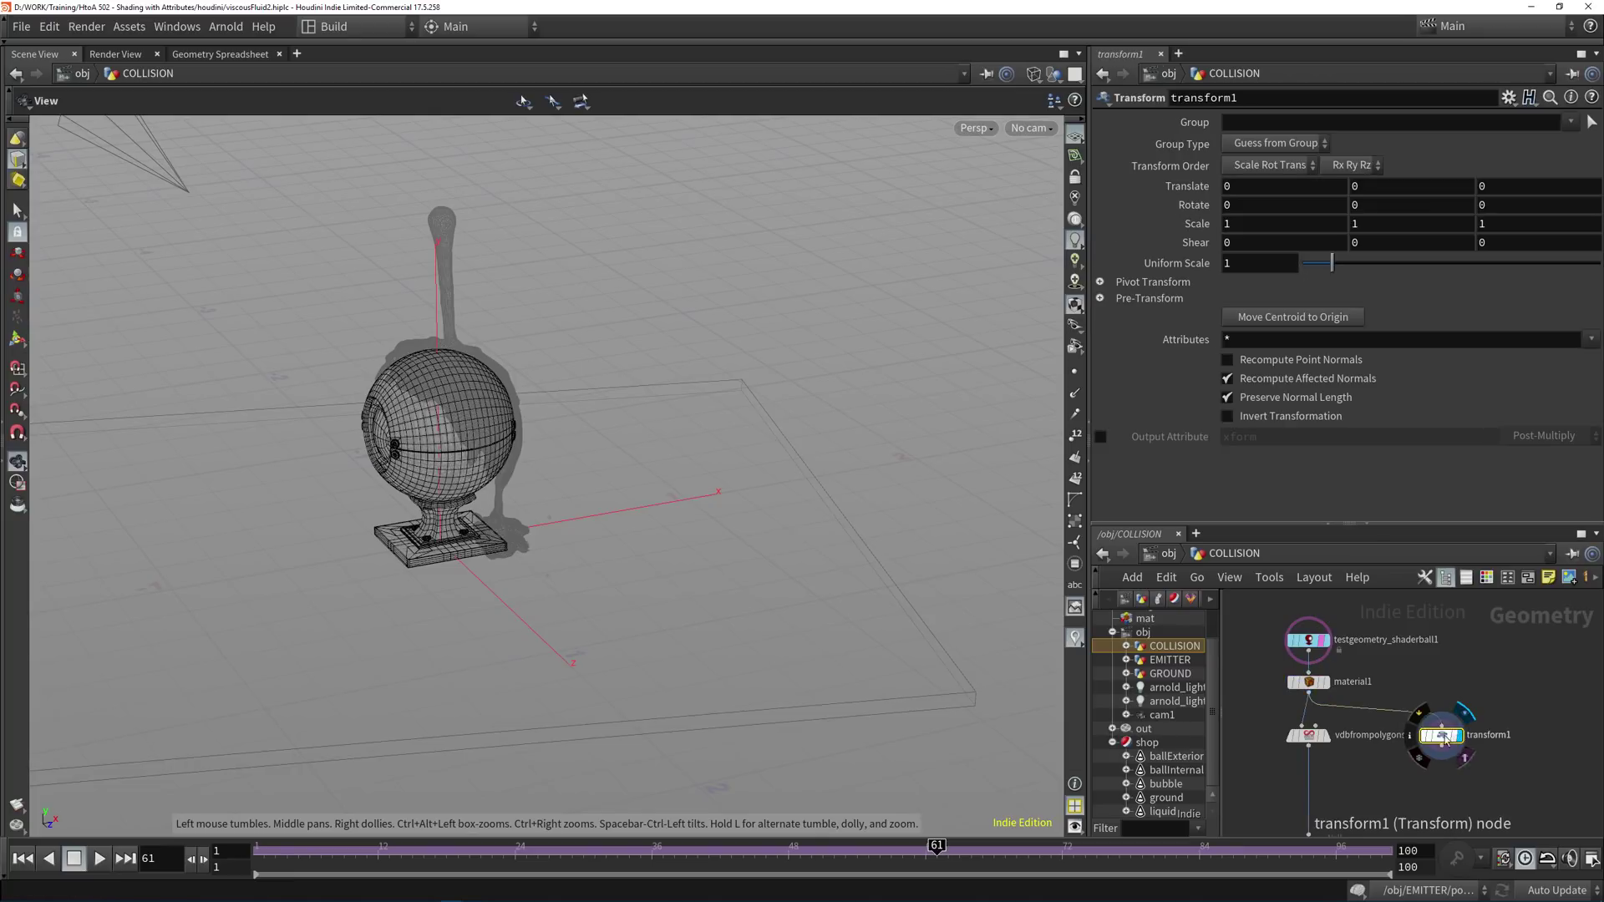
Try a uniform scale of 0.9828 on the ball's Transform node and render the result.
{"action": "middle_click_drag", "start_coordinate": [1300, 266], "coordinate": [376, 410]}
{"action": "left_click_drag", "start_coordinate": [717, 388], "coordinate": [90, 117]}
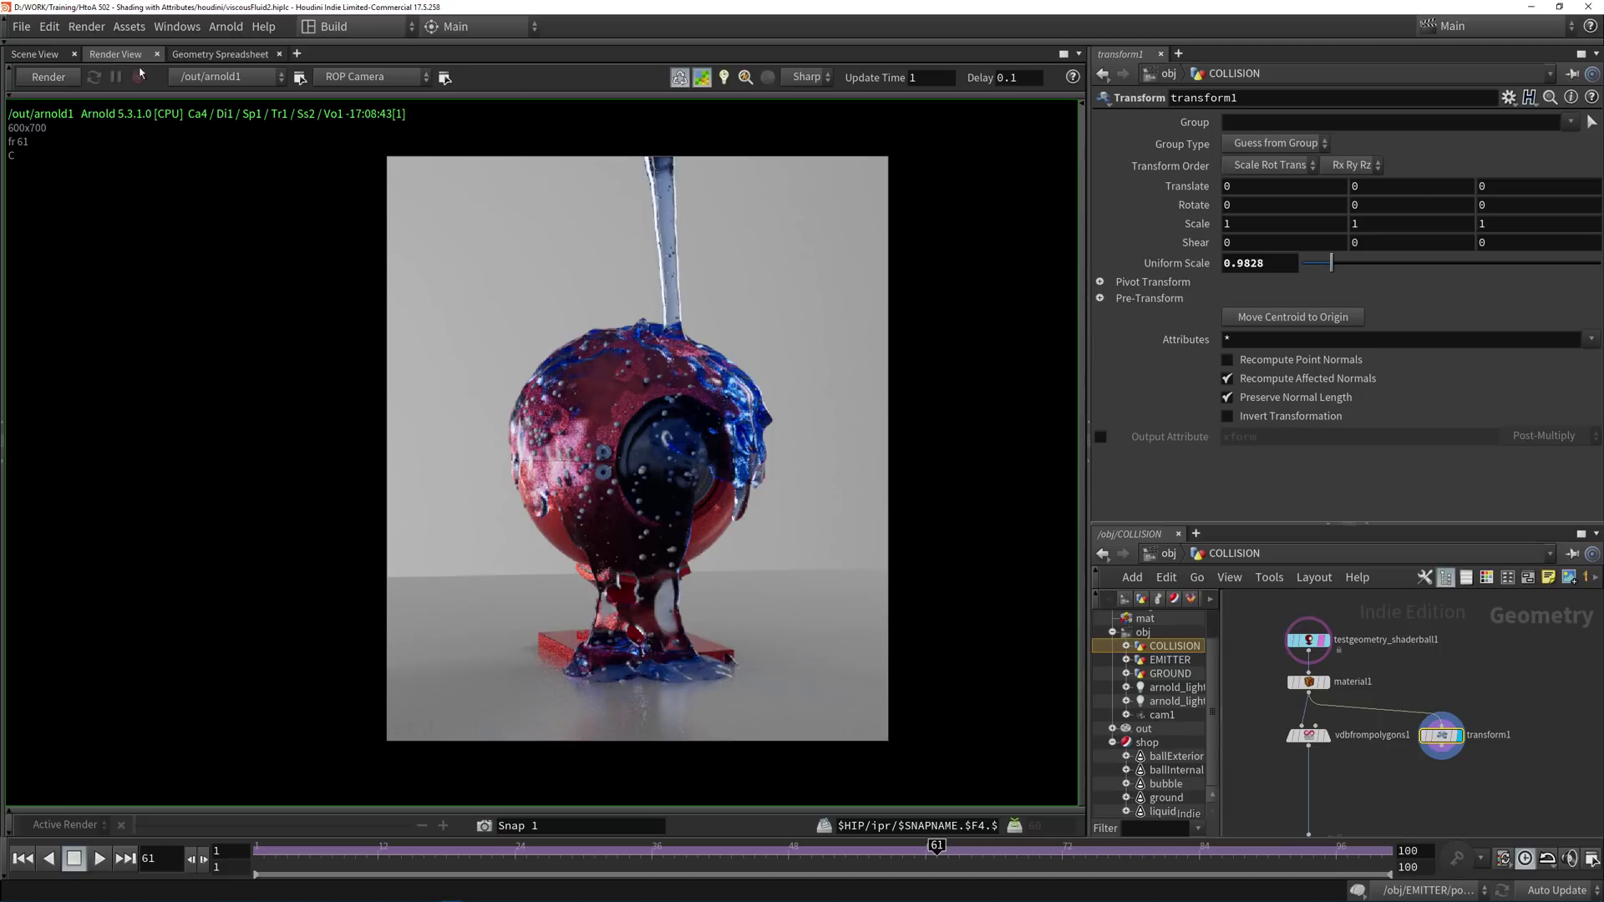
{"action": "left_click", "coordinate": [116, 54]}
{"action": "left_click", "coordinate": [50, 77]}
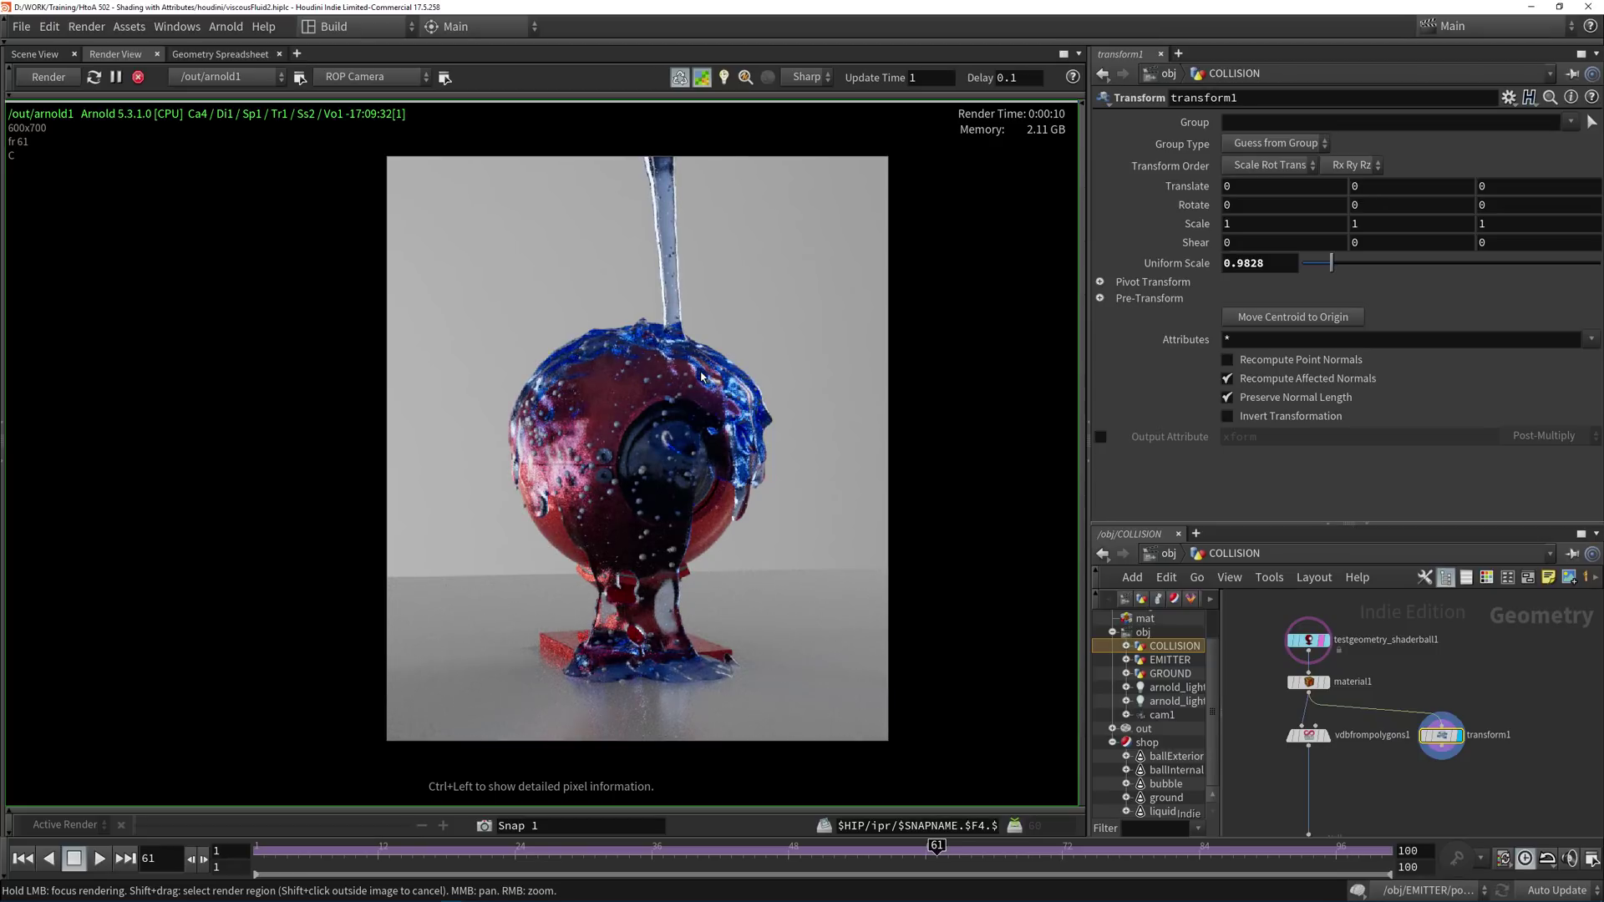
Try a uniform scale of 1.1 on the ball's Transform node with the render running.
{"action": "double_click", "coordinate": [1266, 264]}
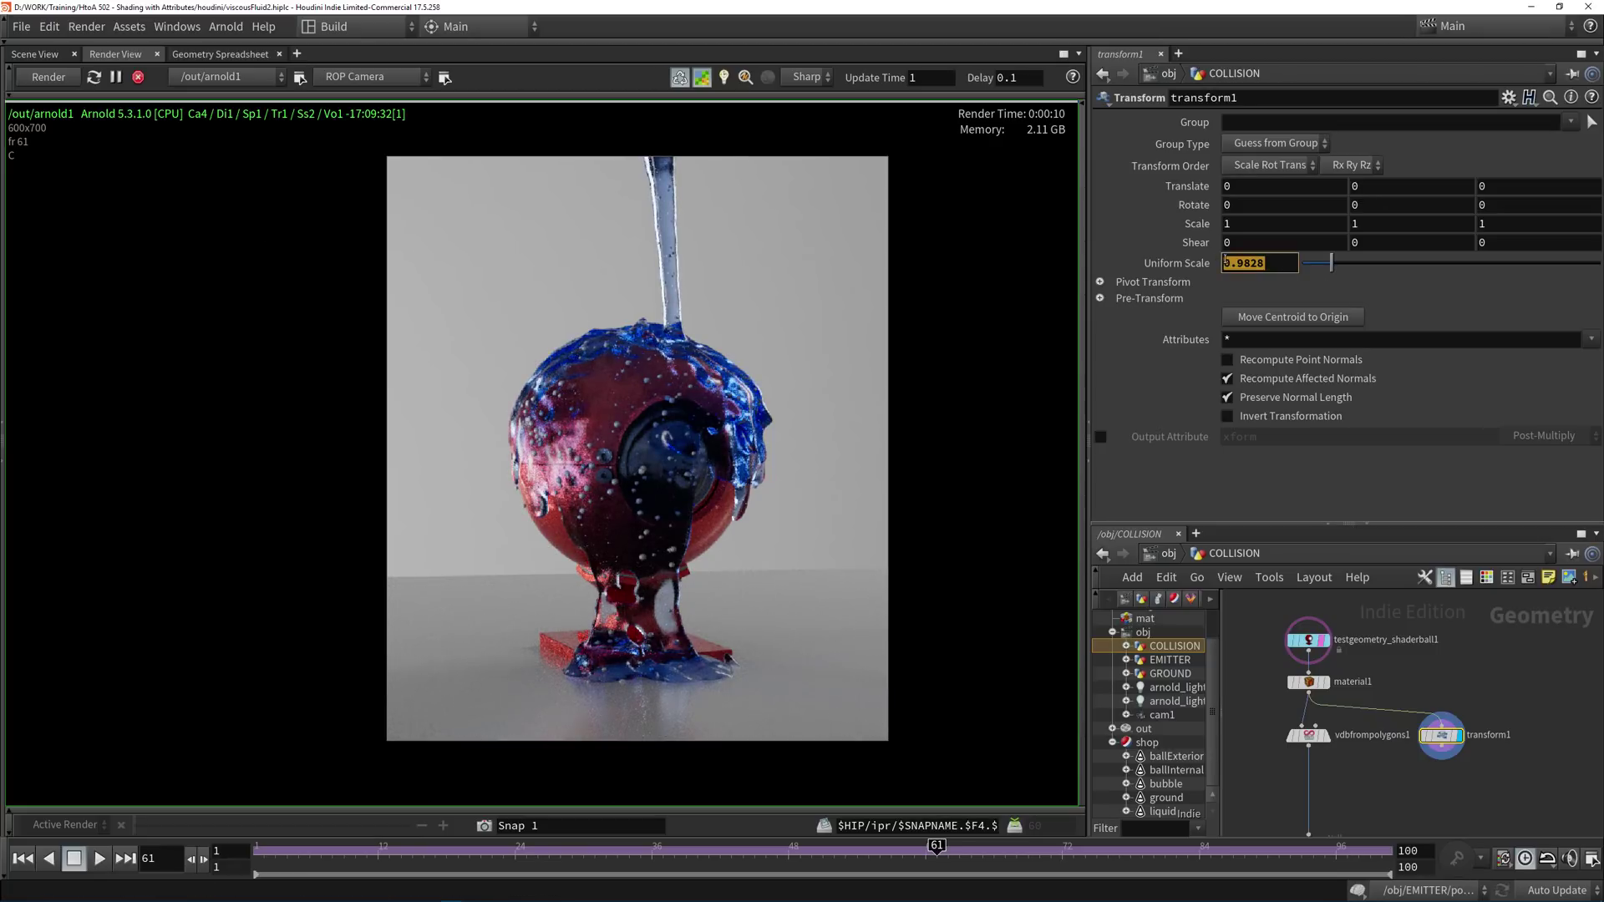
{"action": "type", "text": "1.1"}
{"action": "key", "text": "Return"}
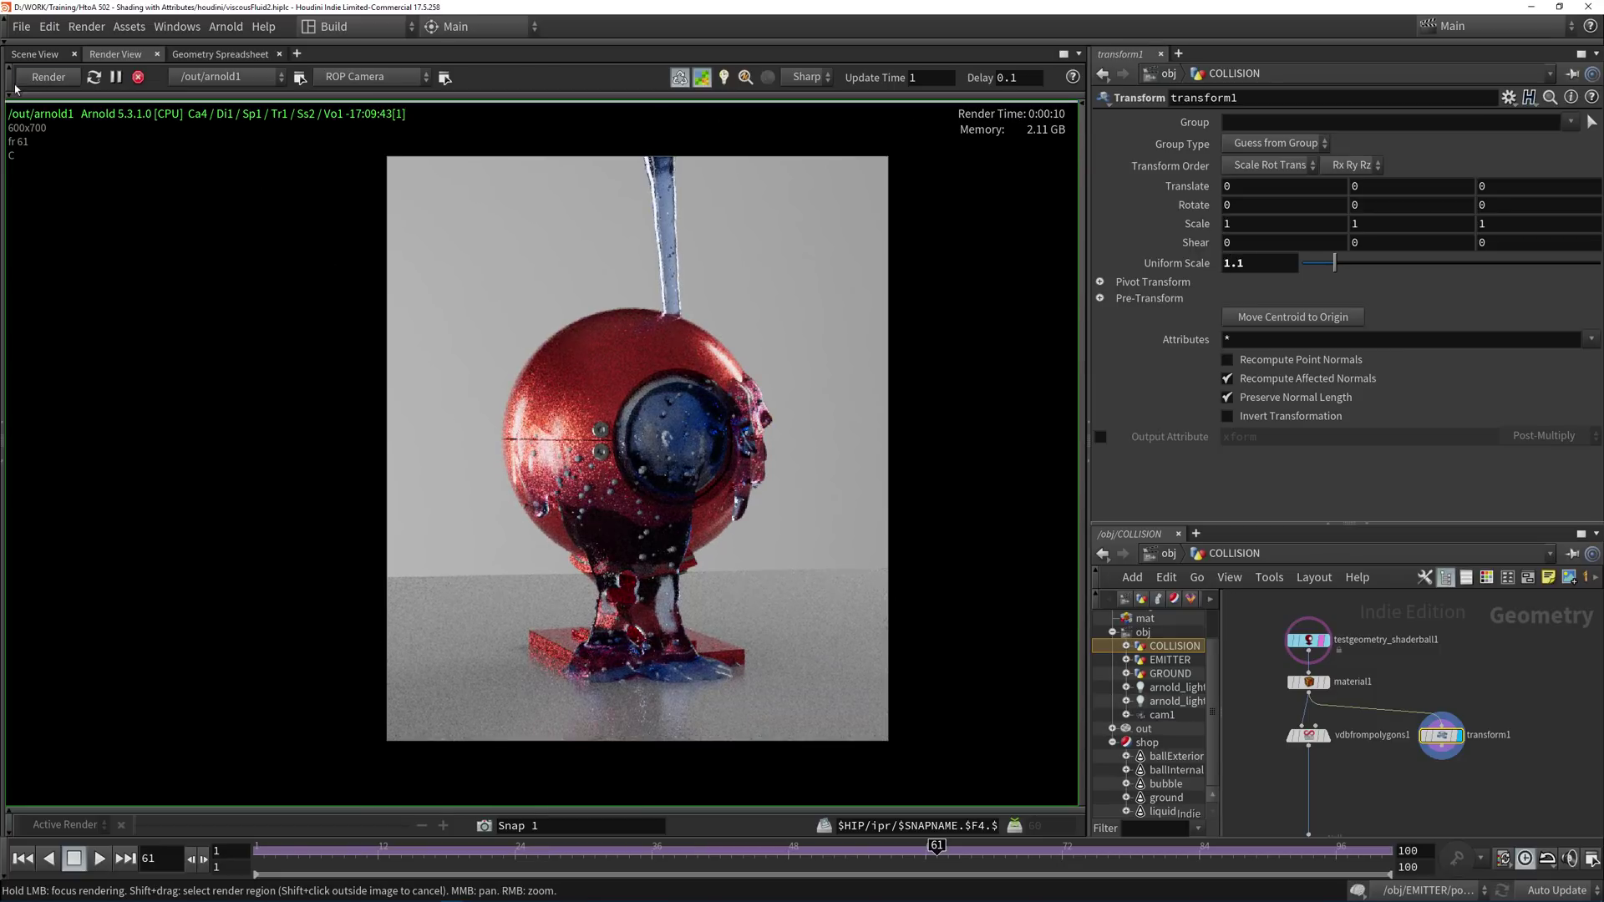
Check the ball's size against the fluid in the 3D scene and set its uniform scale to 1.05.
{"action": "left_click", "coordinate": [35, 54]}
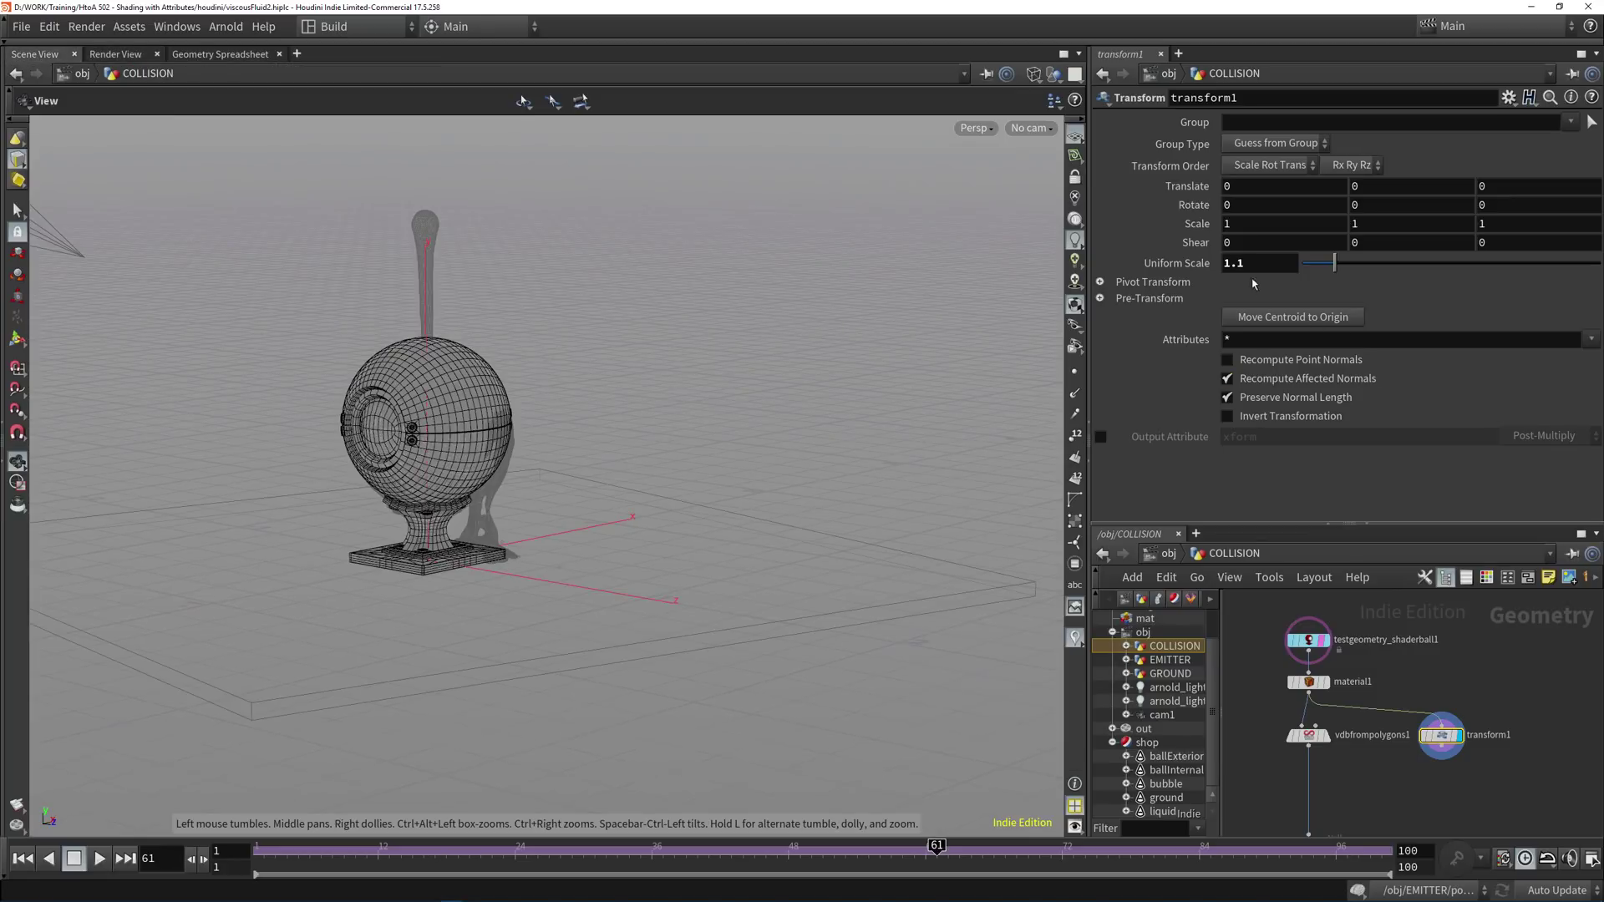
{"action": "middle_click_drag", "start_coordinate": [1257, 263], "coordinate": [1044, 368]}
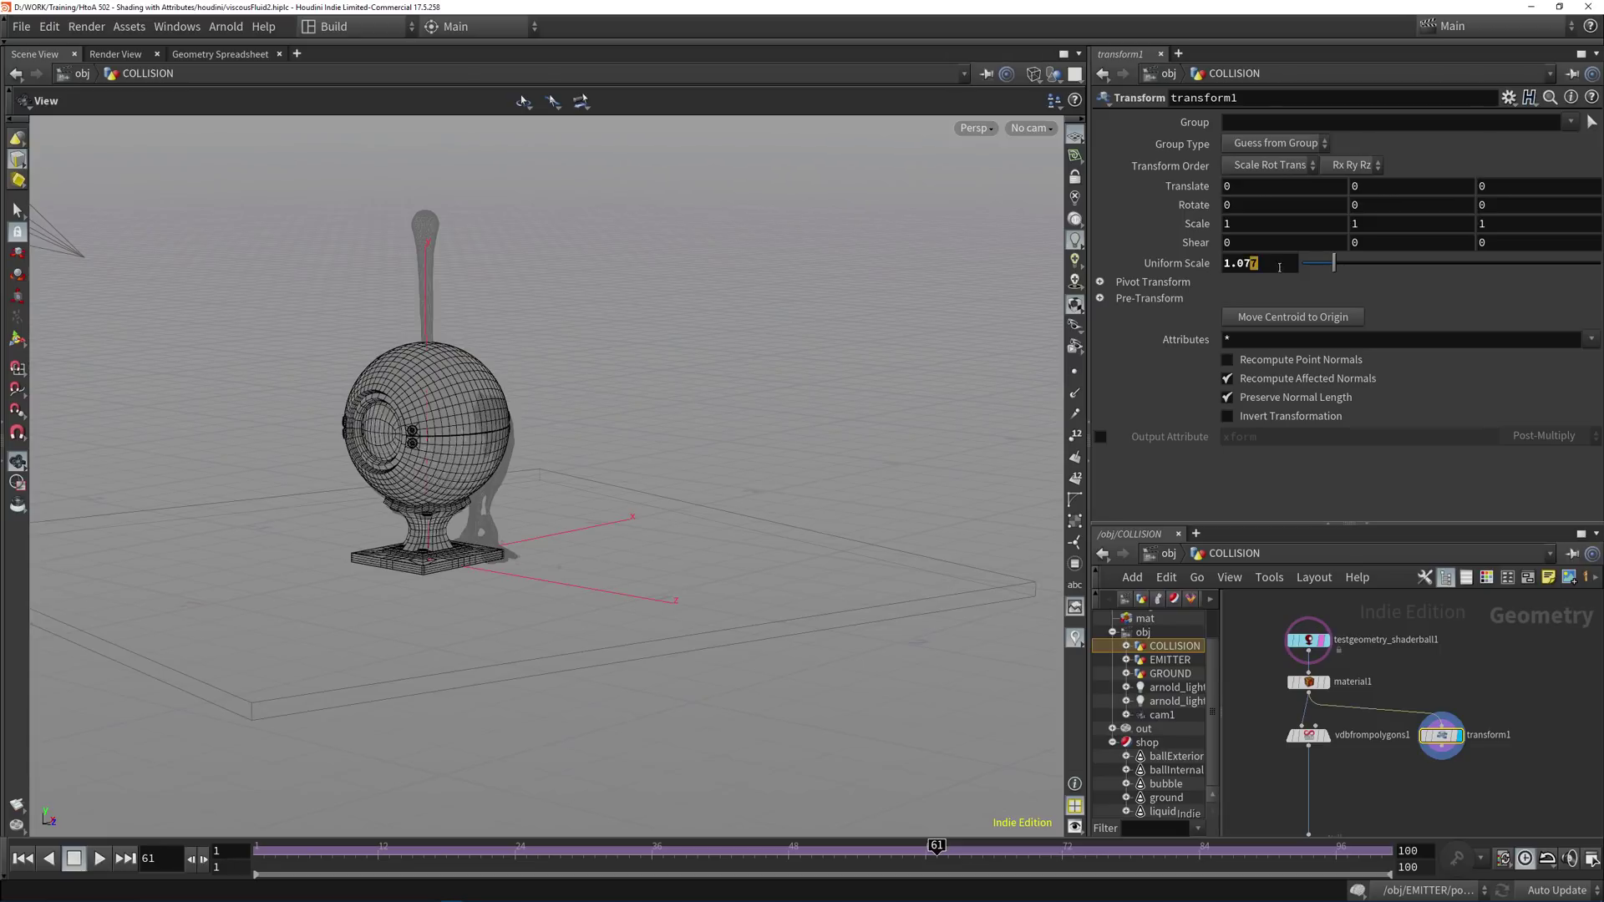
{"action": "left_click", "coordinate": [1247, 263]}
{"action": "type", "text": "5"}
{"action": "key", "text": "Return"}
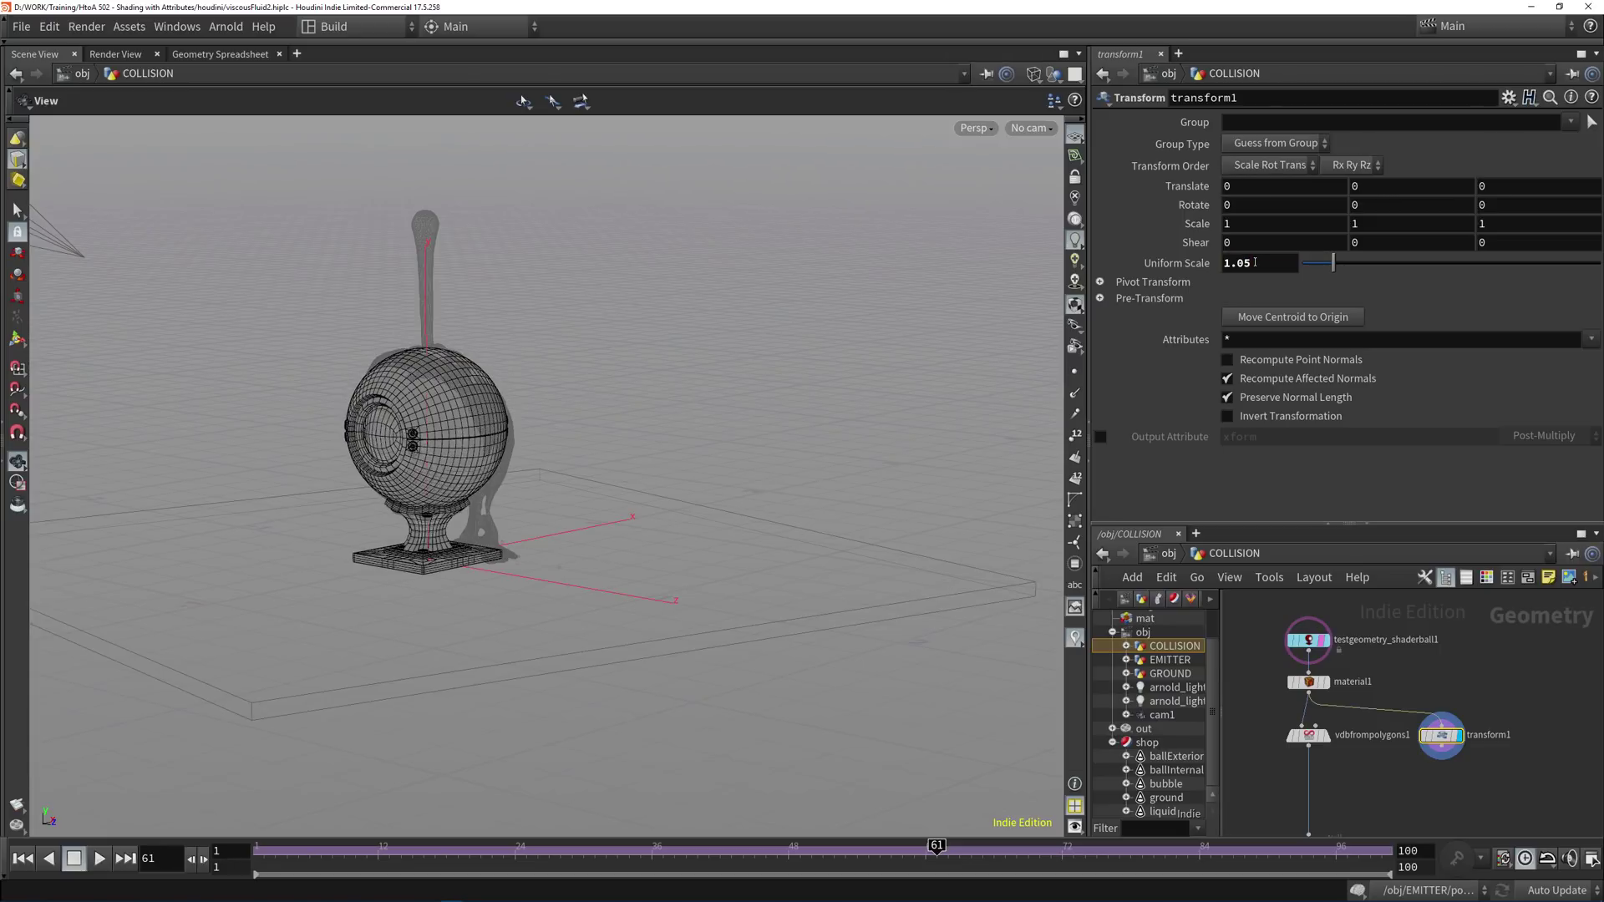
Check the render and try a uniform scale of 0.9 on the ball's Transform node, comparing it with the fluid in the 3D scene.
{"action": "left_click", "coordinate": [115, 53]}
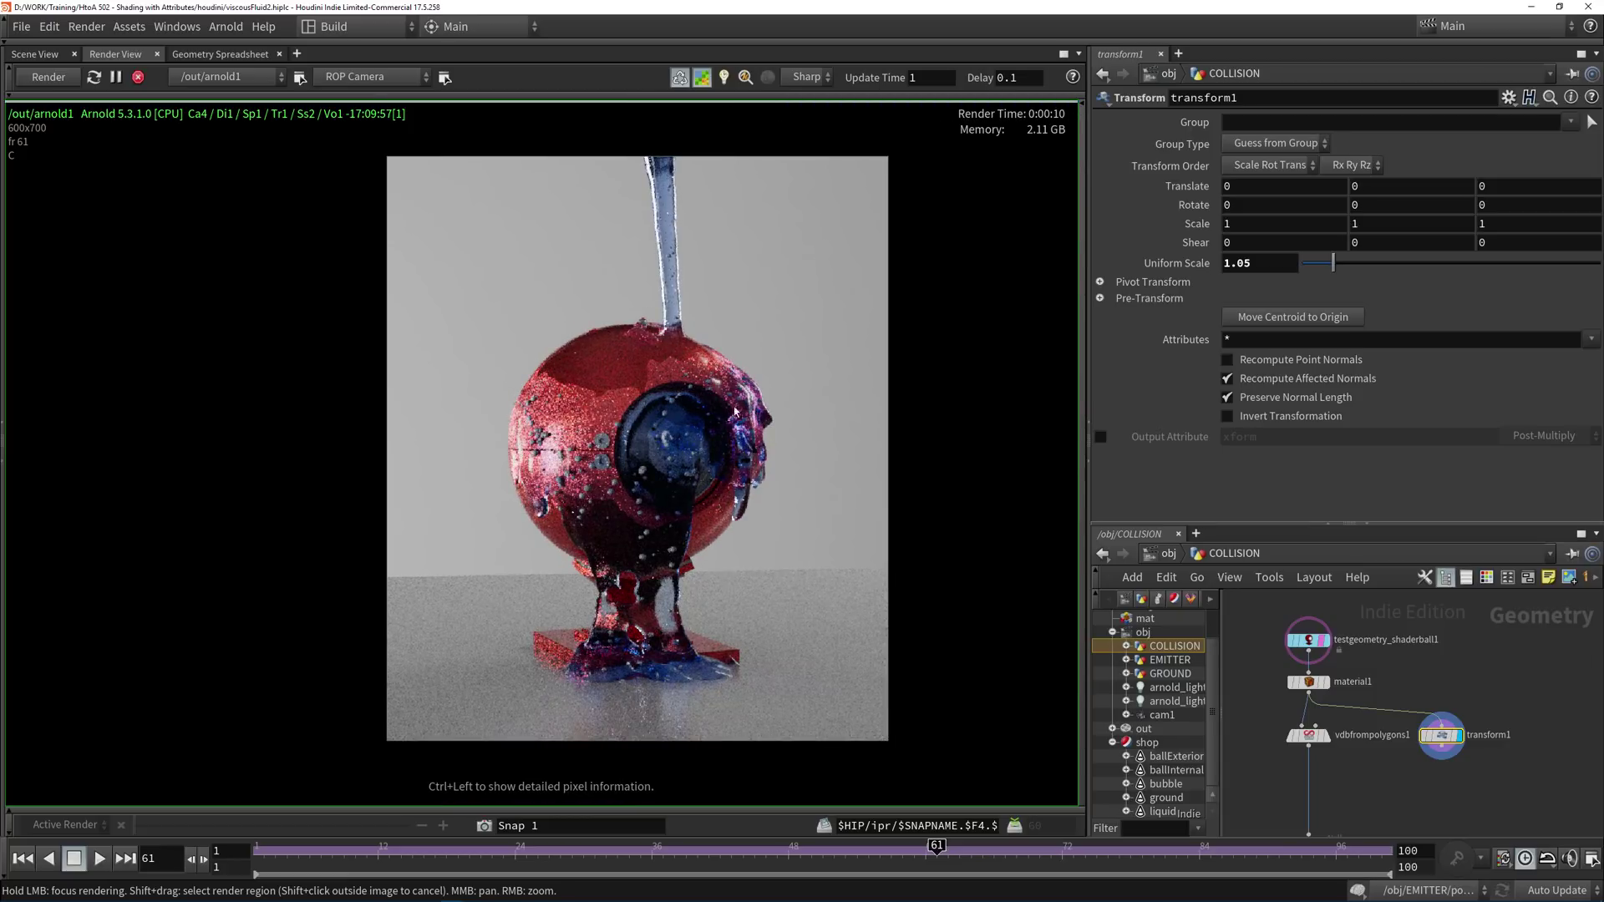
{"action": "left_click", "coordinate": [1256, 264]}
{"action": "type", "text": ".9"}
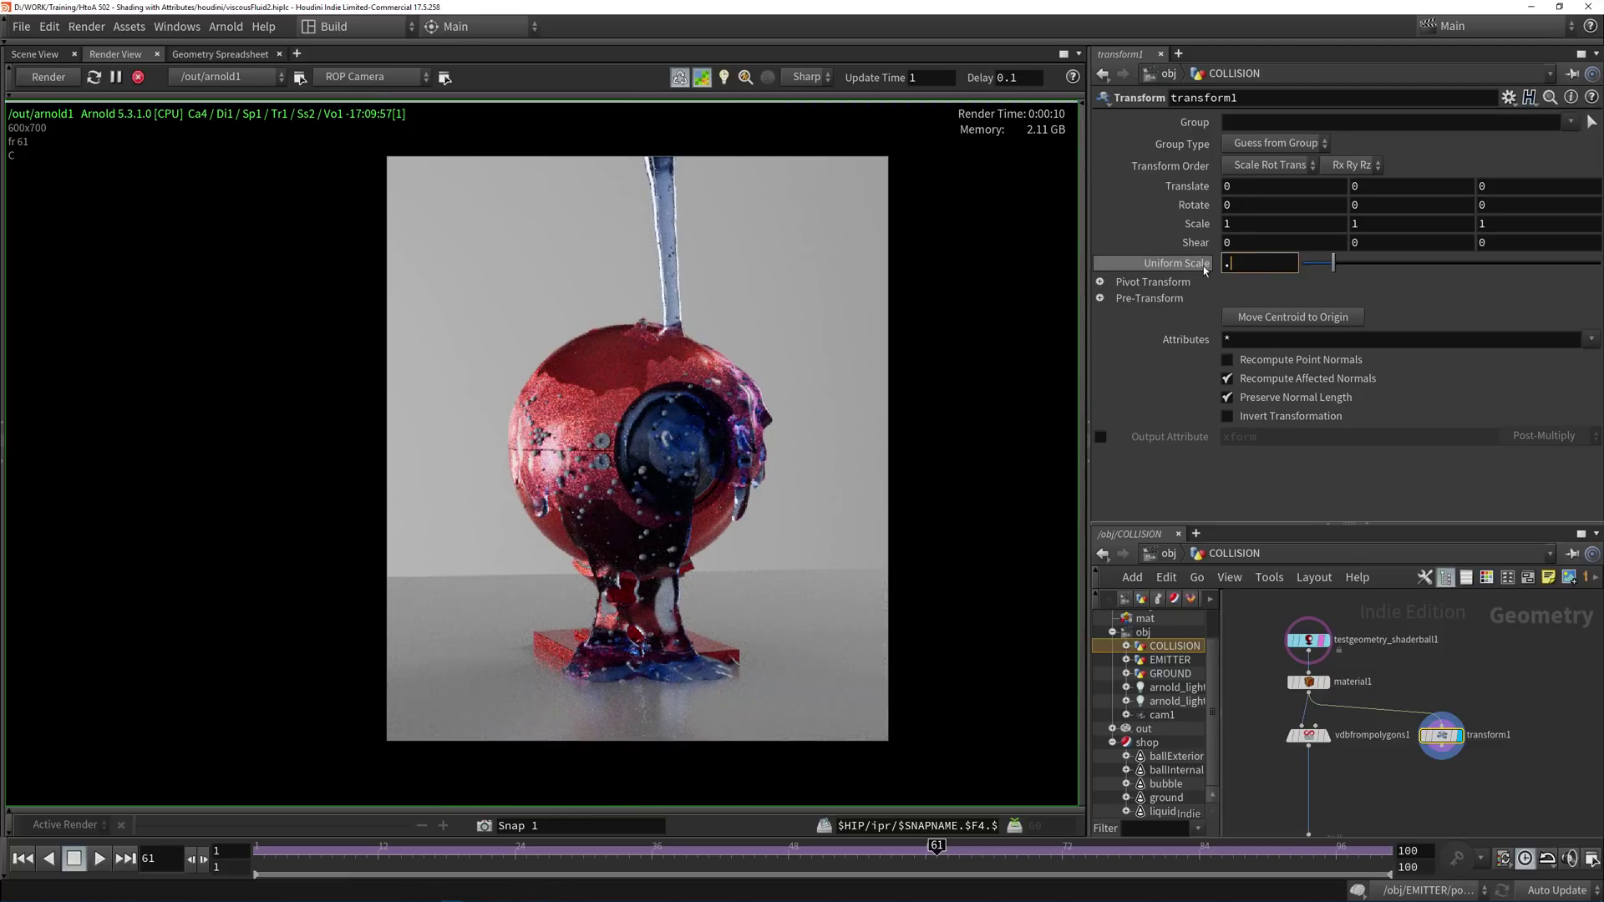
{"action": "key", "text": "Return"}
{"action": "left_click", "coordinate": [62, 82]}
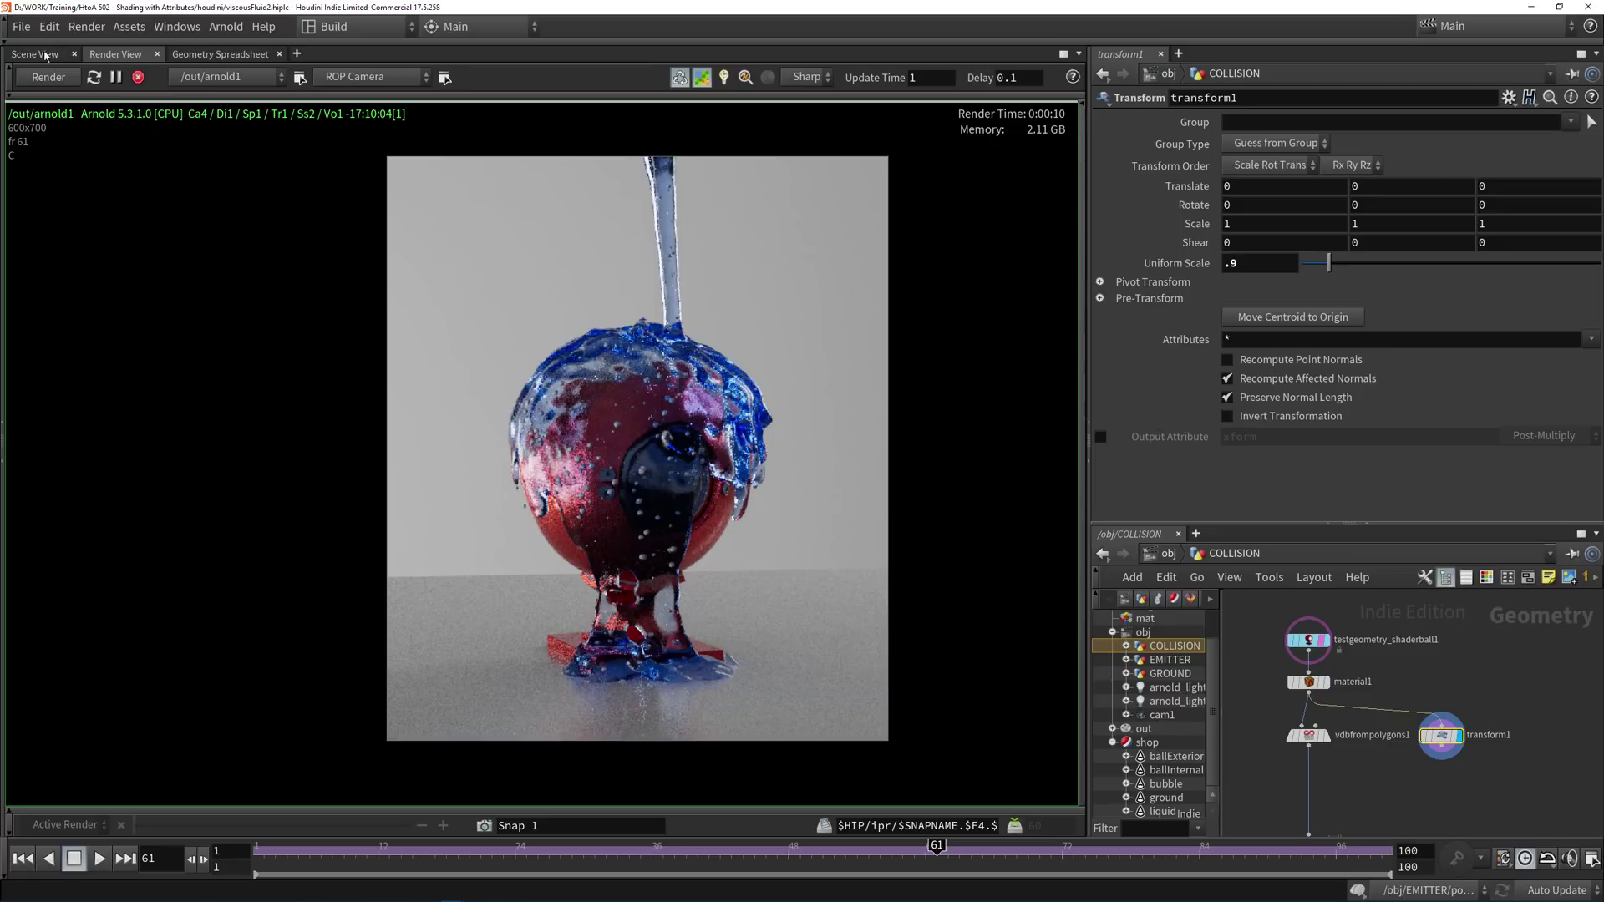
{"action": "left_click", "coordinate": [34, 56]}
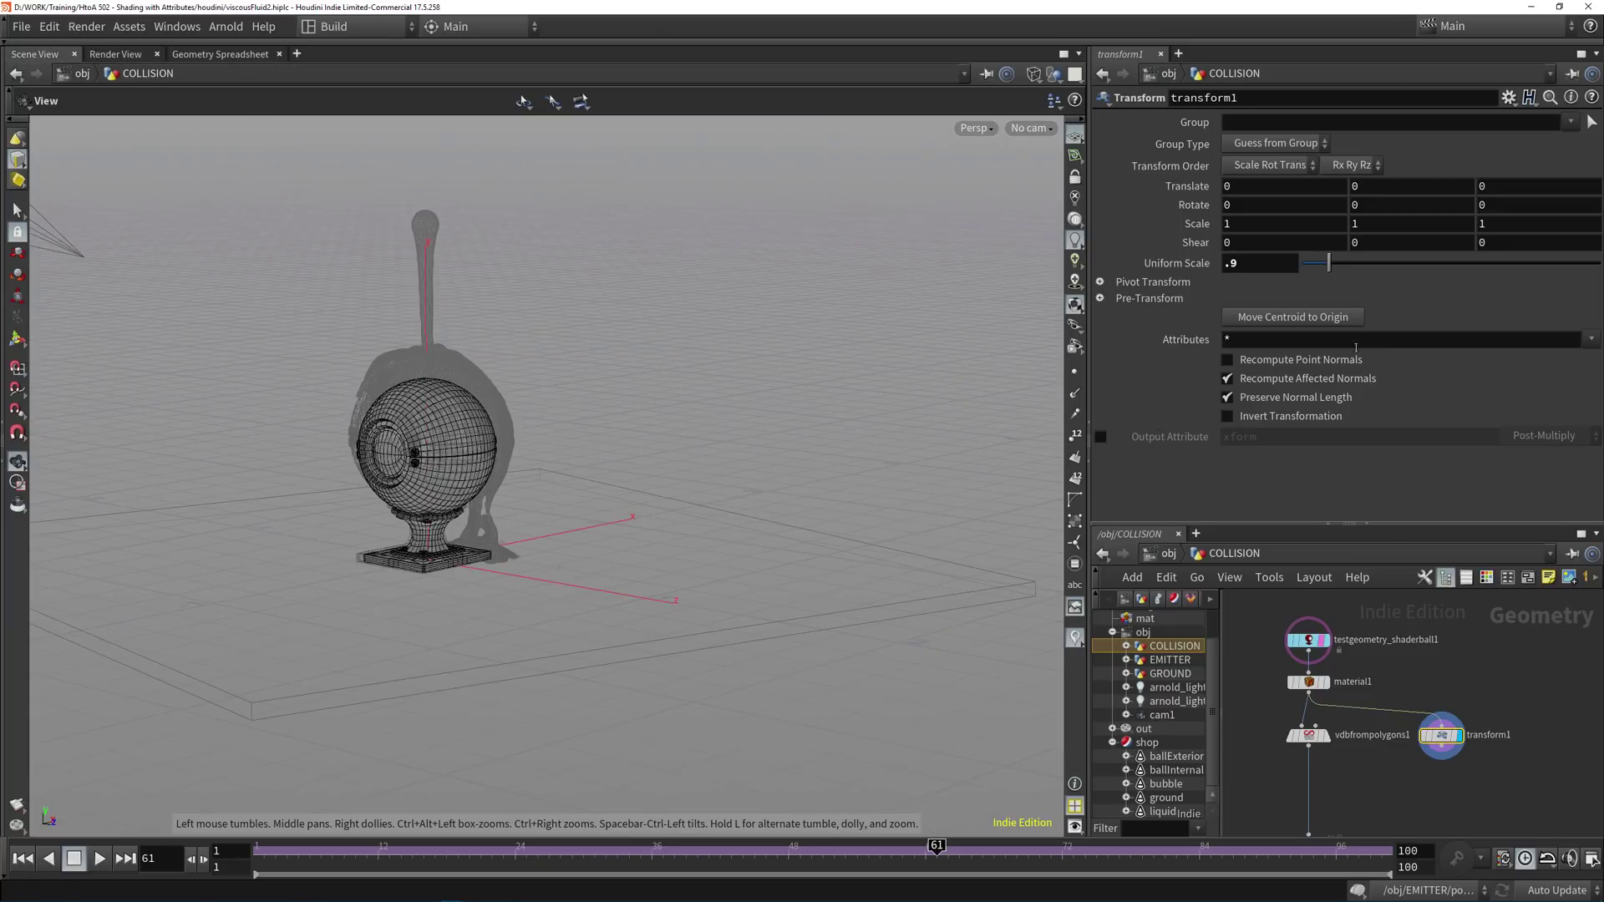
Try a uniform scale of 0.95 on the ball's Transform node, settle on 0.98 and inspect the render.
{"action": "left_click", "coordinate": [1244, 262]}
{"action": "type", "text": ".95"}
{"action": "key", "text": "Return"}
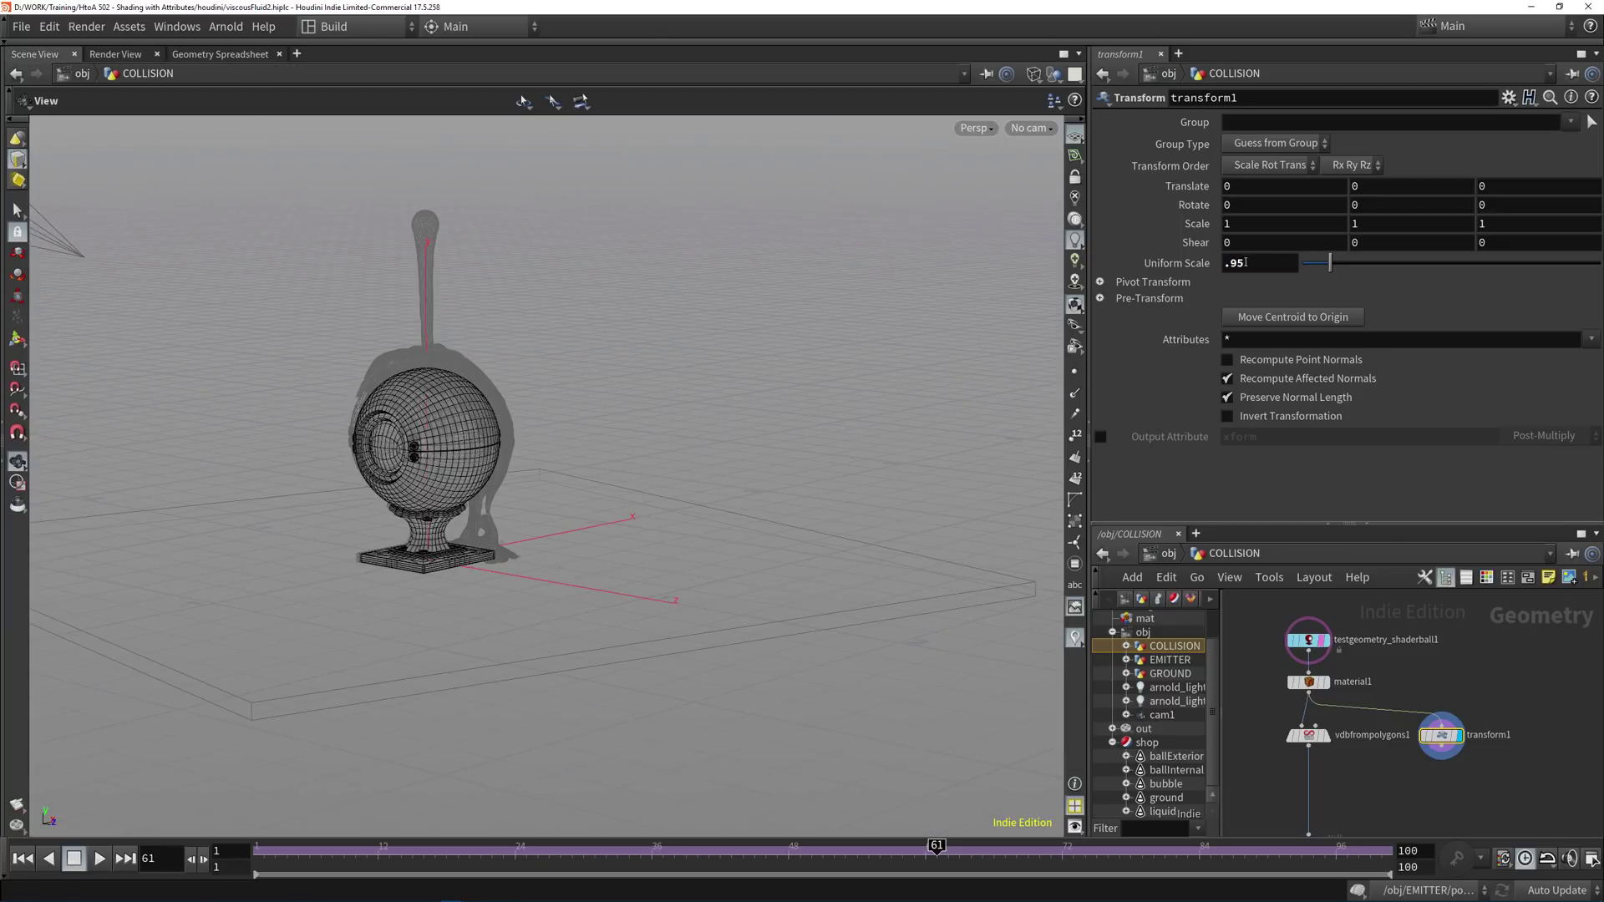
{"action": "double_click", "coordinate": [1236, 264]}
{"action": "type", "text": ".98"}
{"action": "key", "text": "Return"}
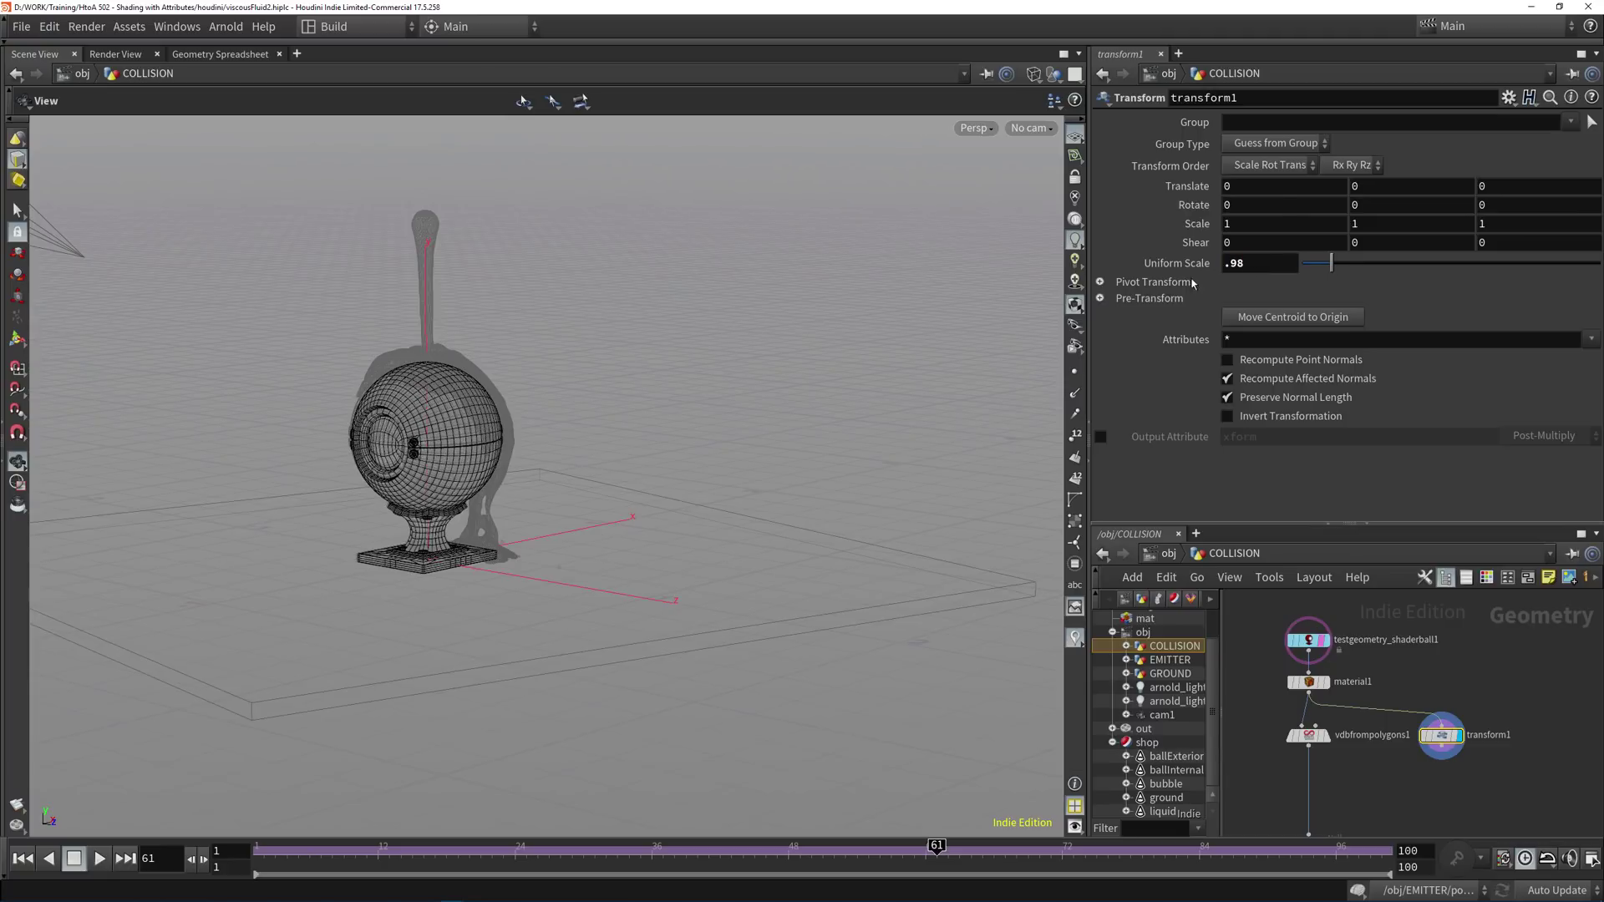
{"action": "left_click", "coordinate": [115, 54]}
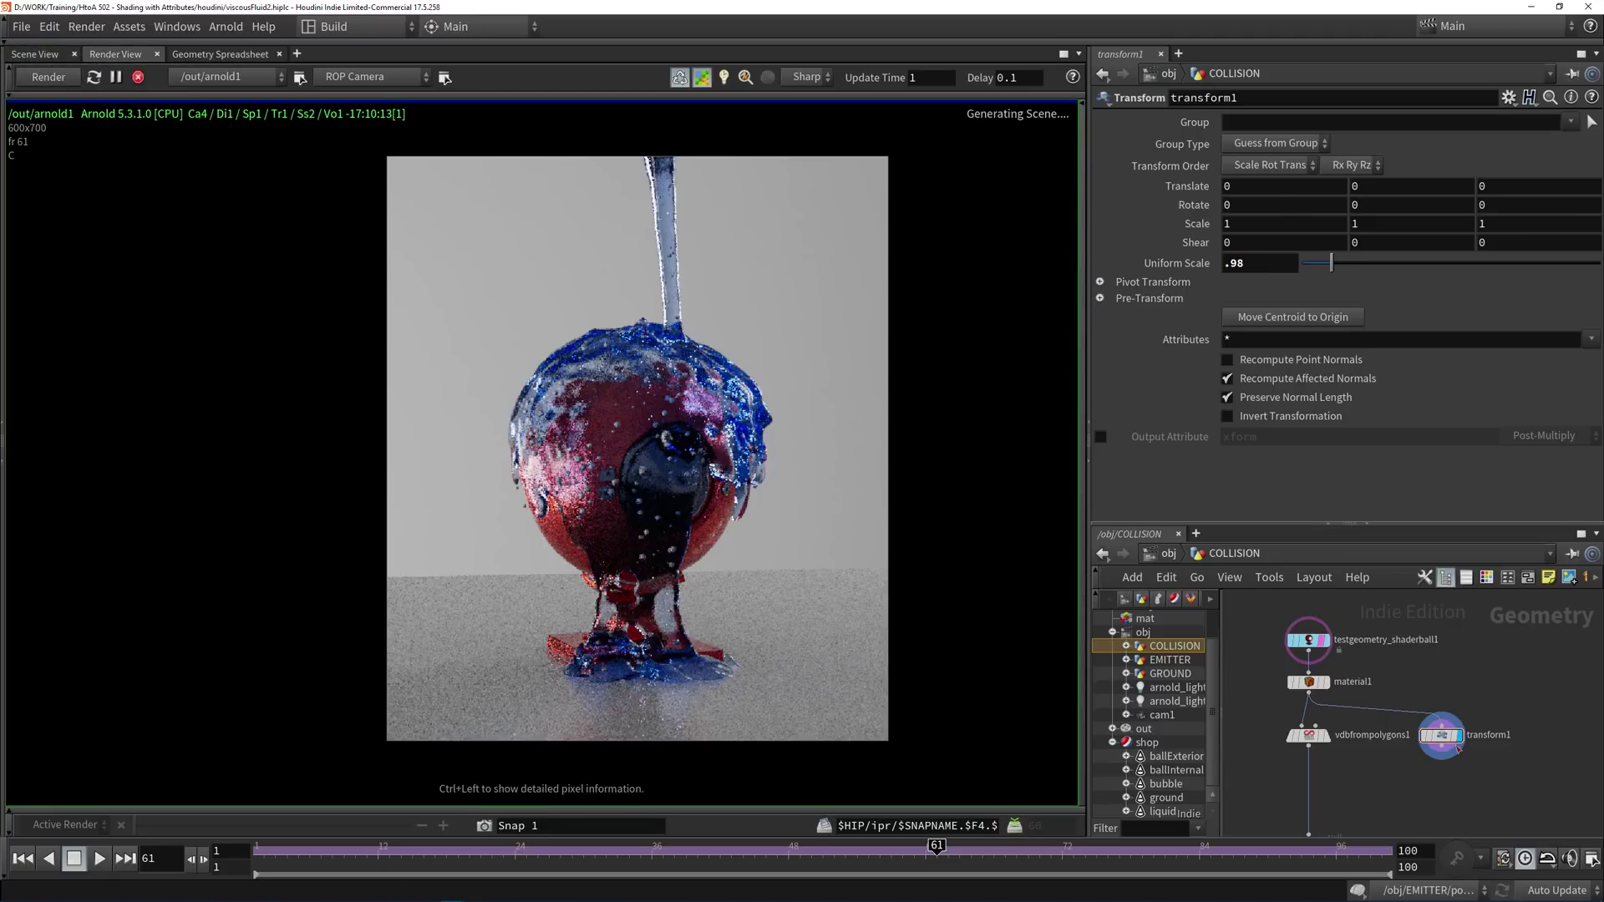
{"action": "middle_click_drag", "start_coordinate": [1458, 749], "coordinate": [1476, 669]}
{"action": "scroll", "coordinate": [1415, 749], "scroll_direction": "down", "scroll_amount": 3}
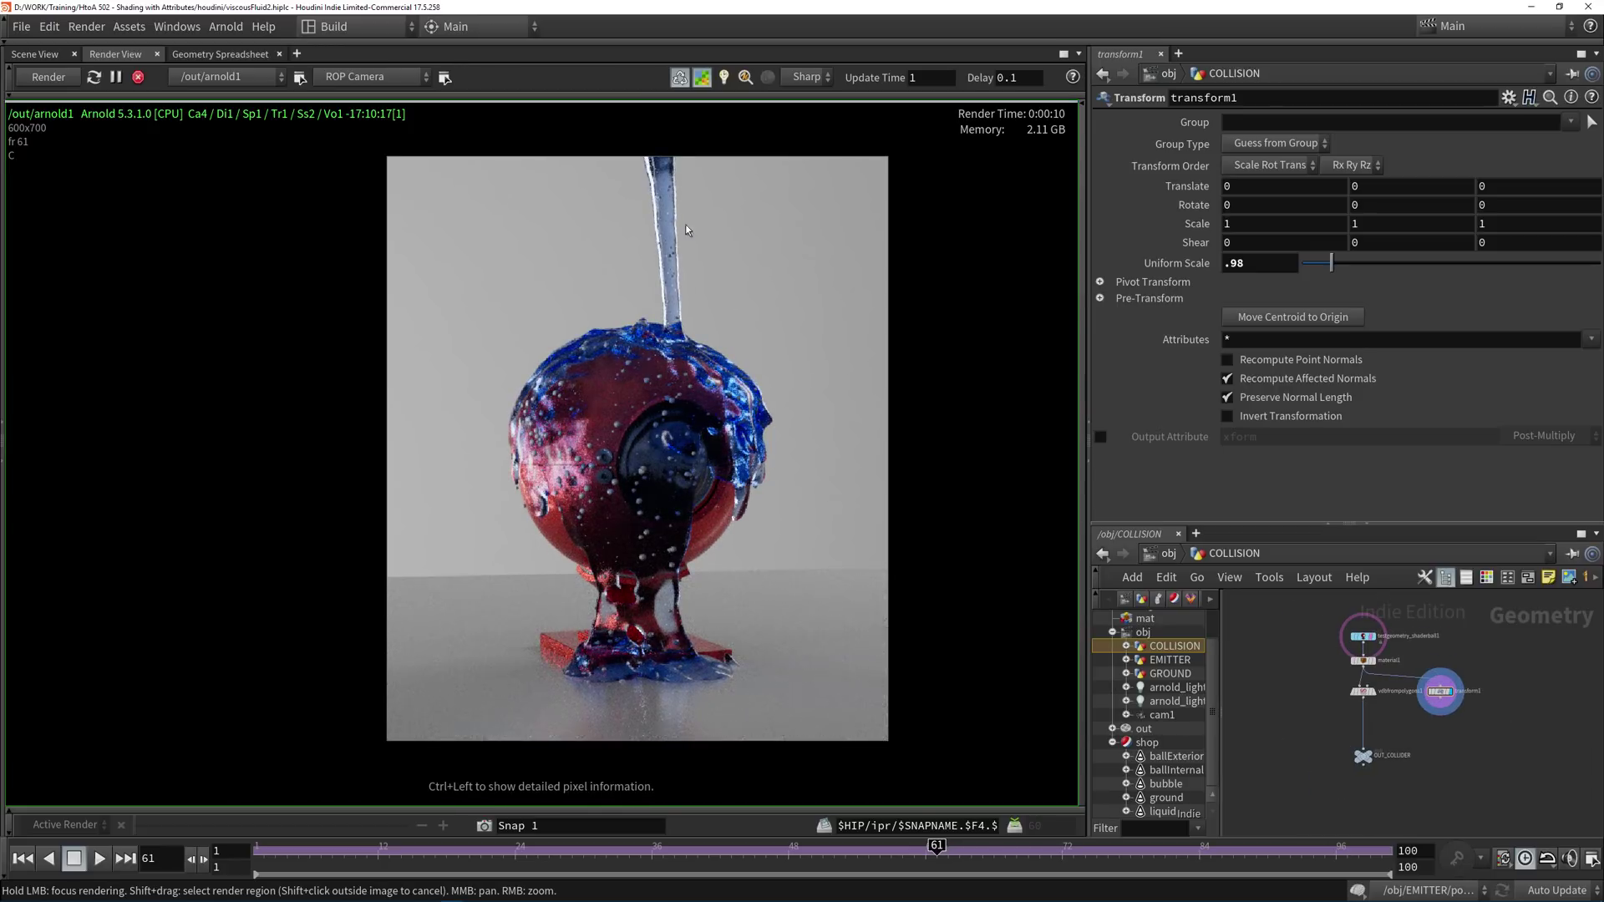
{"action": "scroll", "coordinate": [687, 230], "scroll_direction": "up", "scroll_amount": 2}
{"action": "scroll", "coordinate": [625, 232], "scroll_direction": "down", "scroll_amount": 2}
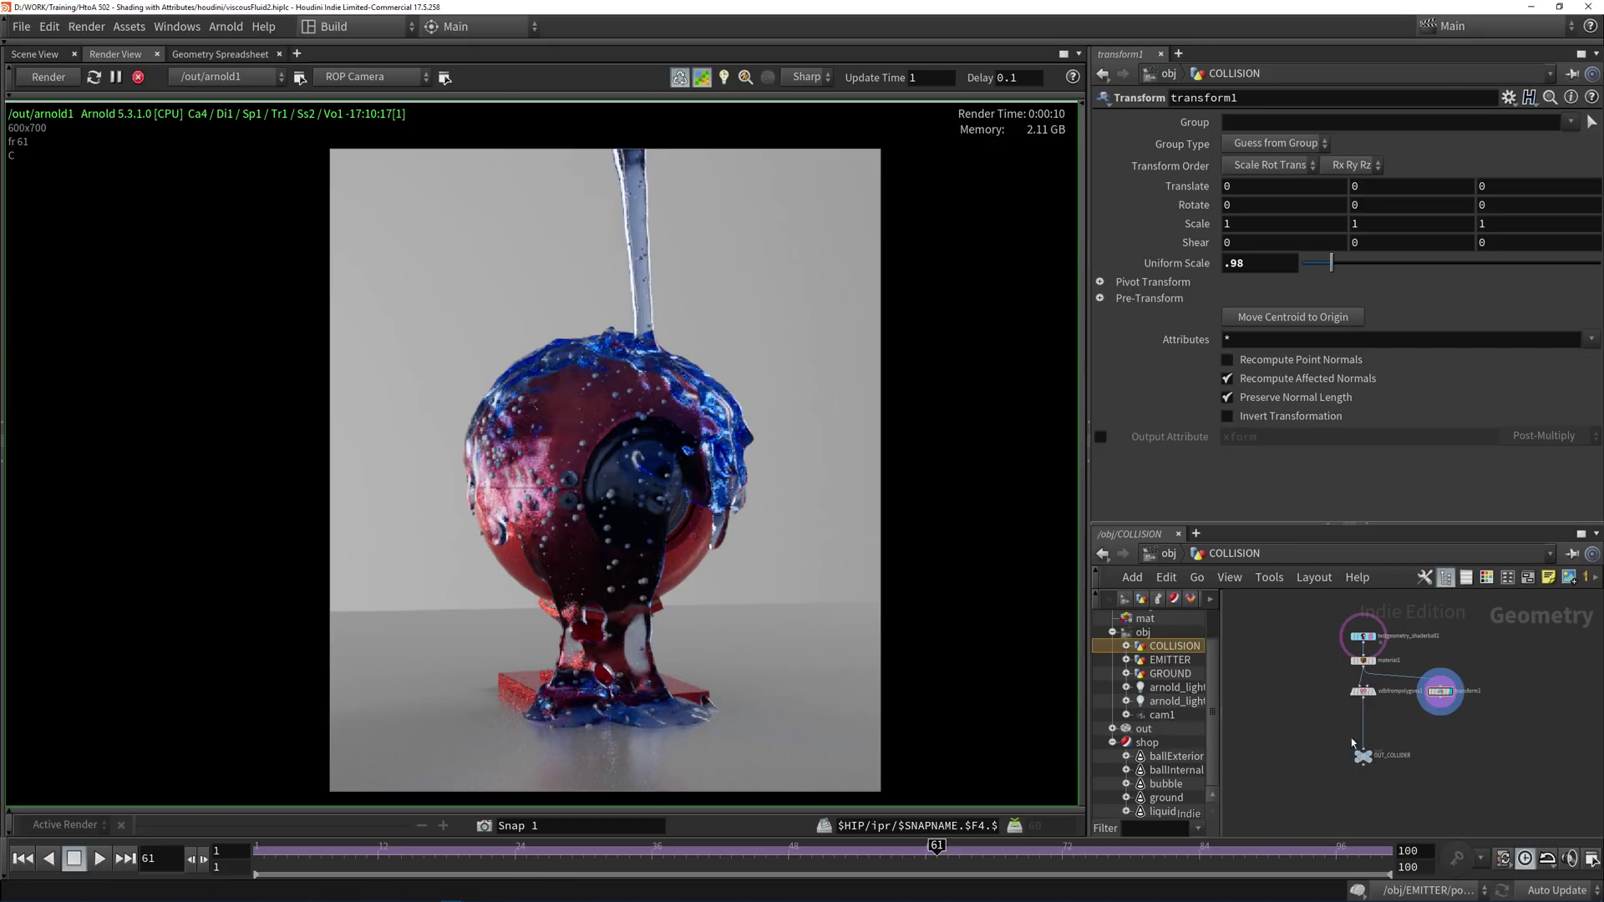
Inside the liquid shader network, add a User Data Float node that reads the attribute age.
{"action": "scroll", "coordinate": [1420, 750], "scroll_direction": "up", "scroll_amount": 2}
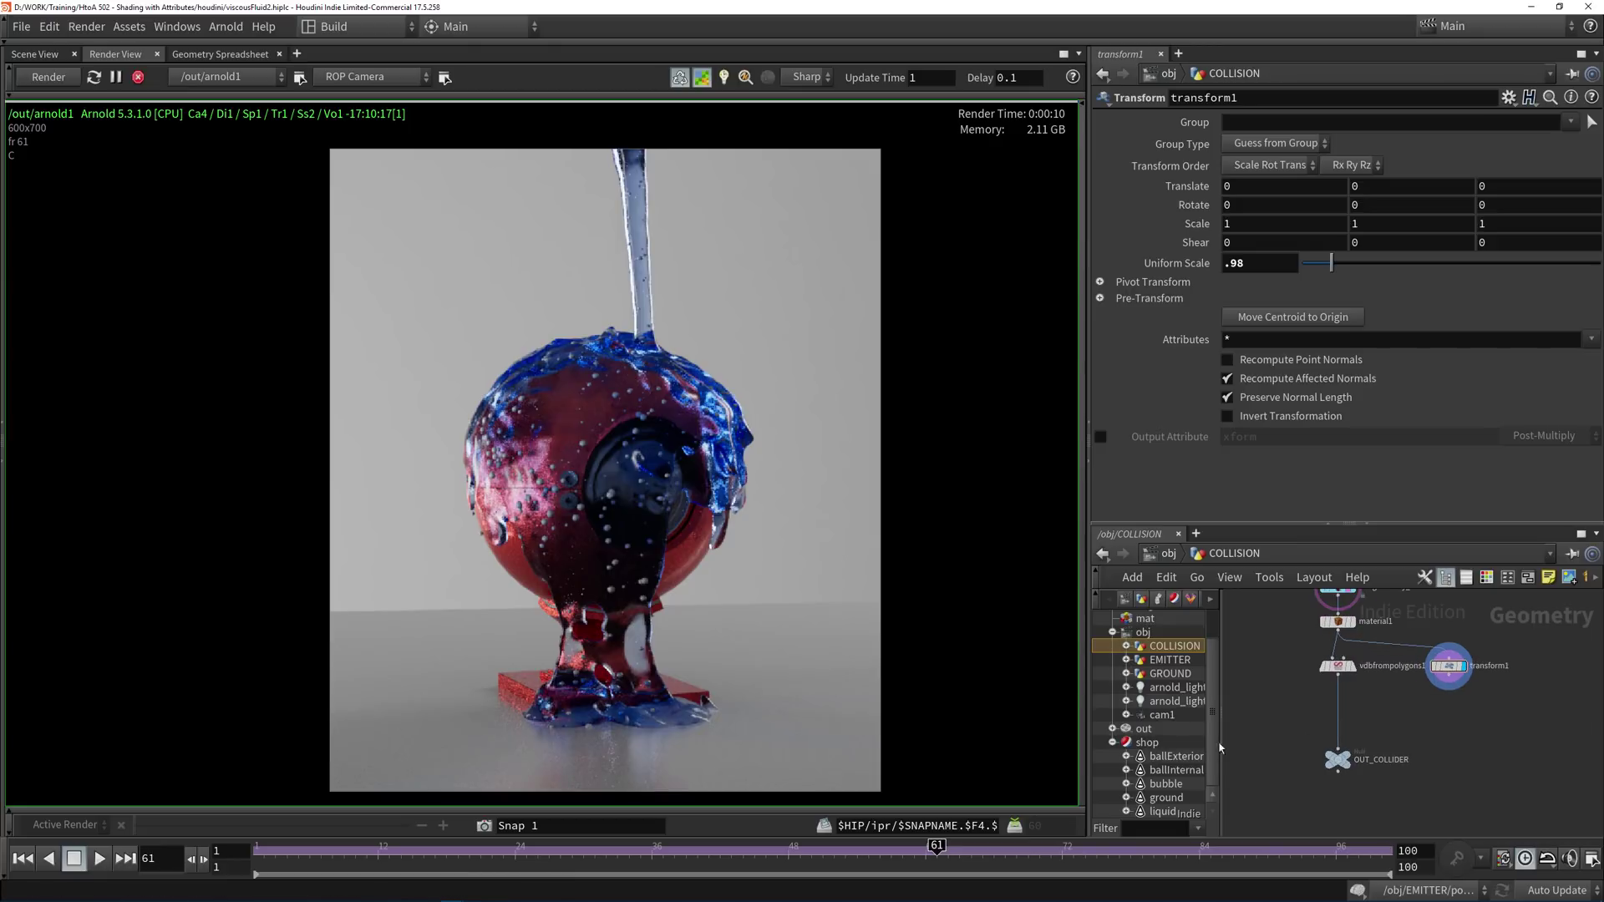
{"action": "left_click", "coordinate": [1166, 812]}
{"action": "scroll", "coordinate": [1350, 732], "scroll_direction": "up", "scroll_amount": 2}
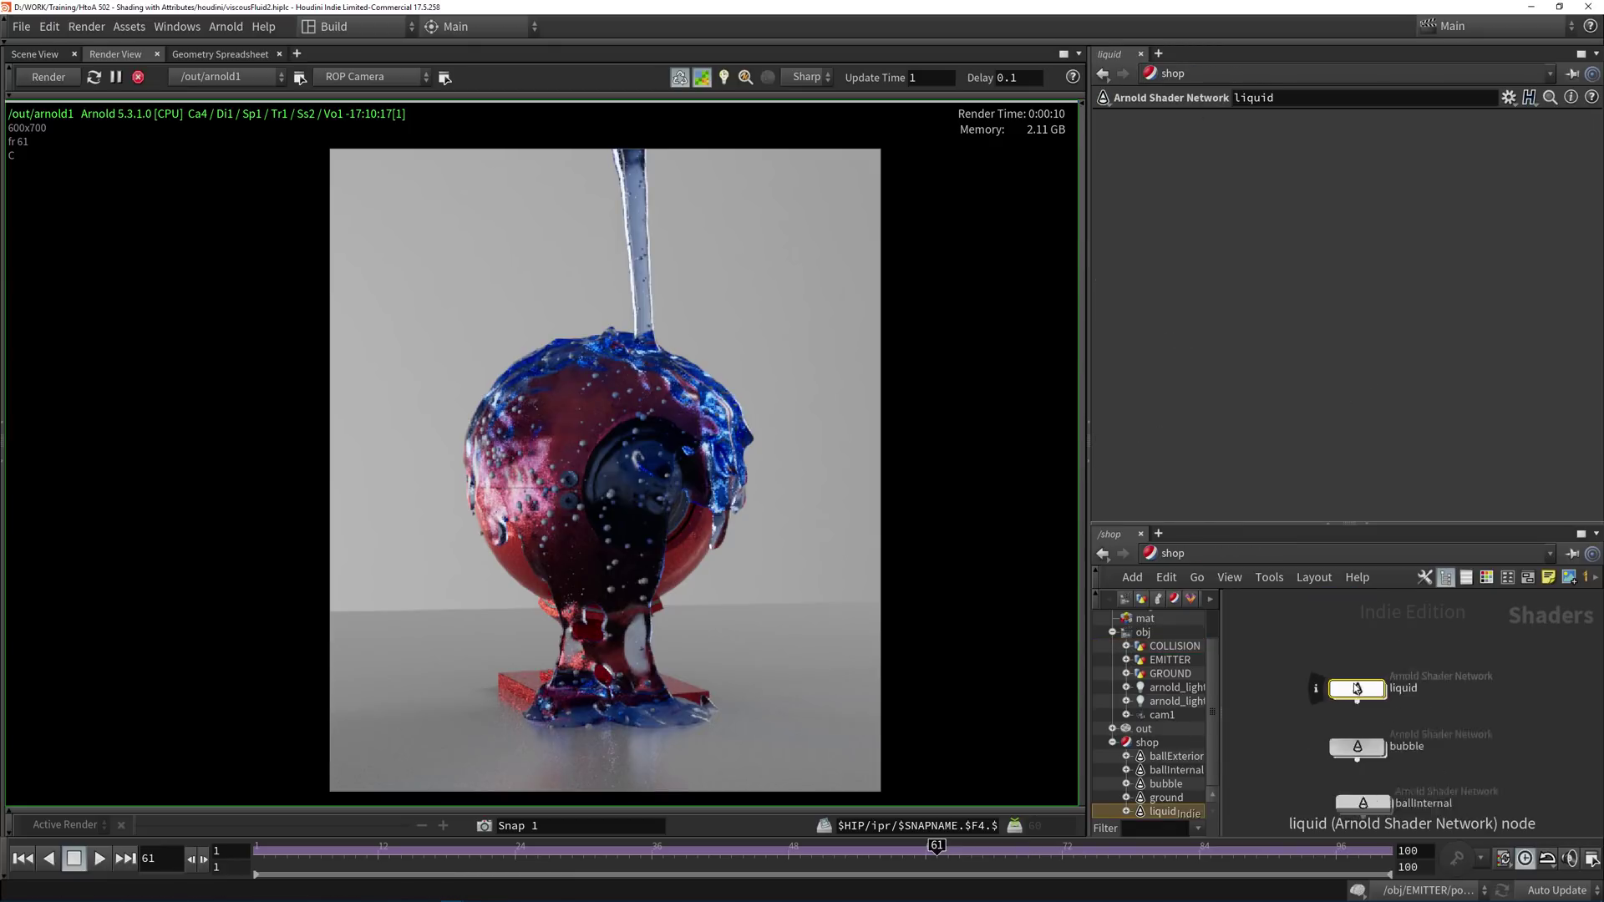
{"action": "double_click", "coordinate": [1358, 688]}
{"action": "key", "text": "Tab"}
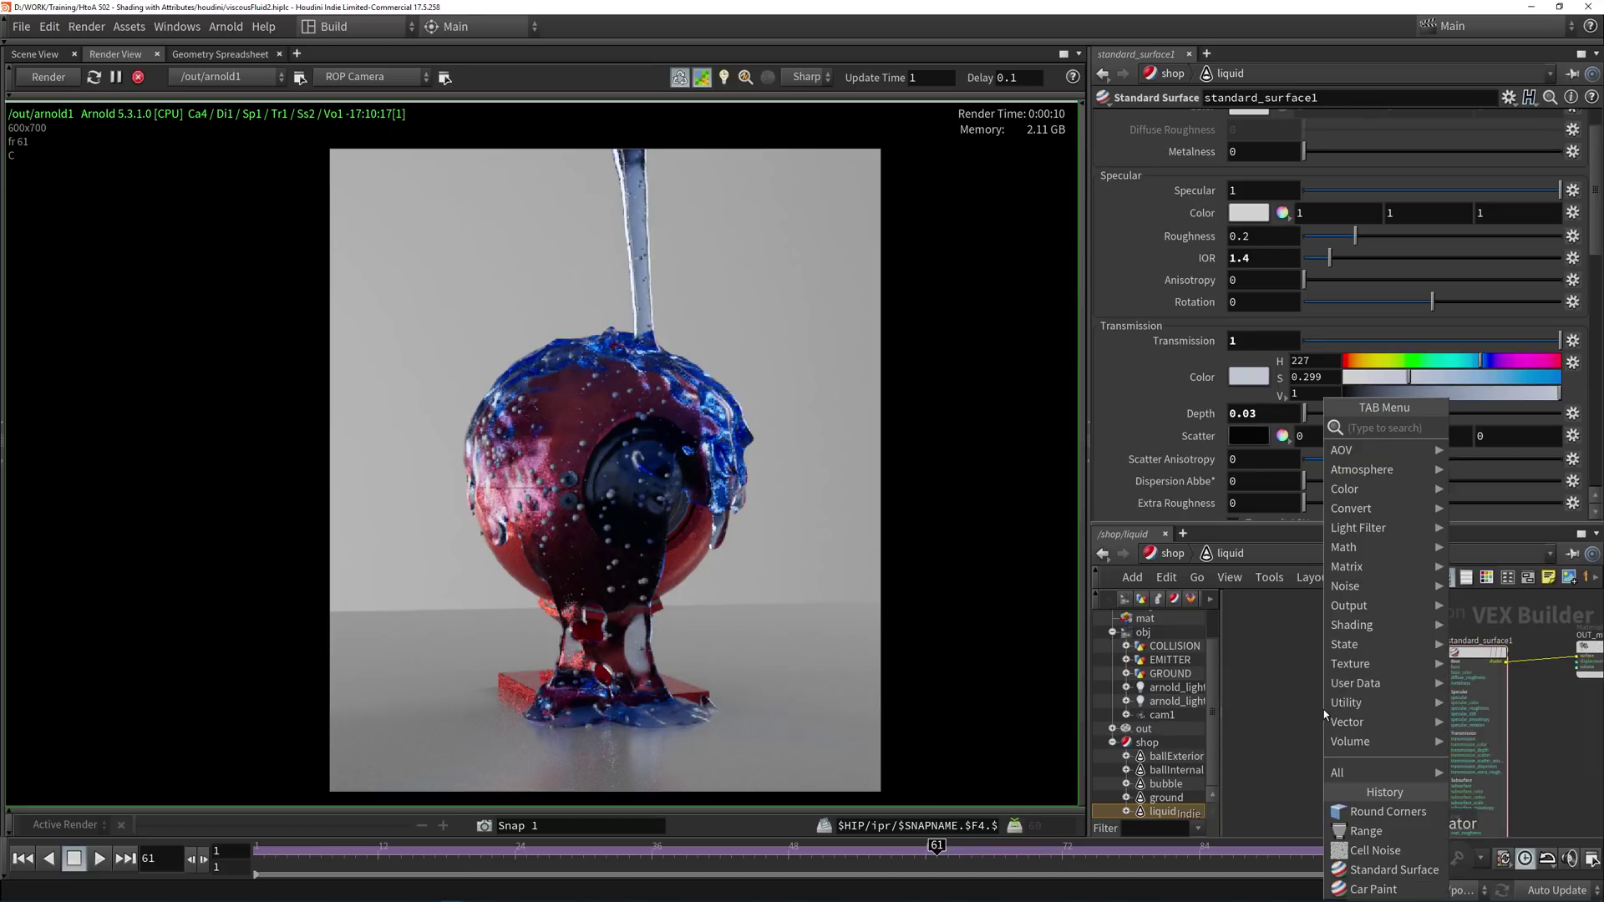
{"action": "type", "text": "user"}
{"action": "key", "text": "Return"}
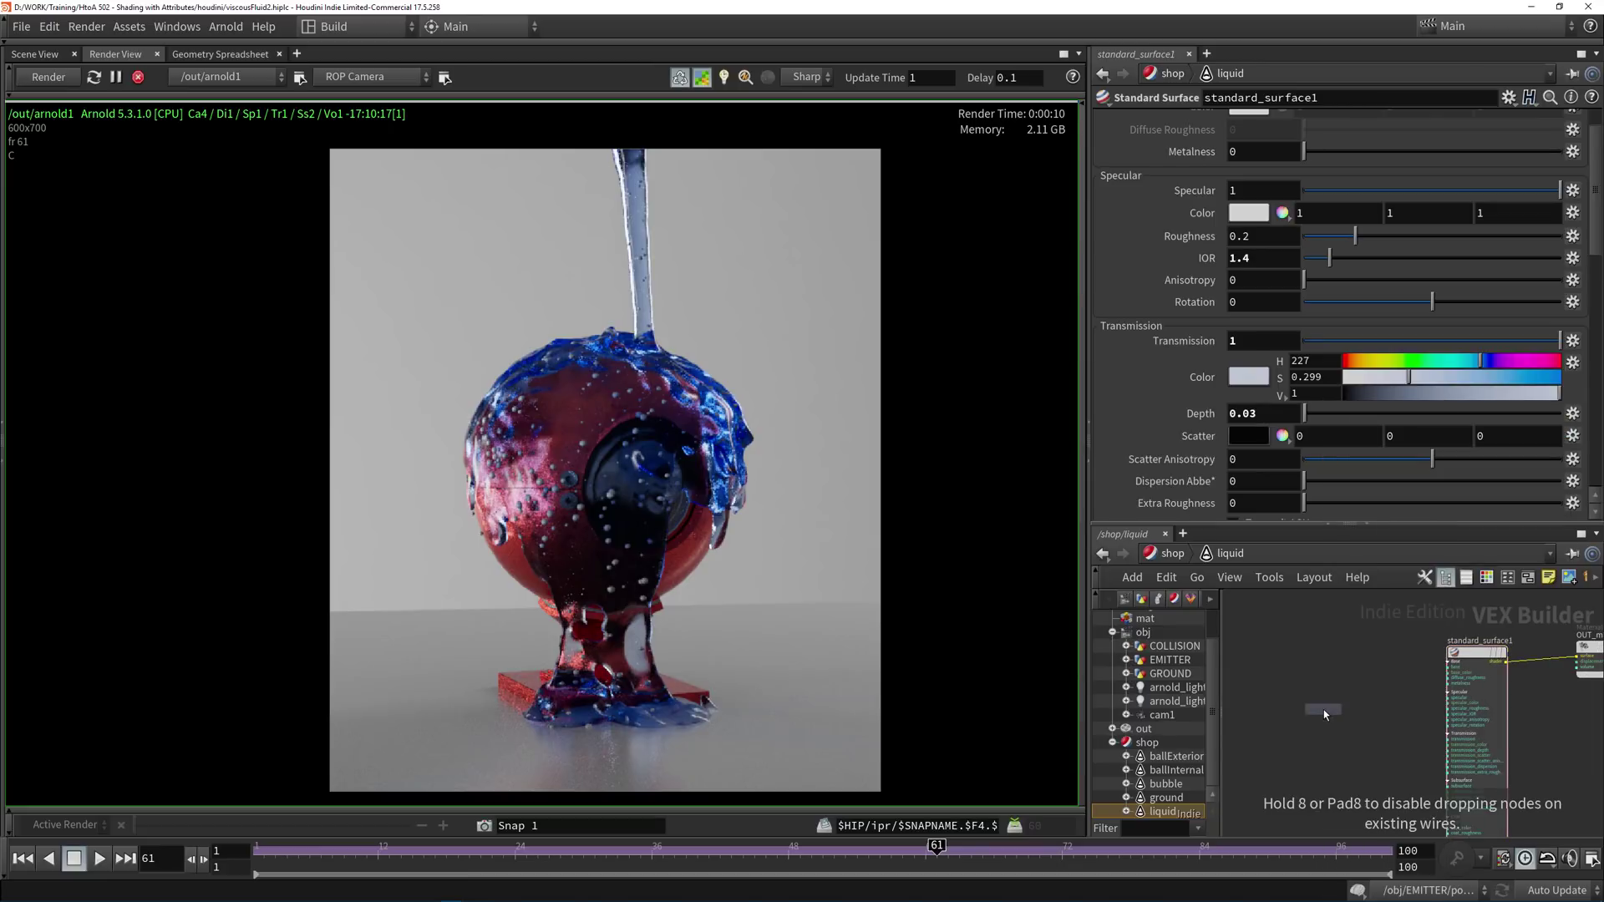
{"action": "left_click", "coordinate": [1301, 662]}
{"action": "left_click", "coordinate": [1246, 123]}
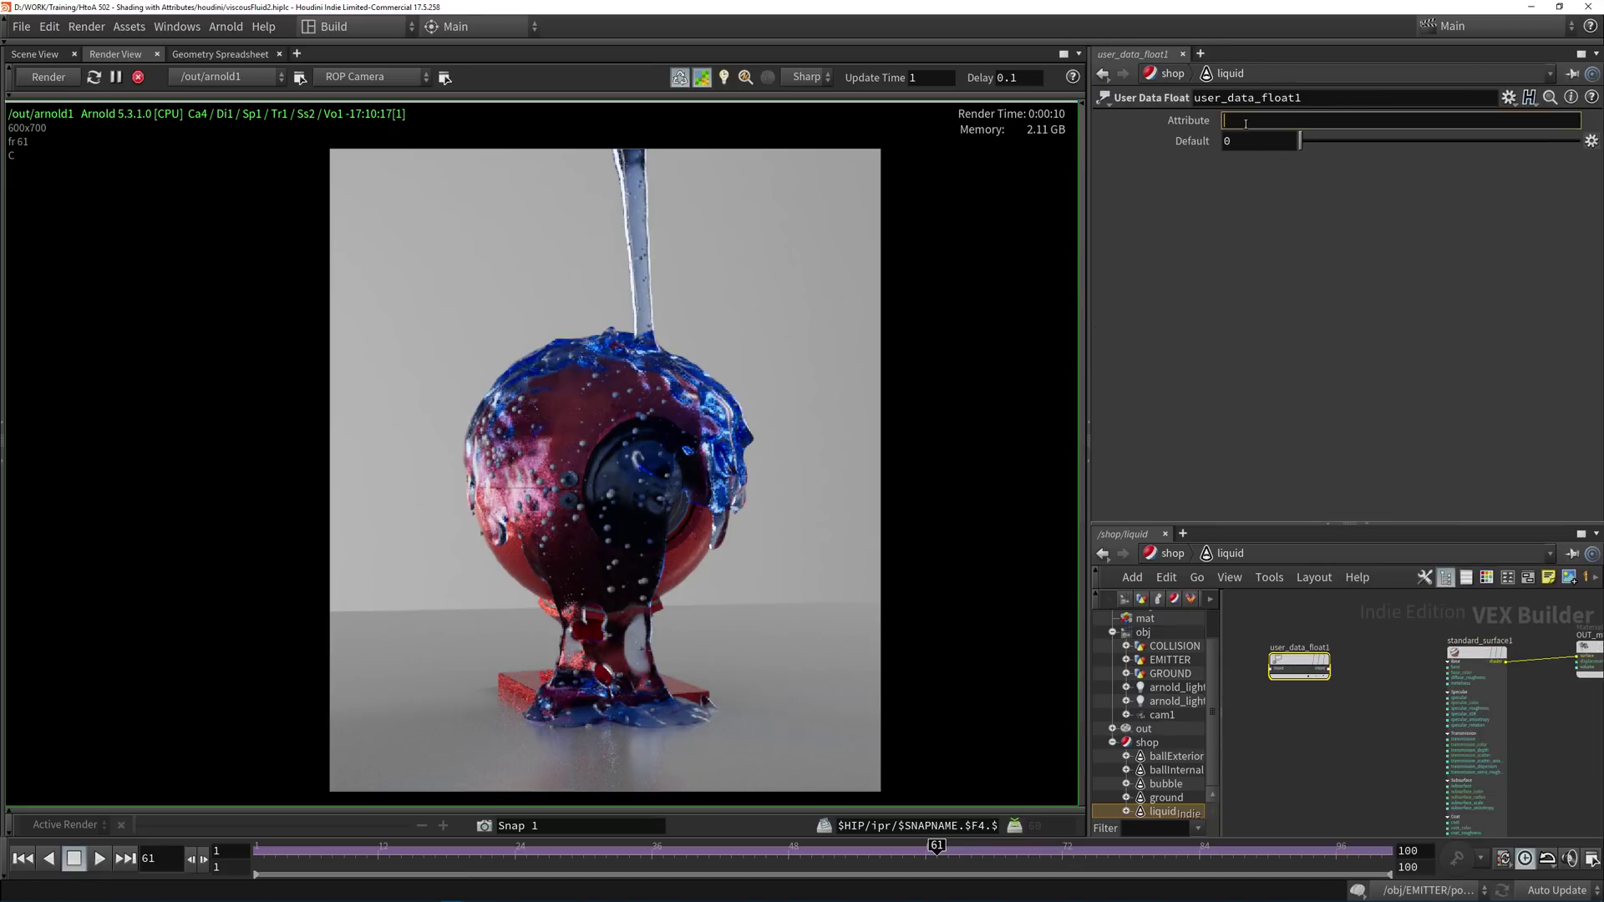
{"action": "key", "text": "Return"}
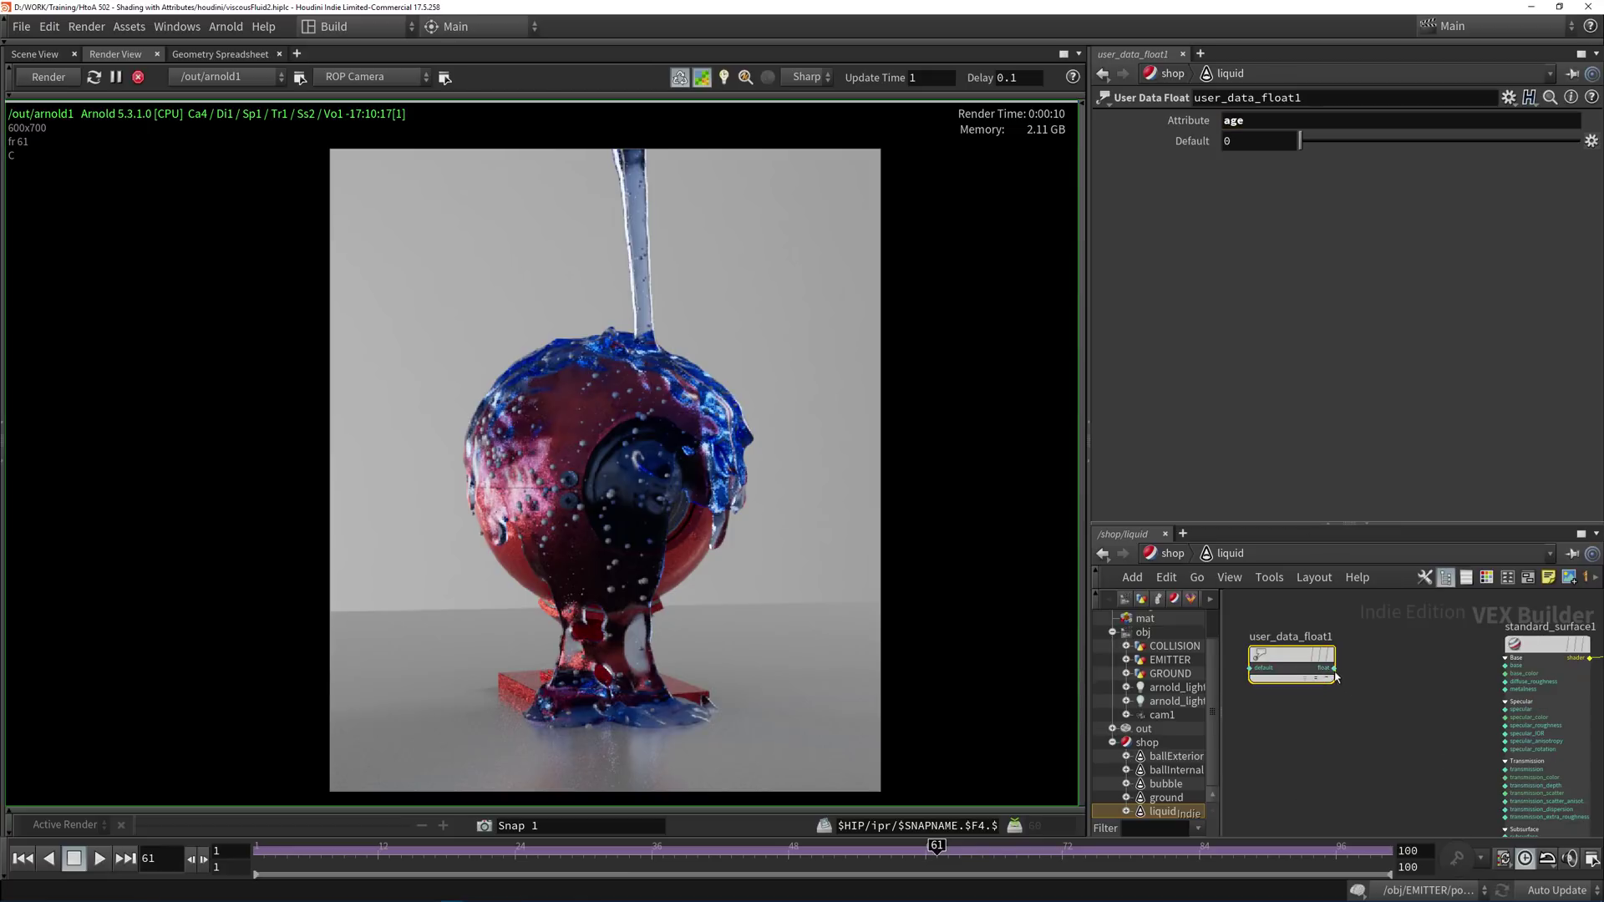
Wire the User Data Float output directly to the output node's surface input and probe the age values on the rendered fluid.
{"action": "scroll", "coordinate": [1287, 685], "scroll_direction": "up", "scroll_amount": 3}
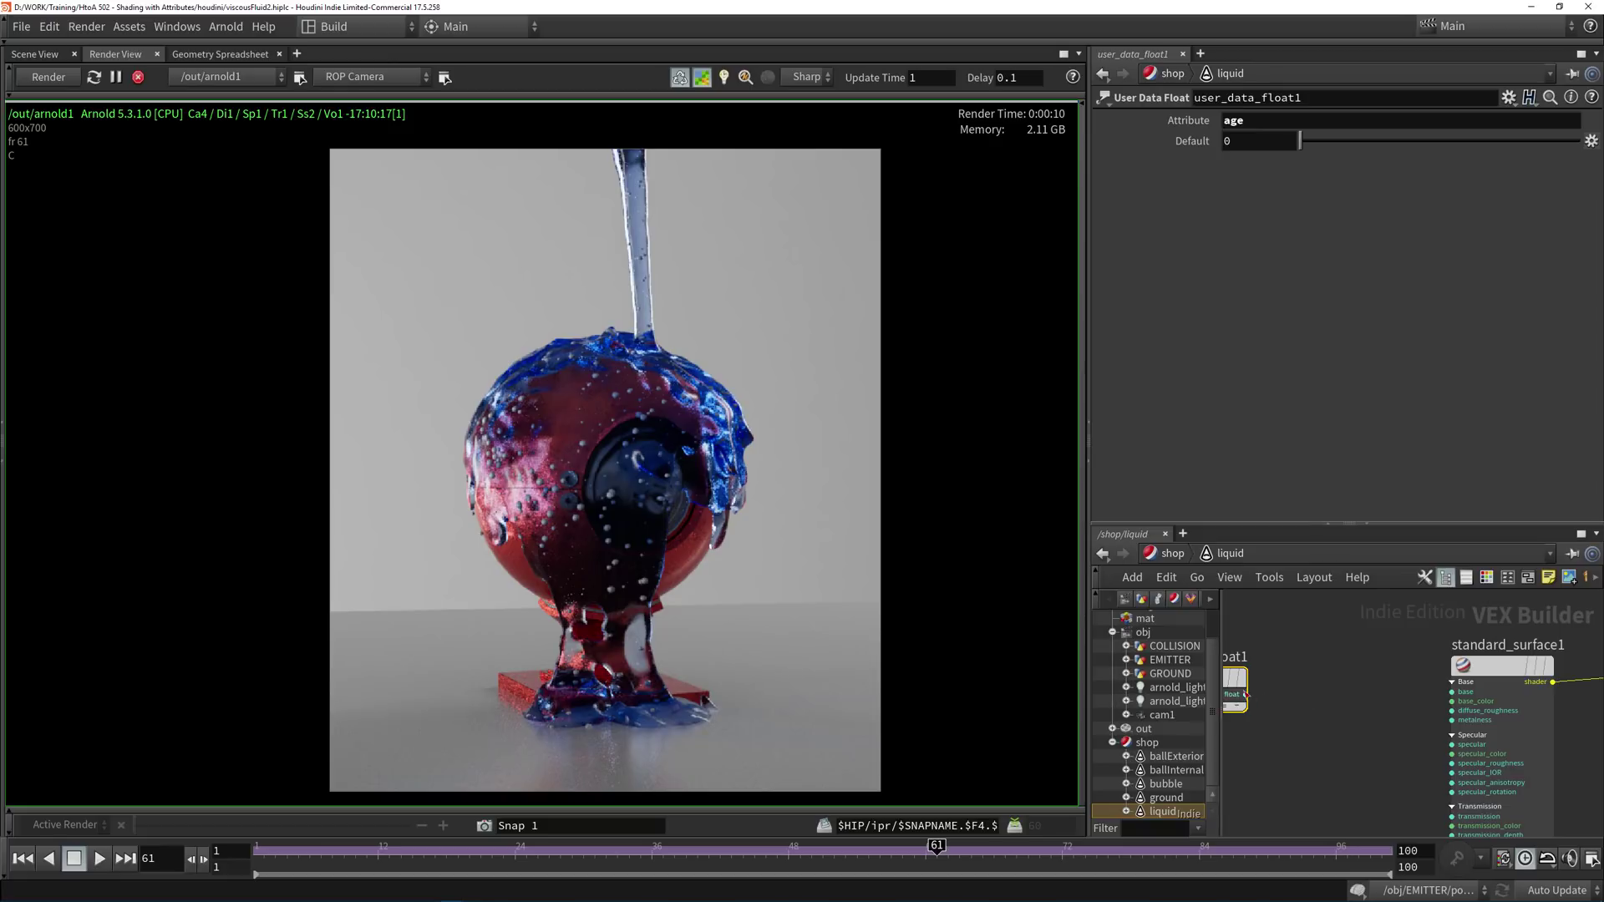
{"action": "left_click", "coordinate": [1245, 693]}
{"action": "left_click", "coordinate": [1452, 683]}
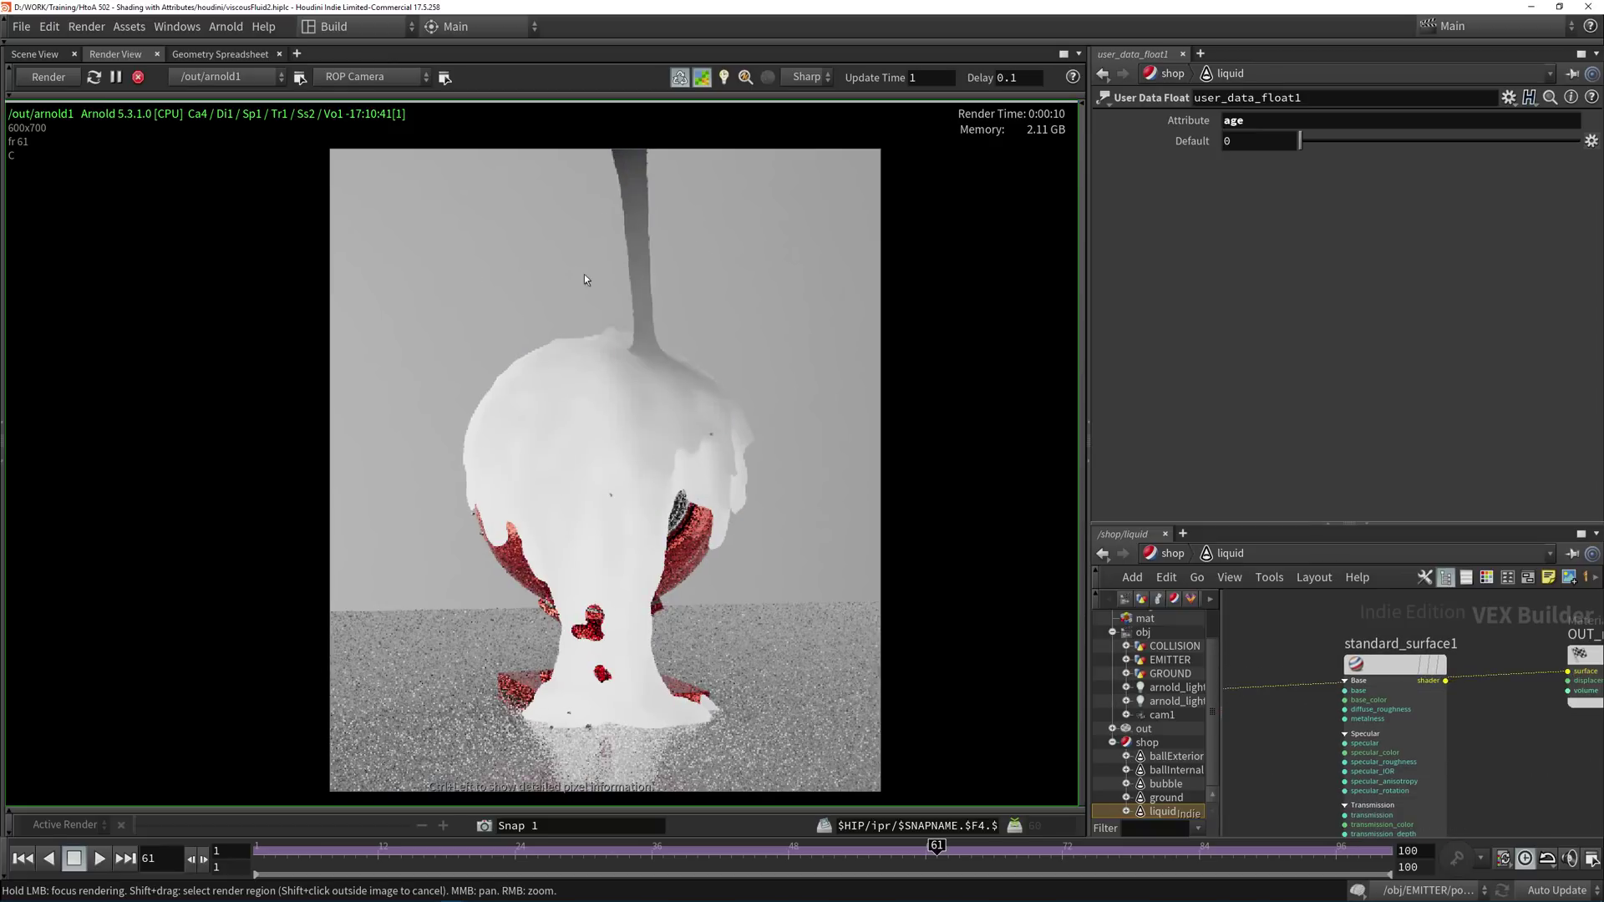
{"action": "left_click_drag", "start_coordinate": [579, 402], "coordinate": [657, 424], "text": "ctrl"}
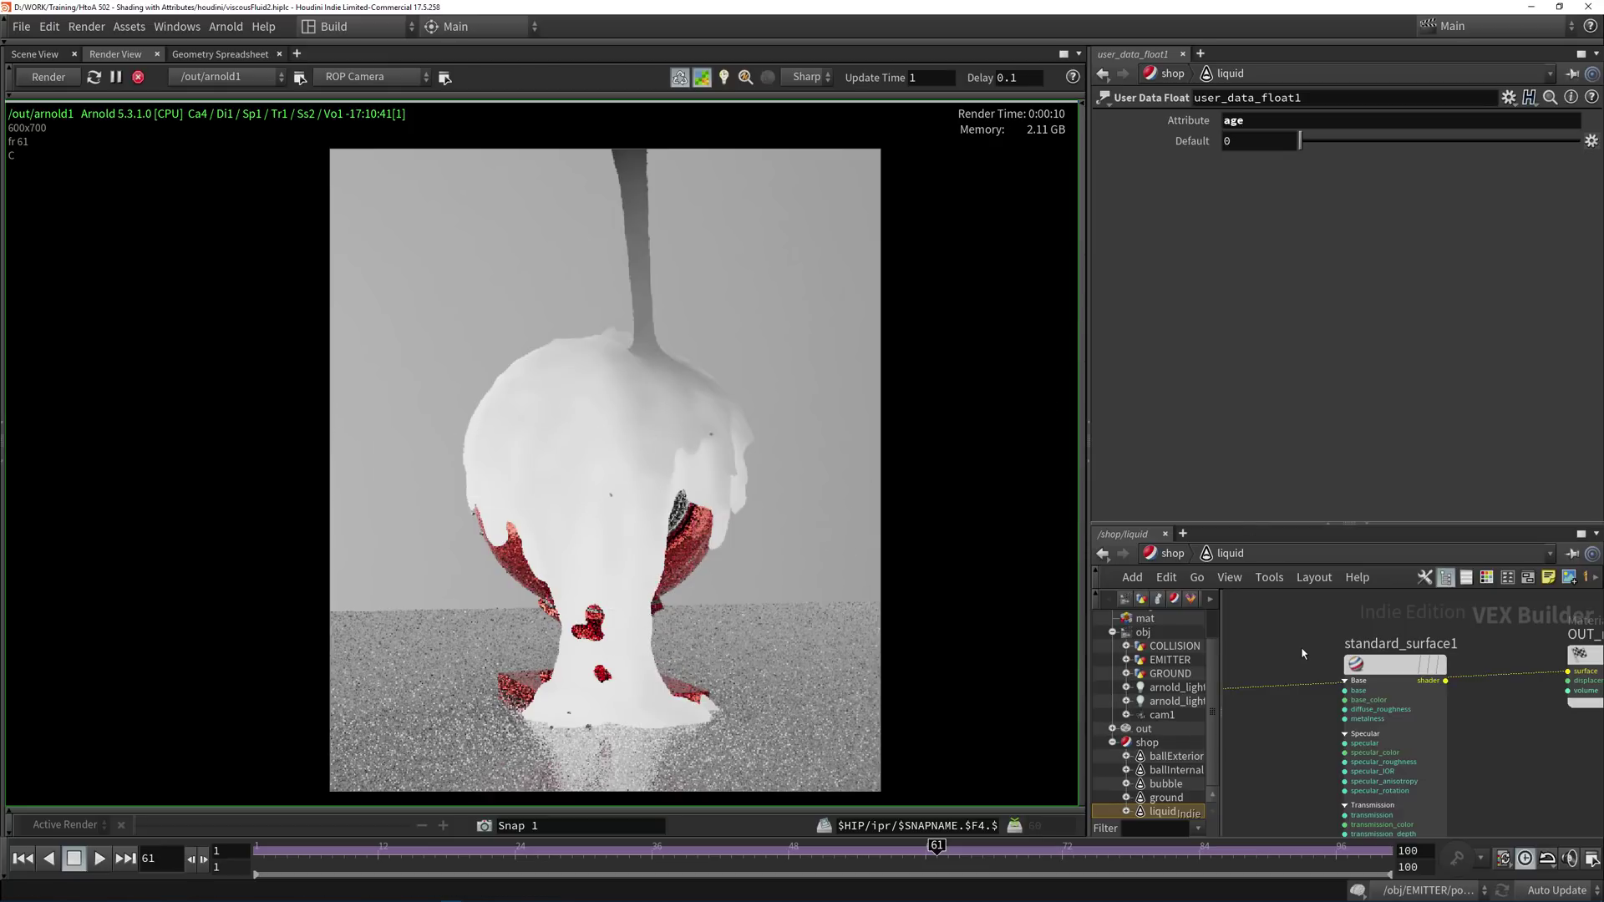
Add a Range node and wire it between the User Data Float node and the output node's surface input.
{"action": "scroll", "coordinate": [1296, 656], "scroll_direction": "down", "scroll_amount": 3}
{"action": "scroll", "coordinate": [1346, 674], "scroll_direction": "up", "scroll_amount": 2}
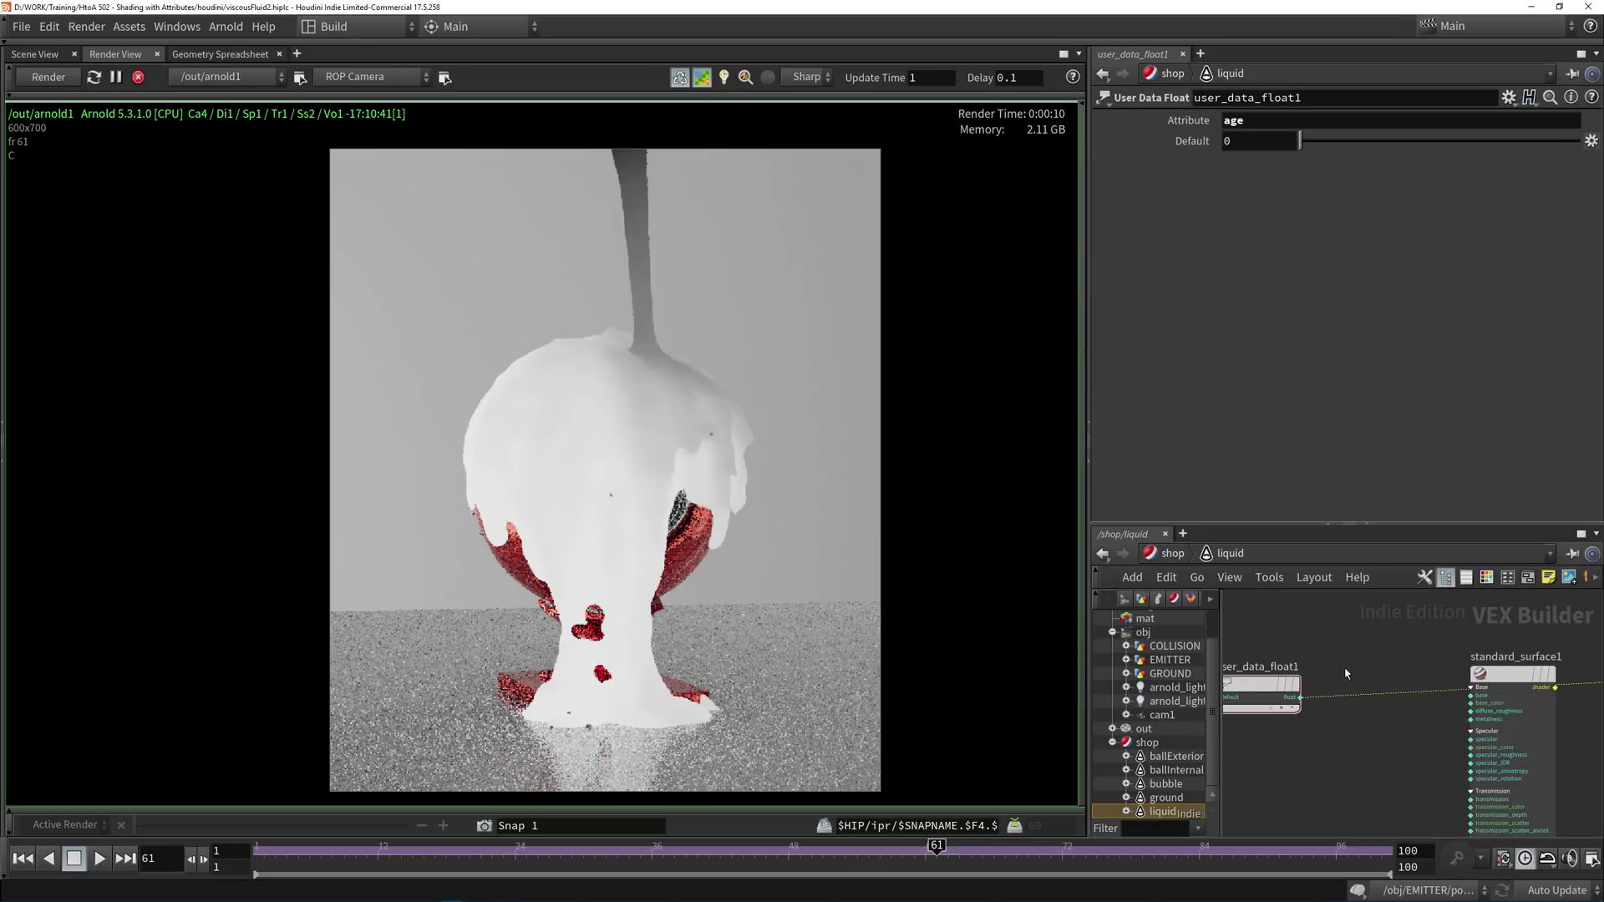
{"action": "key", "text": "Tab"}
{"action": "type", "text": "range"}
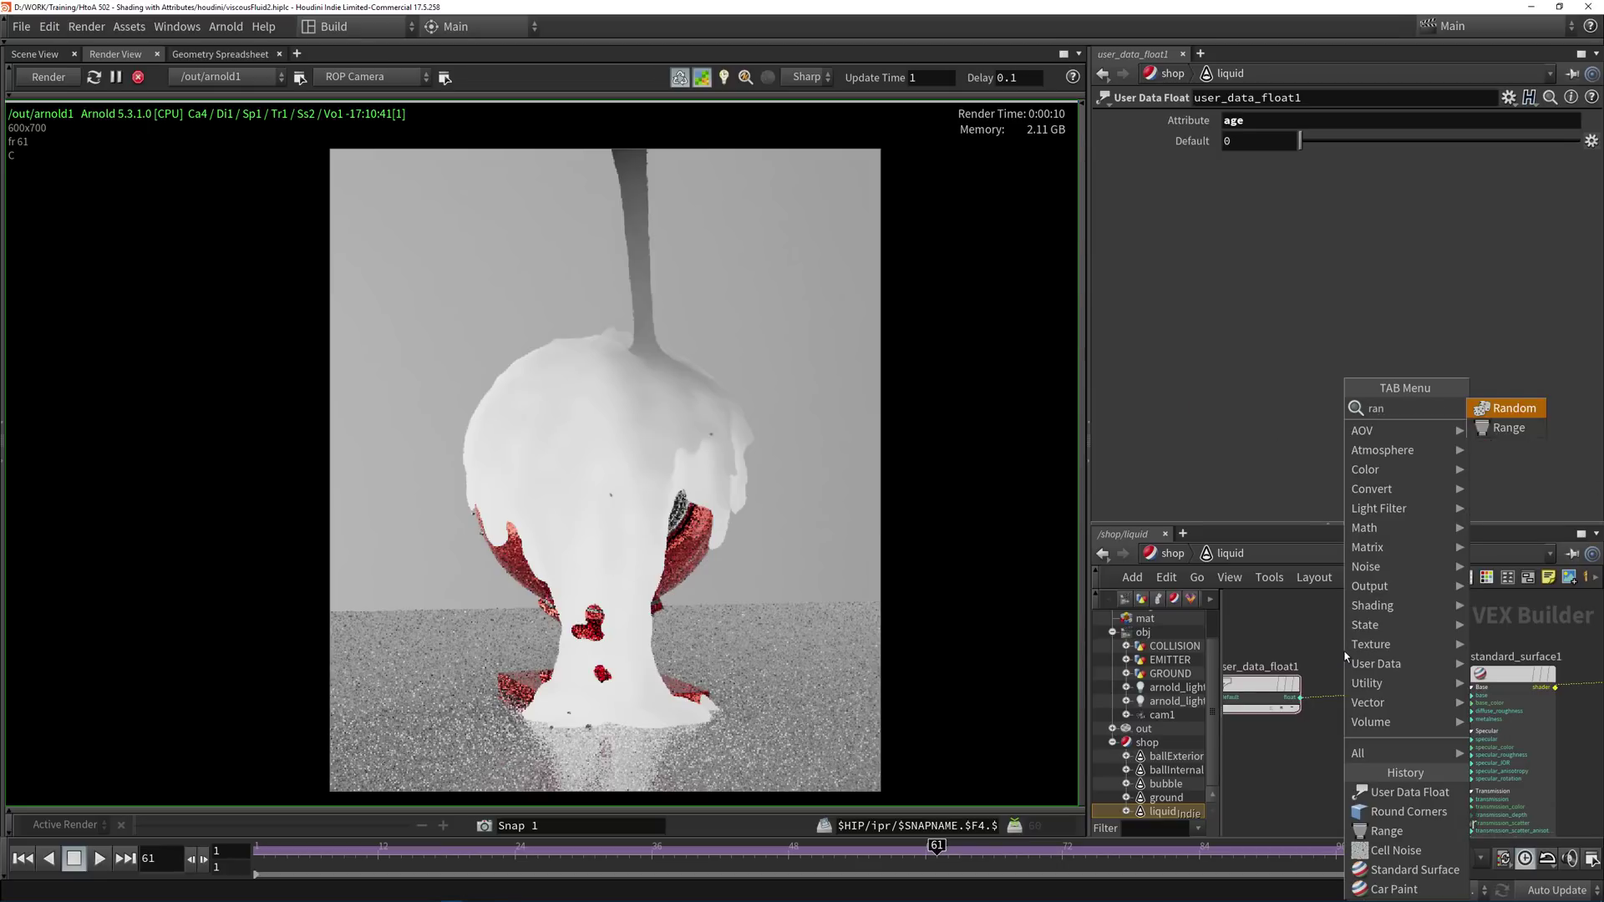
{"action": "key", "text": "Return"}
{"action": "left_click", "coordinate": [1345, 656]}
{"action": "left_click_drag", "start_coordinate": [1345, 656], "coordinate": [1362, 636]}
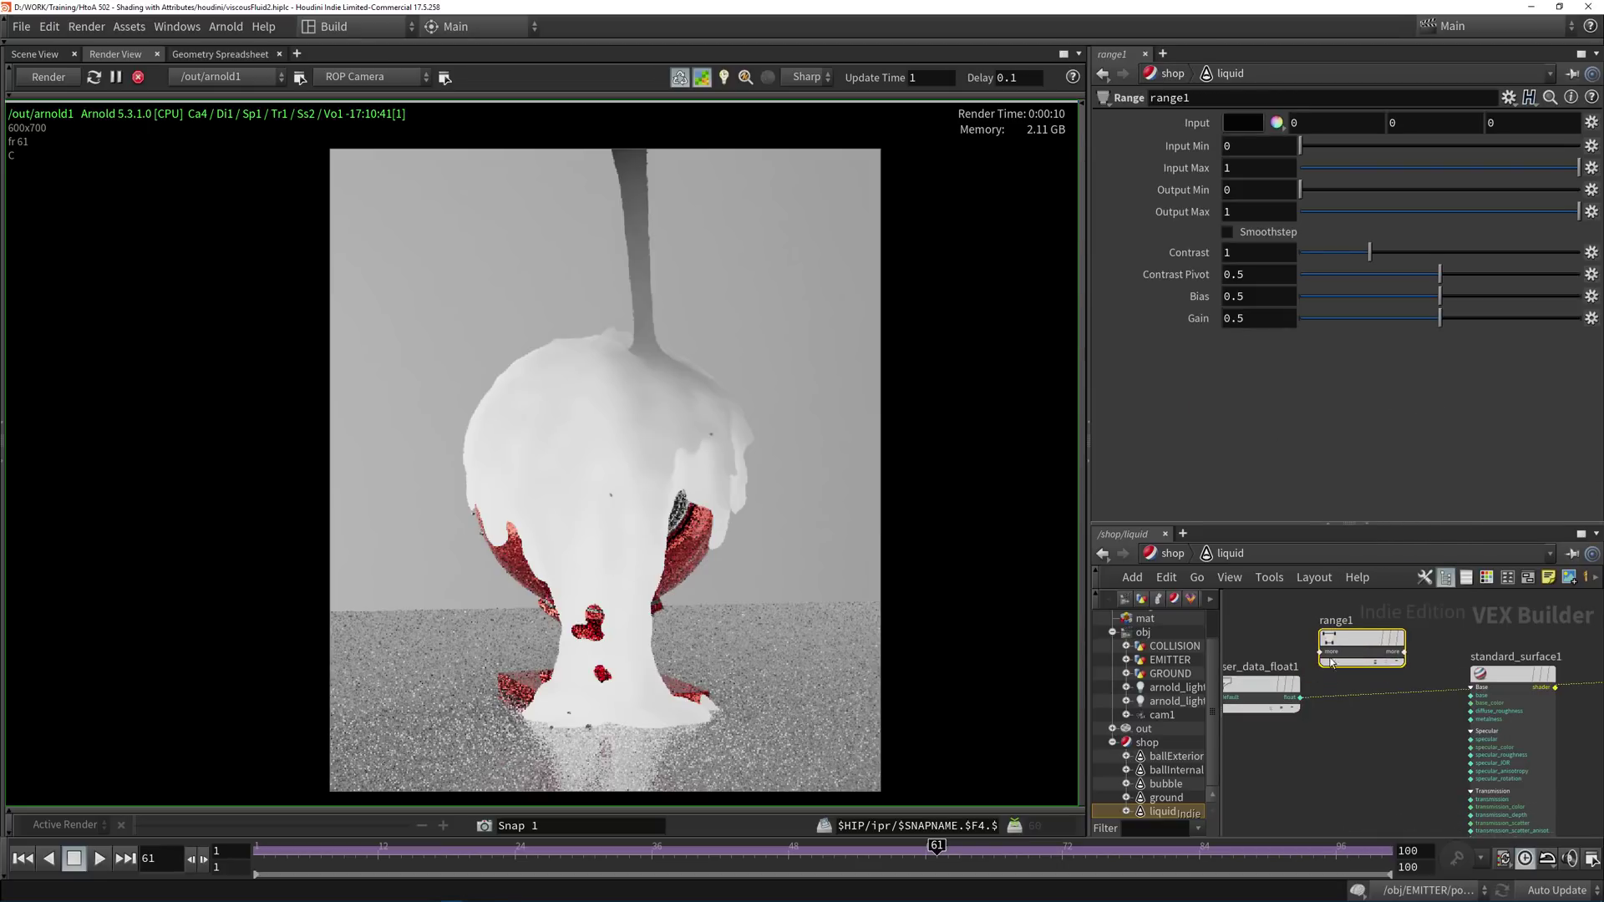
{"action": "left_click", "coordinate": [1300, 697]}
{"action": "left_click", "coordinate": [1321, 651]}
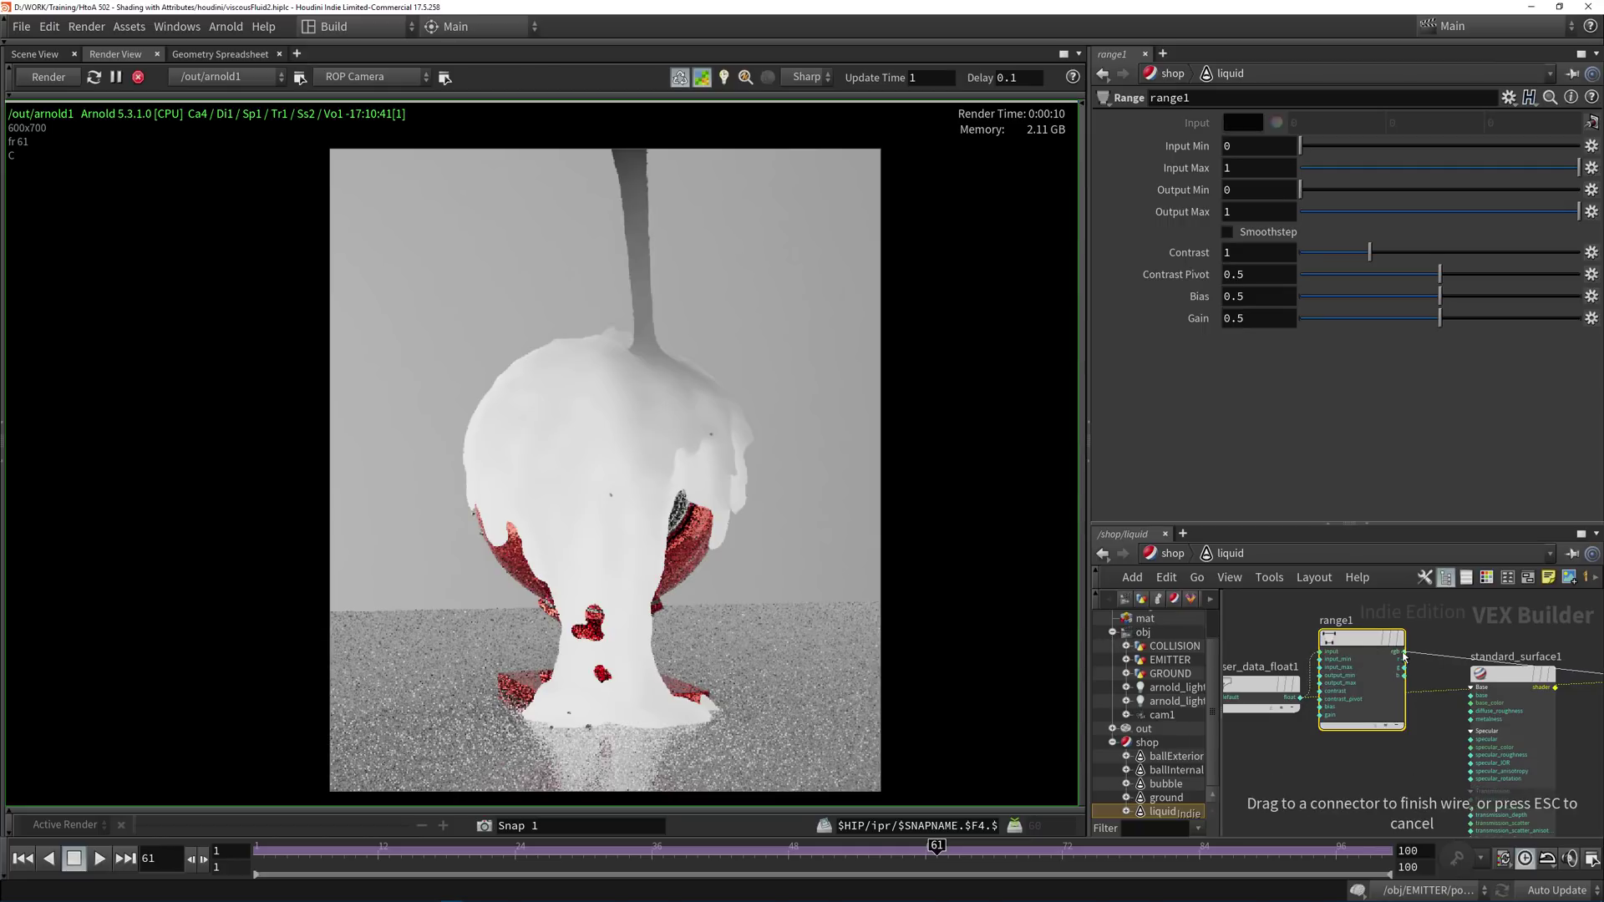
{"action": "left_click_drag", "start_coordinate": [1362, 639], "coordinate": [1382, 645]}
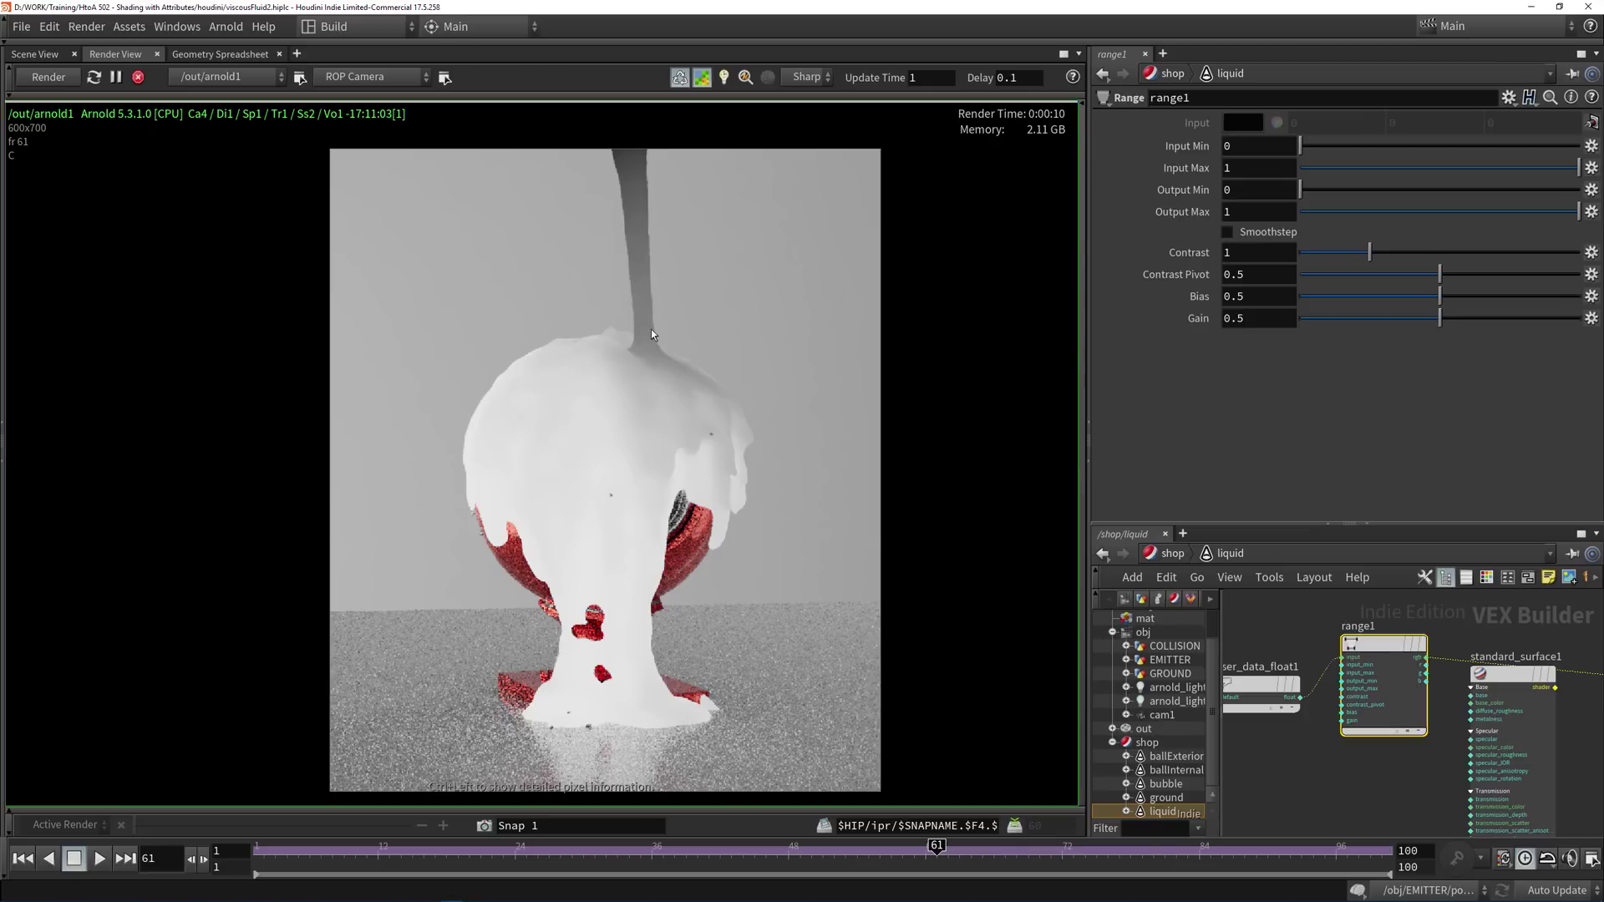
Set the Range node's Input Min to 0.5 and probe pixel values on the rendered fluid.
{"action": "left_click_drag", "start_coordinate": [652, 334], "coordinate": [675, 368], "text": "ctrl"}
{"action": "type", "text": "5"}
{"action": "key", "text": "Return"}
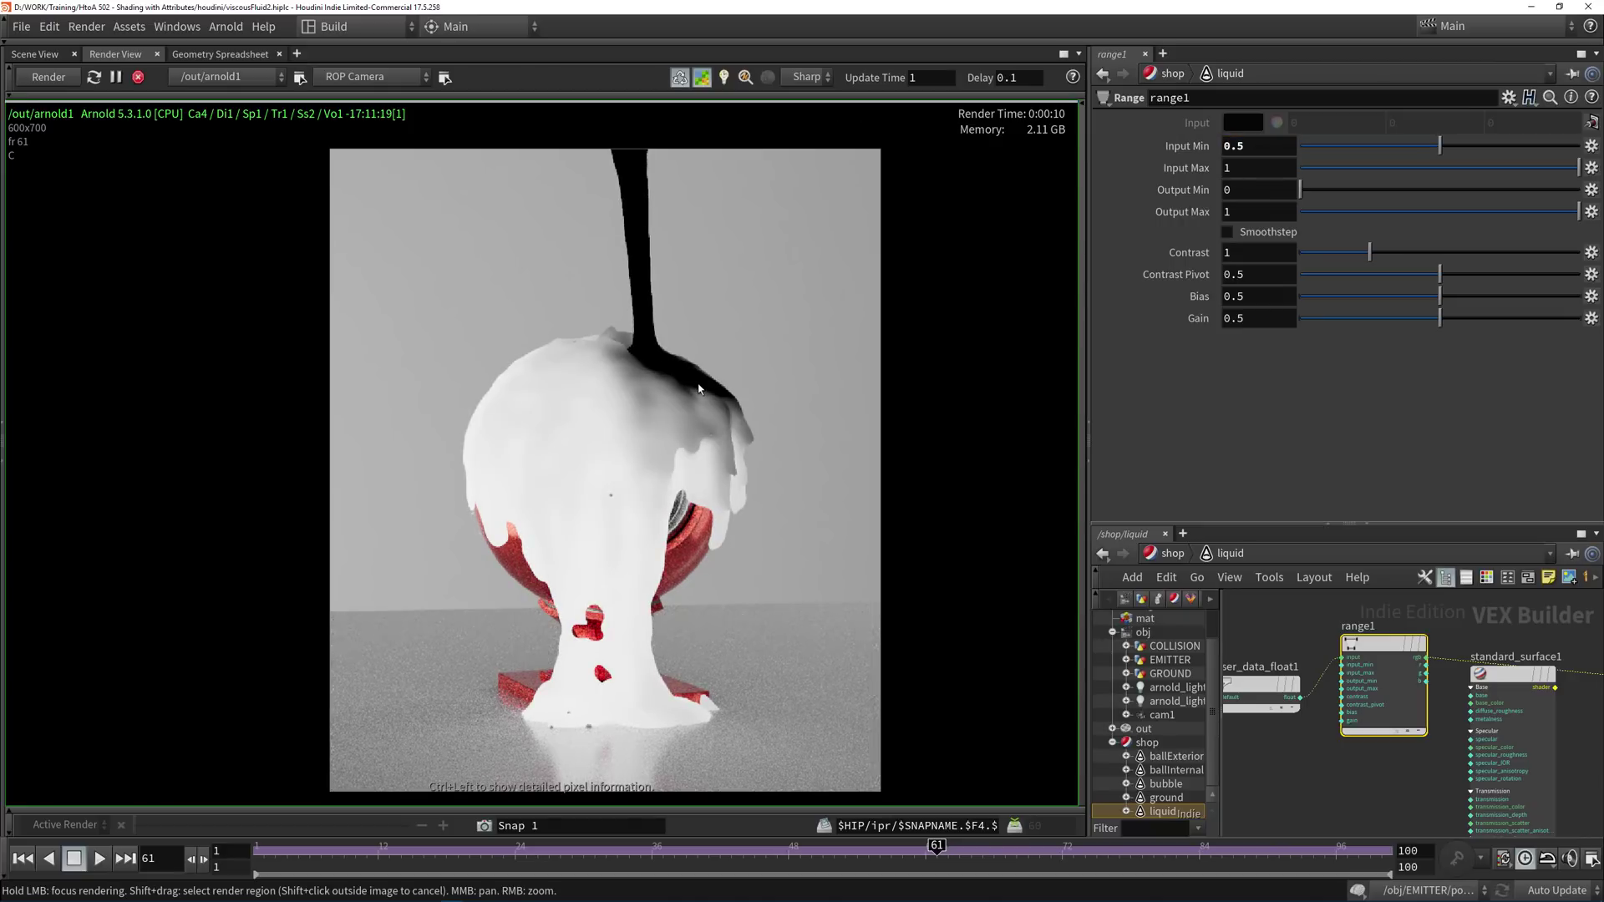
{"action": "left_click", "coordinate": [666, 316], "text": "ctrl"}
{"action": "mouse_move", "coordinate": [598, 406]}
{"action": "left_mouse_down"}
{"action": "mouse_move", "coordinate": [574, 469]}
{"action": "mouse_move", "coordinate": [580, 418]}
{"action": "left_mouse_up"}
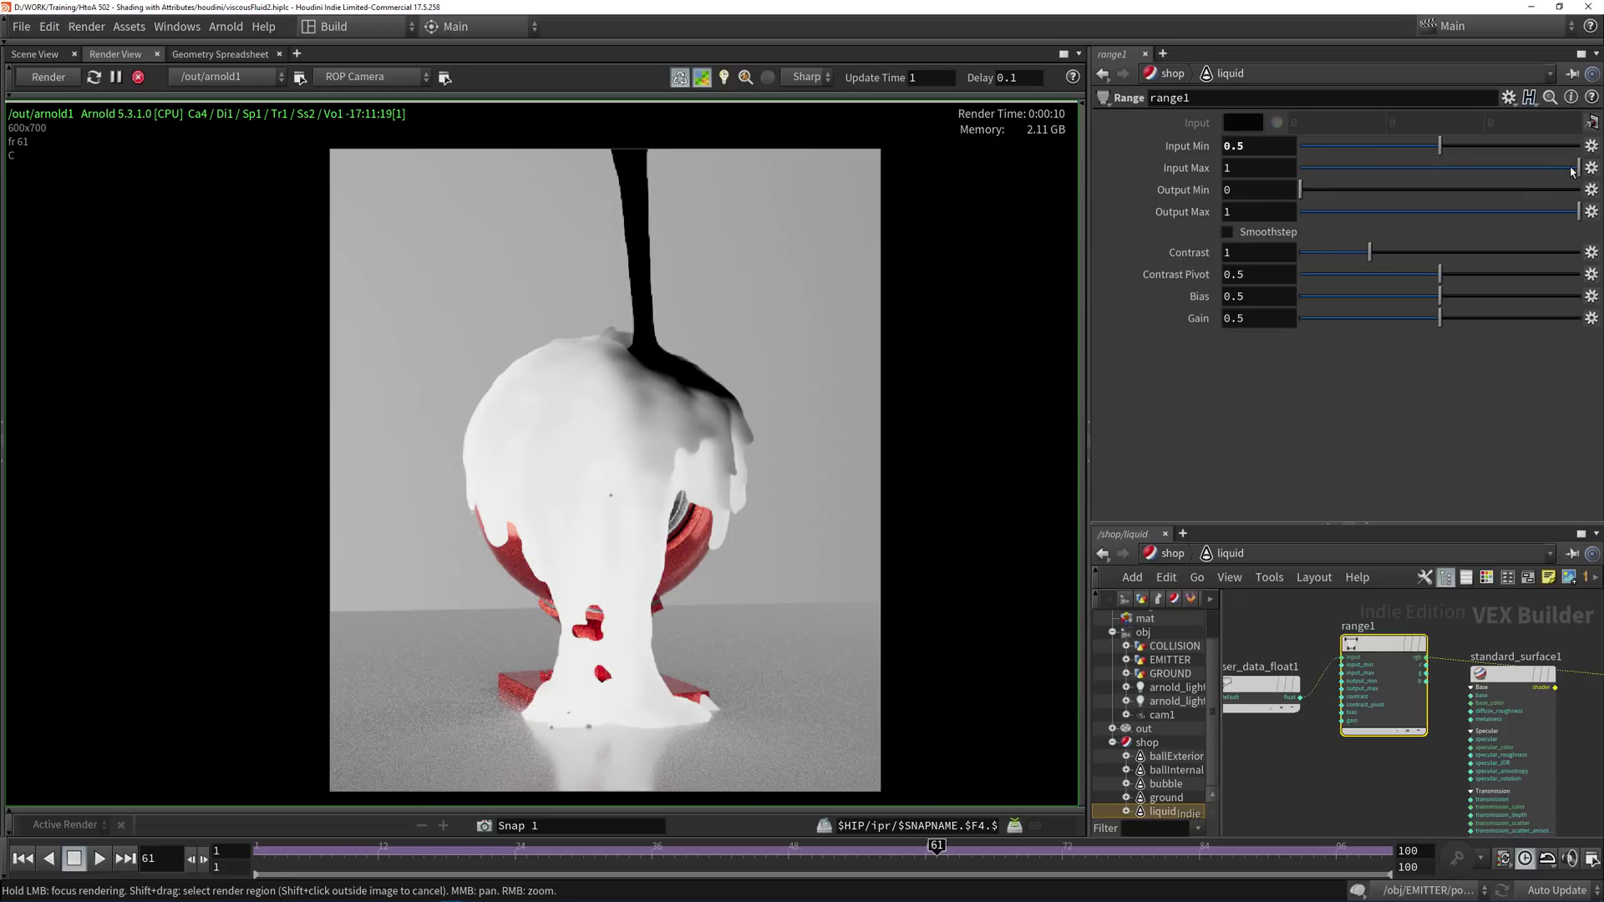
Set the Range node's Output Max to 0.5, turn on Smoothstep and probe the fluid's pixel values.
{"action": "left_click_drag", "start_coordinate": [1570, 173], "coordinate": [1440, 214]}
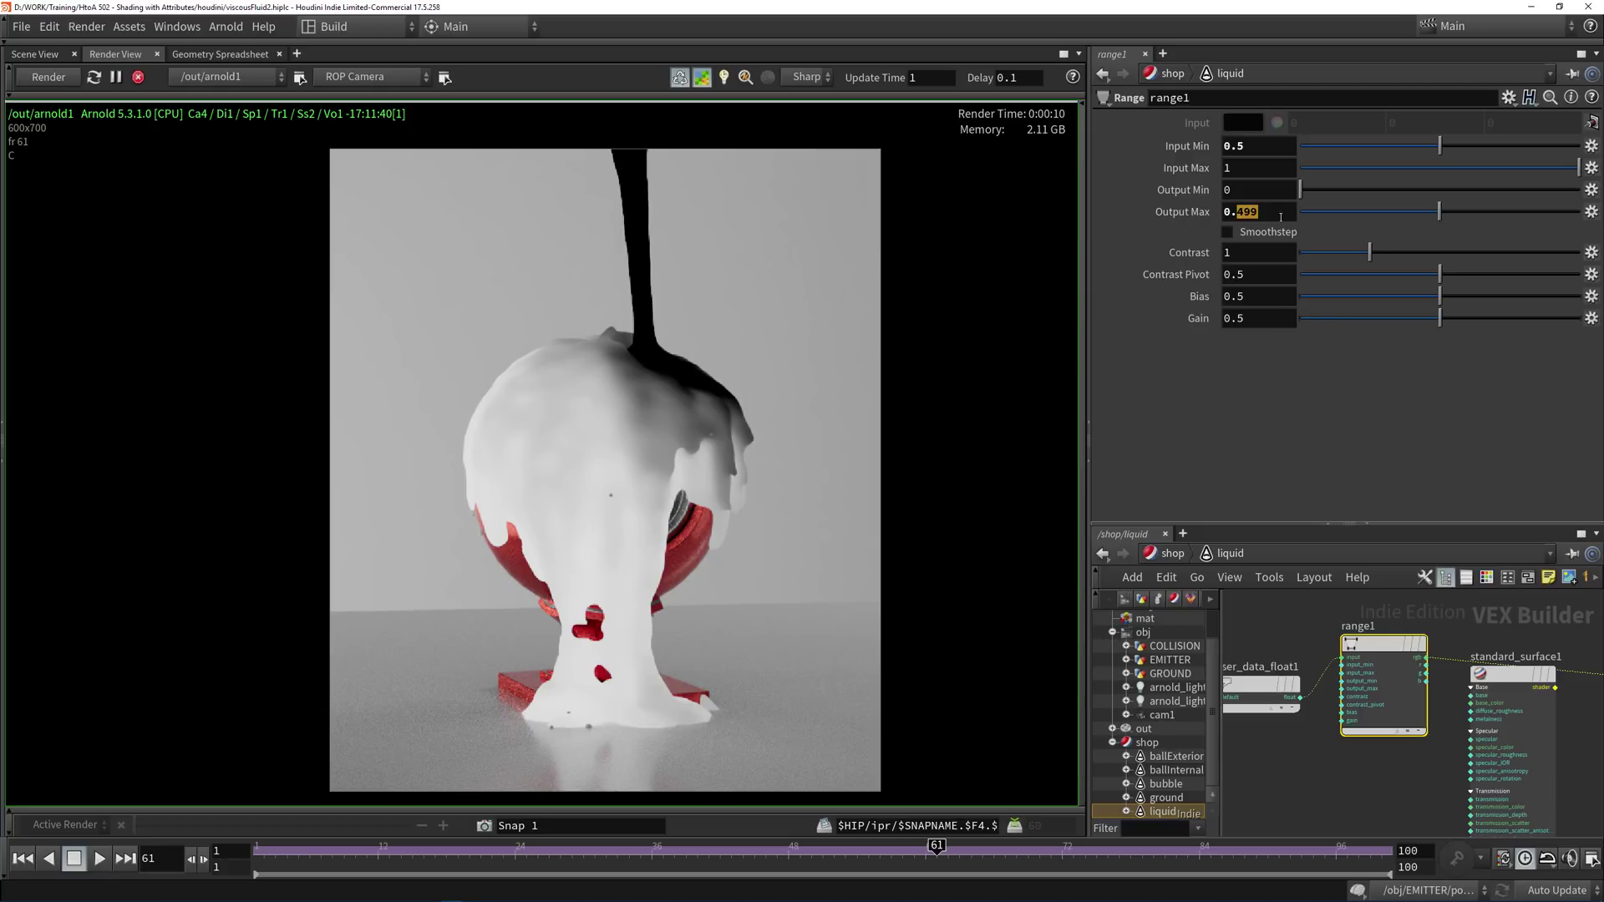
{"action": "key", "text": "Return"}
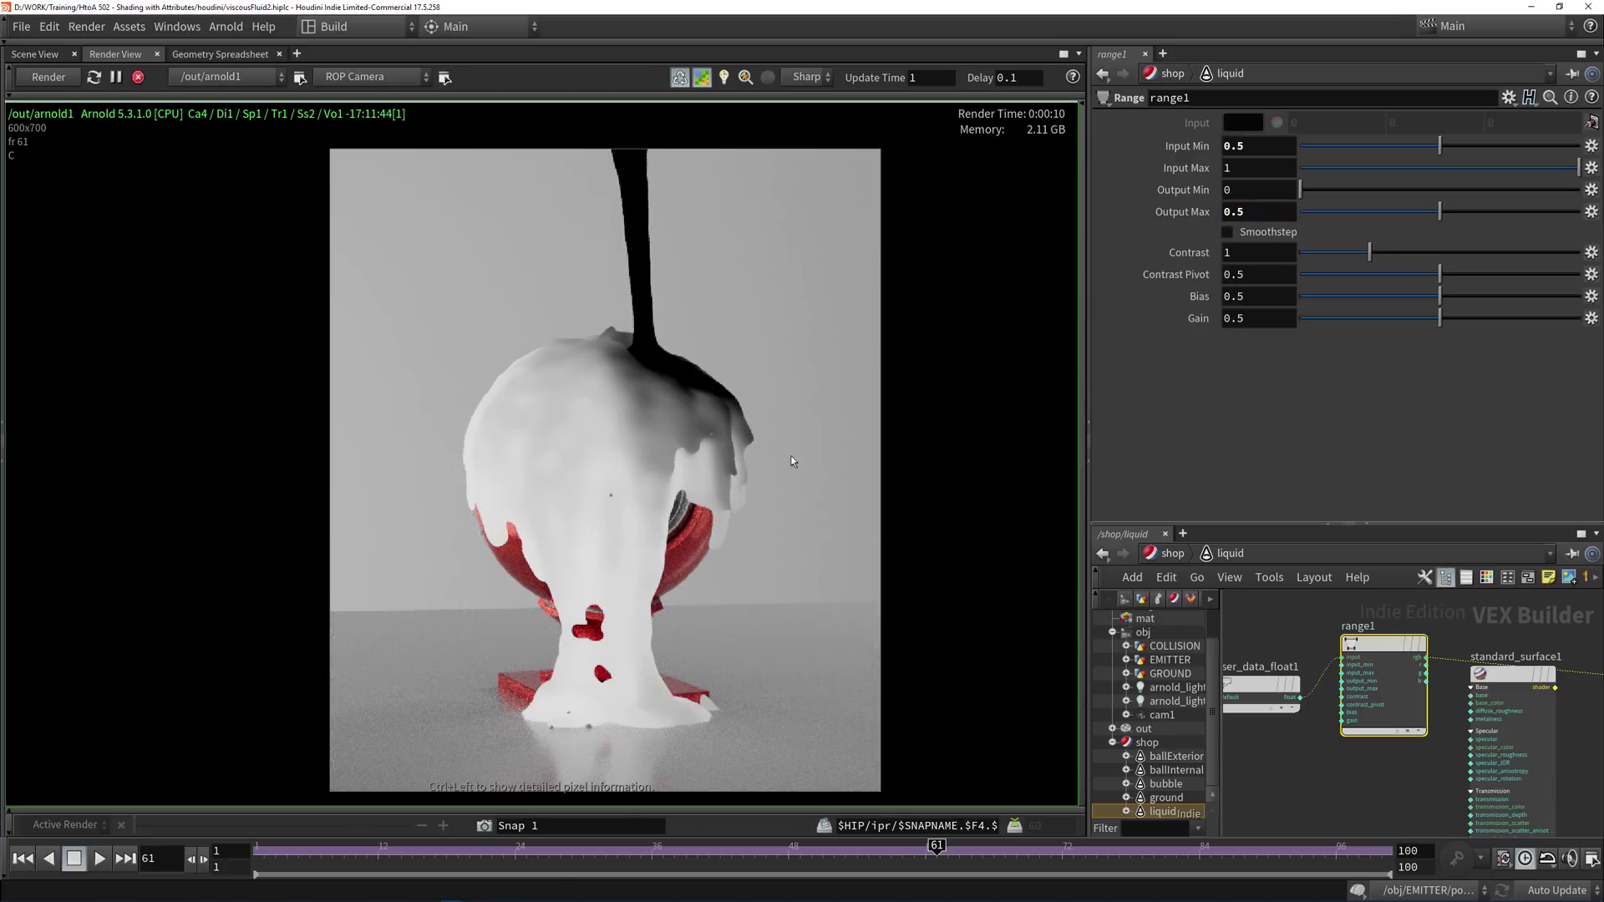
{"action": "left_click_drag", "start_coordinate": [729, 479], "coordinate": [602, 551], "text": "ctrl"}
{"action": "left_click_drag", "start_coordinate": [630, 469], "coordinate": [669, 380]}
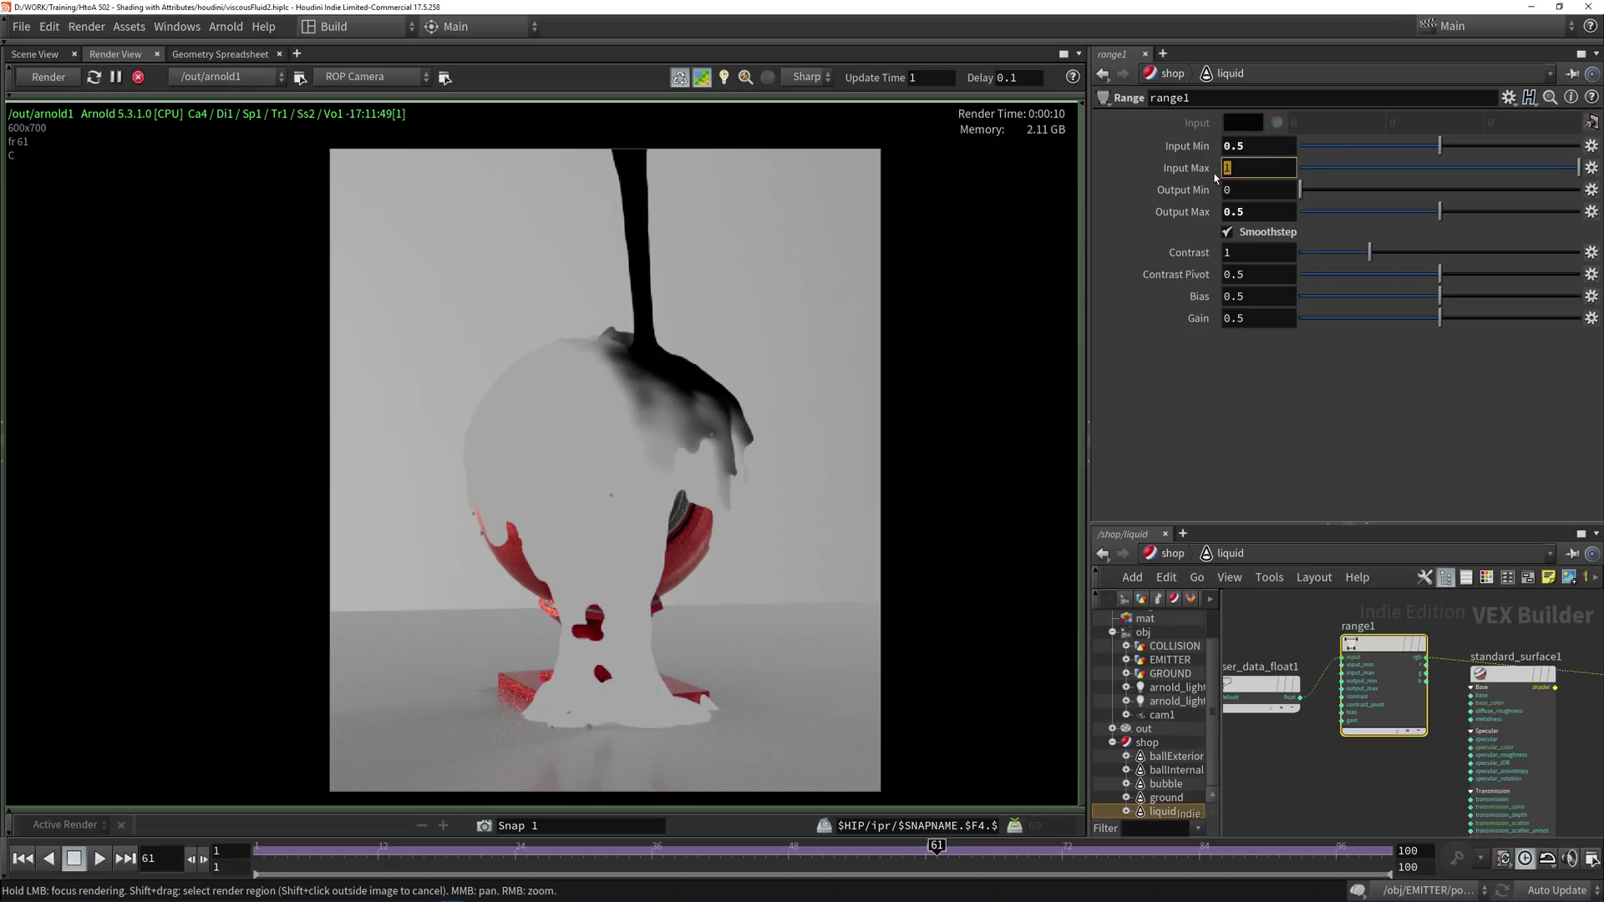
Set the Range node's Input Max to 1.5 and Output Max to 0.6, probing the render for the new values.
{"action": "type", "text": ".5"}
{"action": "key", "text": "Return"}
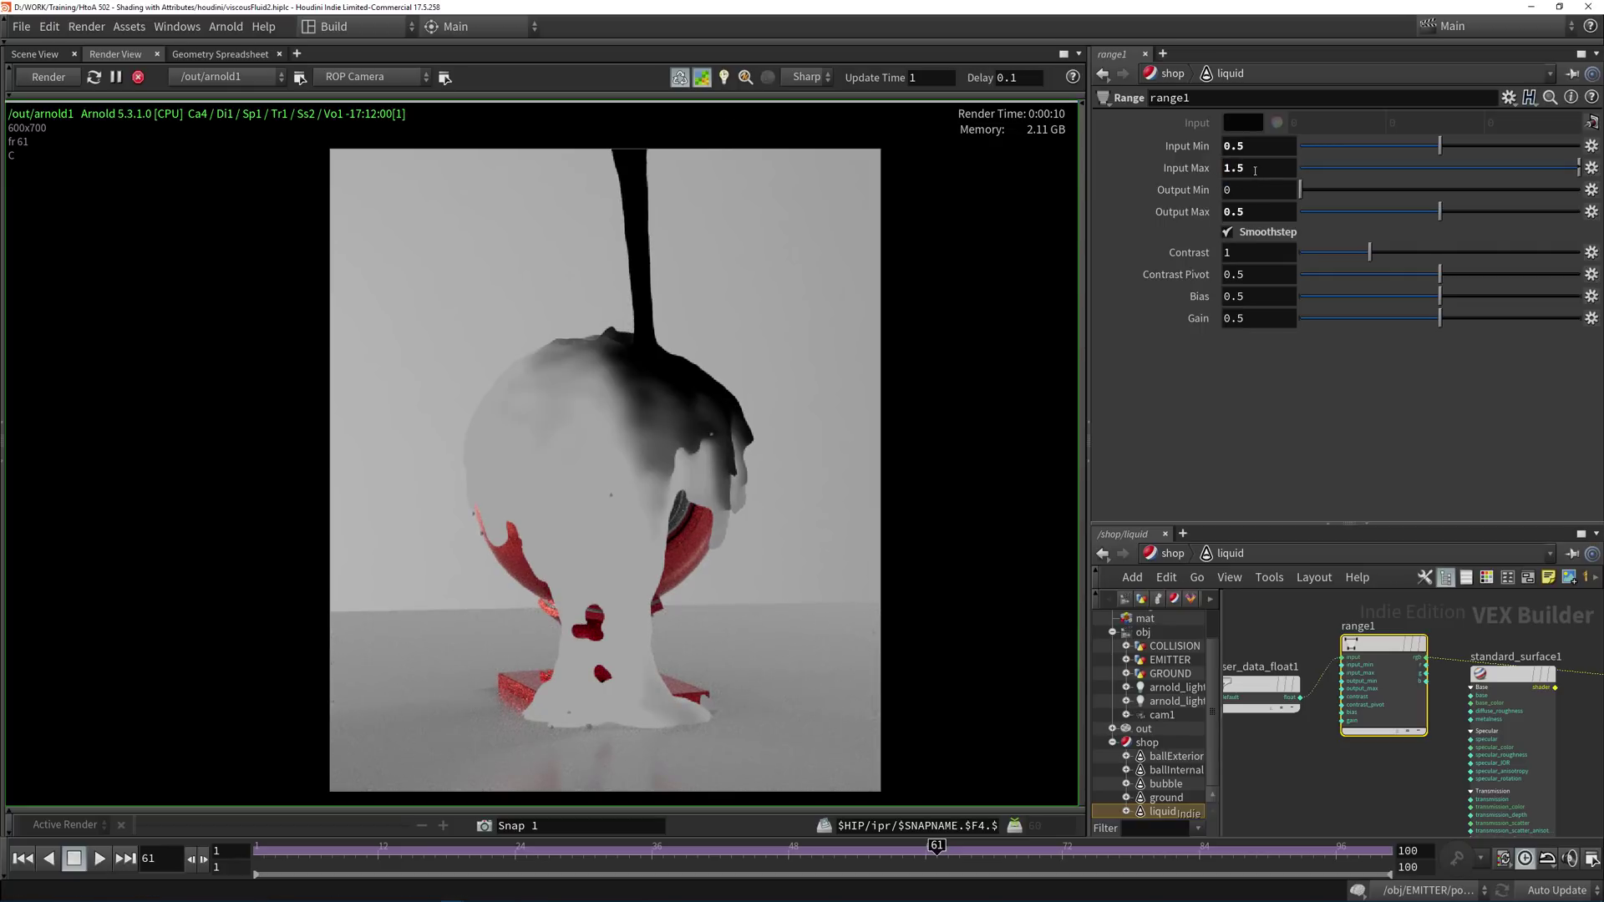
{"action": "left_click_drag", "start_coordinate": [669, 468], "coordinate": [593, 514]}
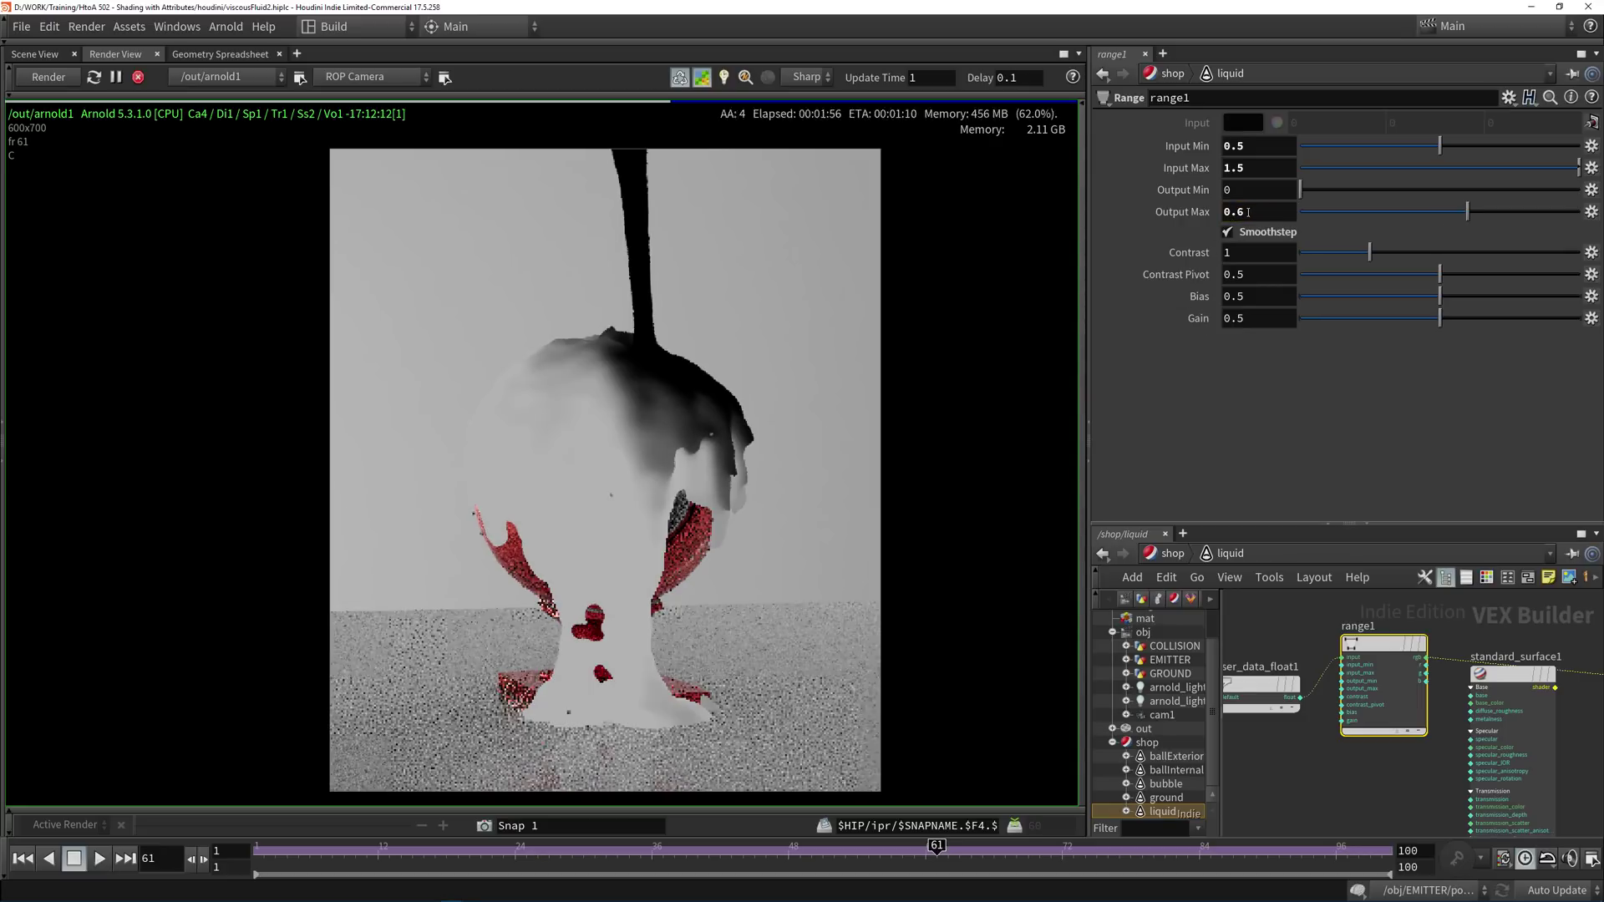
{"action": "left_click_drag", "start_coordinate": [618, 501], "coordinate": [645, 484]}
{"action": "left_click_drag", "start_coordinate": [574, 604], "coordinate": [581, 597]}
Tidy the positions of the User Data Float and Range nodes and rename the Range node specularRoughness.
{"action": "middle_click_drag", "start_coordinate": [1320, 757], "coordinate": [1368, 716]}
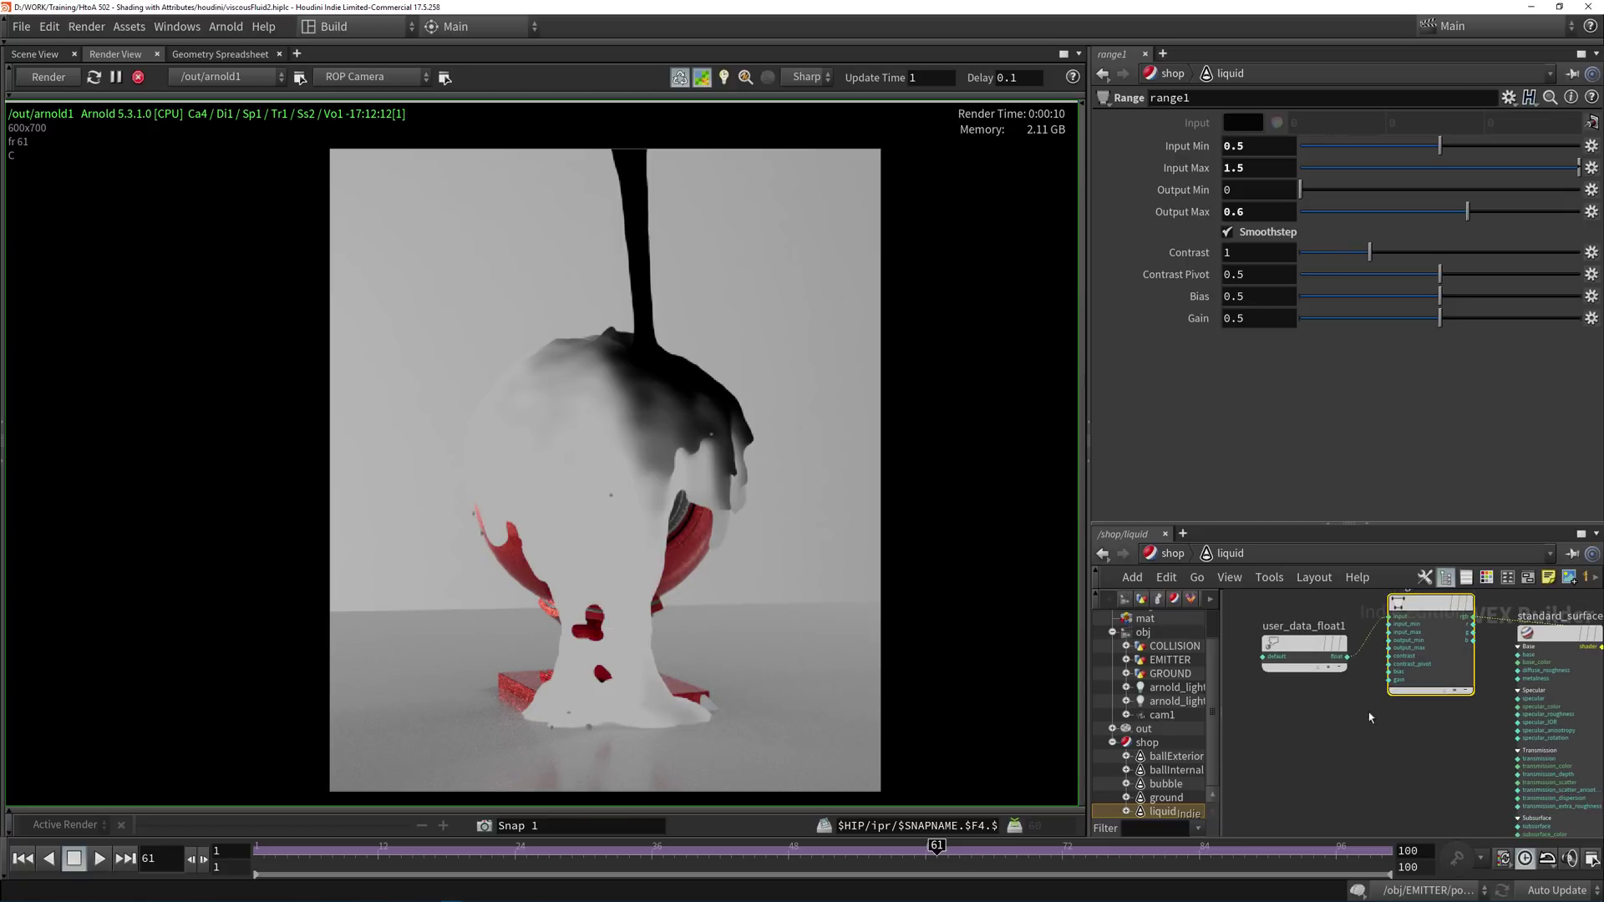
{"action": "left_click_drag", "start_coordinate": [1309, 643], "coordinate": [1280, 633]}
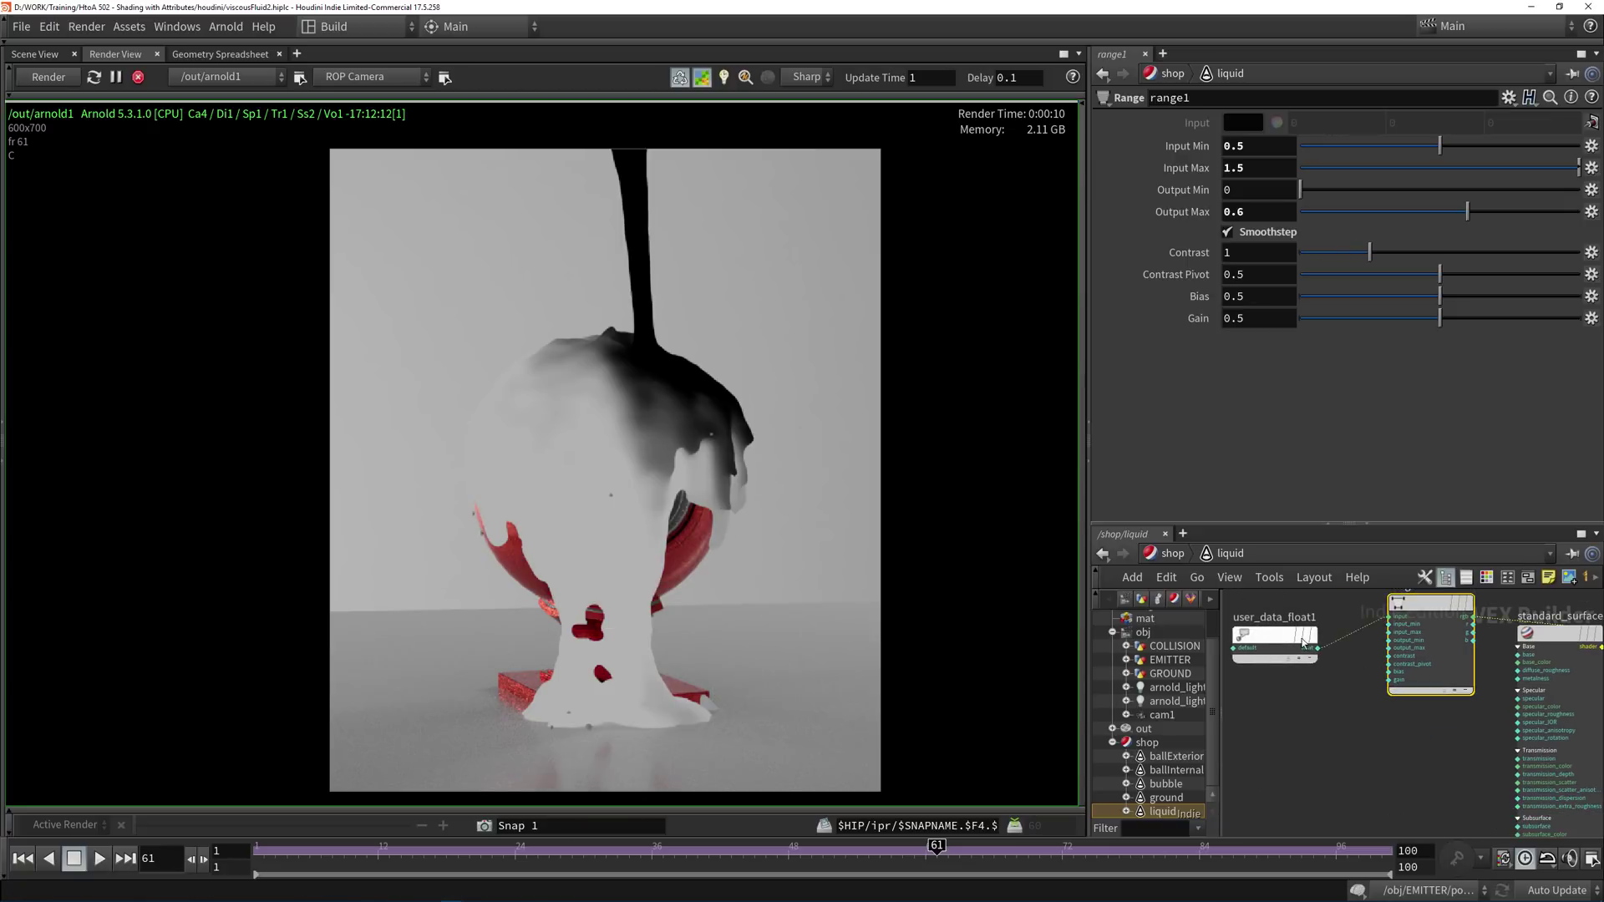
{"action": "middle_click_drag", "start_coordinate": [1347, 623], "coordinate": [1314, 666]}
{"action": "left_click_drag", "start_coordinate": [1381, 645], "coordinate": [1357, 676]}
{"action": "left_click", "coordinate": [1355, 659]}
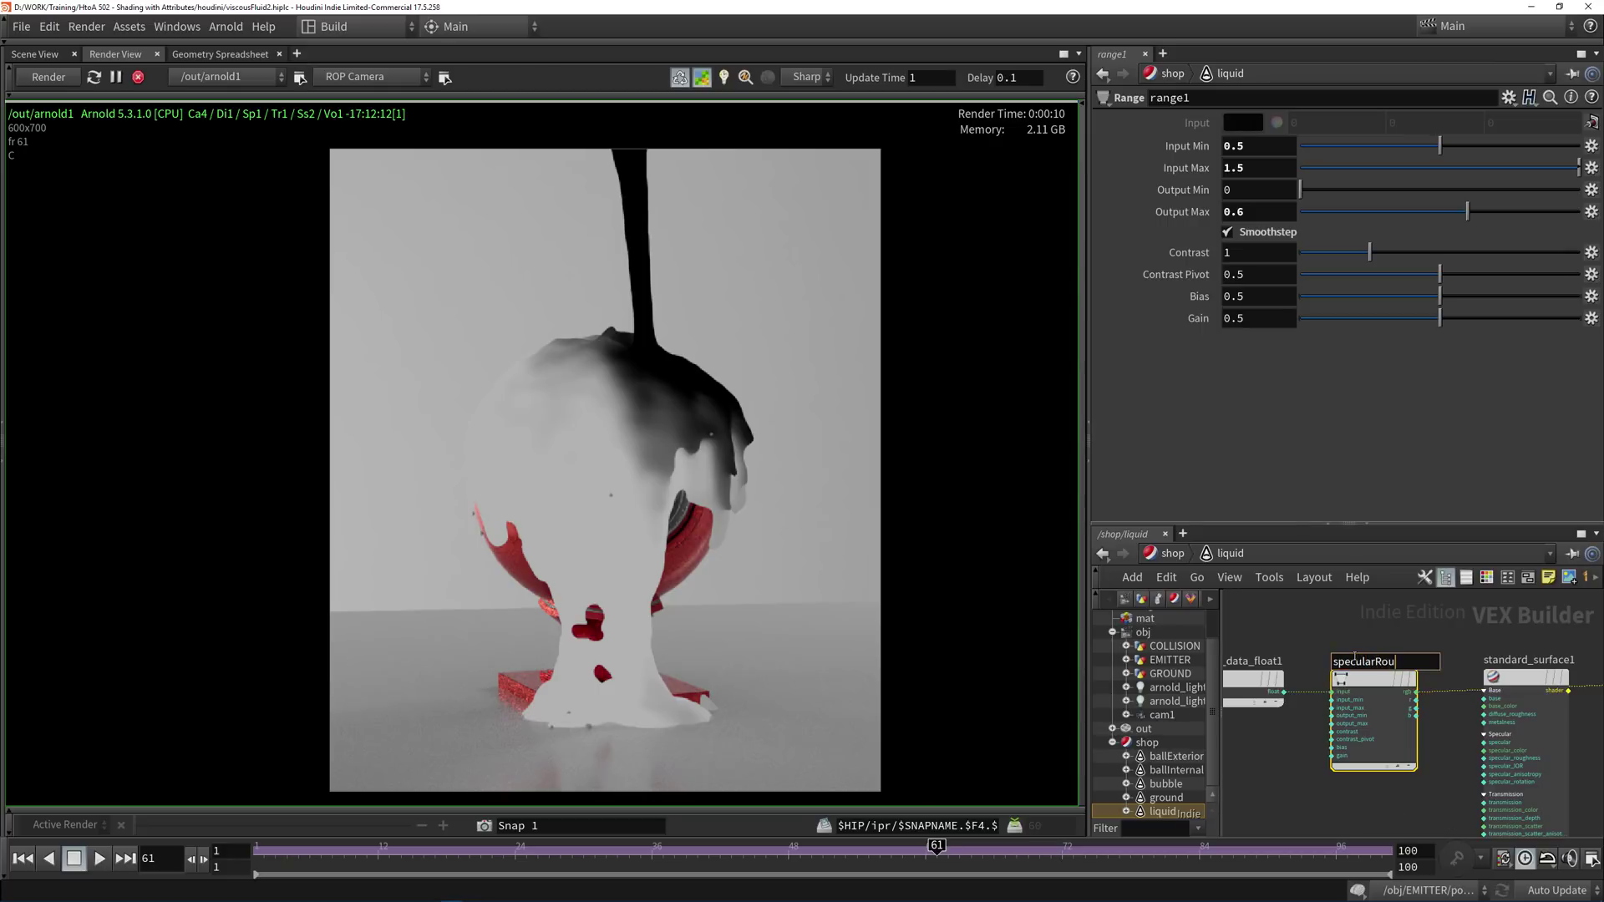
{"action": "type", "text": "specularRoughness"}
{"action": "key", "text": "Return"}
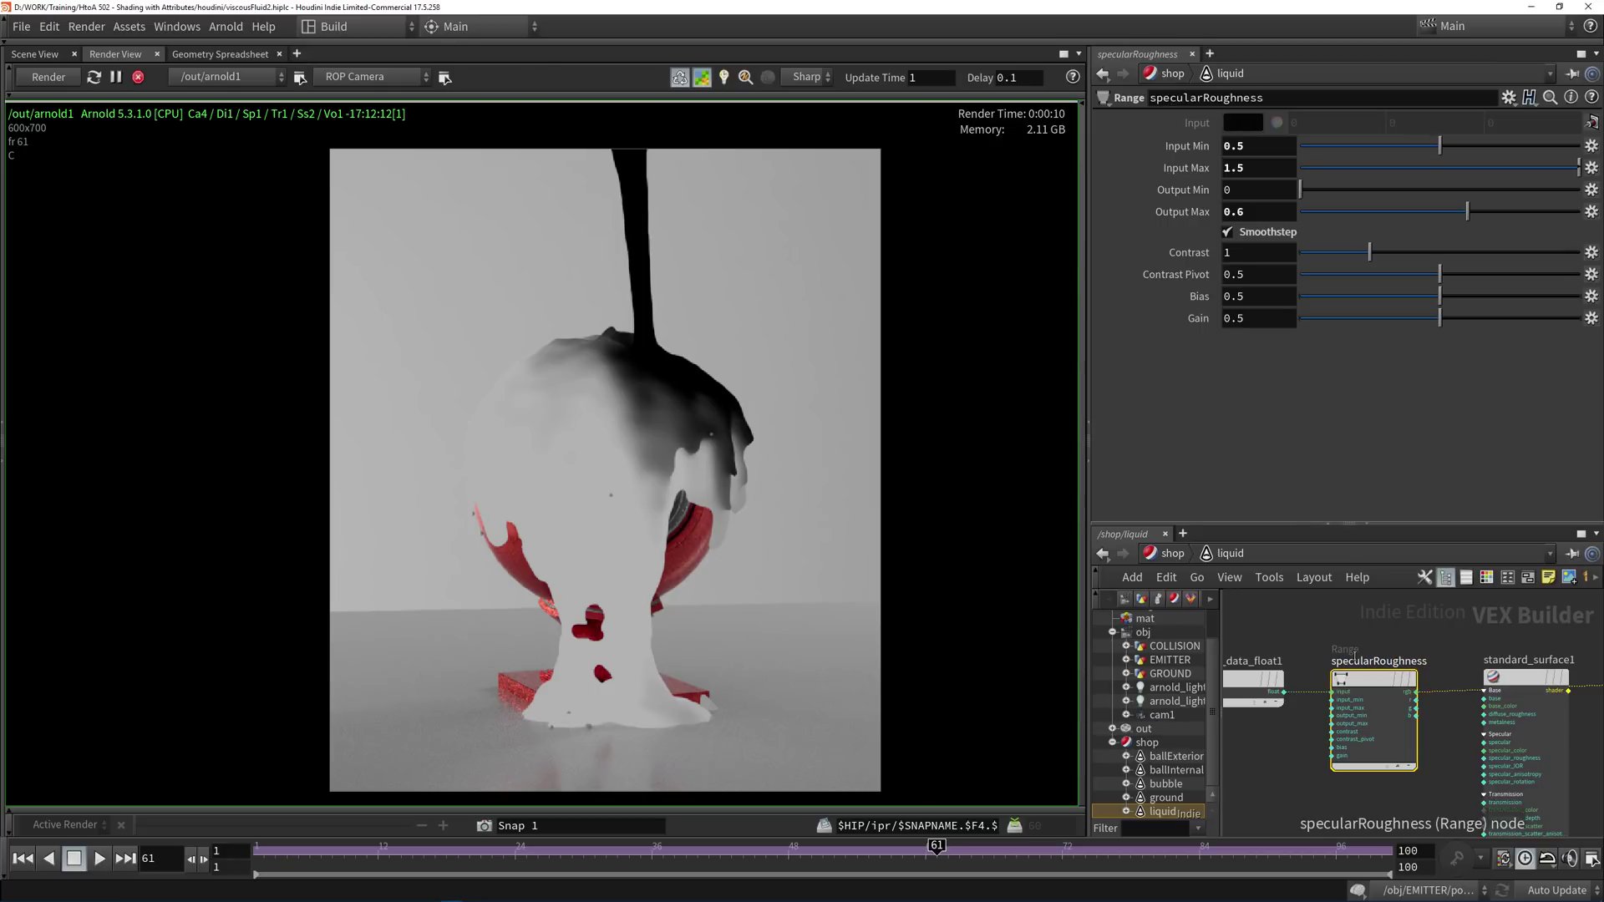
{"action": "scroll", "coordinate": [1389, 635], "scroll_direction": "up", "scroll_amount": 2}
{"action": "middle_click_drag", "start_coordinate": [1389, 635], "coordinate": [1331, 617]}
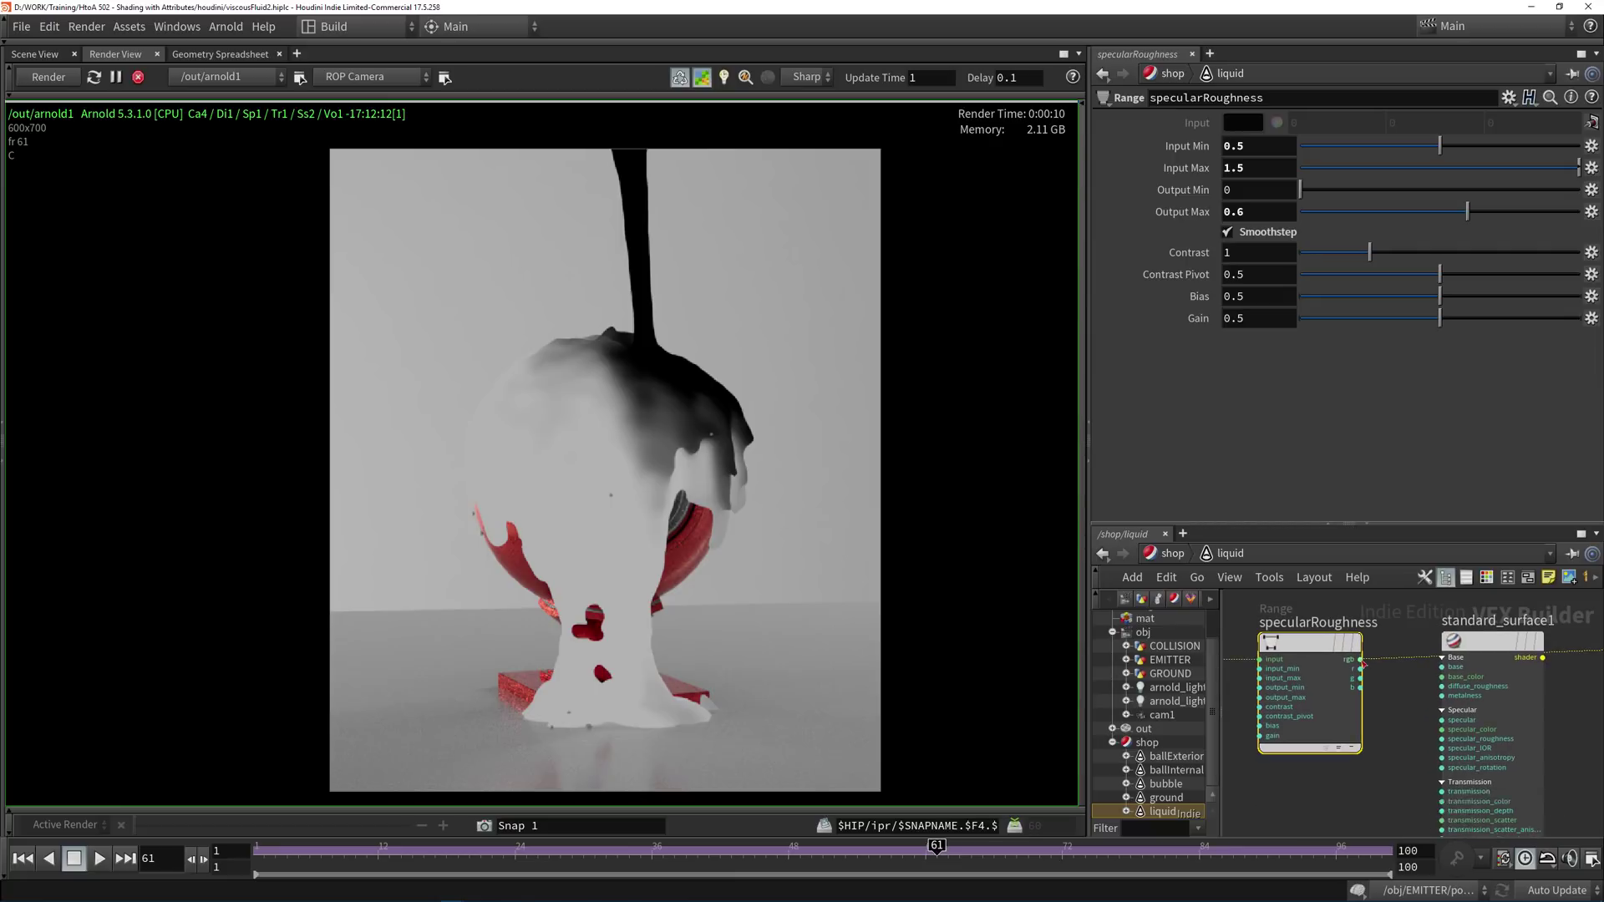
Connect the specularRoughness Range node's r output to the specular_roughness input of standard_surface1.
{"action": "left_click", "coordinate": [1360, 659]}
{"action": "left_click", "coordinate": [1442, 738]}
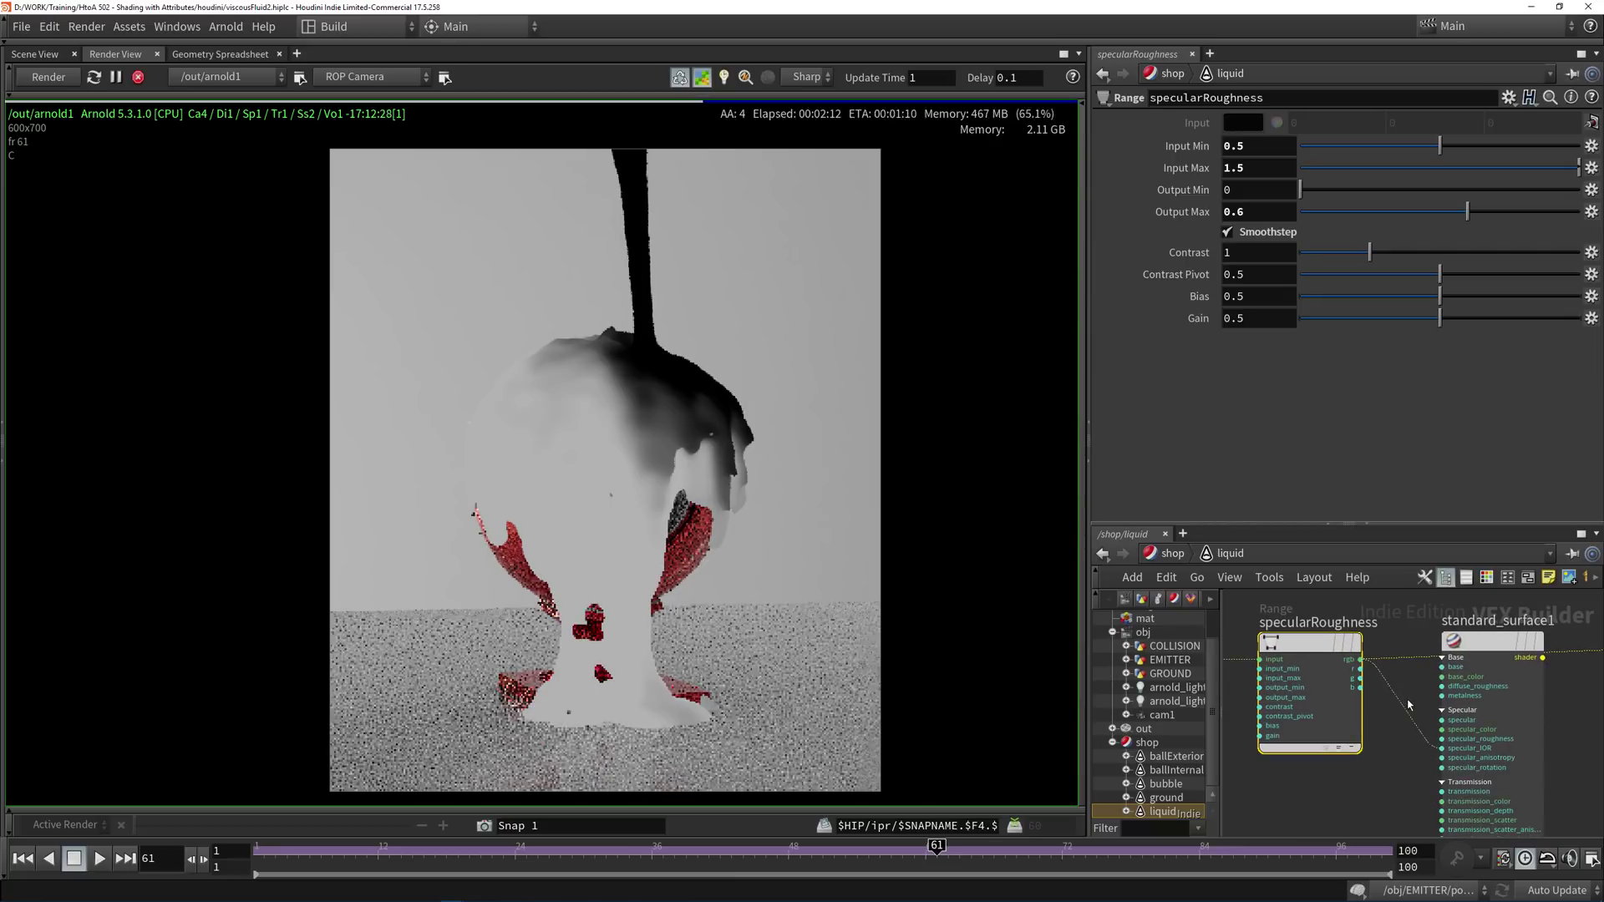
{"action": "left_click", "coordinate": [1360, 668]}
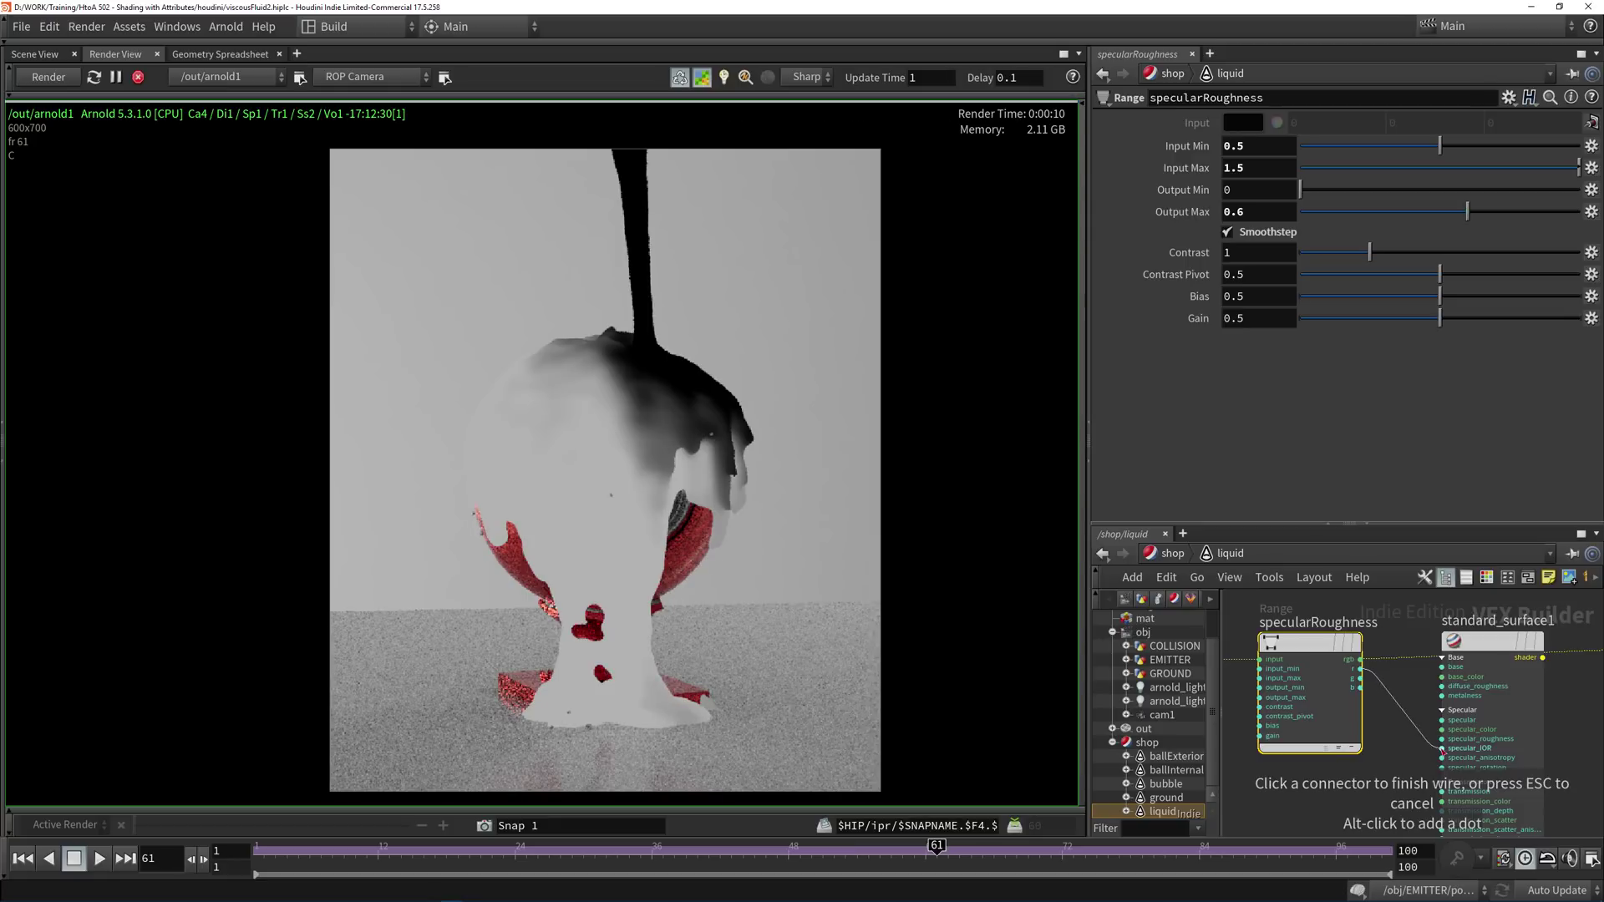
{"action": "left_click", "coordinate": [1443, 740]}
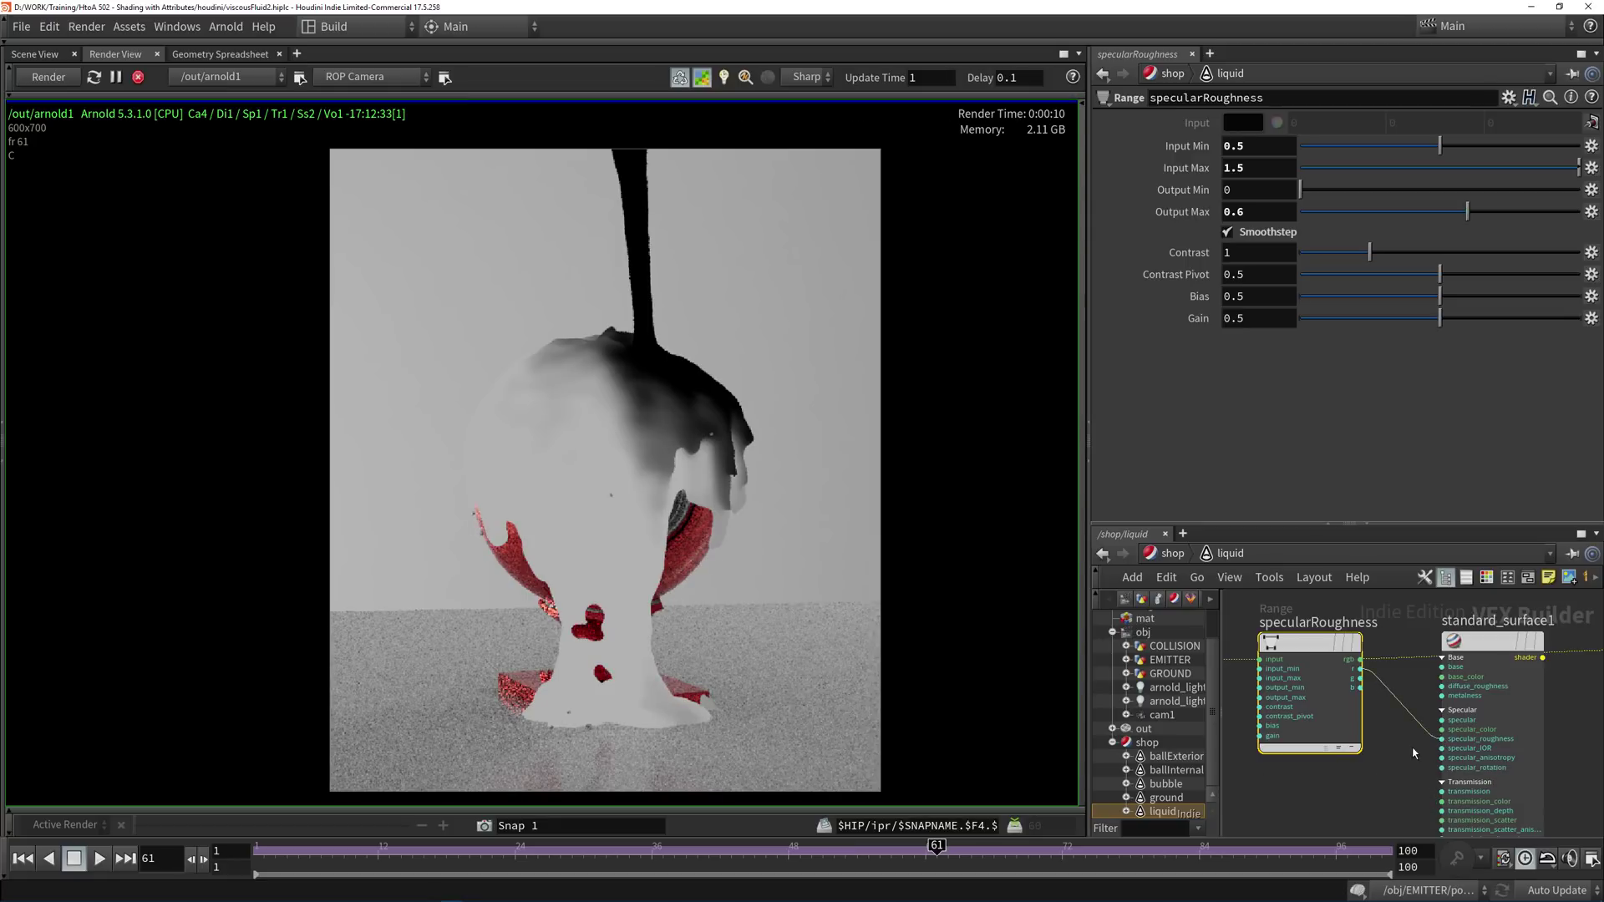
Connect standard_surface1's shader output to the output material's surface input and set the specular IOR to 1.5.
{"action": "middle_click_drag", "start_coordinate": [1545, 650], "coordinate": [1424, 710]}
{"action": "left_click", "coordinate": [1456, 665]}
{"action": "left_click_drag", "start_coordinate": [1396, 703], "coordinate": [1521, 693]}
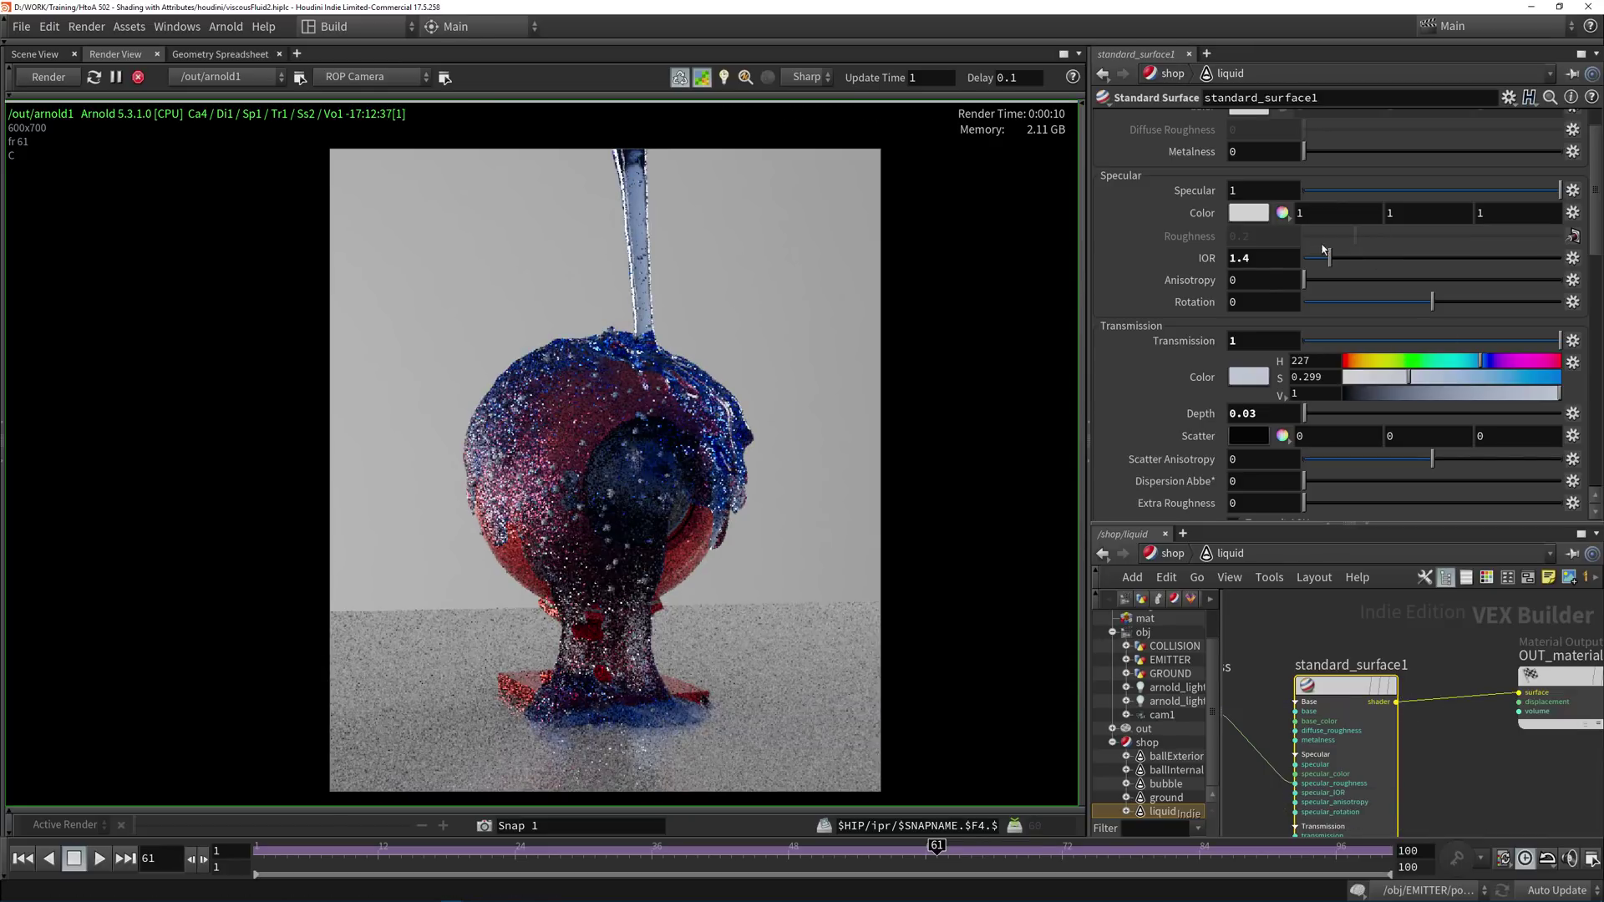
{"action": "type", "text": "5"}
{"action": "key", "text": "Return"}
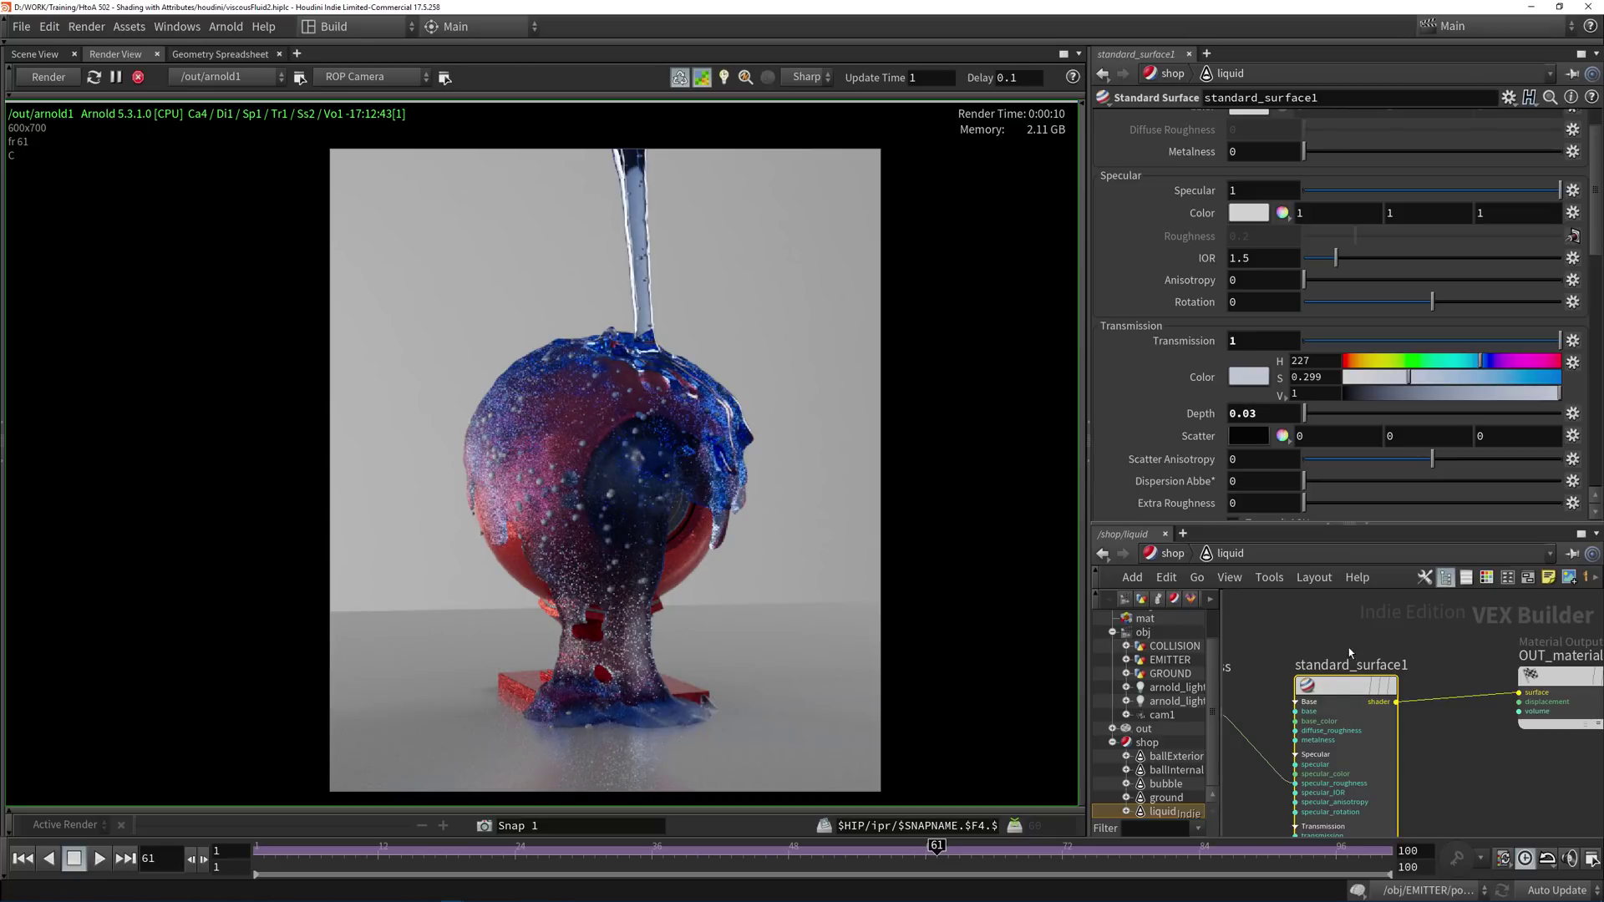
Set the specularRoughness Range node's Output Max to 0.4.
{"action": "middle_click_drag", "start_coordinate": [1254, 735], "coordinate": [1345, 709]}
{"action": "left_click", "coordinate": [1264, 664]}
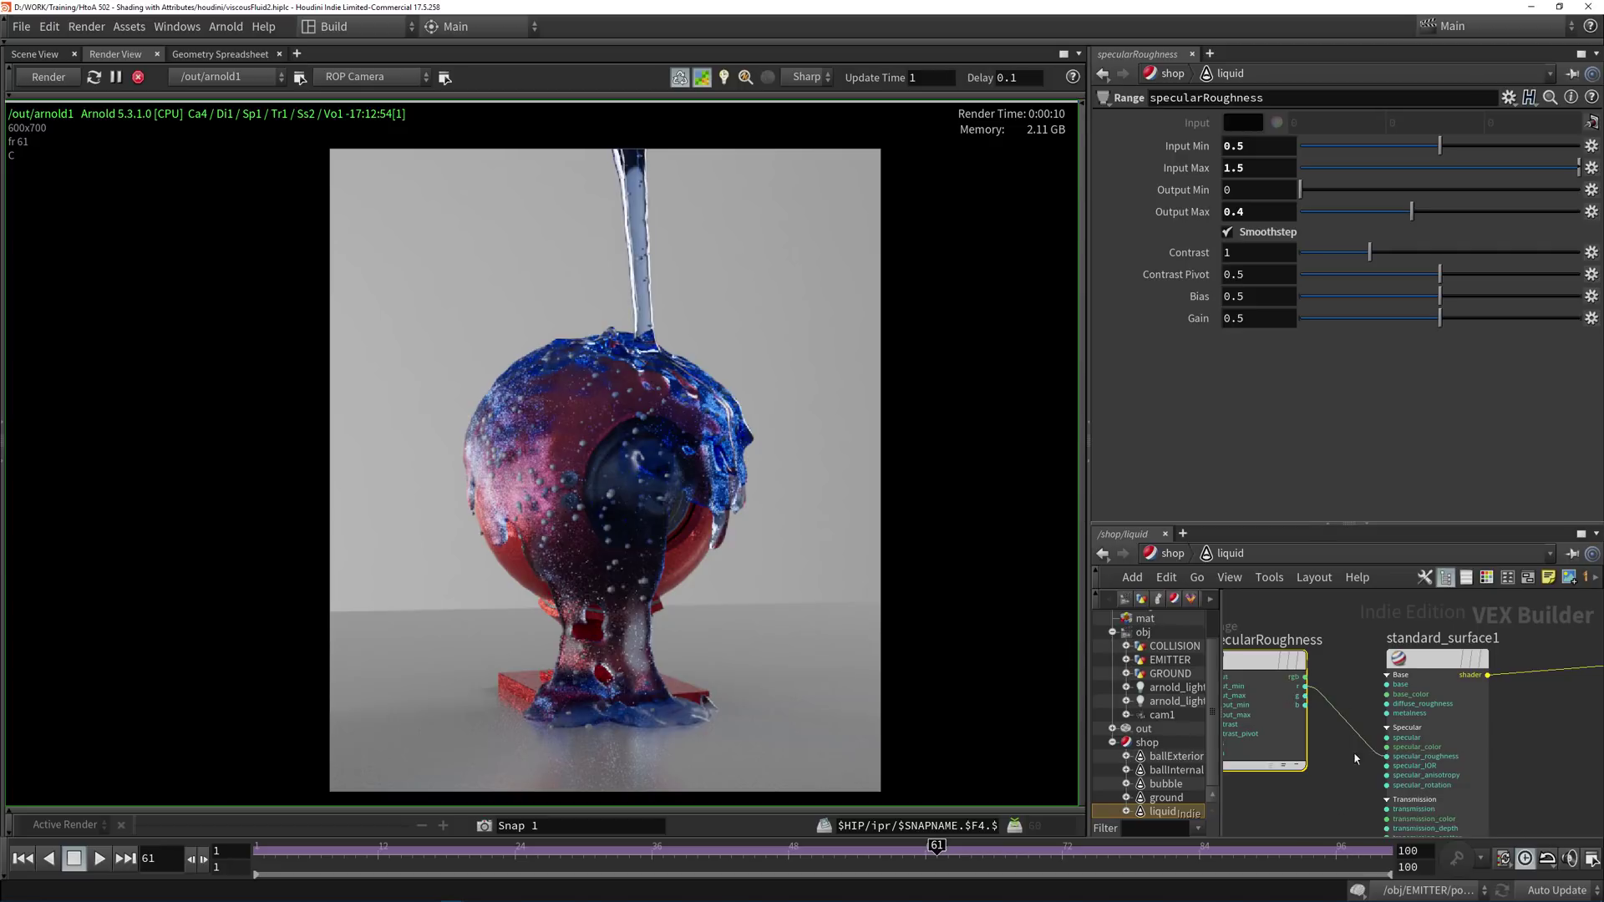
Show standard_surface1's transmission Scatter colour as HSV and set hue 224, saturation 0.366 and value 0.922.
{"action": "middle_click_drag", "start_coordinate": [1287, 752], "coordinate": [1281, 710]}
{"action": "left_click", "coordinate": [1432, 618]}
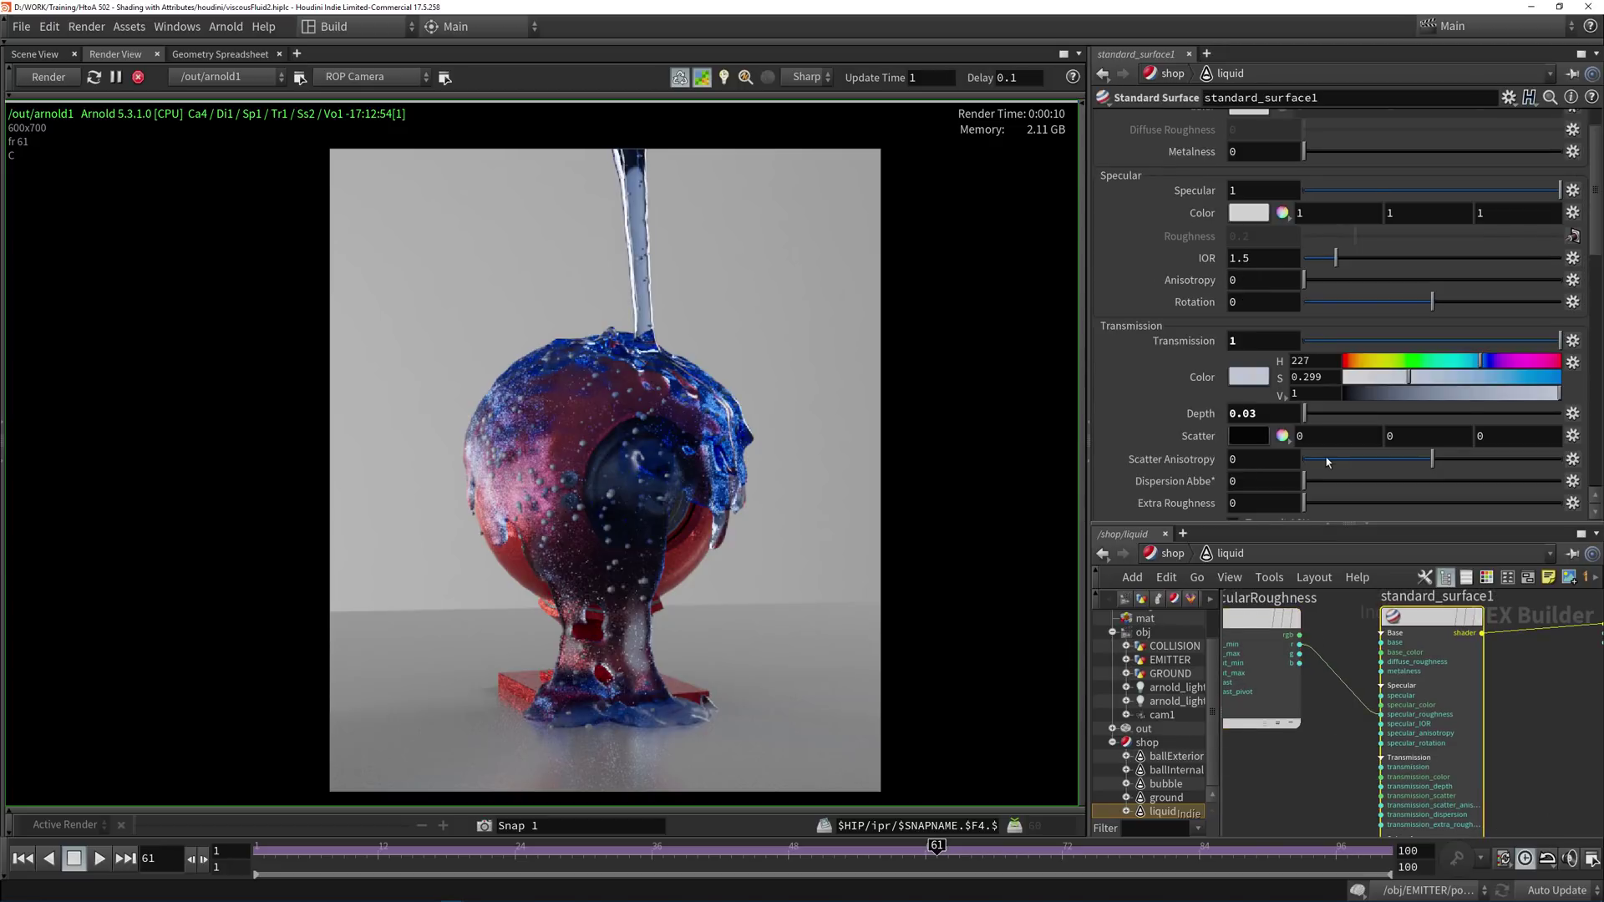
{"action": "left_click", "coordinate": [1284, 439]}
{"action": "left_click", "coordinate": [1284, 450]}
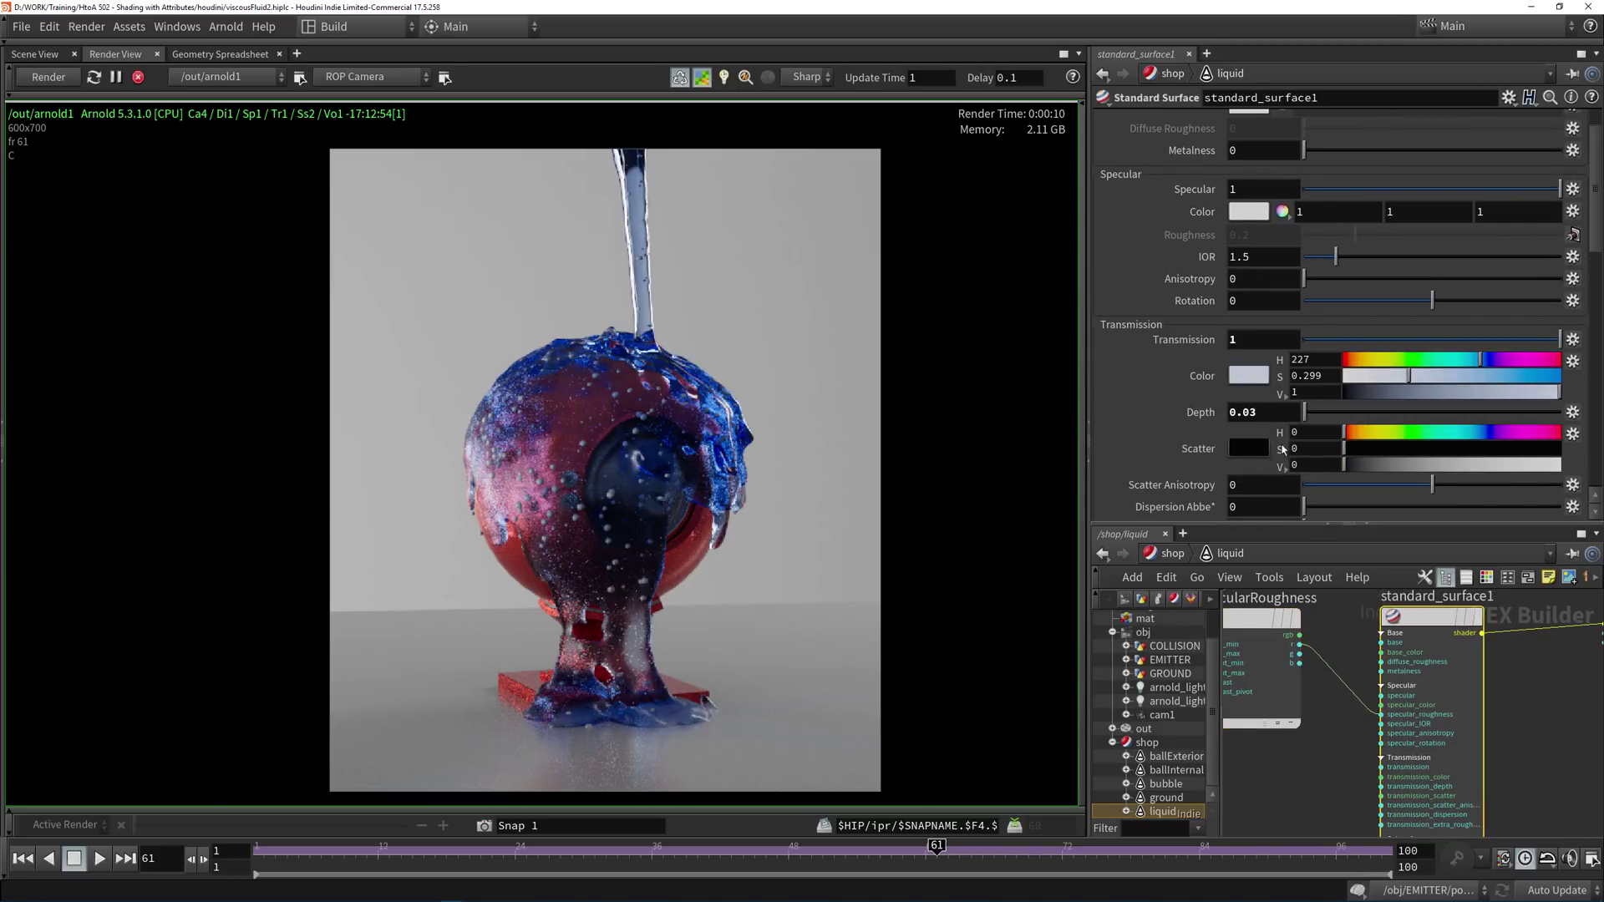
{"action": "left_click_drag", "start_coordinate": [1375, 465], "coordinate": [1497, 465]}
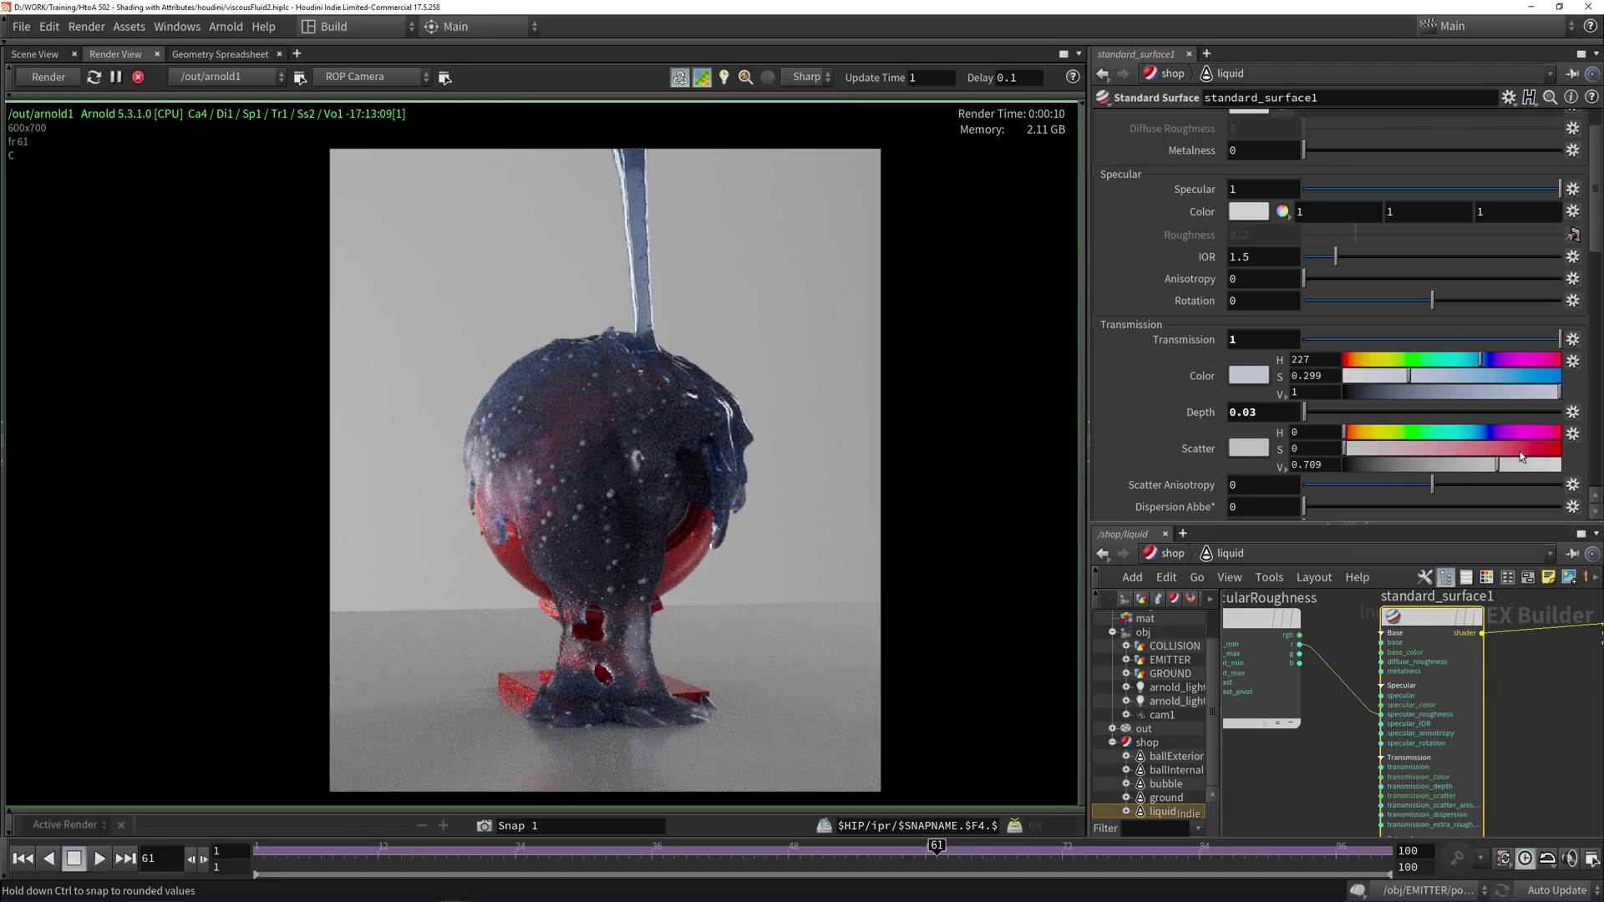
{"action": "left_click_drag", "start_coordinate": [1521, 460], "coordinate": [1543, 464]}
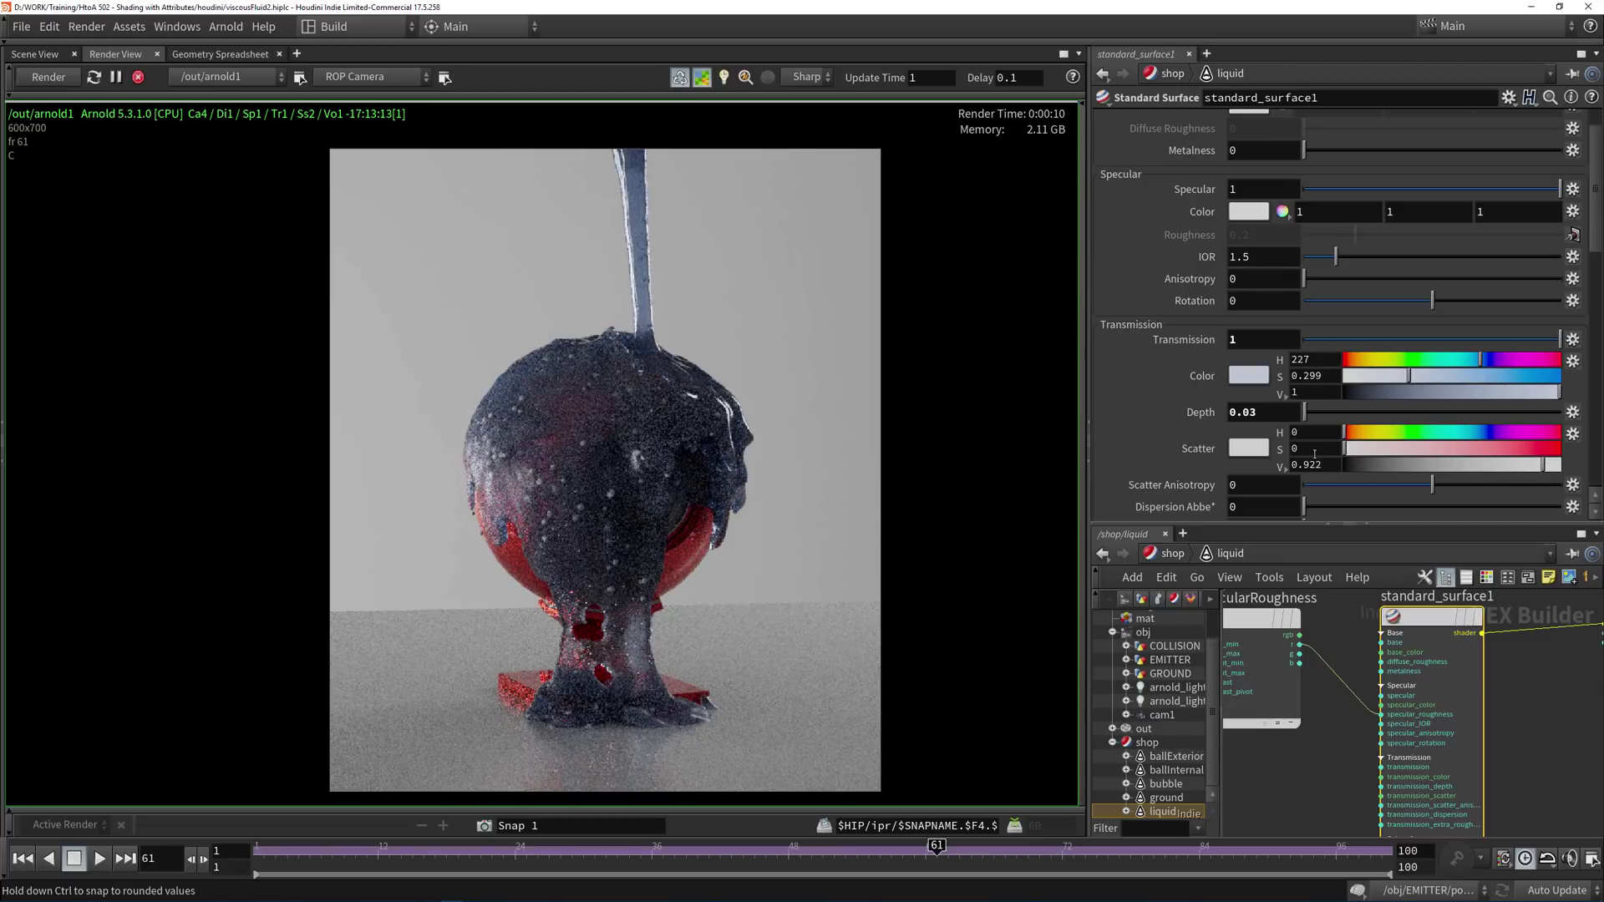
{"action": "left_click", "coordinate": [1423, 448]}
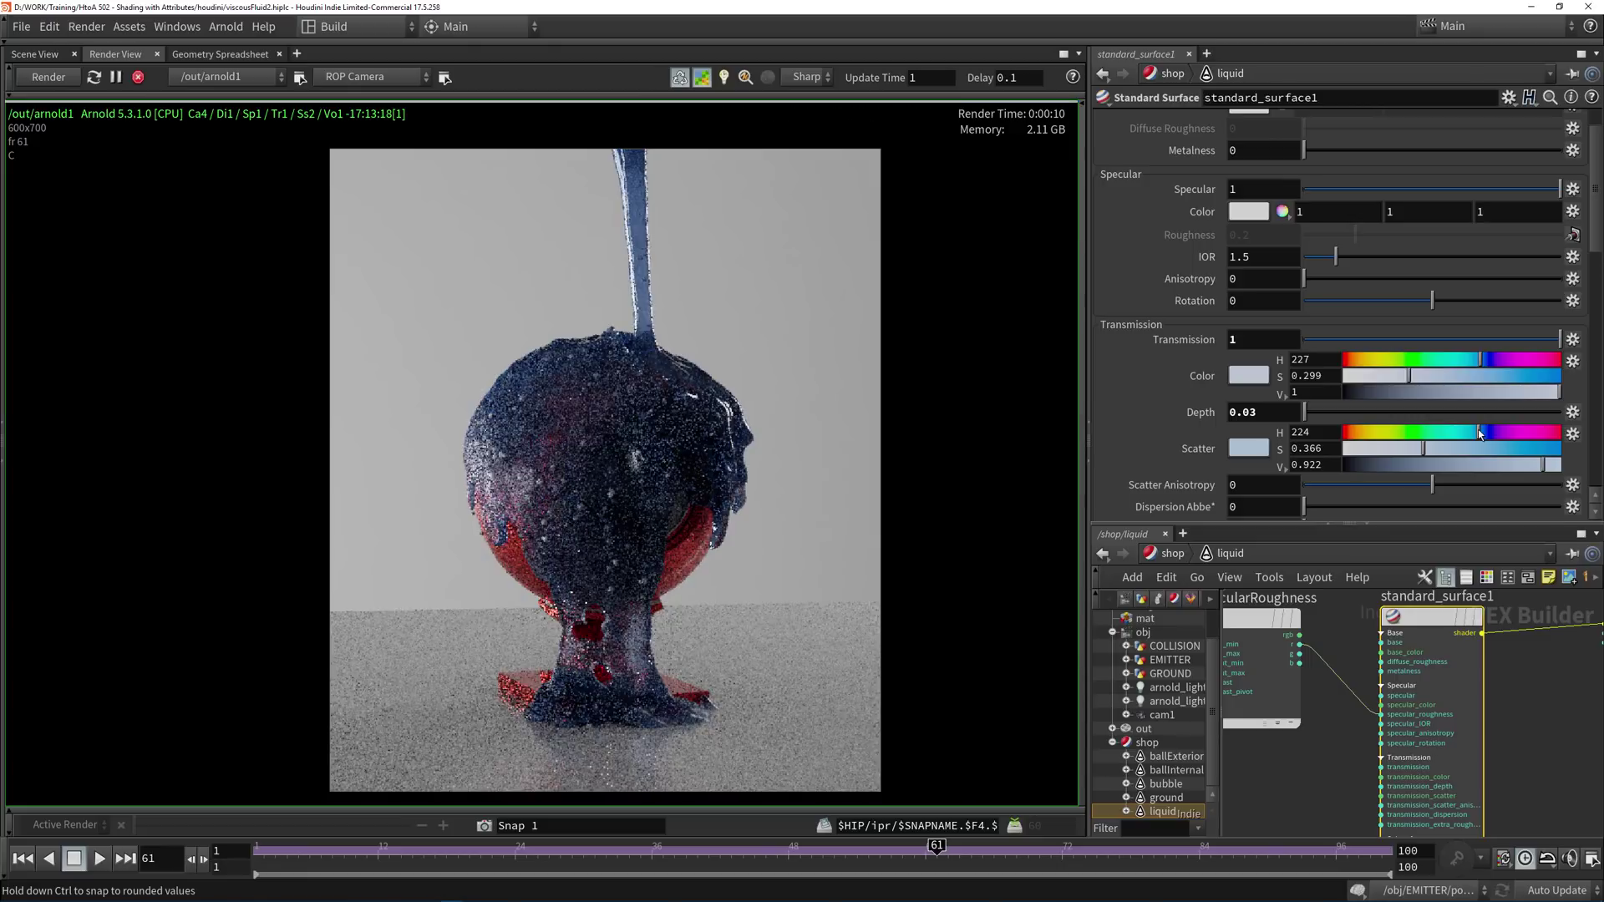
Set the value component of the transmission Scatter colour to 1.5.
{"action": "left_click", "coordinate": [1333, 465]}
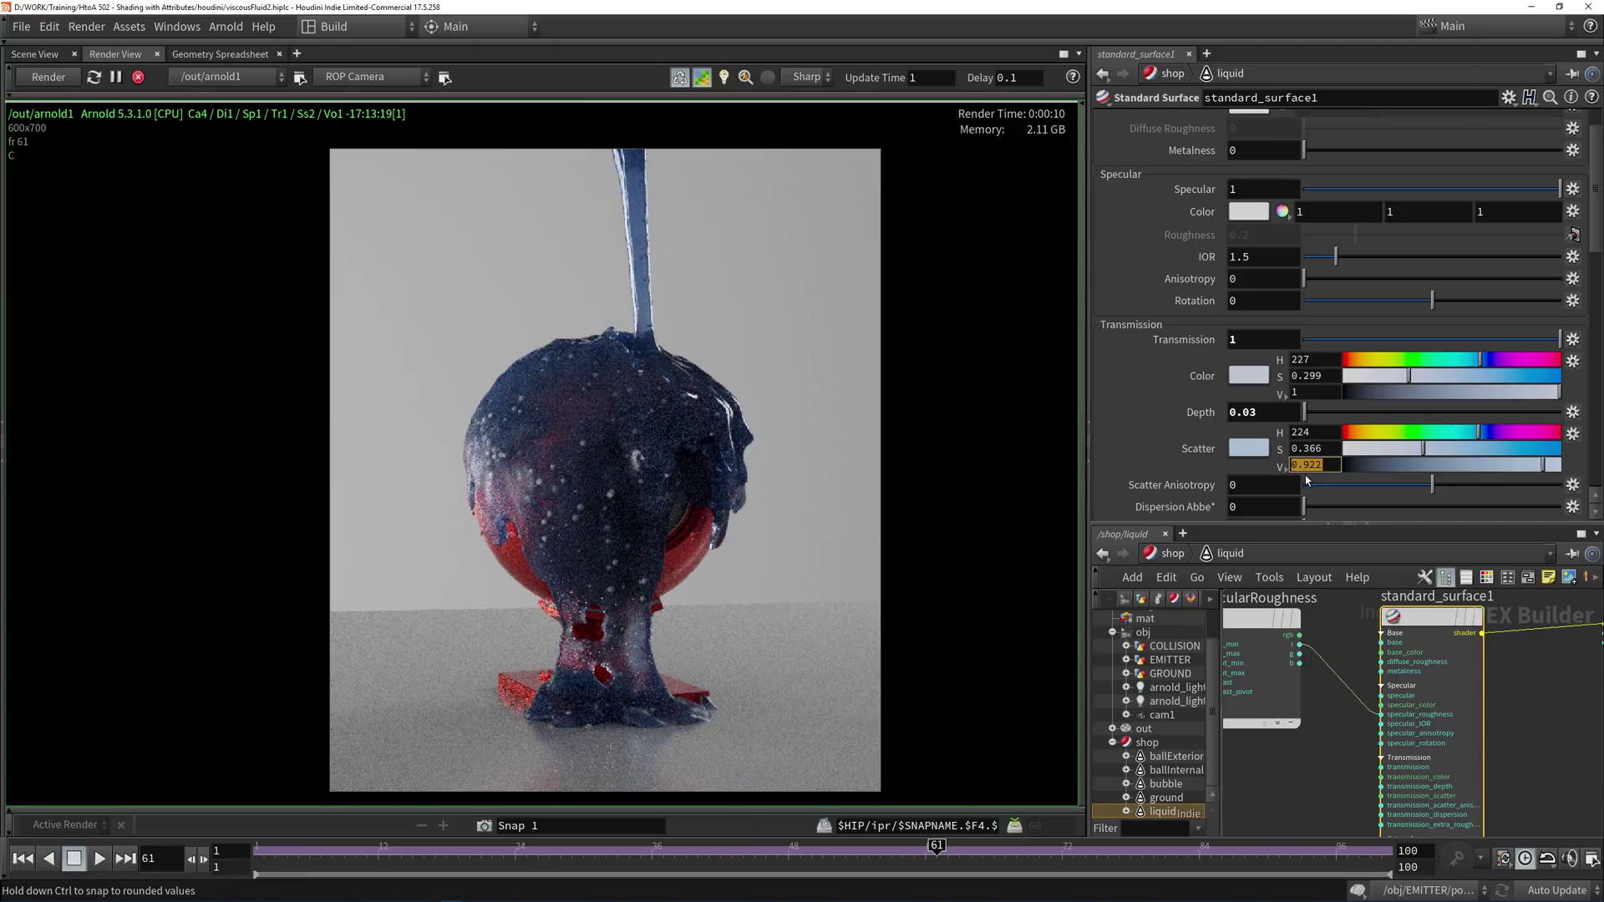
{"action": "type", "text": "2"}
{"action": "key", "text": "BackSpace"}
{"action": "type", "text": "1.5"}
{"action": "key", "text": "Return"}
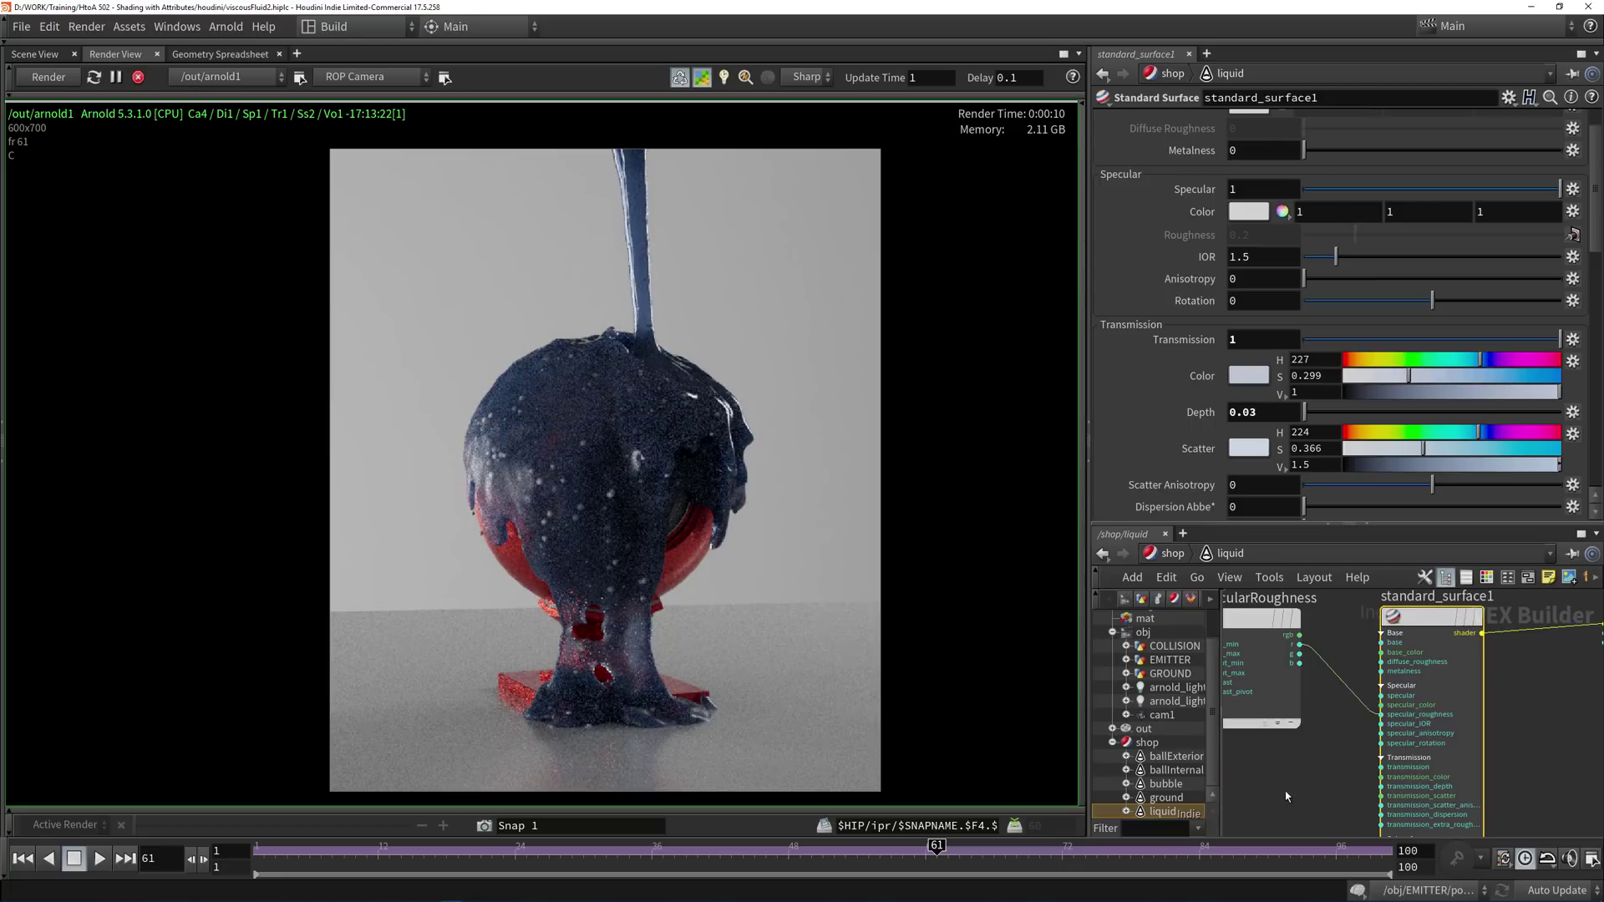
Copy the transmission Color parameter of standard_surface1.
{"action": "scroll", "coordinate": [1408, 741], "scroll_direction": "down", "scroll_amount": 2}
{"action": "middle_click_drag", "start_coordinate": [1285, 791], "coordinate": [1426, 719]}
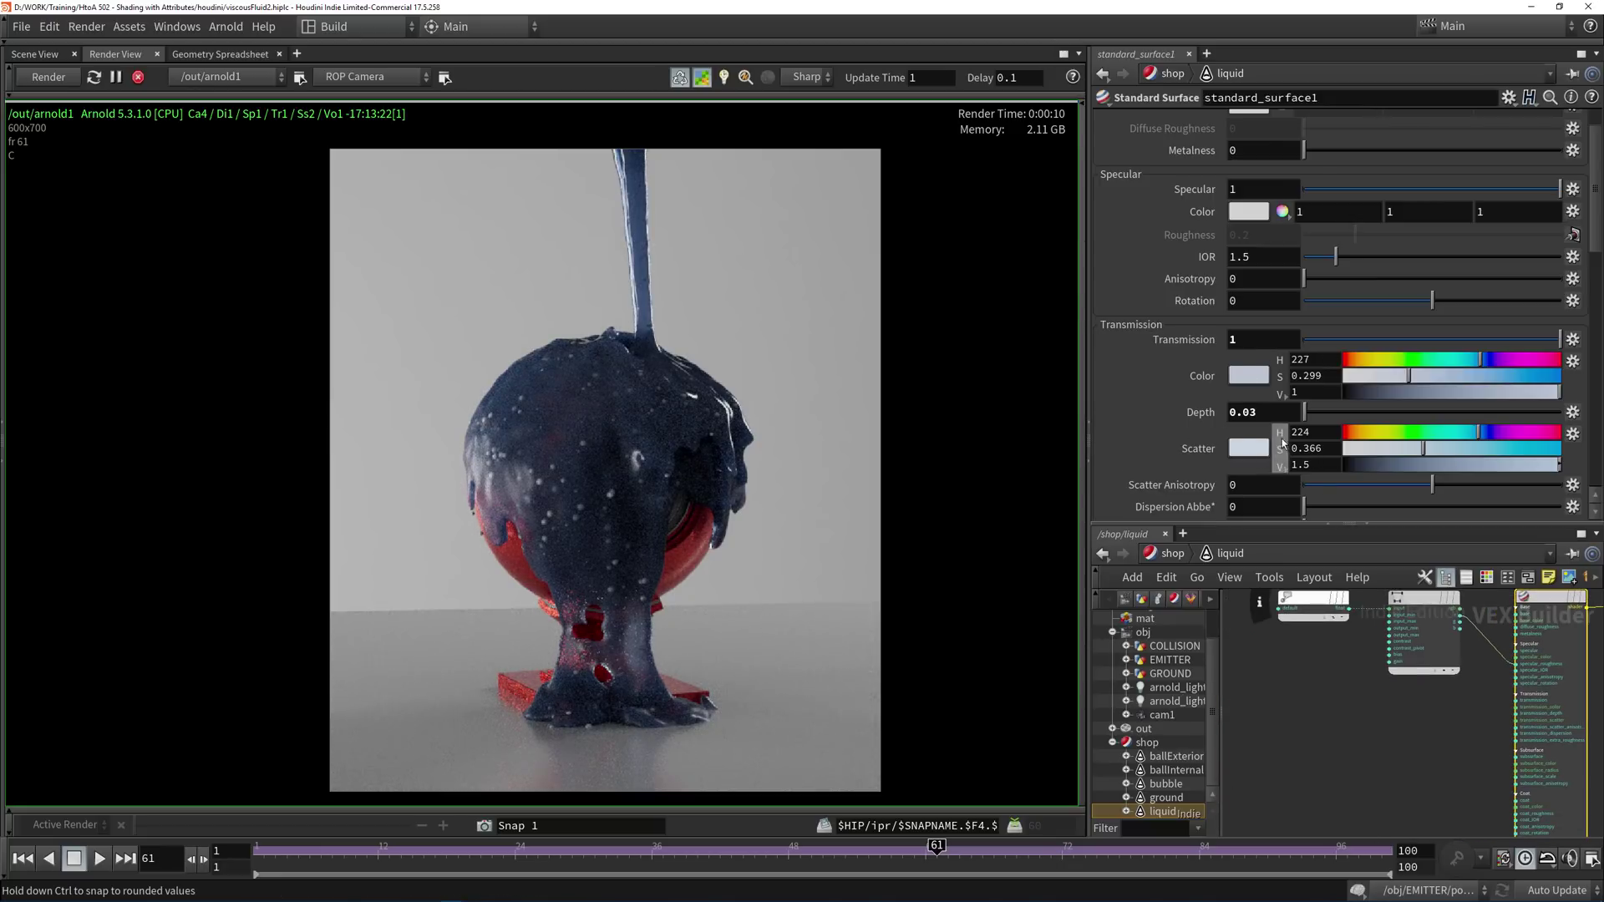
{"action": "right_click", "coordinate": [1193, 369]}
{"action": "right_click", "coordinate": [1178, 374]}
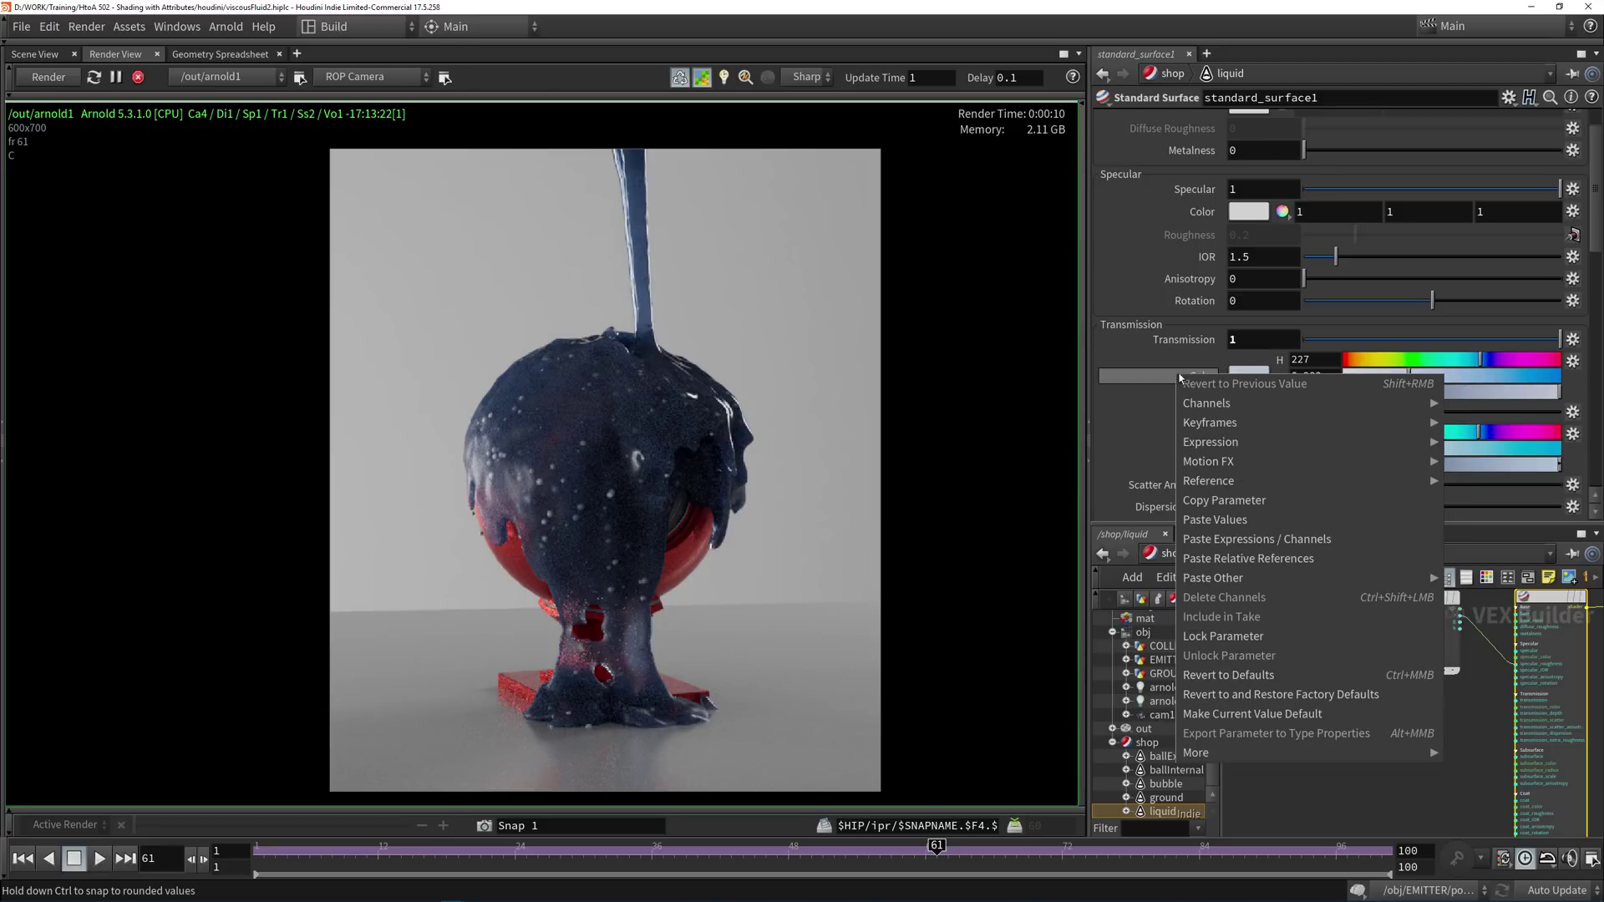
{"action": "left_click", "coordinate": [1230, 499]}
Add a Color Correct node to the liquid shader network below the User Data Float node.
{"action": "key", "text": "Tab"}
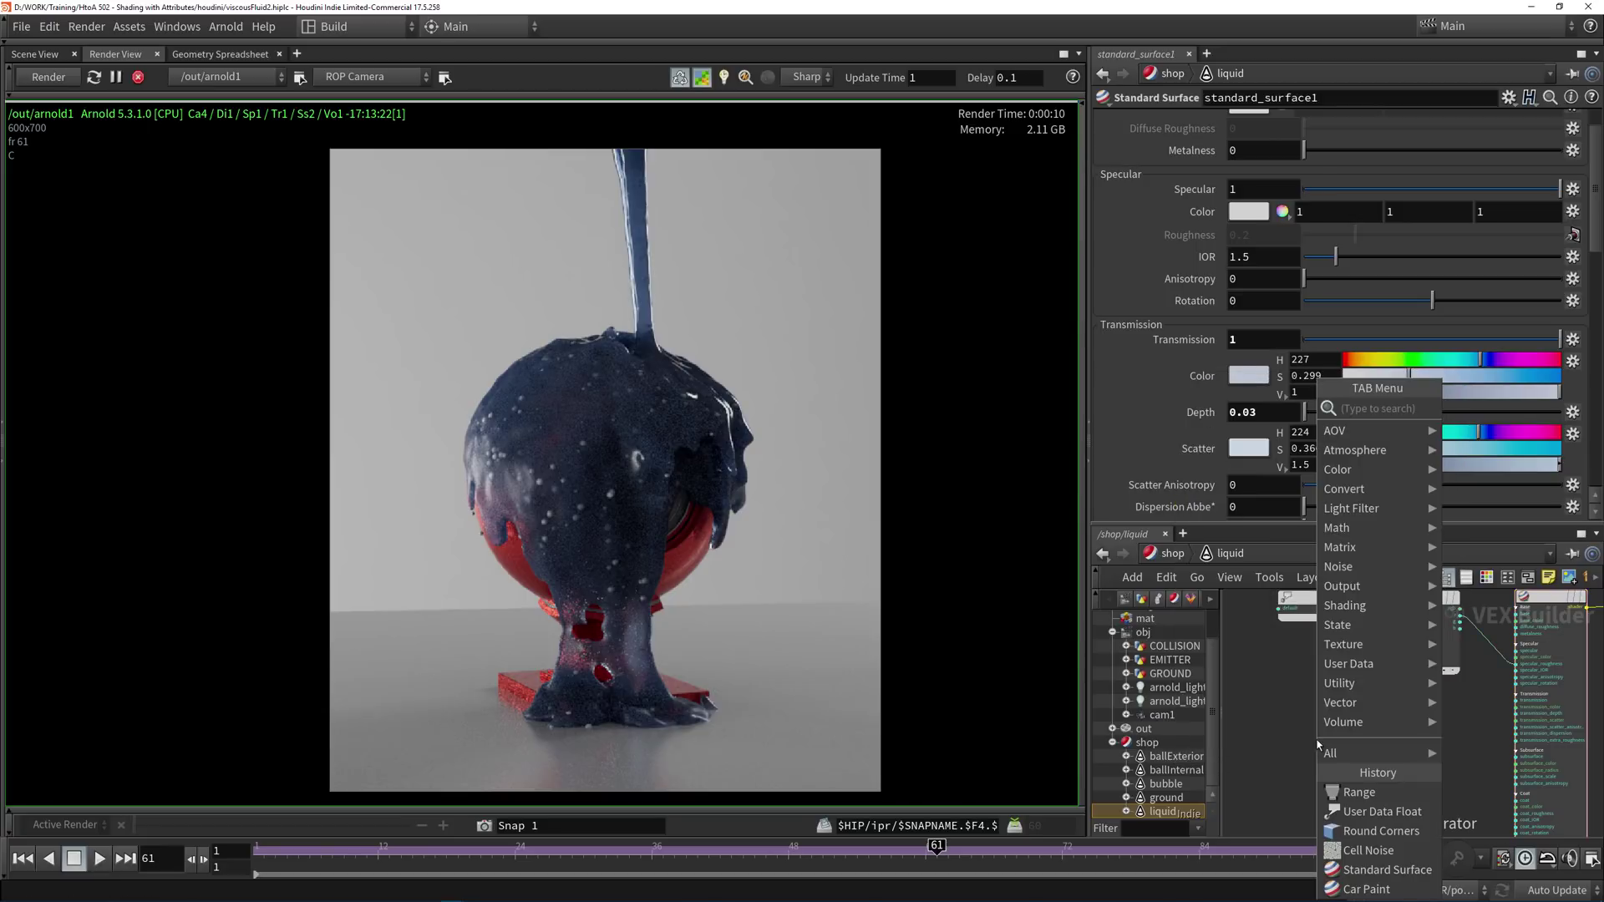
{"action": "type", "text": "color"}
{"action": "key", "text": "Return"}
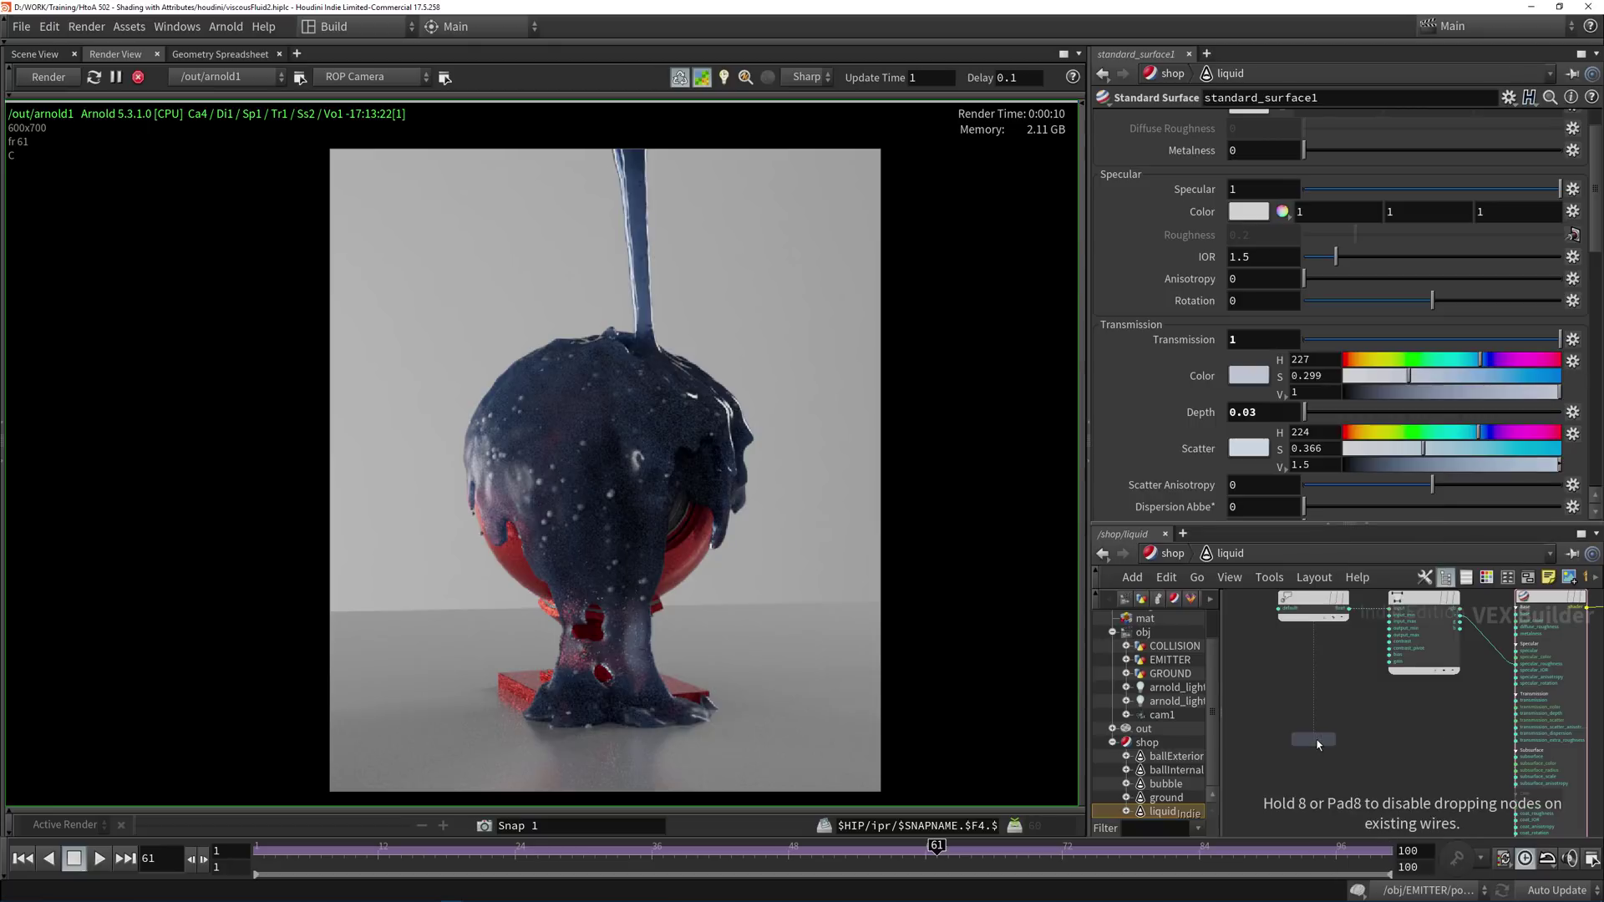
{"action": "left_click", "coordinate": [1281, 743]}
Paste the copied transmission colour values into the Color Correct node's Input and display them as RGB sliders.
{"action": "right_click", "coordinate": [1196, 126]}
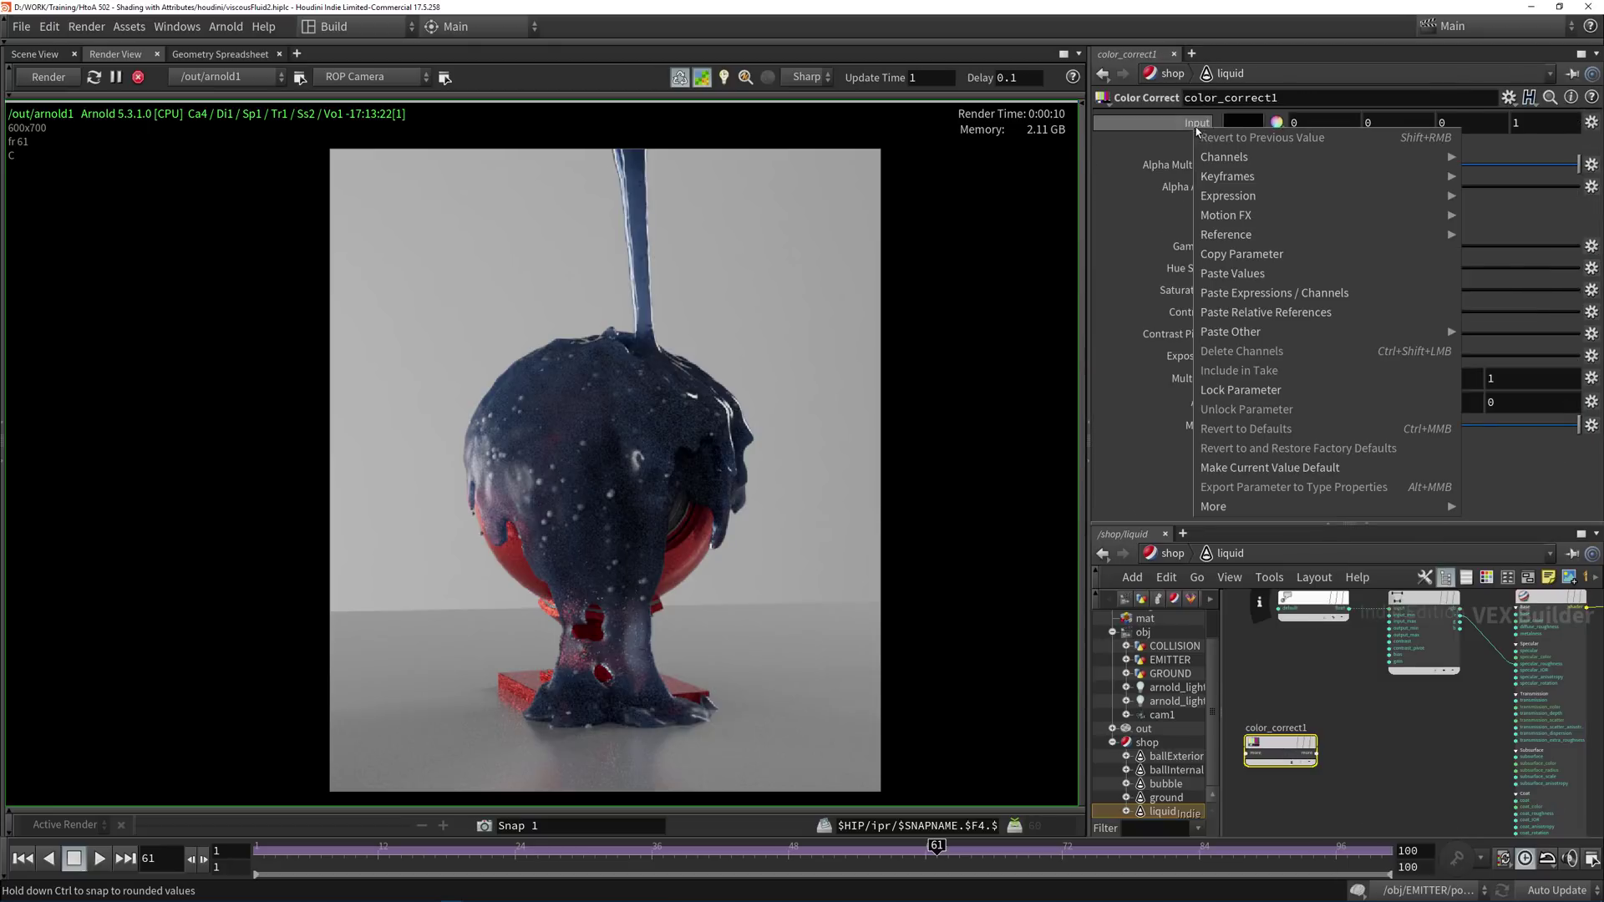
{"action": "left_click", "coordinate": [1250, 274]}
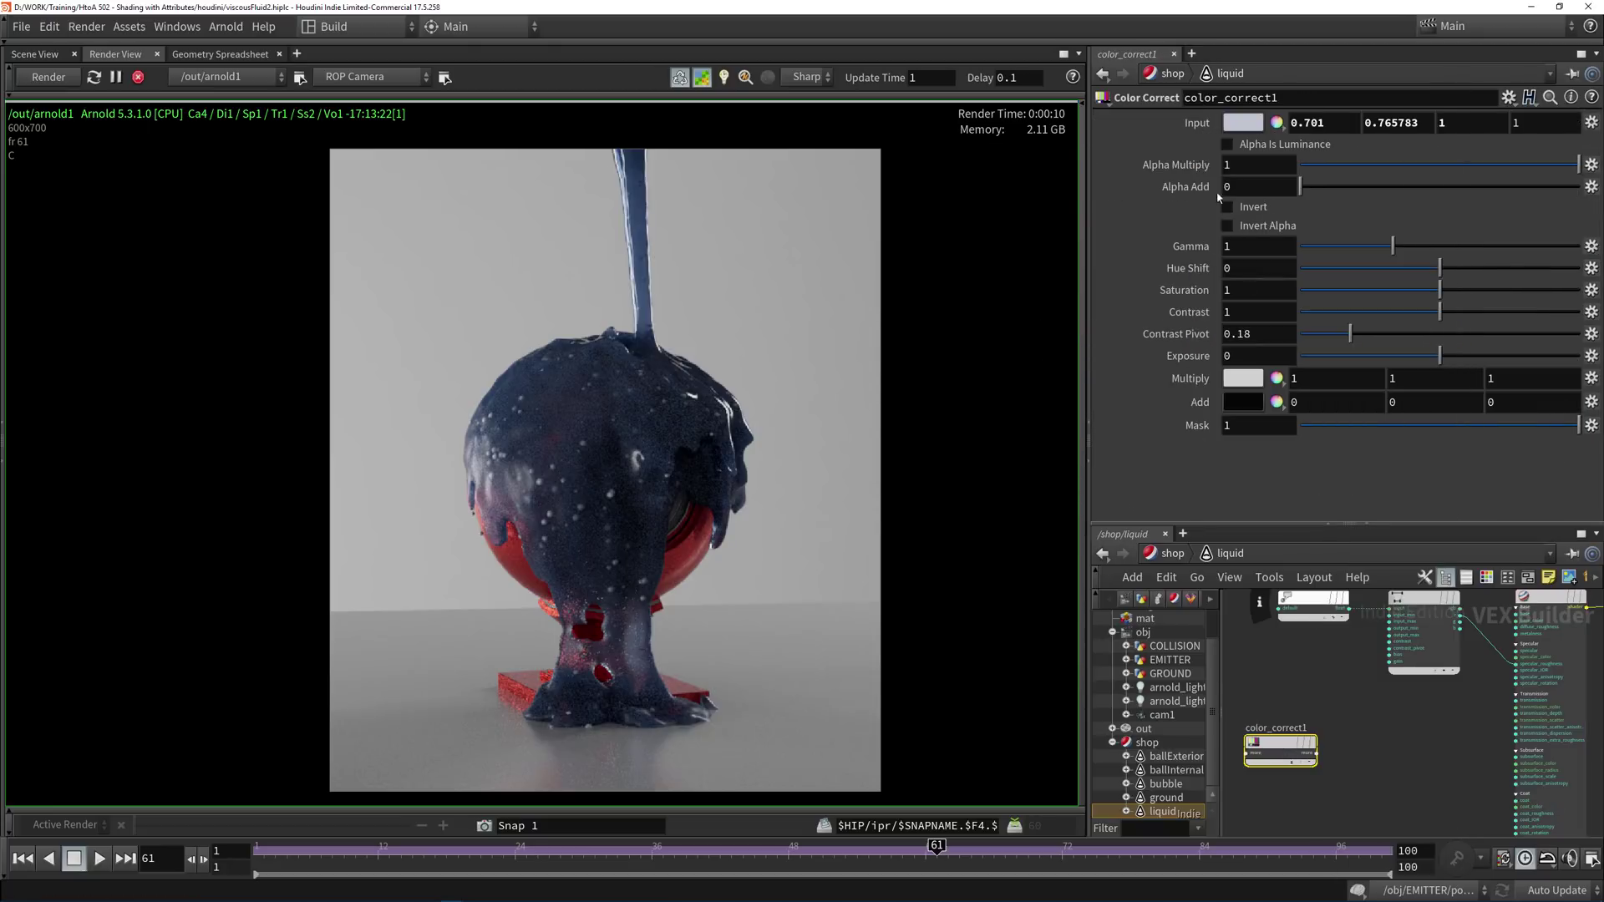
{"action": "scroll", "coordinate": [1333, 799], "scroll_direction": "up", "scroll_amount": 2}
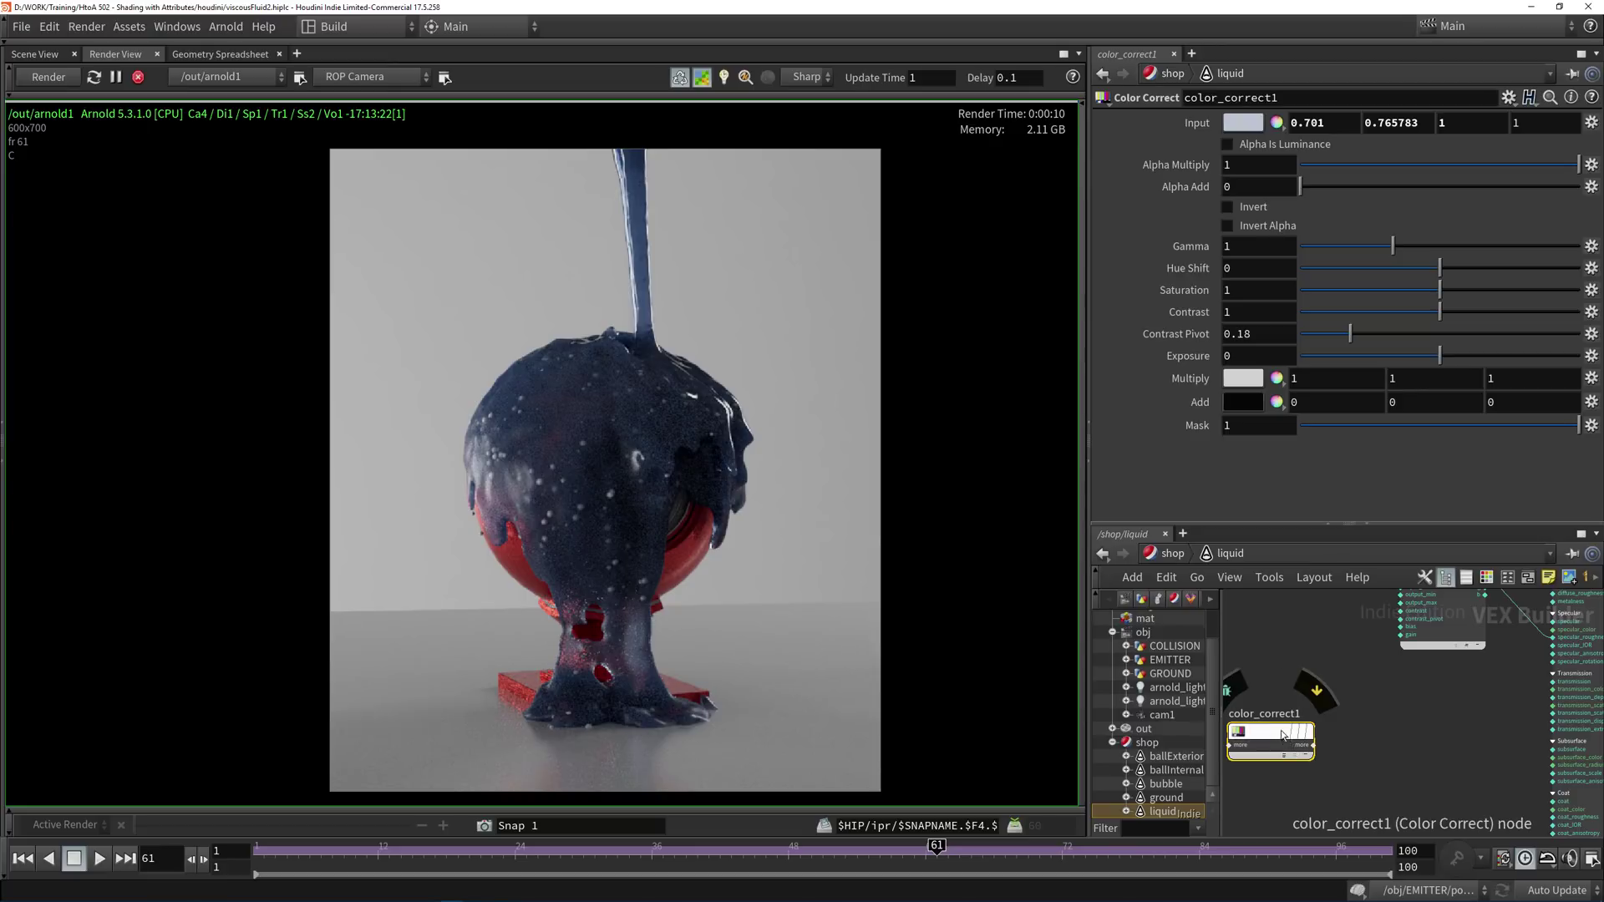
{"action": "left_click", "coordinate": [1277, 123]}
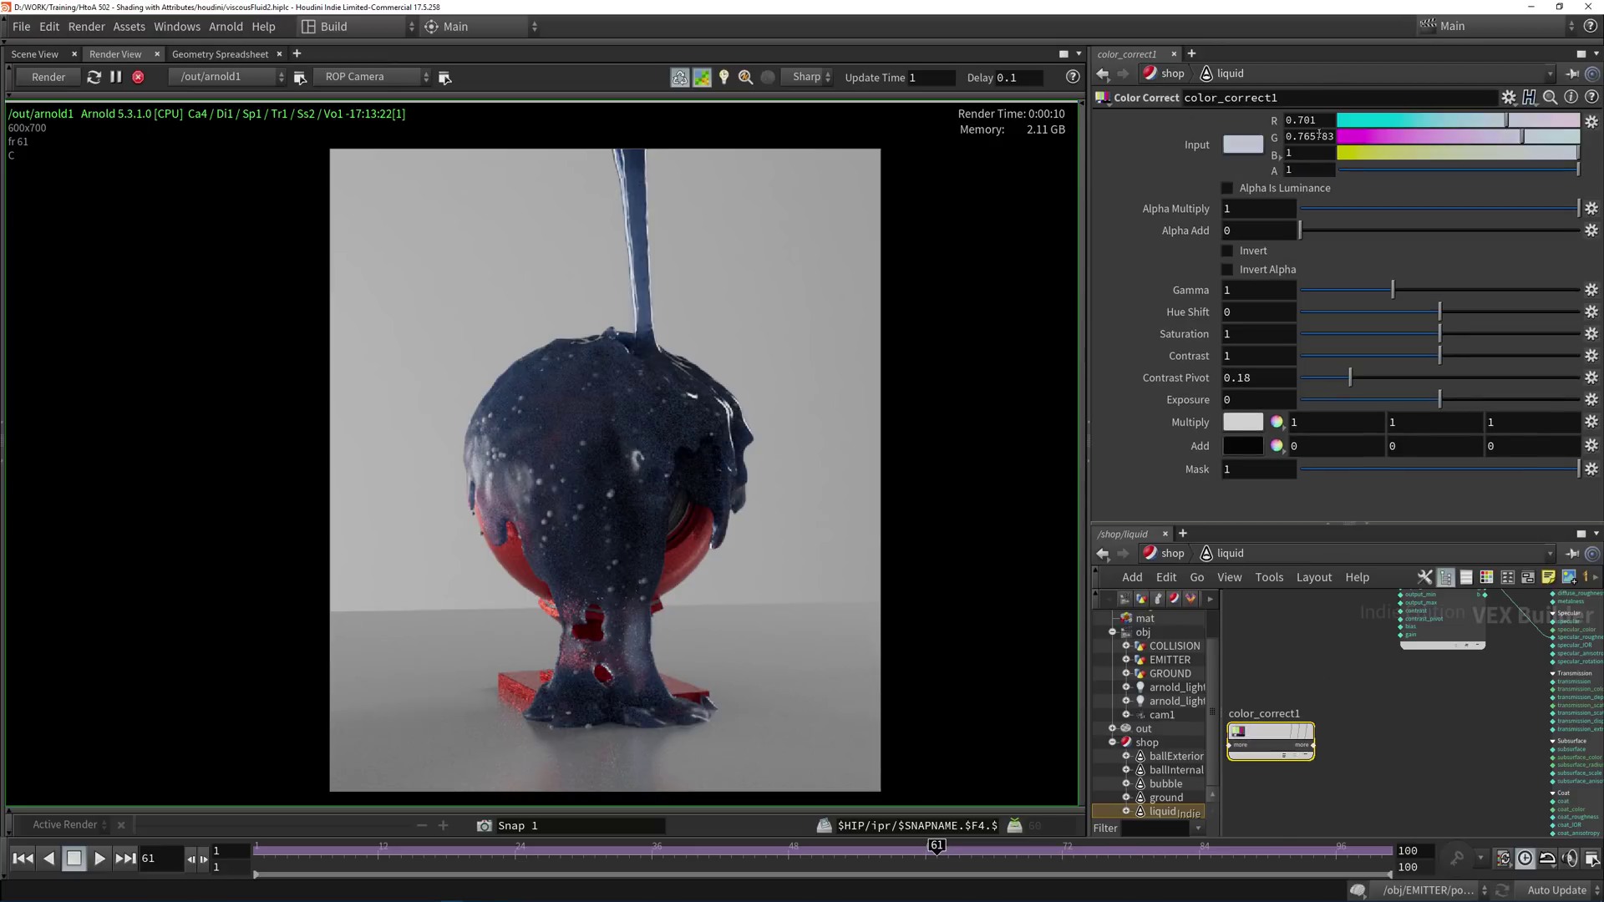
{"action": "left_click", "coordinate": [1272, 155]}
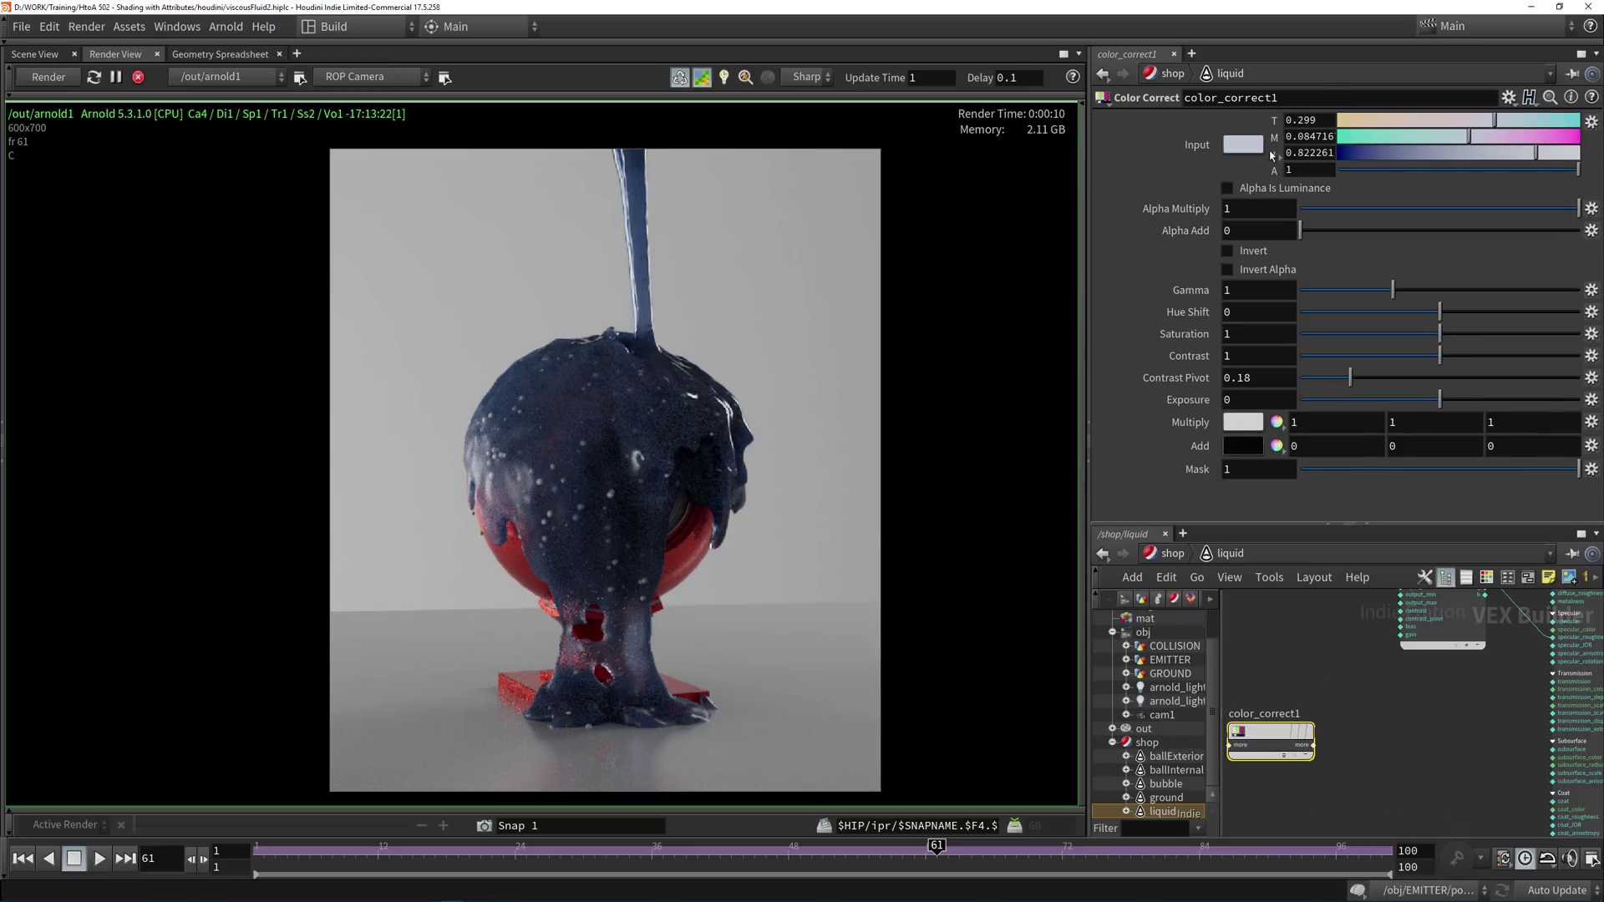
{"action": "left_click", "coordinate": [1272, 156]}
{"action": "left_click", "coordinate": [1276, 147]}
{"action": "left_click", "coordinate": [1276, 123]}
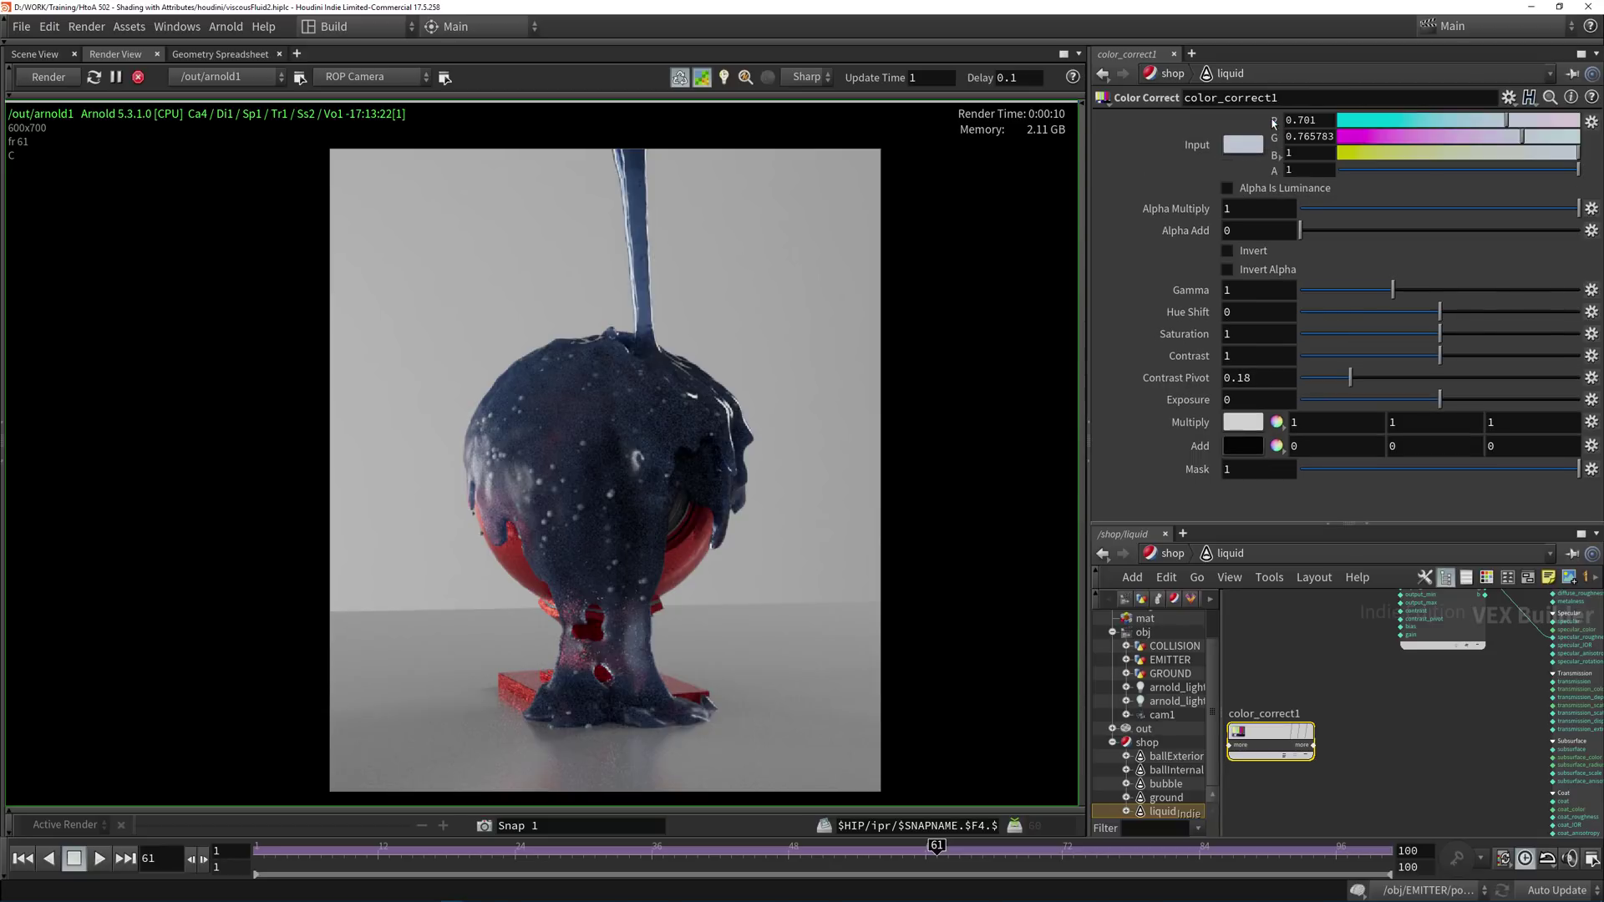
Copy standard_surface1's transmission Scatter colour and paste its values into the Color Correct node's Input.
{"action": "middle_click_drag", "start_coordinate": [1437, 635], "coordinate": [1414, 751]}
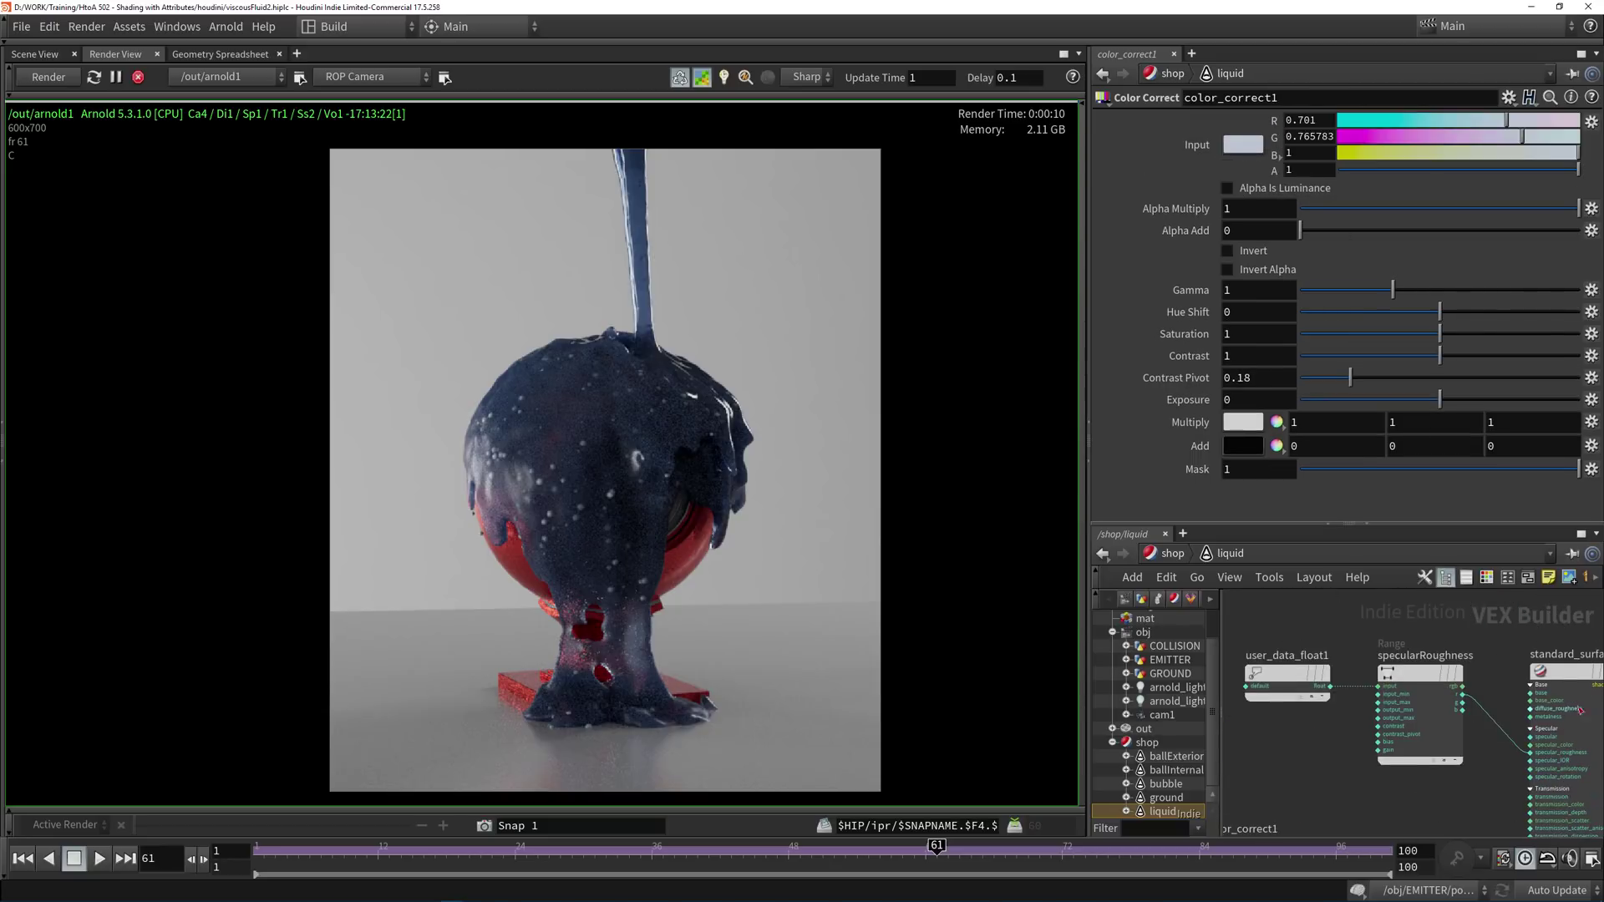
{"action": "left_click", "coordinate": [1555, 672]}
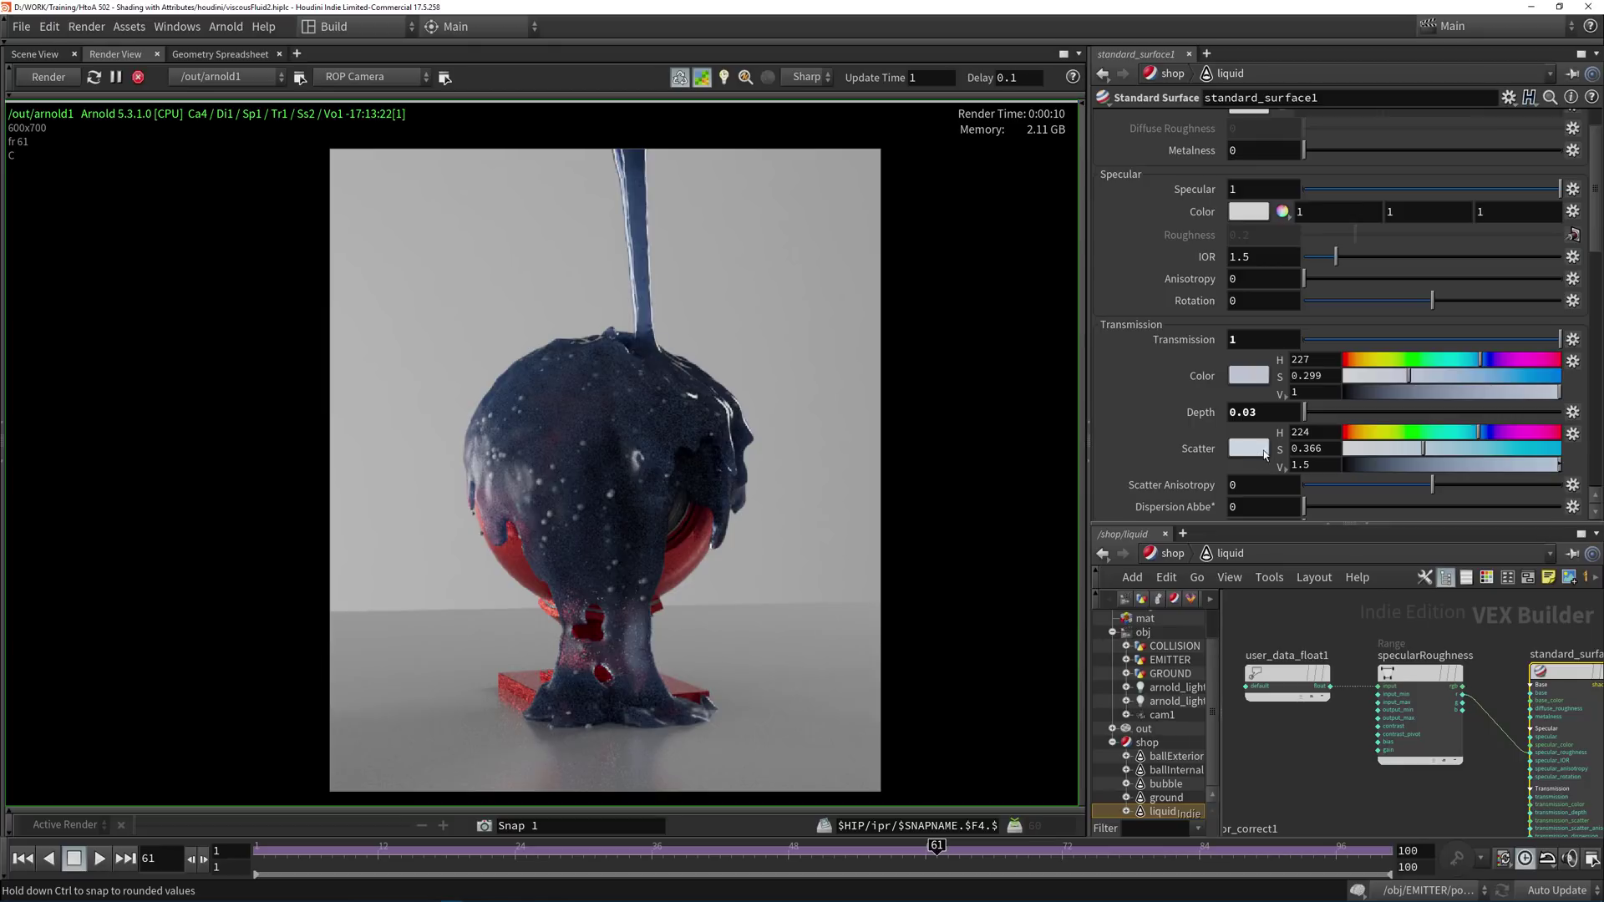
{"action": "right_click", "coordinate": [1195, 452]}
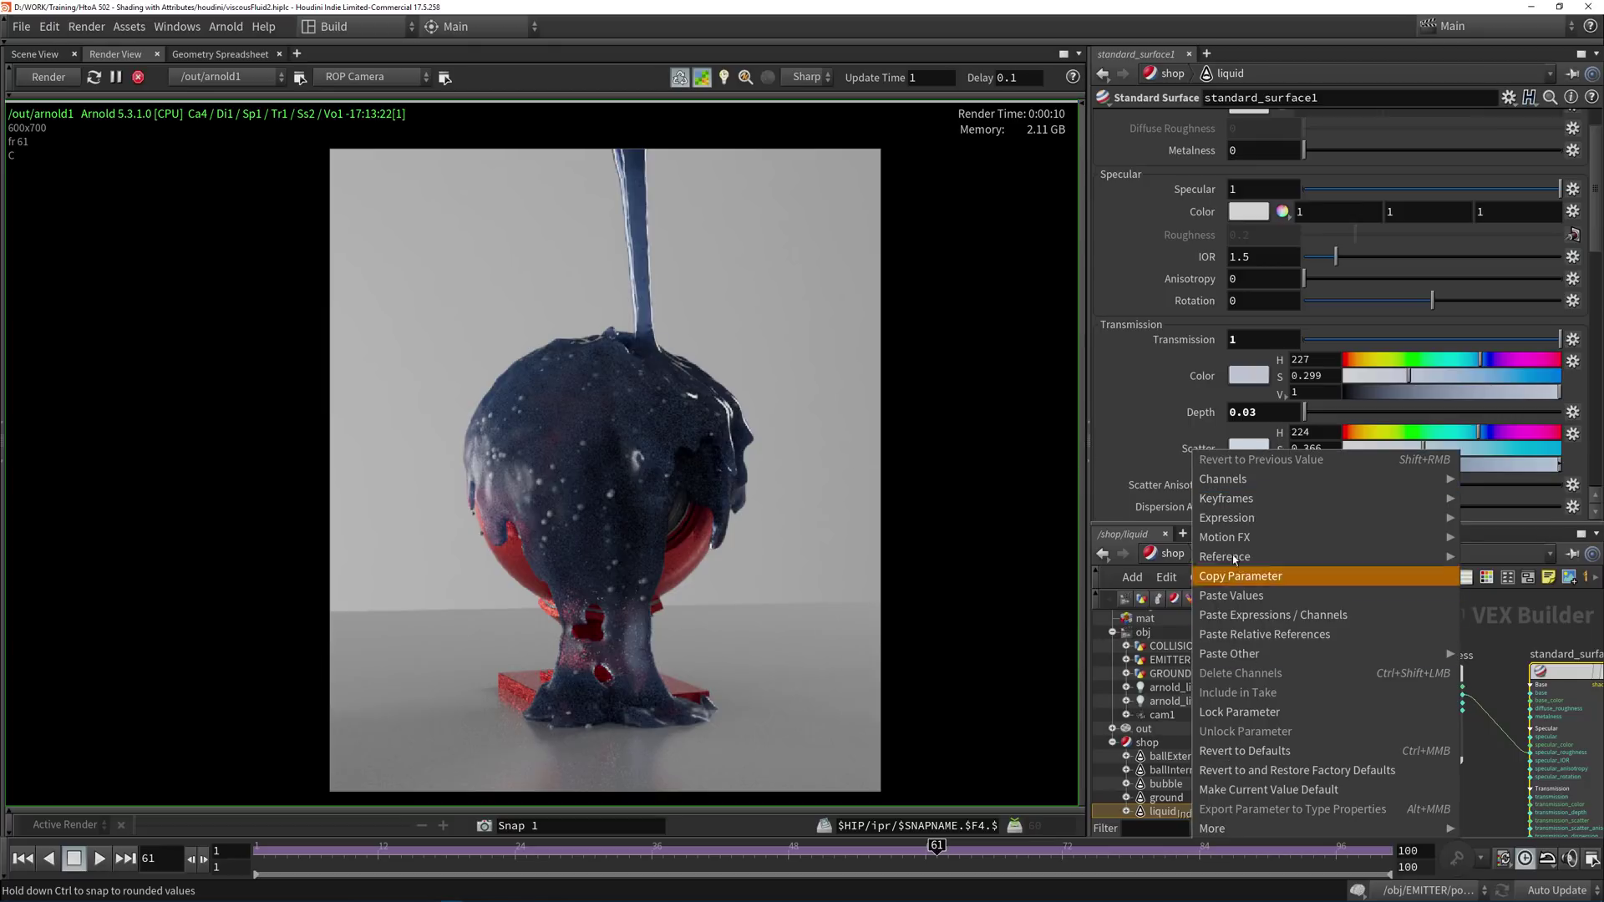
{"action": "left_click", "coordinate": [1245, 577]}
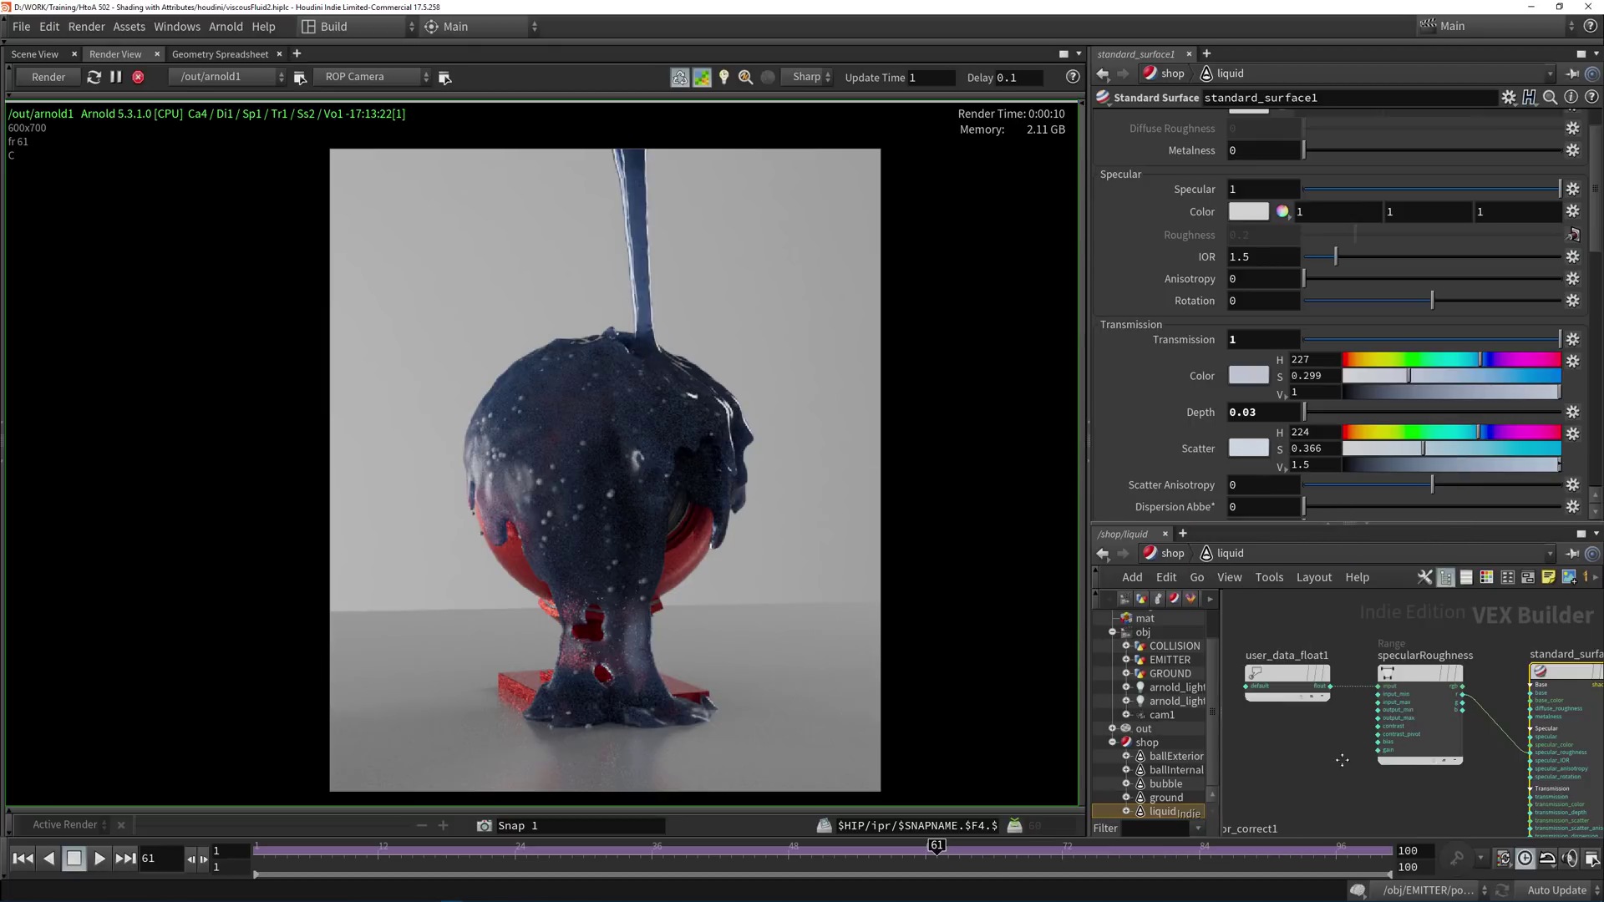
{"action": "middle_click_drag", "start_coordinate": [1337, 752], "coordinate": [1374, 694]}
{"action": "left_click", "coordinate": [1287, 756]}
{"action": "right_click", "coordinate": [1201, 157]}
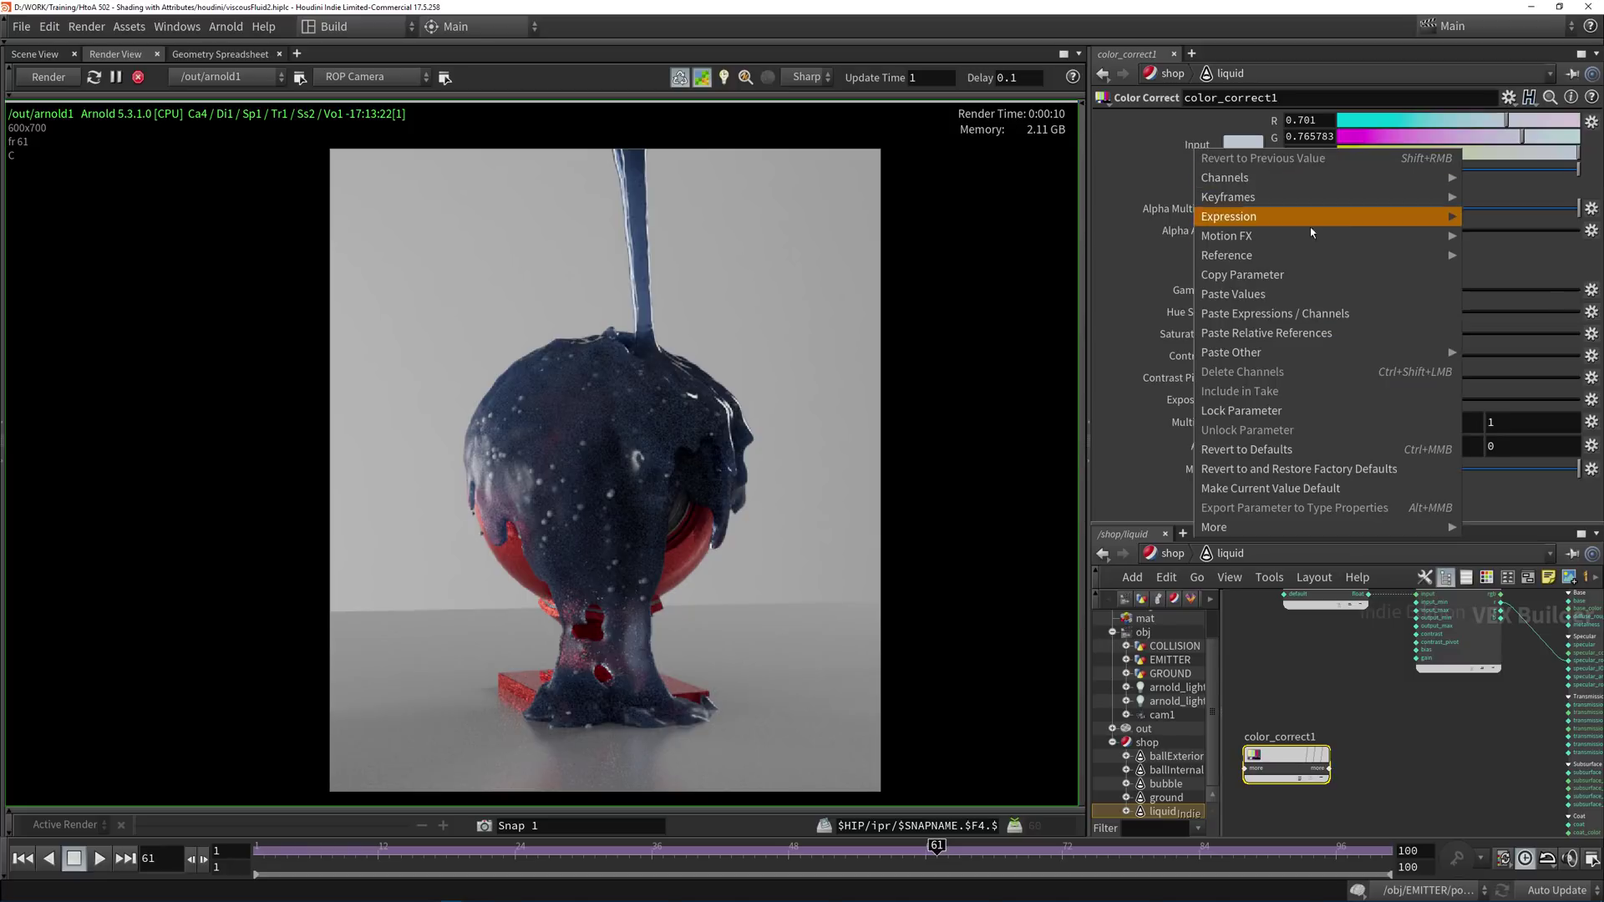
{"action": "left_click", "coordinate": [1273, 295]}
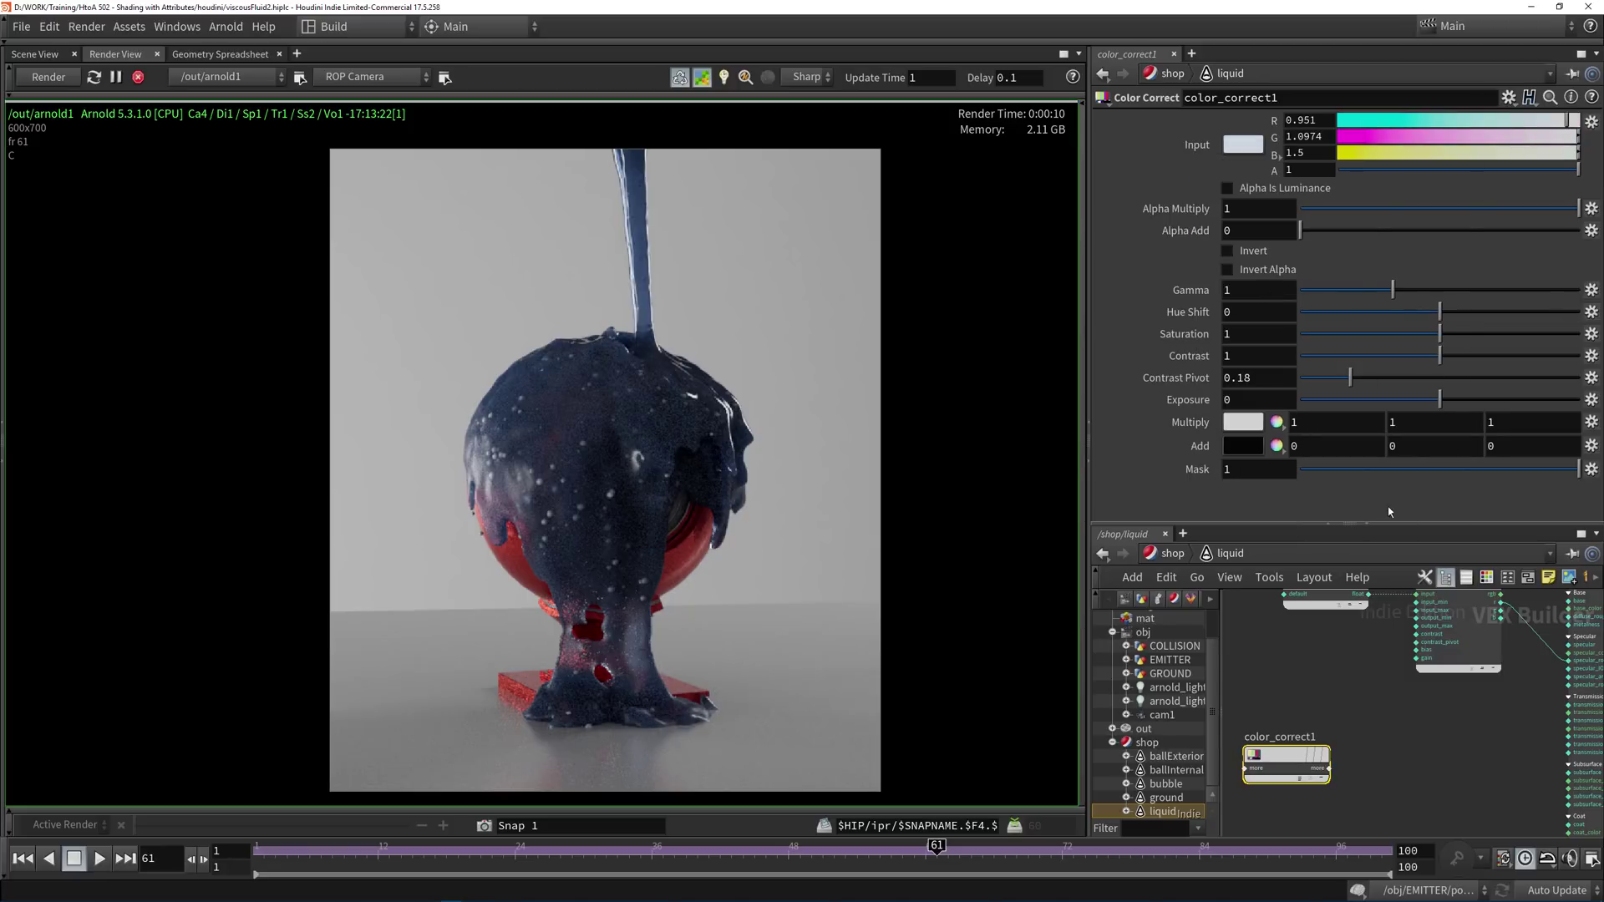
Connect the Color Correct node's rgba output to standard_surface1's transmission_scatter input and move the Color Correct node closer to the shader.
{"action": "scroll", "coordinate": [1387, 732], "scroll_direction": "up", "scroll_amount": 2}
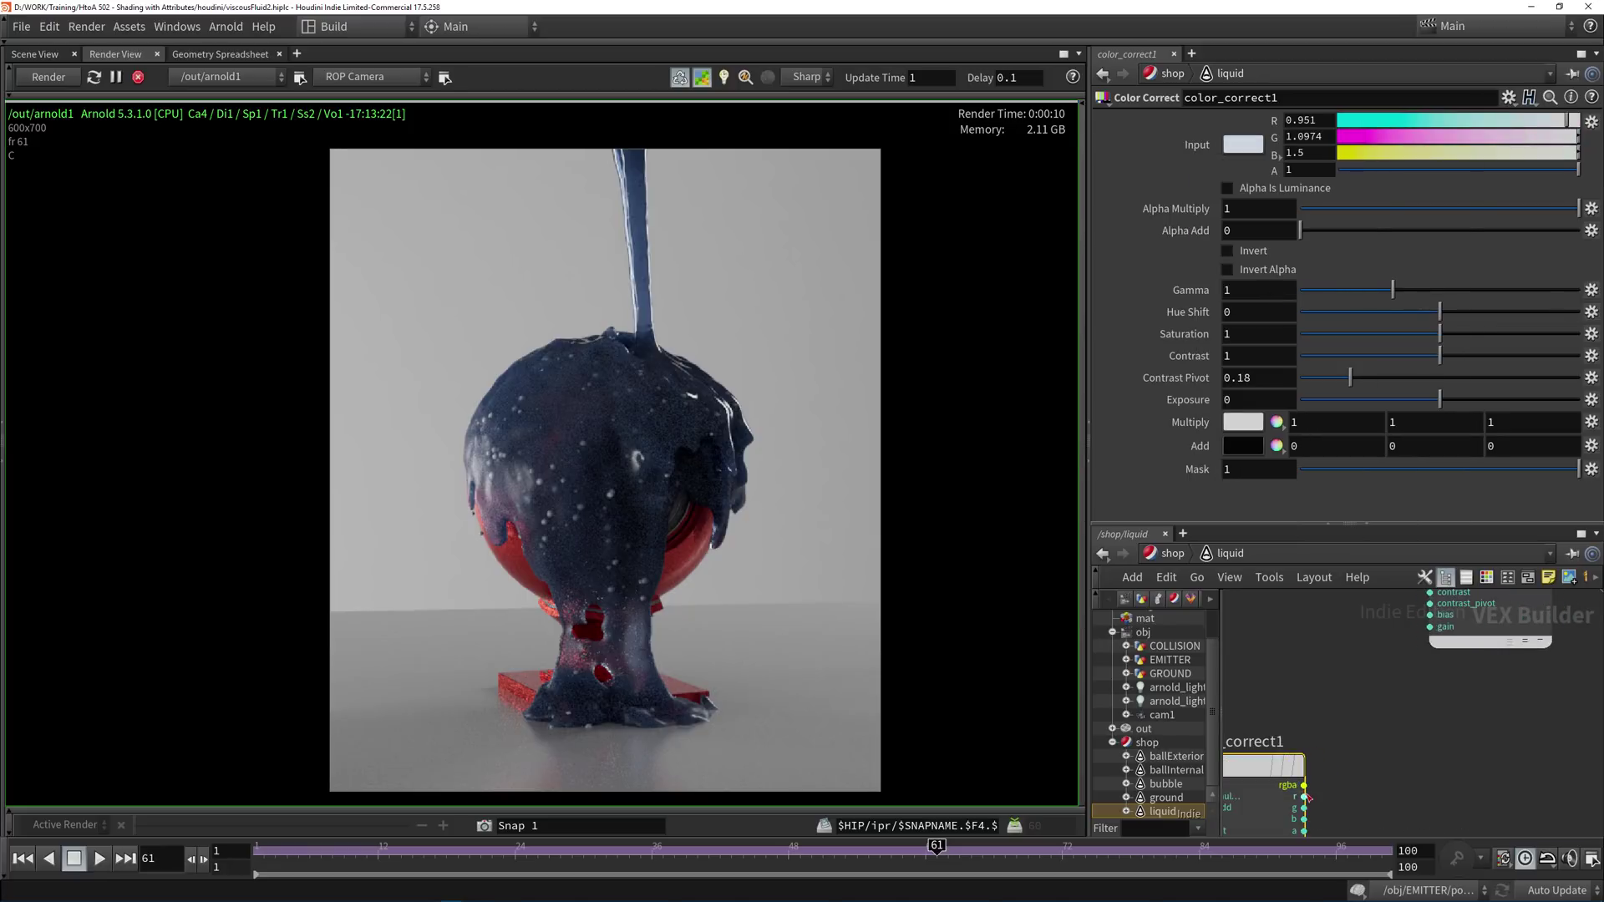
{"action": "left_click", "coordinate": [1304, 796]}
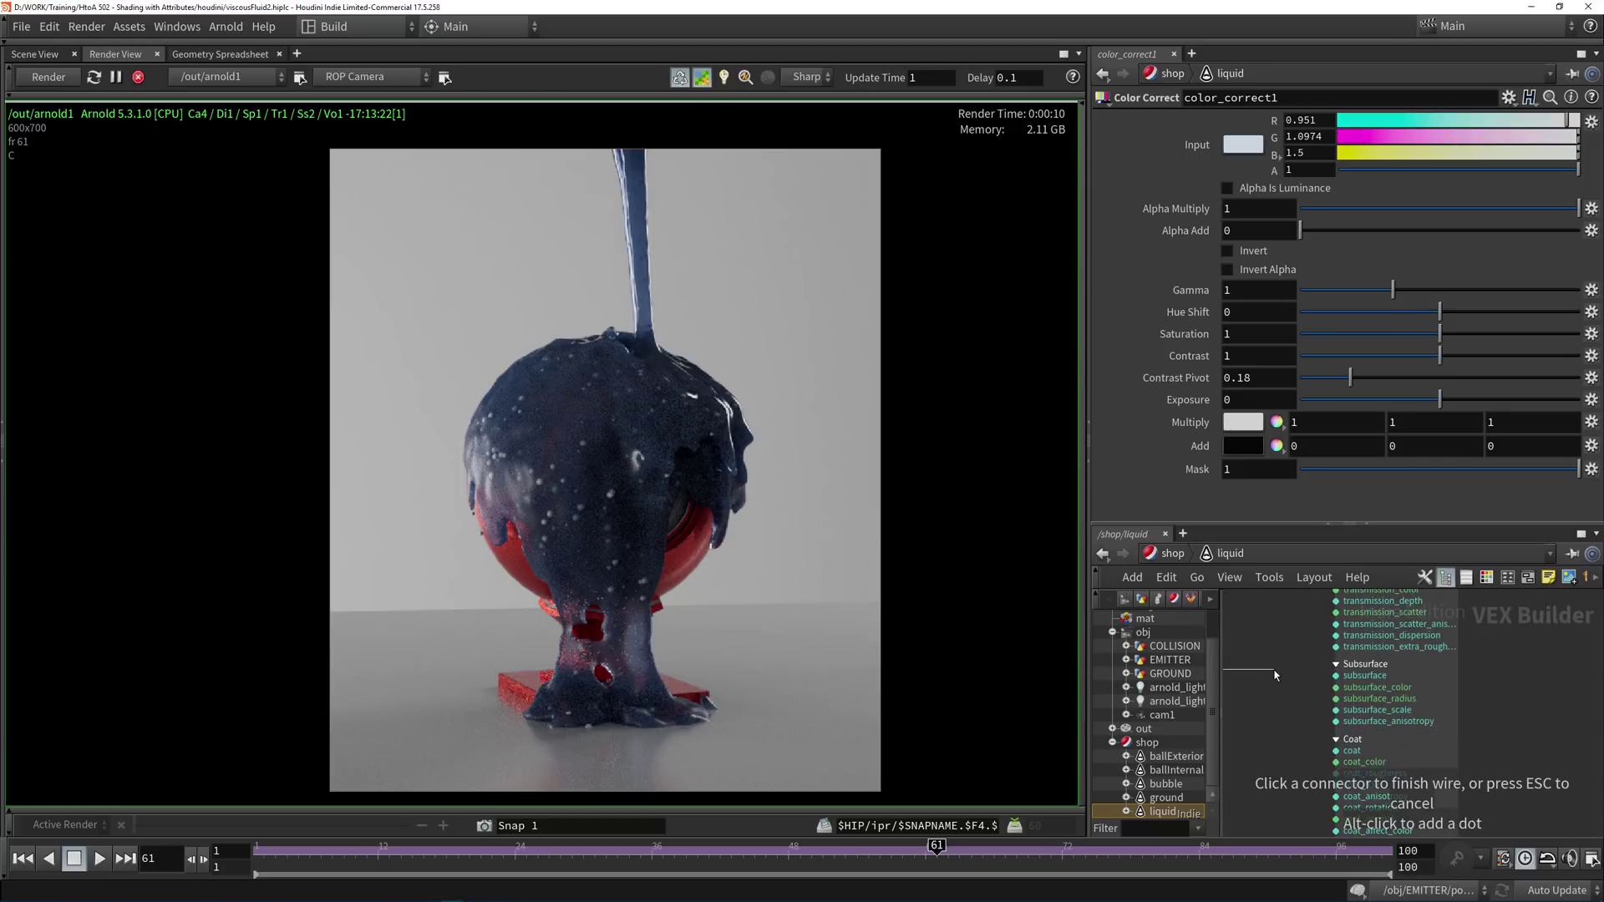
{"action": "scroll", "coordinate": [1380, 717], "scroll_direction": "up", "scroll_amount": 3}
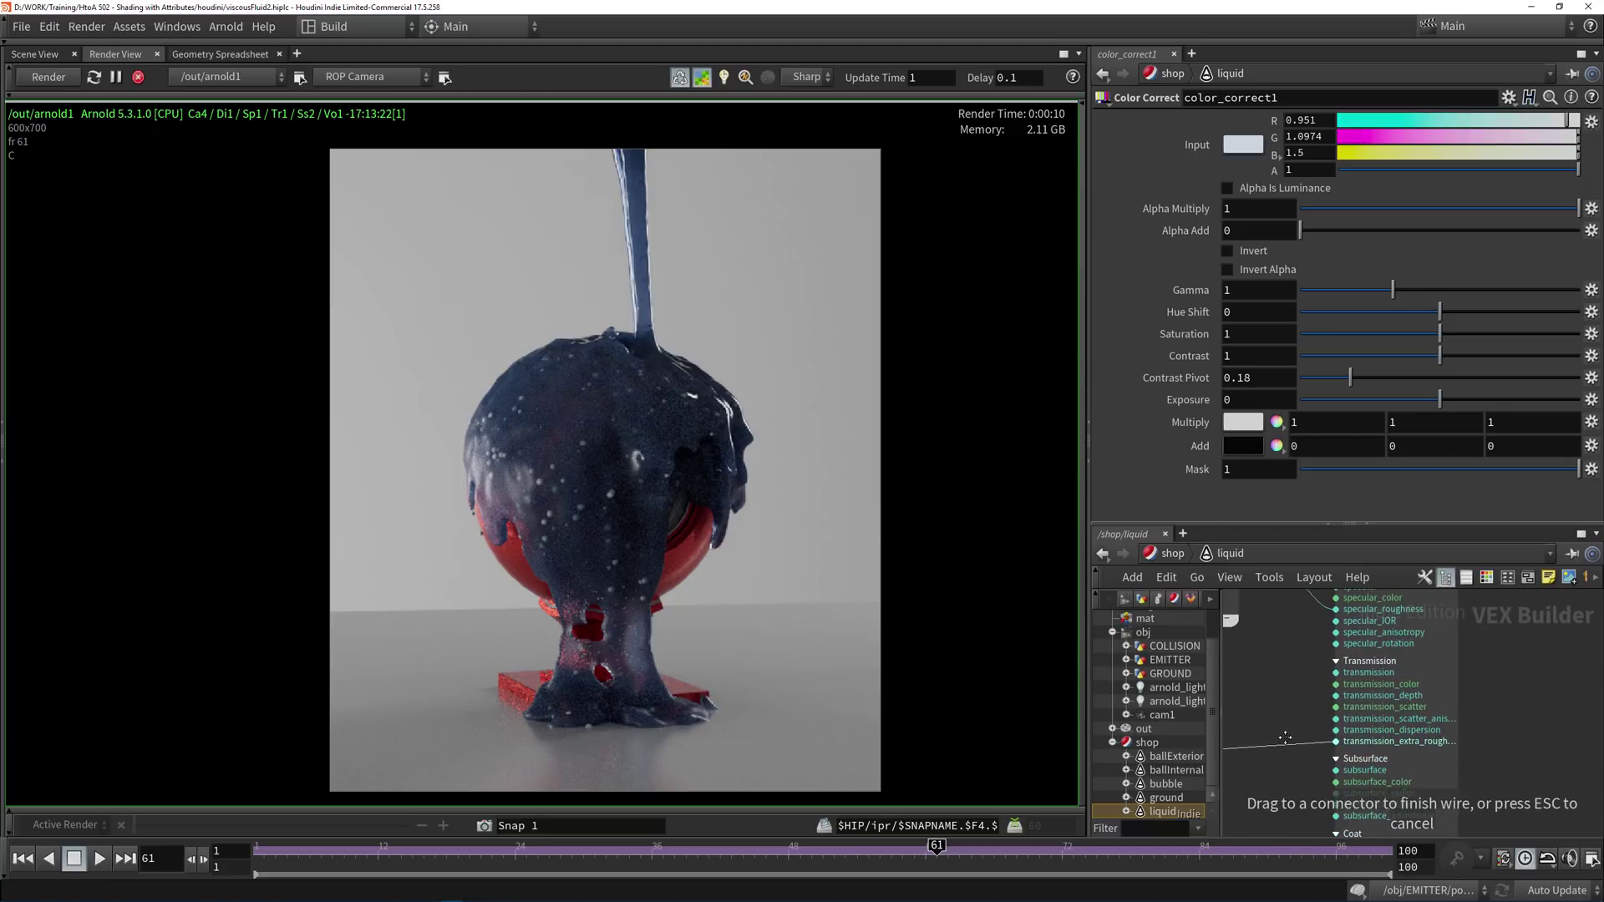
{"action": "left_click", "coordinate": [1377, 708]}
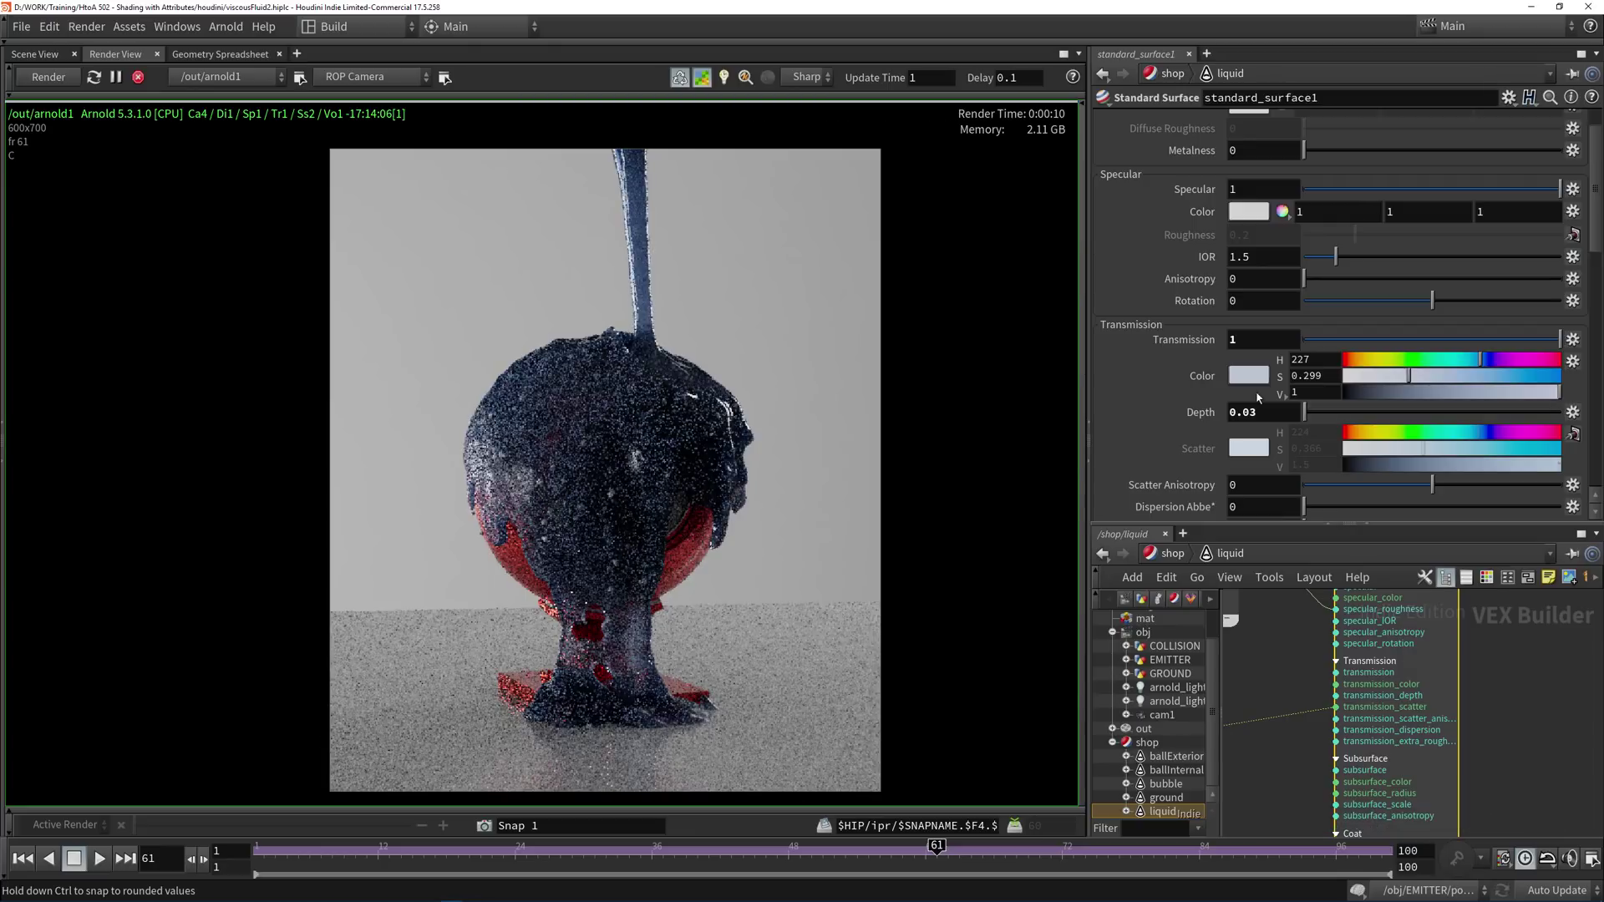
{"action": "scroll", "coordinate": [1285, 786], "scroll_direction": "down", "scroll_amount": 3}
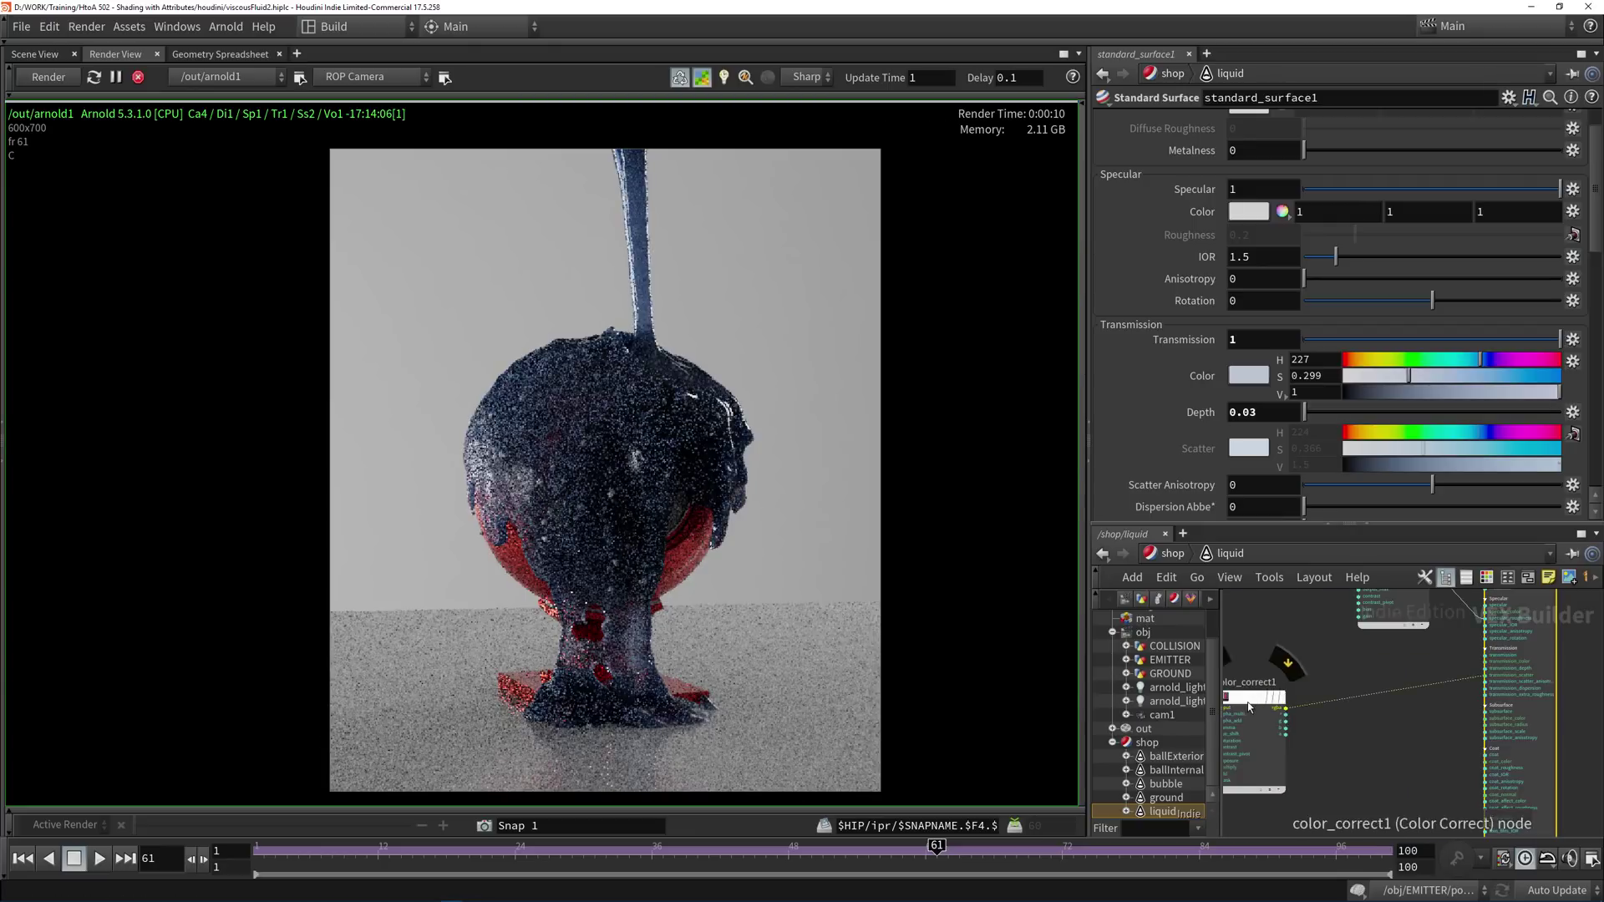
{"action": "left_click_drag", "start_coordinate": [1221, 644], "coordinate": [1316, 687]}
{"action": "left_click", "coordinate": [1326, 683]}
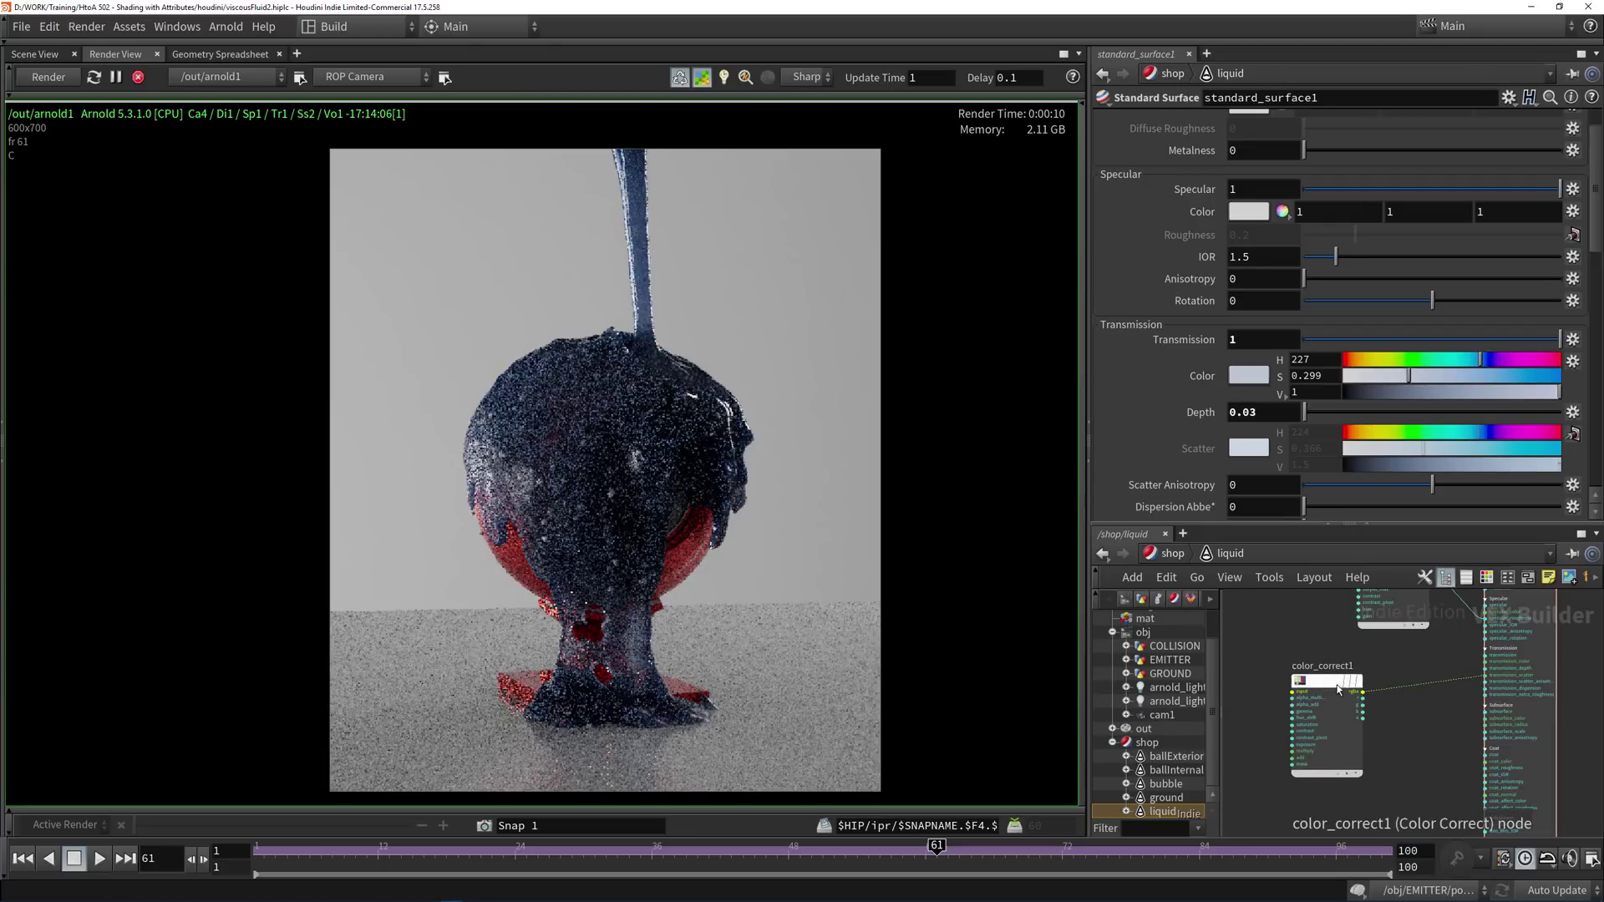
Open the Color Correct node's parameters and display its Multiply colour as HSV sliders.
{"action": "left_click_drag", "start_coordinate": [1402, 470], "coordinate": [1579, 470]}
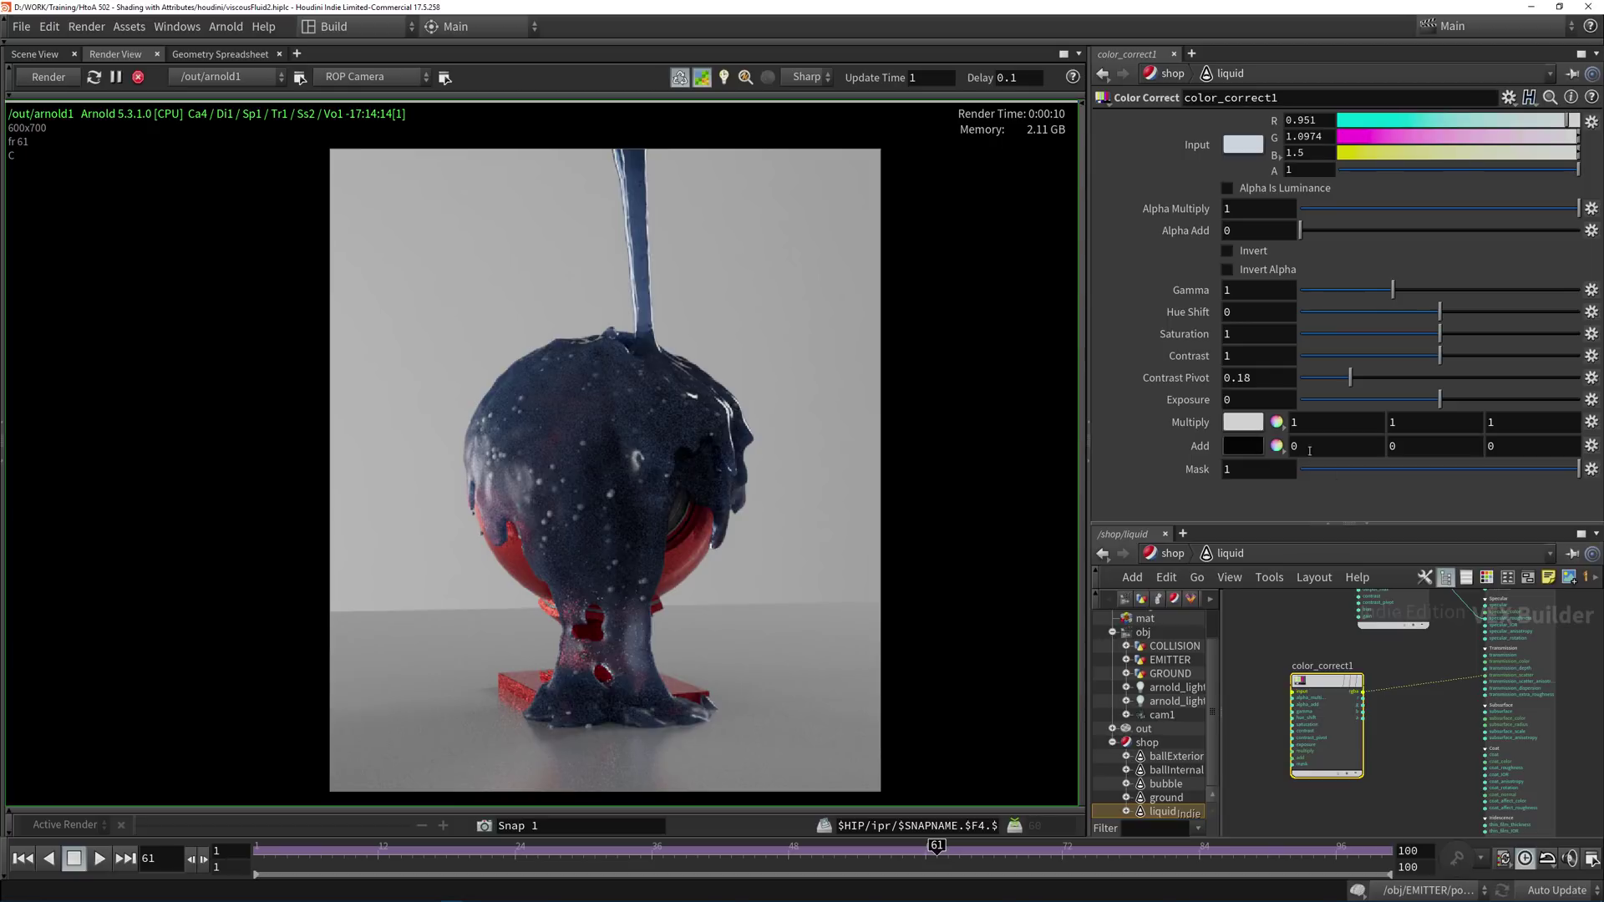
{"action": "left_click", "coordinate": [1205, 423]}
{"action": "left_click", "coordinate": [1273, 449]}
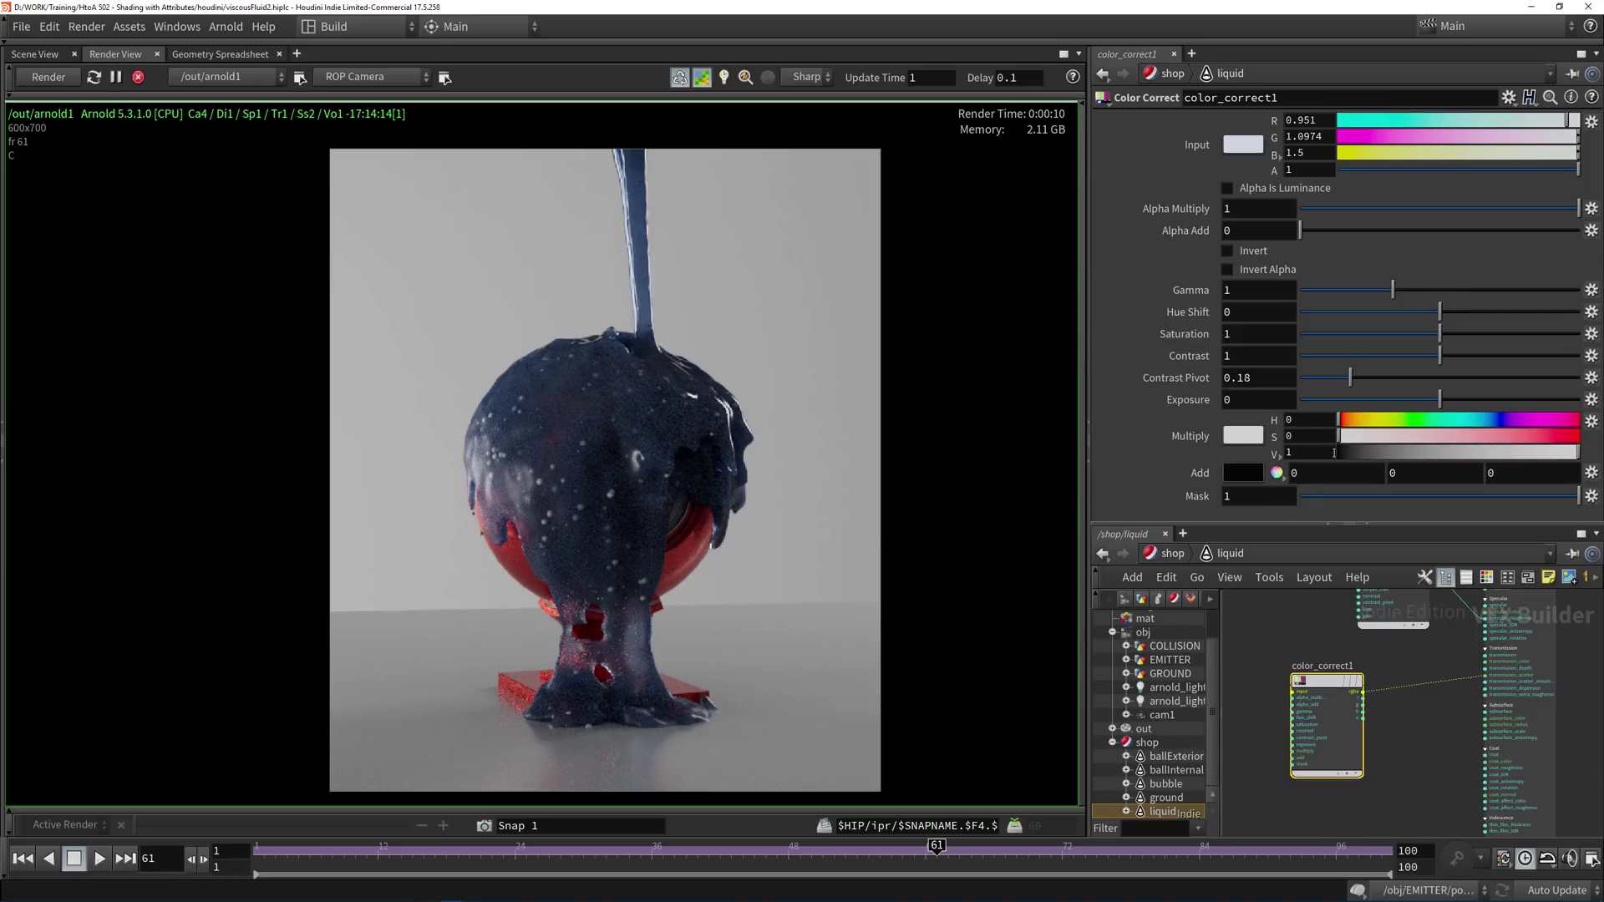
{"action": "left_click_drag", "start_coordinate": [1334, 452], "coordinate": [1546, 457]}
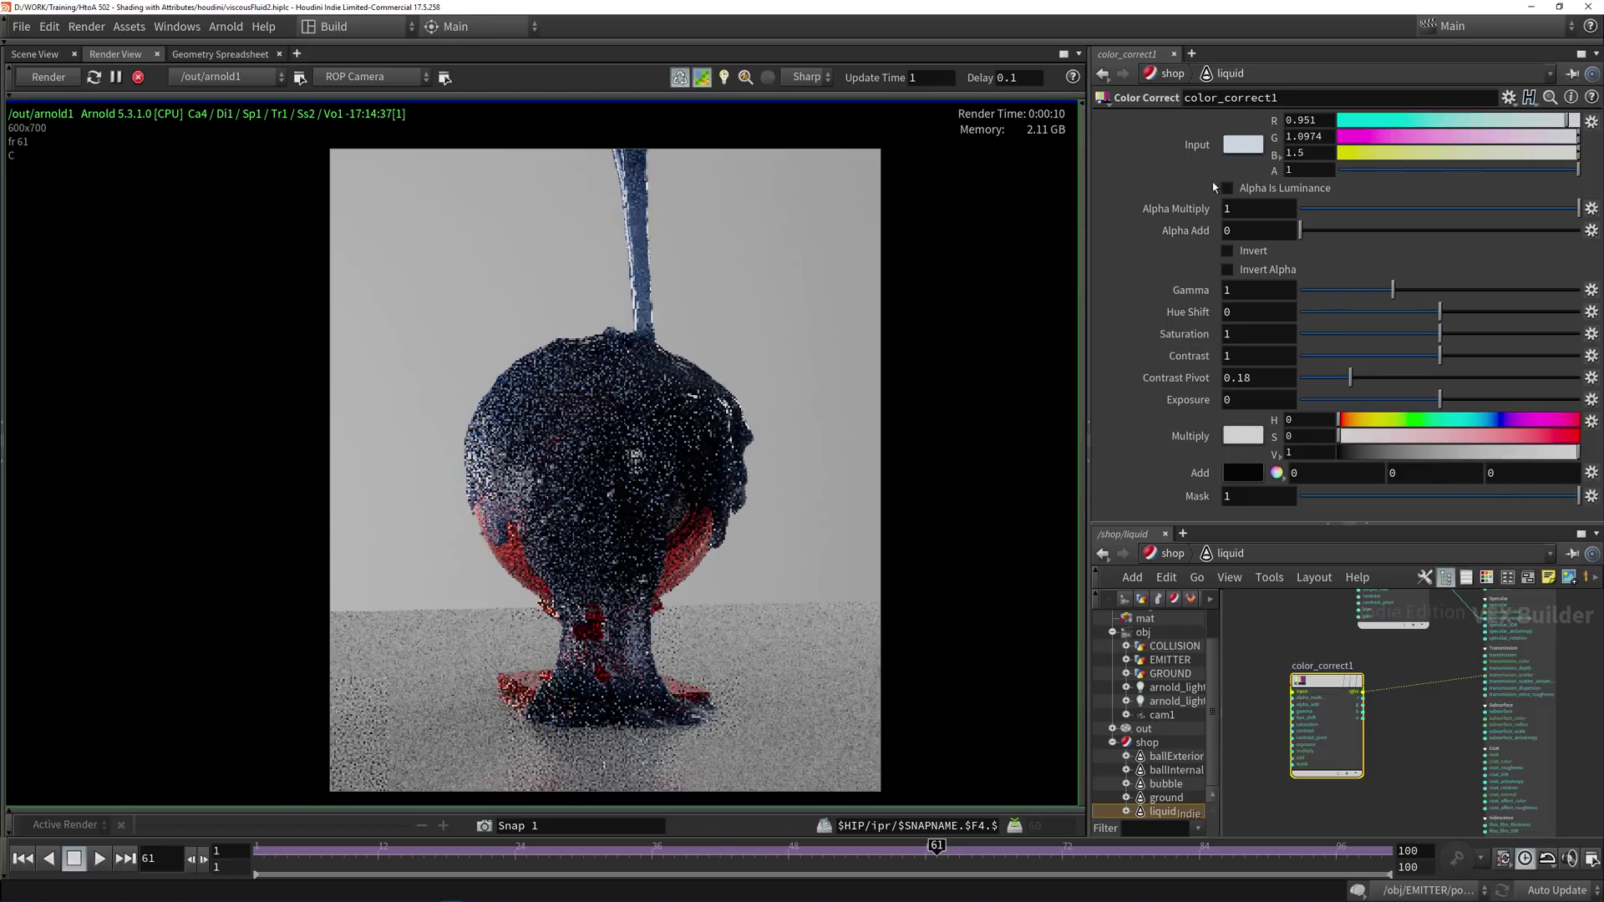
Add a User Data Float node before the Color Correct node and connect its float output to OUT_material's surface input.
{"action": "middle_click_drag", "start_coordinate": [1306, 634], "coordinate": [1379, 613]}
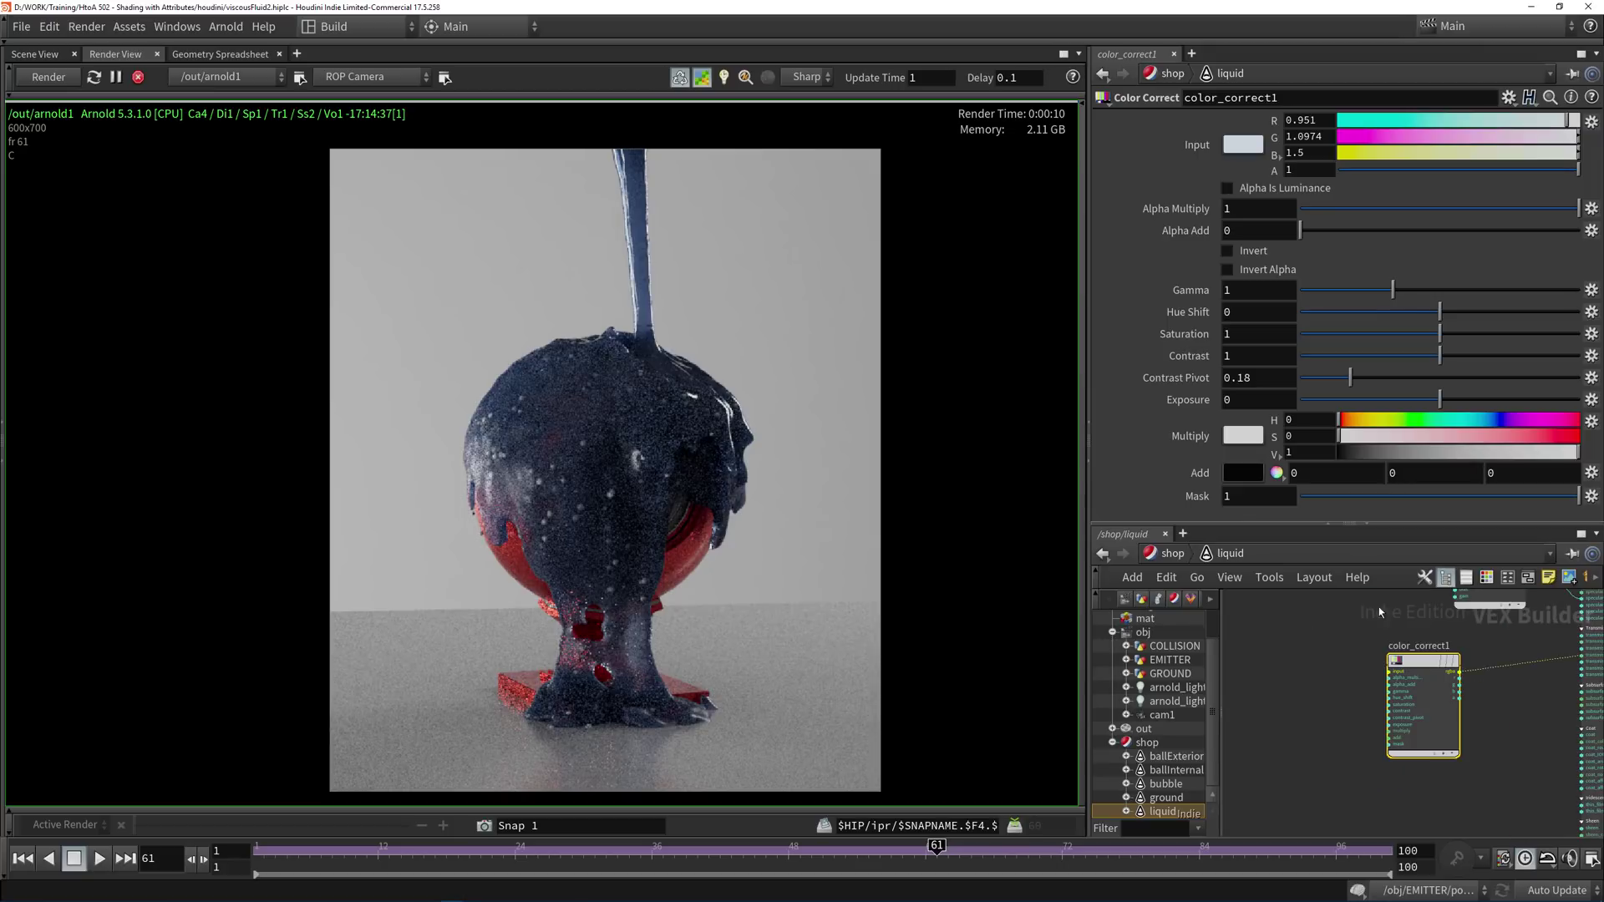
{"action": "key", "text": "Tab"}
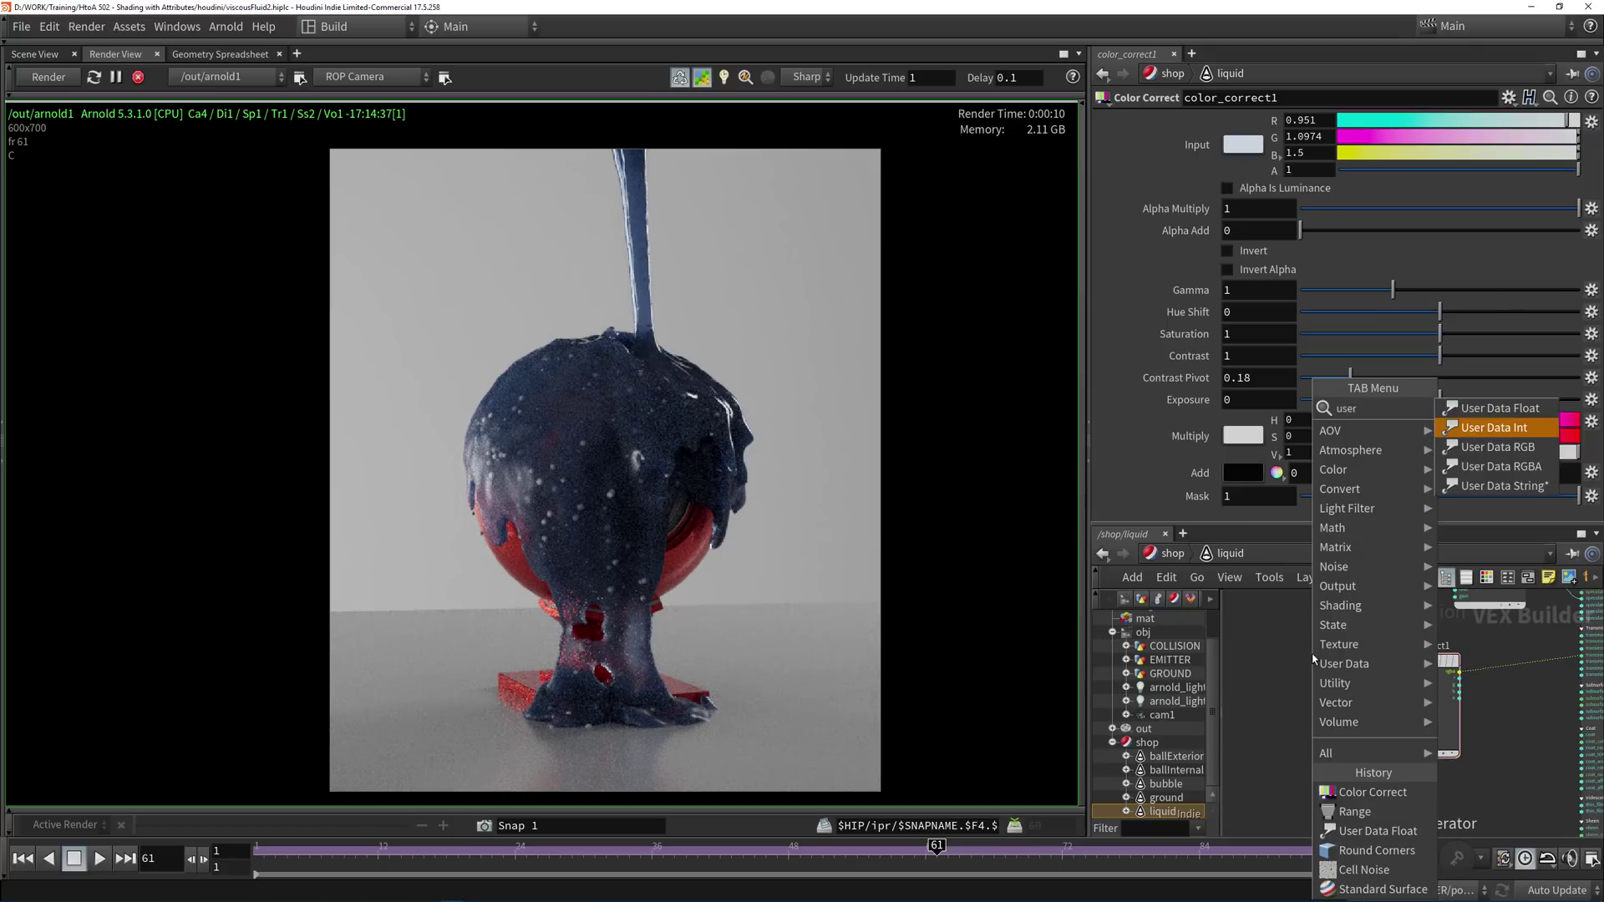
{"action": "left_click", "coordinate": [1496, 423]}
{"action": "left_click", "coordinate": [1259, 637]}
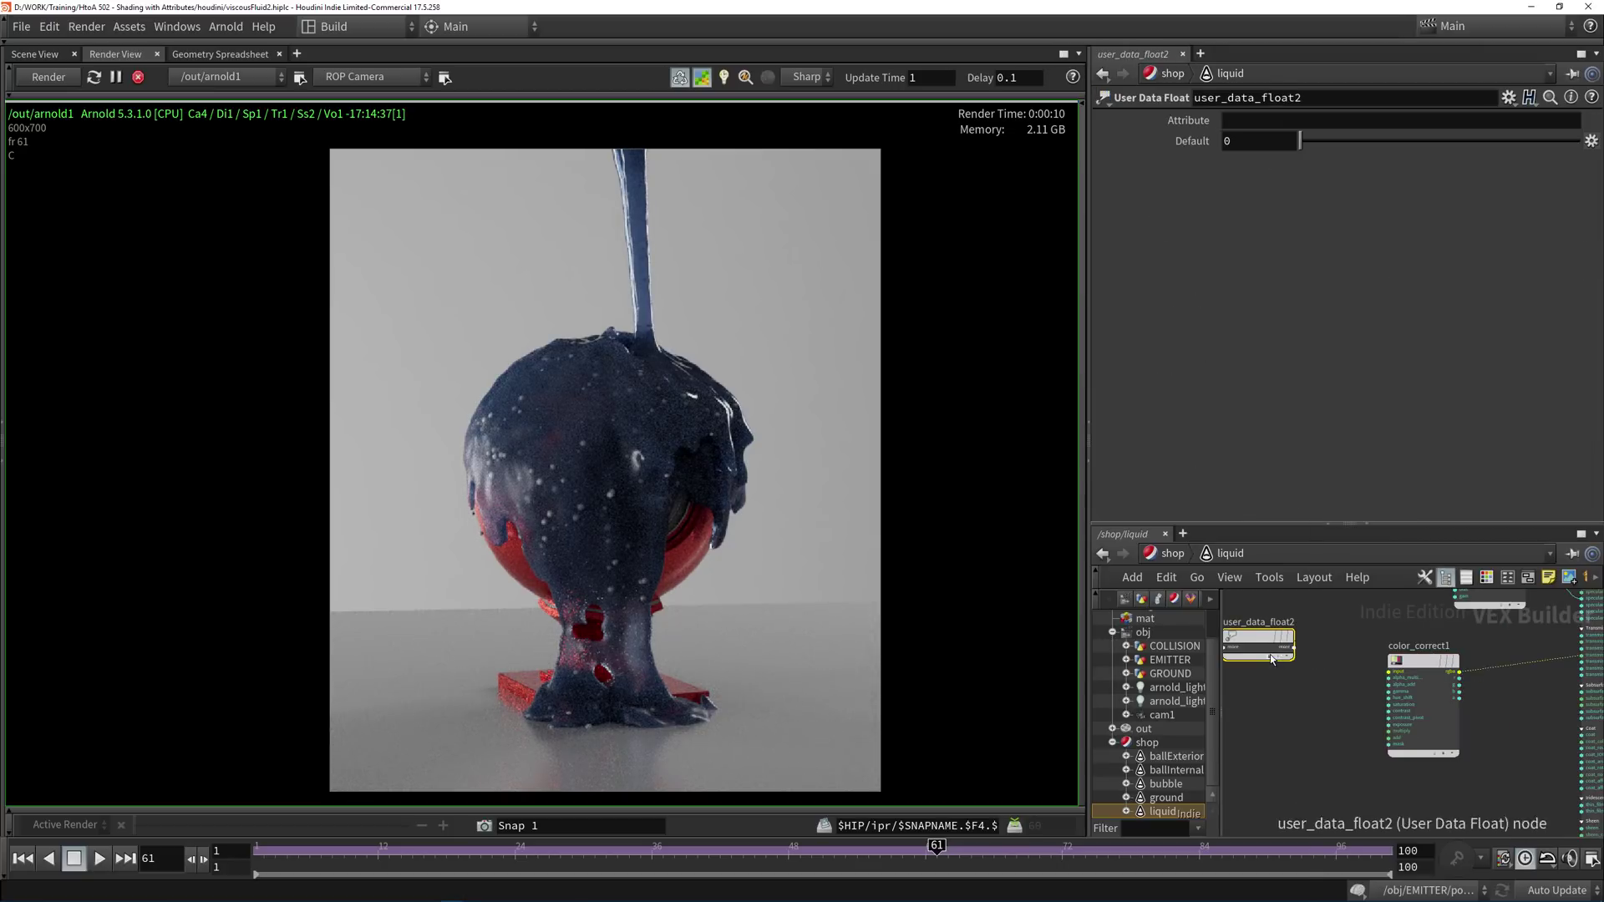
{"action": "left_click", "coordinate": [1293, 647]}
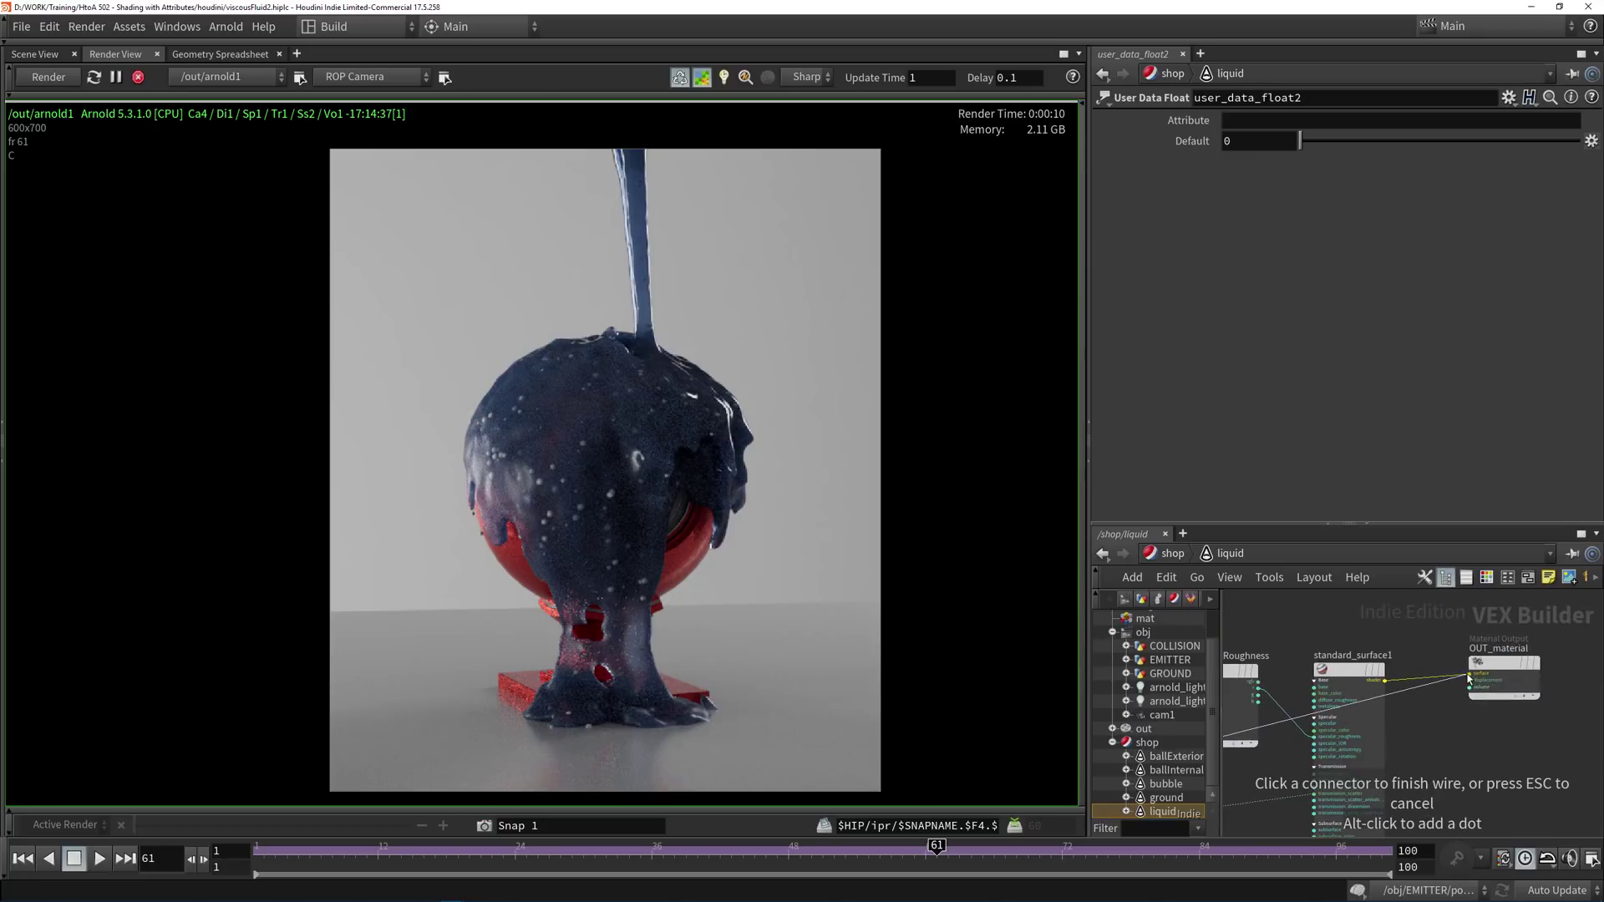
{"action": "left_click", "coordinate": [1471, 674]}
{"action": "middle_click_drag", "start_coordinate": [1412, 740], "coordinate": [1583, 701]}
{"action": "middle_click_drag", "start_coordinate": [1270, 733], "coordinate": [1497, 668]}
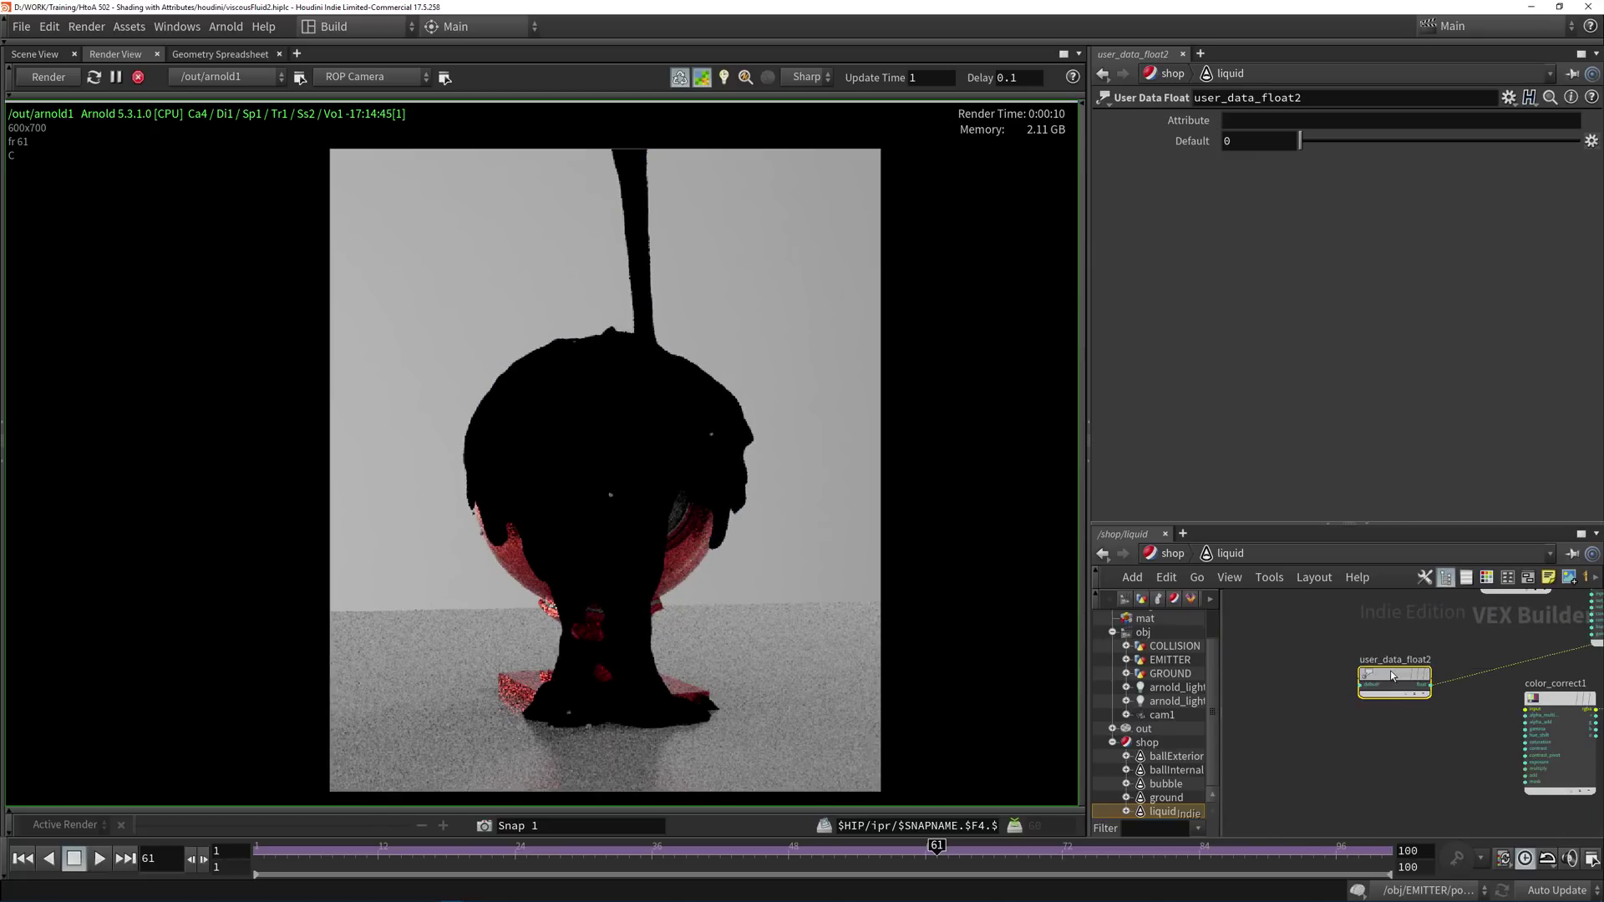
Set the new User Data Float node's Attribute to viscosity and inspect the liquid's values in the render.
{"action": "left_click", "coordinate": [1267, 126]}
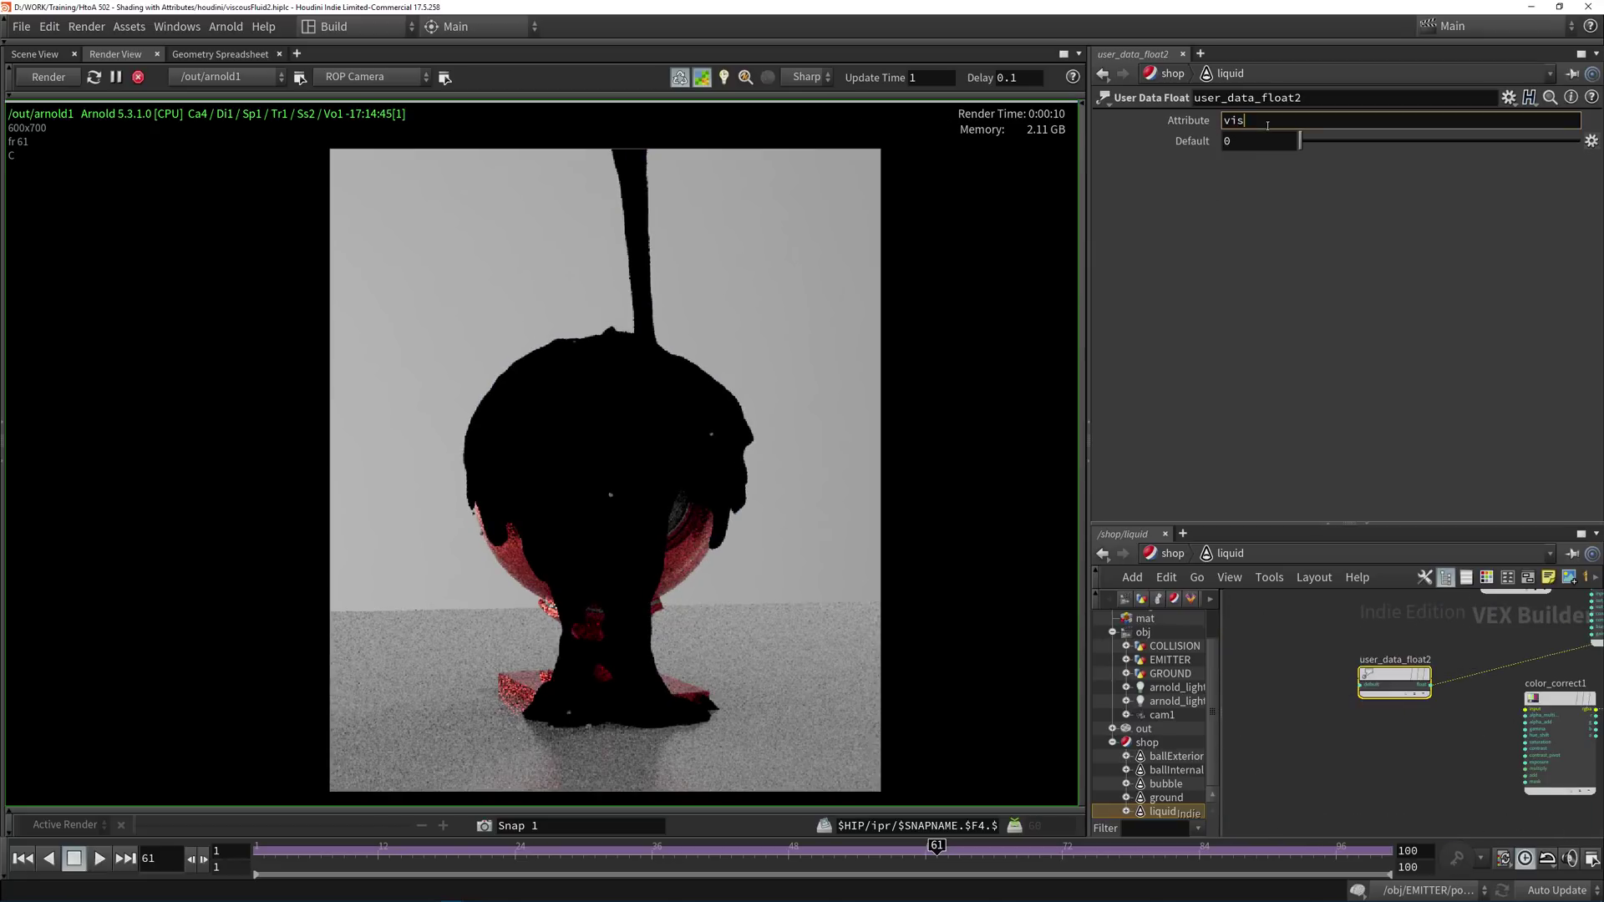
{"action": "type", "text": "viscosity"}
{"action": "key", "text": "Return"}
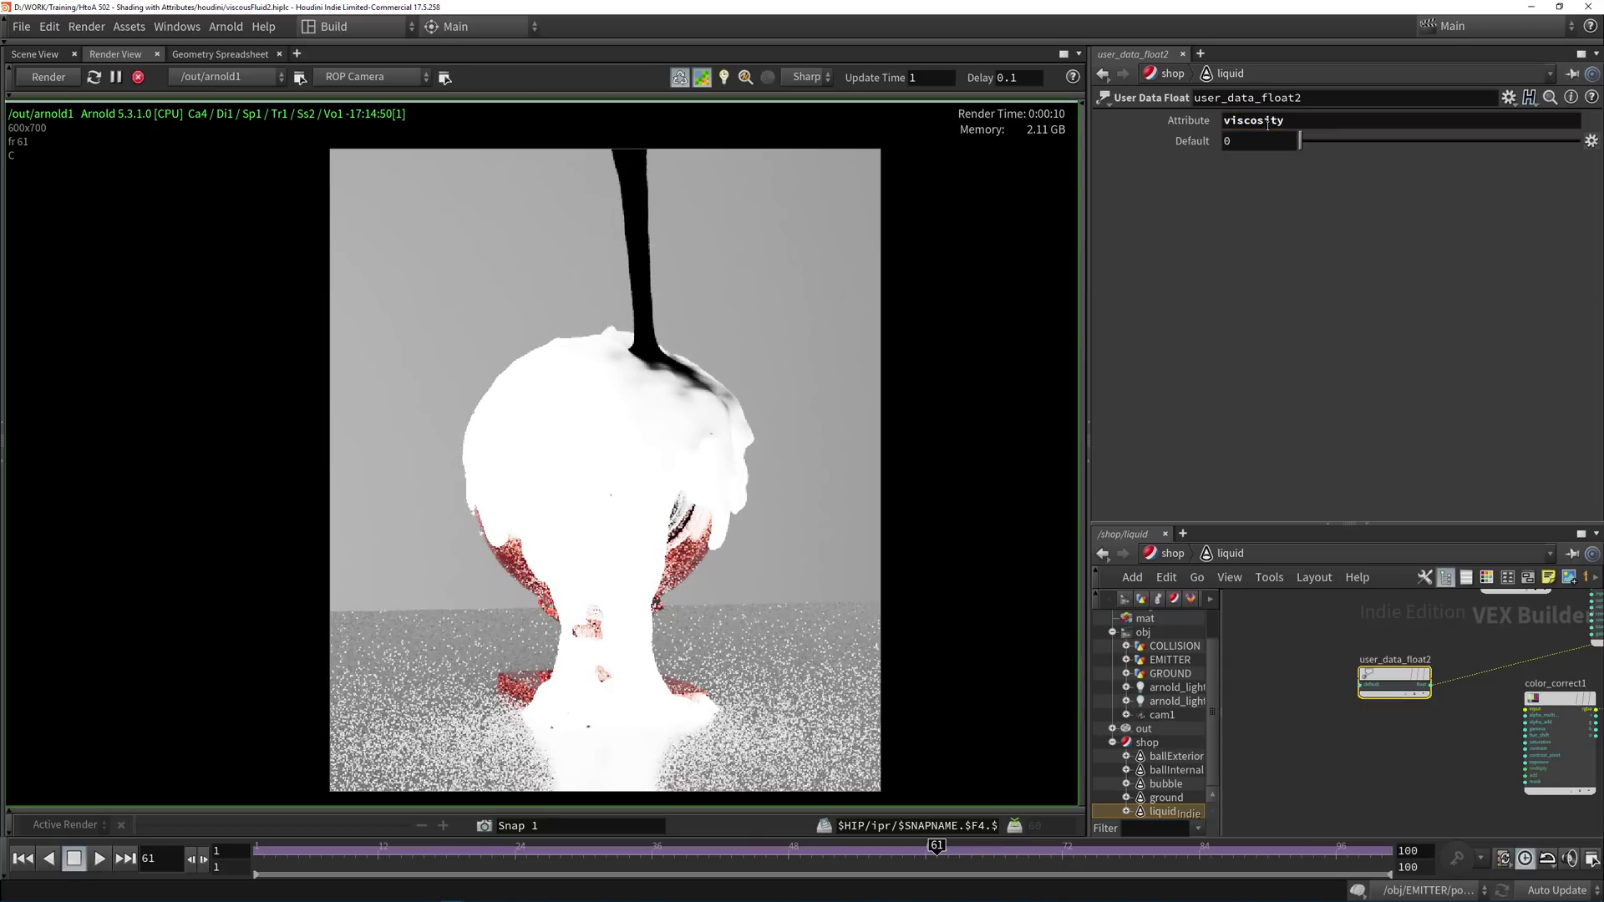
{"action": "left_click_drag", "start_coordinate": [599, 425], "coordinate": [599, 710], "text": "ctrl"}
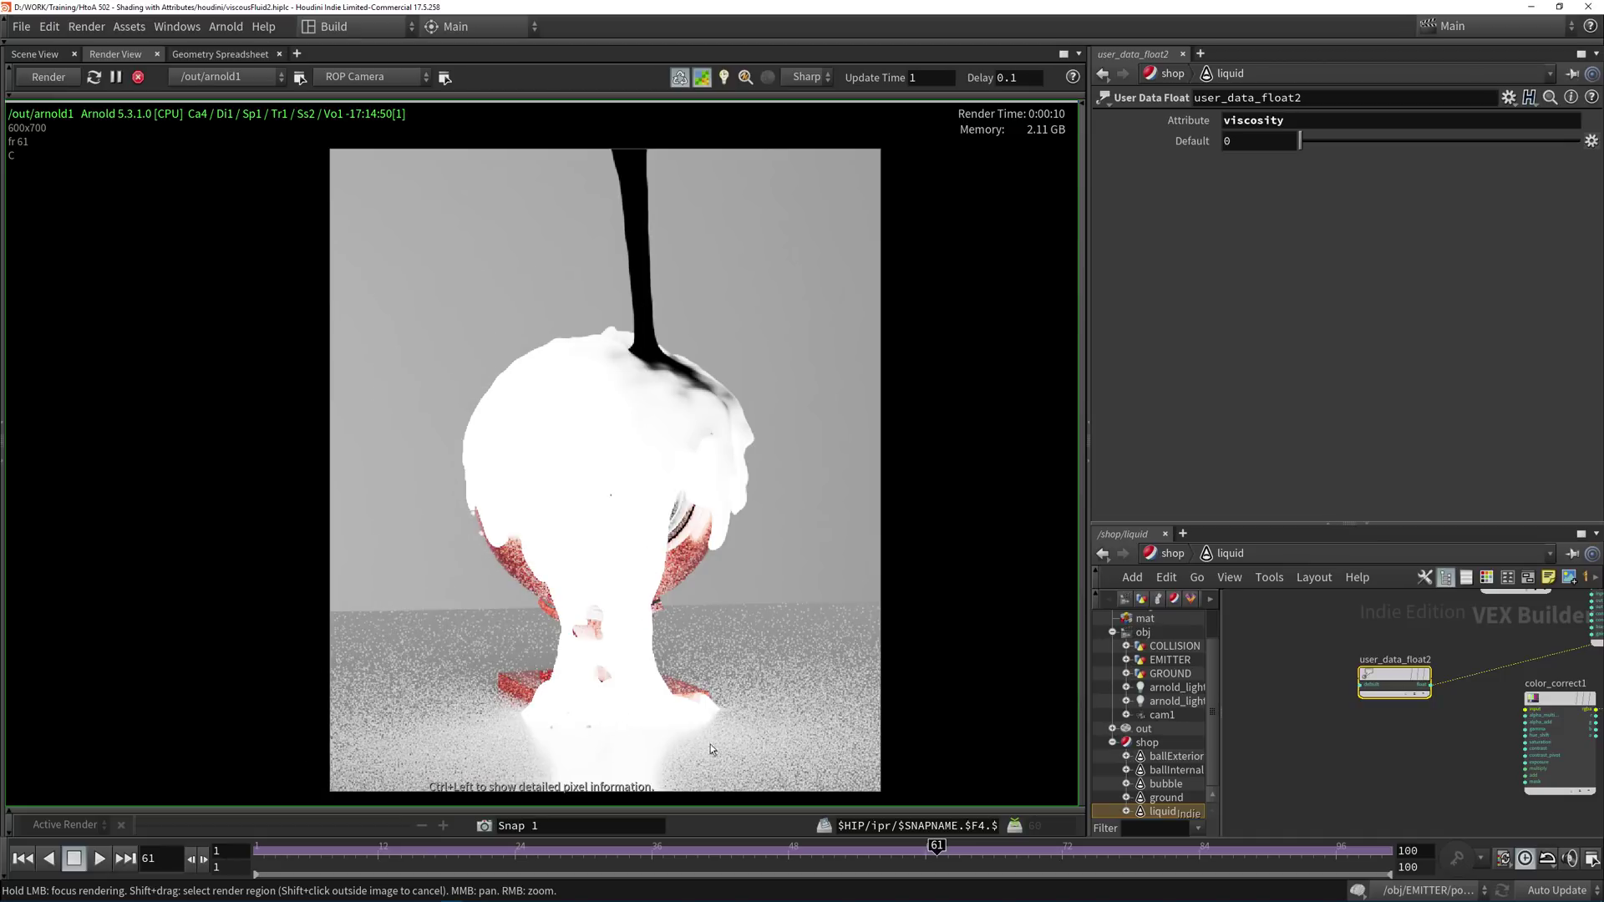
Add a Range node below the viscosity User Data Float node and expand its list of connectors.
{"action": "scroll", "coordinate": [1435, 734], "scroll_direction": "up", "scroll_amount": 2}
{"action": "scroll", "coordinate": [1434, 734], "scroll_direction": "up", "scroll_amount": 2}
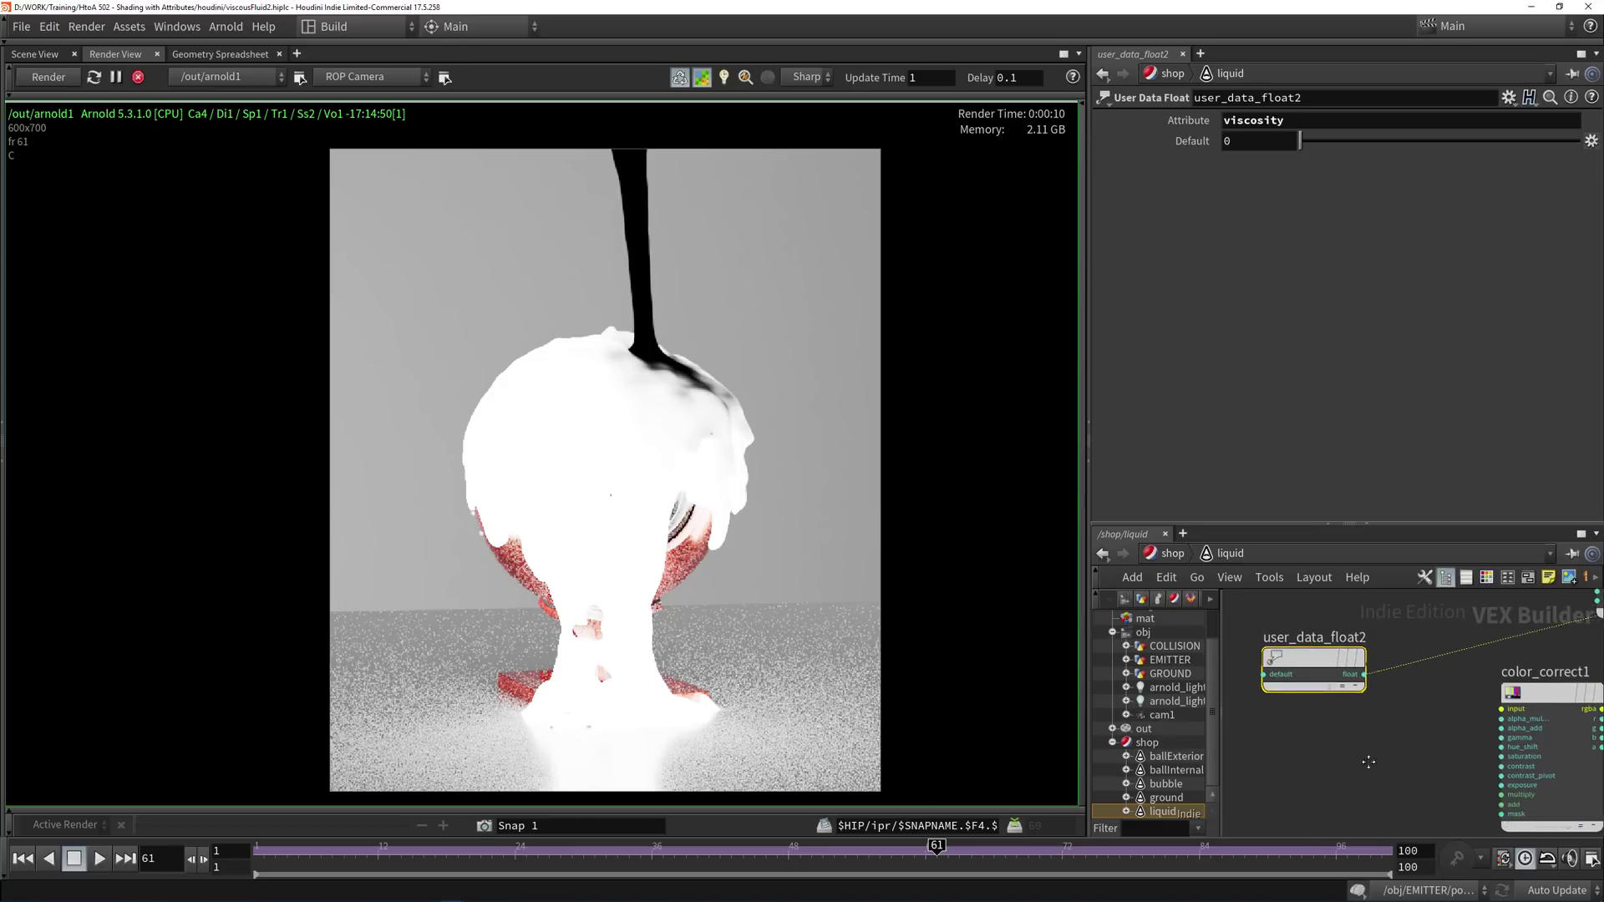
{"action": "key", "text": "Tab"}
{"action": "type", "text": "ra"}
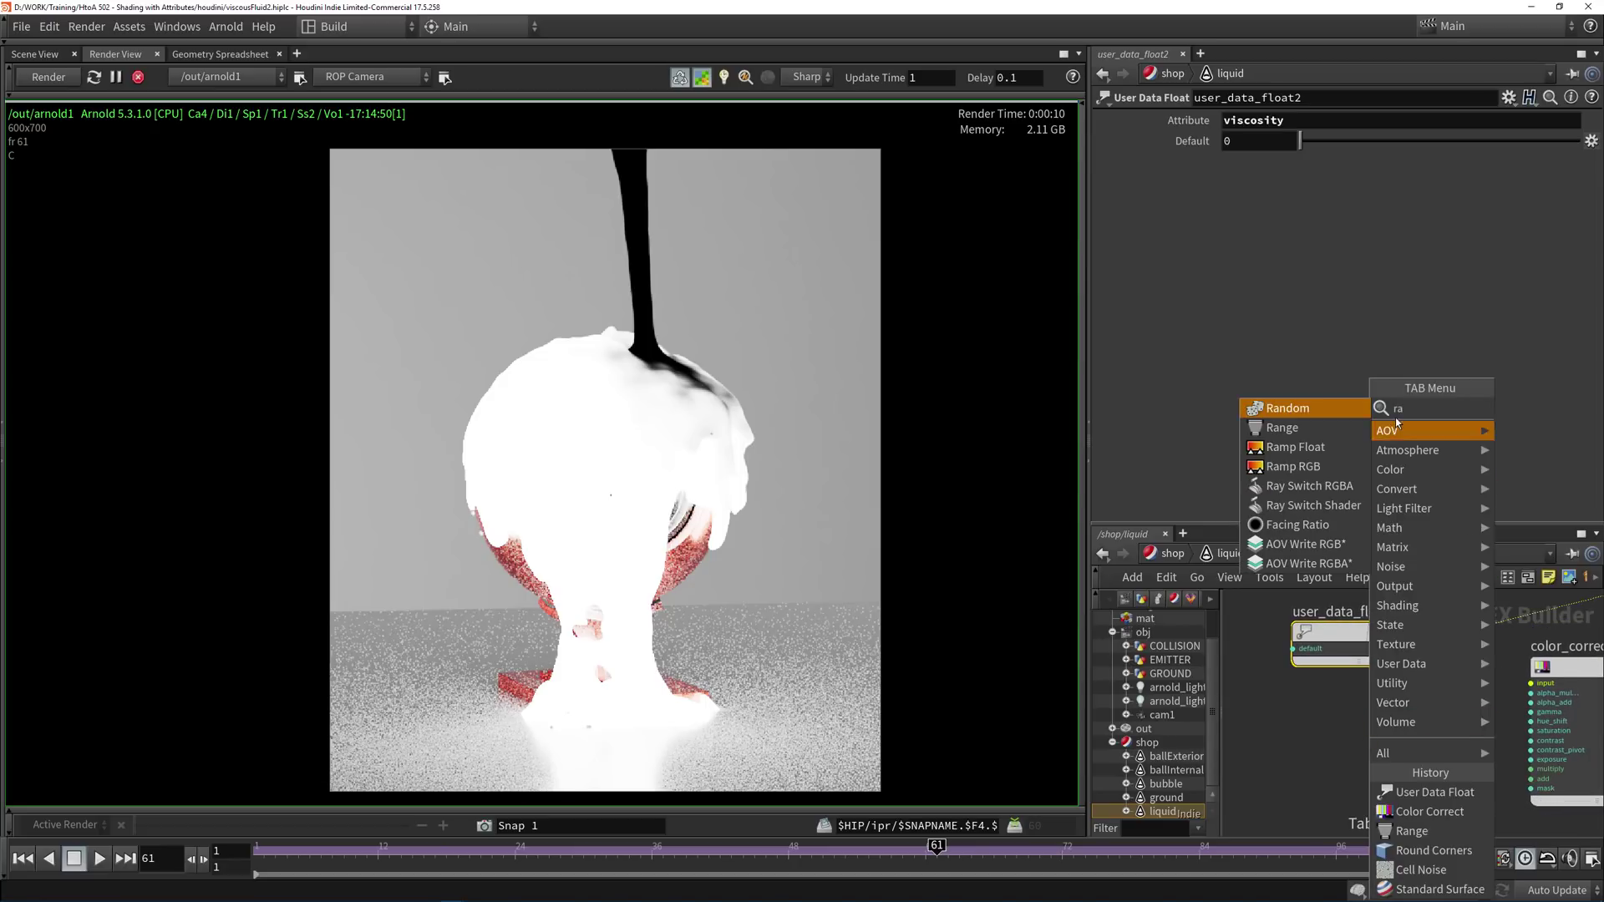
{"action": "left_click", "coordinate": [1310, 432]}
{"action": "left_click", "coordinate": [1384, 716]}
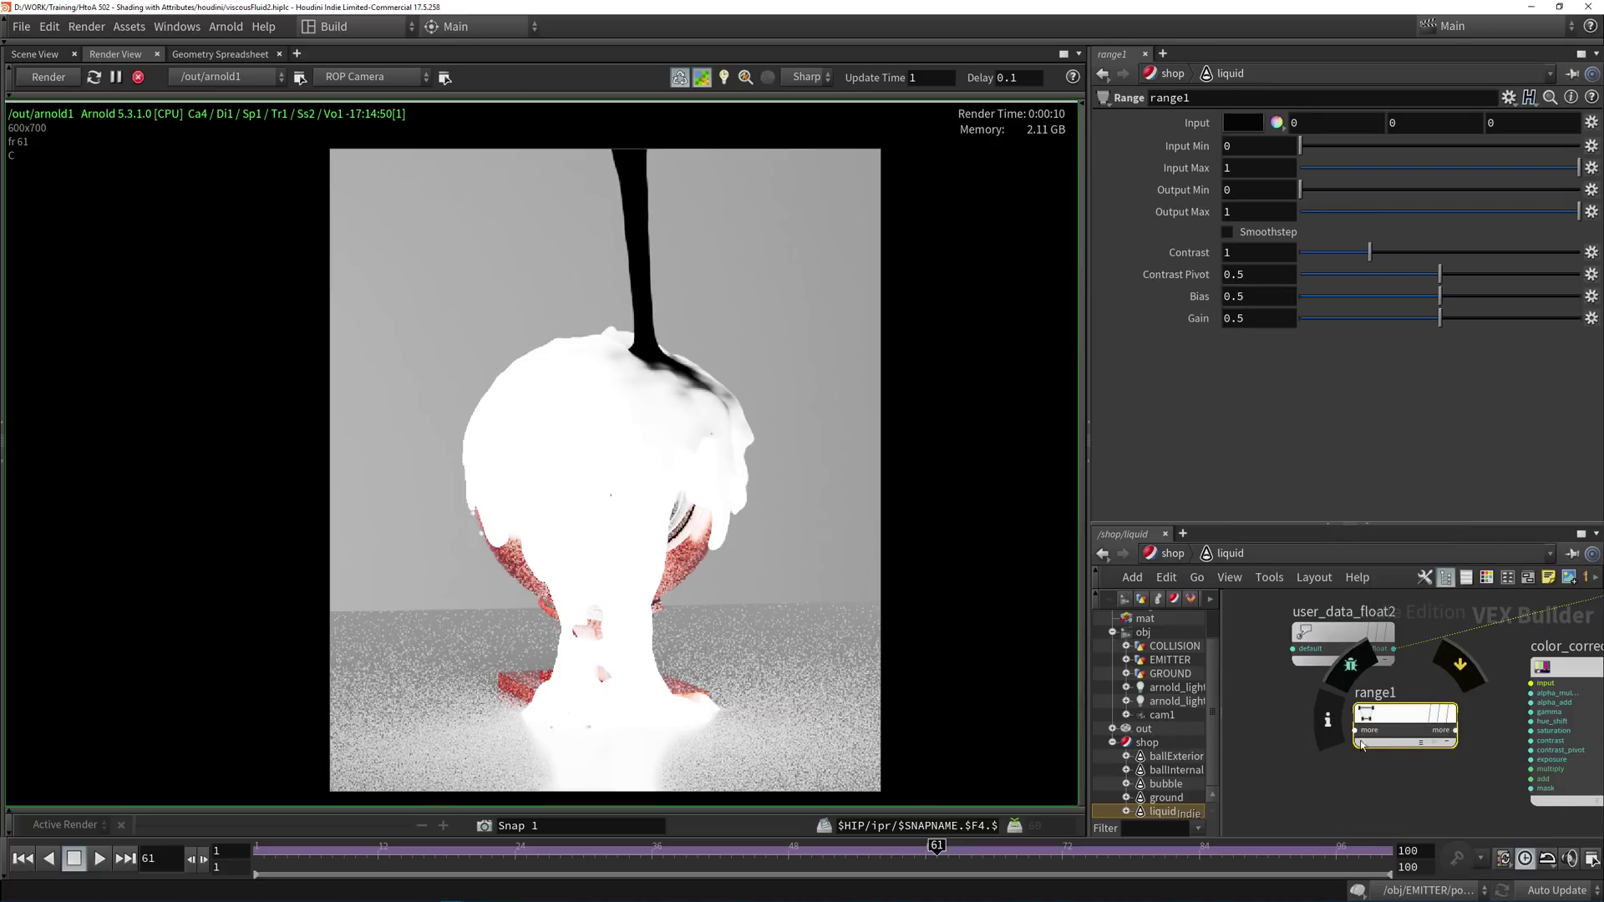
{"action": "left_click", "coordinate": [1421, 742]}
Connect the viscosity User Data Float node's float output to the Range node's input.
{"action": "left_click", "coordinate": [1394, 648]}
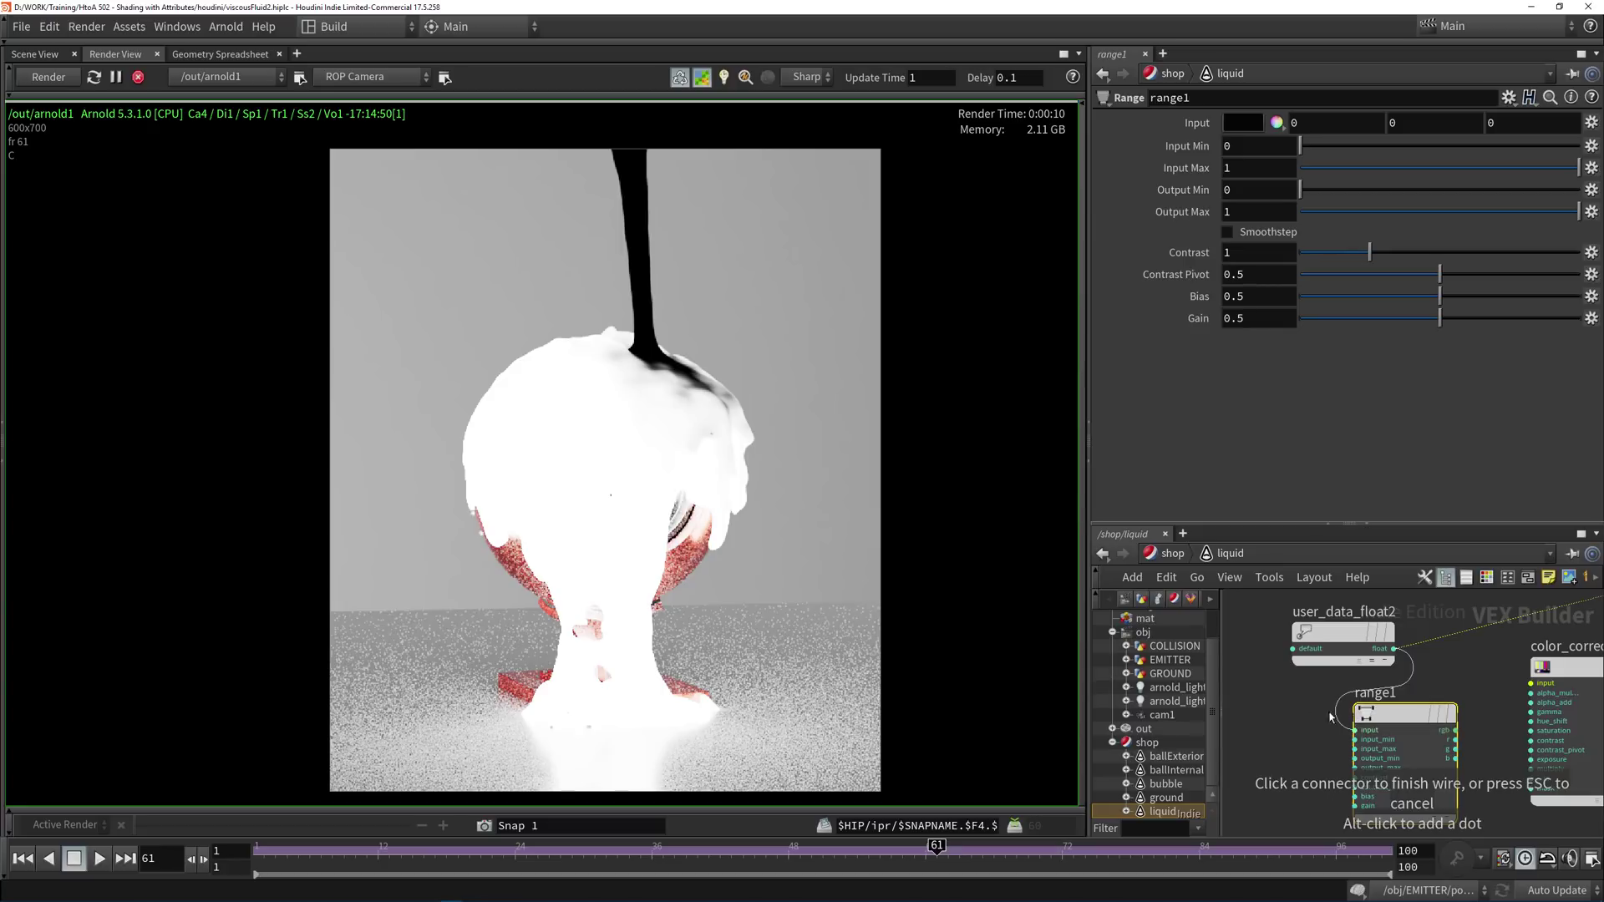
{"action": "key", "text": "Escape"}
{"action": "left_click_drag", "start_coordinate": [1330, 634], "coordinate": [1282, 633]}
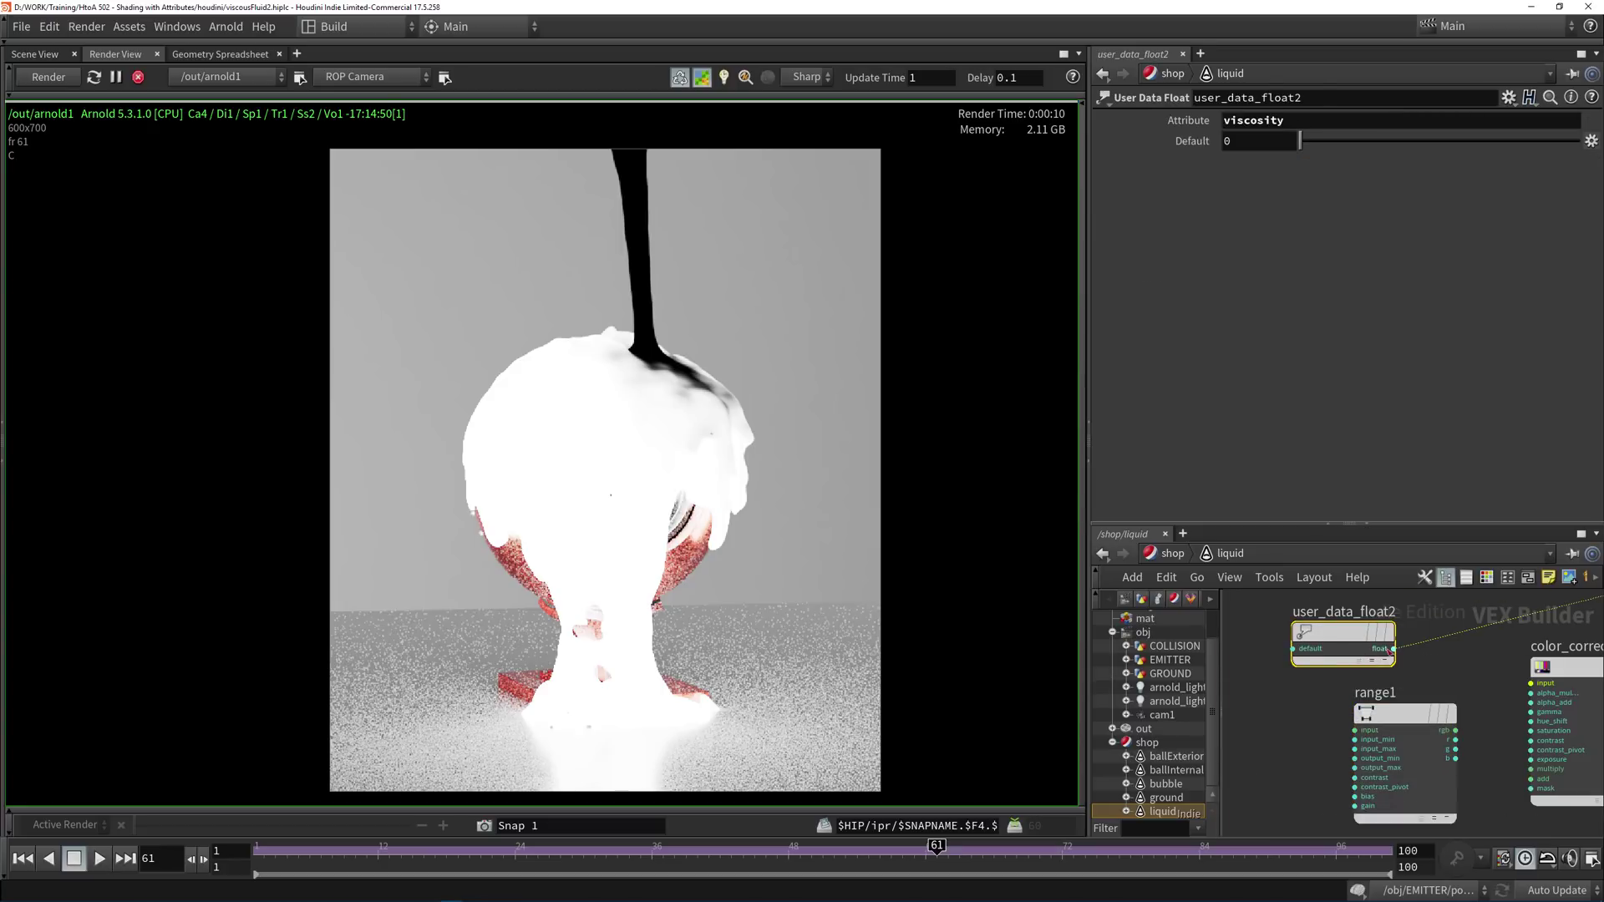
{"action": "left_click", "coordinate": [1394, 648]}
{"action": "left_click", "coordinate": [1361, 716]}
{"action": "left_click", "coordinate": [1421, 712]}
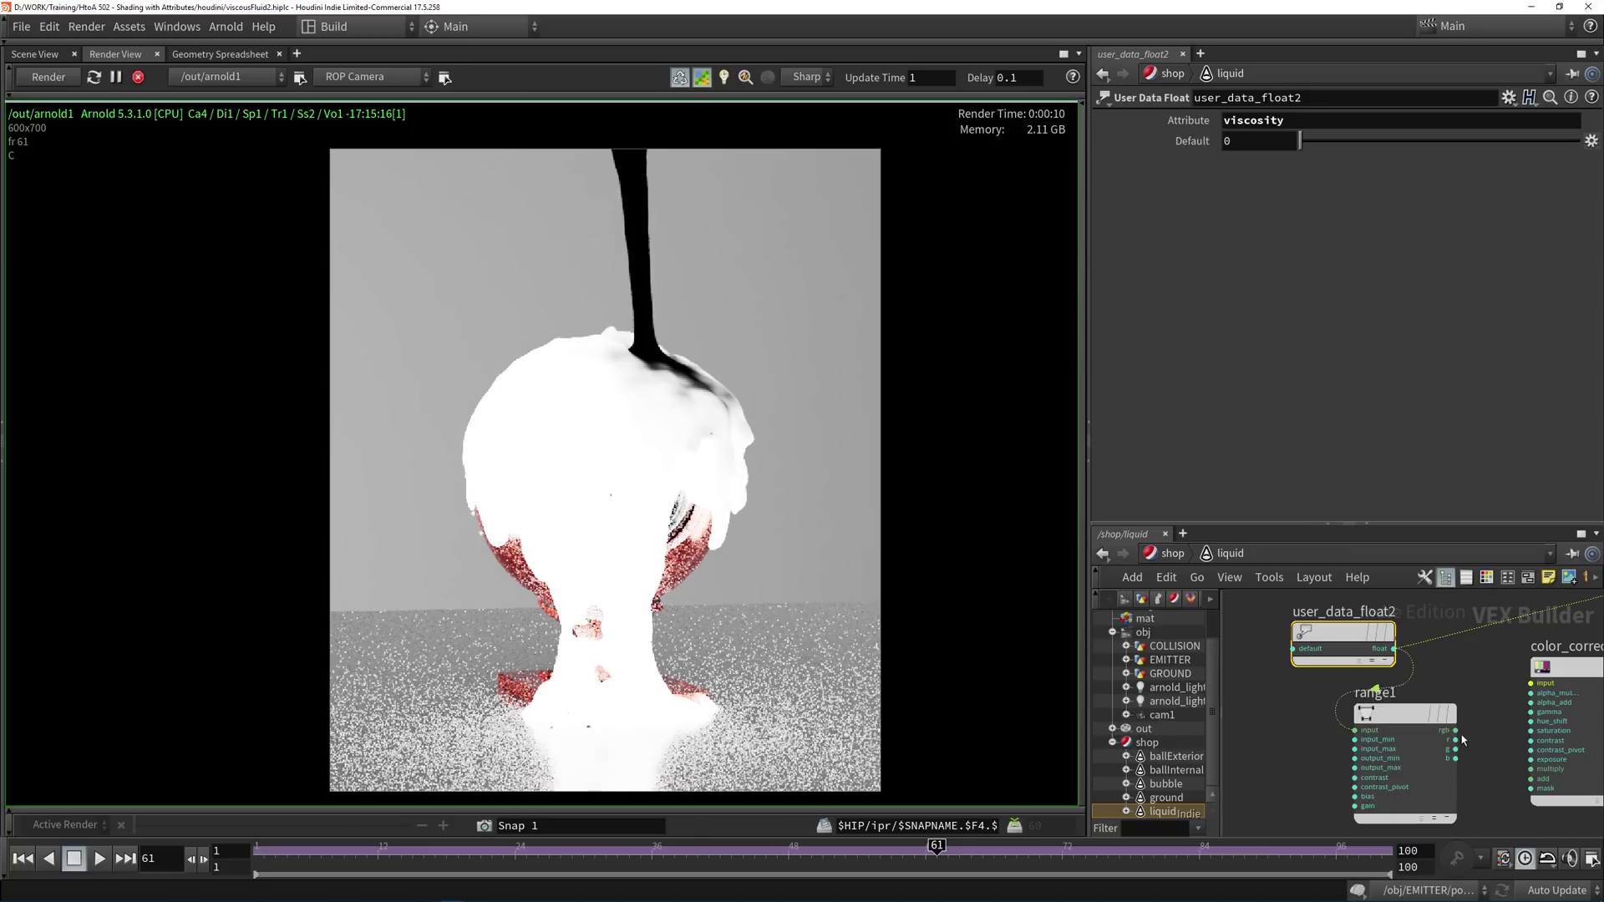
{"action": "middle_click_drag", "start_coordinate": [1416, 690], "coordinate": [1363, 679]}
{"action": "left_click", "coordinate": [1403, 729]}
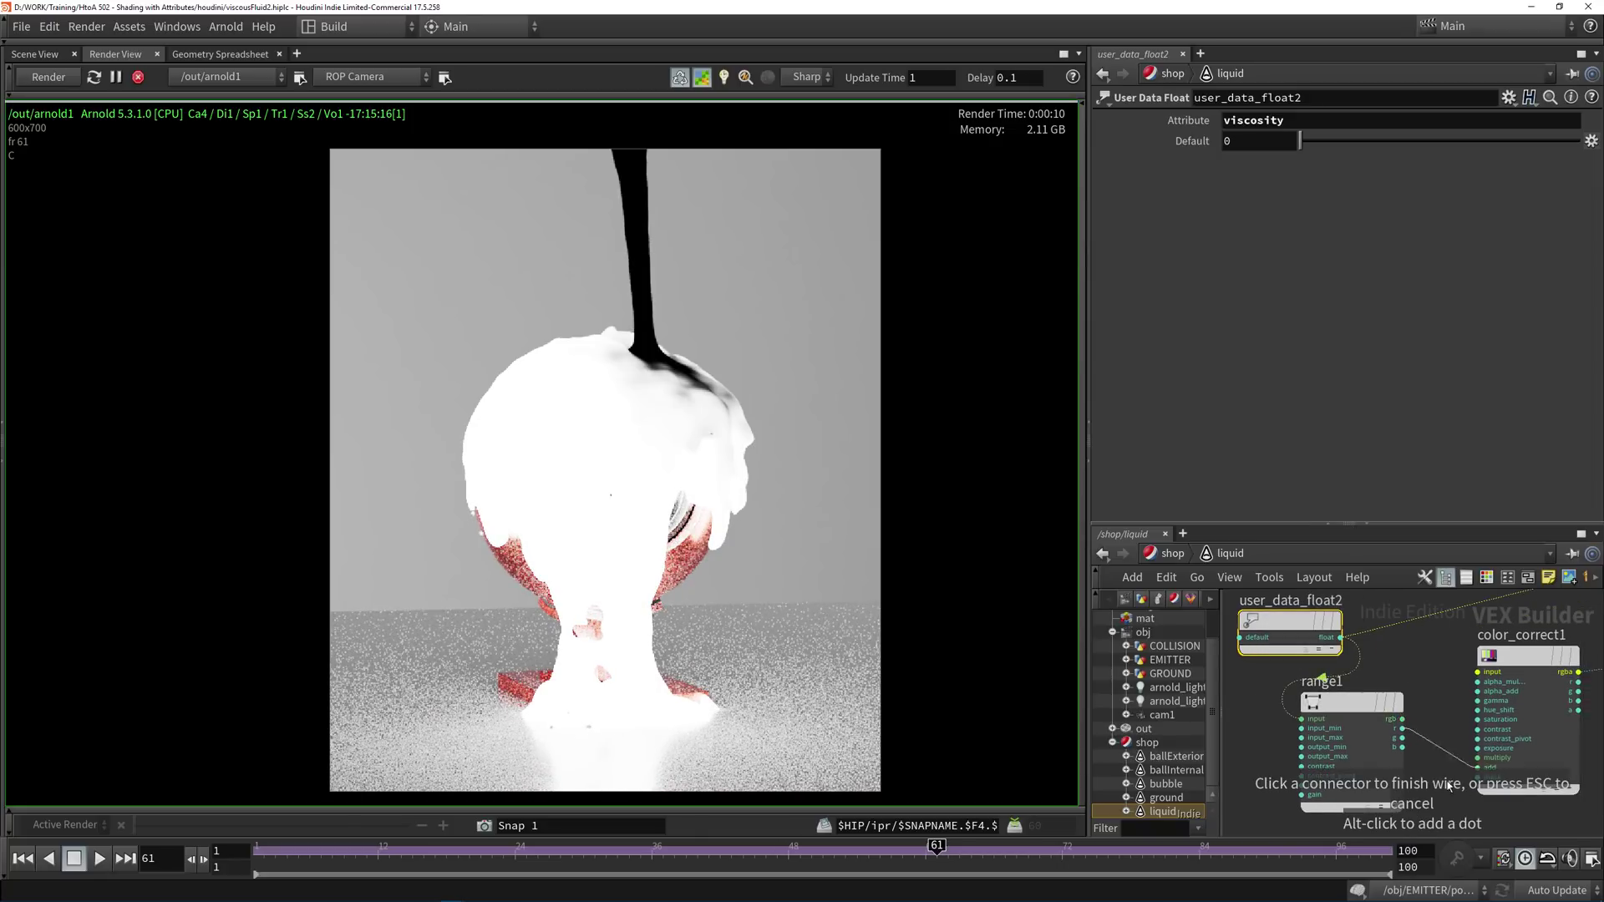
{"action": "middle_click_drag", "start_coordinate": [1487, 785], "coordinate": [1400, 668]}
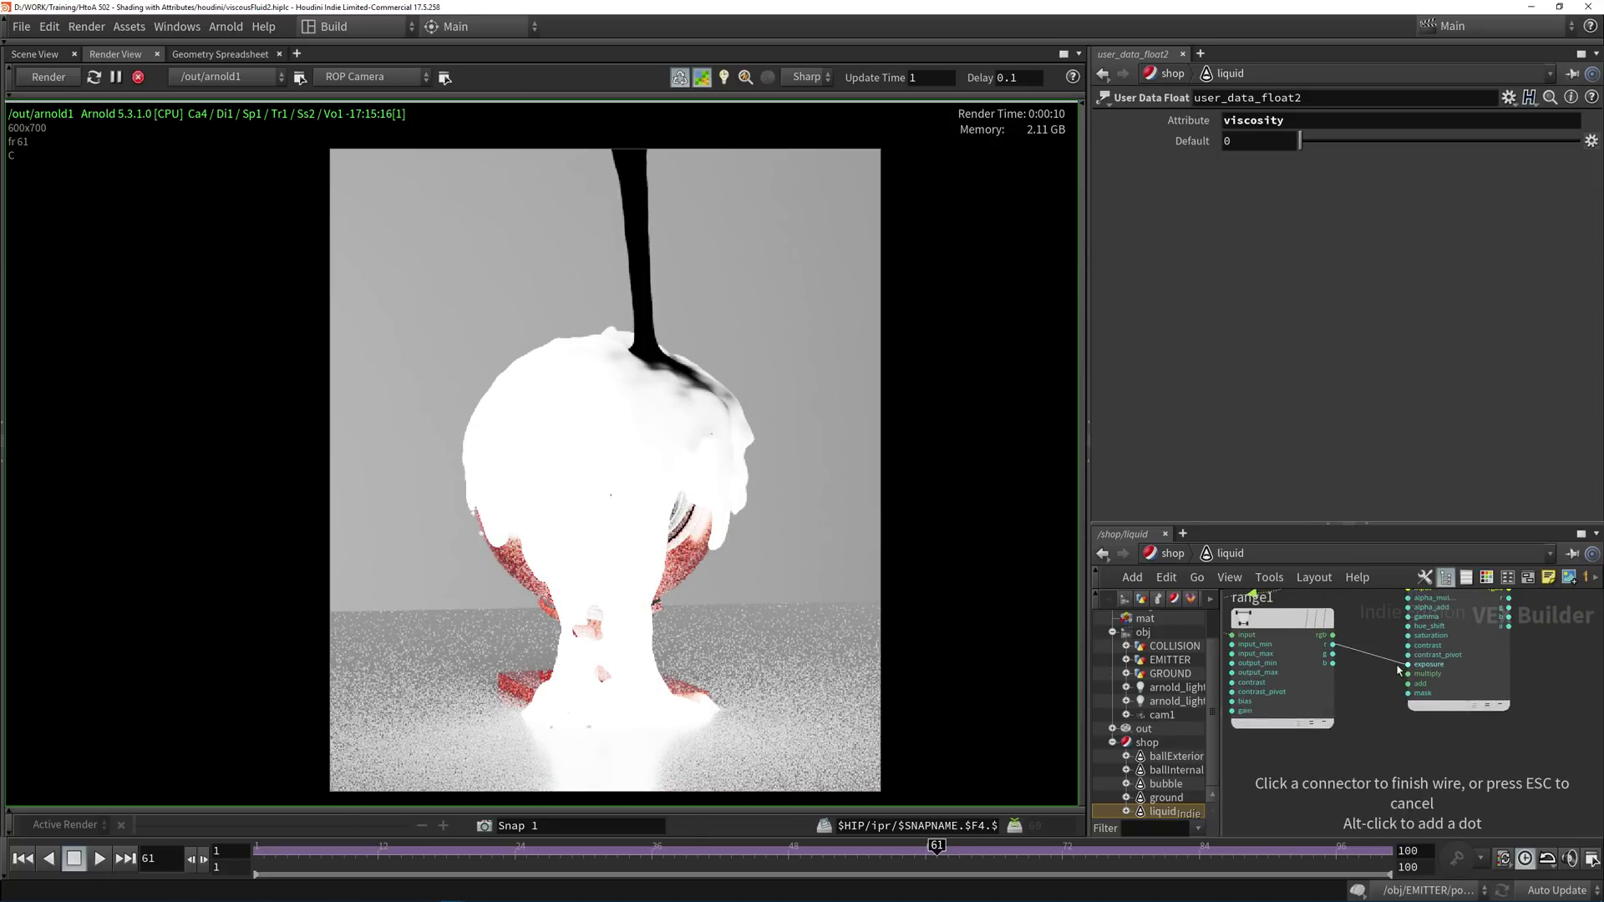
{"action": "left_click", "coordinate": [1387, 657]}
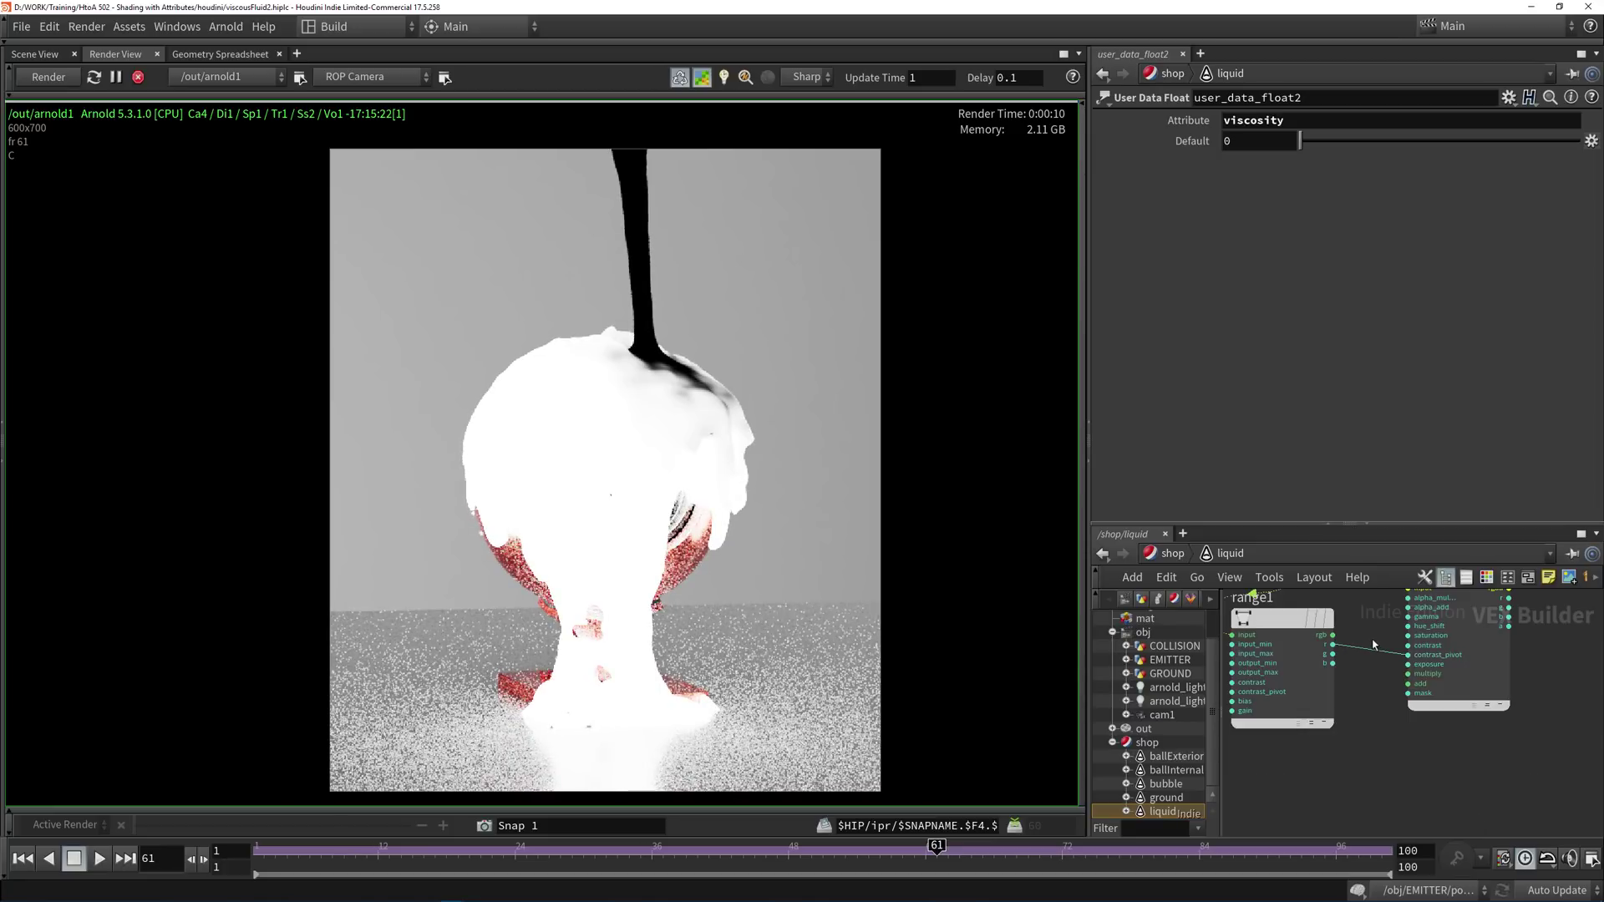
{"action": "left_click_drag", "start_coordinate": [1377, 628], "coordinate": [1372, 669]}
Connect the Range node's rgb output to the Color Correct node's multiply input and to OUT_material's surface input.
{"action": "left_click", "coordinate": [1333, 635]}
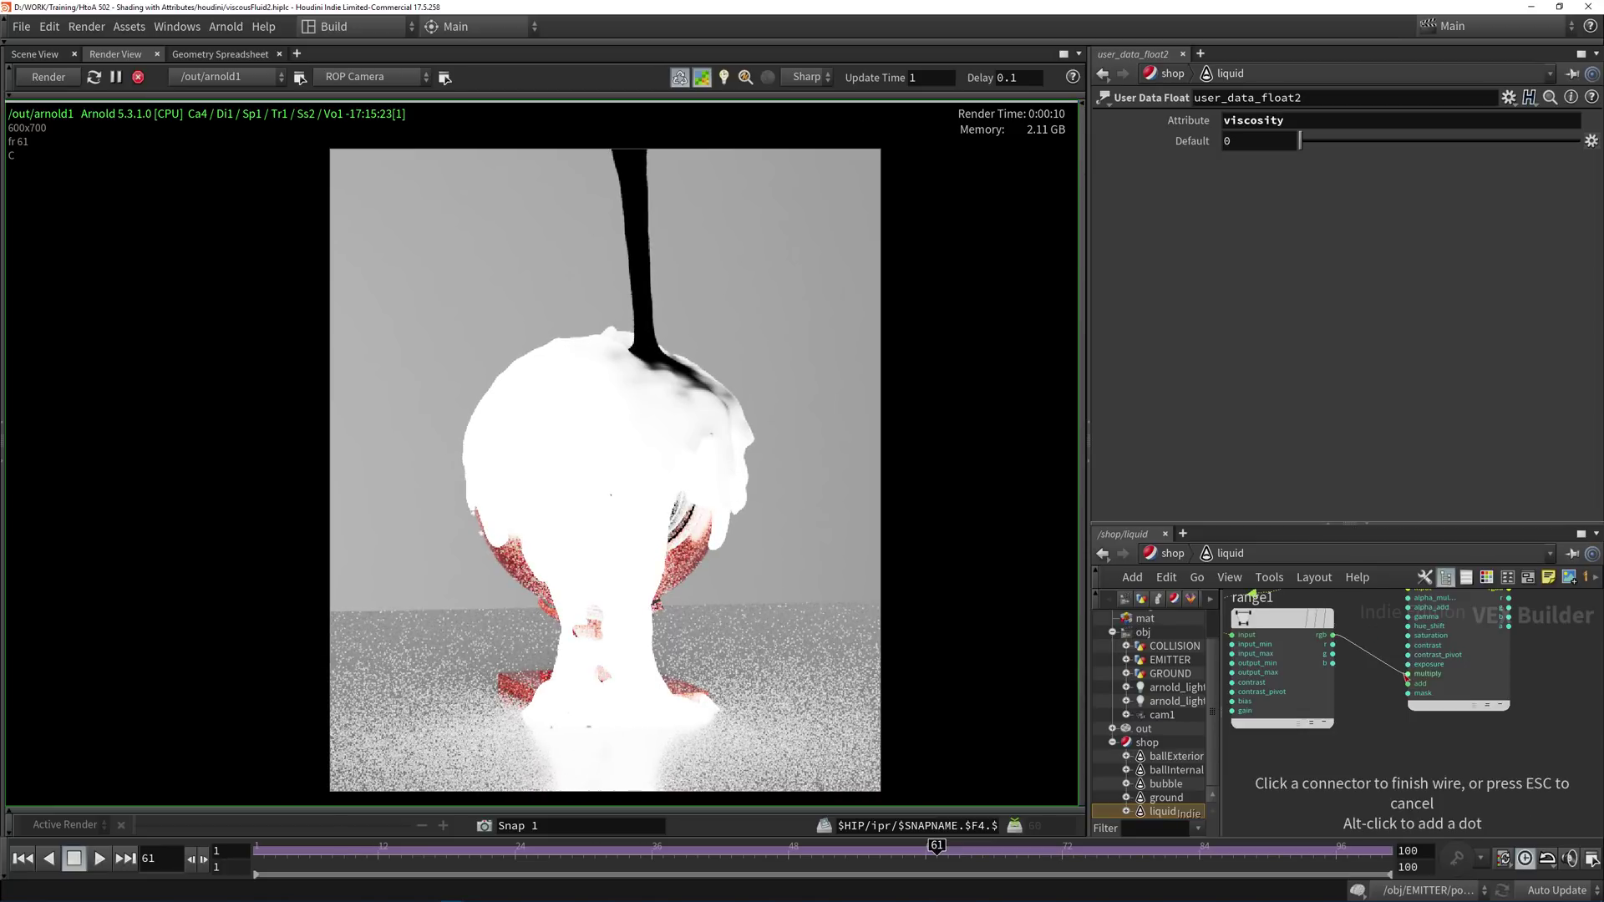
{"action": "left_click", "coordinate": [1409, 674]}
{"action": "left_click", "coordinate": [1333, 635]}
{"action": "middle_click_drag", "start_coordinate": [1534, 628], "coordinate": [1391, 645]}
{"action": "key", "text": "Escape"}
Set the Range node's Input Min to 0.1 and Input Max to 1000, and inspect the viscosity mask in the render.
{"action": "scroll", "coordinate": [1391, 645], "scroll_direction": "up", "scroll_amount": 1}
{"action": "left_click", "coordinate": [1337, 696]}
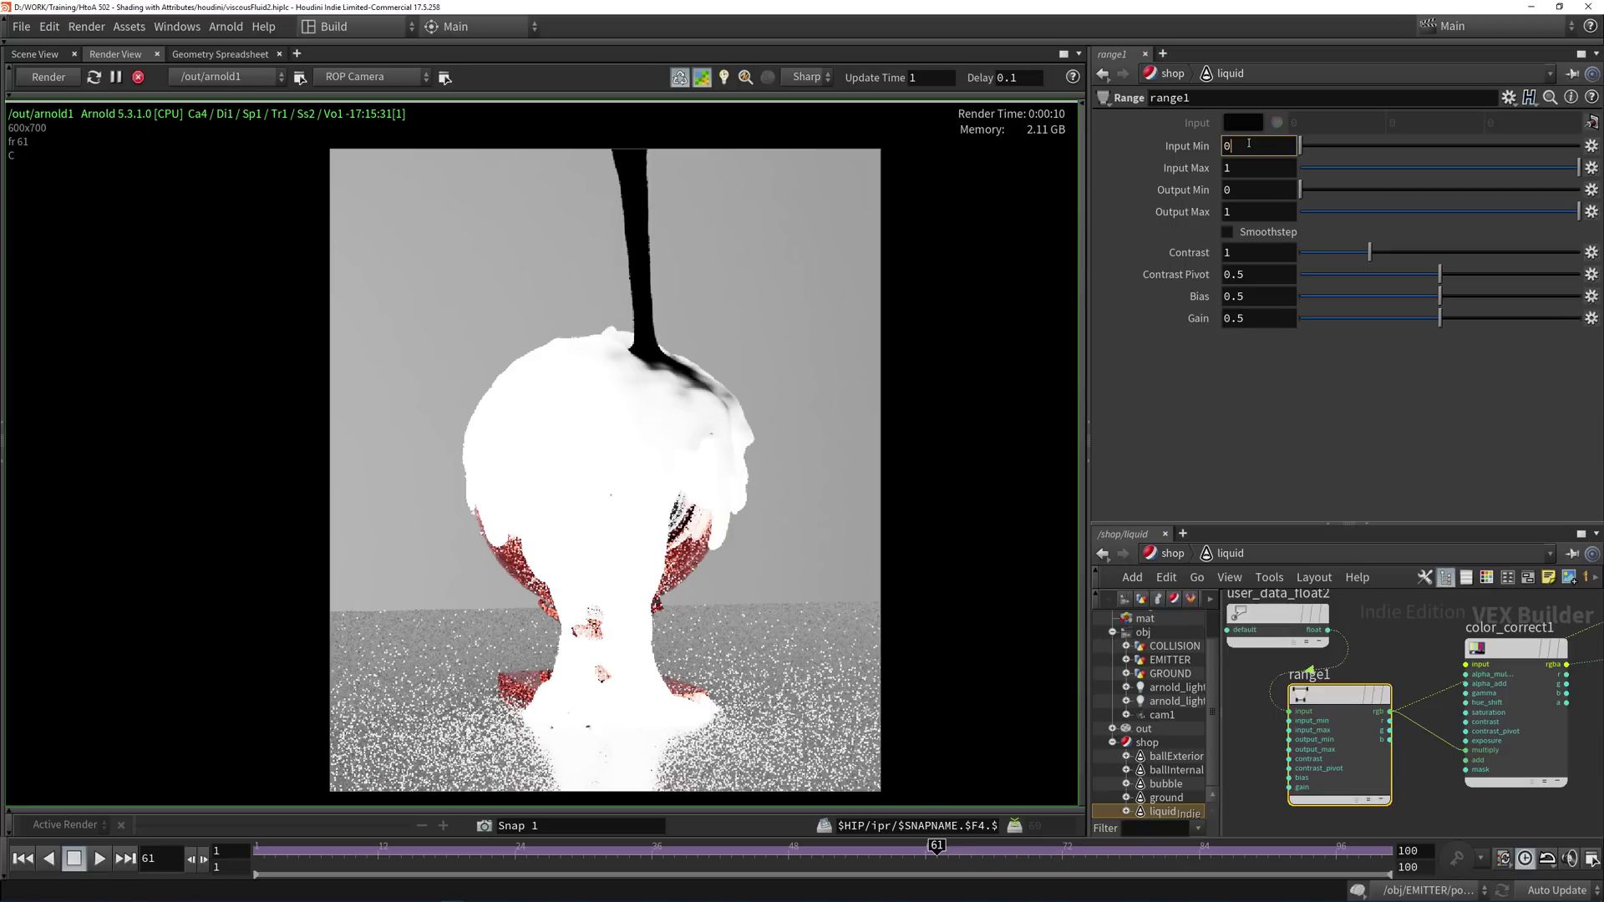
{"action": "key", "text": "Return"}
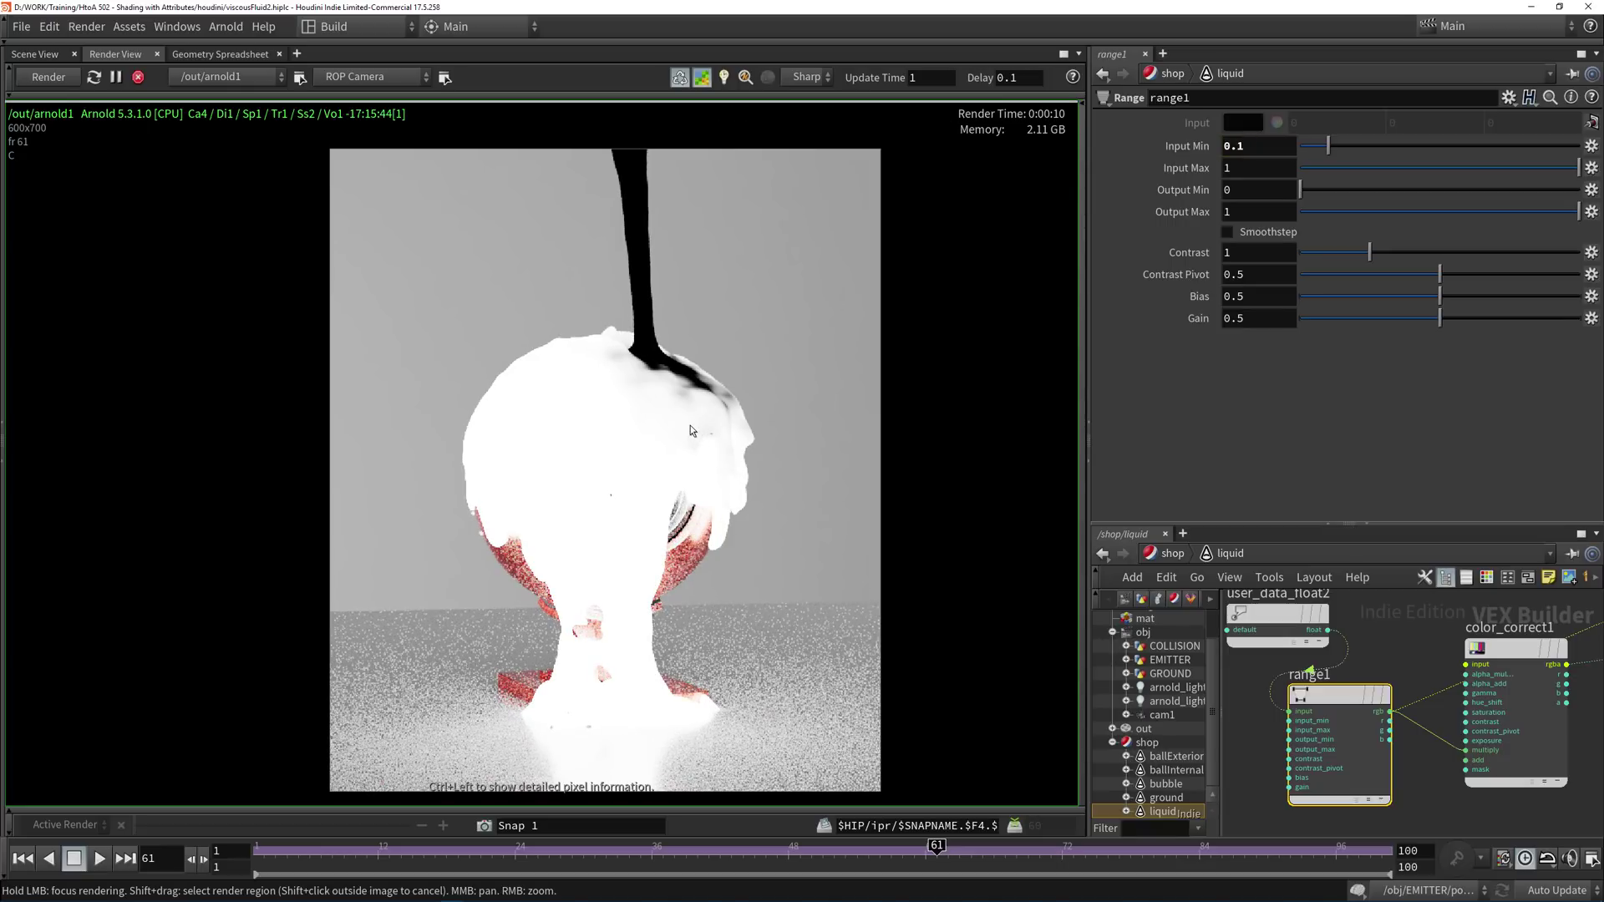
{"action": "left_click", "coordinate": [1235, 170]}
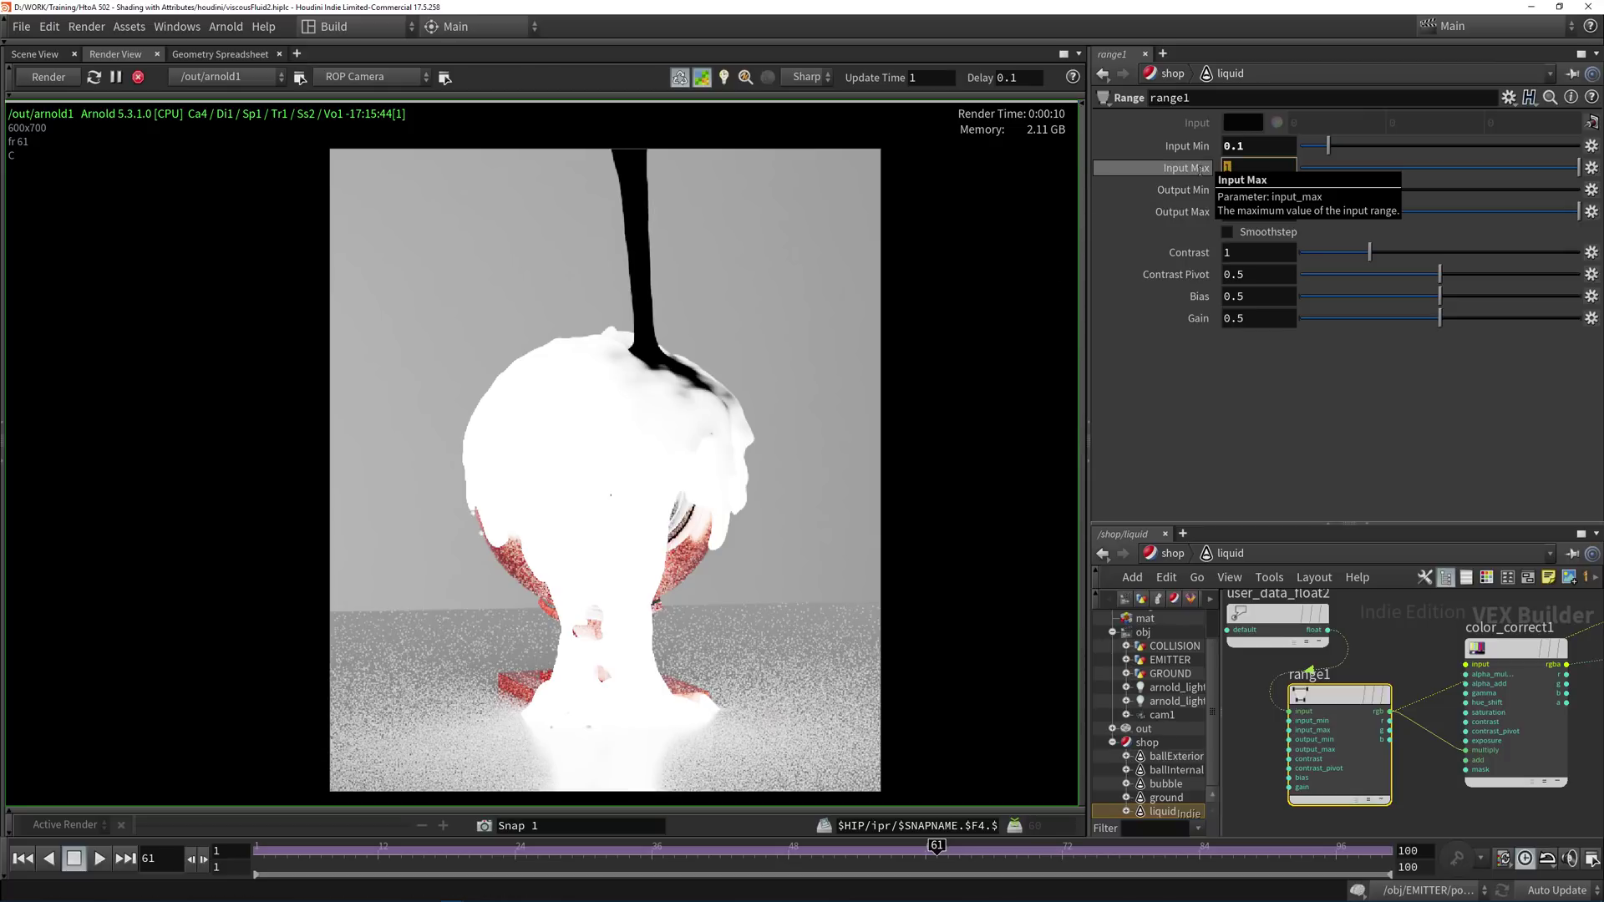
{"action": "key", "text": "Return"}
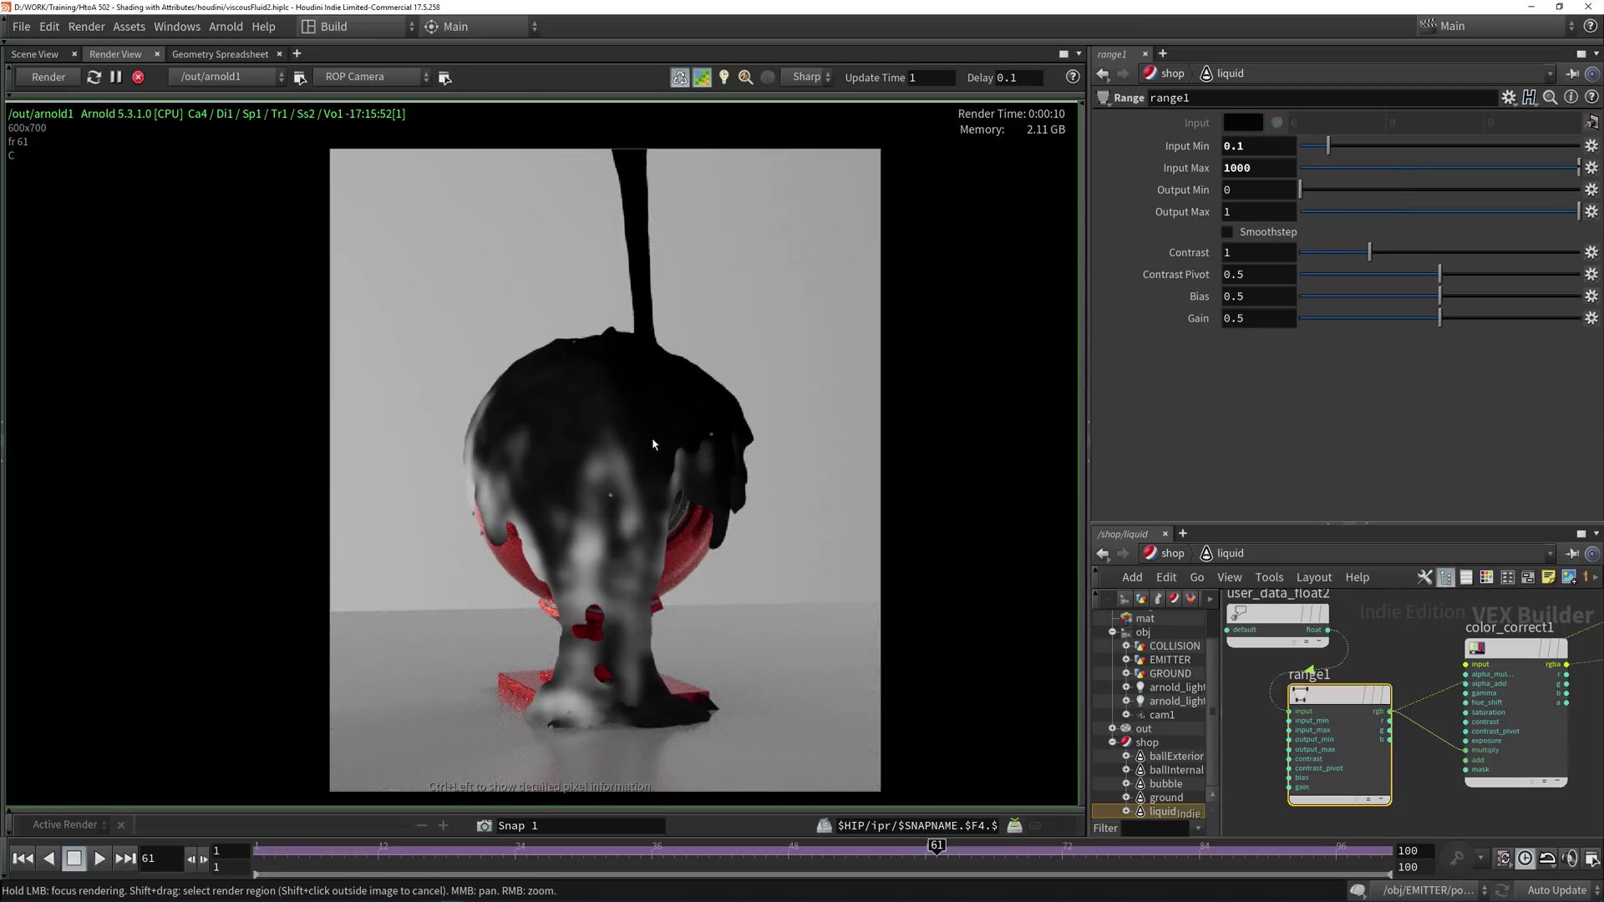
{"action": "left_click_drag", "start_coordinate": [654, 444], "coordinate": [501, 499], "text": "ctrl"}
Enable Smoothstep on the Range node and set its Input Max to 500.
{"action": "left_click", "coordinate": [1228, 231]}
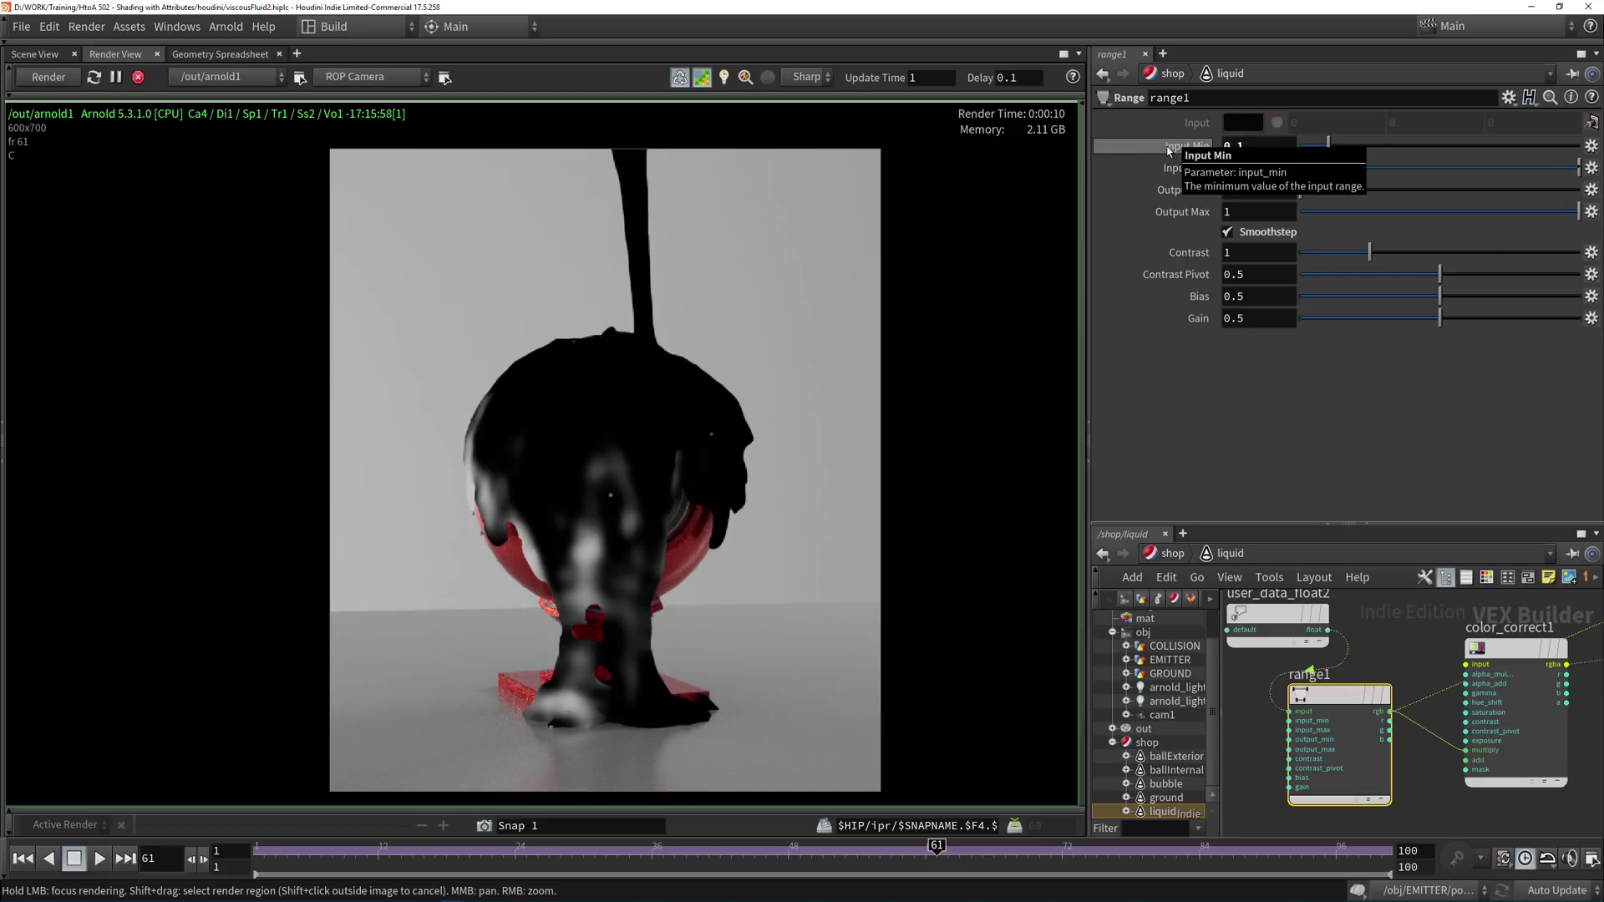
{"action": "left_click_drag", "start_coordinate": [735, 555], "coordinate": [589, 556], "text": "ctrl"}
{"action": "left_click", "coordinate": [1404, 650]}
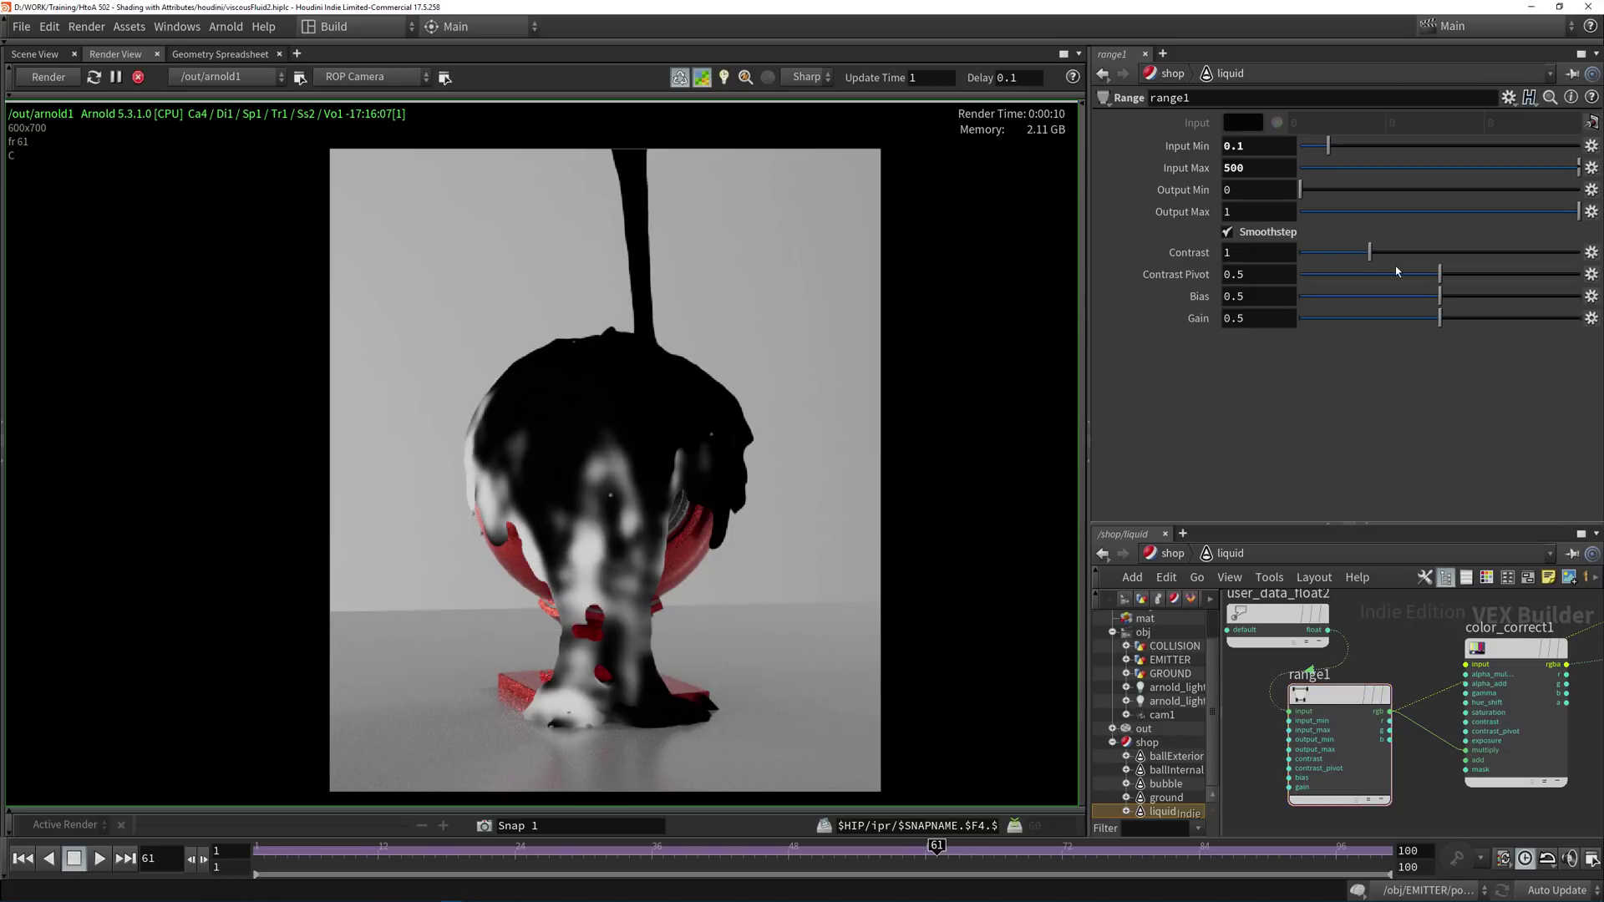
Try an Input Max of 100 on the Range node and review the mask on the ball.
{"action": "double_click", "coordinate": [1254, 172]}
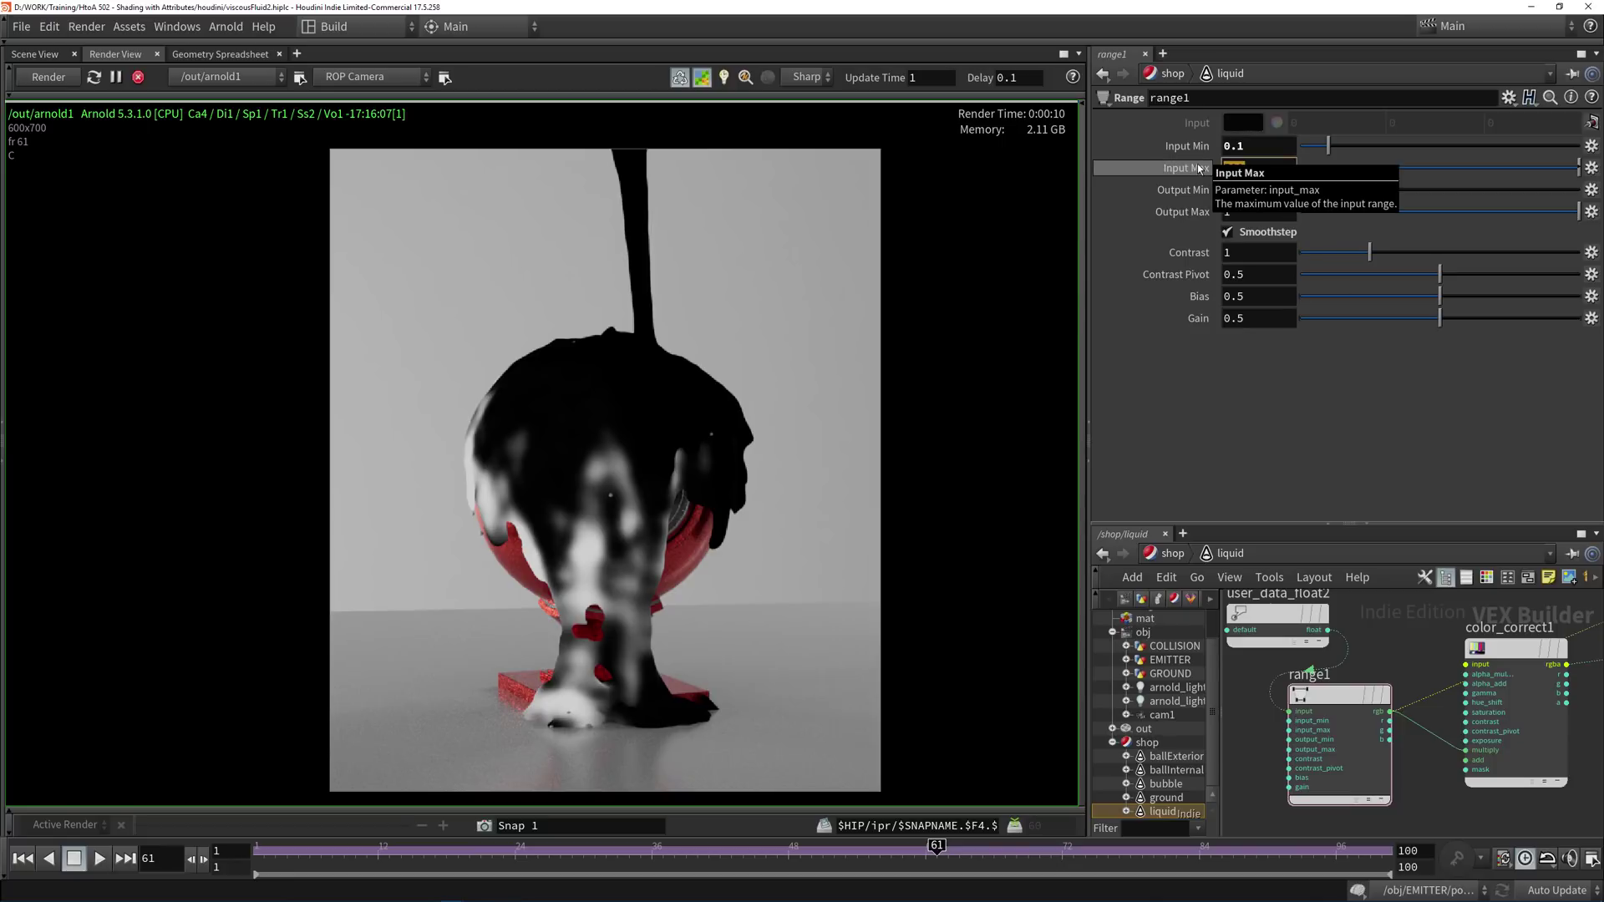
{"action": "type", "text": "100"}
{"action": "key", "text": "Return"}
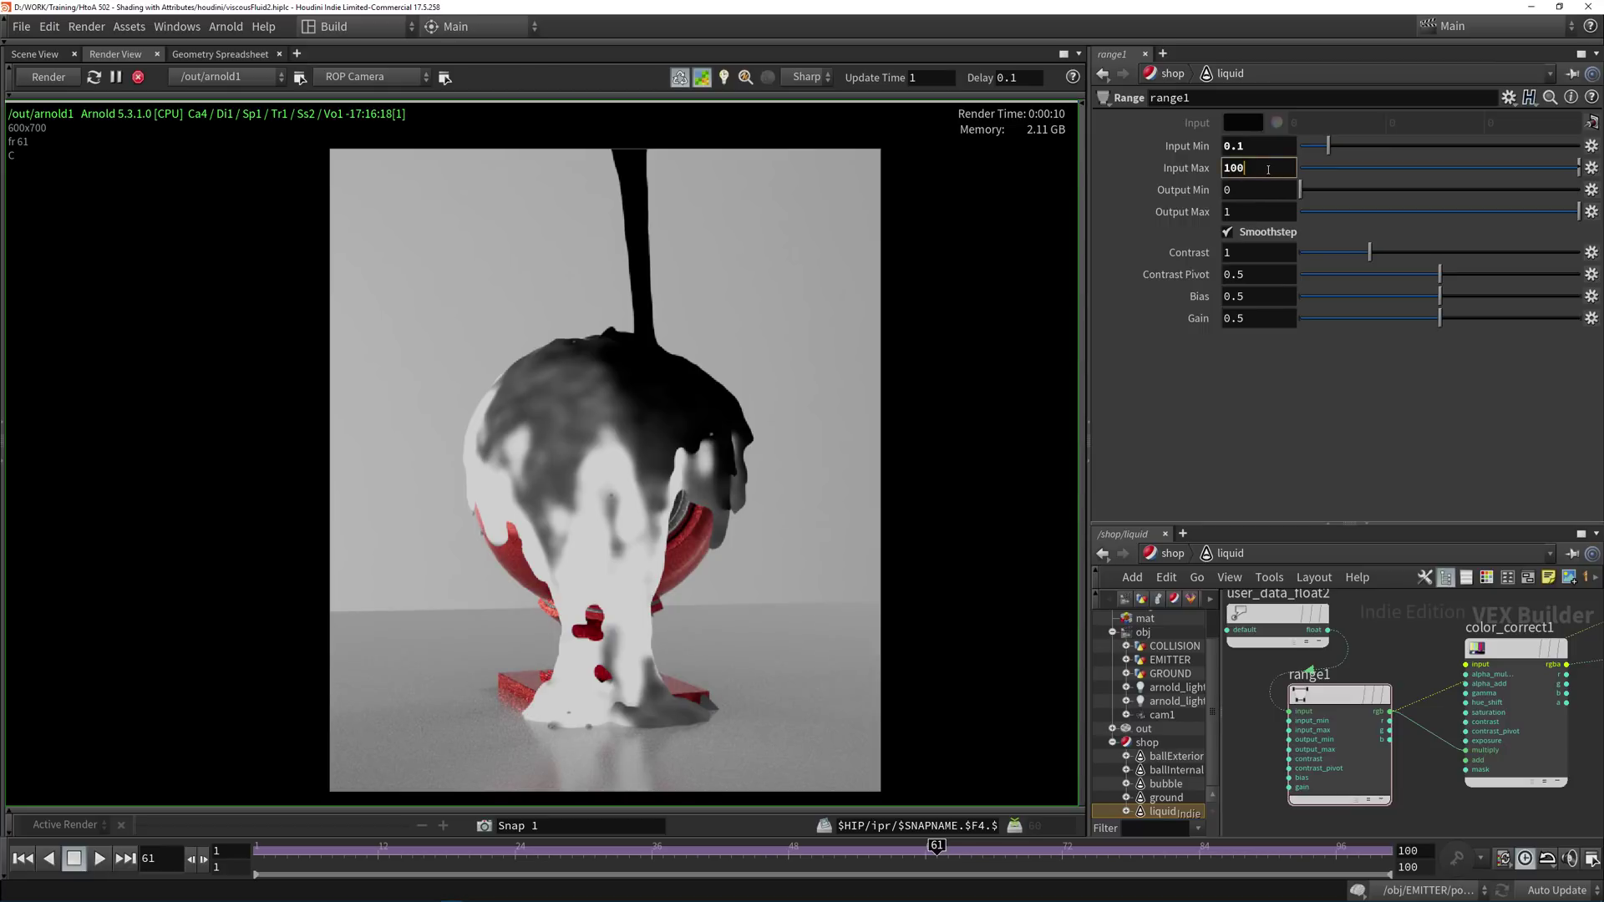
{"action": "left_click_drag", "start_coordinate": [523, 393], "coordinate": [585, 351]}
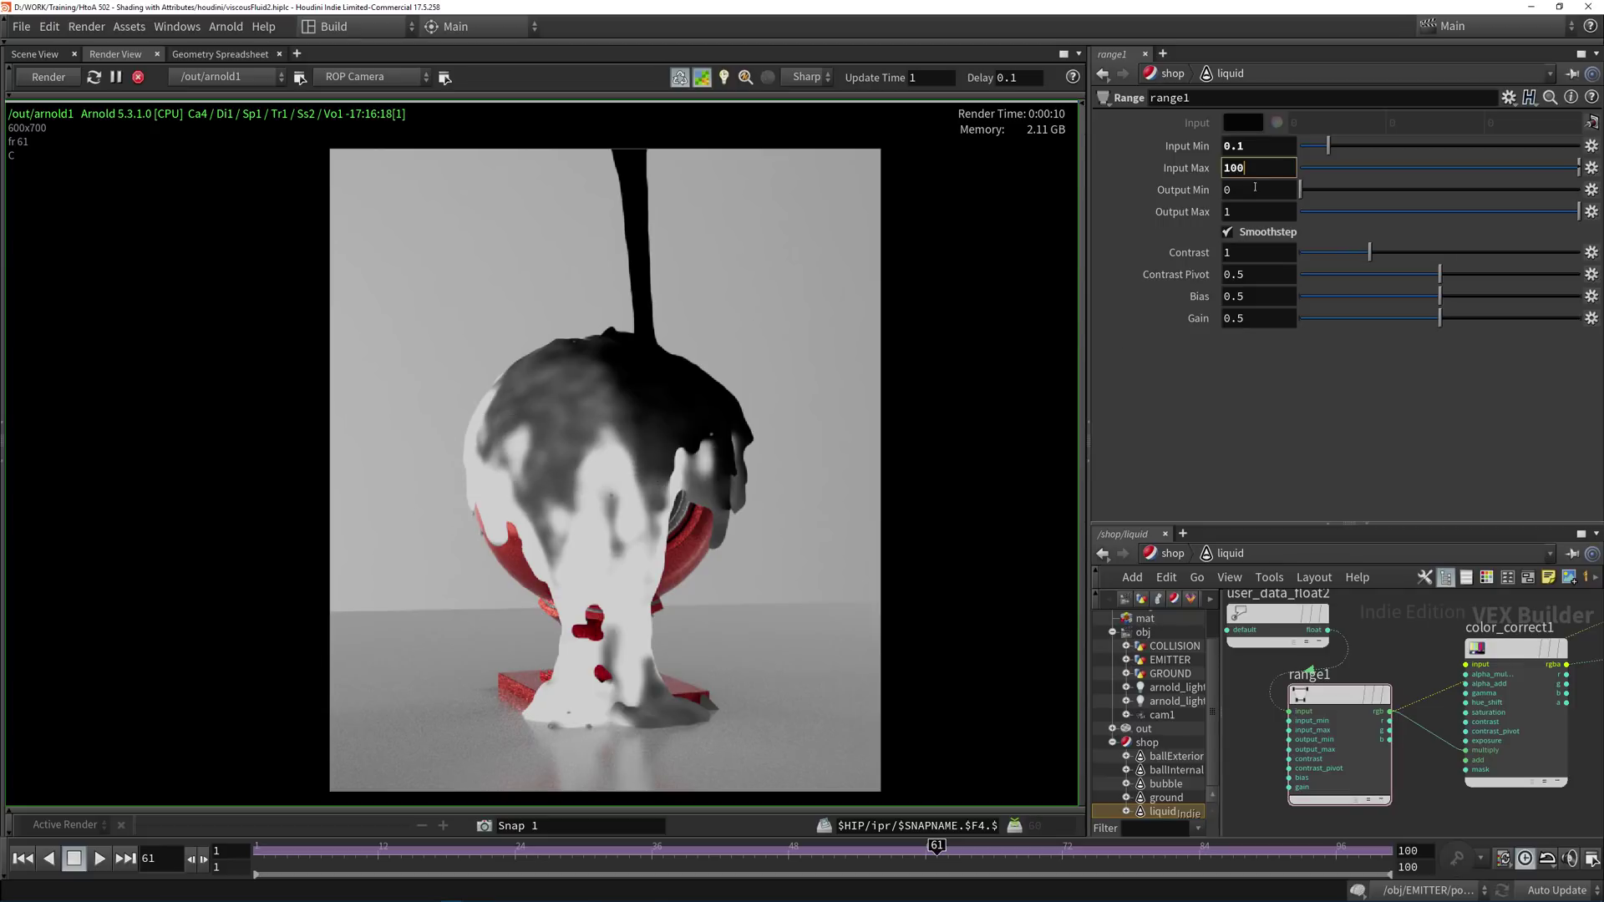
Set the Range node's Input Max to 50 and check the viscosity mask over the ball.
{"action": "left_click_drag", "start_coordinate": [630, 381], "coordinate": [593, 620]}
{"action": "left_click", "coordinate": [1195, 168]}
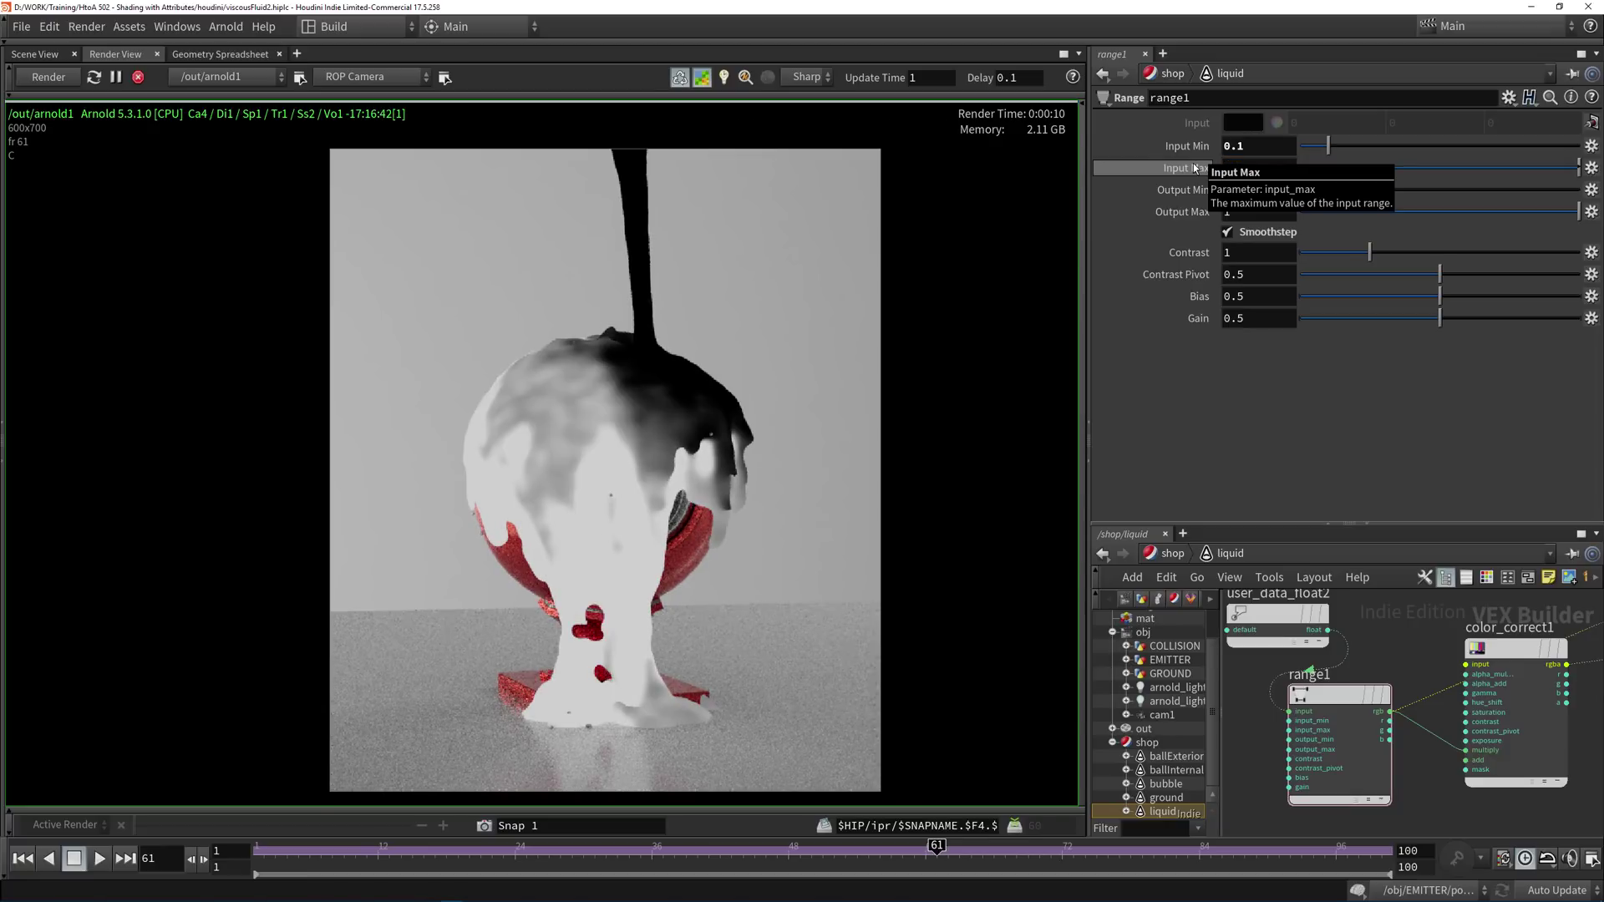
{"action": "left_click_drag", "start_coordinate": [606, 366], "coordinate": [356, 168]}
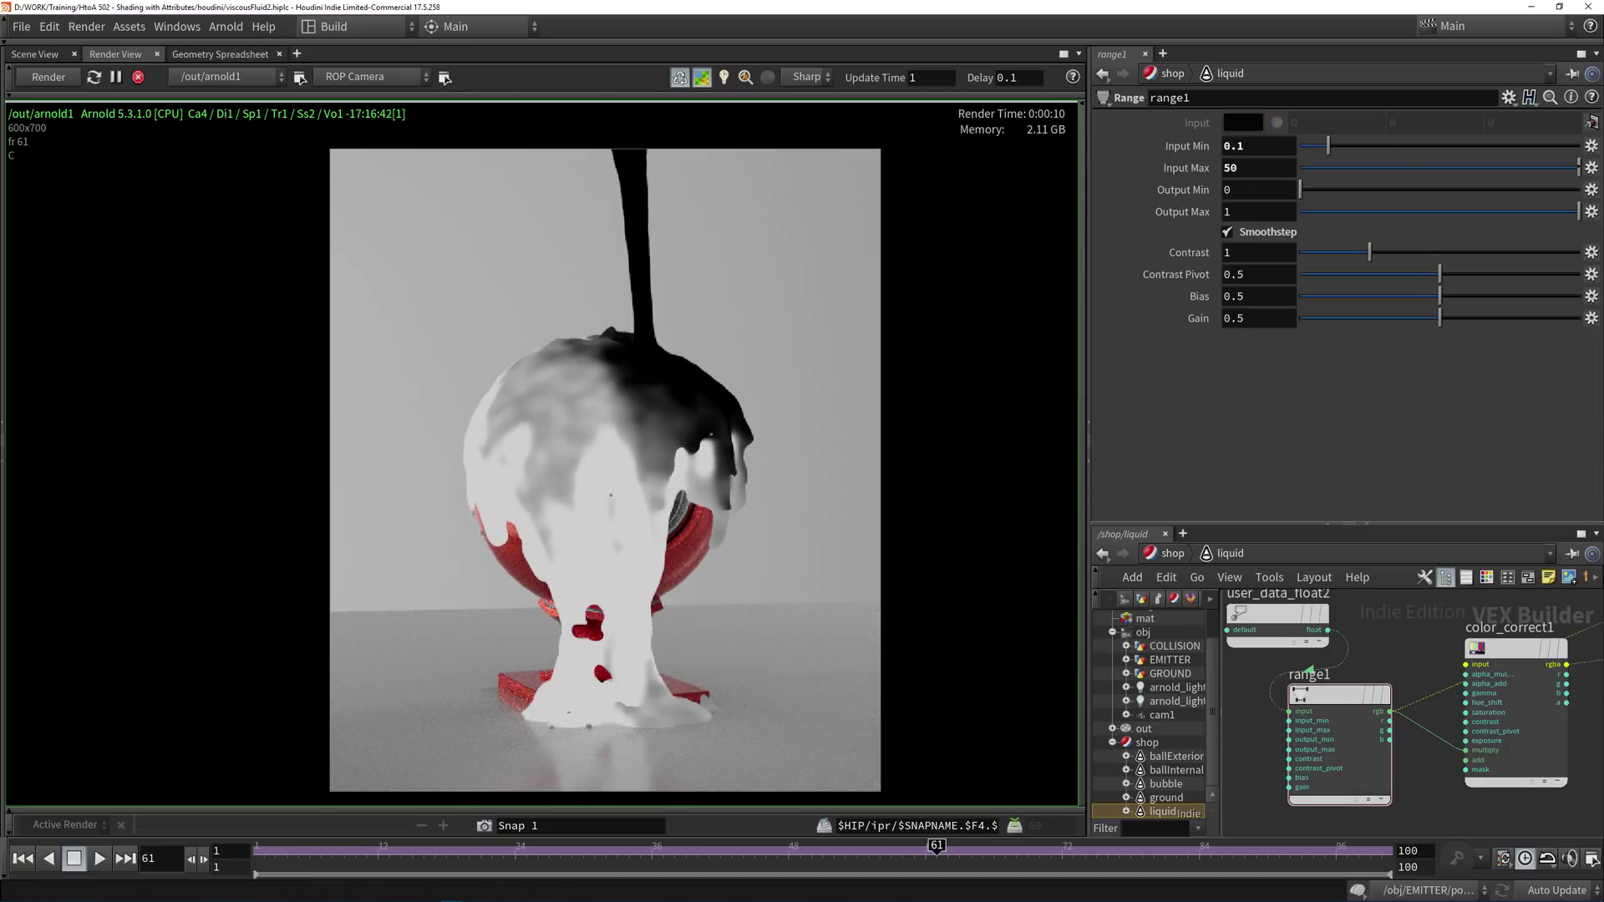
Connect standard_surface1's shader output back to OUT_material's surface input and review the shaded liquid in the render.
{"action": "scroll", "coordinate": [1412, 640], "scroll_direction": "down", "scroll_amount": 5}
{"action": "middle_click_drag", "start_coordinate": [1569, 691], "coordinate": [1354, 763]}
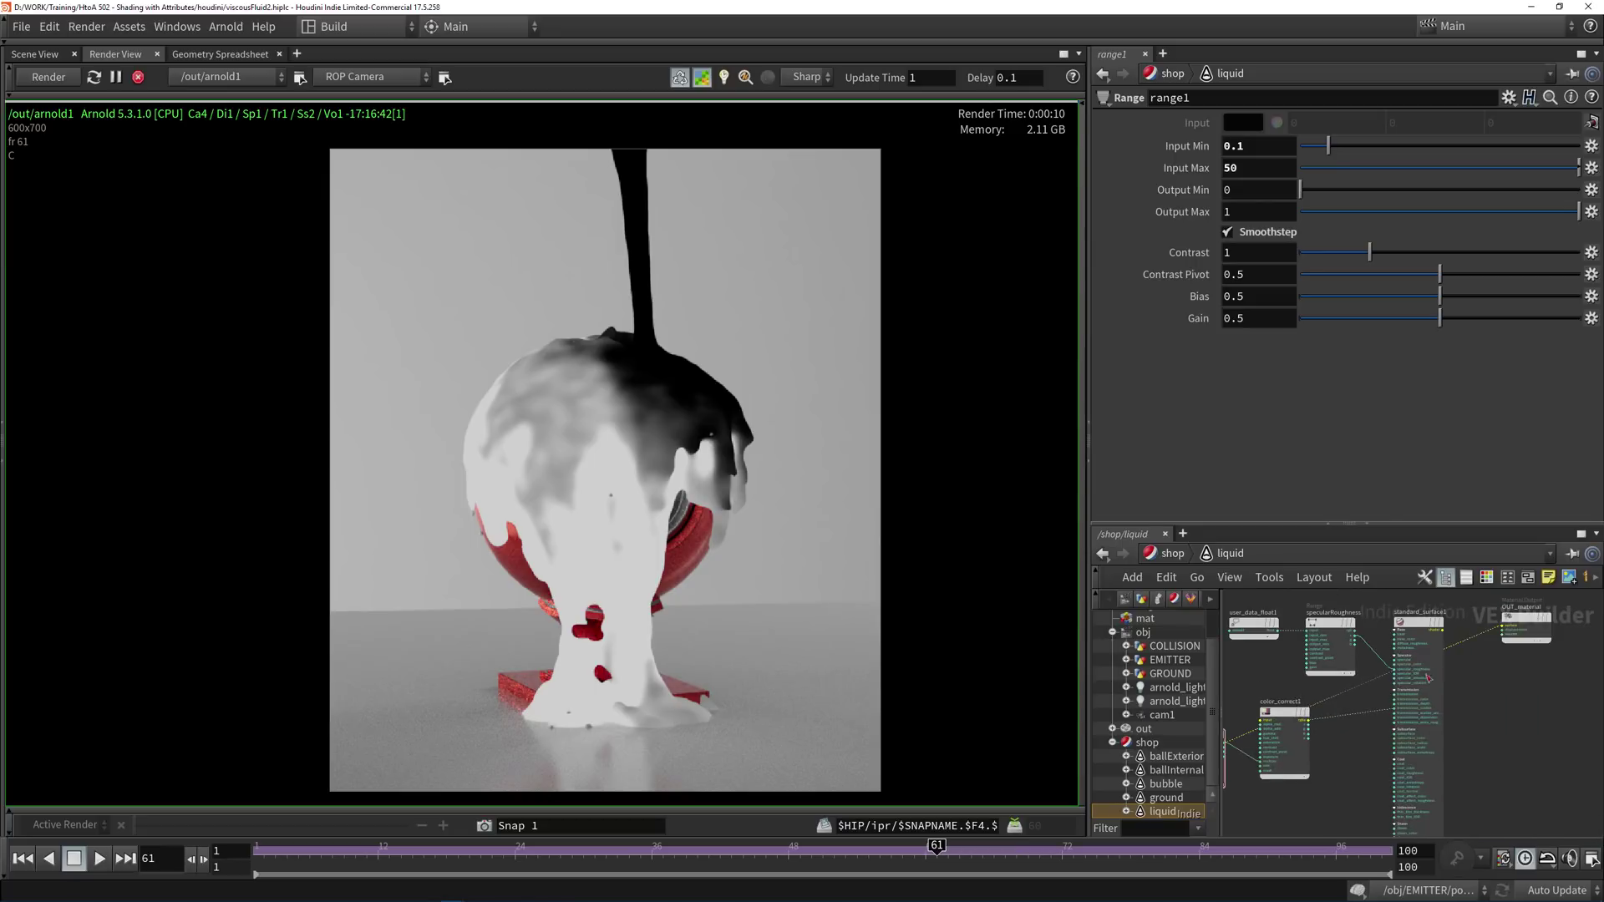
{"action": "scroll", "coordinate": [1449, 639], "scroll_direction": "up", "scroll_amount": 4}
{"action": "left_click", "coordinate": [1471, 635]}
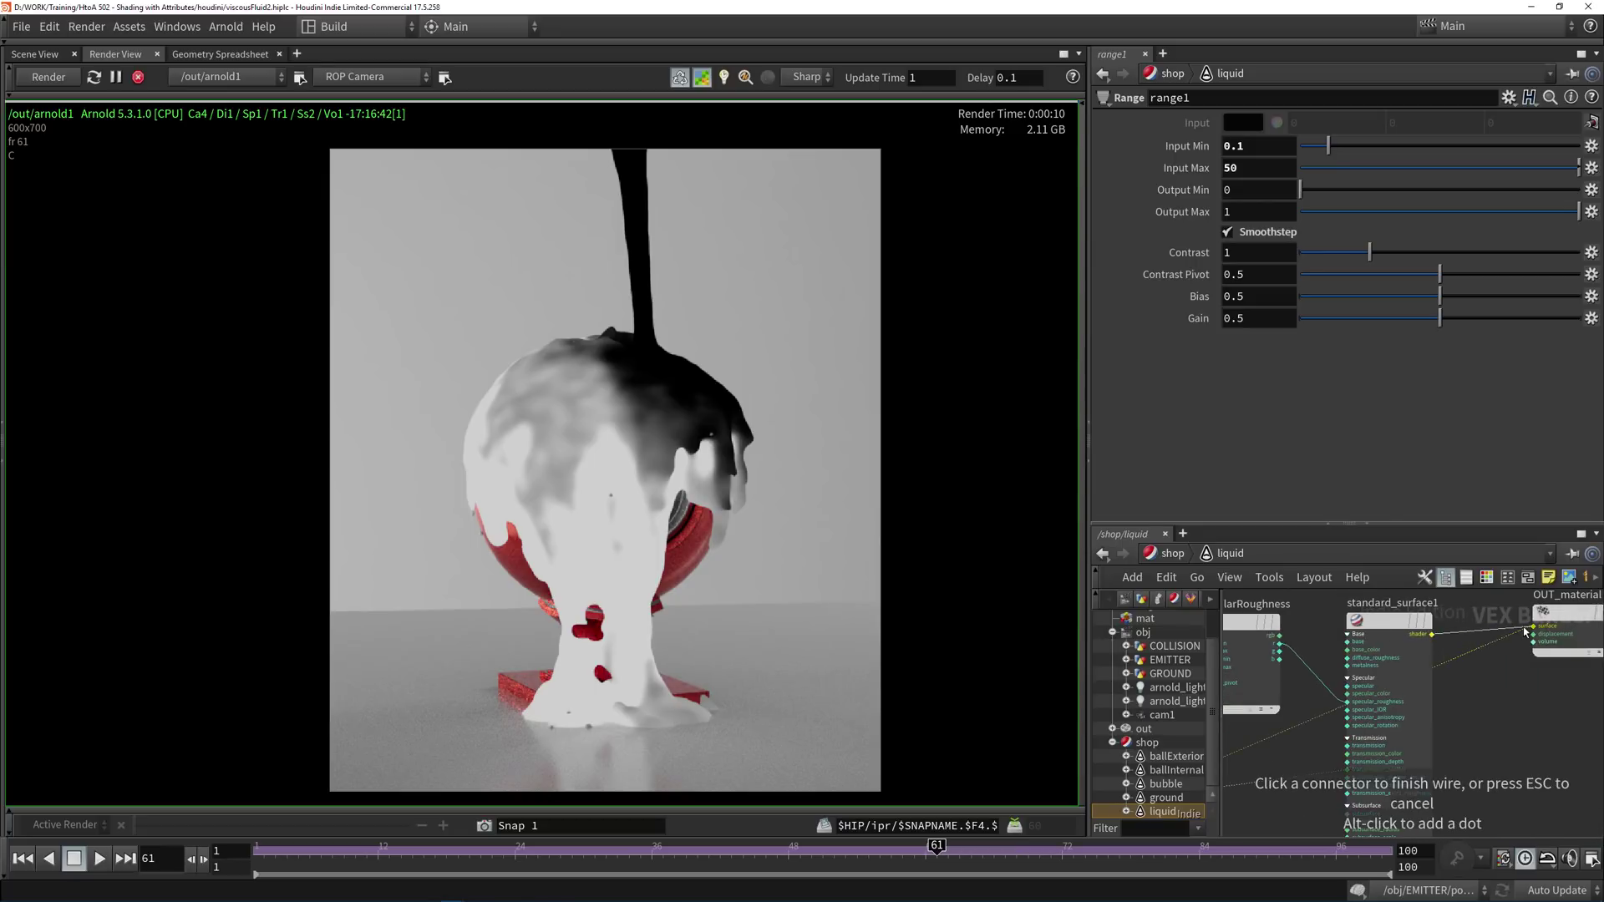
{"action": "left_click", "coordinate": [1410, 657]}
{"action": "left_click_drag", "start_coordinate": [767, 457], "coordinate": [635, 399]}
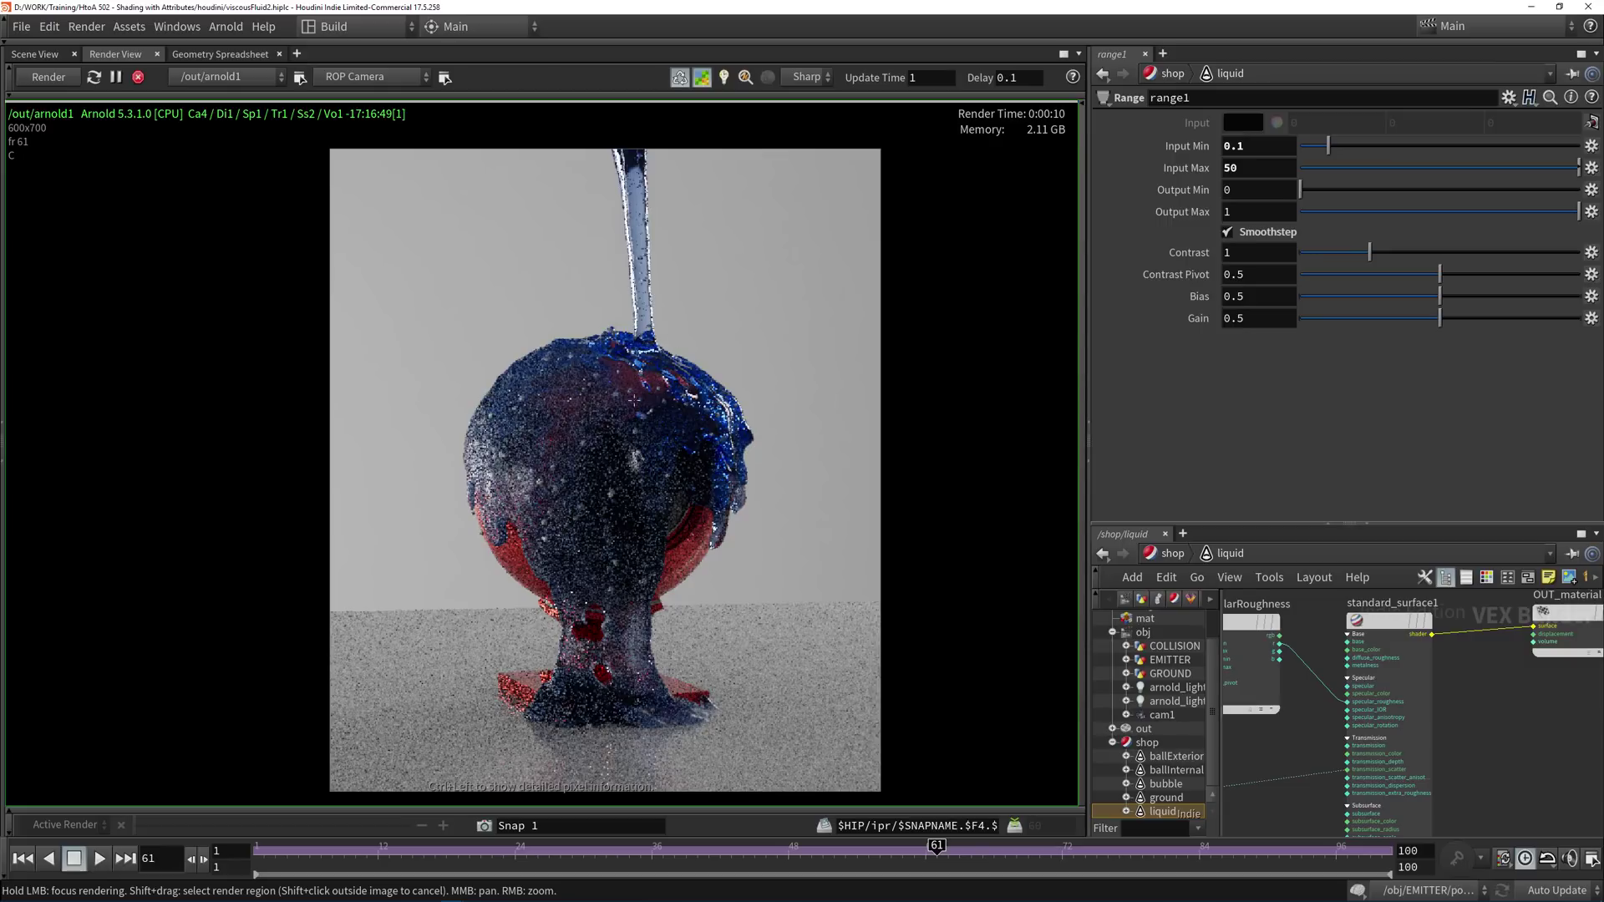
Set the transmission Depth of the liquid's standard_surface1 to 0.04 and check the fluid in the render.
{"action": "scroll", "coordinate": [731, 167], "scroll_direction": "up", "scroll_amount": 1}
{"action": "left_click", "coordinate": [1389, 620]}
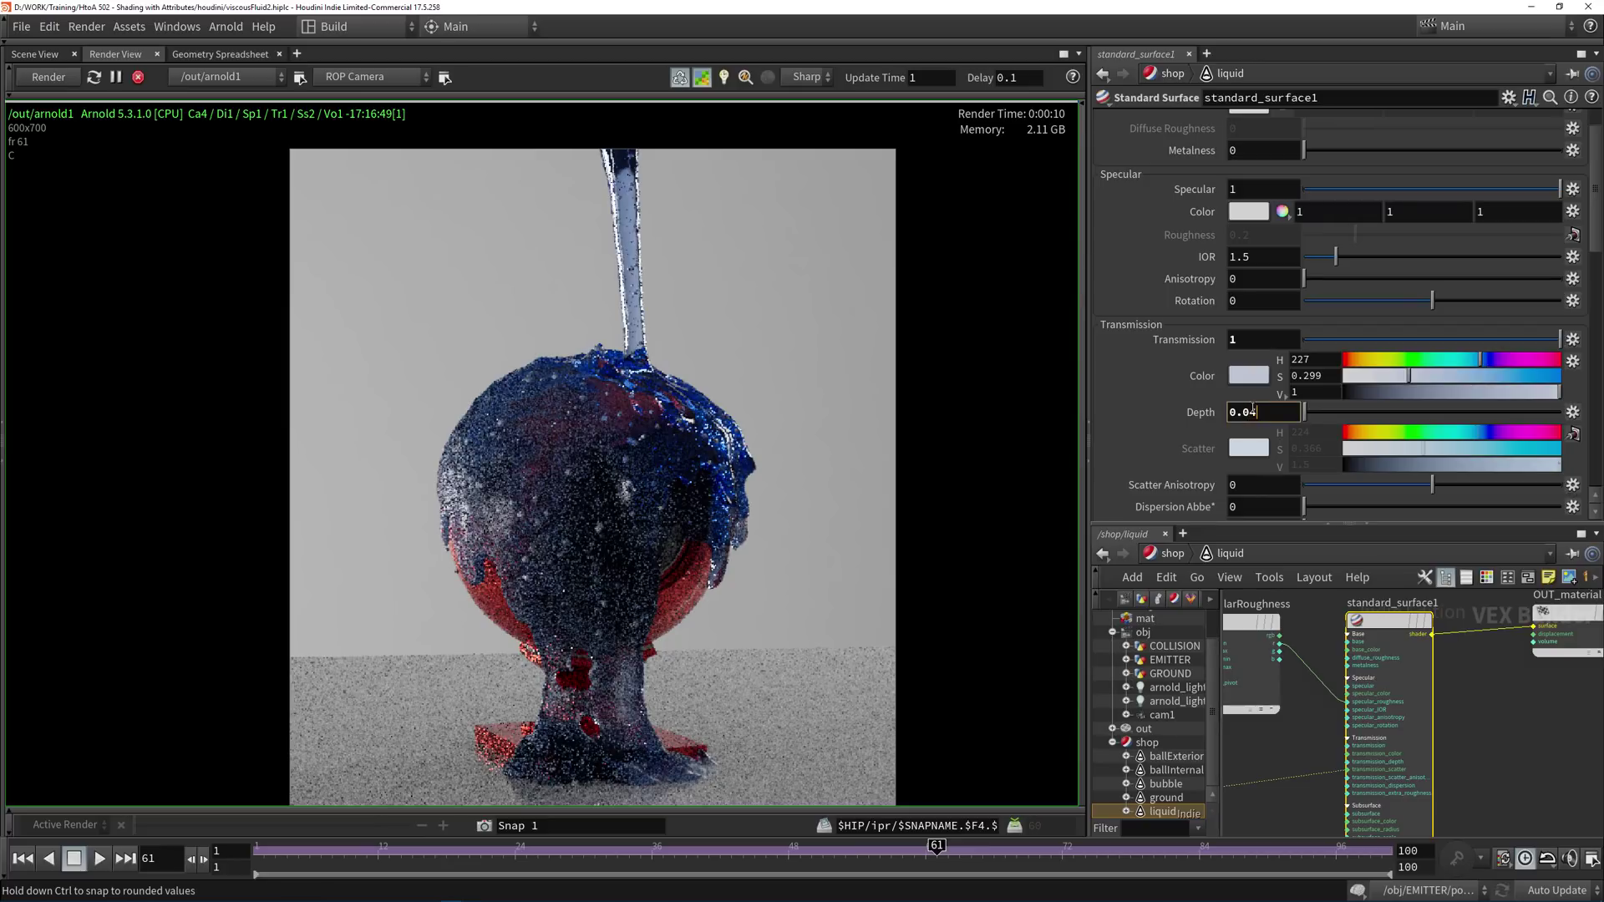
{"action": "key", "text": "Return"}
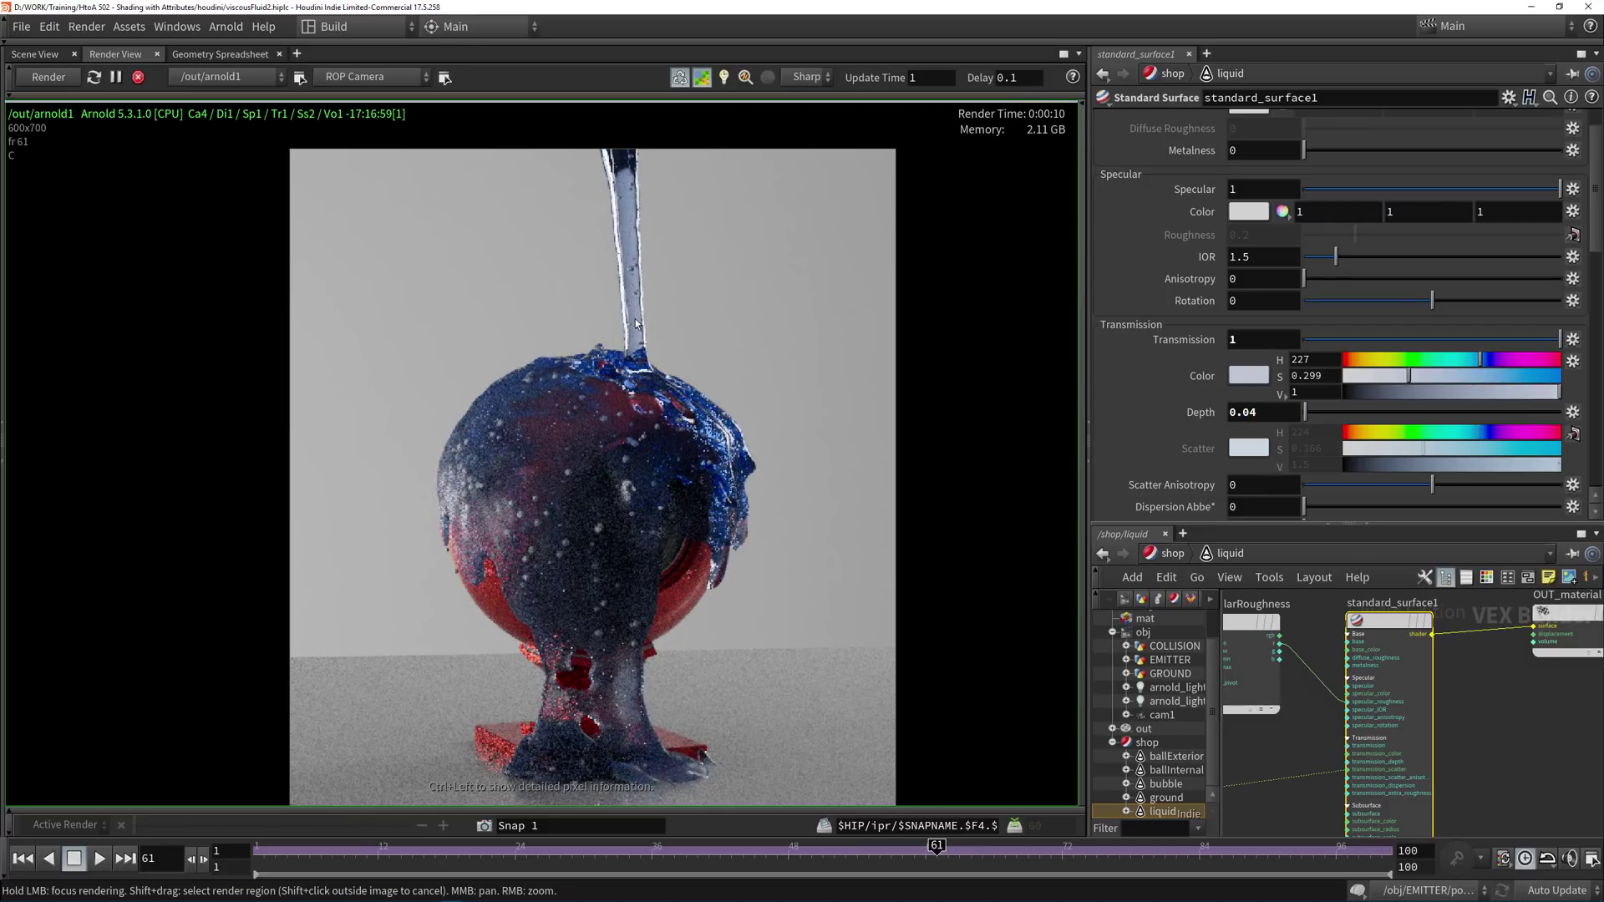
{"action": "scroll", "coordinate": [620, 564], "scroll_direction": "down", "scroll_amount": 1}
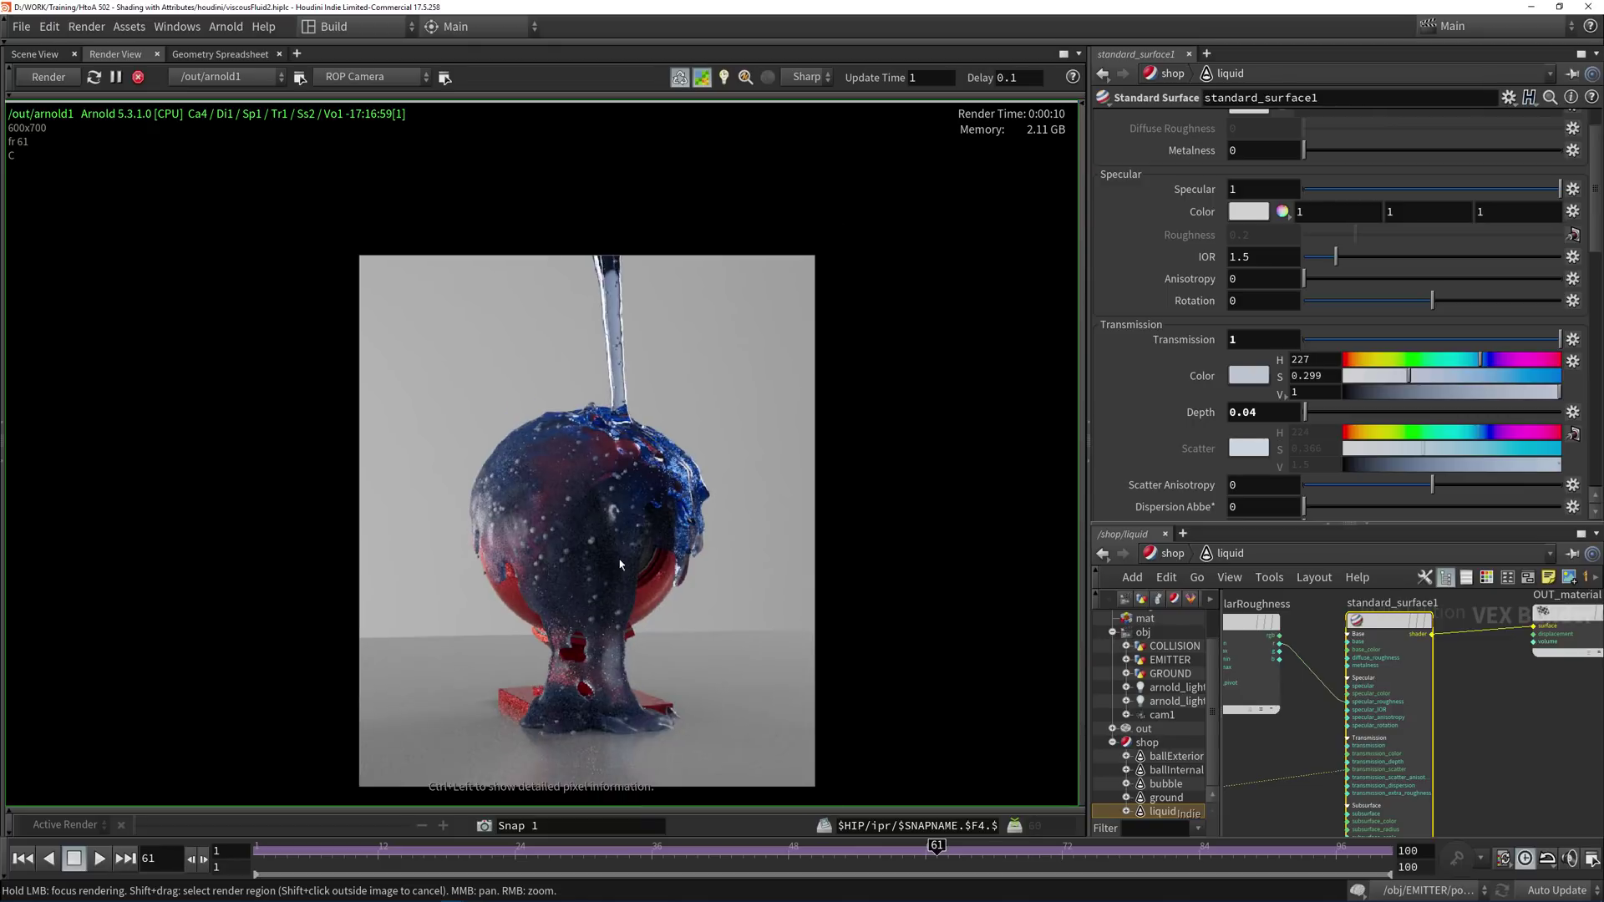
{"action": "scroll", "coordinate": [619, 652], "scroll_direction": "up", "scroll_amount": 2}
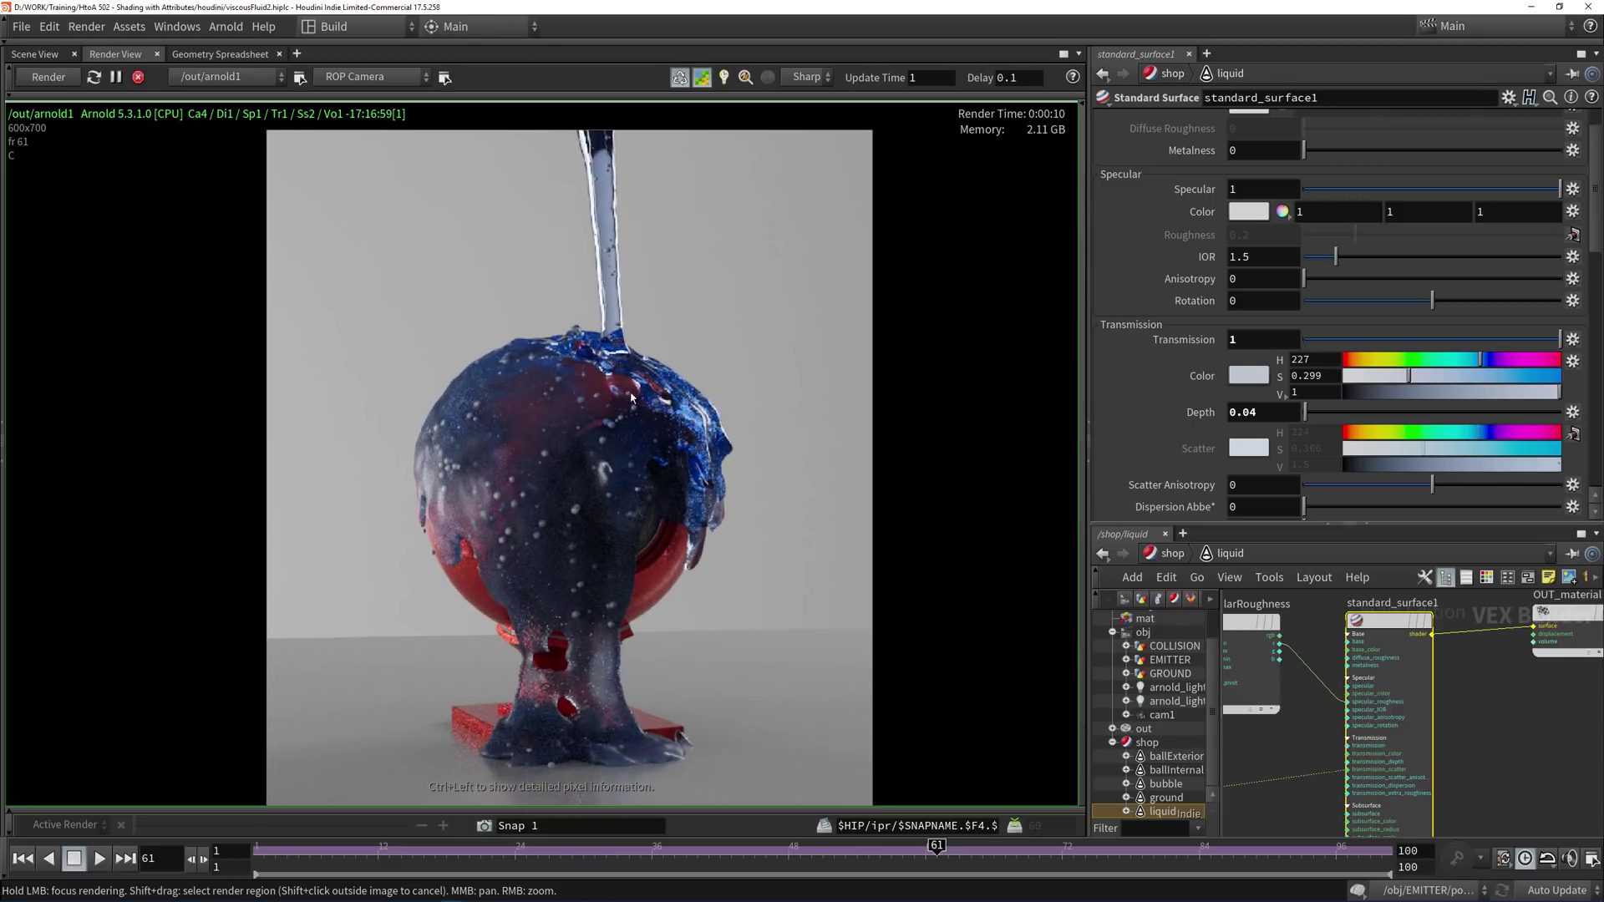
Open the bubble material's shader network and set its standard_surface1 Base weight to 0.
{"action": "scroll", "coordinate": [1307, 633], "scroll_direction": "down", "scroll_amount": 4}
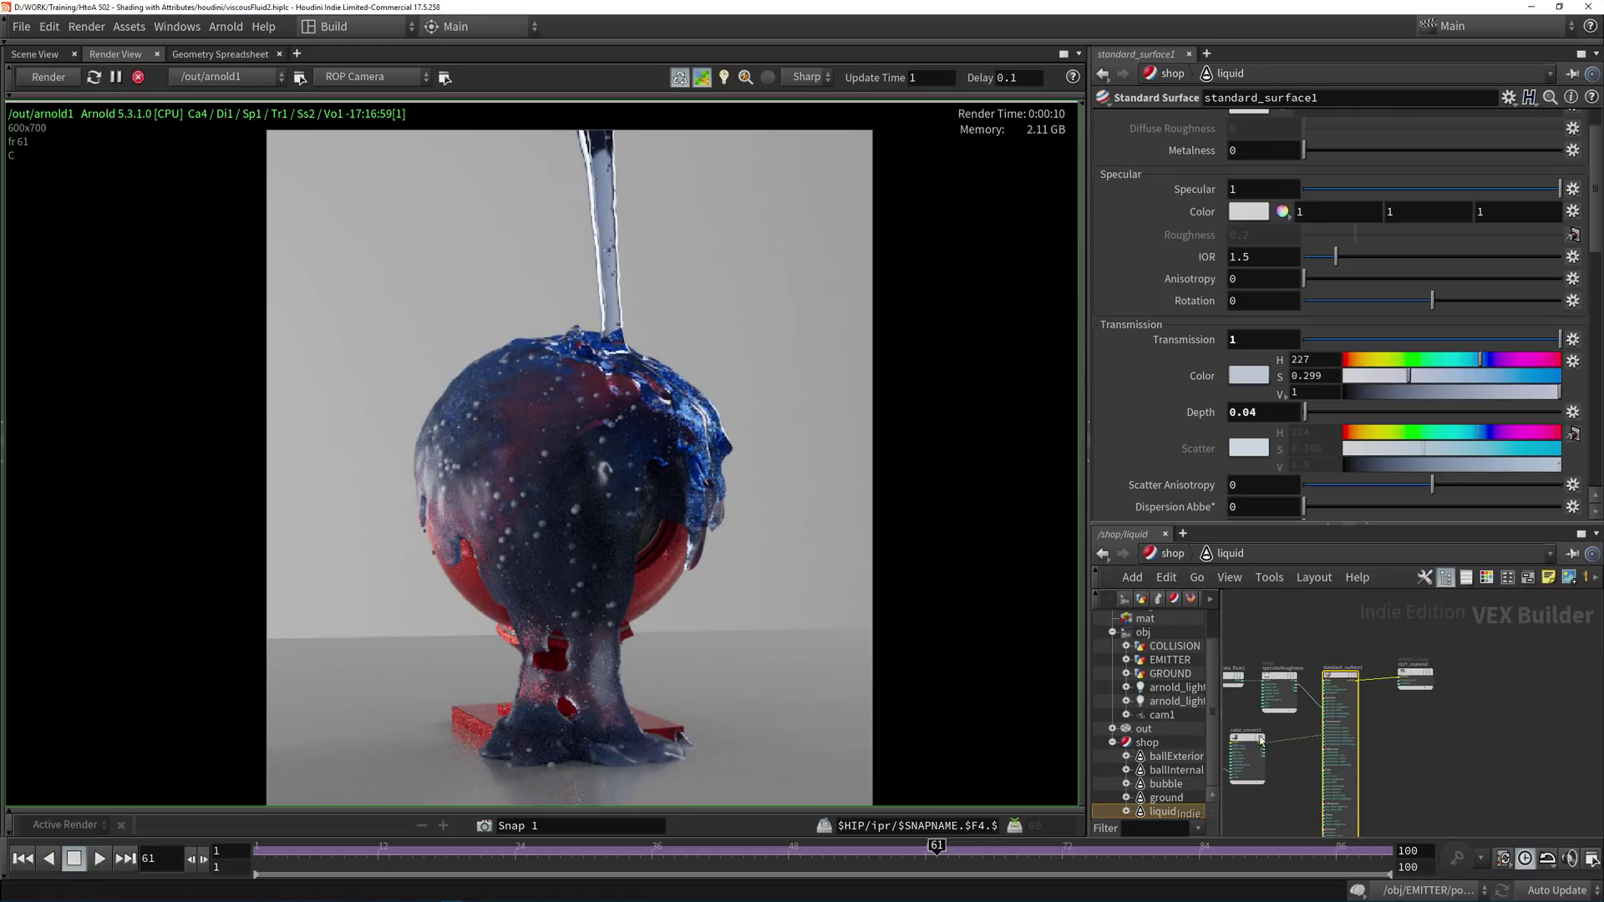
{"action": "middle_click_drag", "start_coordinate": [1307, 632], "coordinate": [1426, 589]}
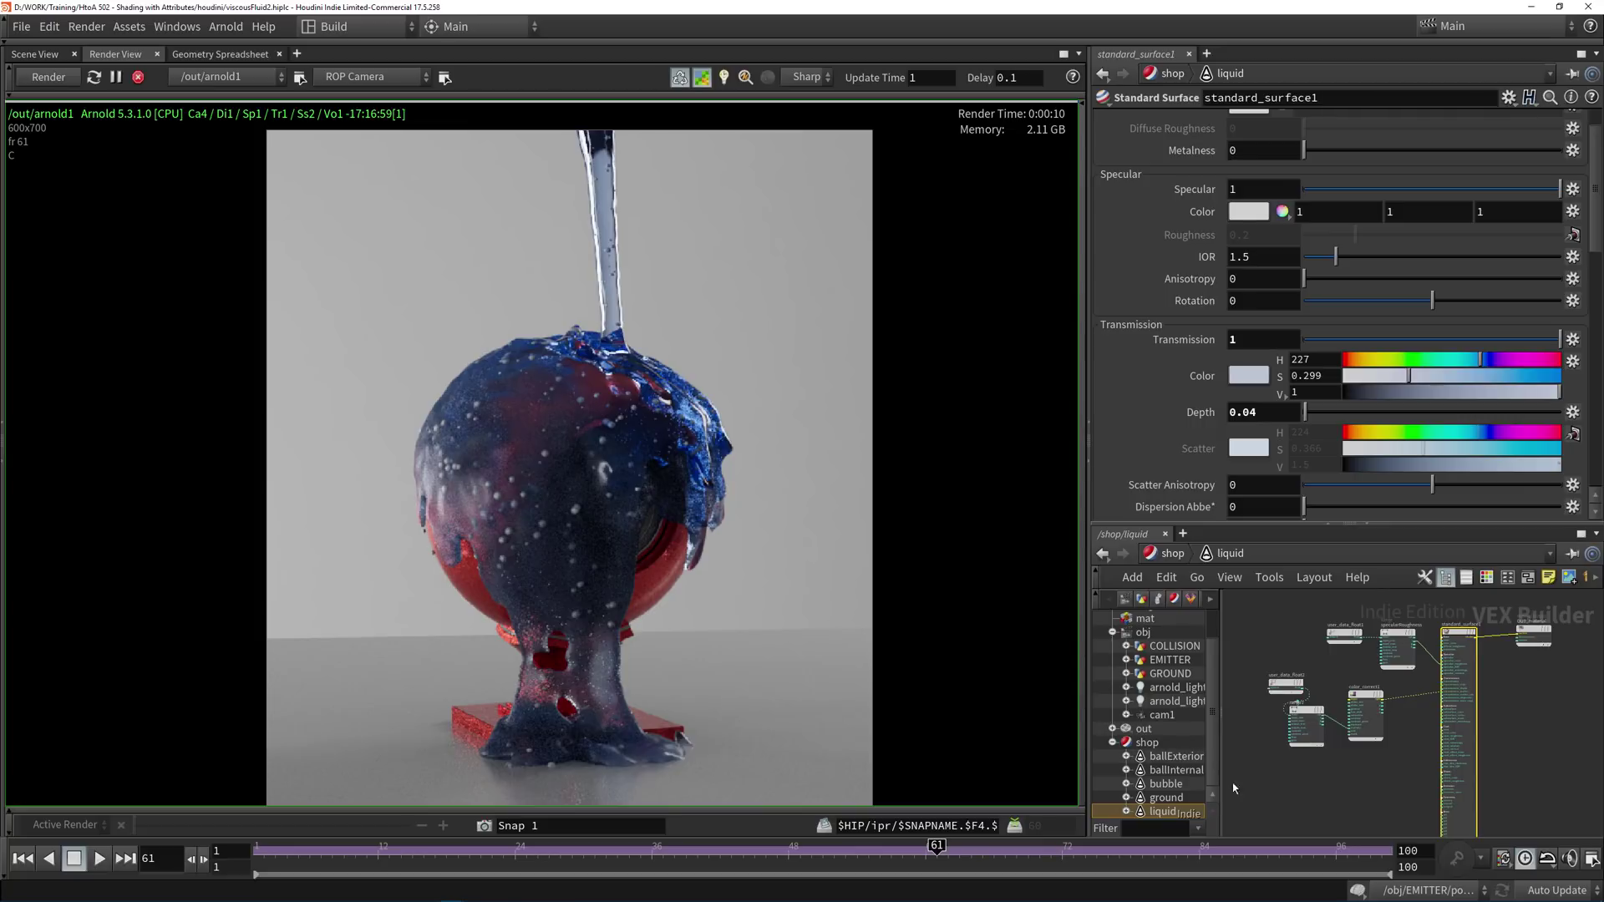
{"action": "left_click", "coordinate": [1179, 788]}
{"action": "double_click", "coordinate": [1393, 781]}
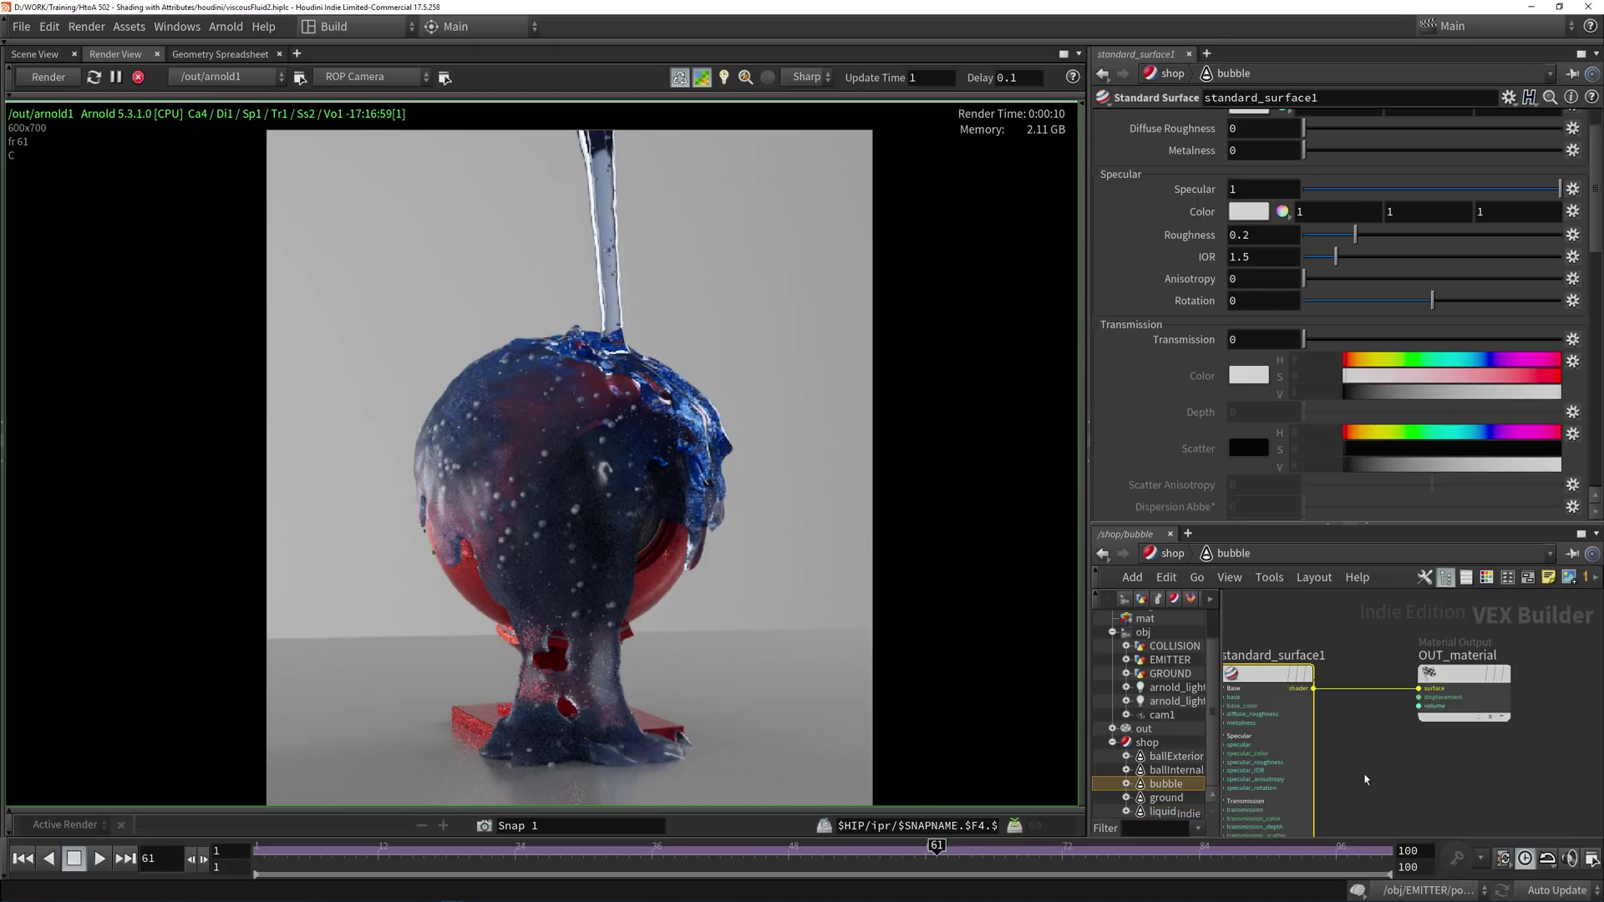
{"action": "scroll", "coordinate": [1138, 386], "scroll_direction": "up", "scroll_amount": 2}
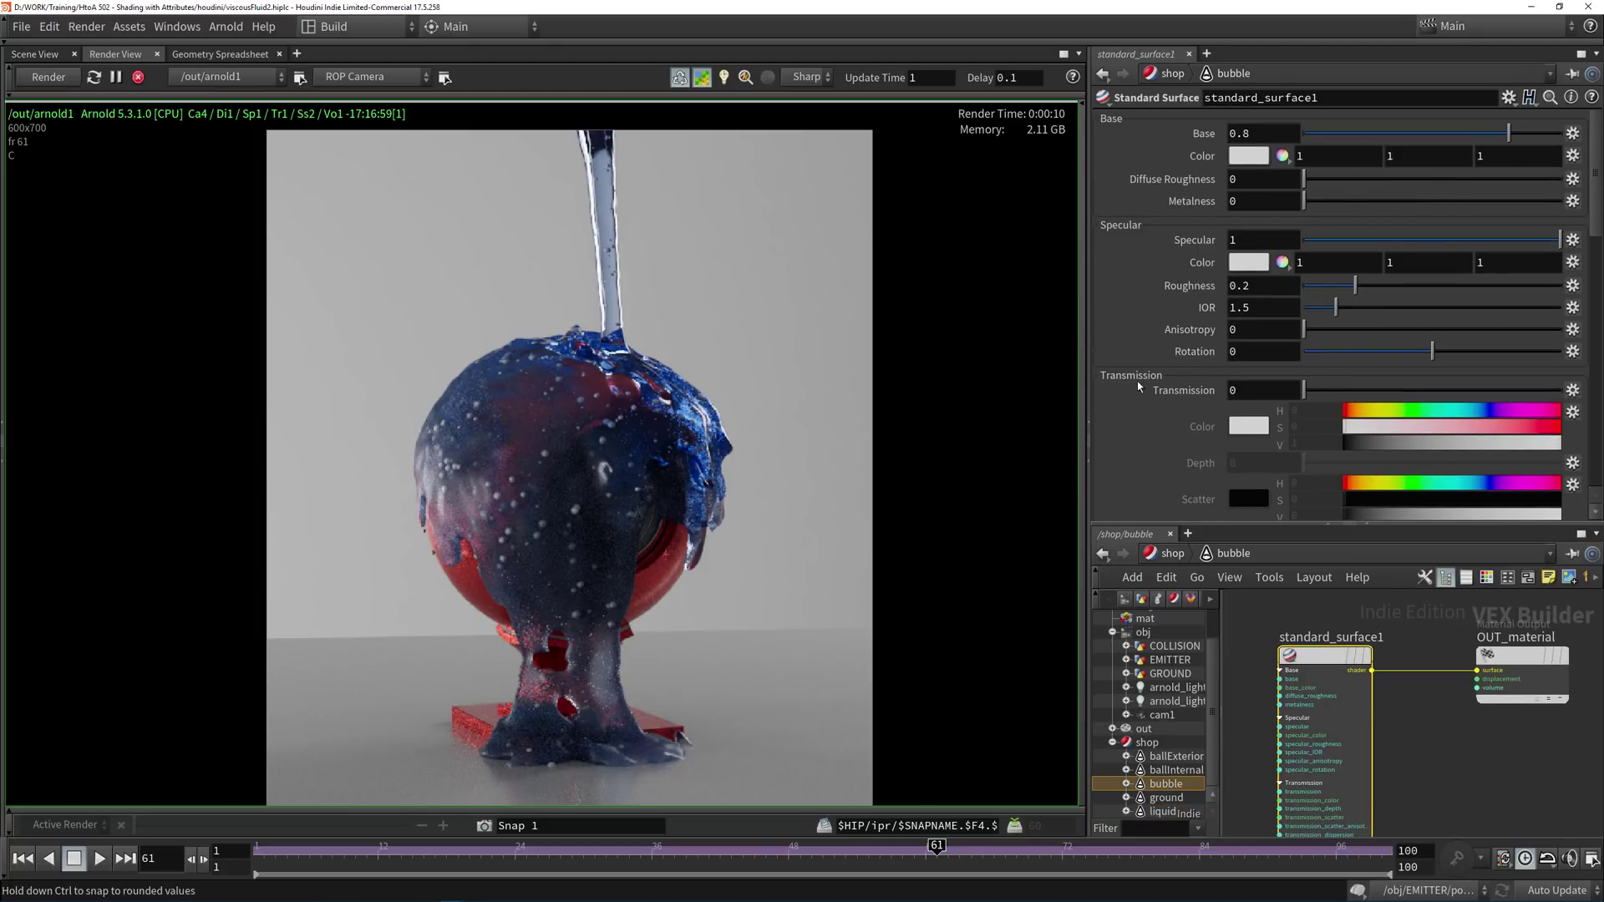
{"action": "left_click_drag", "start_coordinate": [1455, 139], "coordinate": [1250, 132]}
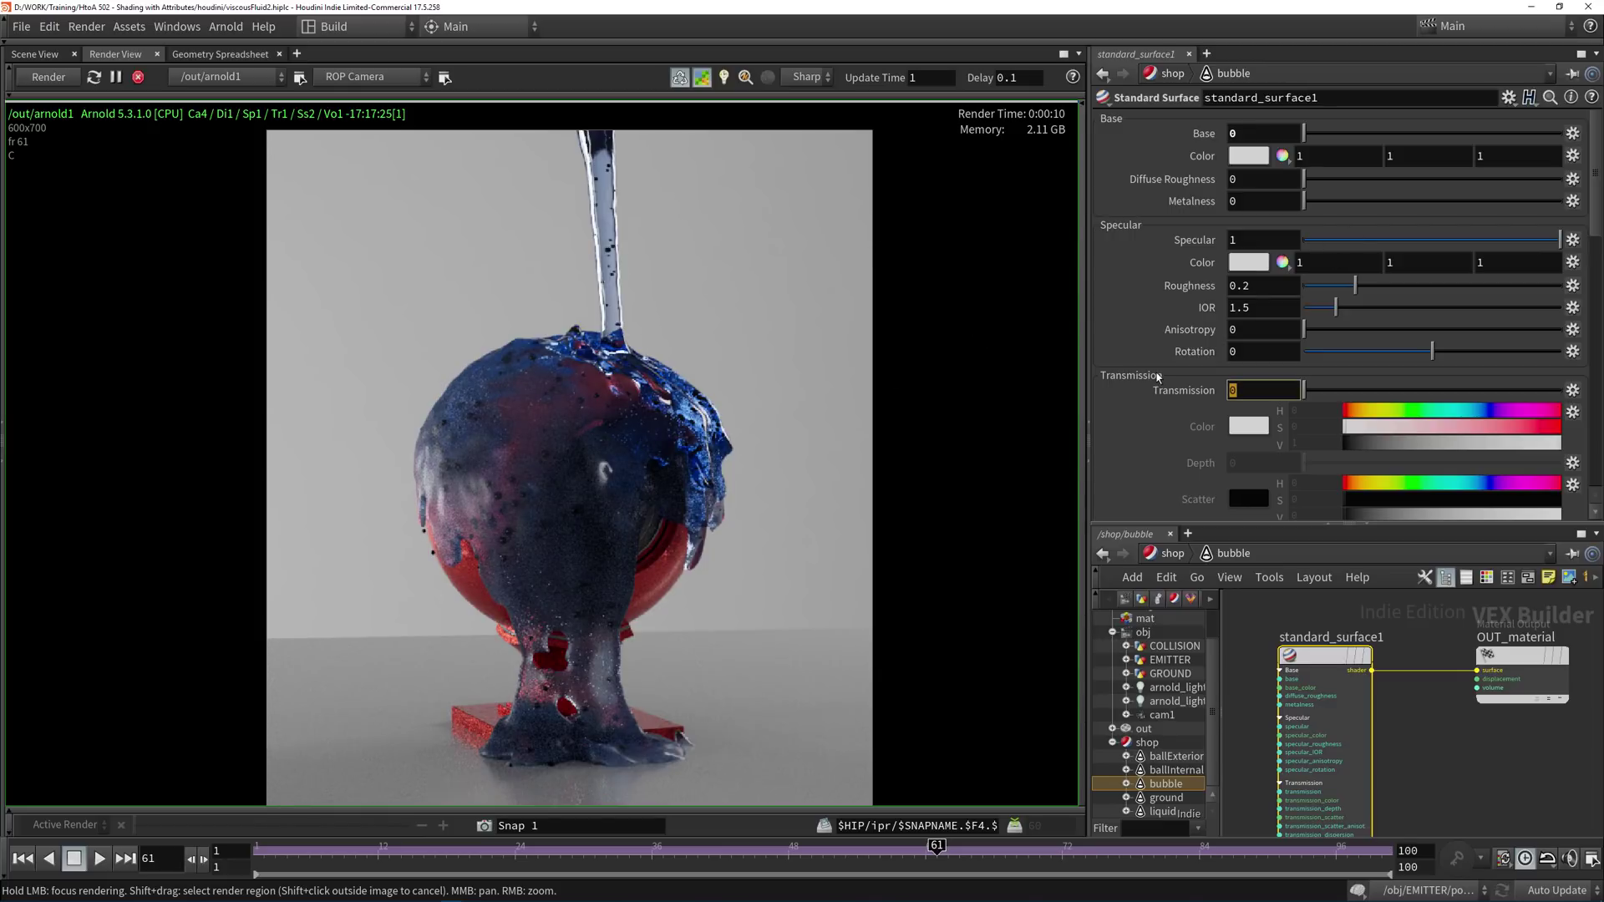
Set the bubble shader's Transmission to 1 and its specular Roughness to 0.
{"action": "type", "text": "1"}
{"action": "key", "text": "Return"}
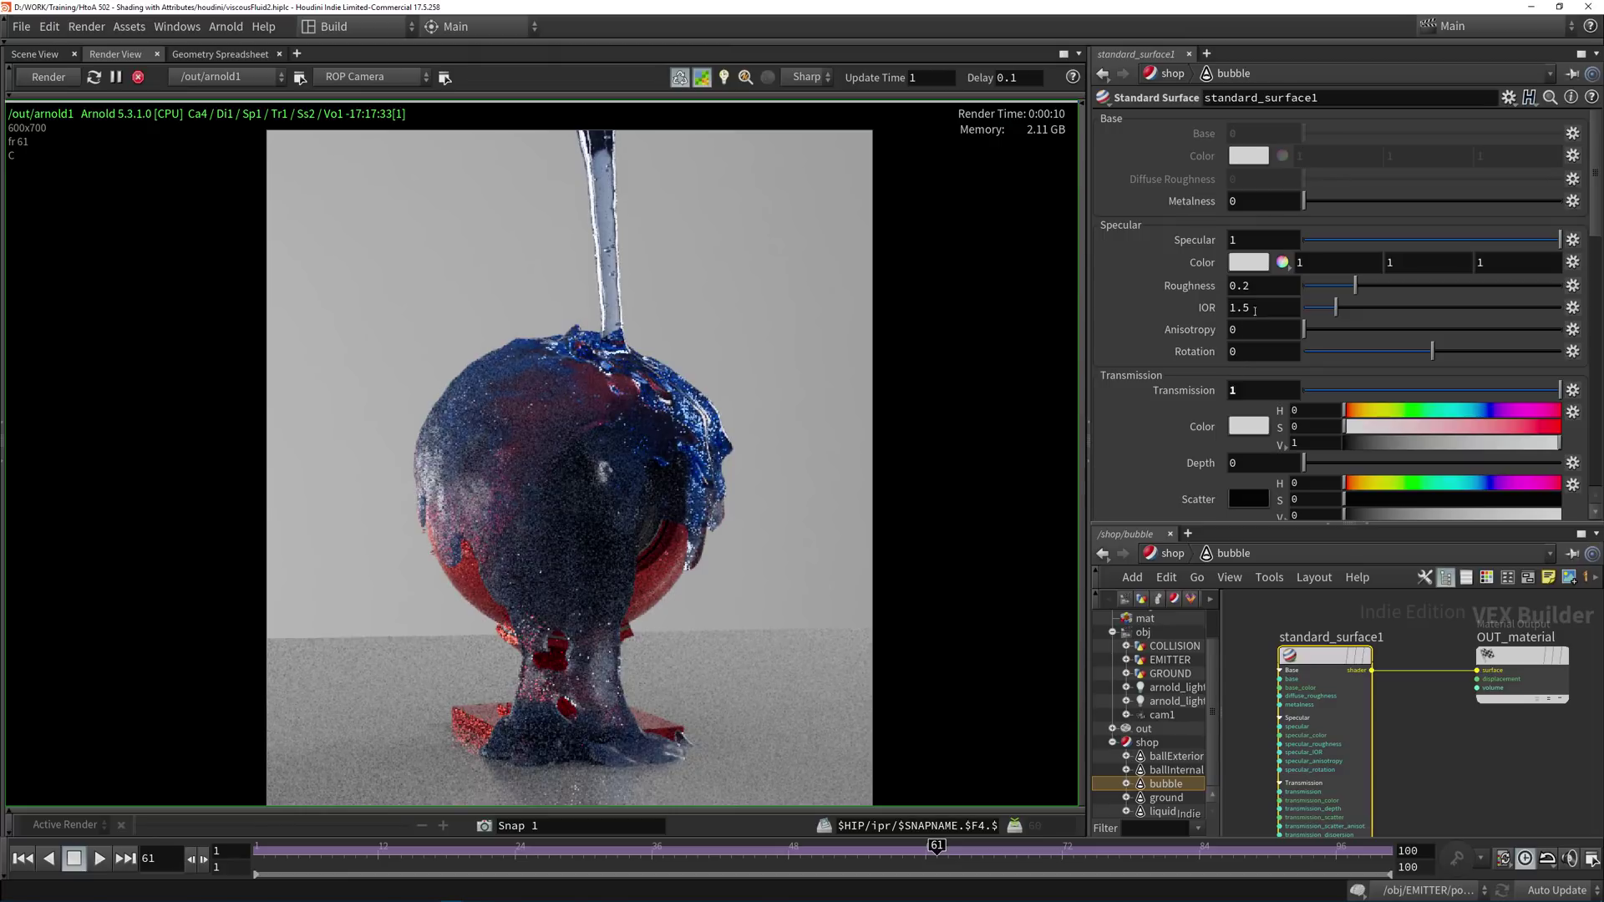
{"action": "type", "text": "0"}
{"action": "key", "text": "Return"}
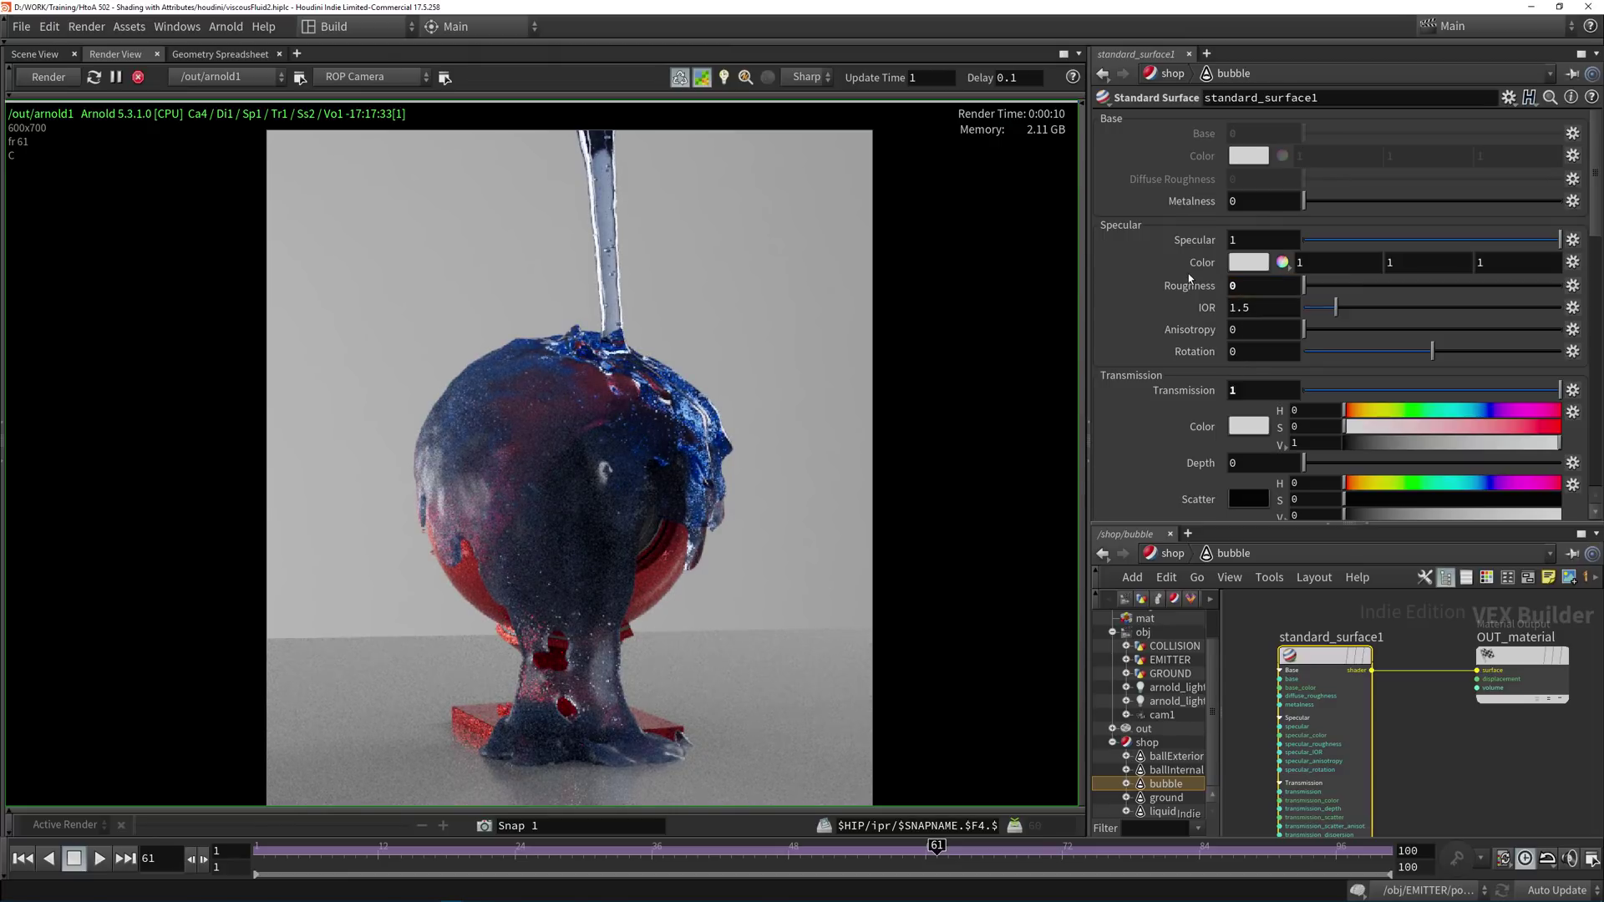
Enter the expression 1/1.5 as the bubble shader's IOR and display its evaluated value.
{"action": "scroll", "coordinate": [635, 234], "scroll_direction": "up", "scroll_amount": 2}
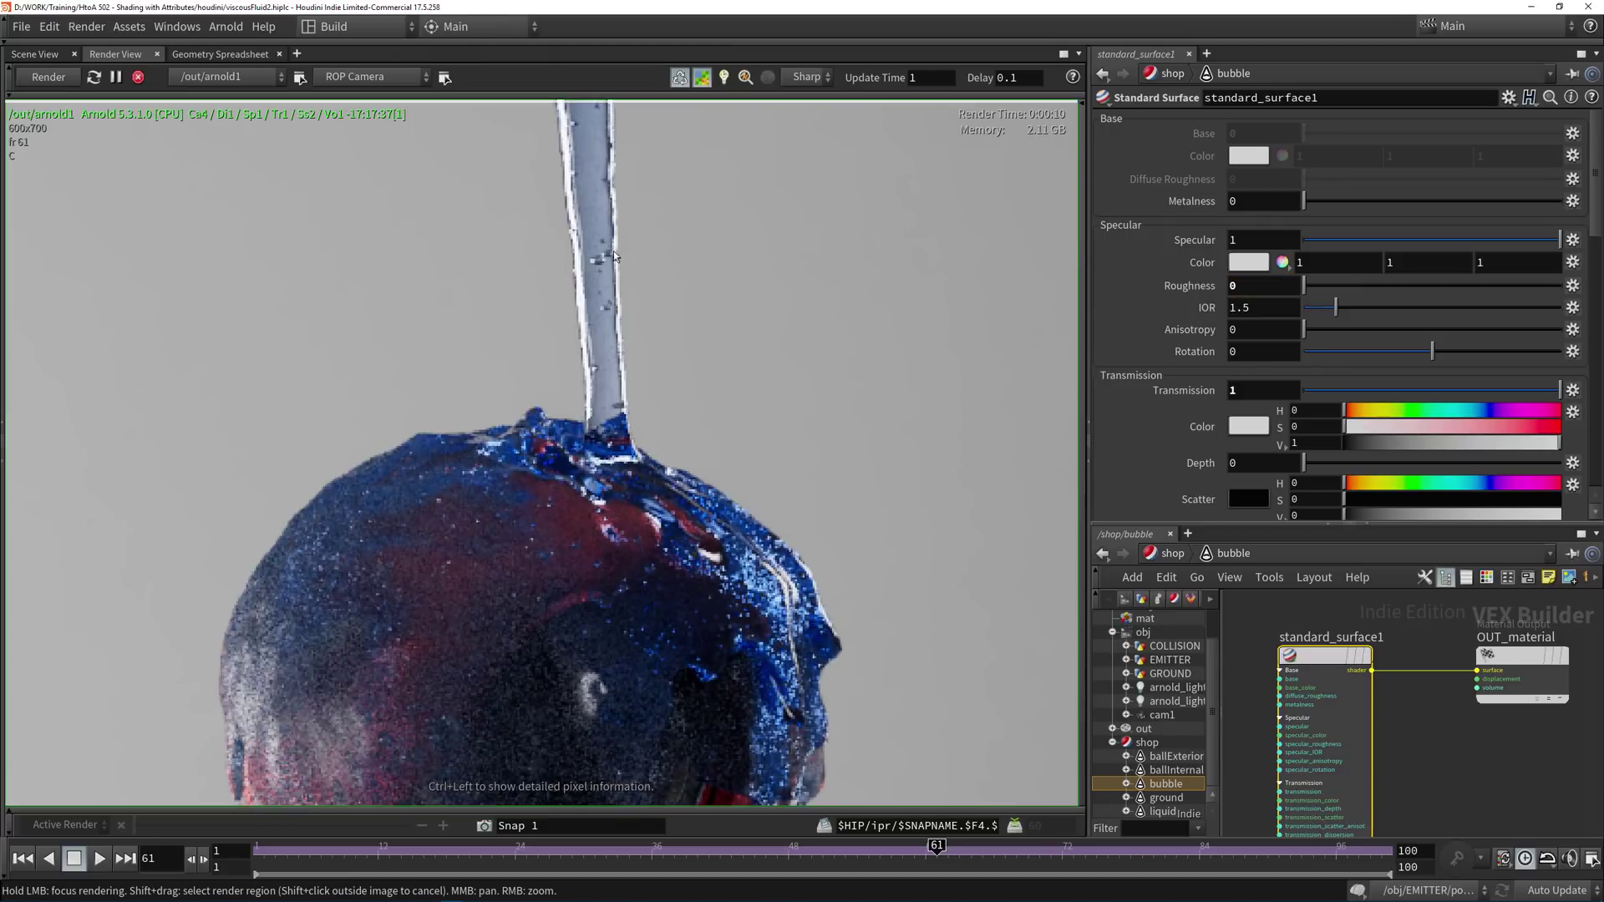
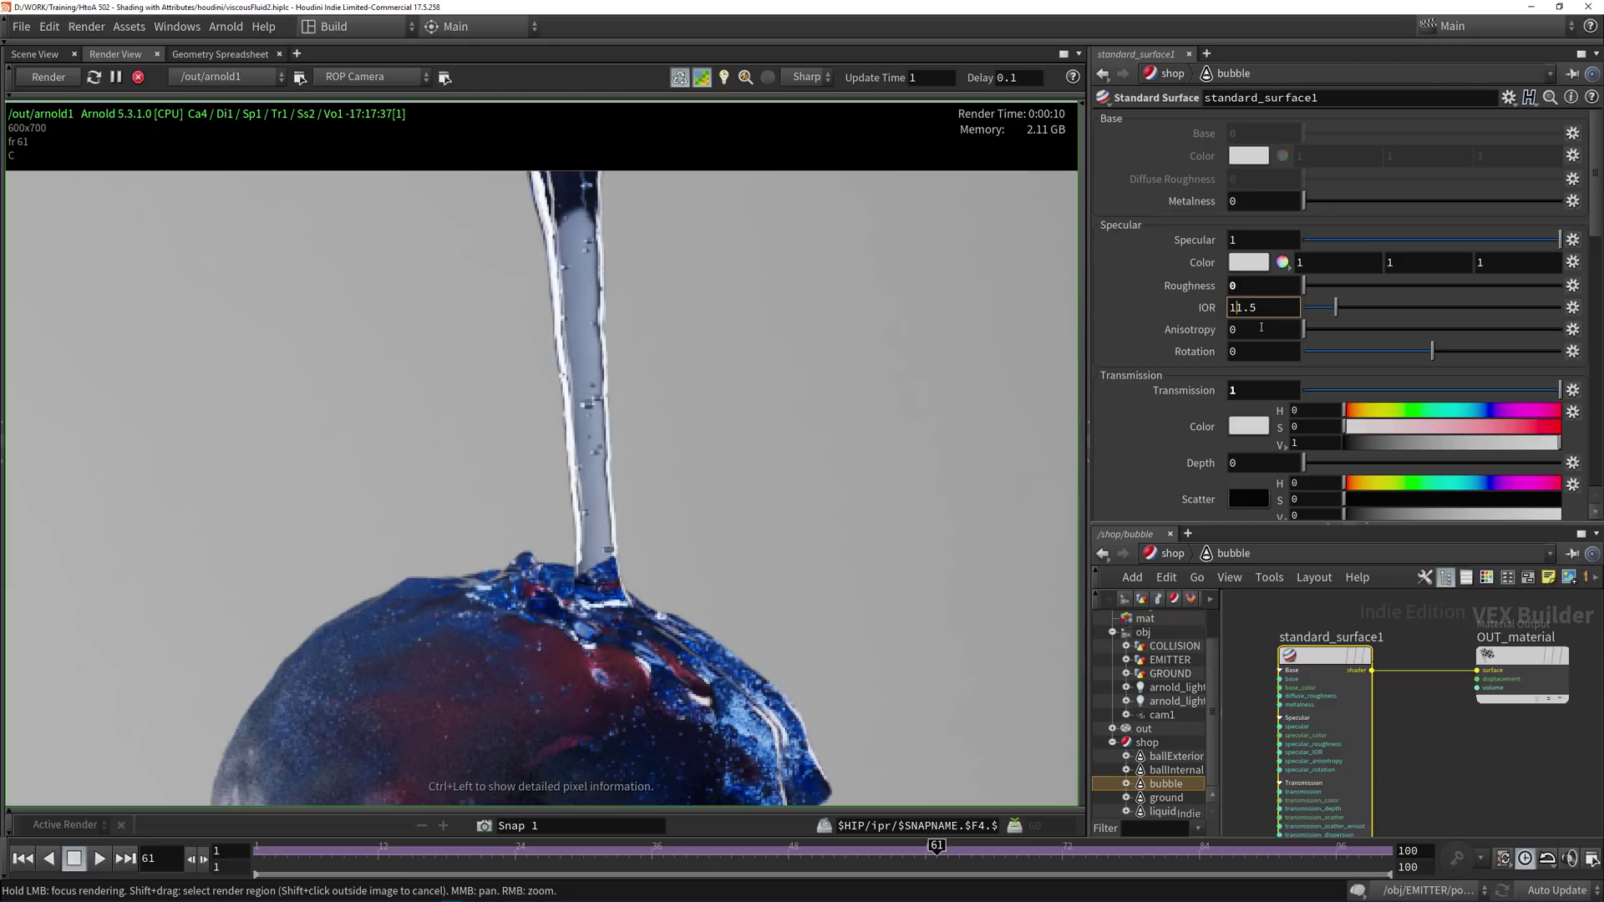
{"action": "type", "text": "/"}
{"action": "key", "text": "Return"}
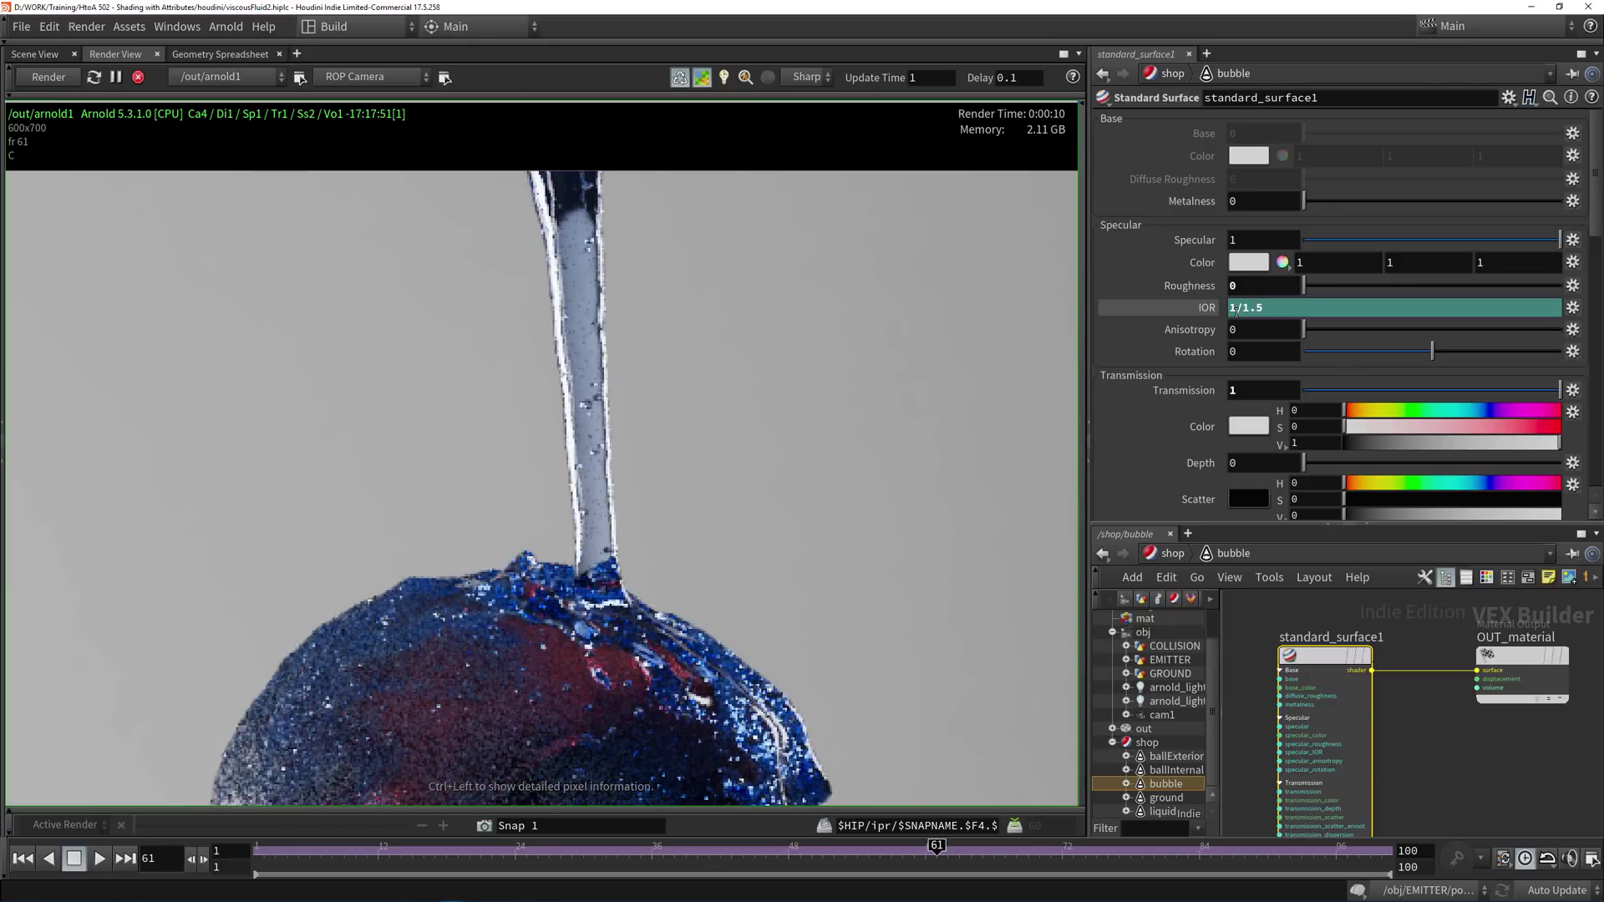
{"action": "left_click", "coordinate": [1206, 308]}
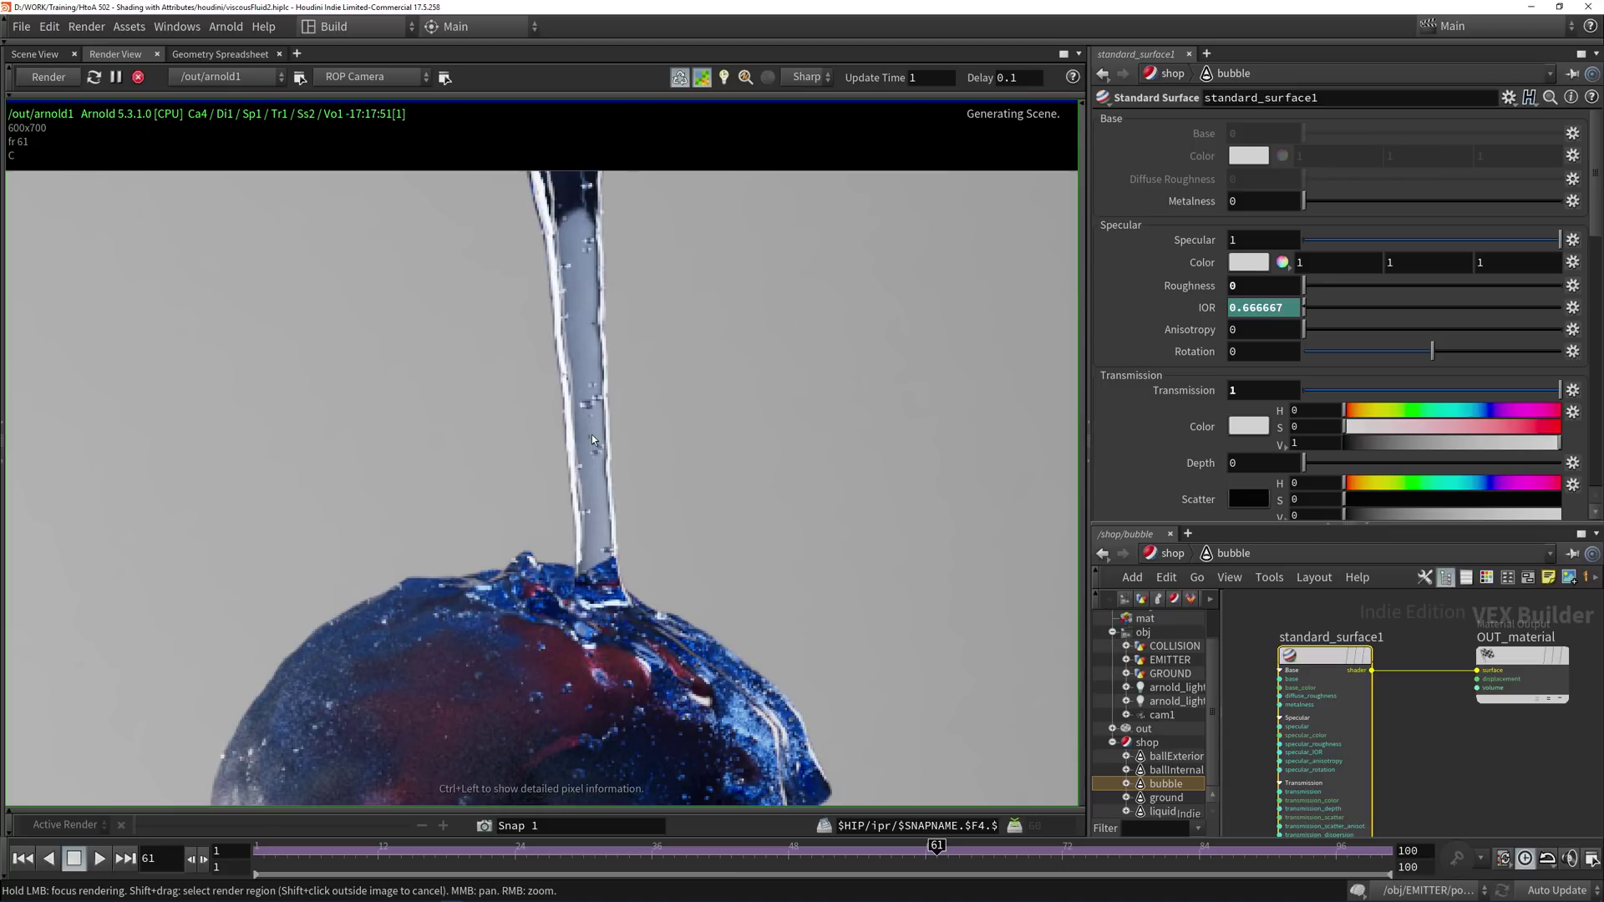
Examine the bubbles inside the liquid up close in the render, along the stream and over the ball.
{"action": "scroll", "coordinate": [592, 435], "scroll_direction": "down", "scroll_amount": 2}
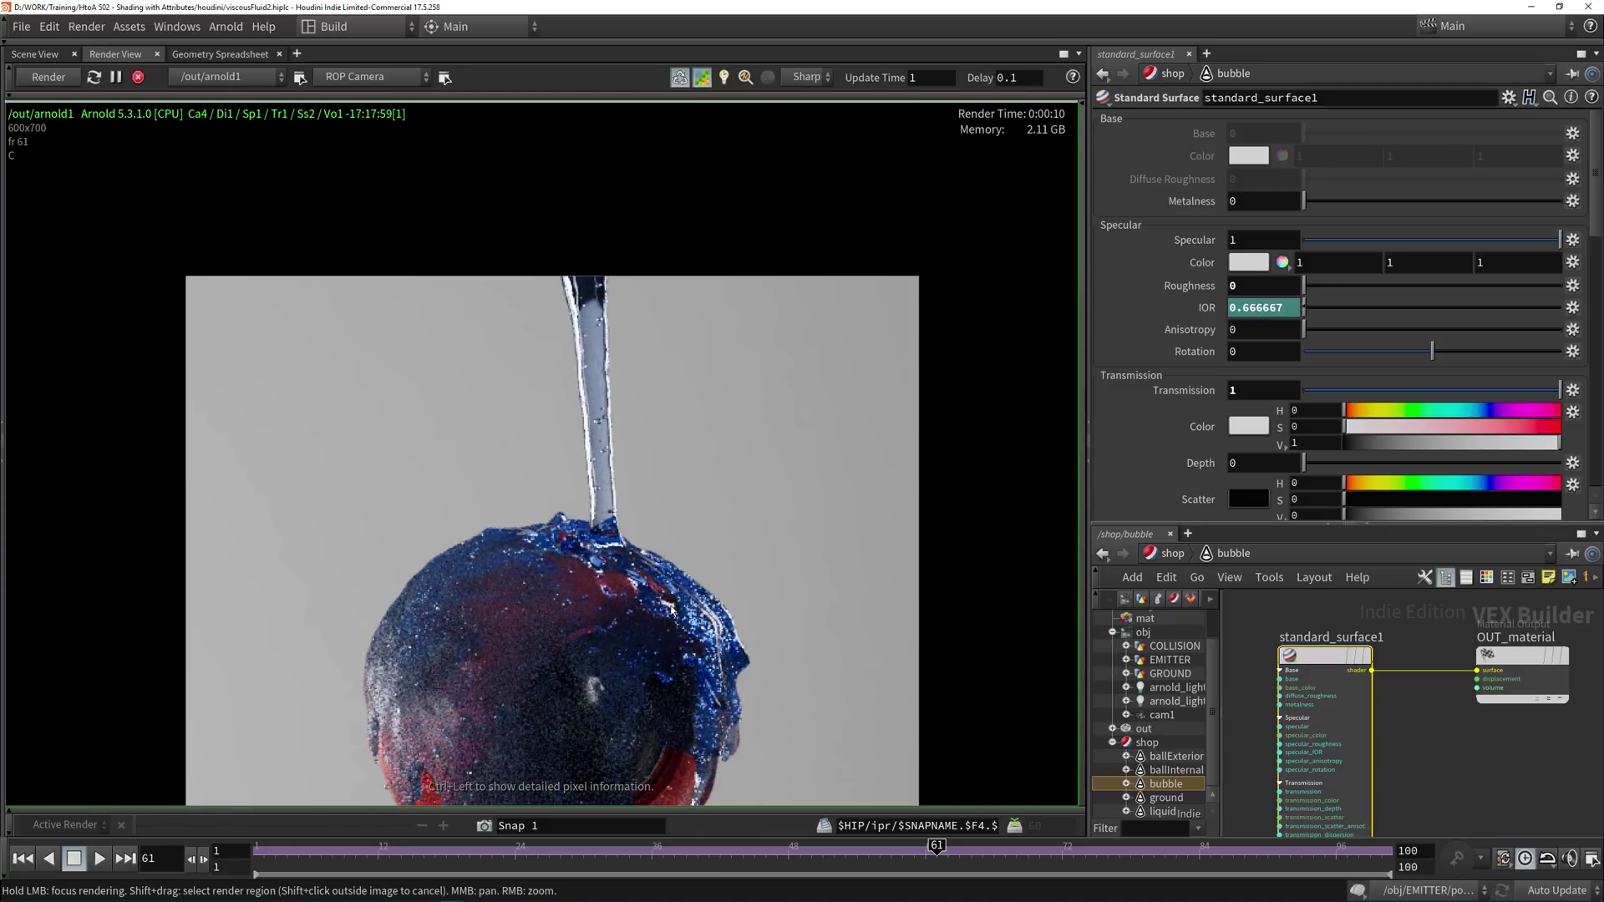
{"action": "scroll", "coordinate": [670, 608], "scroll_direction": "up", "scroll_amount": 3}
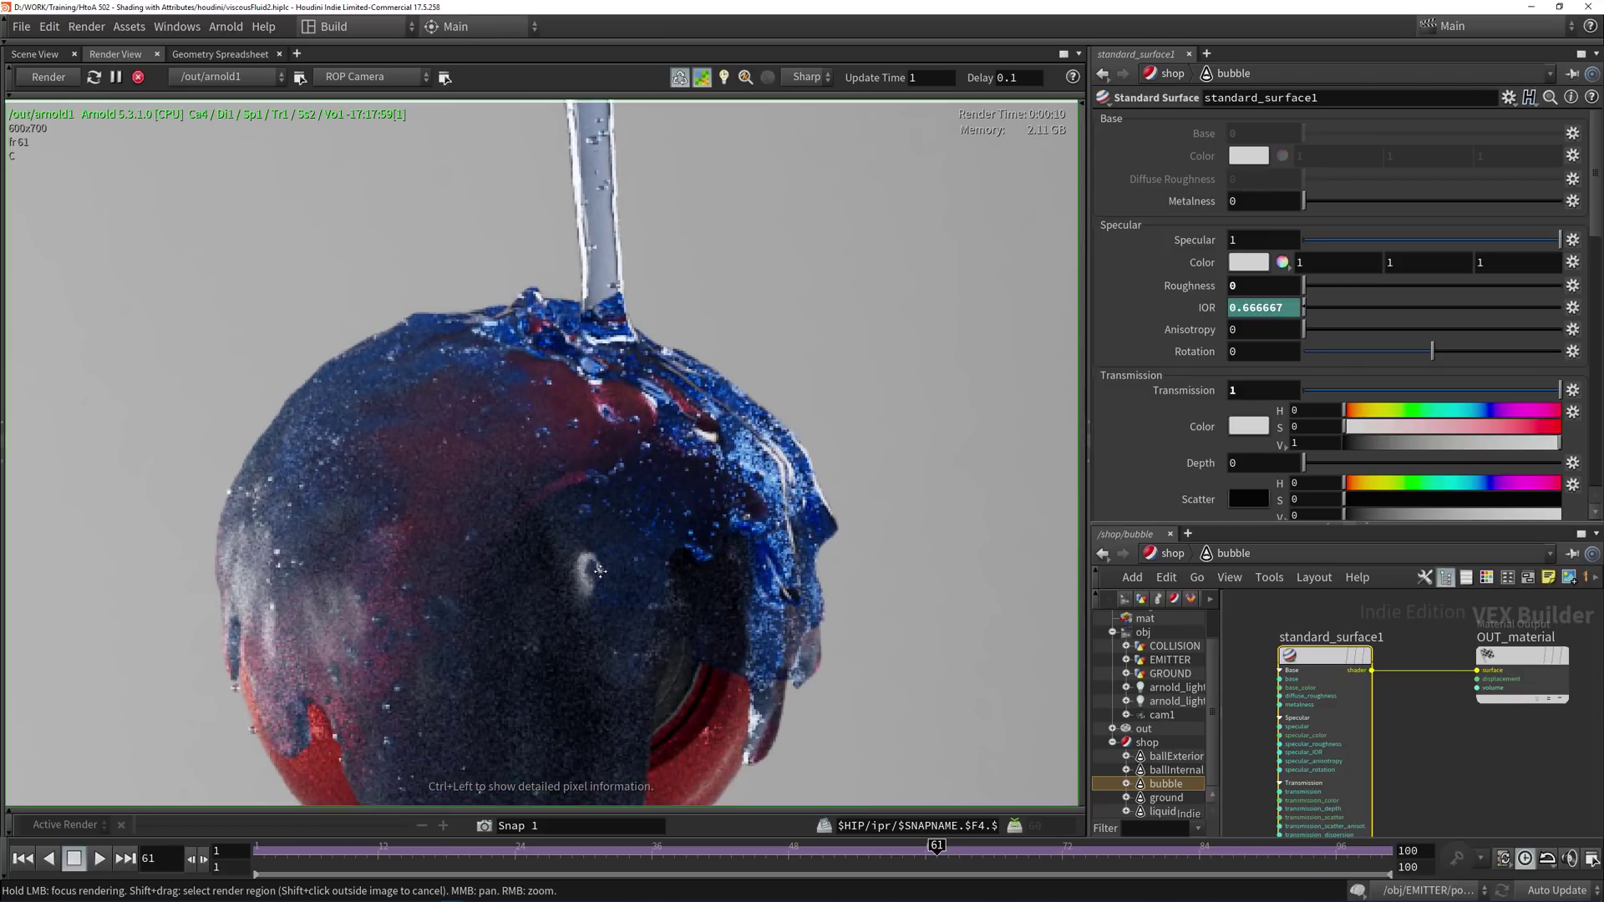
{"action": "scroll", "coordinate": [776, 644], "scroll_direction": "down", "scroll_amount": 2}
{"action": "scroll", "coordinate": [771, 301], "scroll_direction": "up", "scroll_amount": 2}
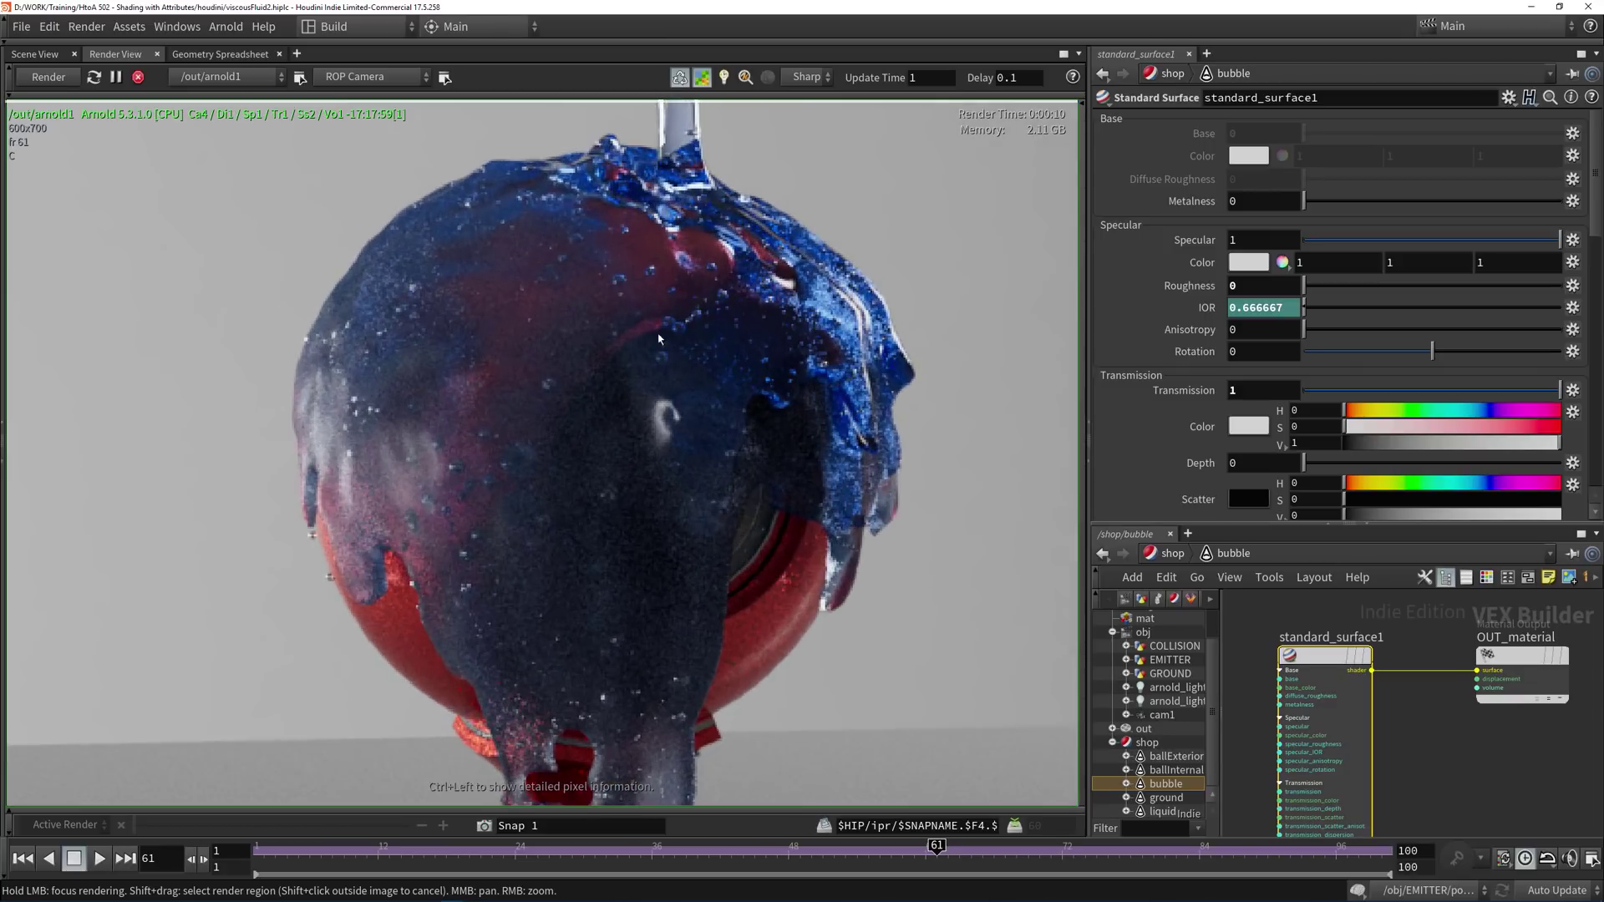
{"action": "scroll", "coordinate": [737, 320], "scroll_direction": "up", "scroll_amount": 3}
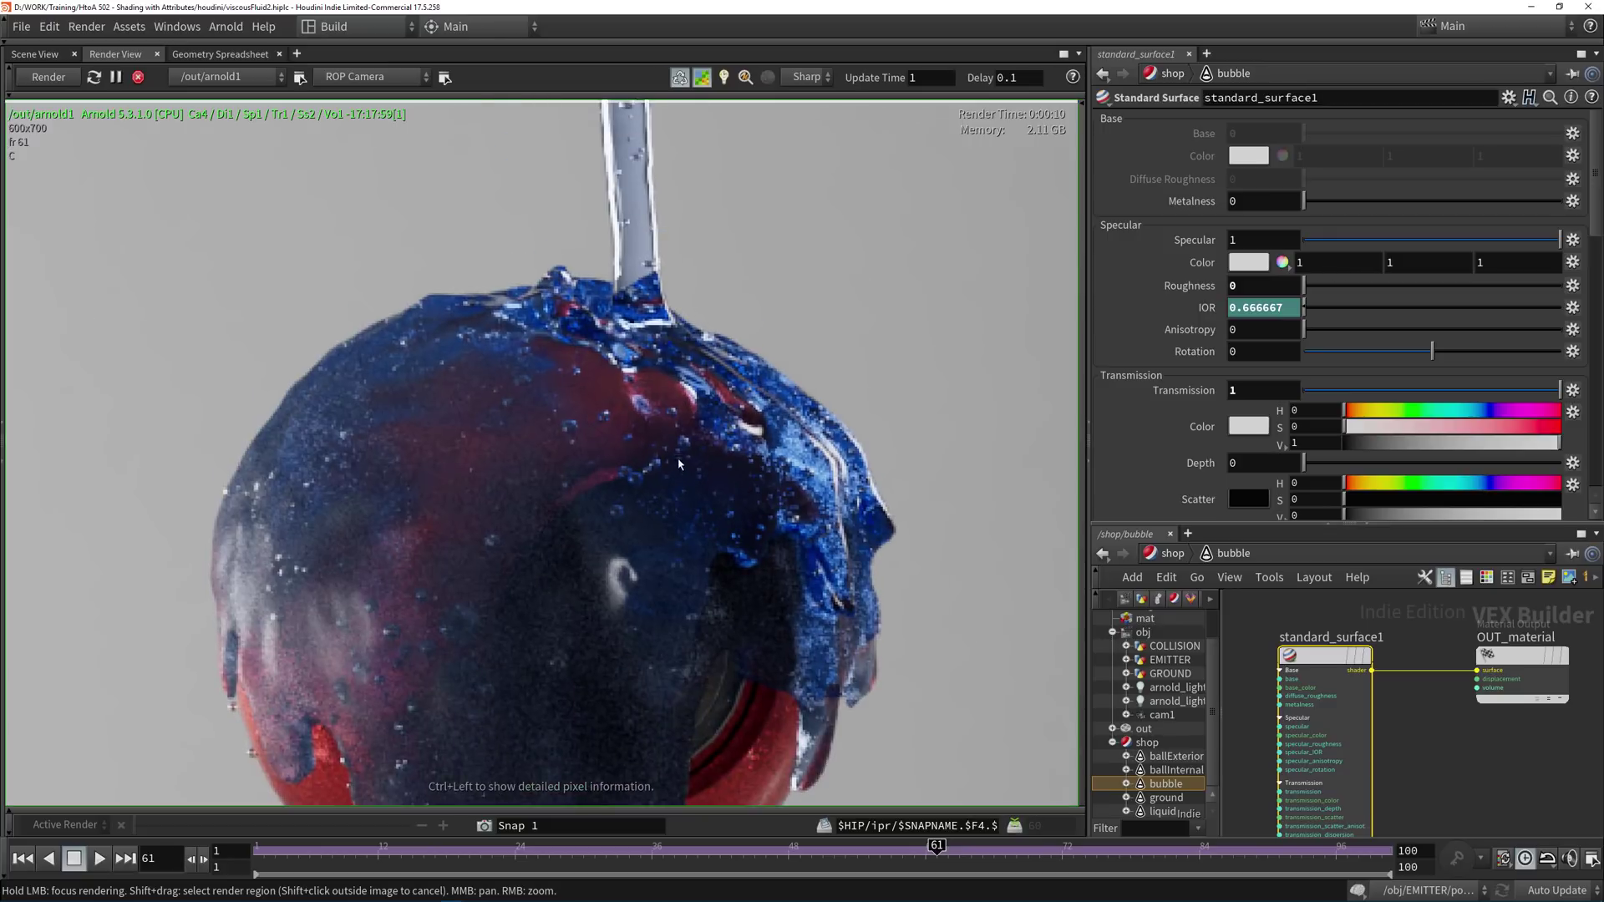
{"action": "scroll", "coordinate": [685, 468], "scroll_direction": "down", "scroll_amount": 5}
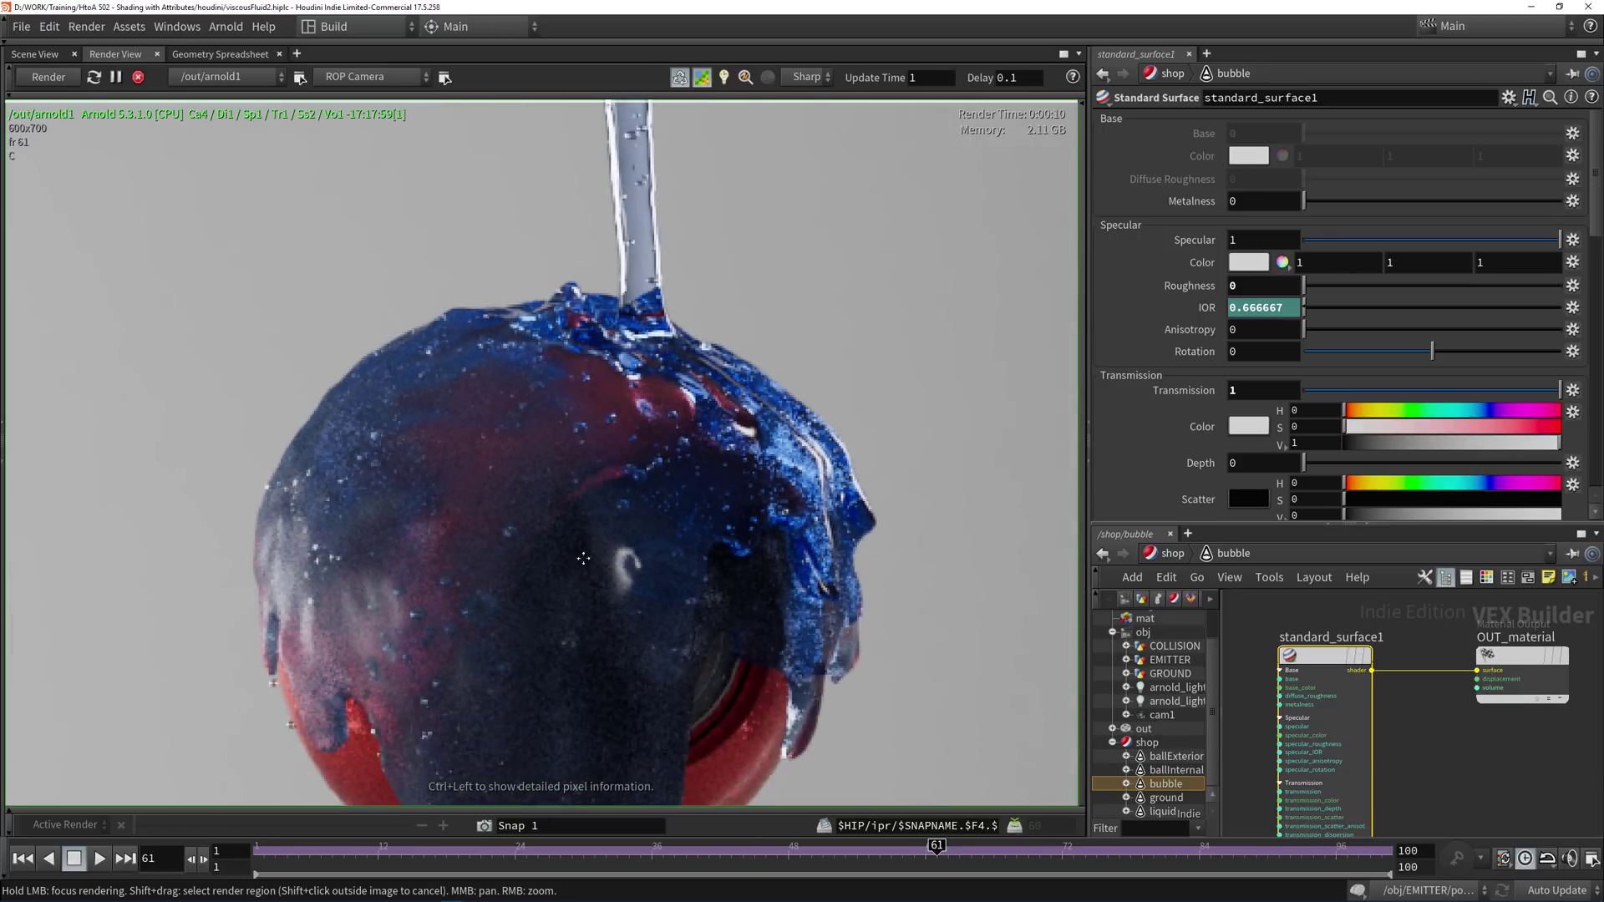
{"action": "scroll", "coordinate": [661, 386], "scroll_direction": "up", "scroll_amount": 2}
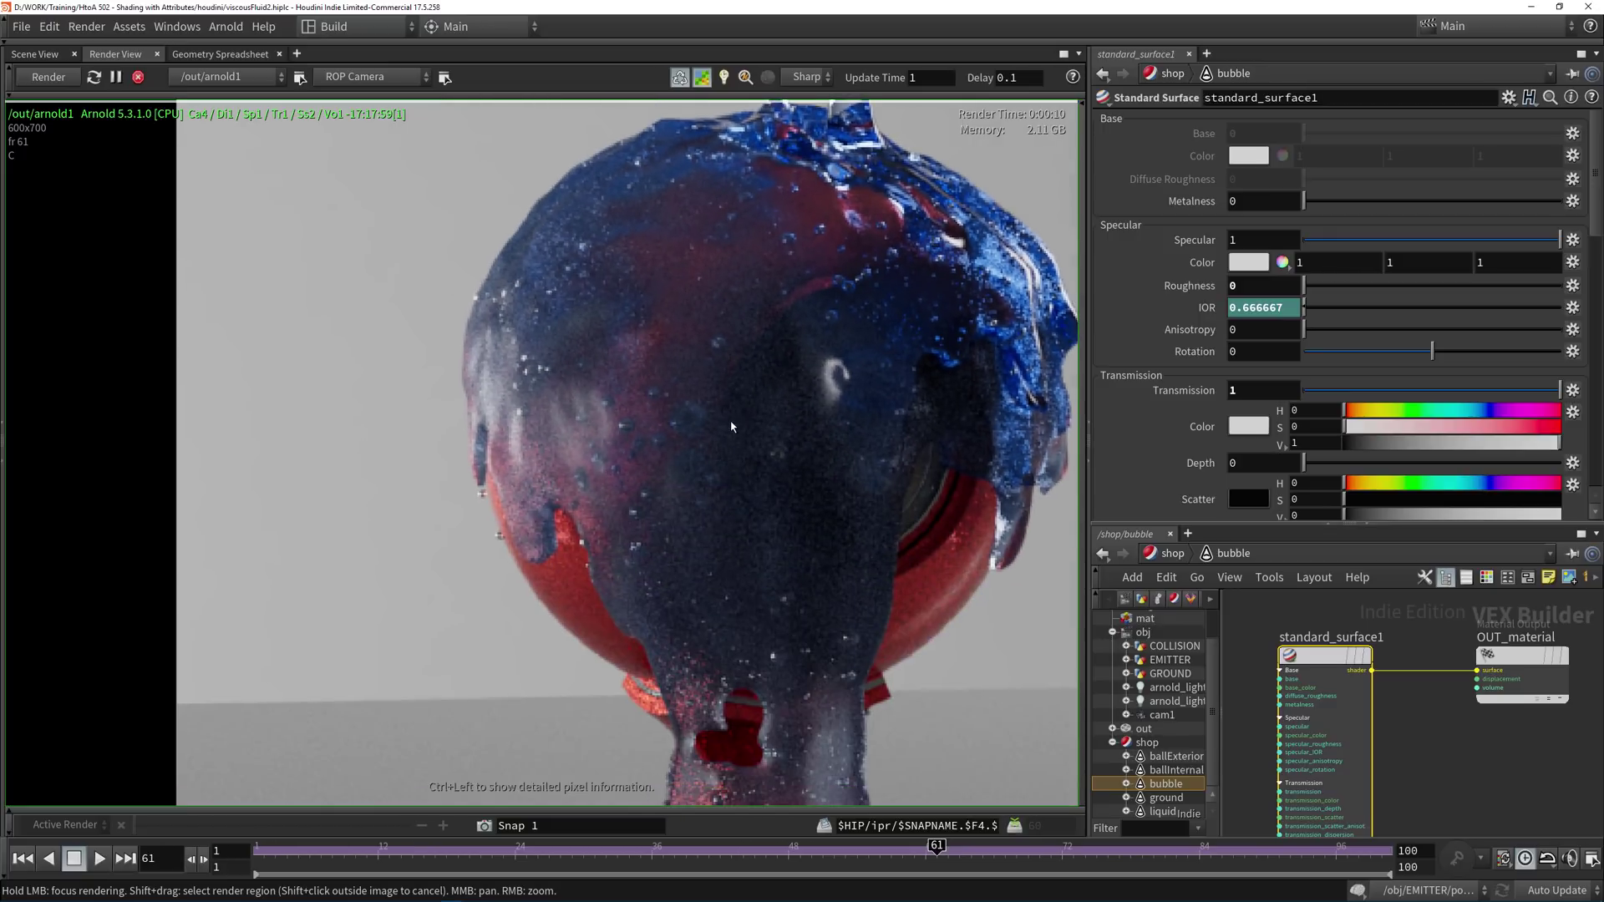
{"action": "scroll", "coordinate": [731, 426], "scroll_direction": "down", "scroll_amount": 3}
{"action": "scroll", "coordinate": [762, 373], "scroll_direction": "up", "scroll_amount": 1}
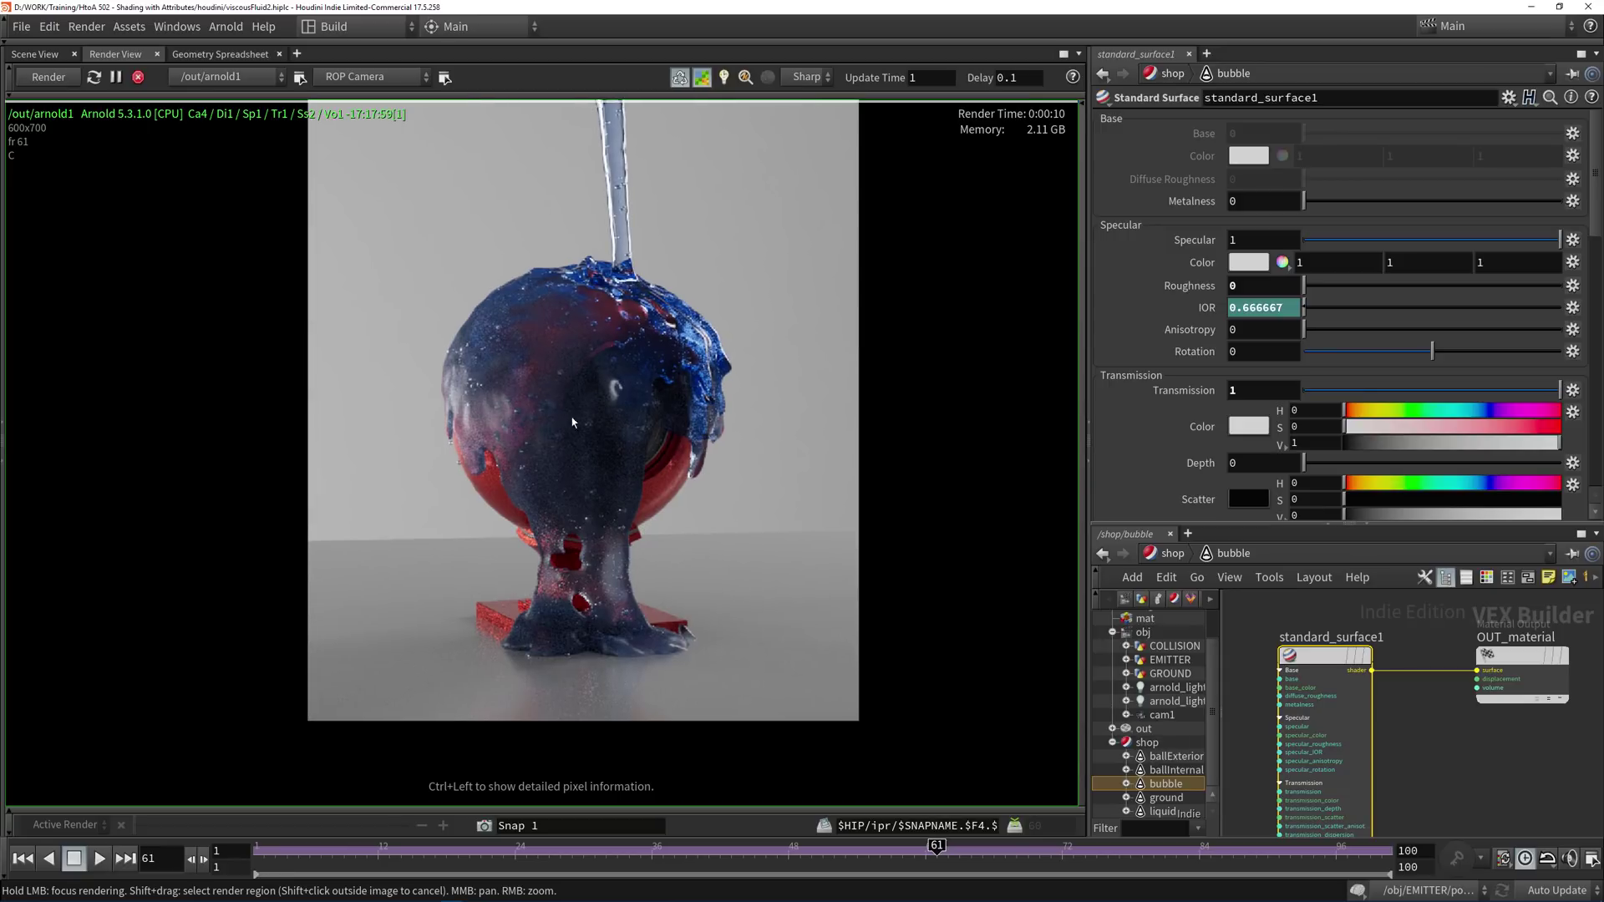
{"action": "middle_click_drag", "start_coordinate": [596, 310], "coordinate": [620, 404]}
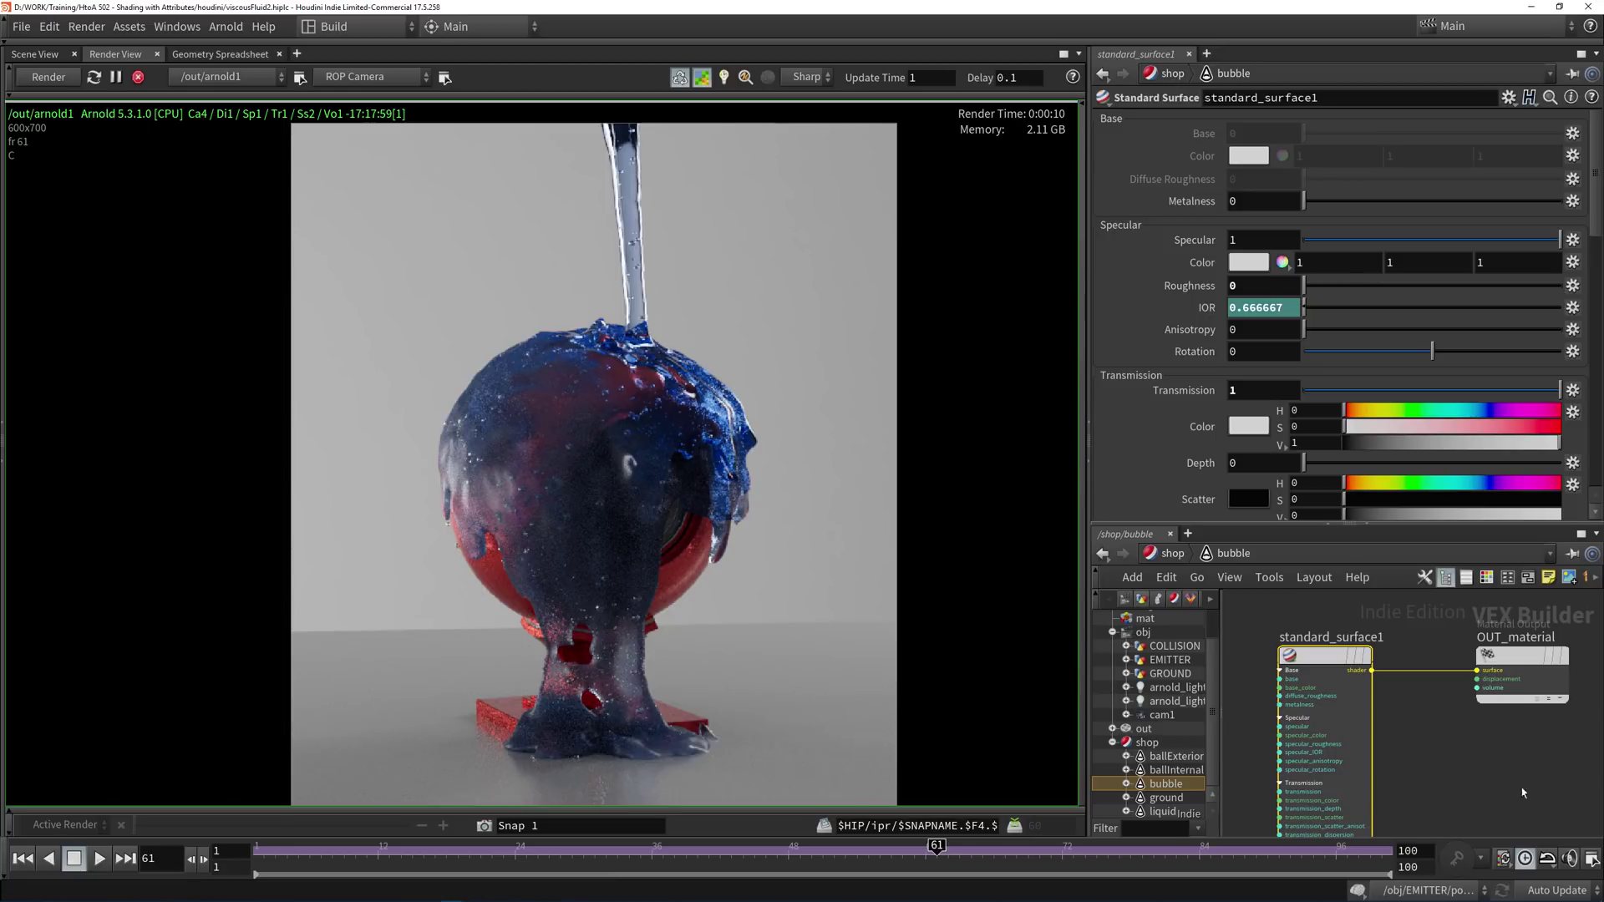
Return to the liquid material and set its transmission Color saturation to 0.198.
{"action": "left_click", "coordinate": [1493, 769]}
{"action": "scroll", "coordinate": [1405, 765], "scroll_direction": "down", "scroll_amount": 2}
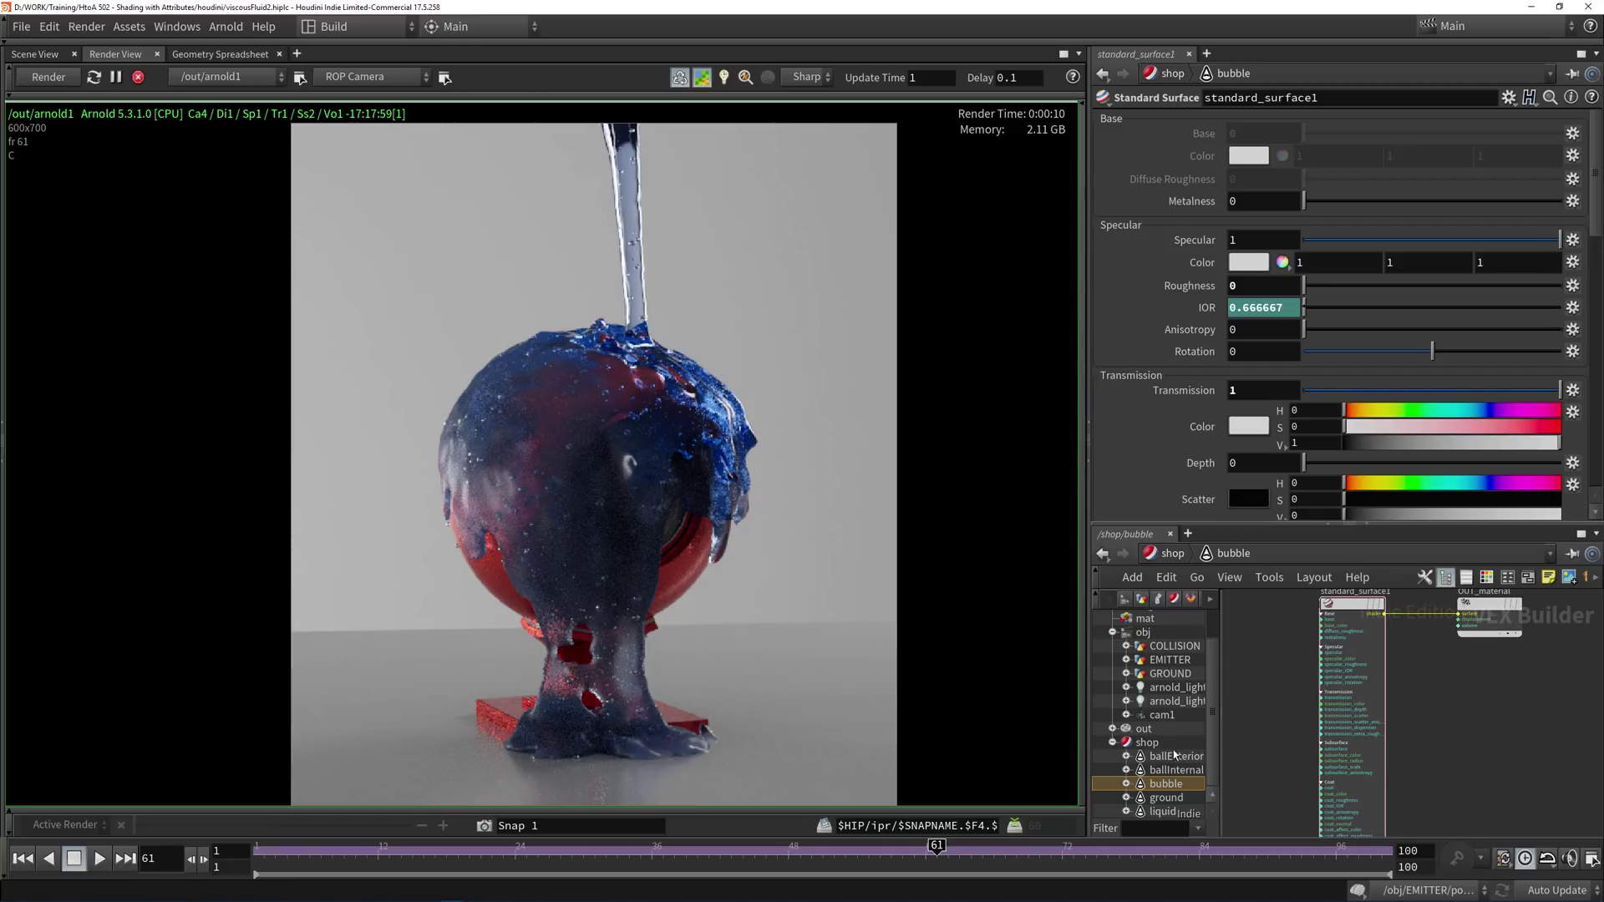
{"action": "double_click", "coordinate": [1175, 809]}
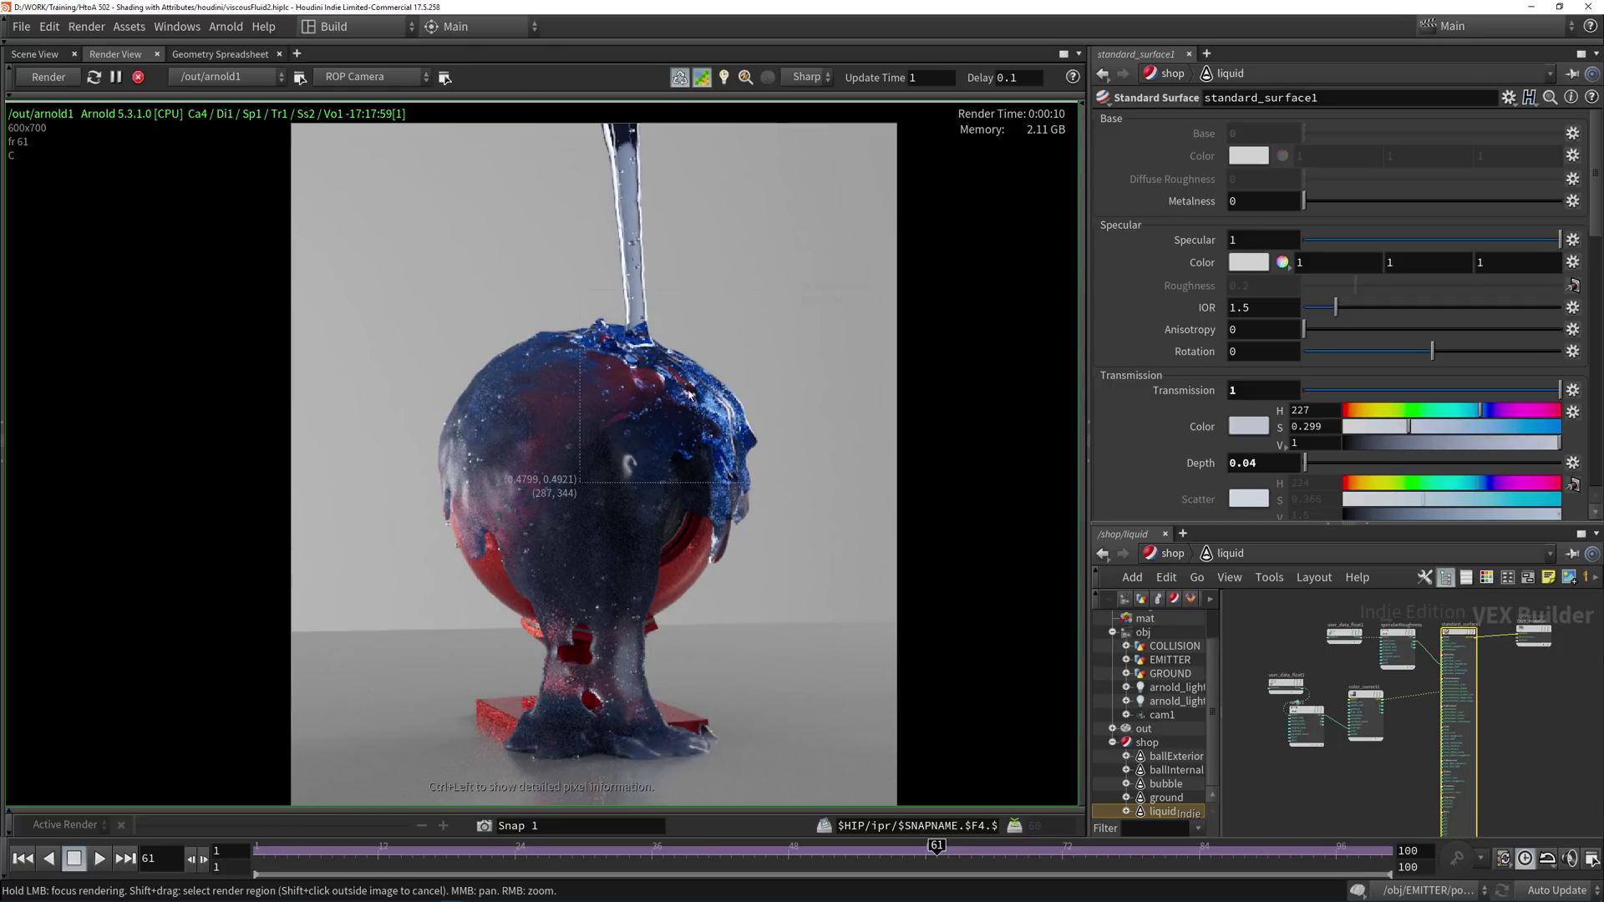
{"action": "left_click_drag", "start_coordinate": [1410, 429], "coordinate": [1386, 427]}
Set the liquid shader's transmission Depth to 0.02.
{"action": "middle_click", "coordinate": [1275, 462]}
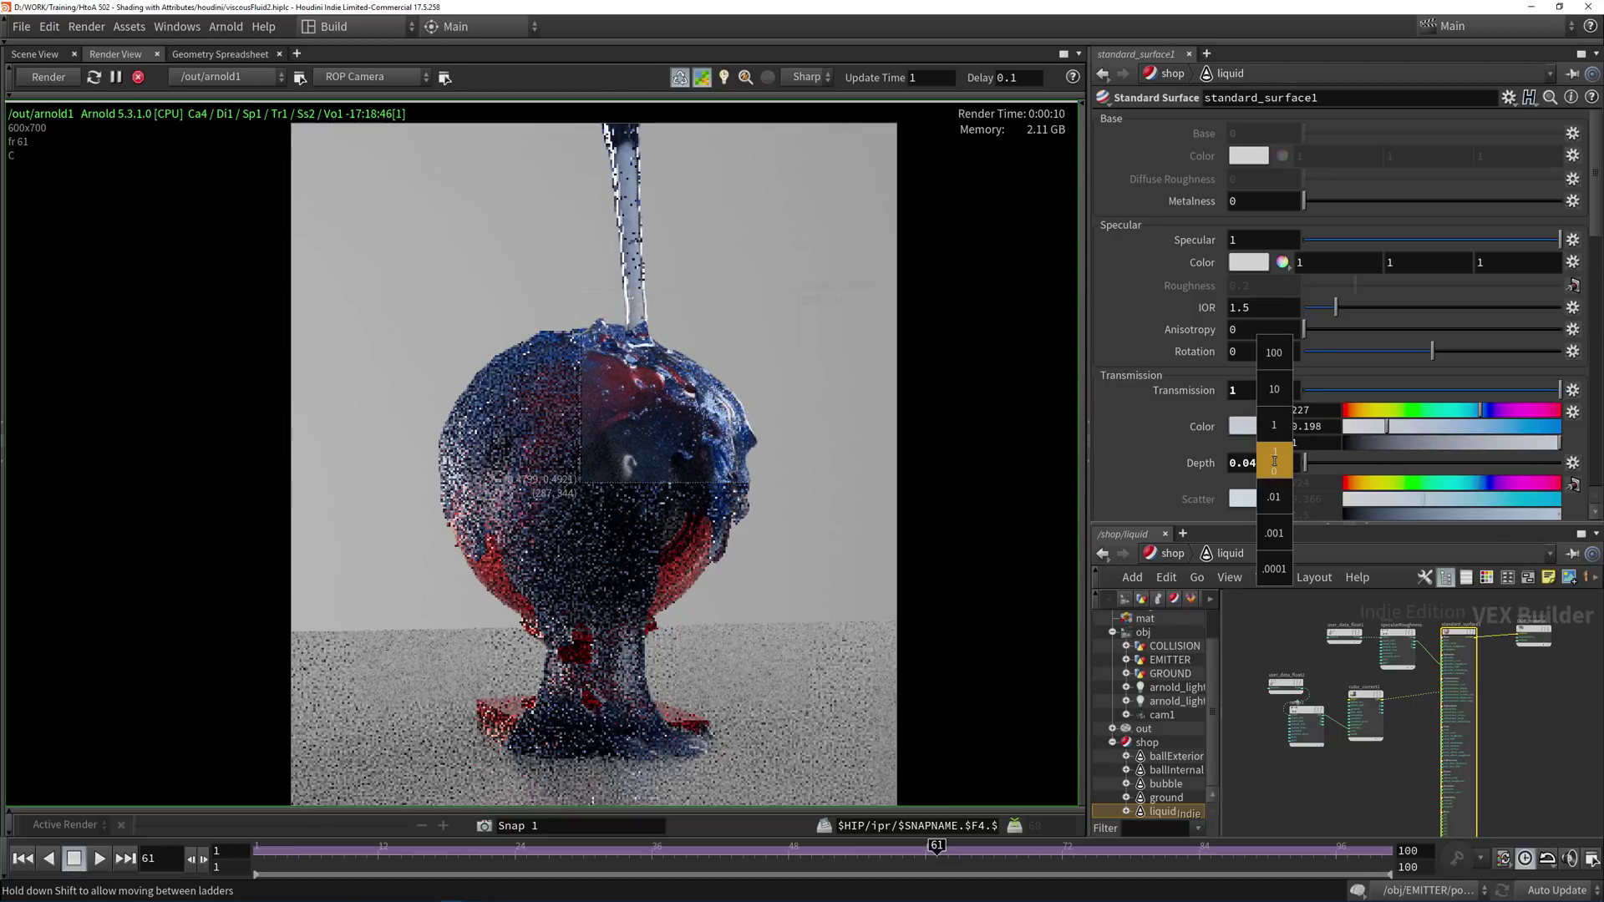
{"action": "middle_click_drag", "start_coordinate": [1274, 462], "coordinate": [1201, 534]}
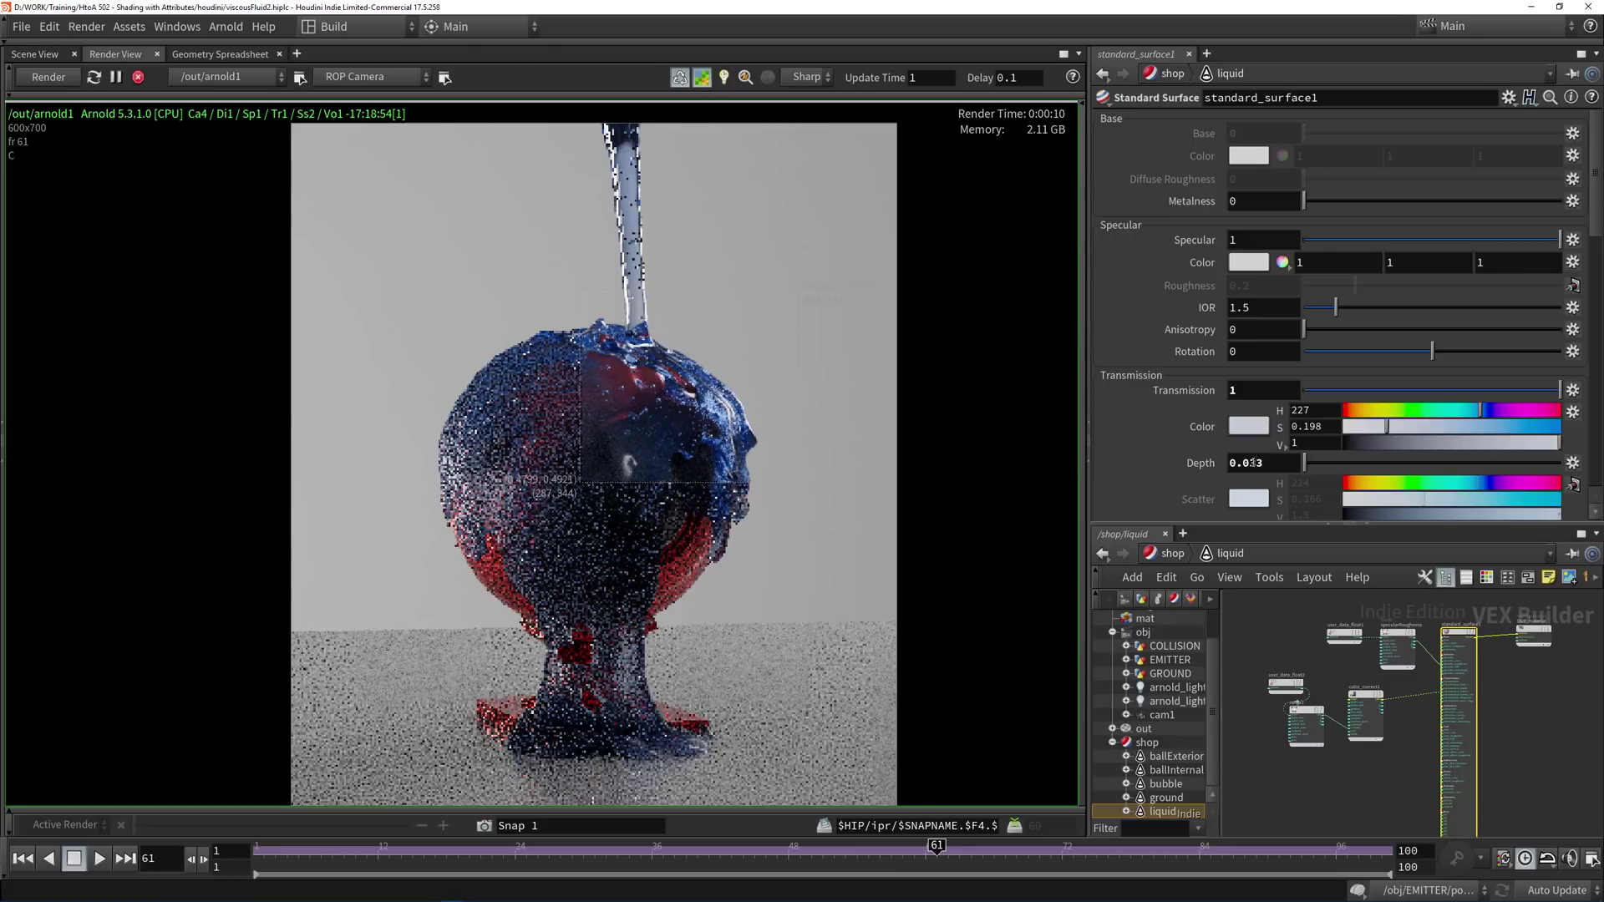
{"action": "left_click_drag", "start_coordinate": [1255, 463], "coordinate": [1274, 464]}
{"action": "type", "text": "2"}
{"action": "key", "text": "Return"}
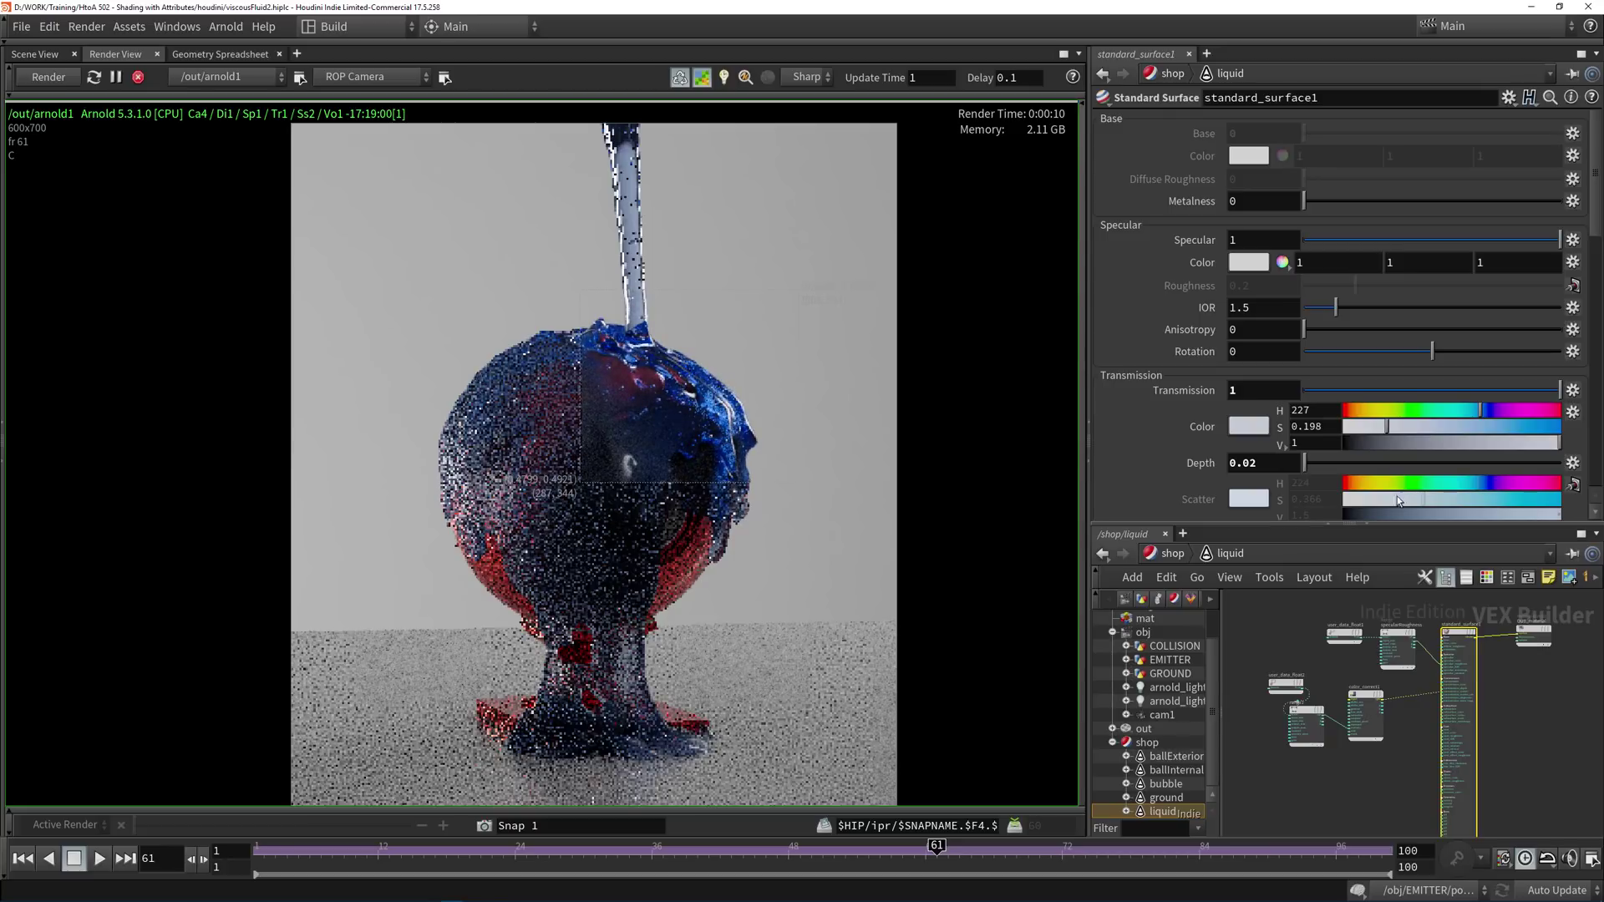
Render only a region over the stream and ball, and set the liquid's transmission Color to saturation 0.177 and hue 209.
{"action": "left_click_drag", "start_coordinate": [585, 171], "coordinate": [782, 476], "text": "shift"}
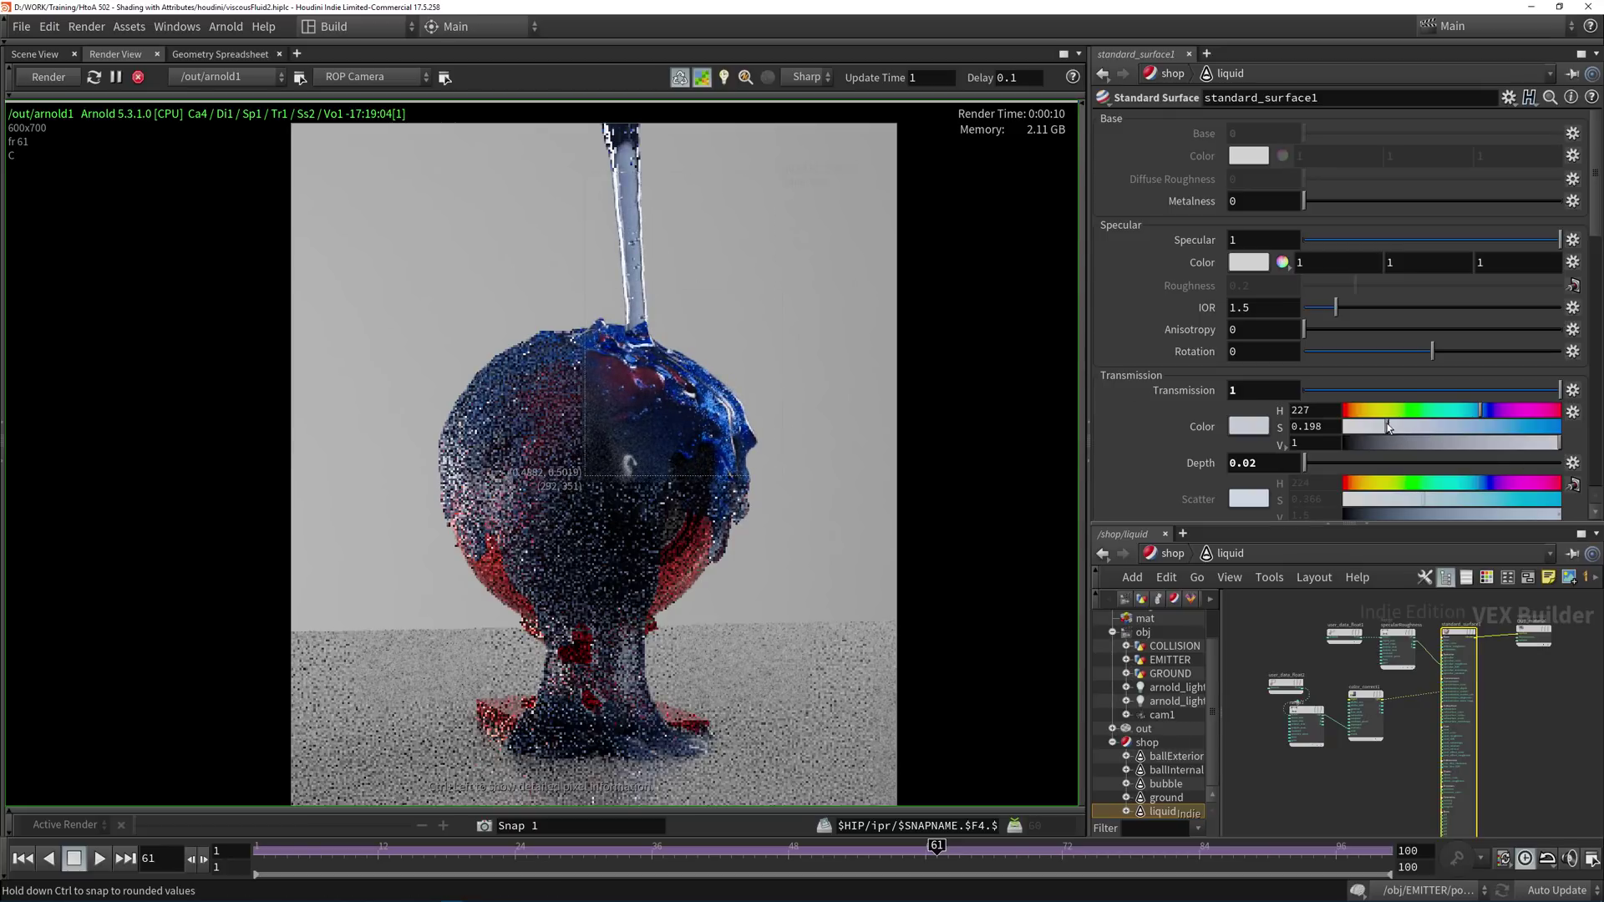
{"action": "left_click_drag", "start_coordinate": [1500, 428], "coordinate": [1383, 428]}
{"action": "left_click_drag", "start_coordinate": [1485, 413], "coordinate": [1469, 413]}
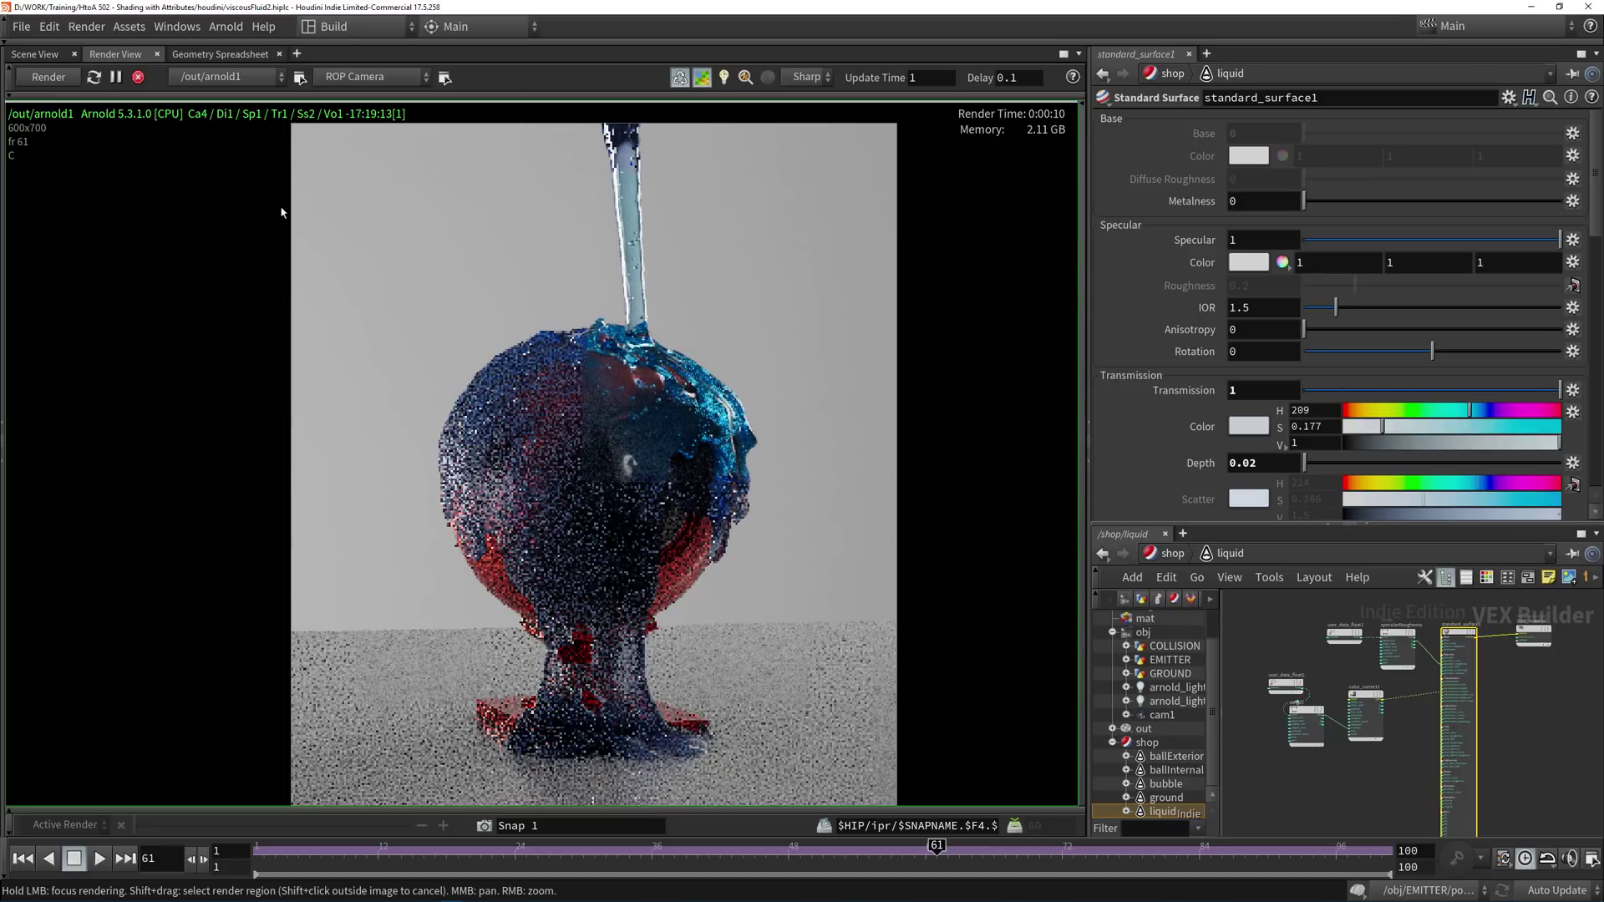
Switch color_correct1's Input color to HSV and darken it to a value of 0.151.
{"action": "scroll", "coordinate": [1380, 693], "scroll_direction": "up", "scroll_amount": 5}
{"action": "left_click", "coordinate": [1364, 700]}
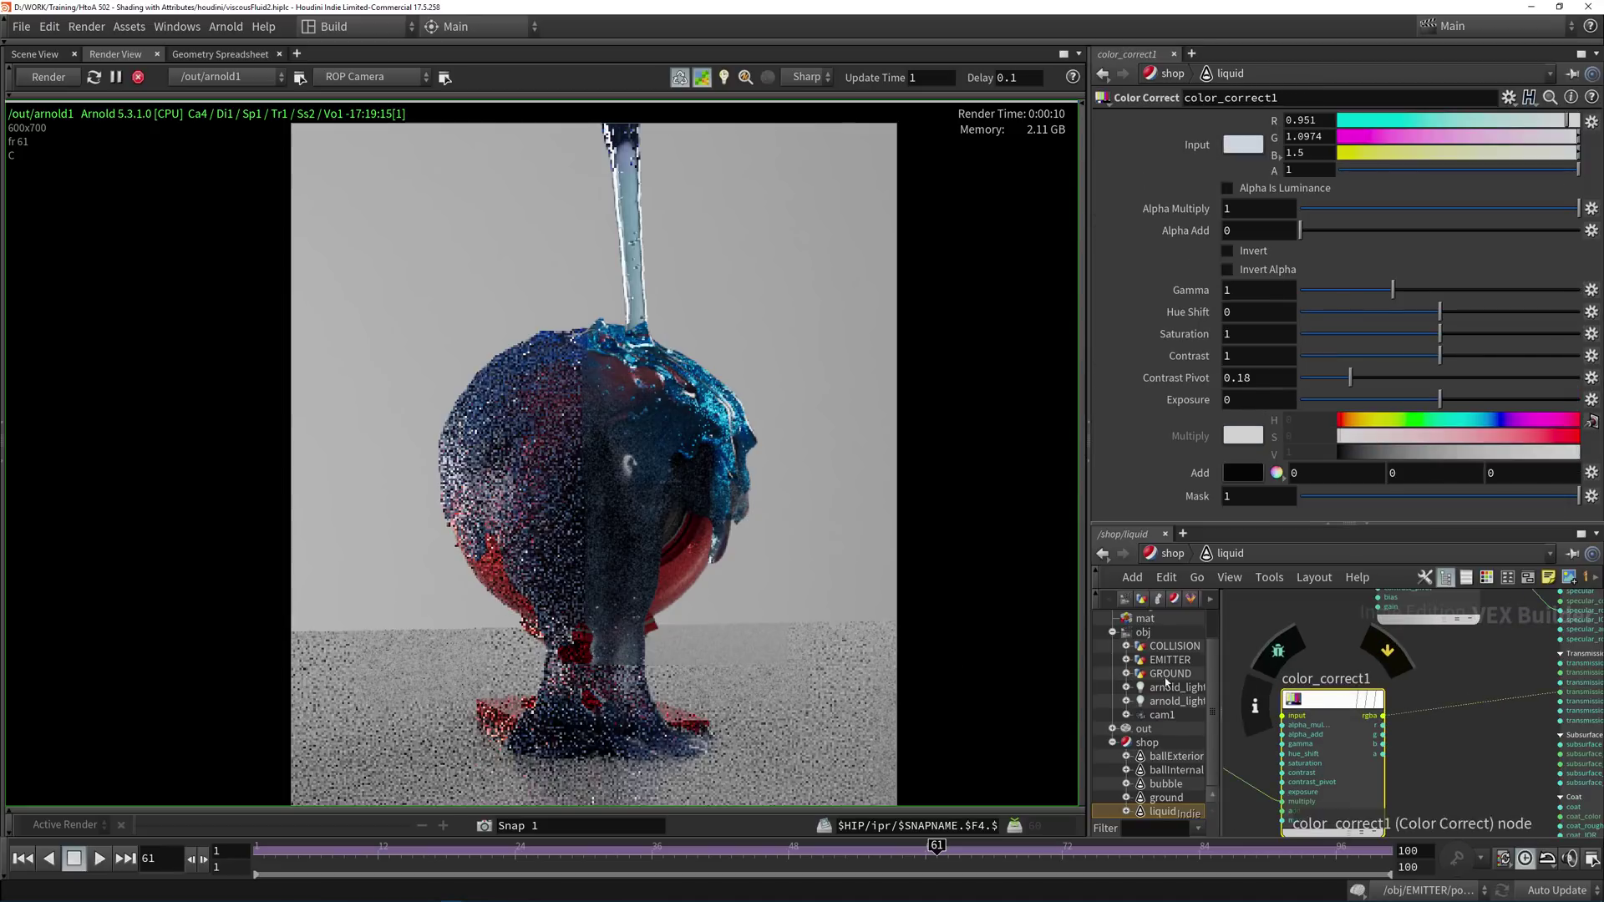
{"action": "left_click", "coordinate": [1275, 155]}
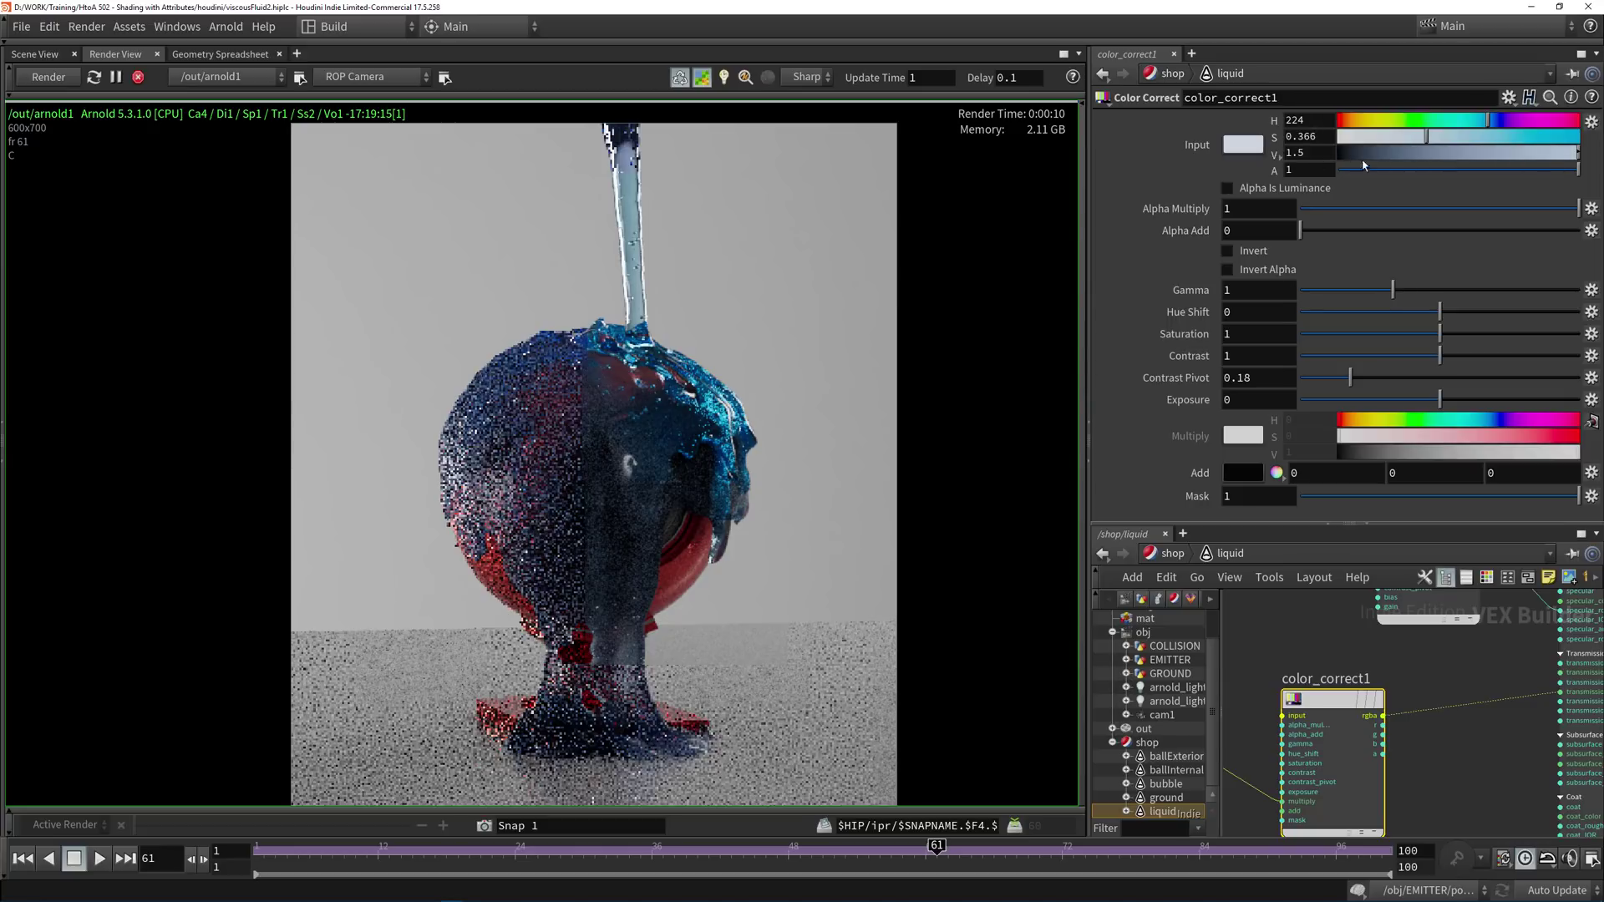
{"action": "left_click_drag", "start_coordinate": [1449, 154], "coordinate": [1377, 152]}
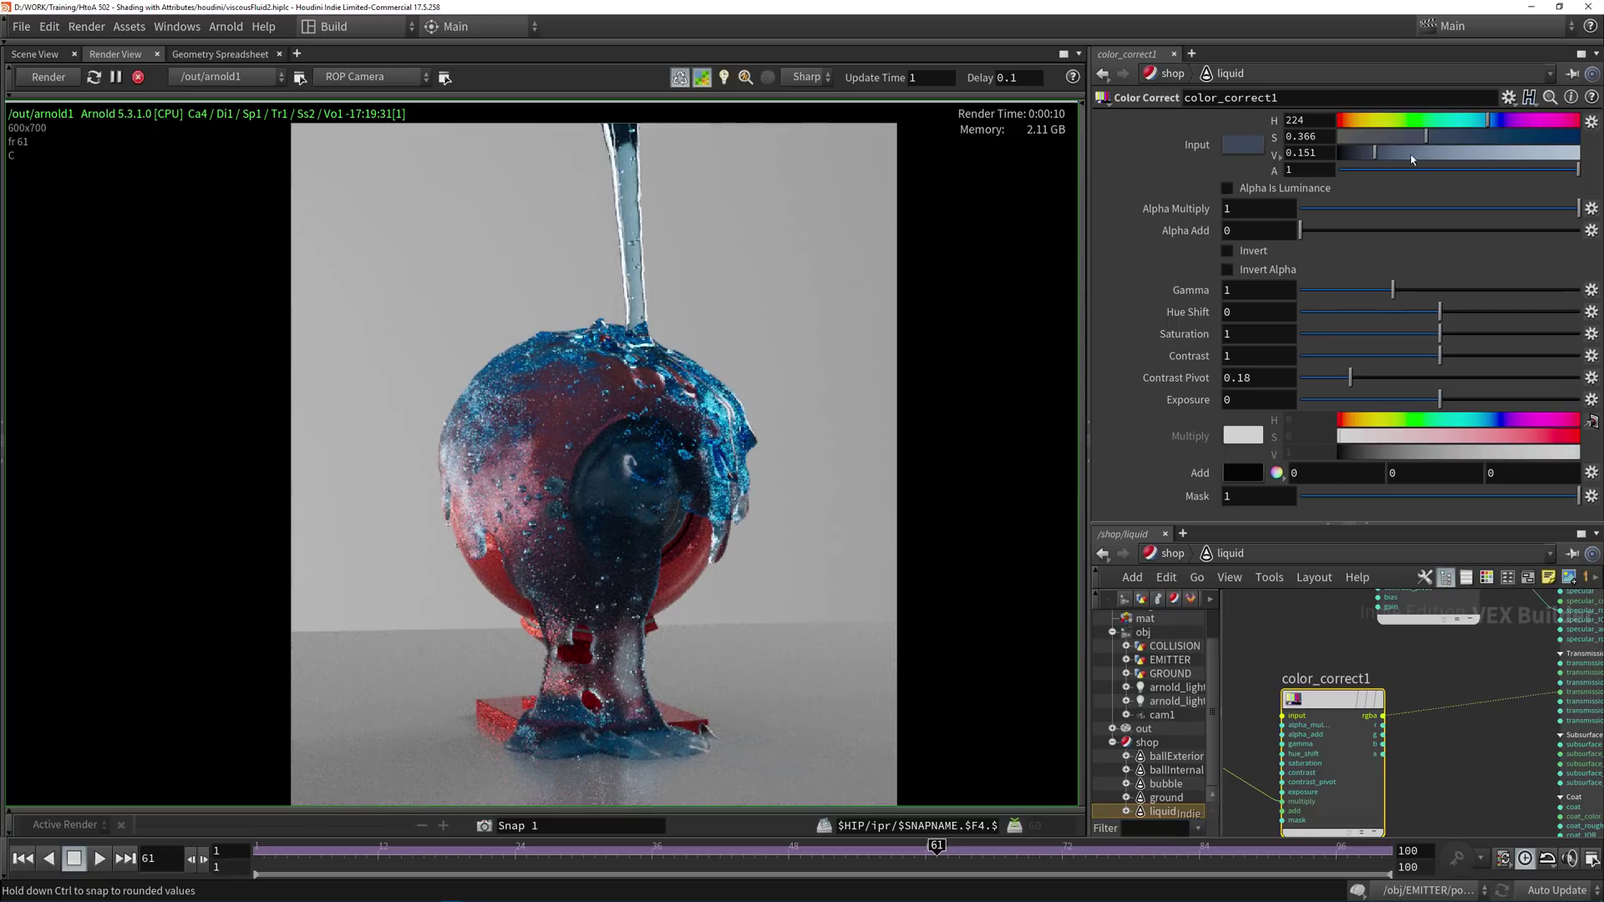
Hide the network editor's tree view and move the user_data_float2 node clear to the left of range1.
{"action": "middle_click_drag", "start_coordinate": [1228, 693], "coordinate": [1444, 708]}
{"action": "middle_click_drag", "start_coordinate": [1300, 697], "coordinate": [1295, 625]}
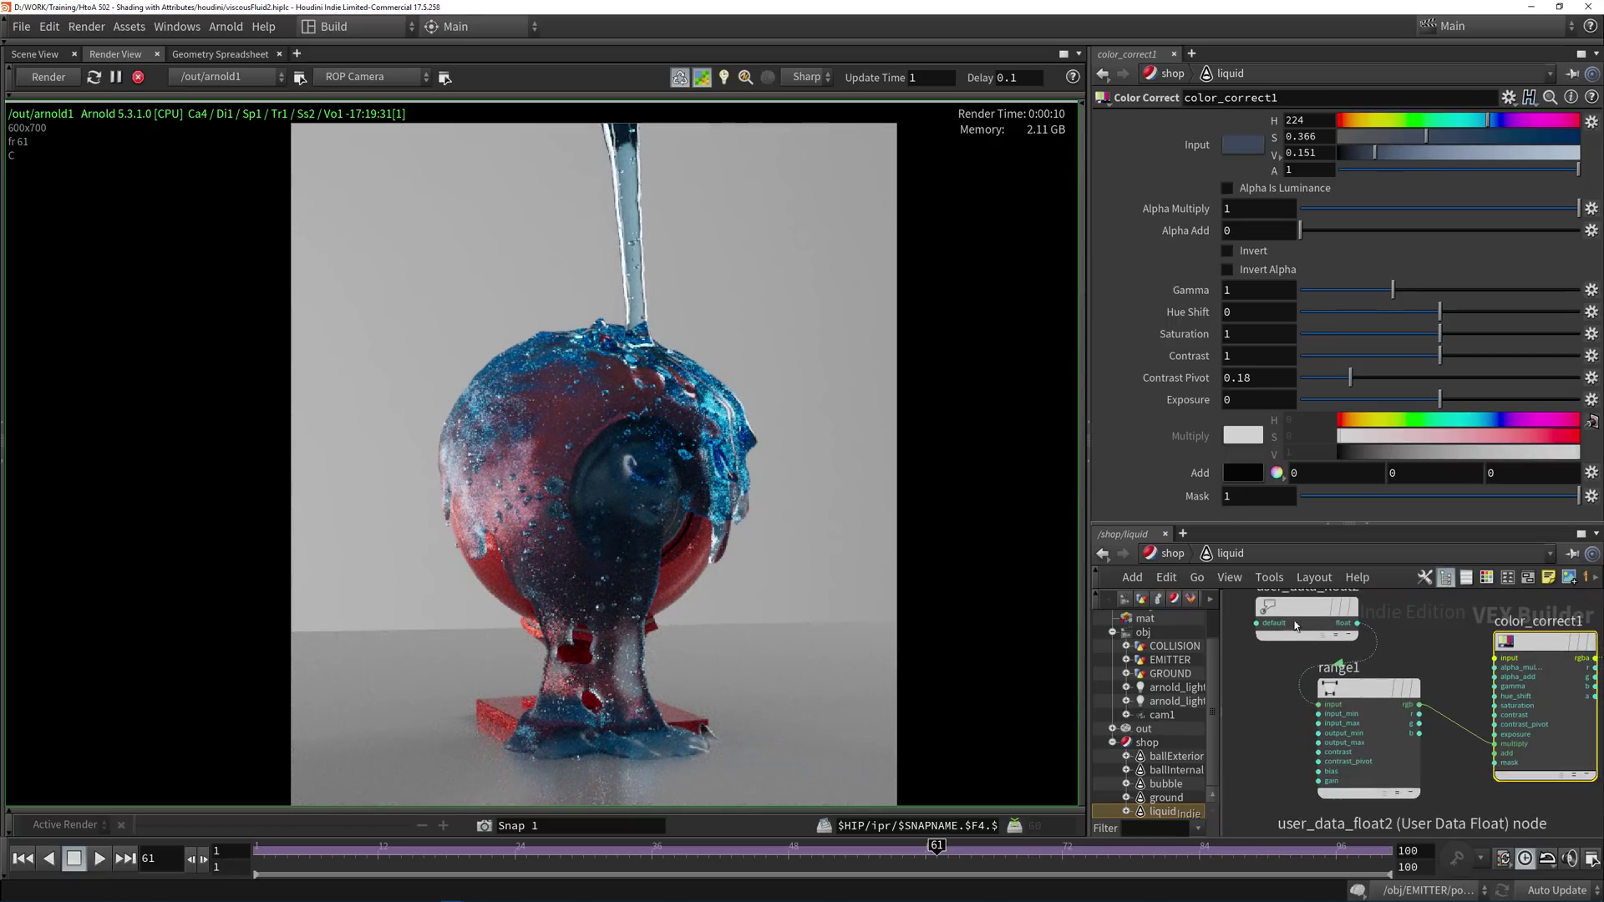
{"action": "scroll", "coordinate": [1325, 635], "scroll_direction": "down", "scroll_amount": 3}
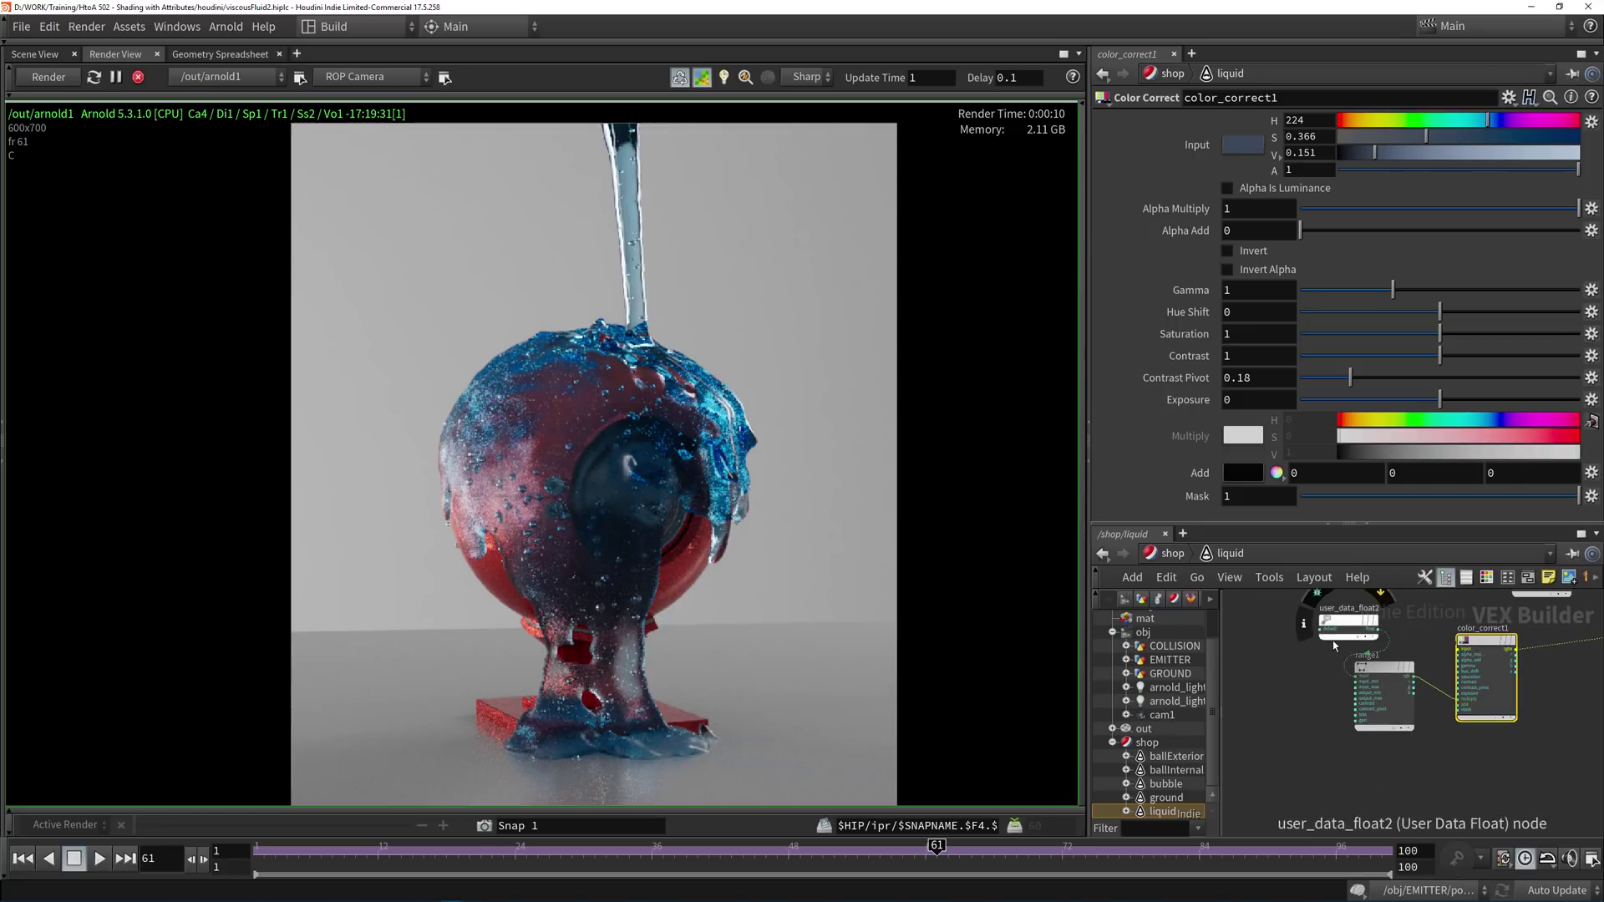
{"action": "key", "text": "shift+w"}
{"action": "left_click_drag", "start_coordinate": [1285, 623], "coordinate": [1185, 670]}
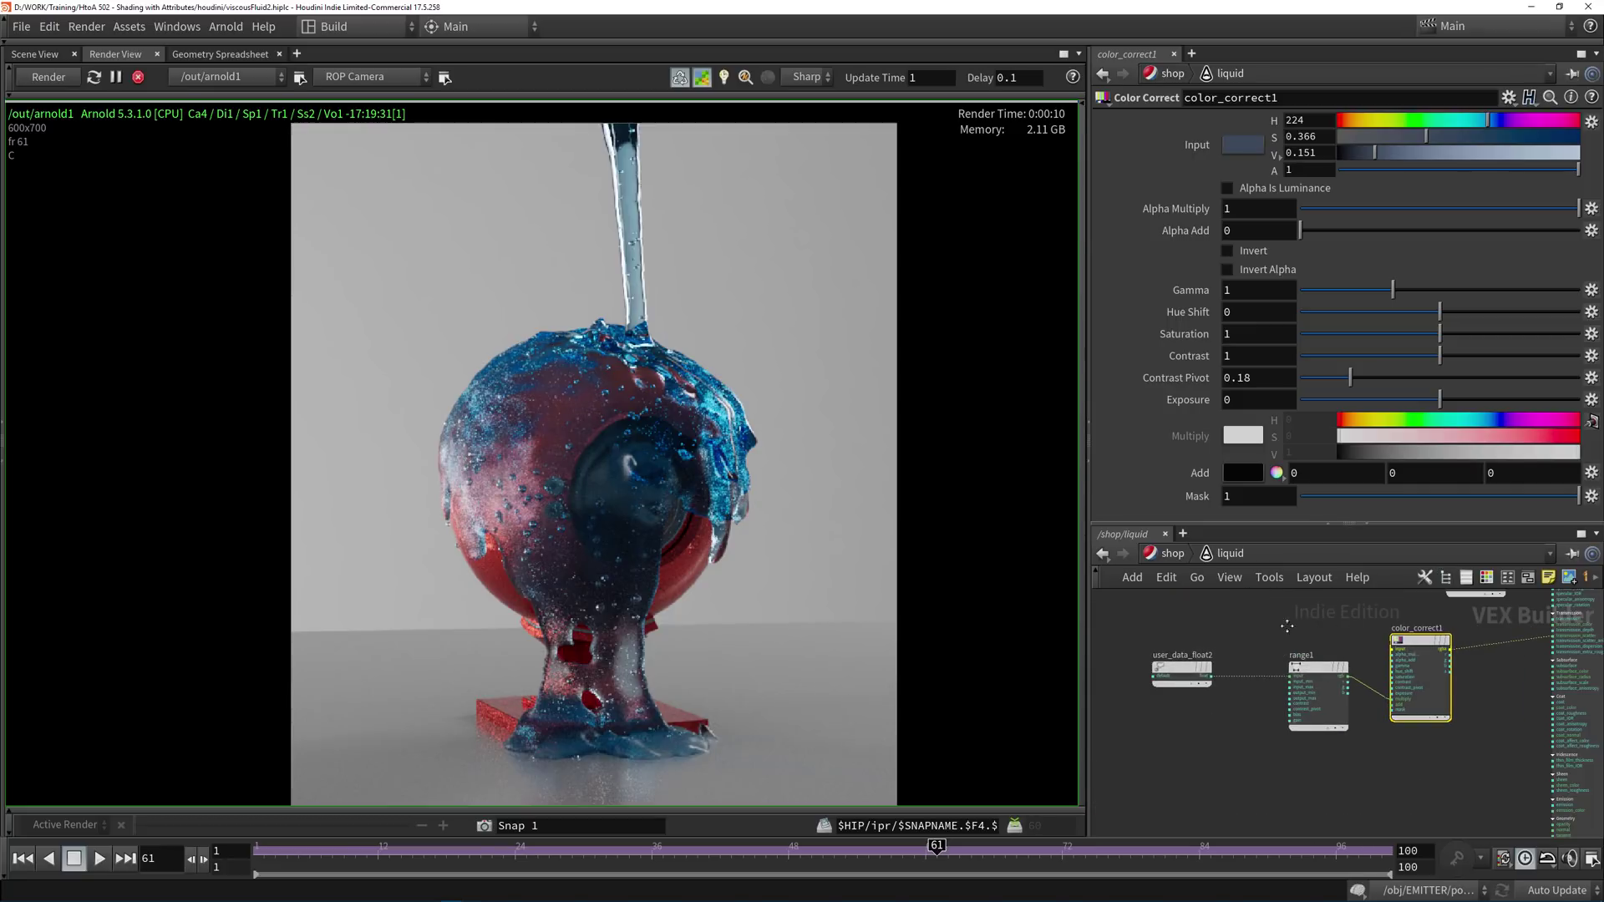
{"action": "middle_click_drag", "start_coordinate": [1287, 625], "coordinate": [1221, 631]}
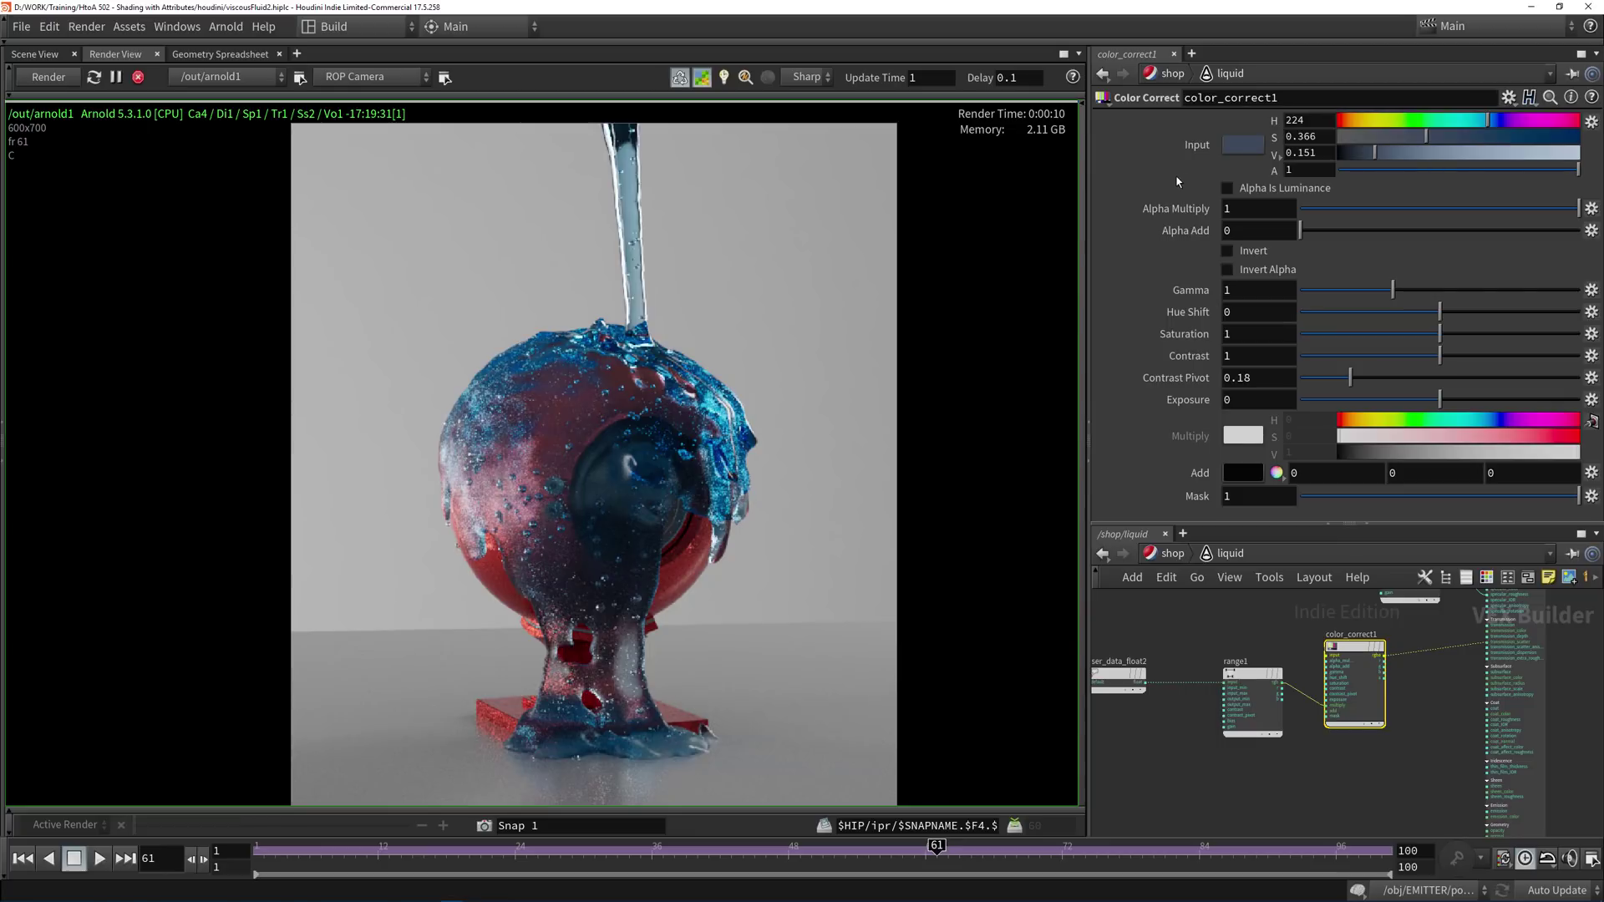
Set color_correct1's Input color to hue 141 and value 0.46.
{"action": "left_click", "coordinate": [1434, 123]}
{"action": "left_click_drag", "start_coordinate": [1384, 153], "coordinate": [1449, 163]}
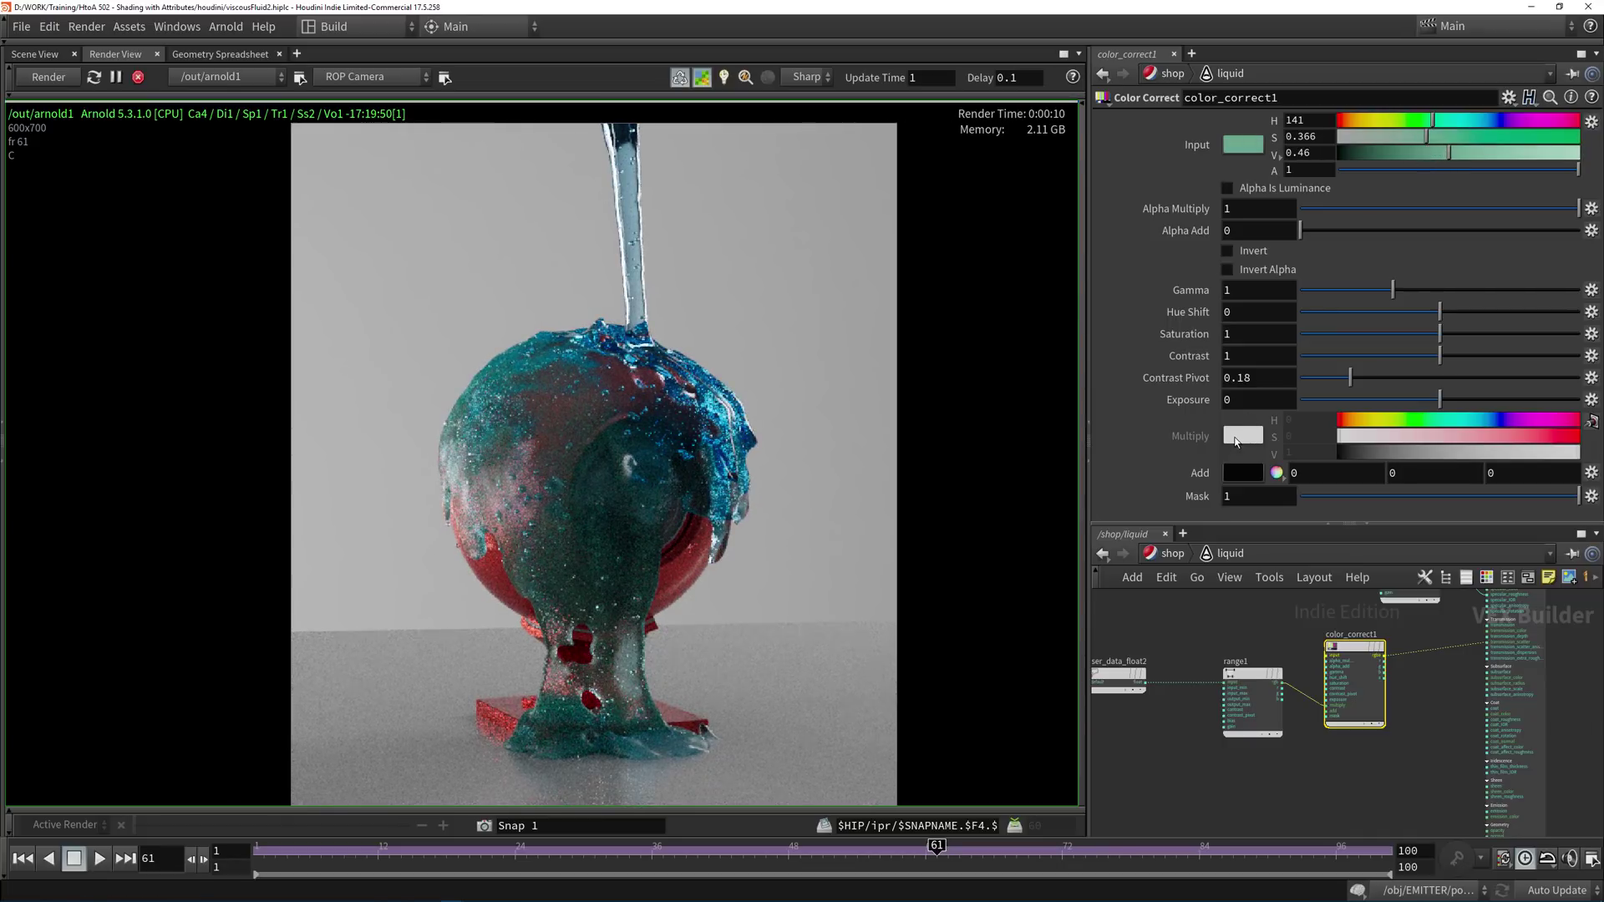
{"action": "left_click", "coordinate": [1166, 625]}
{"action": "middle_click_drag", "start_coordinate": [1430, 688], "coordinate": [1324, 792]}
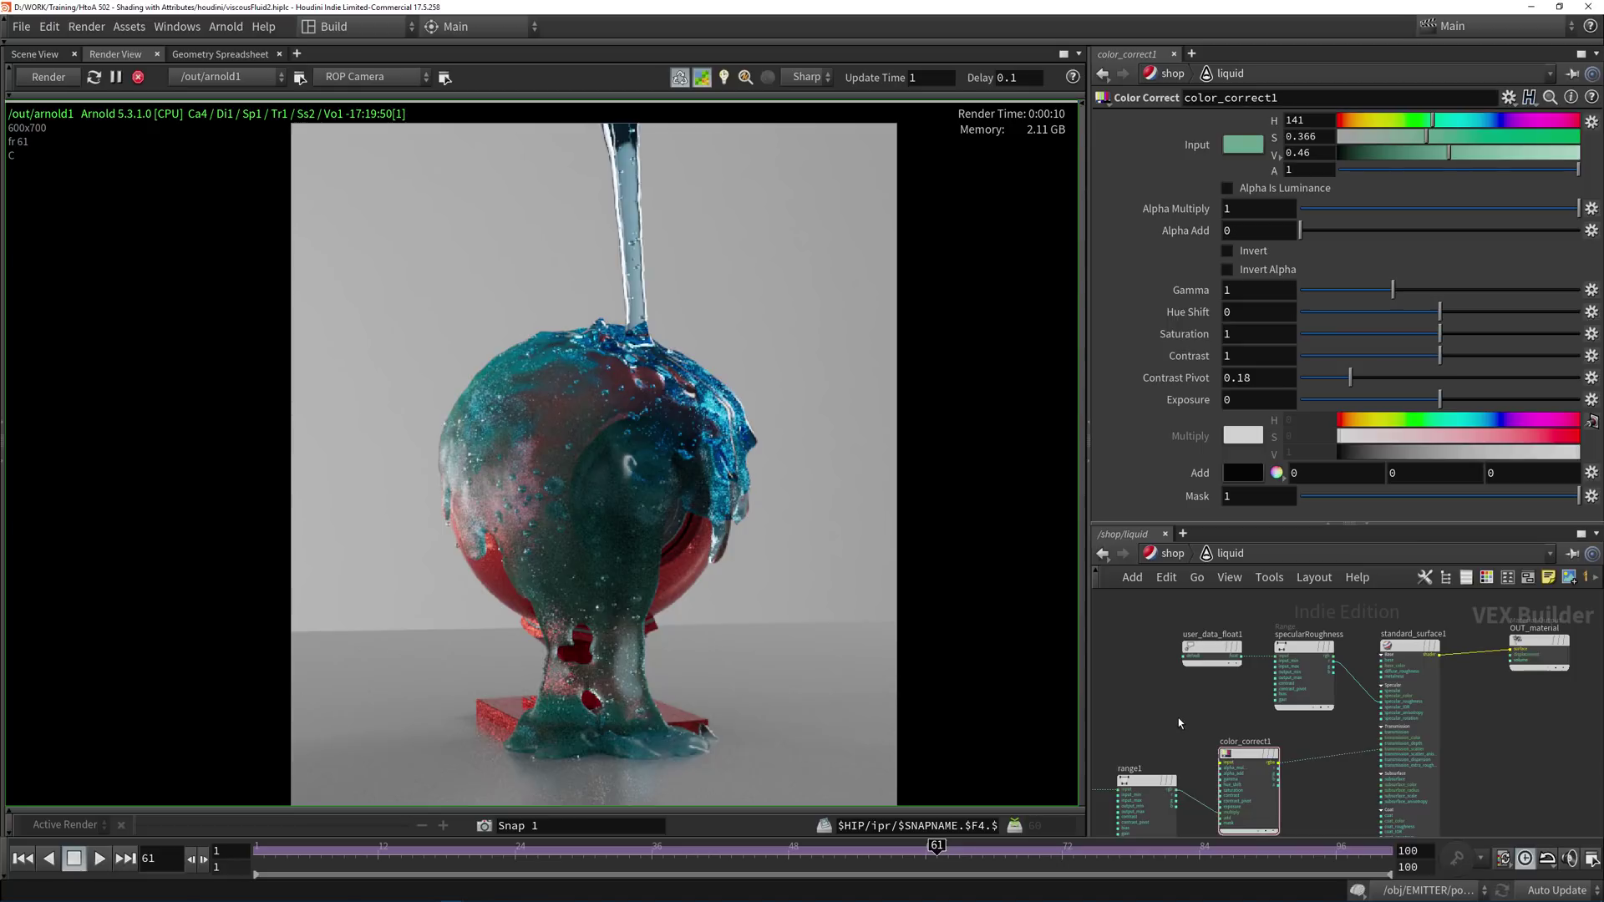
Leave the liquid network, show the tree view again and enable Arnold depth of field on cam1.
{"action": "key", "text": "u"}
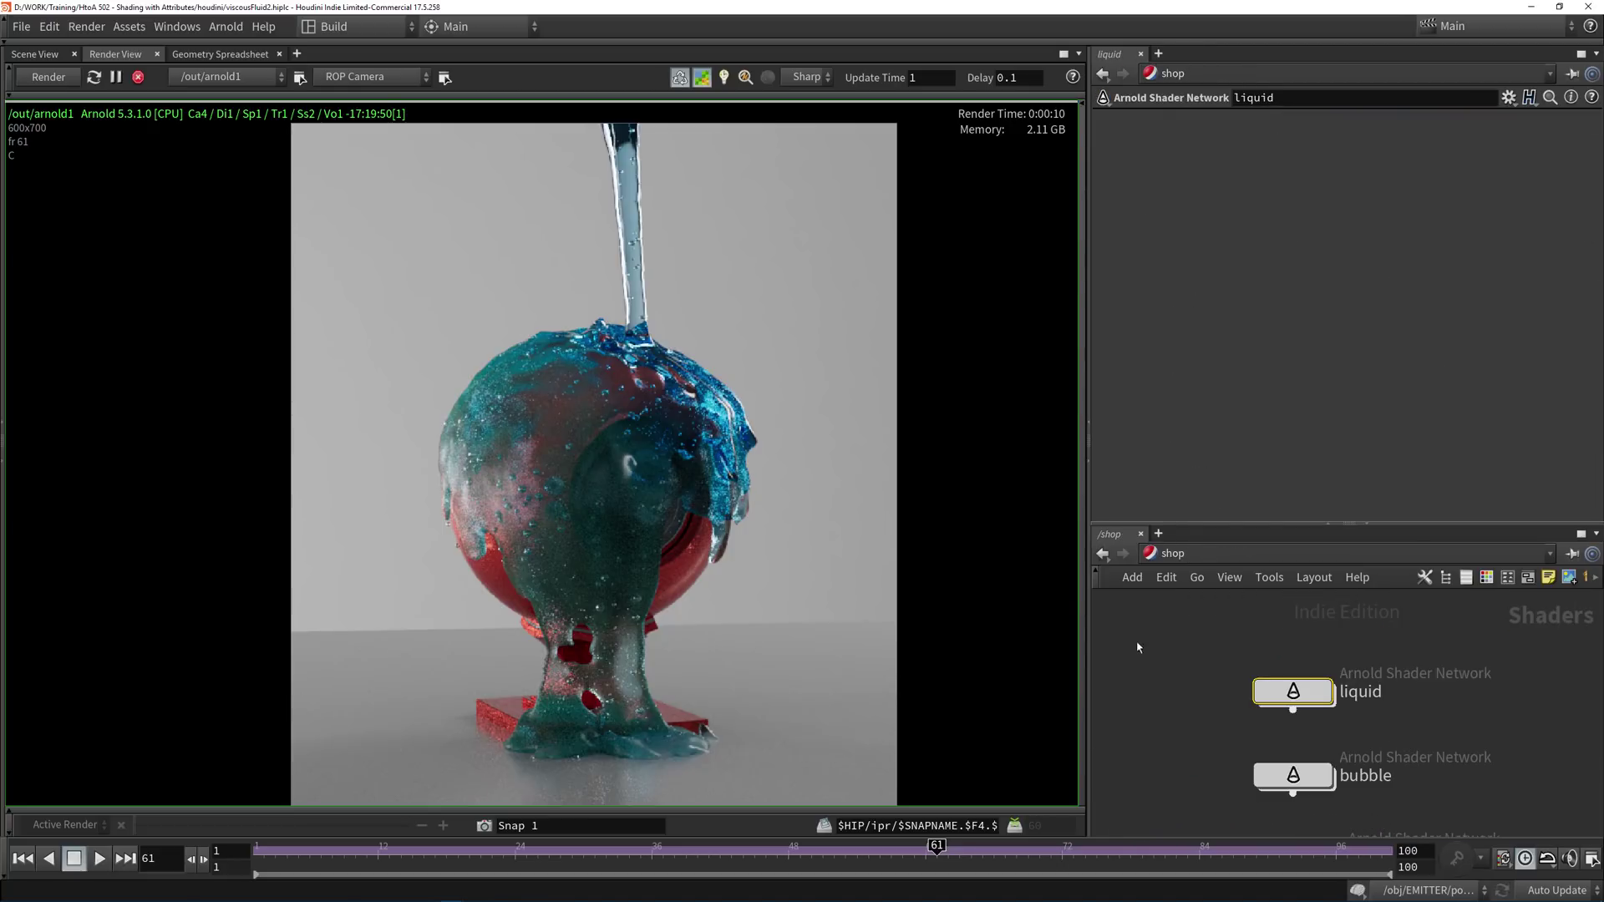
{"action": "left_click", "coordinate": [1157, 687]}
{"action": "key", "text": "shift+w"}
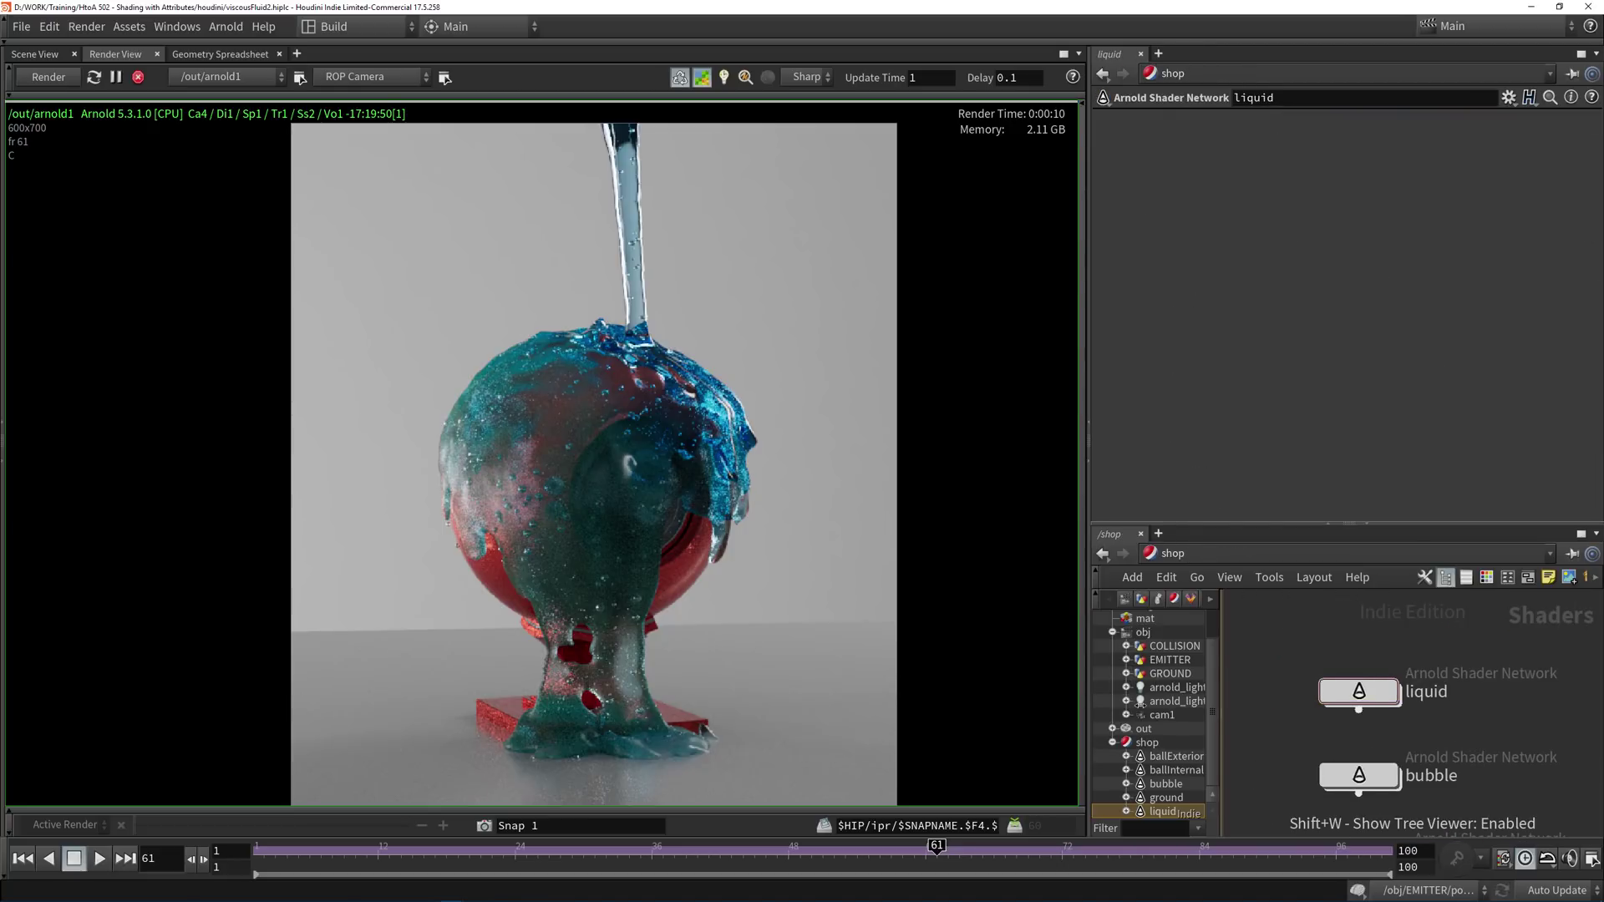
{"action": "left_click", "coordinate": [1111, 742]}
{"action": "left_click", "coordinate": [1161, 755]}
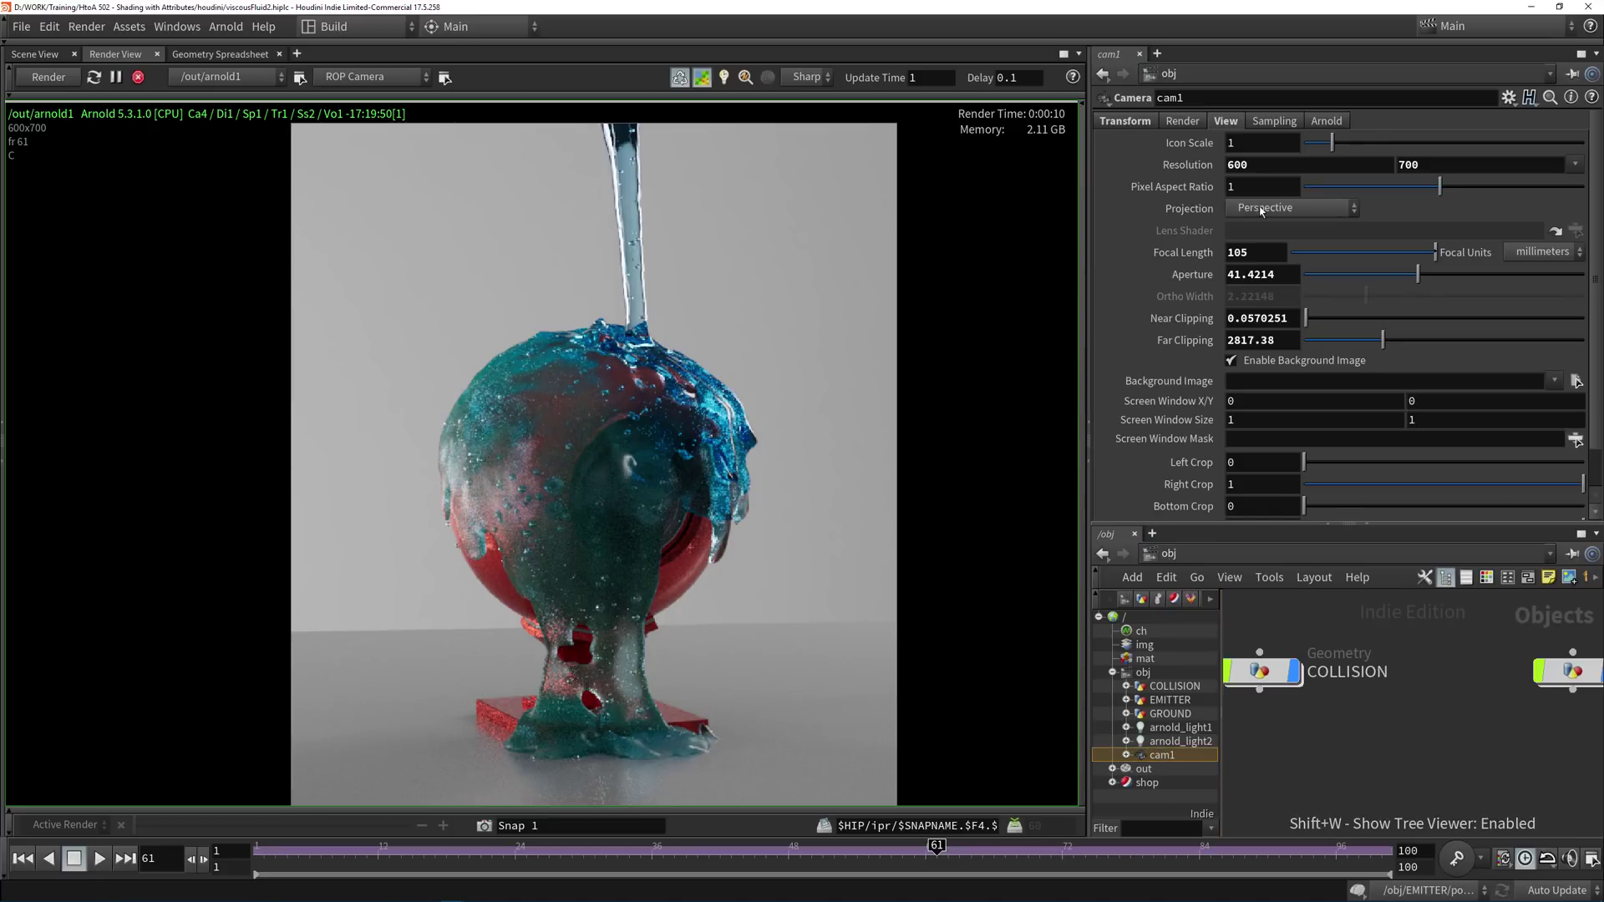
{"action": "left_click", "coordinate": [1329, 119]}
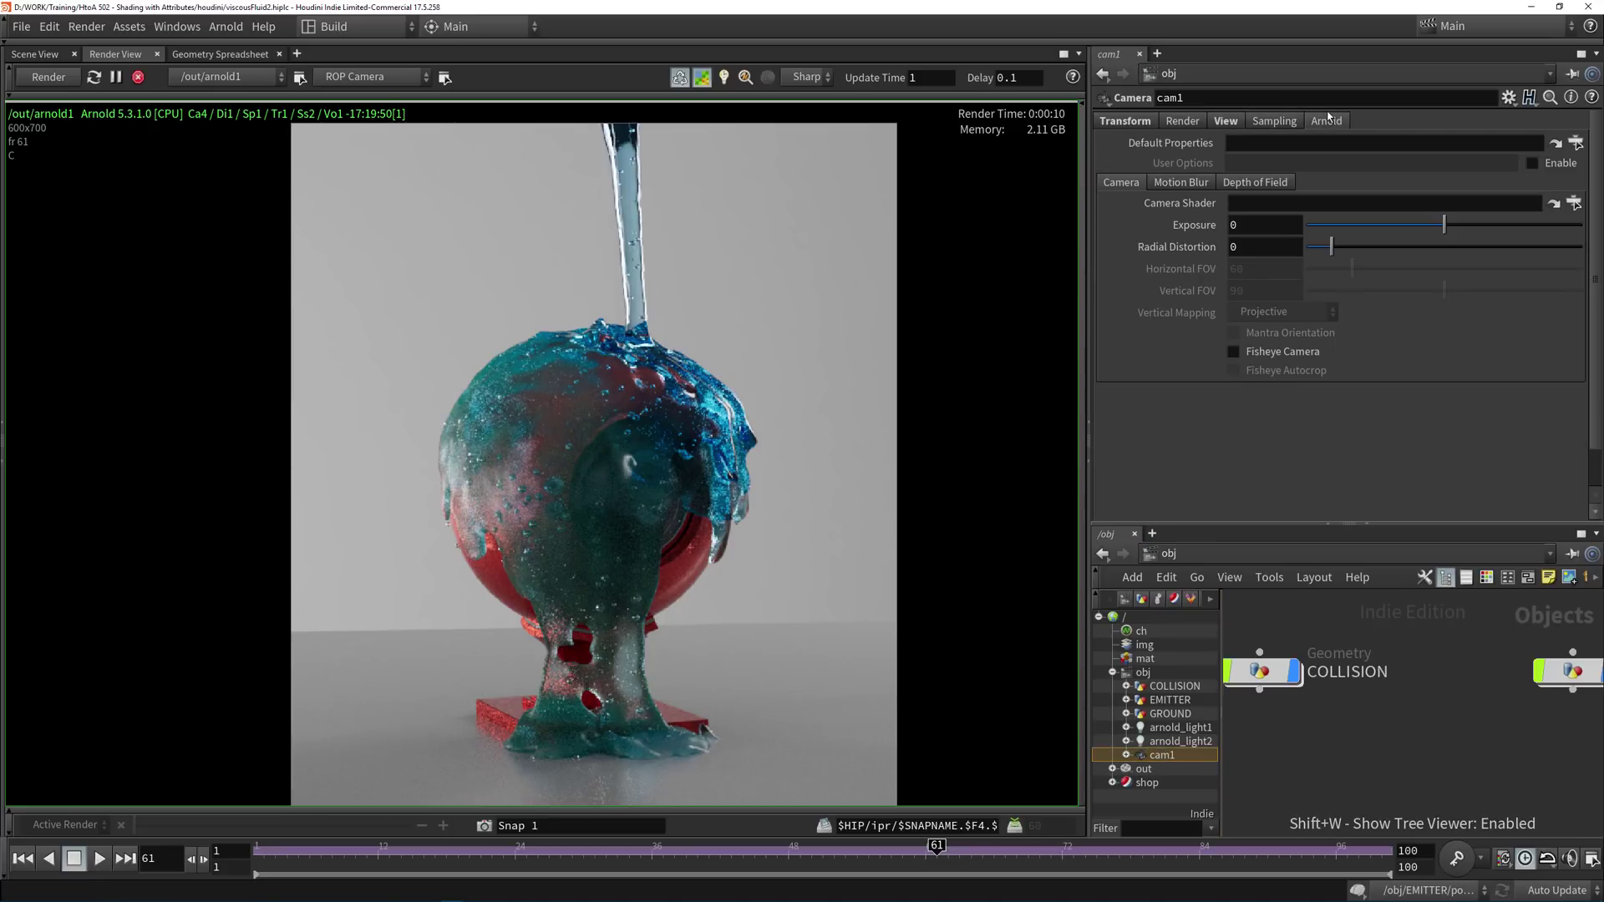
{"action": "left_click", "coordinate": [1258, 183]}
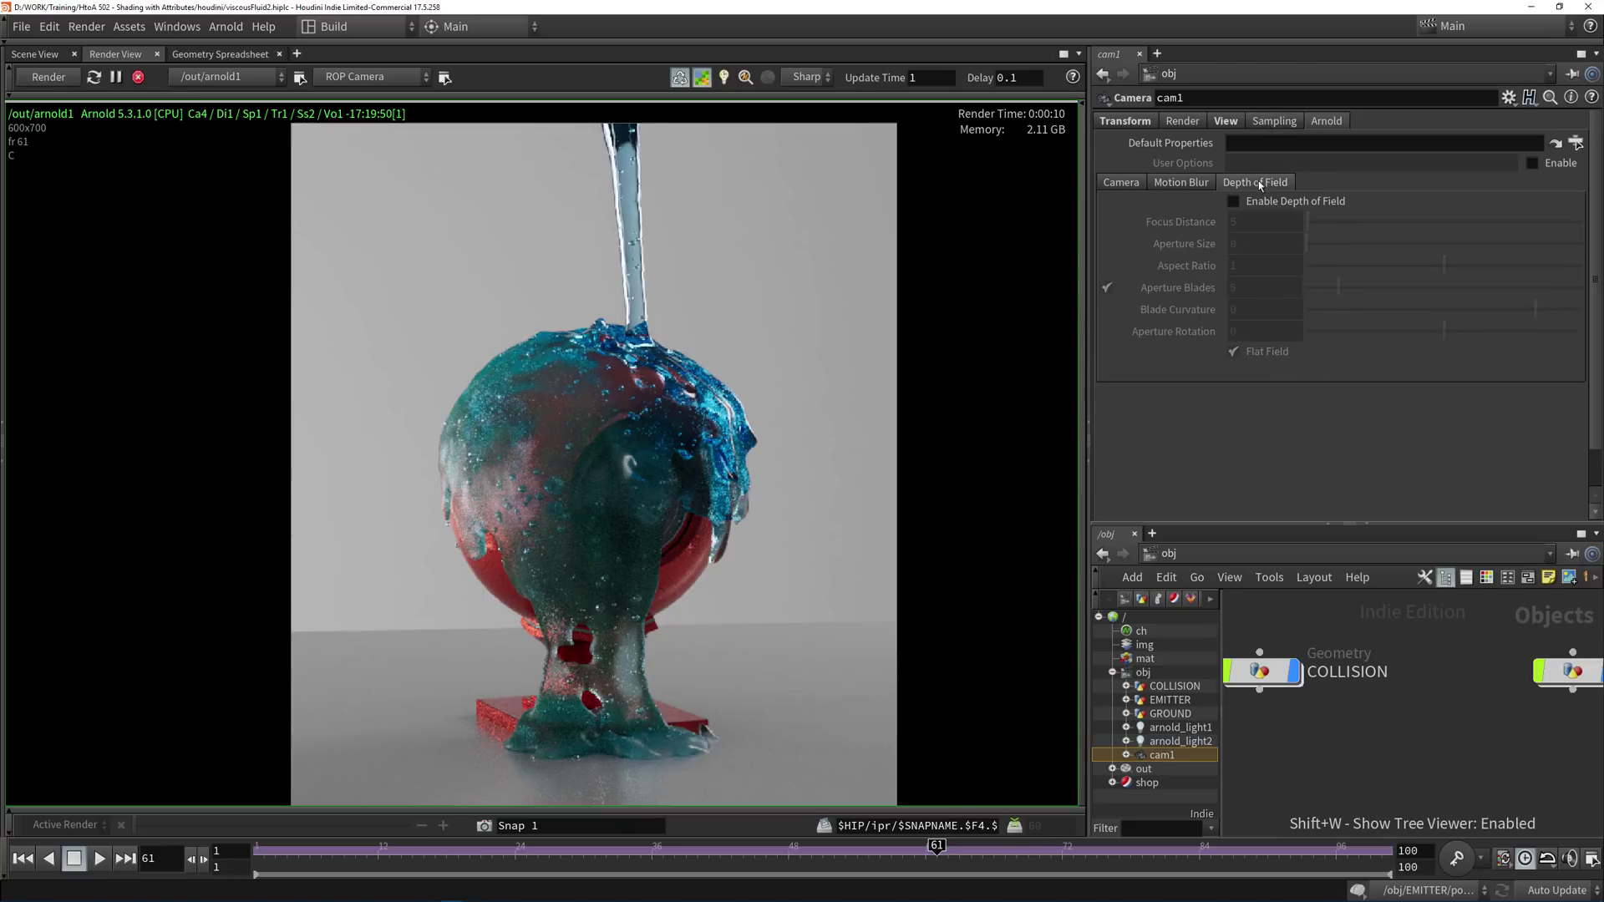
{"action": "left_click", "coordinate": [1268, 203]}
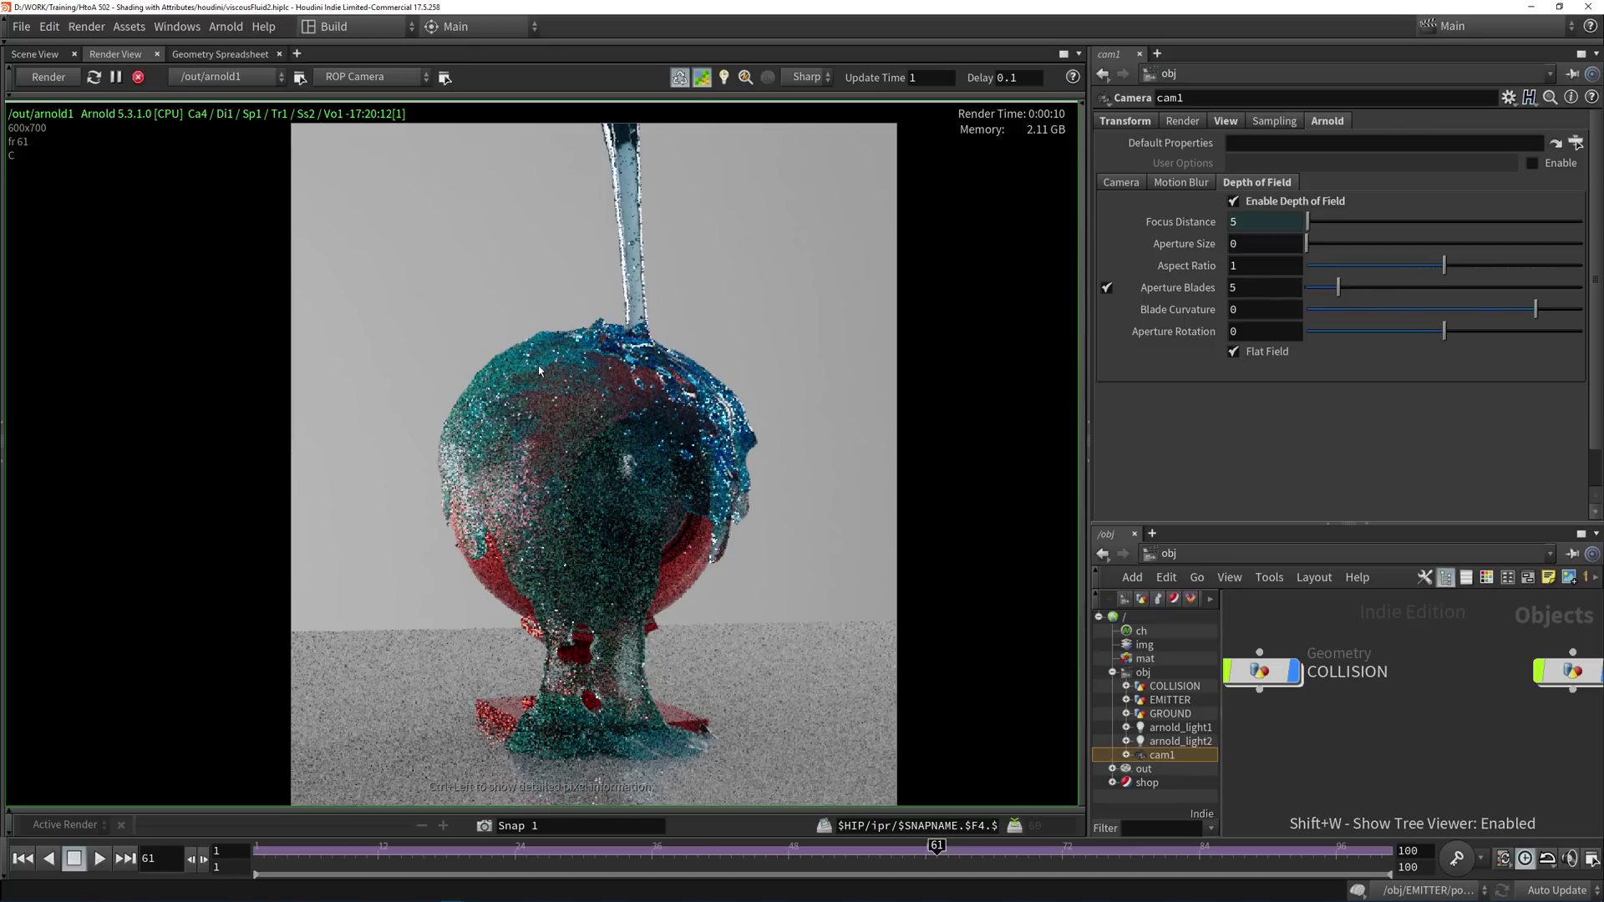
Stop the render, frame the scene with cam1 in the scene view and activate the camera's handles.
{"action": "left_click", "coordinate": [139, 78]}
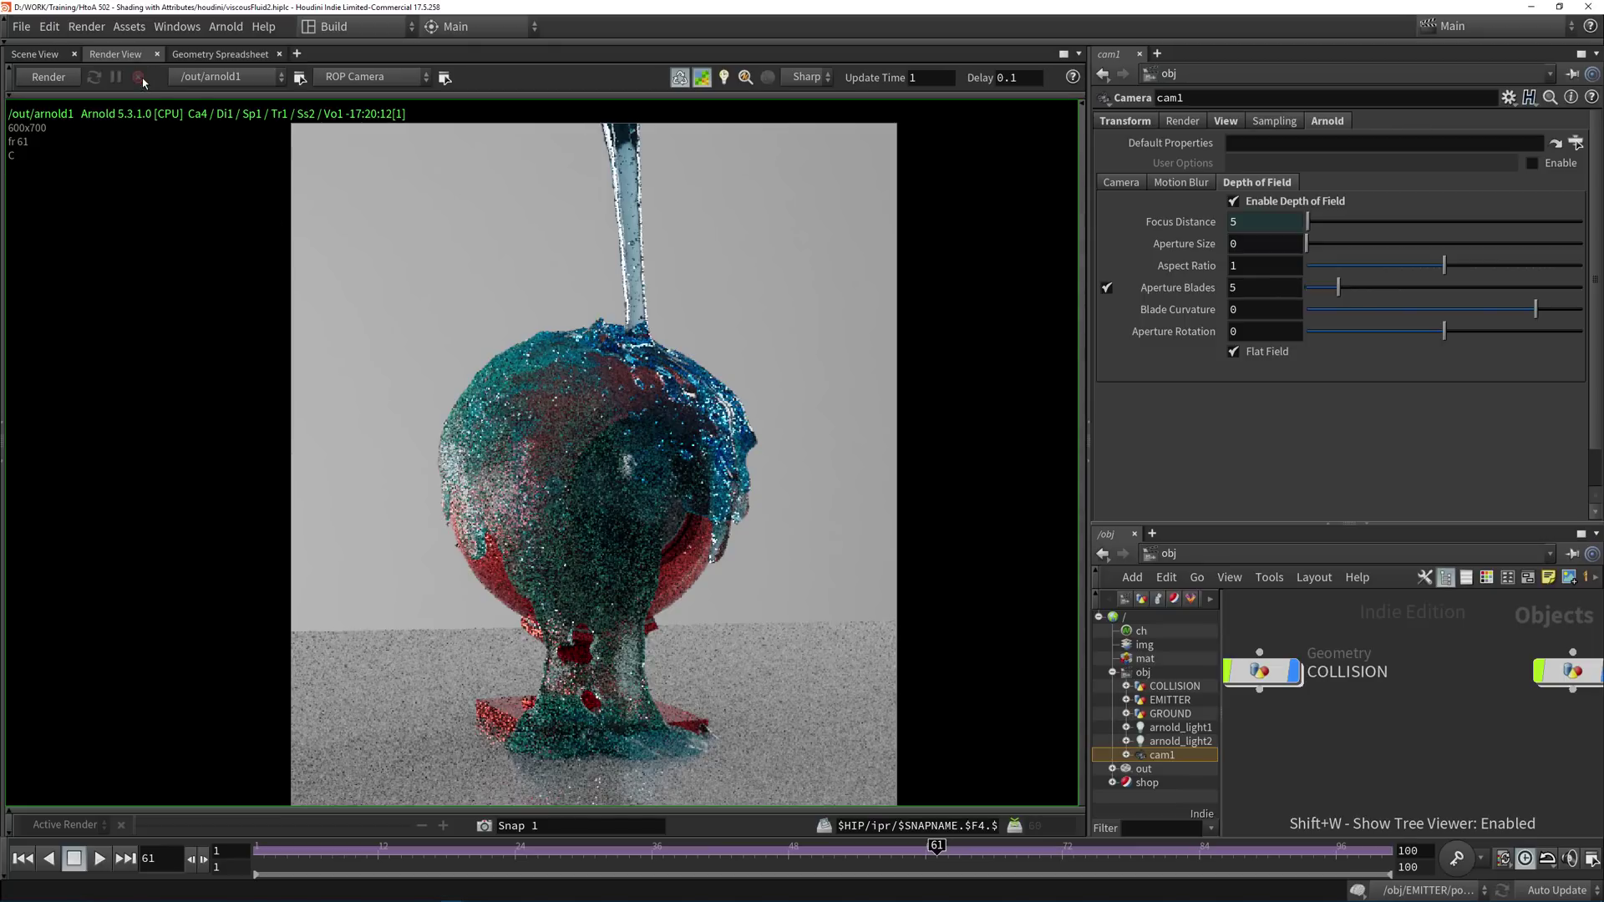
{"action": "left_click", "coordinate": [47, 56]}
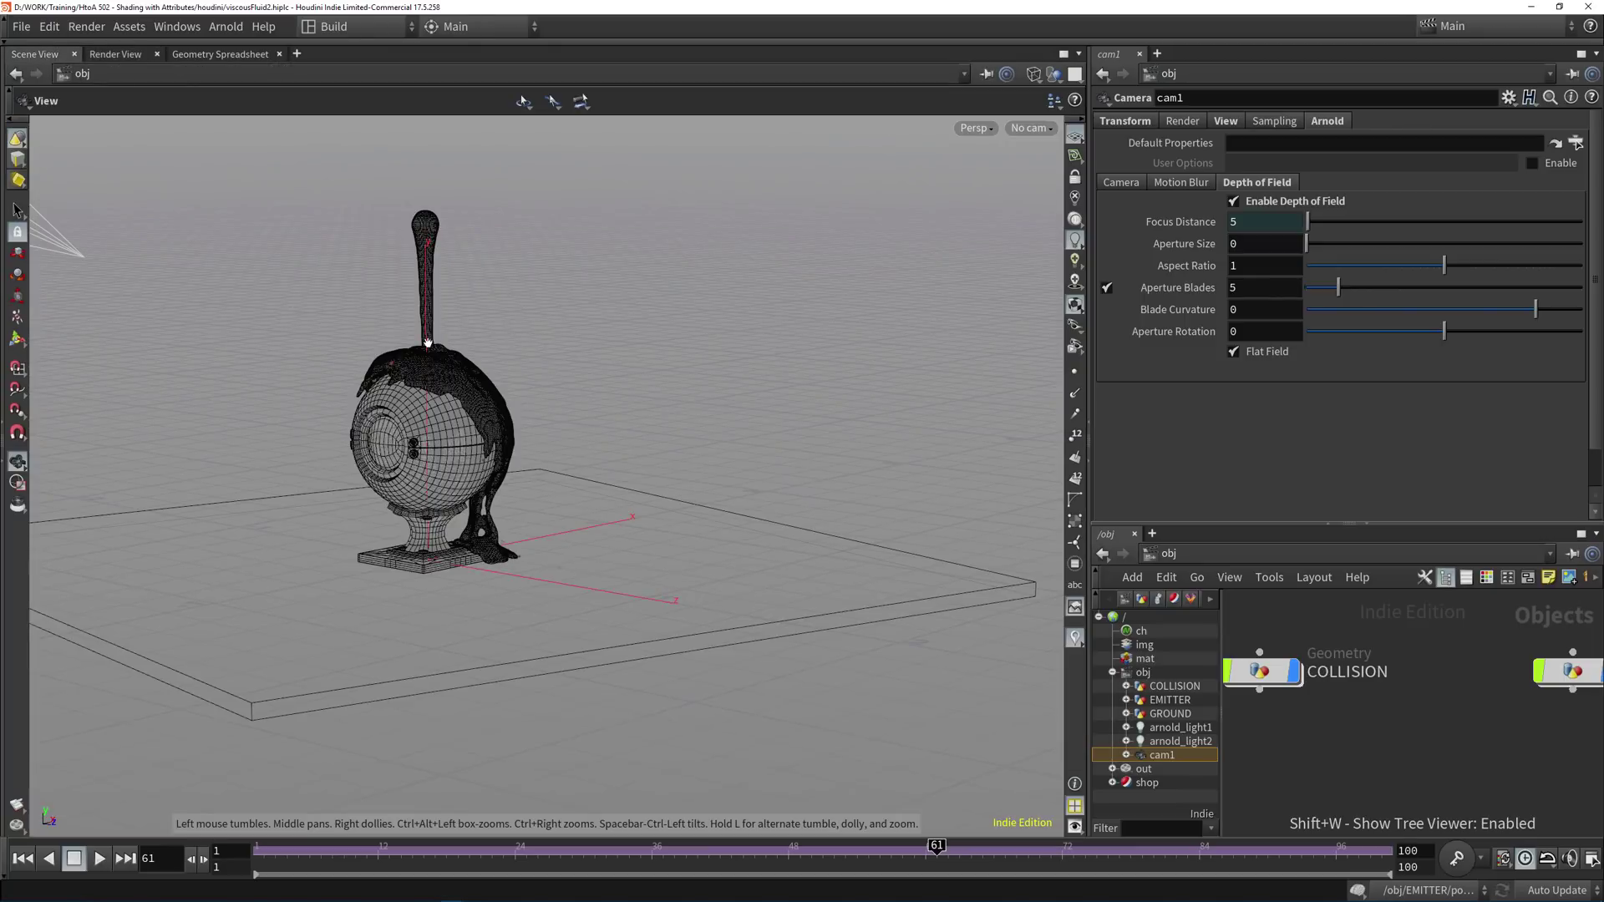
{"action": "left_click_drag", "start_coordinate": [393, 281], "coordinate": [705, 393]}
{"action": "key", "text": "f"}
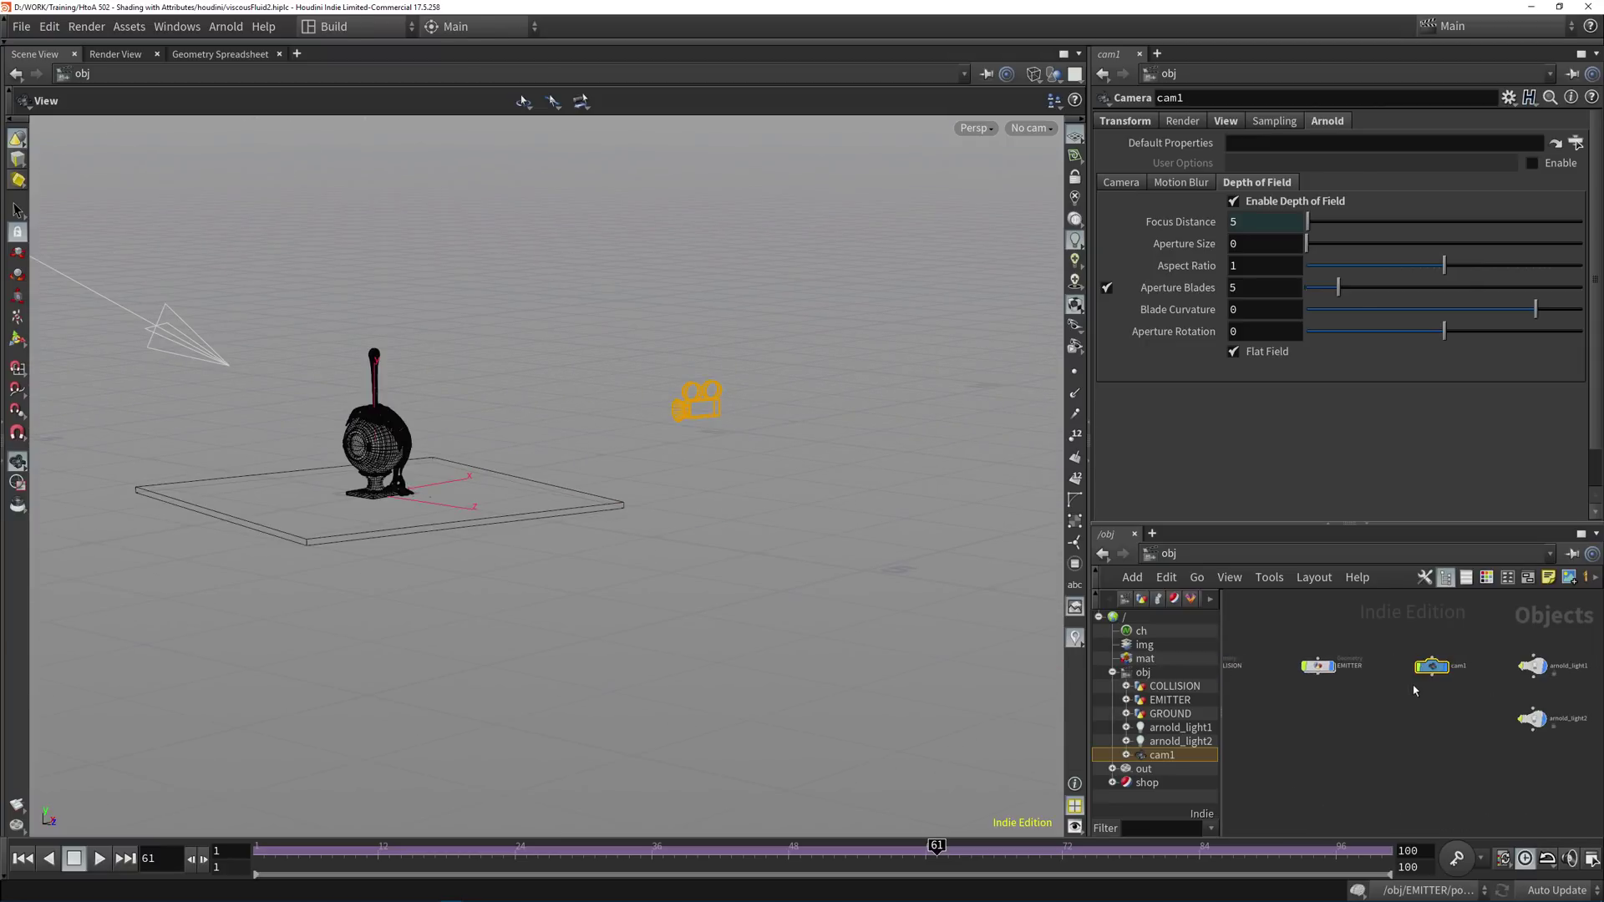
{"action": "key", "text": "Return"}
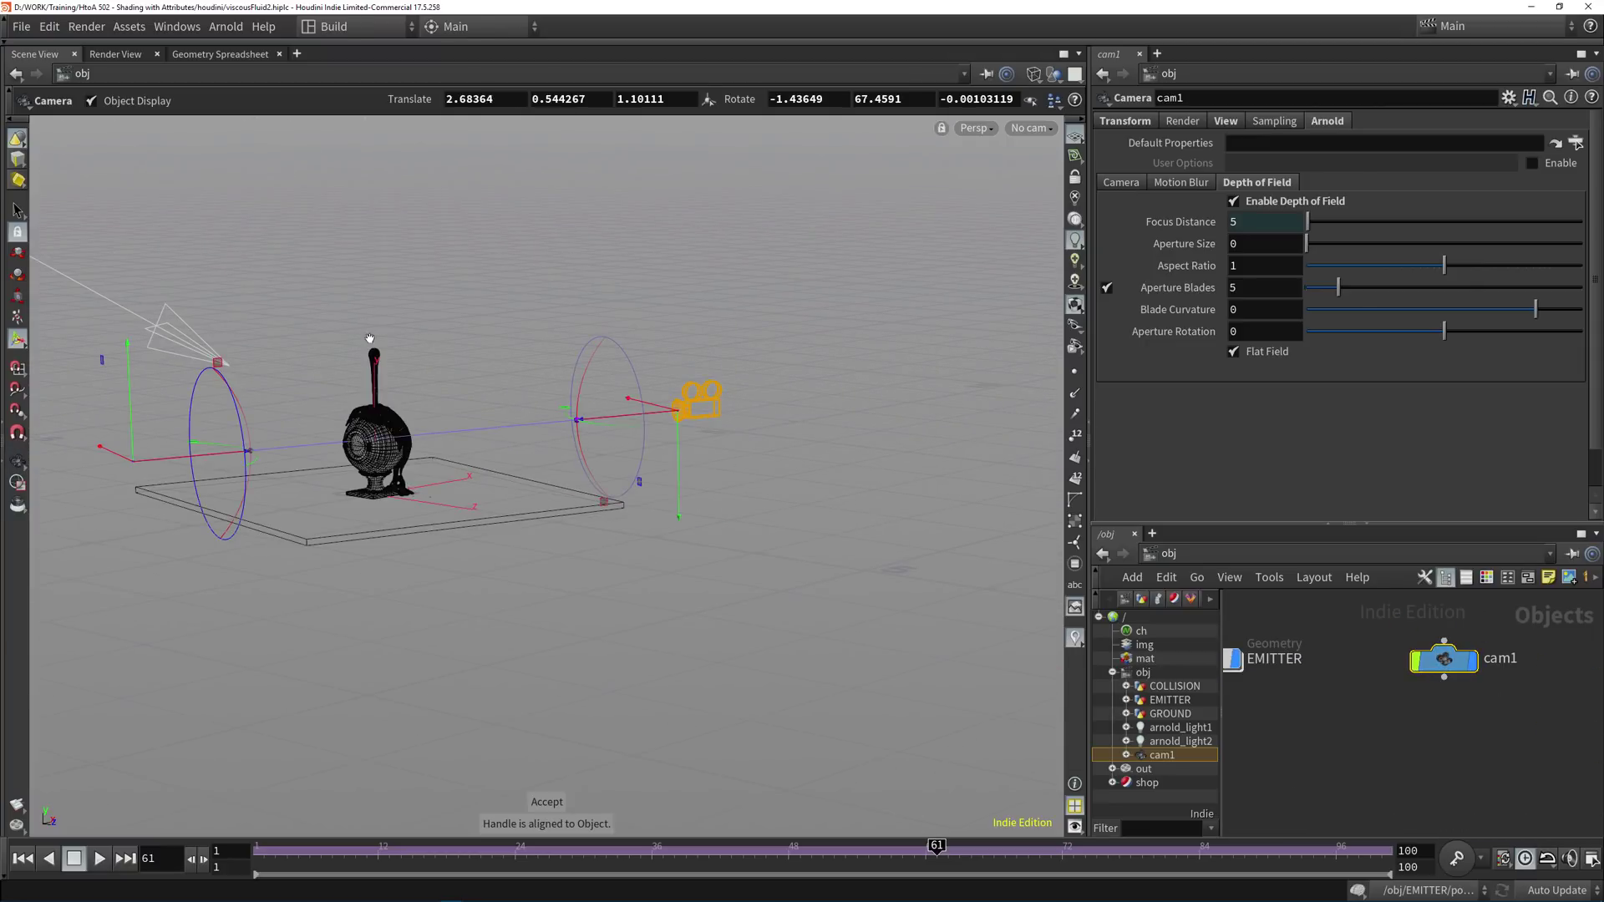
Move cam1's focus handle to the front of the fluid-covered ball, at a focus distance of about 2.74.
{"action": "left_click_drag", "start_coordinate": [370, 338], "coordinate": [573, 494]}
{"action": "scroll", "coordinate": [562, 501], "scroll_direction": "up", "scroll_amount": 5}
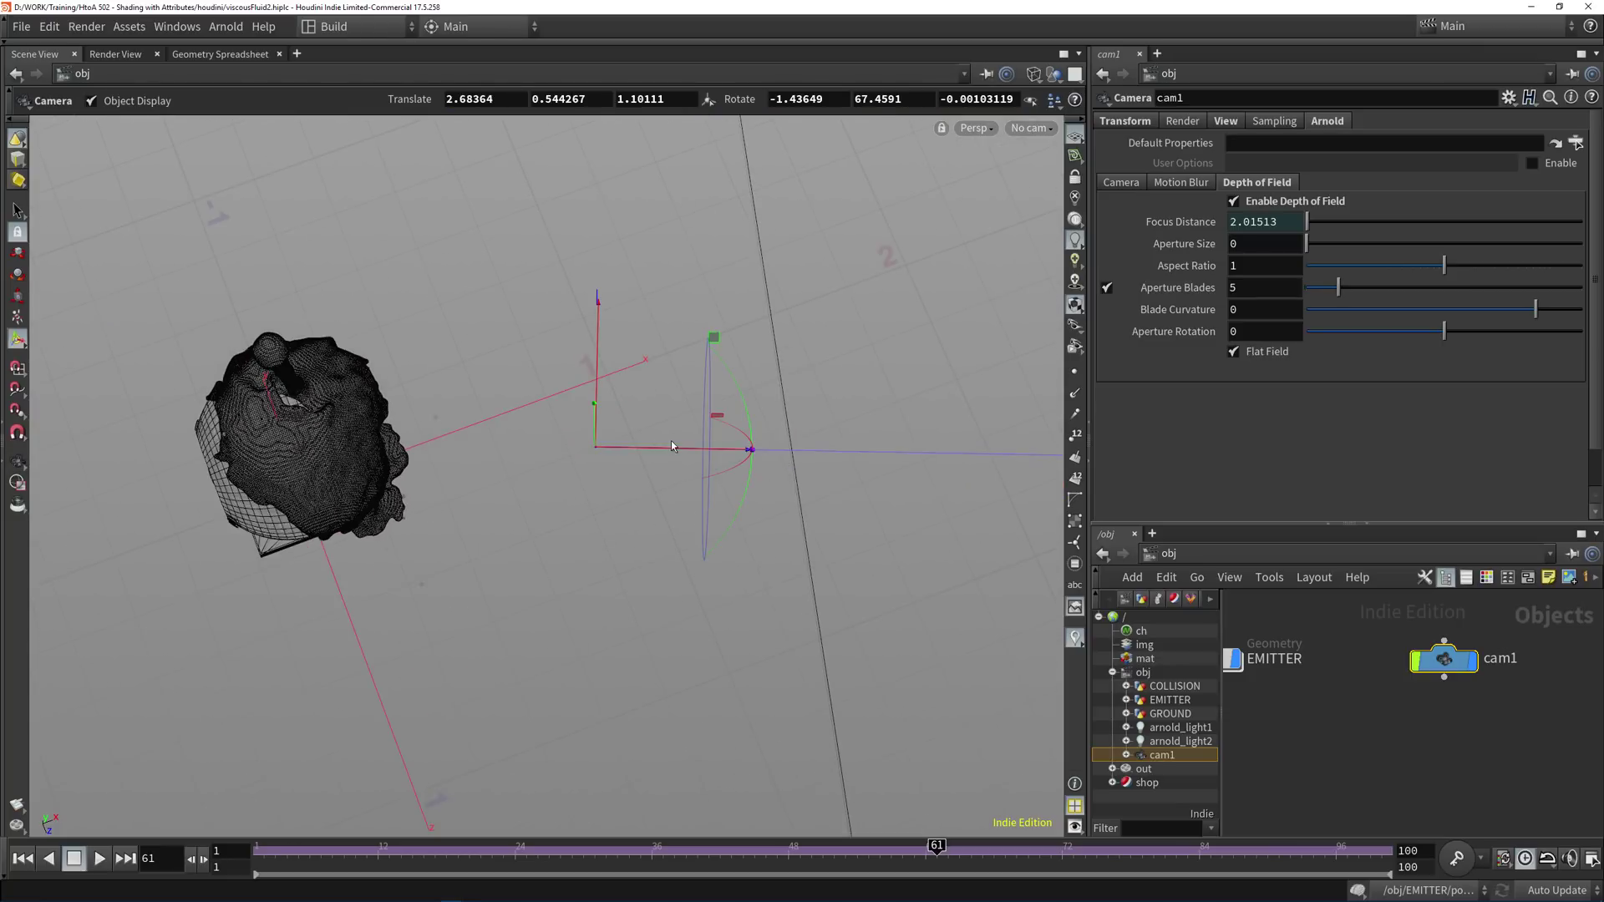
{"action": "left_click_drag", "start_coordinate": [673, 446], "coordinate": [292, 367]}
{"action": "key", "text": "Escape"}
{"action": "key", "text": "Return"}
{"action": "key", "text": "Escape"}
{"action": "left_click_drag", "start_coordinate": [629, 341], "coordinate": [445, 363]}
{"action": "key", "text": "Return"}
Return to the render view and raise cam1's Aperture Size to 0.82.
{"action": "left_click", "coordinate": [114, 54]}
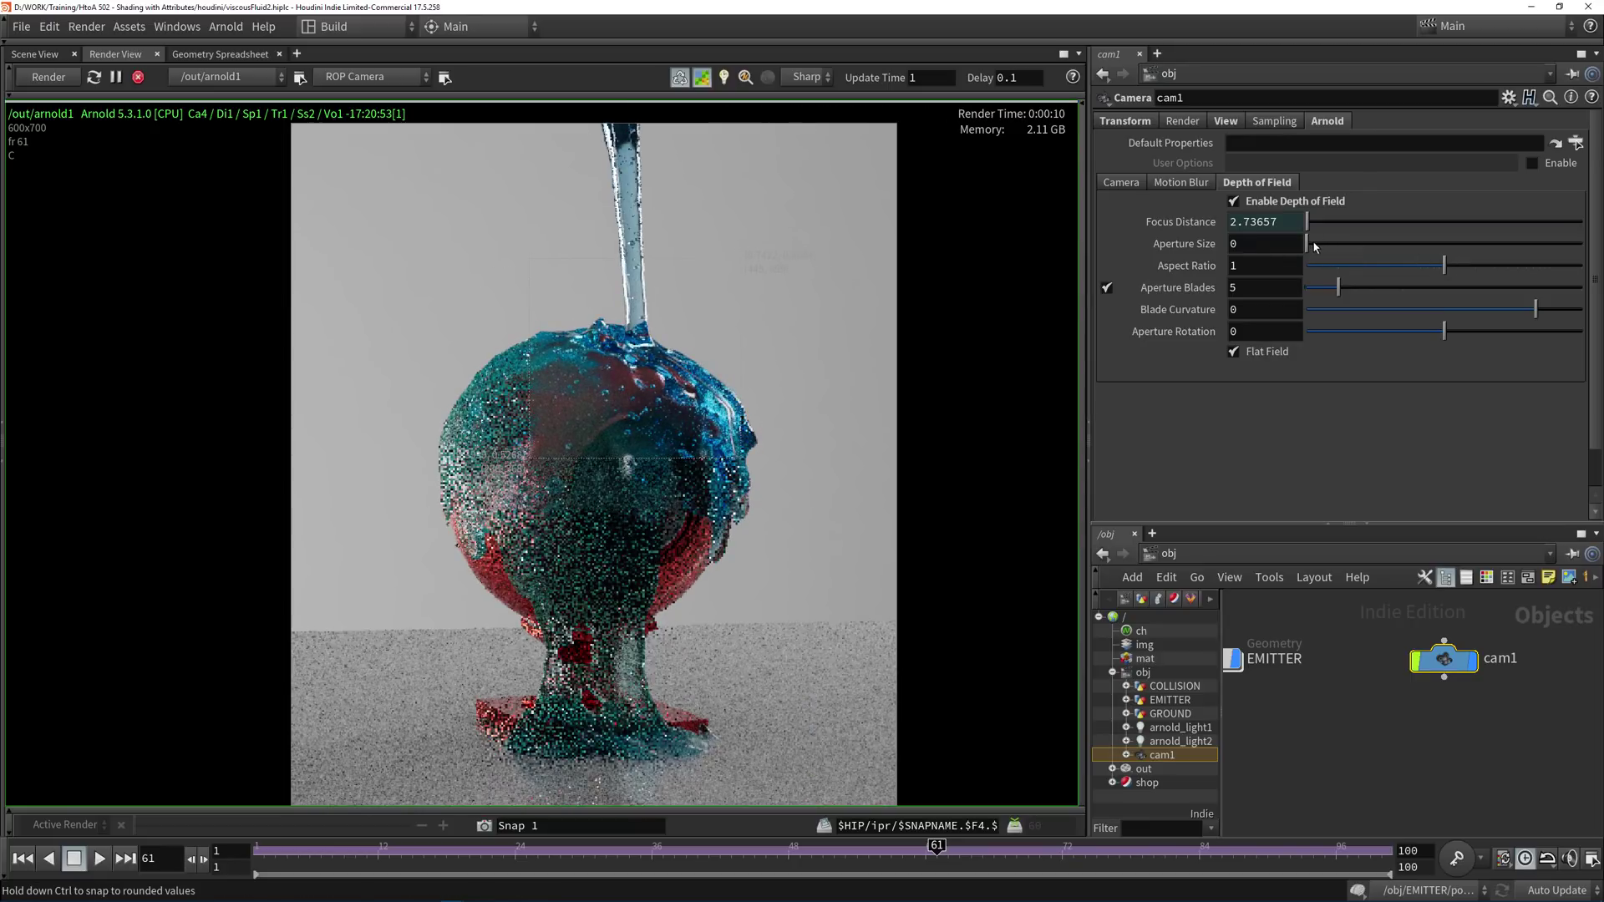
{"action": "left_click_drag", "start_coordinate": [1308, 243], "coordinate": [1330, 244]}
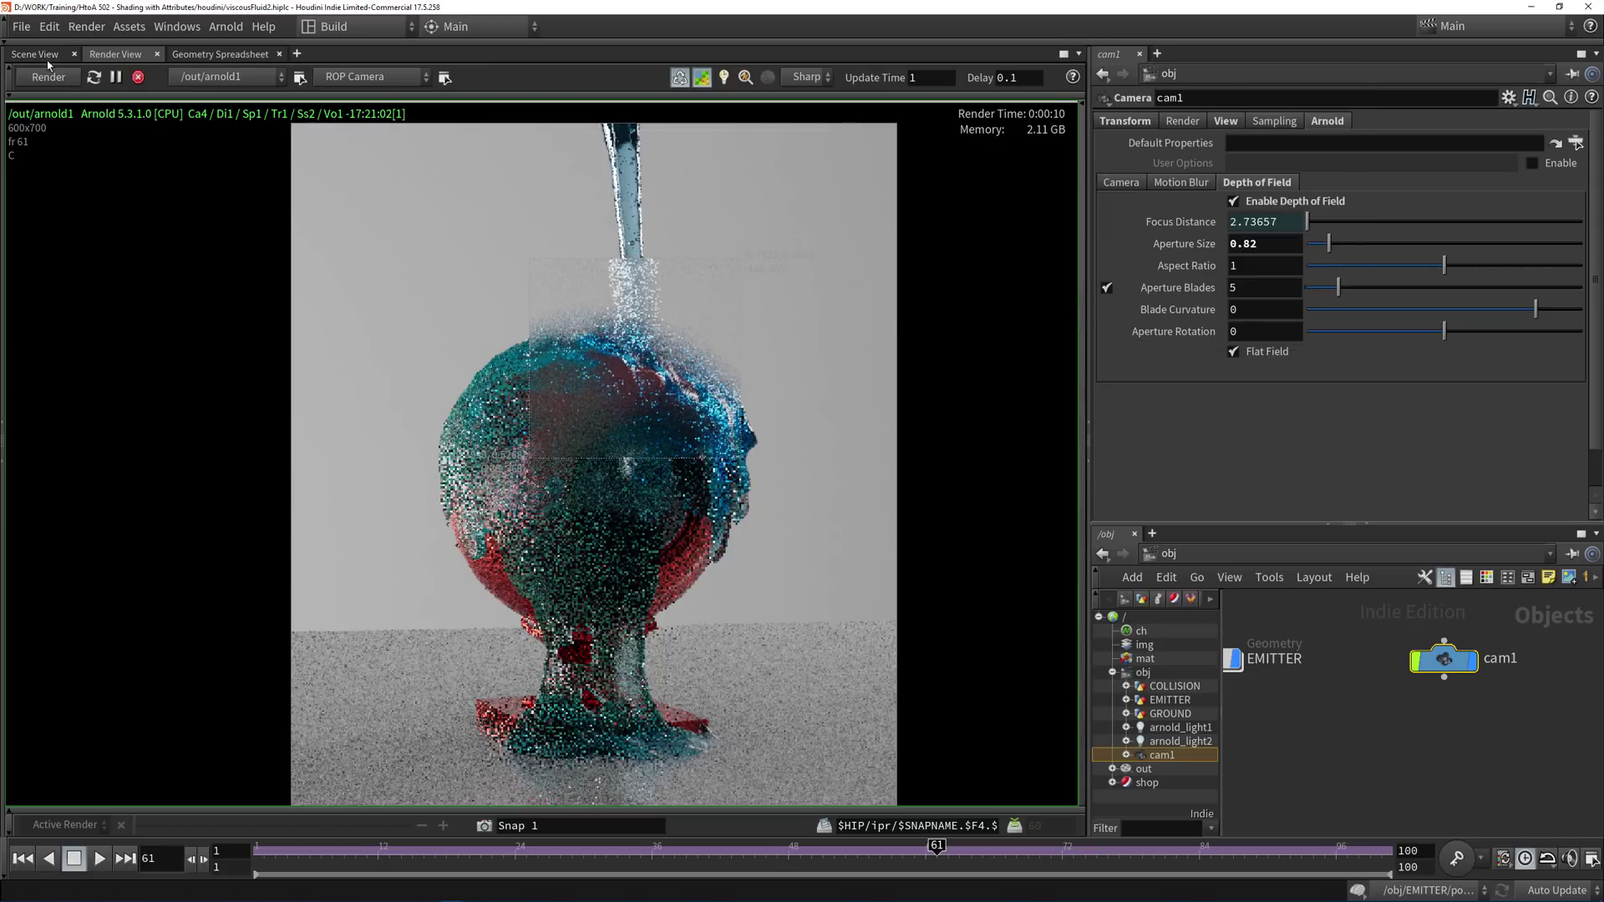
Close the render view, split the viewer pane vertically and open a new Render View beside the scene view.
{"action": "left_click", "coordinate": [156, 53]}
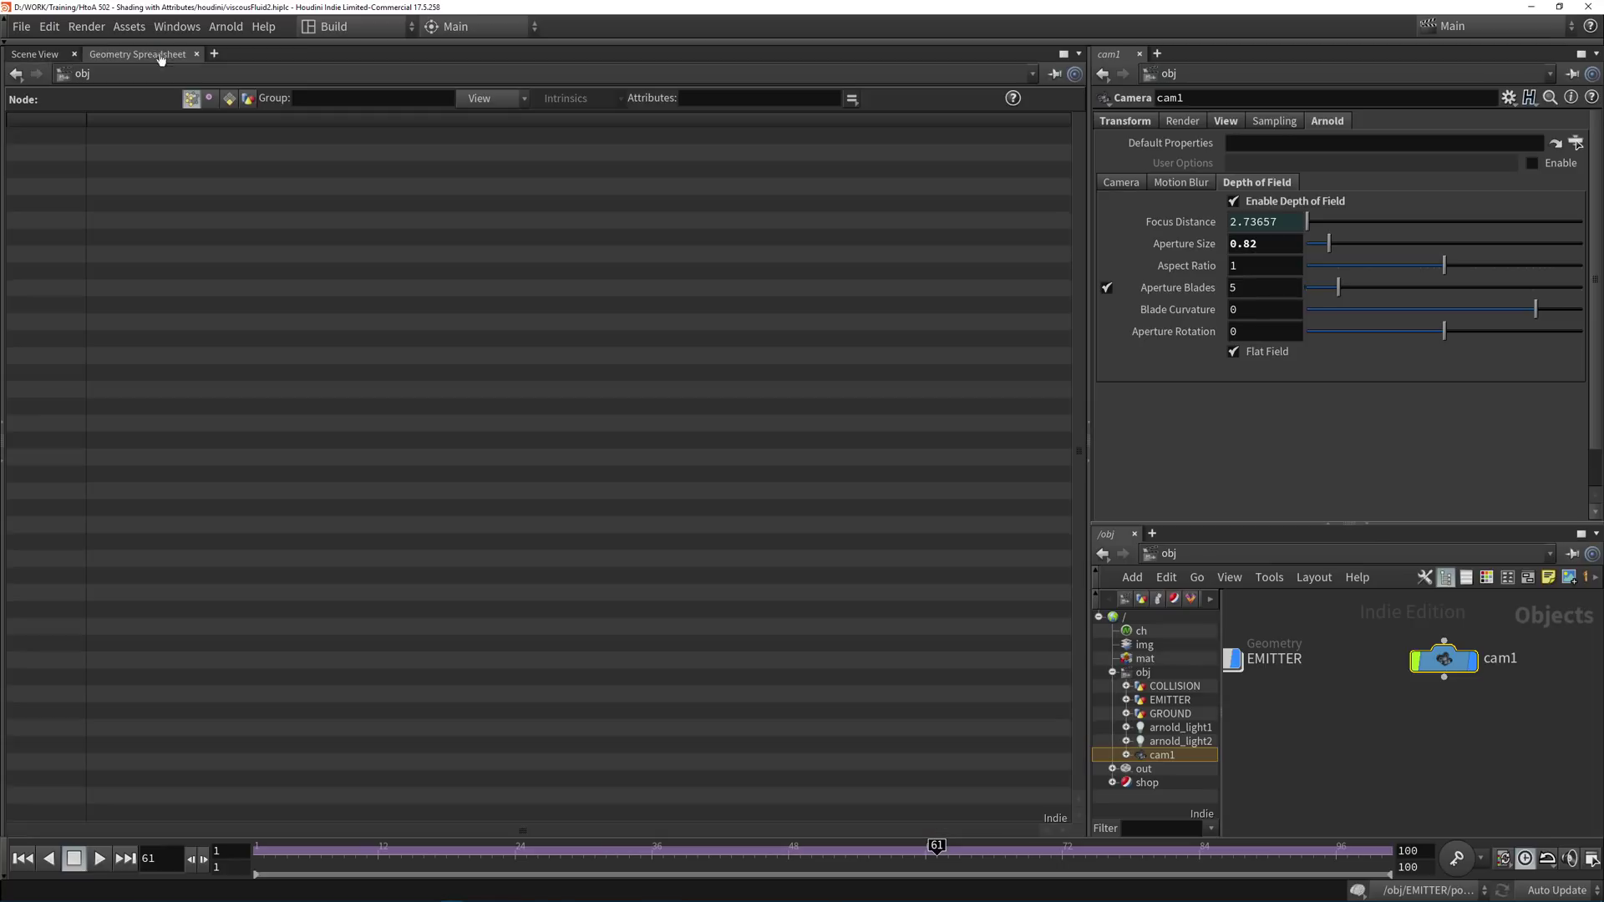
{"action": "left_click", "coordinate": [1079, 54]}
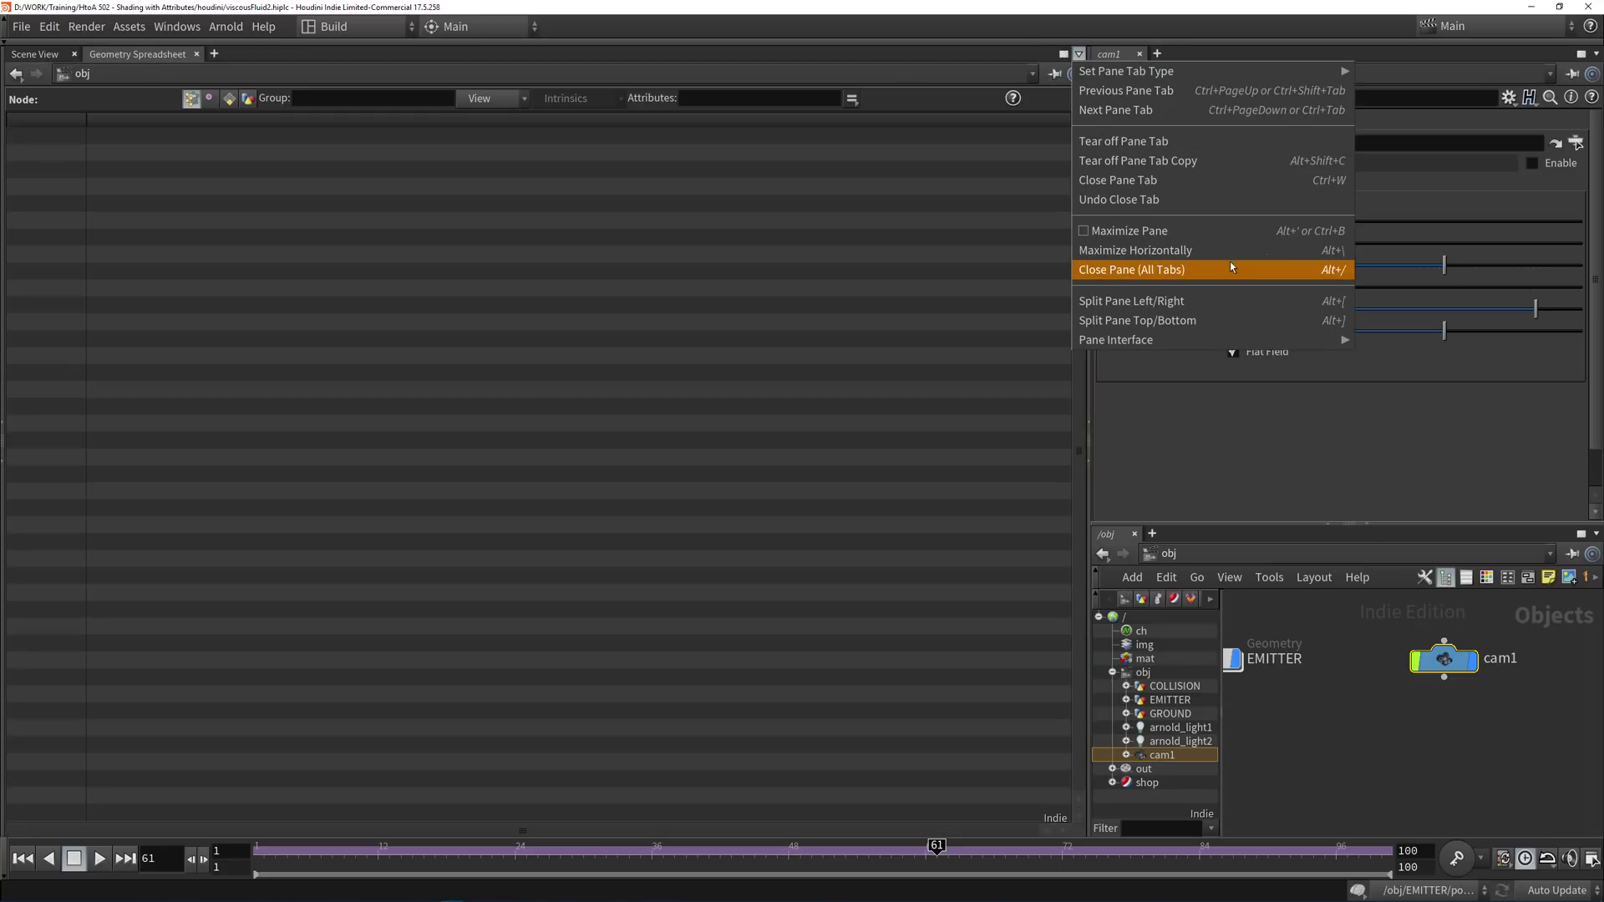
{"action": "left_click", "coordinate": [1215, 303]}
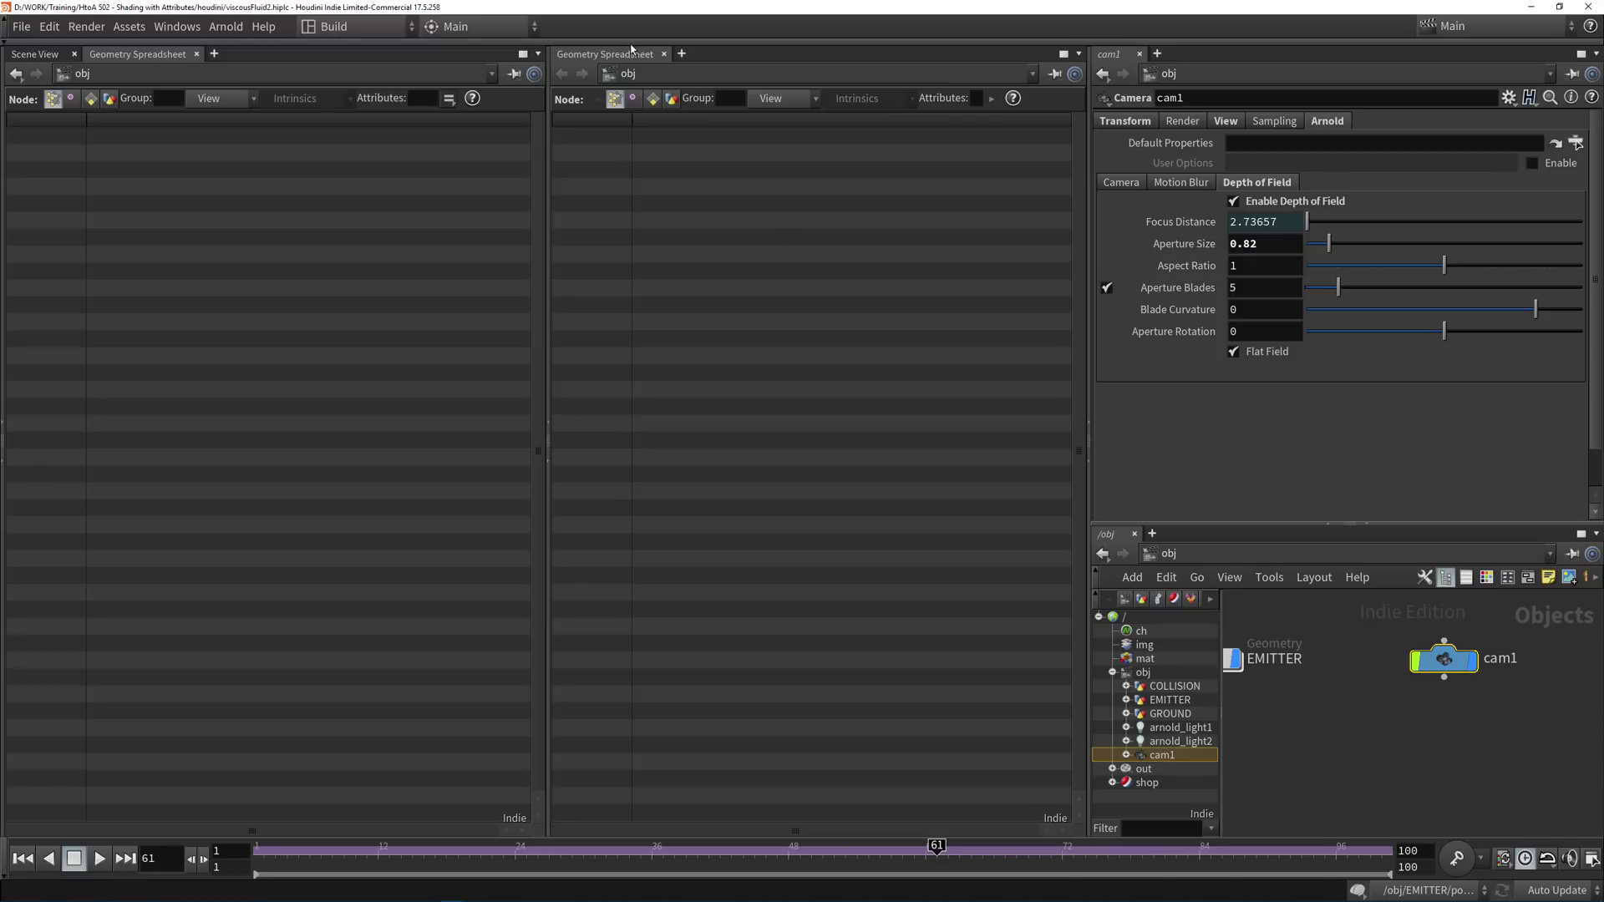
{"action": "left_click", "coordinate": [681, 54]}
{"action": "mouse_move", "coordinate": [806, 92]}
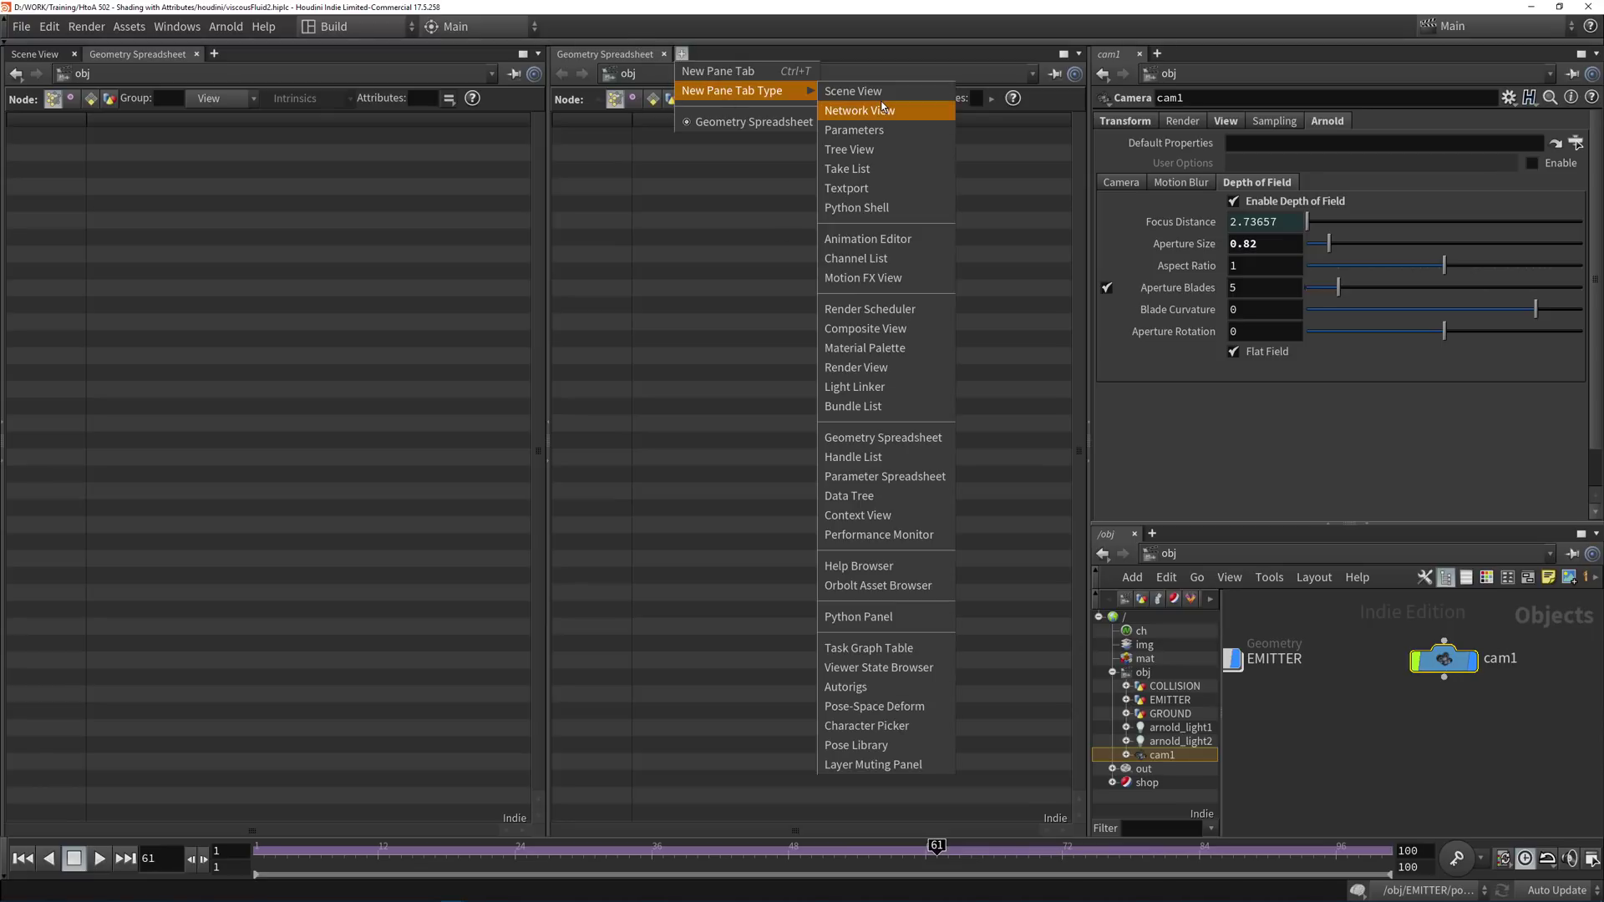
{"action": "left_click", "coordinate": [869, 368]}
{"action": "left_click", "coordinate": [44, 55]}
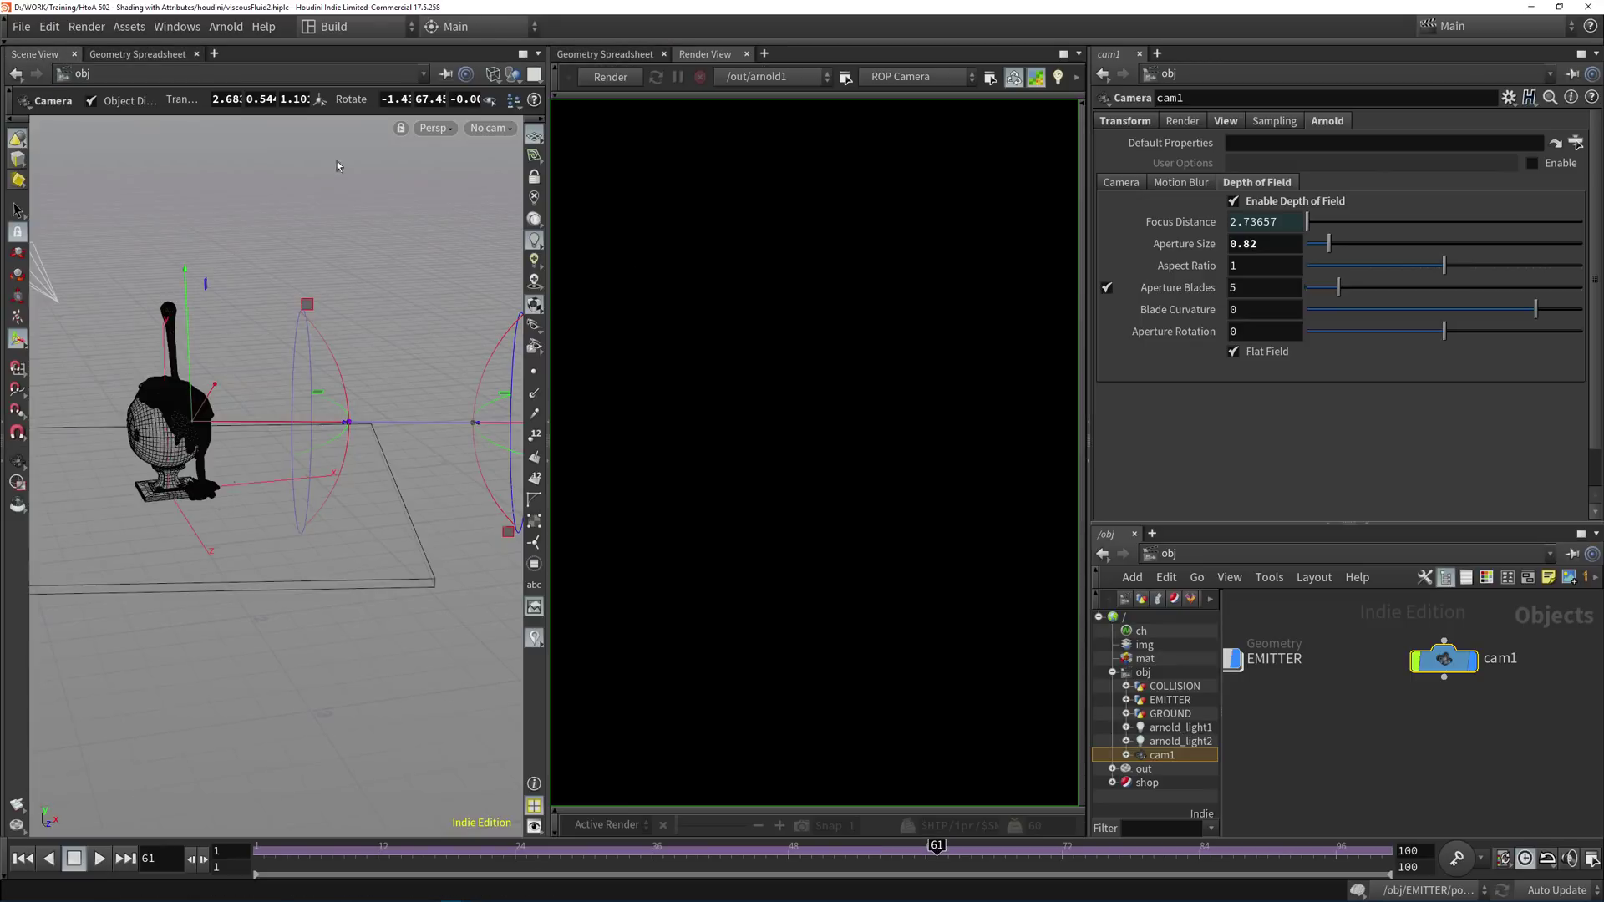
Start the /out/arnold1 render in the new Render View.
{"action": "left_click", "coordinate": [605, 78]}
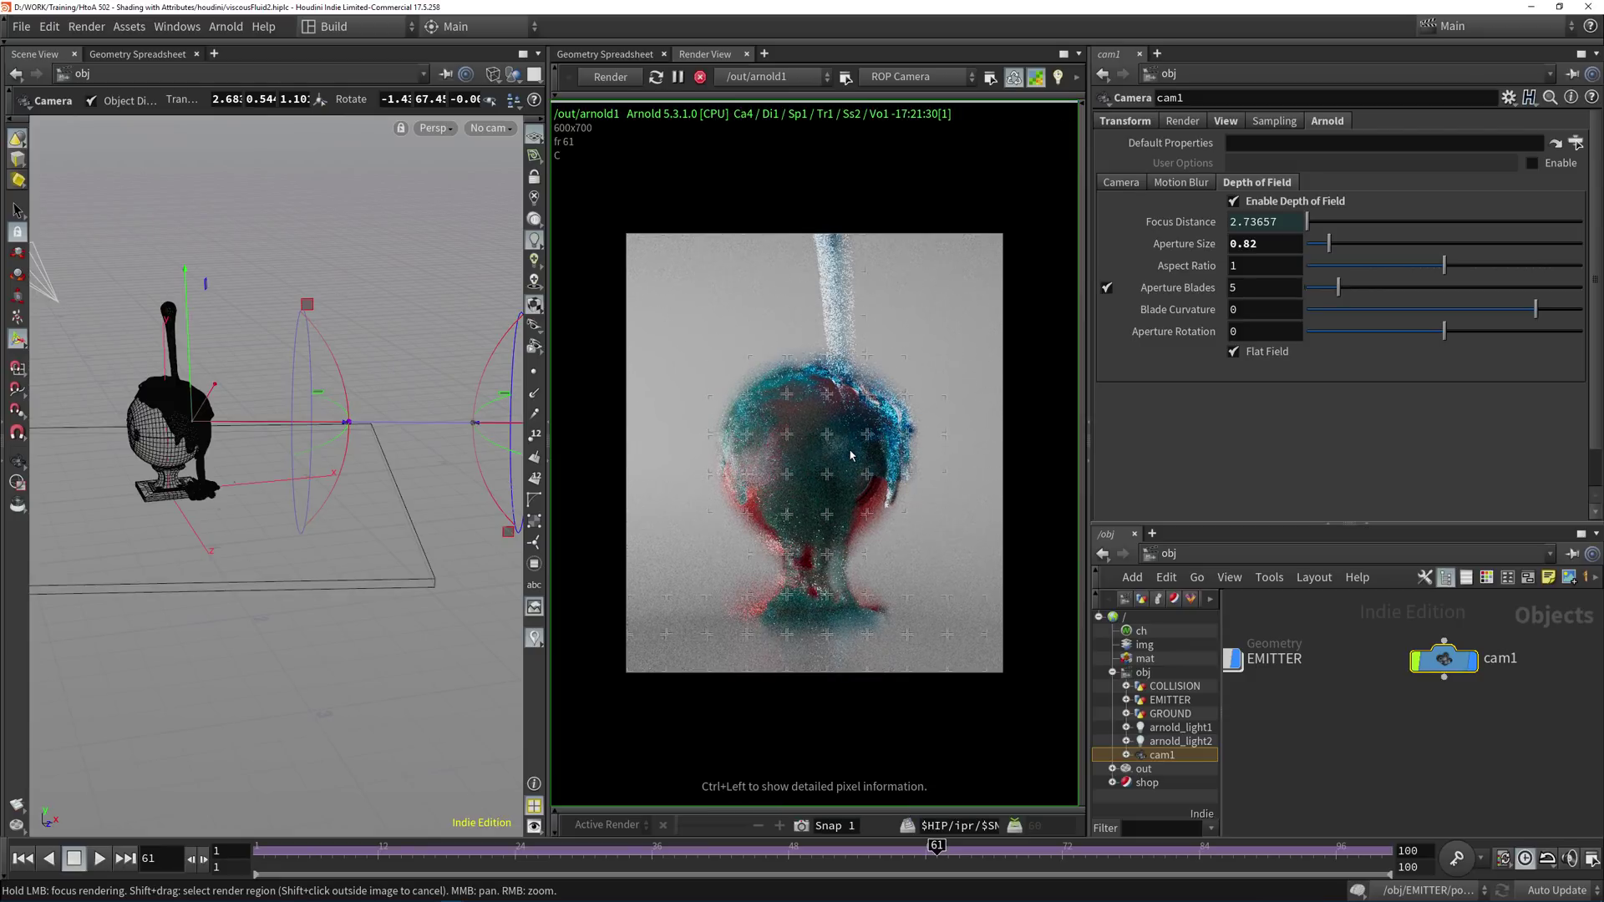
{"action": "key", "text": "d"}
{"action": "left_click", "coordinate": [899, 555]}
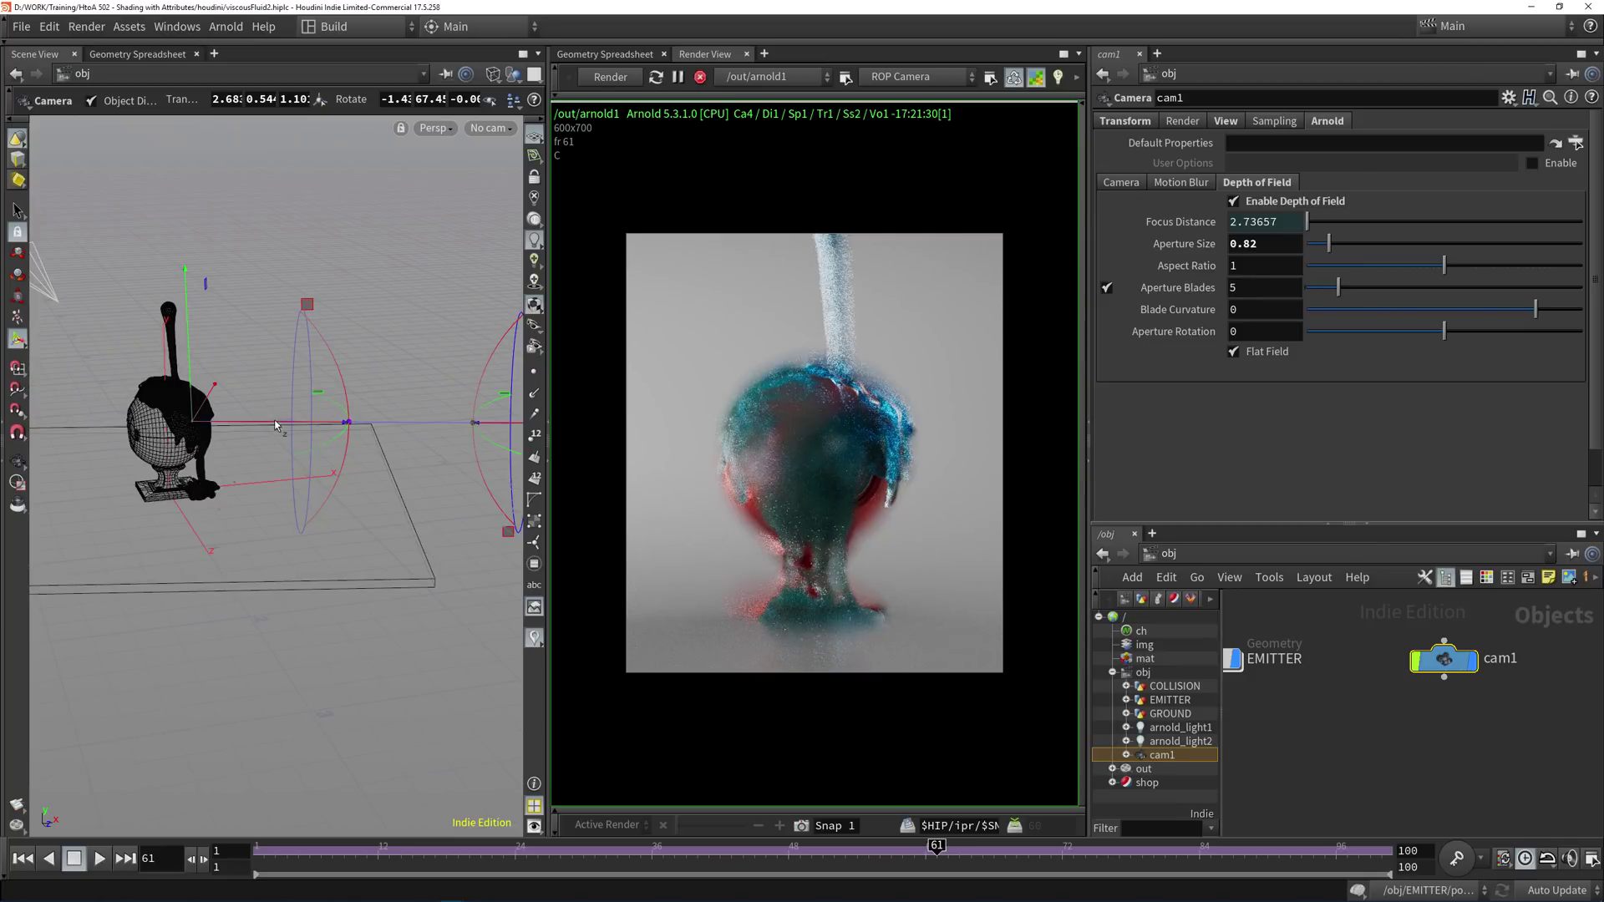
Refocus cam1 on the pouring stream by moving its focus handle to a focus distance of 2.82616.
{"action": "left_click_drag", "start_coordinate": [274, 424], "coordinate": [212, 428]}
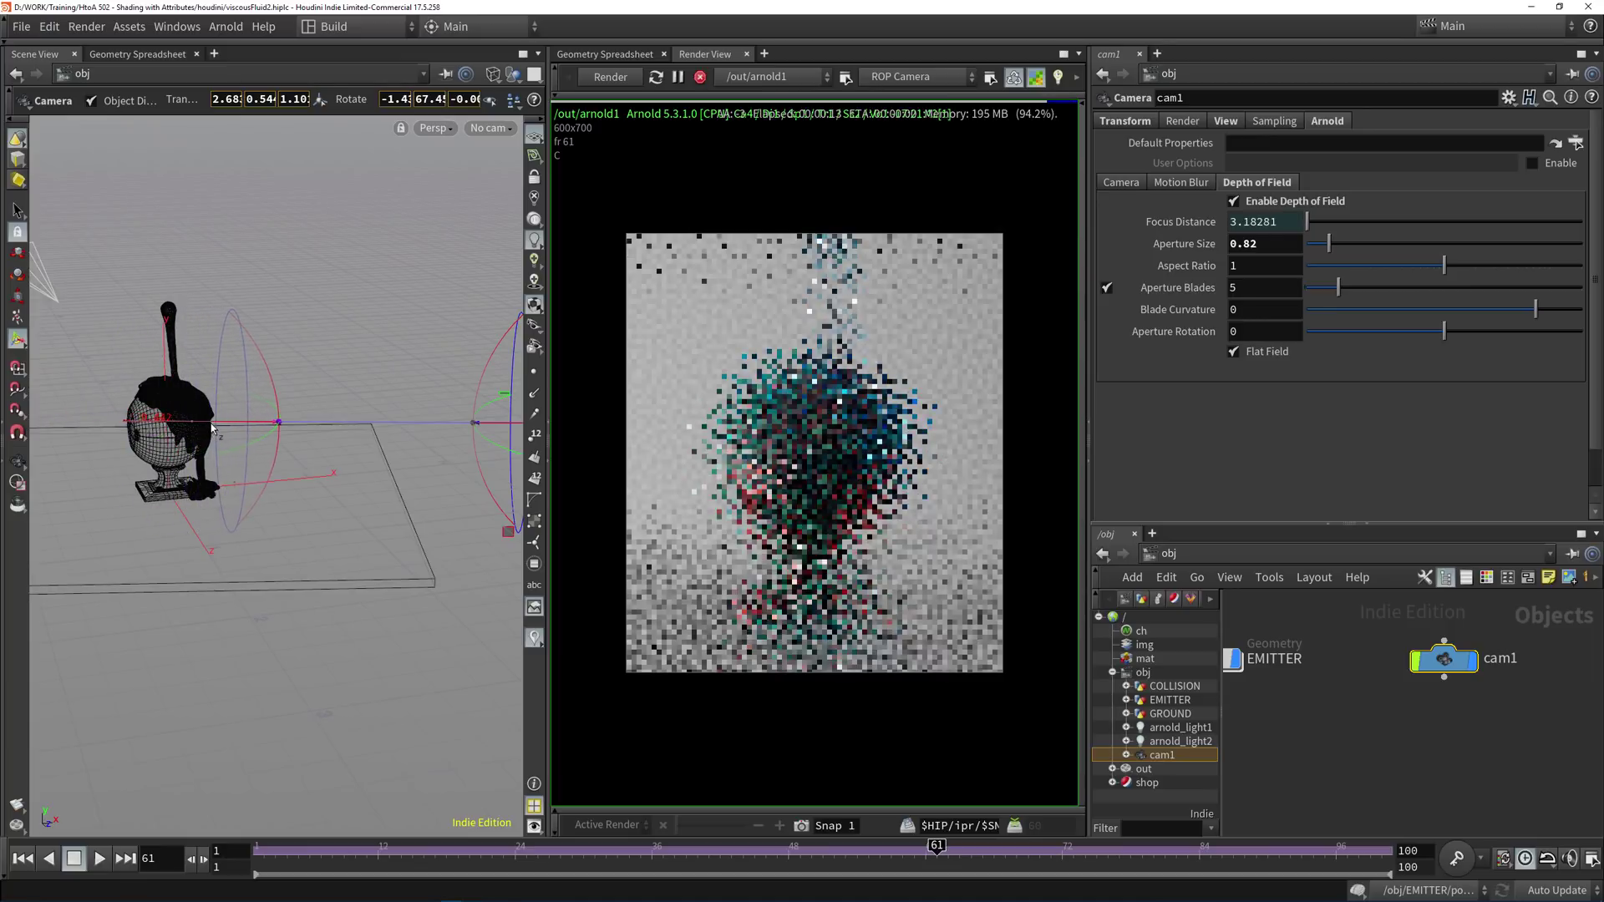
{"action": "left_click_drag", "start_coordinate": [211, 428], "coordinate": [255, 425]}
{"action": "key", "text": "Escape"}
{"action": "mouse_move", "coordinate": [368, 351]}
{"action": "left_mouse_down"}
{"action": "mouse_move", "coordinate": [414, 330]}
{"action": "mouse_move", "coordinate": [344, 385]}
{"action": "mouse_move", "coordinate": [427, 535]}
{"action": "mouse_move", "coordinate": [290, 372]}
{"action": "mouse_move", "coordinate": [347, 361]}
{"action": "left_mouse_up"}
{"action": "key", "text": "Return"}
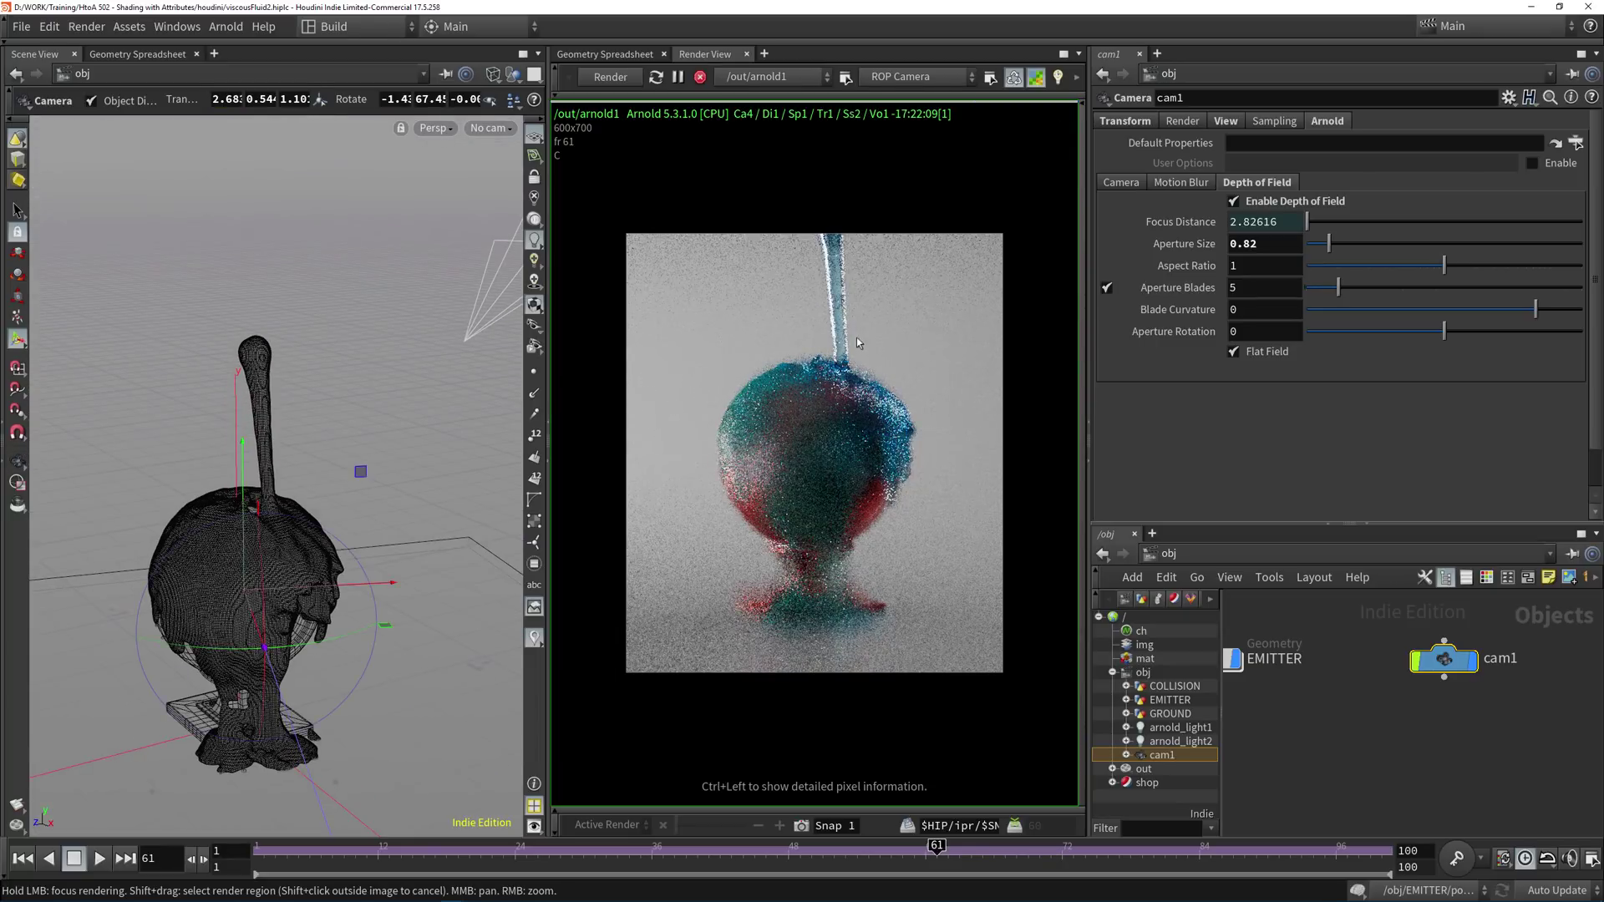
Reduce cam1's Aperture Size by trying 0.59, 0.2 and 0.15, and settle on 0.1.
{"action": "left_click_drag", "start_coordinate": [1328, 250], "coordinate": [1325, 250]}
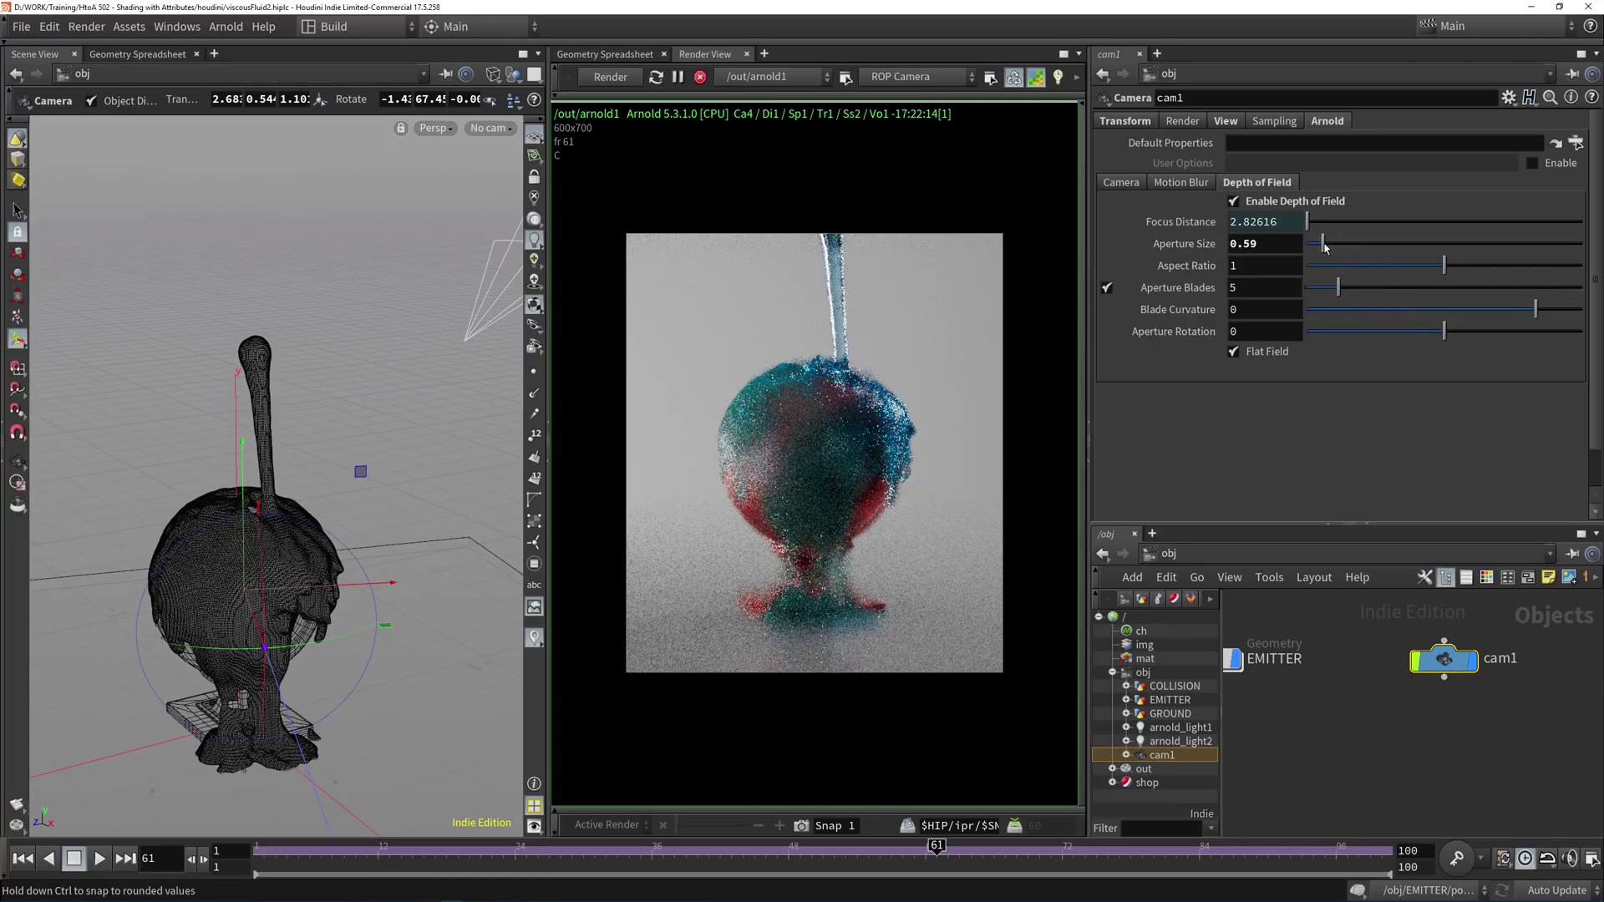
{"action": "left_click_drag", "start_coordinate": [1242, 243], "coordinate": [1275, 243]}
{"action": "type", "text": "2"}
{"action": "key", "text": "Return"}
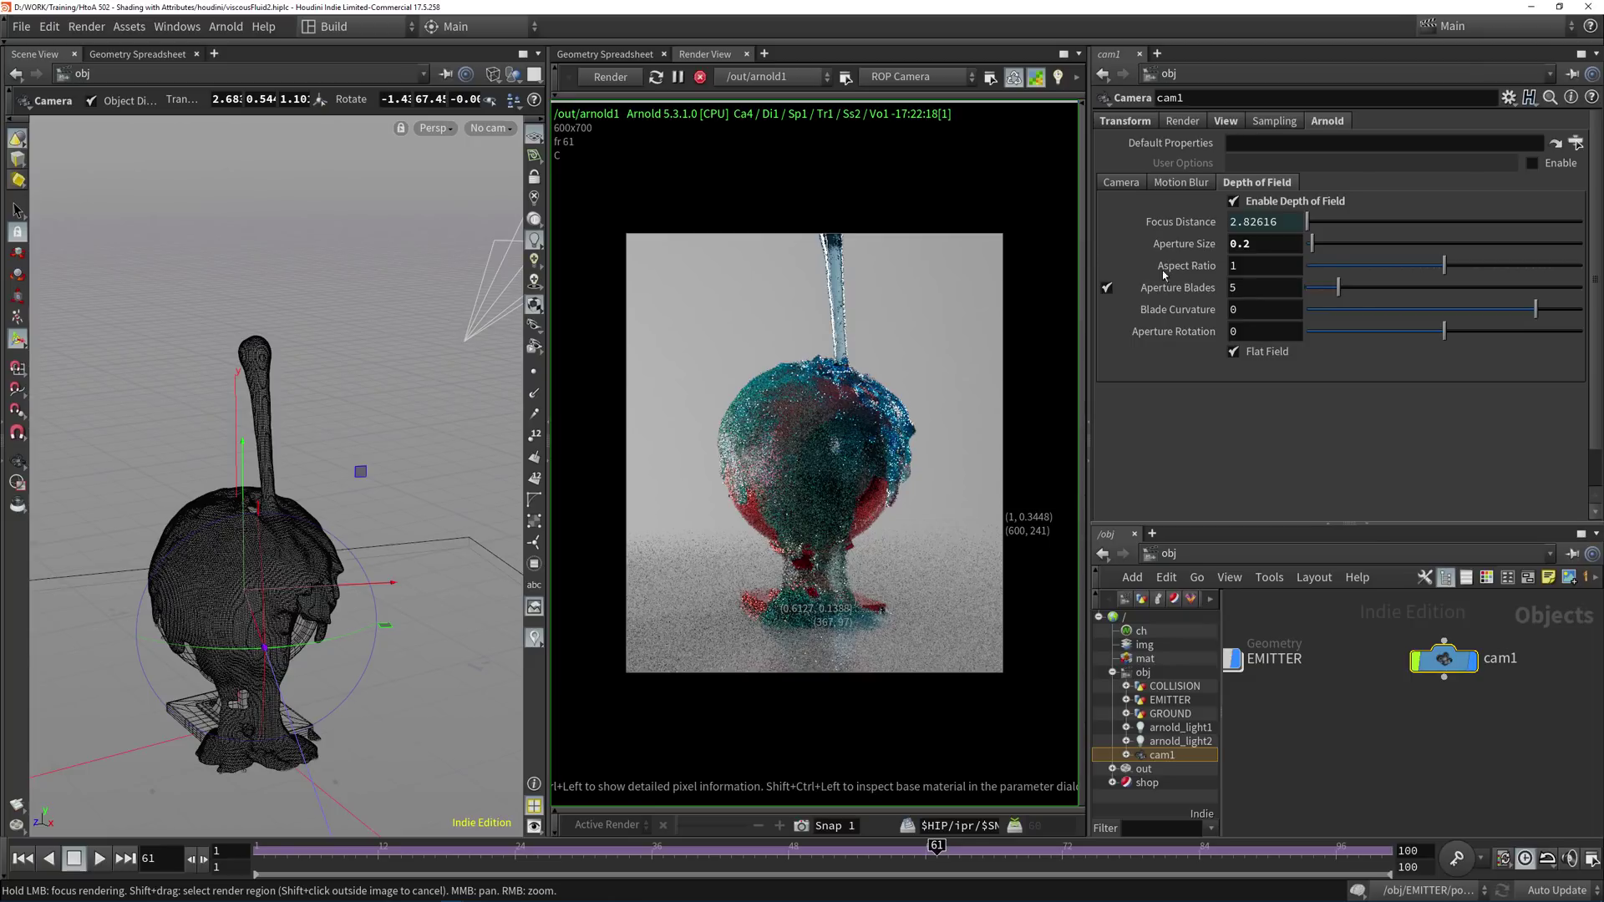
{"action": "double_click", "coordinate": [1258, 243]}
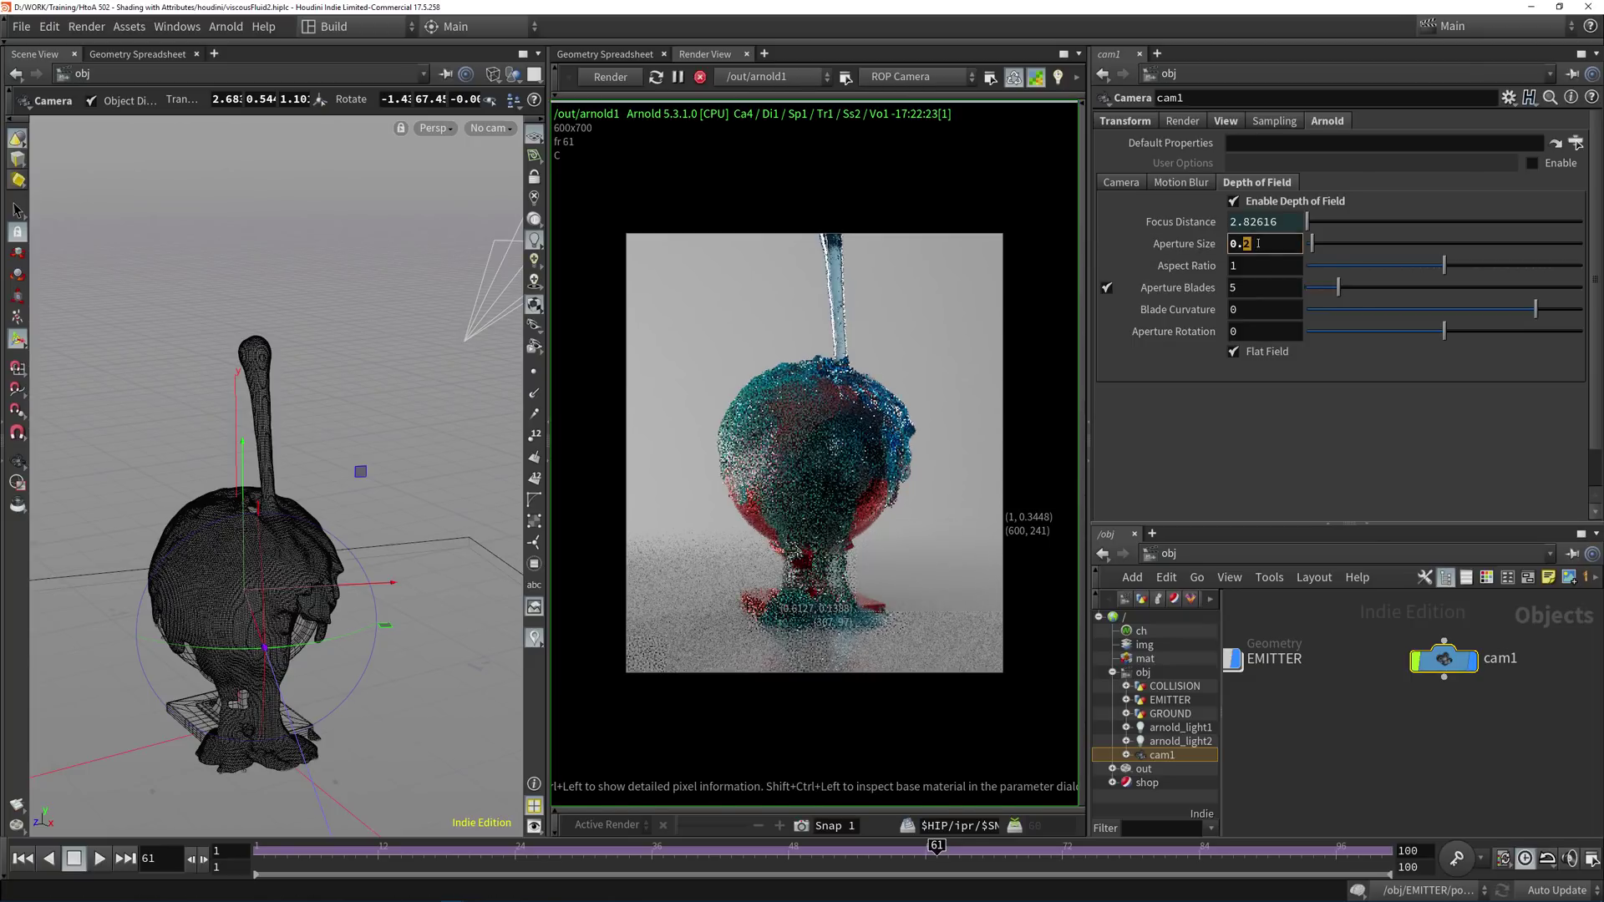
{"action": "type", "text": "15"}
{"action": "key", "text": "Return"}
{"action": "double_click", "coordinate": [1246, 244]}
{"action": "type", "text": "1"}
{"action": "key", "text": "Return"}
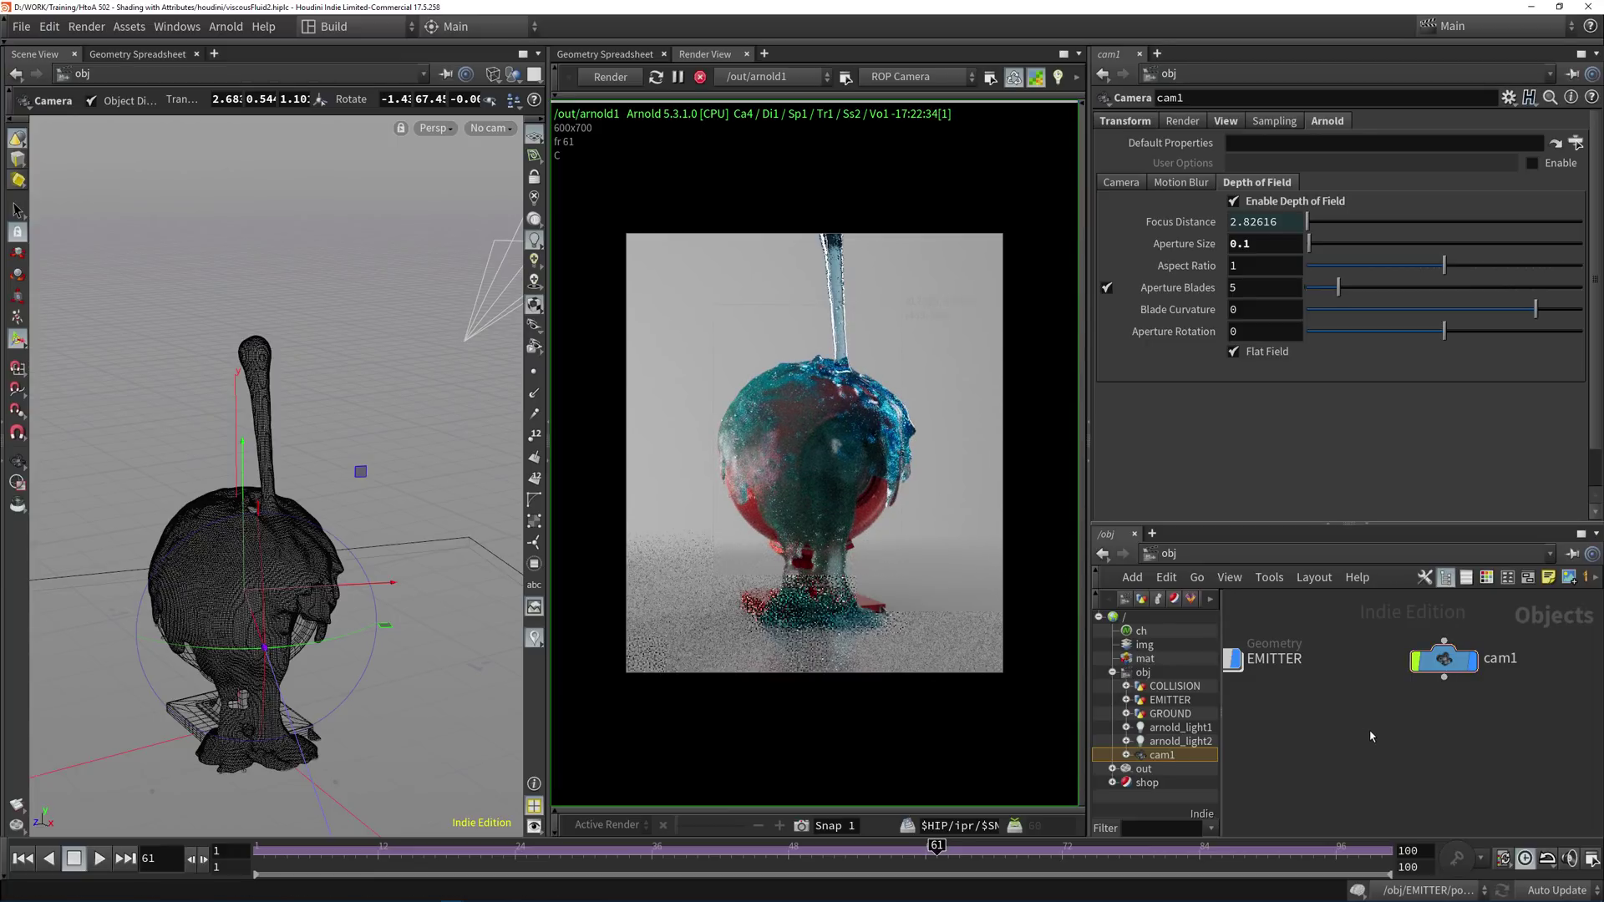
Open the arnold1 output node's sampling settings and set Camera (AA) to 8.
{"action": "scroll", "coordinate": [858, 414], "scroll_direction": "up", "scroll_amount": 2}
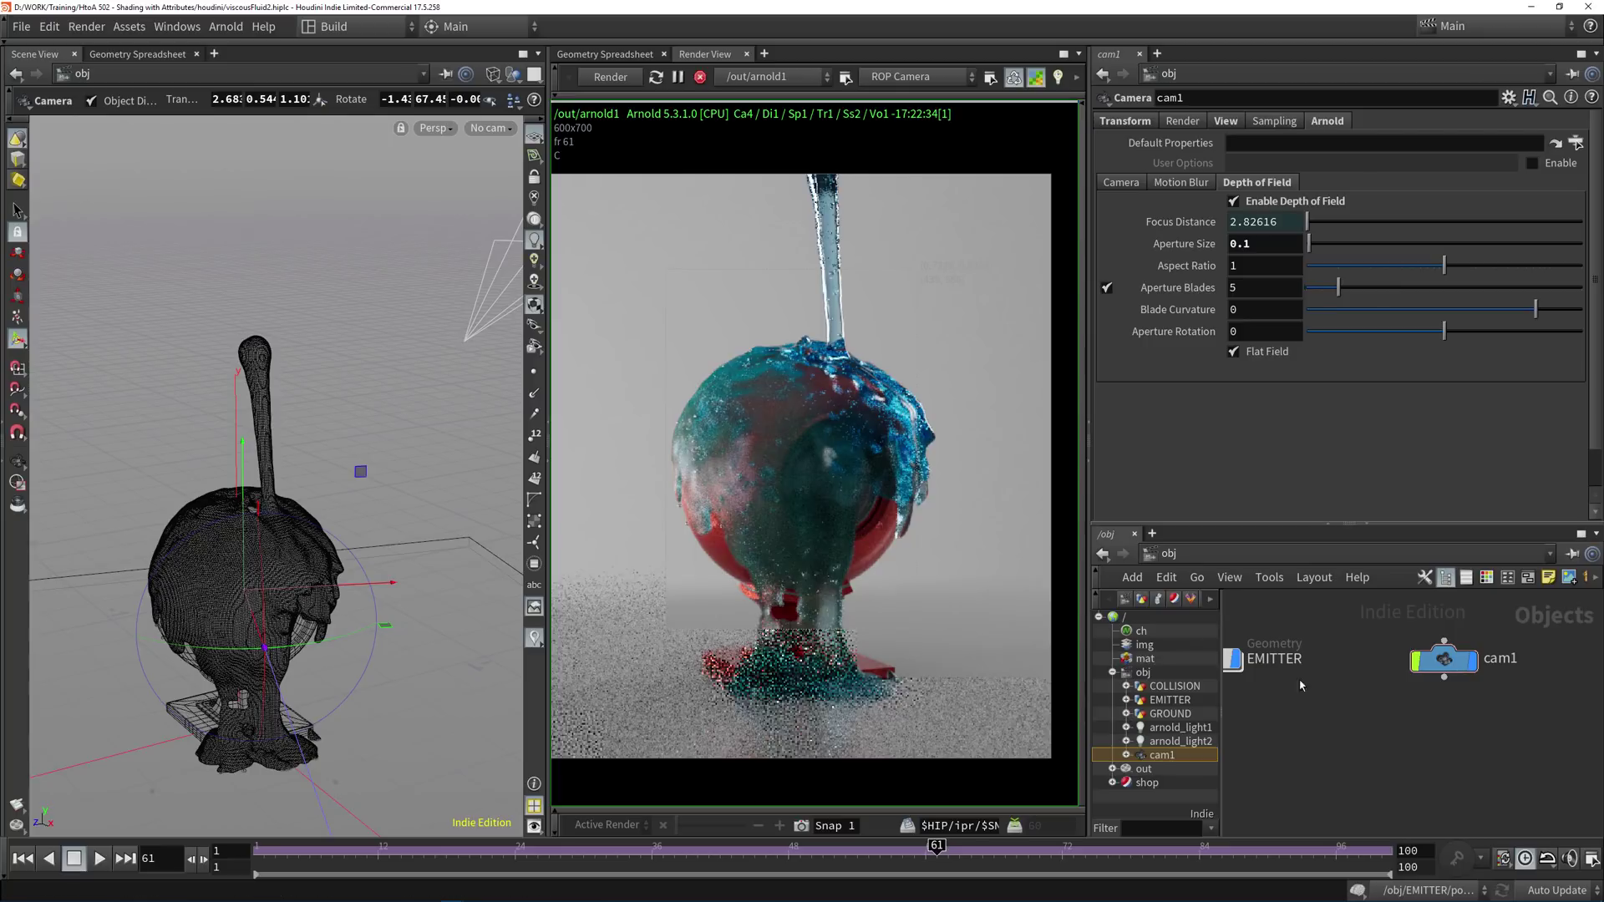
{"action": "scroll", "coordinate": [1298, 719], "scroll_direction": "down", "scroll_amount": 1}
{"action": "left_click", "coordinate": [1143, 769]}
{"action": "left_click", "coordinate": [1112, 768]}
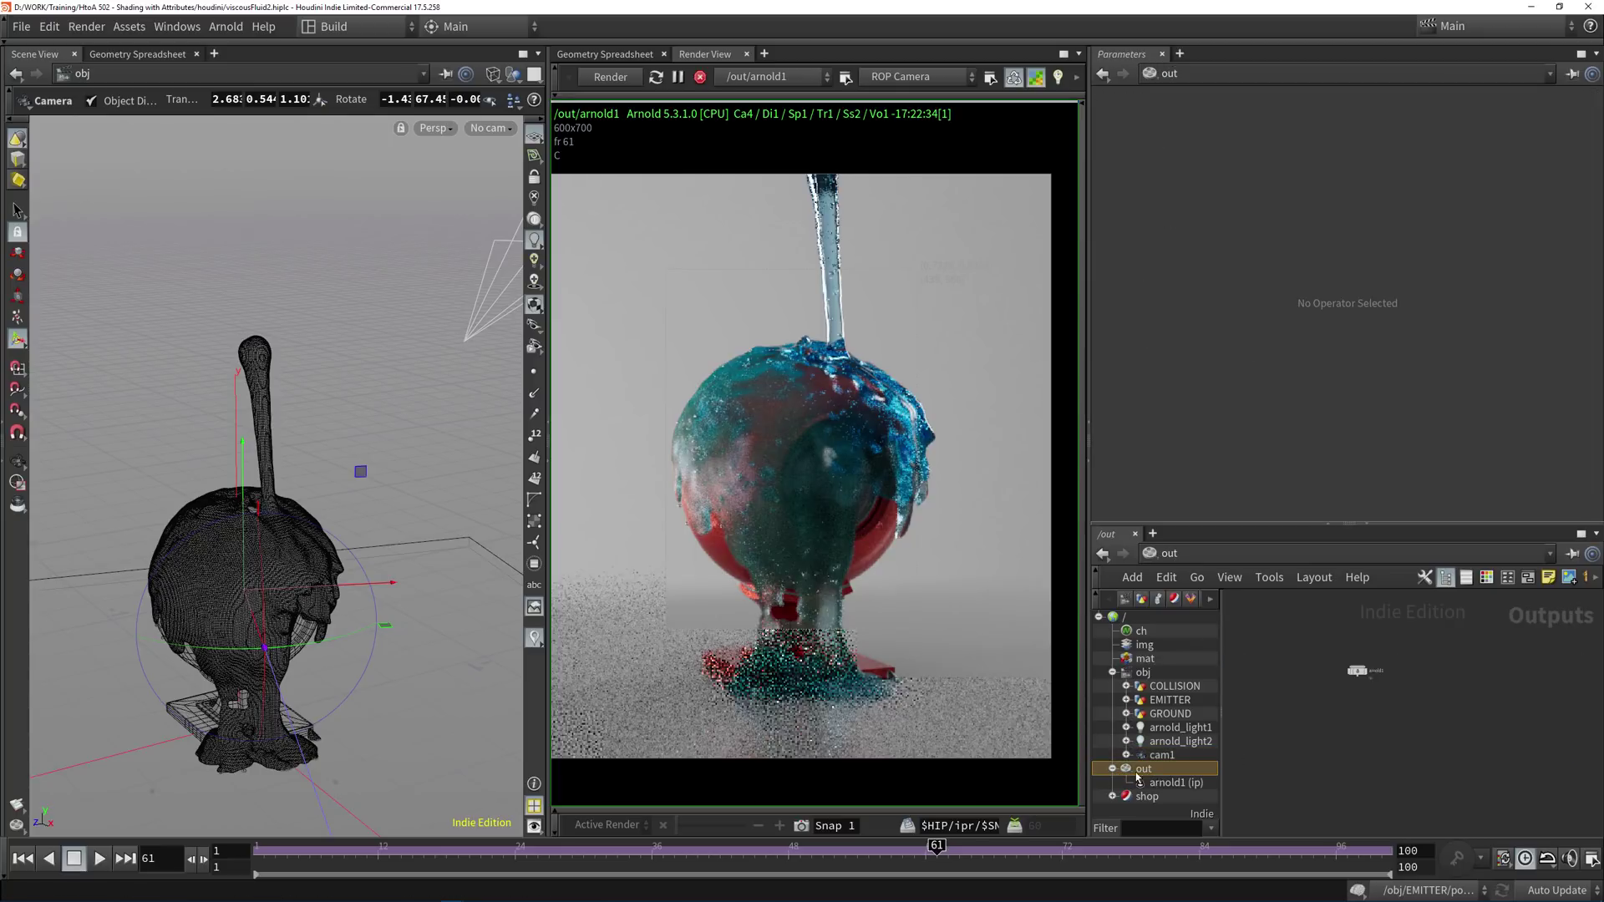
{"action": "left_click", "coordinate": [1162, 783]}
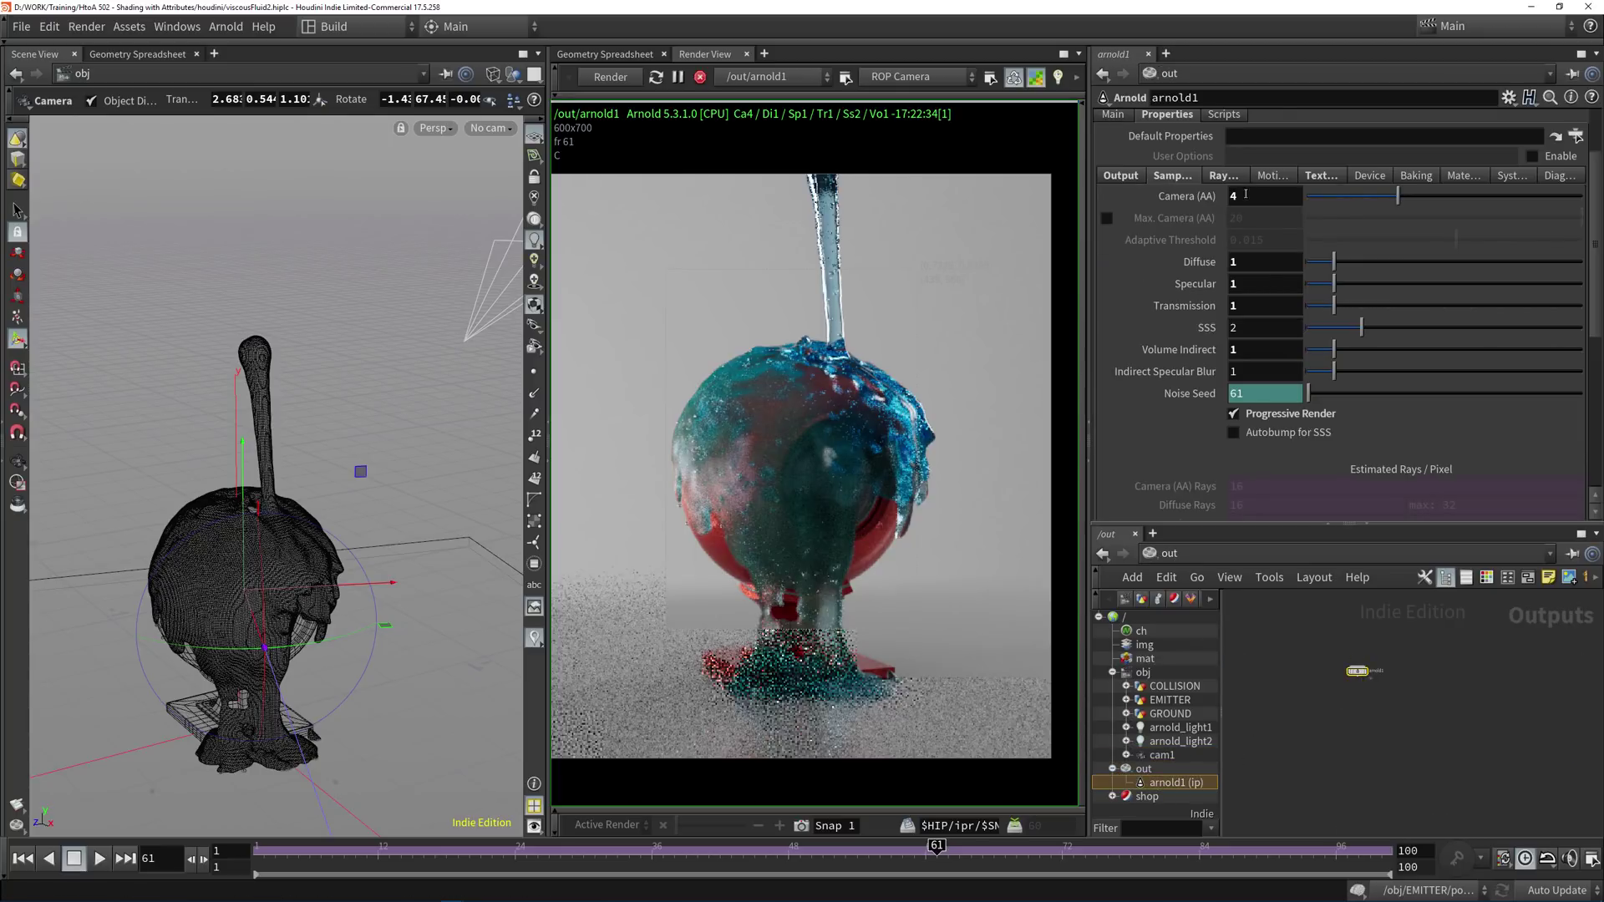
{"action": "scroll", "coordinate": [1195, 284], "scroll_direction": "up", "scroll_amount": 1}
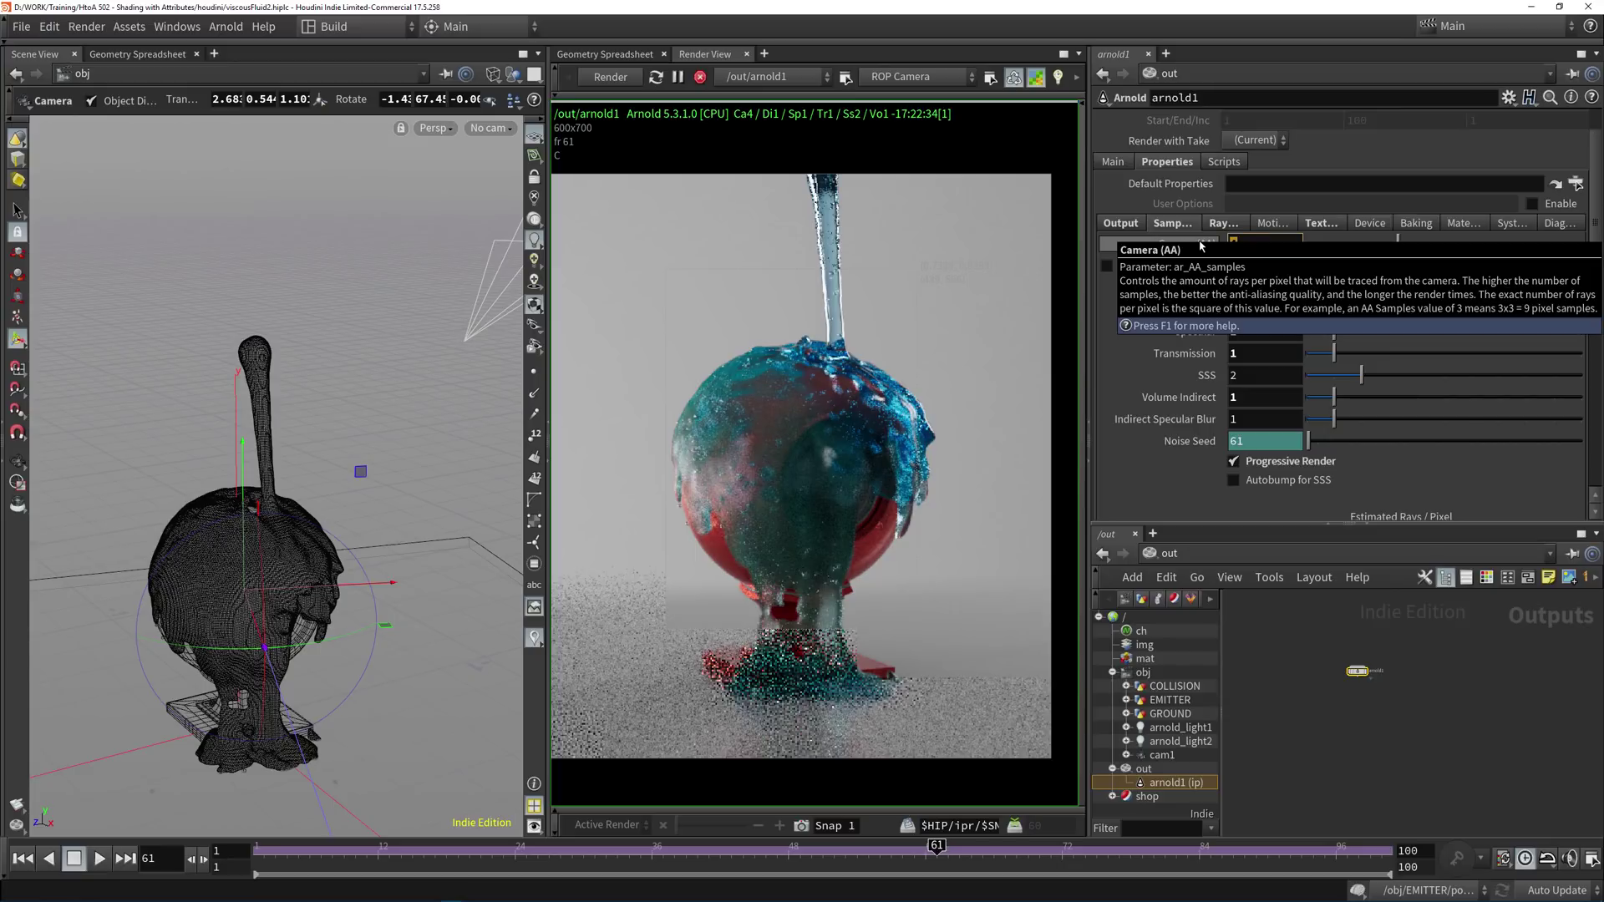
{"action": "type", "text": "8"}
{"action": "key", "text": "Return"}
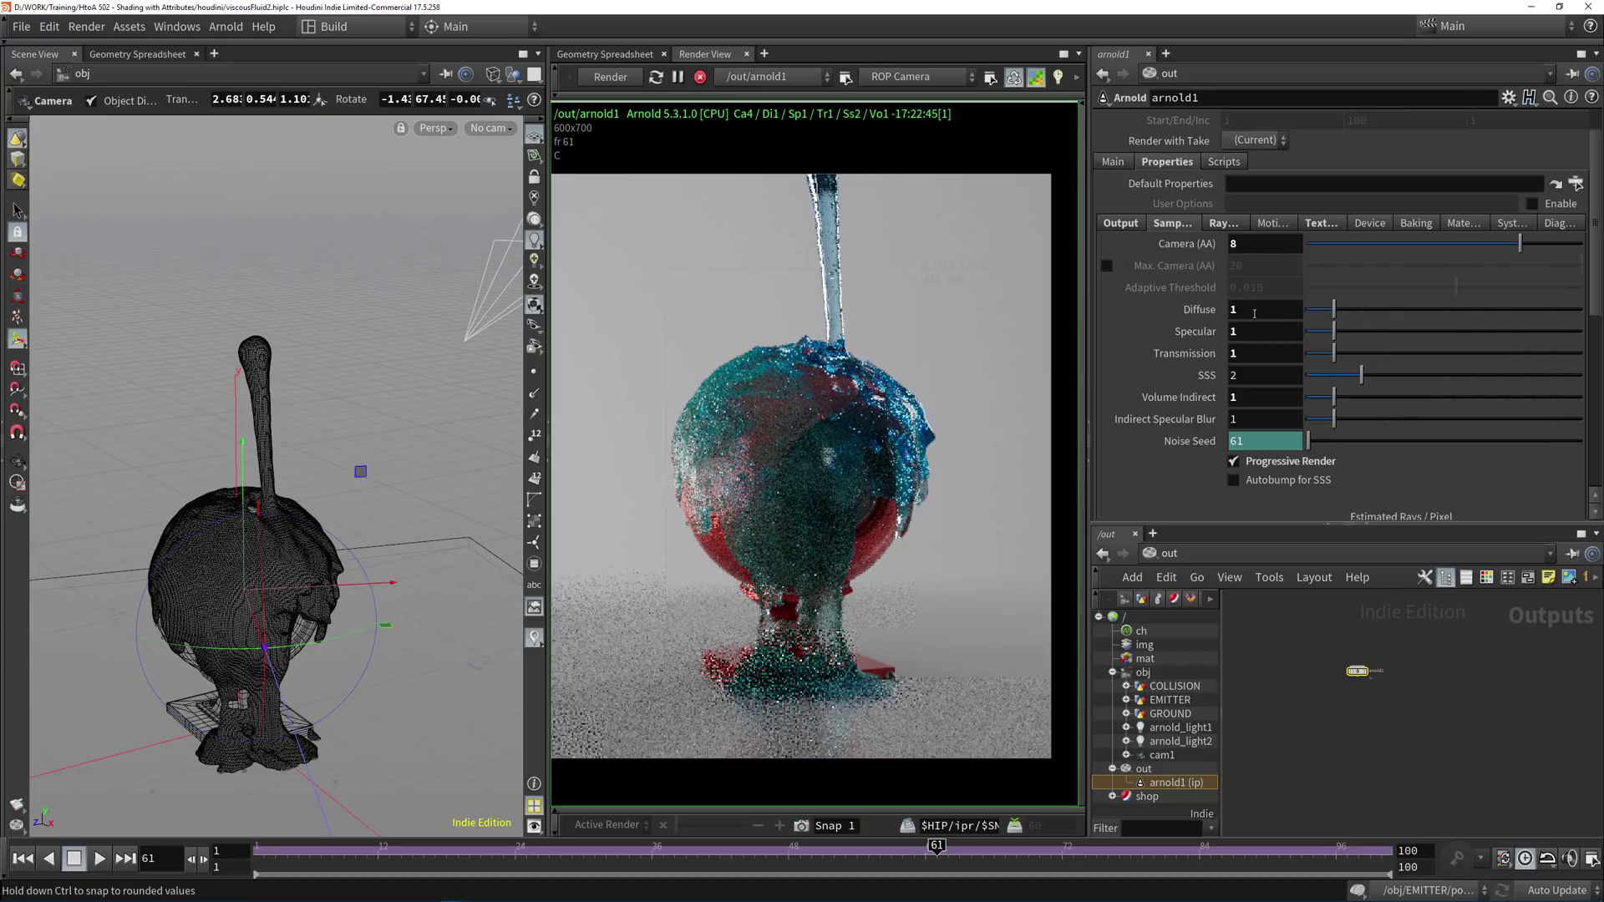
Set arnold1's Specular and Transmission samples to 3 each.
{"action": "double_click", "coordinate": [1235, 331]}
{"action": "type", "text": "3"}
{"action": "key", "text": "Tab"}
{"action": "type", "text": "3"}
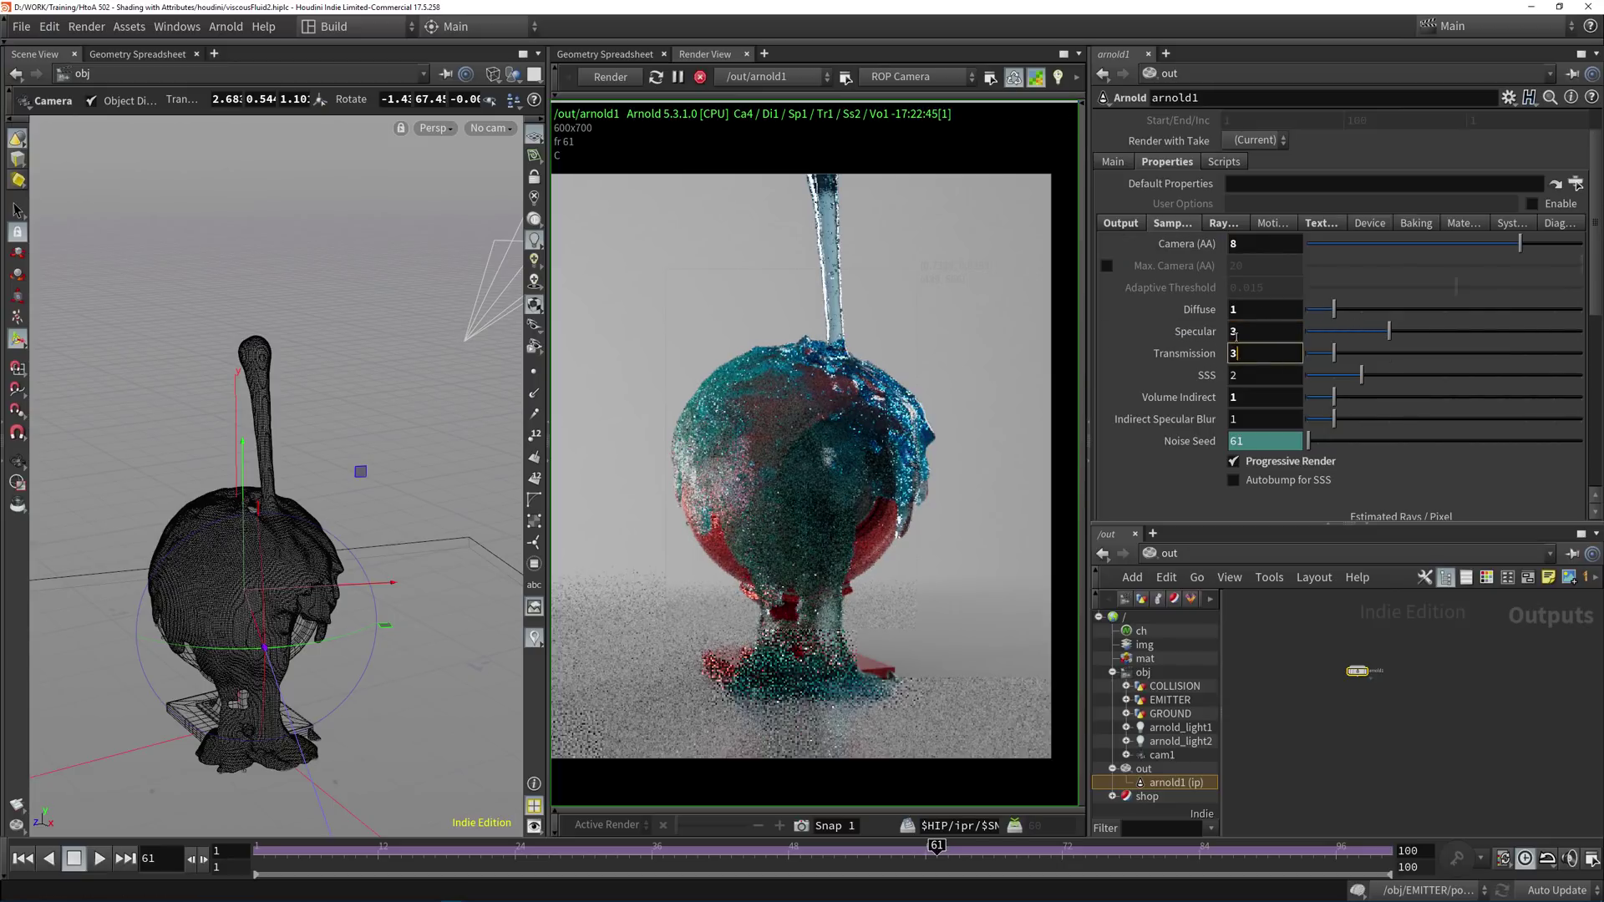
{"action": "key", "text": "Return"}
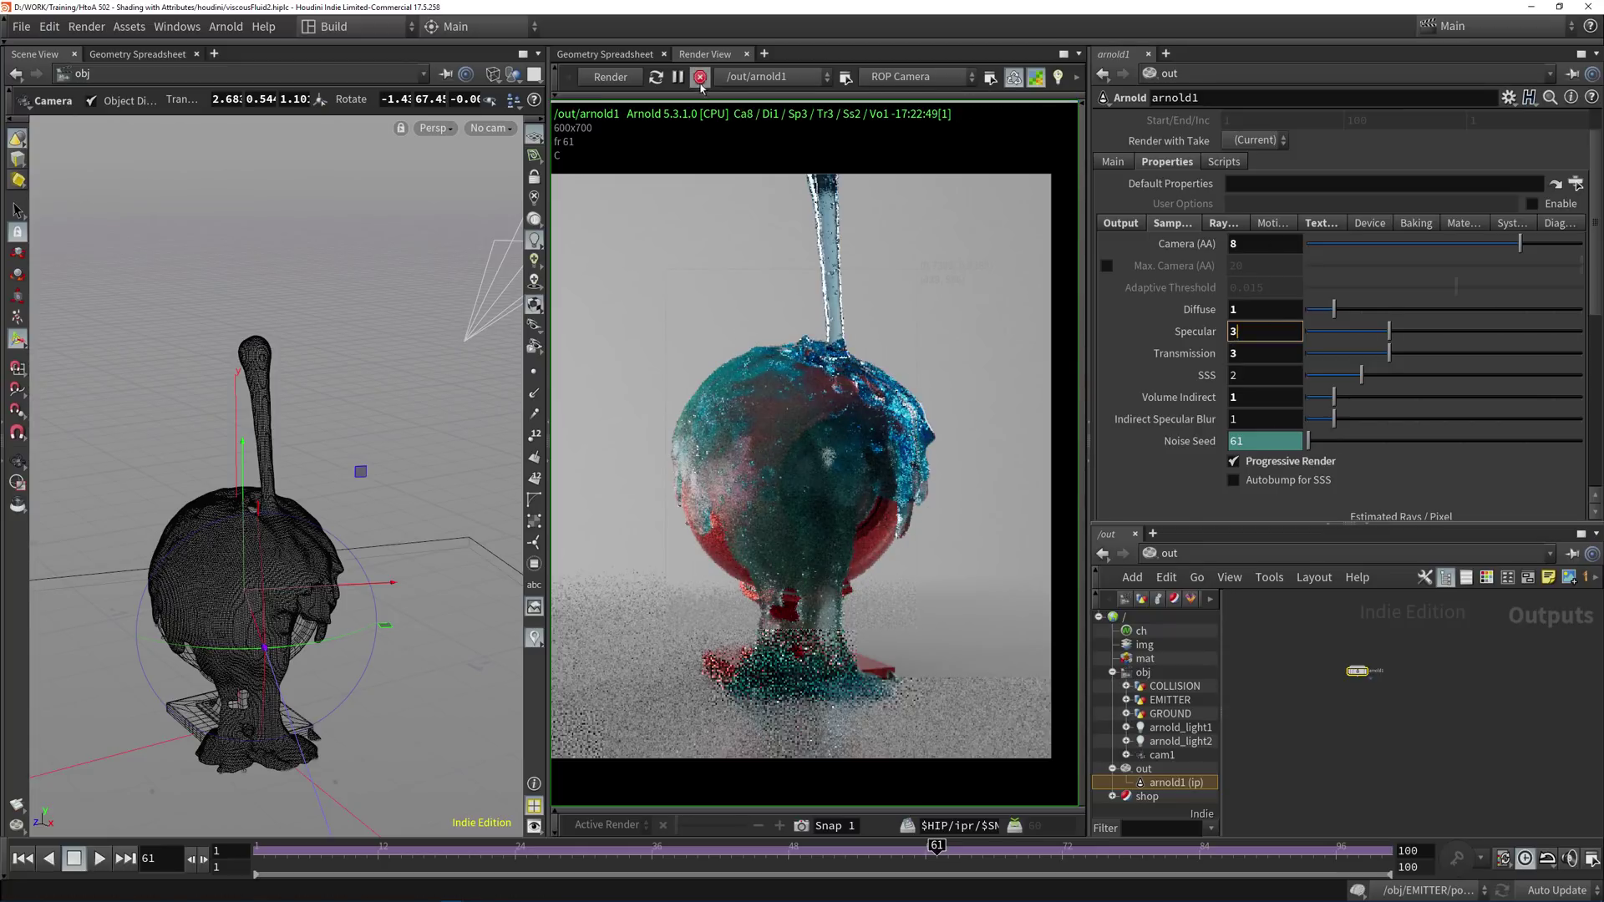
Disable Progressive Render in arnold1's sampling settings and Progressive AA in its system settings.
{"action": "left_click", "coordinate": [1275, 465]}
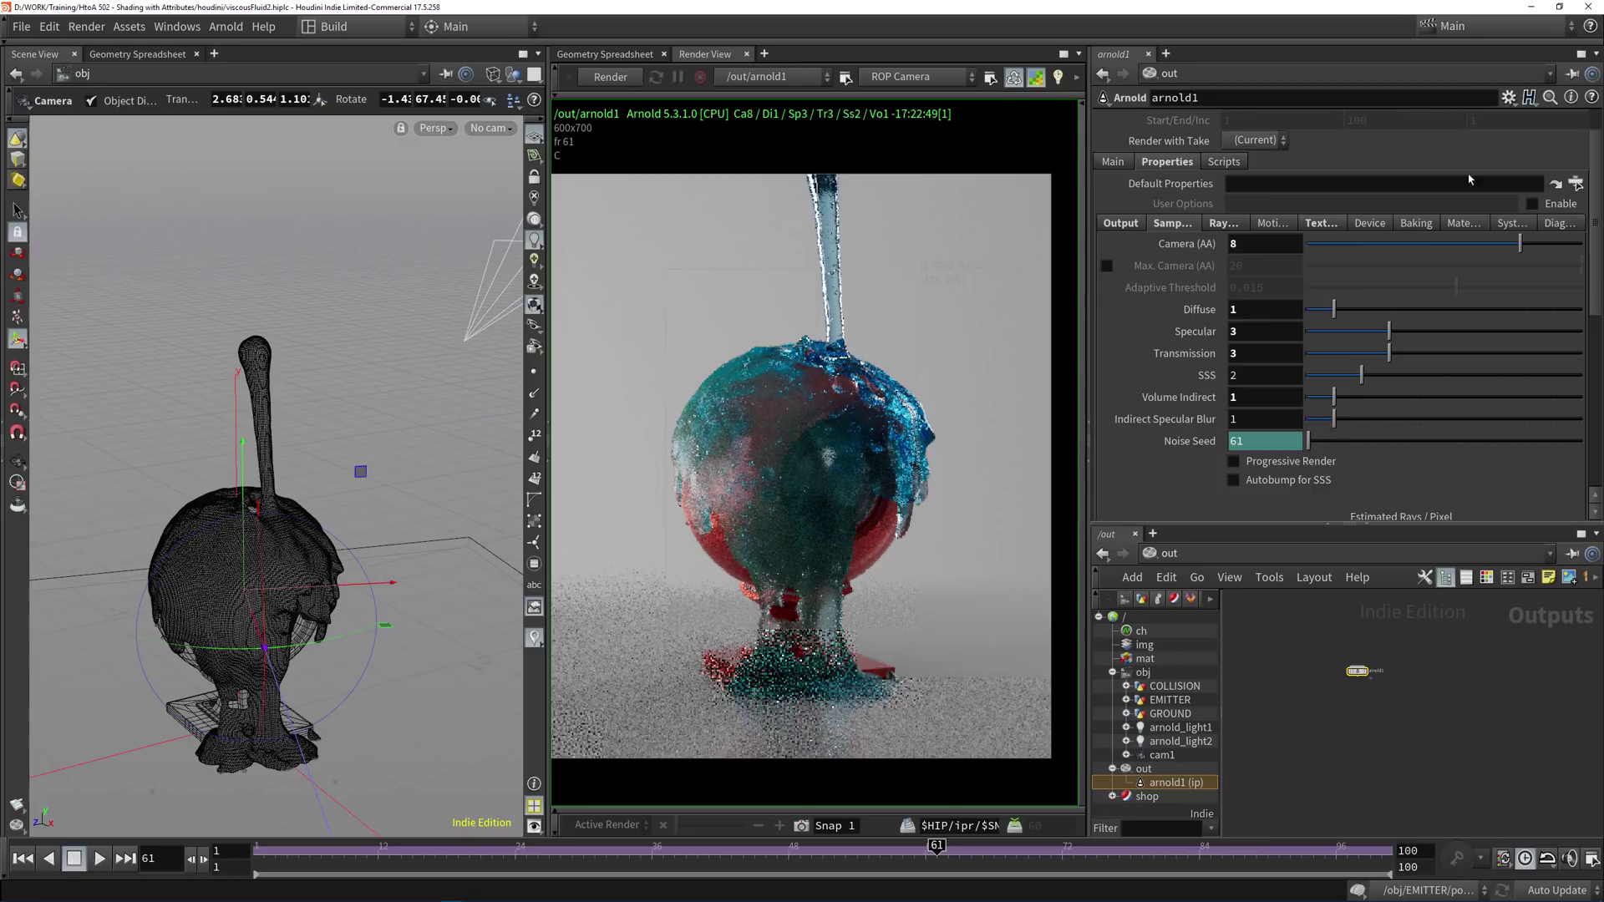
{"action": "left_click", "coordinate": [1316, 224]}
{"action": "left_click", "coordinate": [1511, 223]}
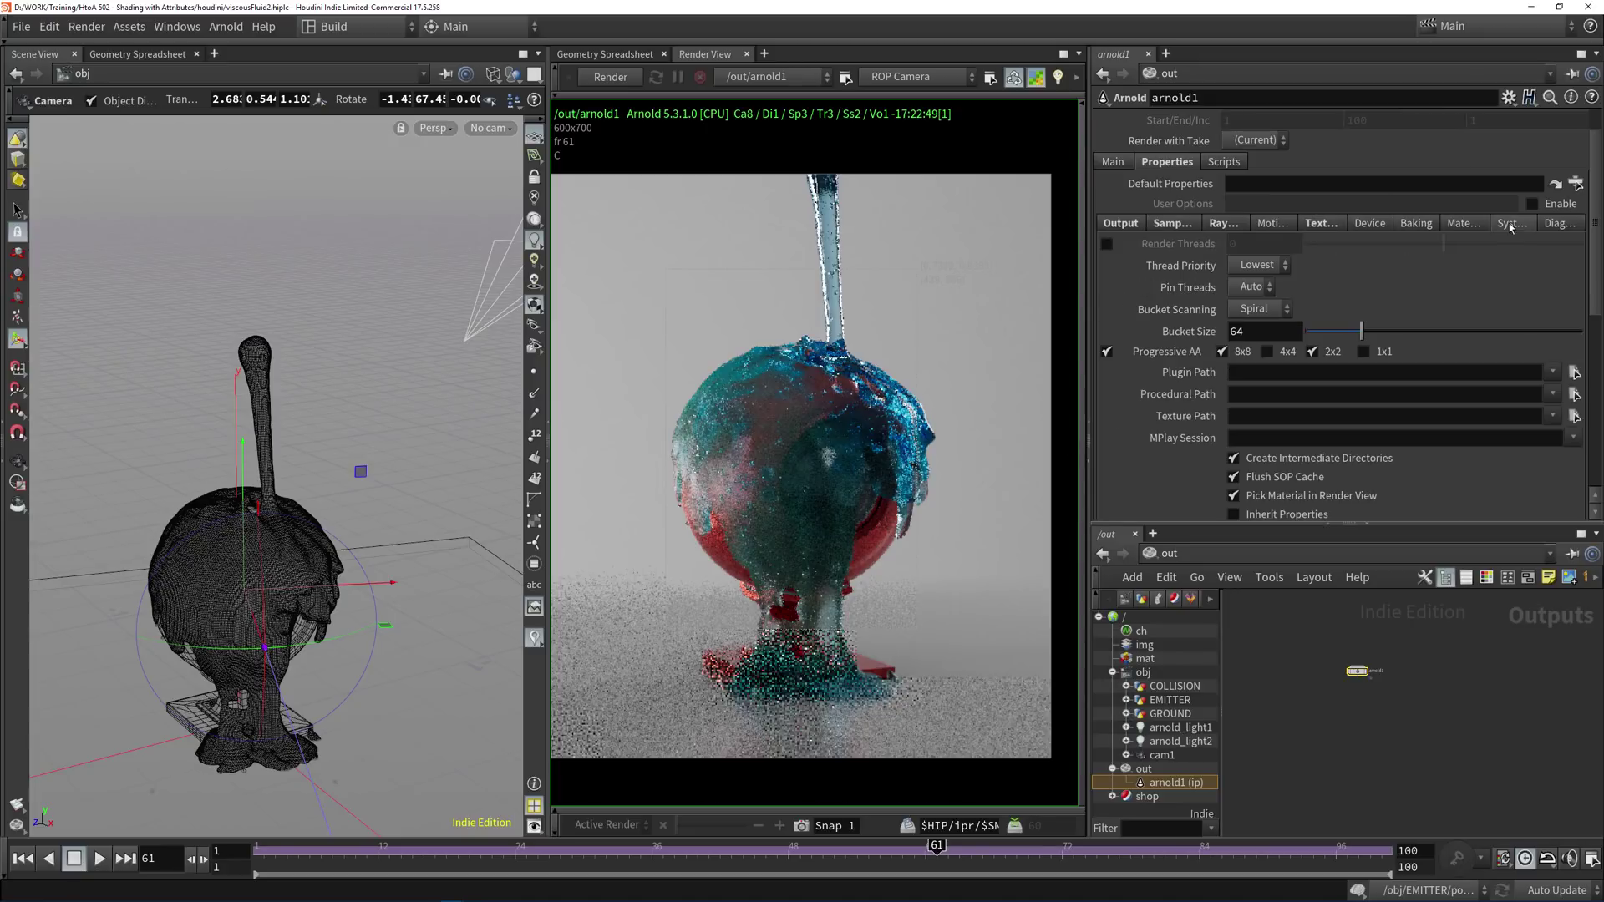
{"action": "left_click", "coordinate": [1144, 357]}
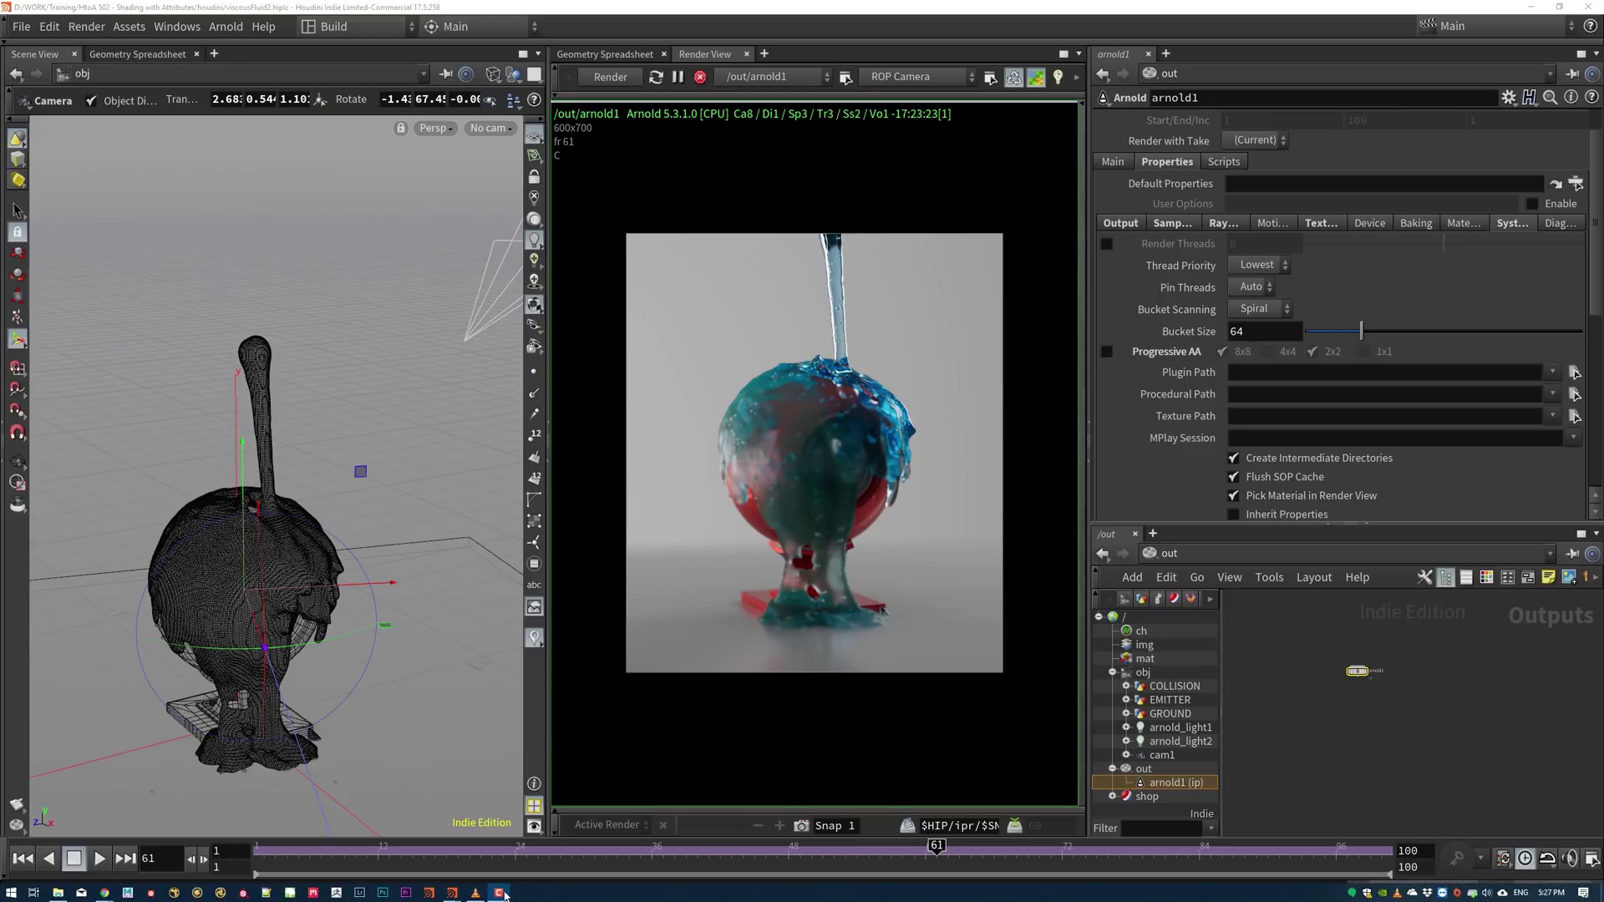
Compare the finished render with the reference clip varyingViscosityDNS.mov in VLC and examine the liquid up close.
{"action": "left_click", "coordinate": [476, 893]}
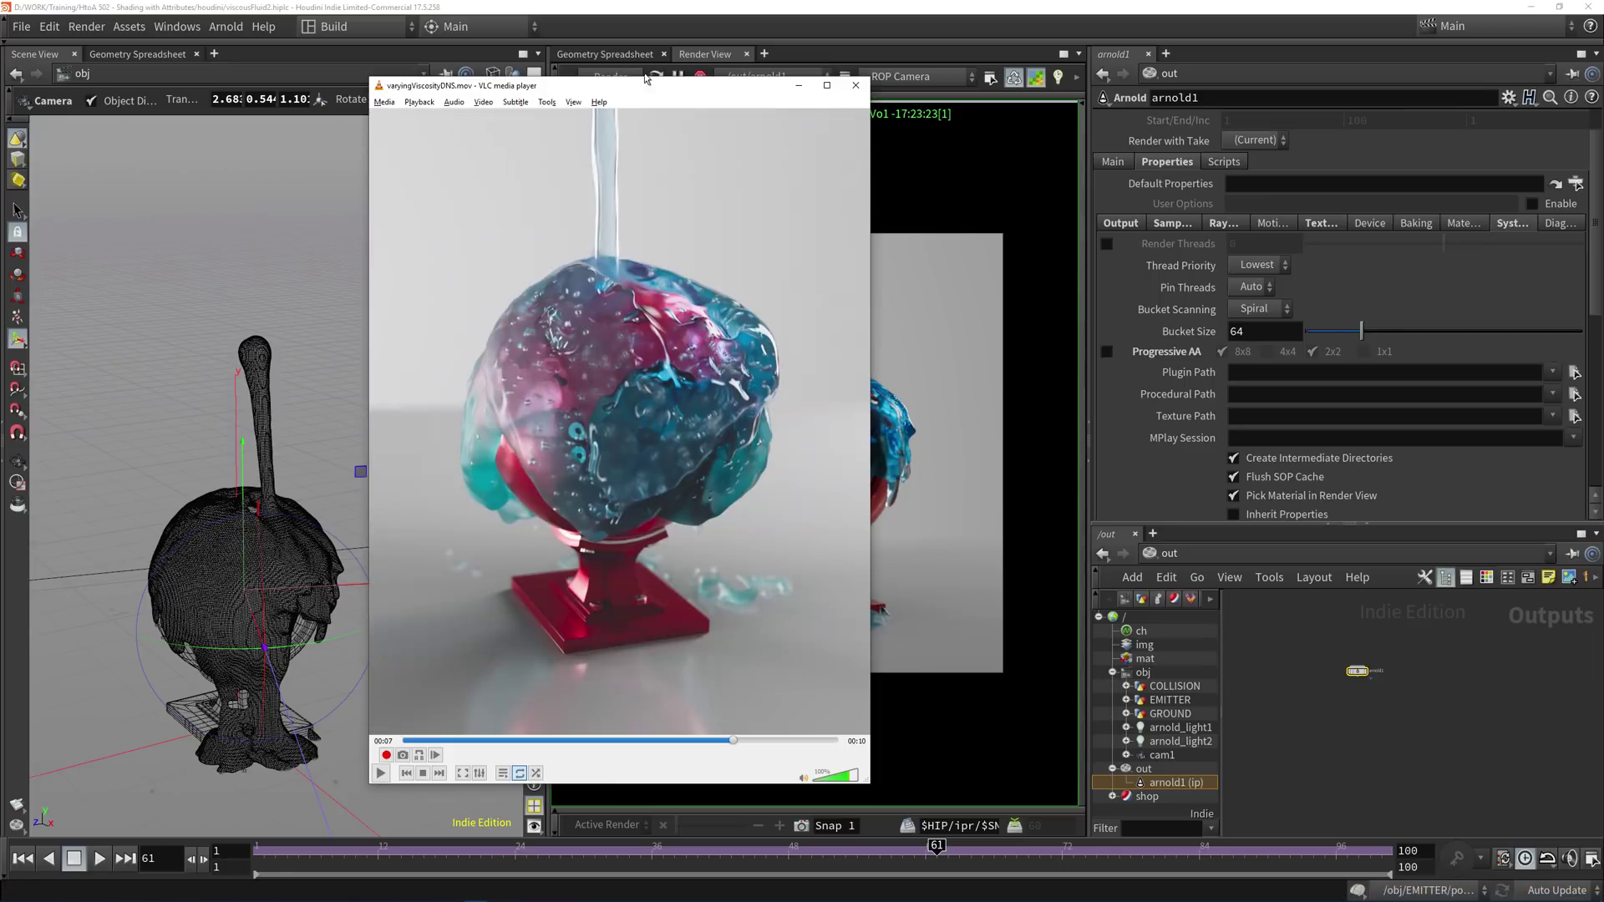
{"action": "left_click_drag", "start_coordinate": [645, 87], "coordinate": [506, 115]}
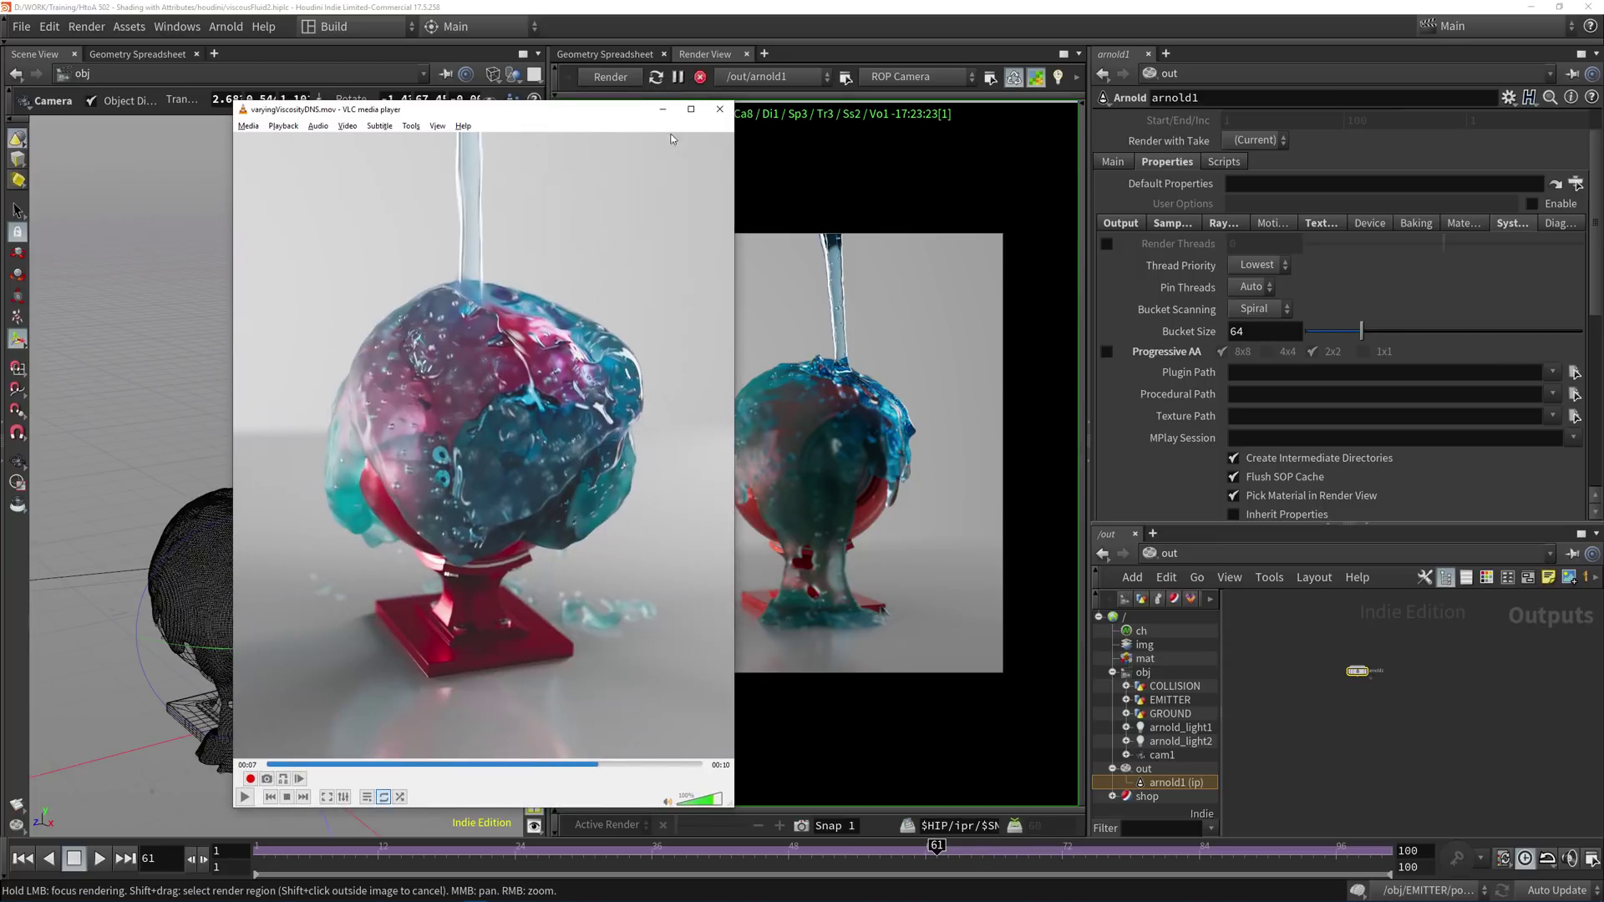
{"action": "left_click", "coordinate": [662, 109]}
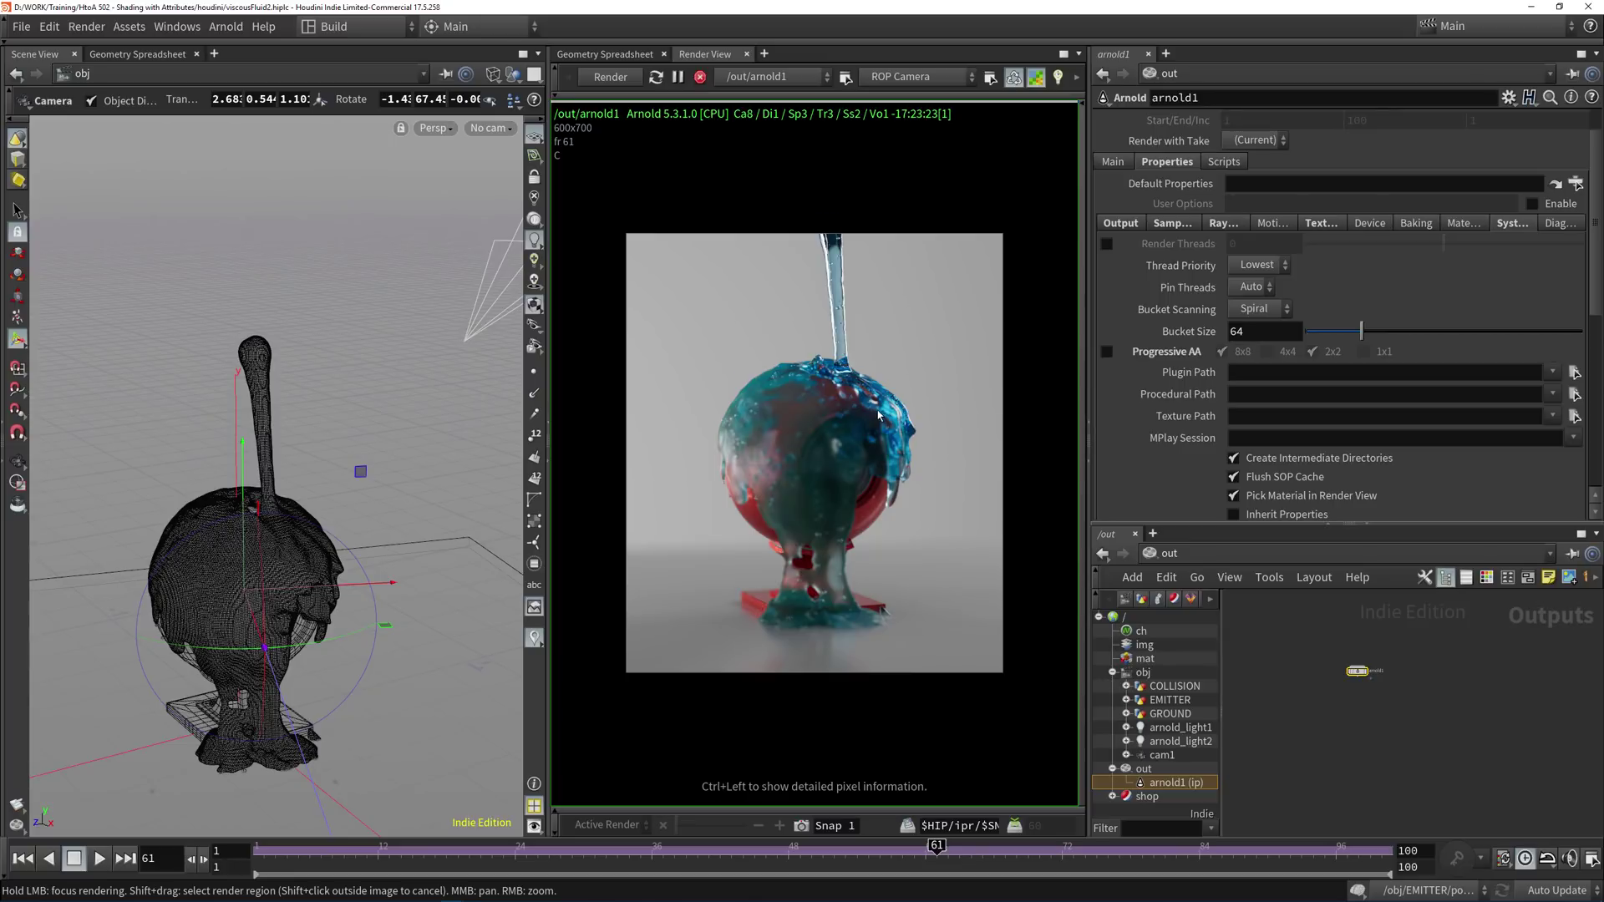
{"action": "scroll", "coordinate": [912, 397], "scroll_direction": "up", "scroll_amount": 3}
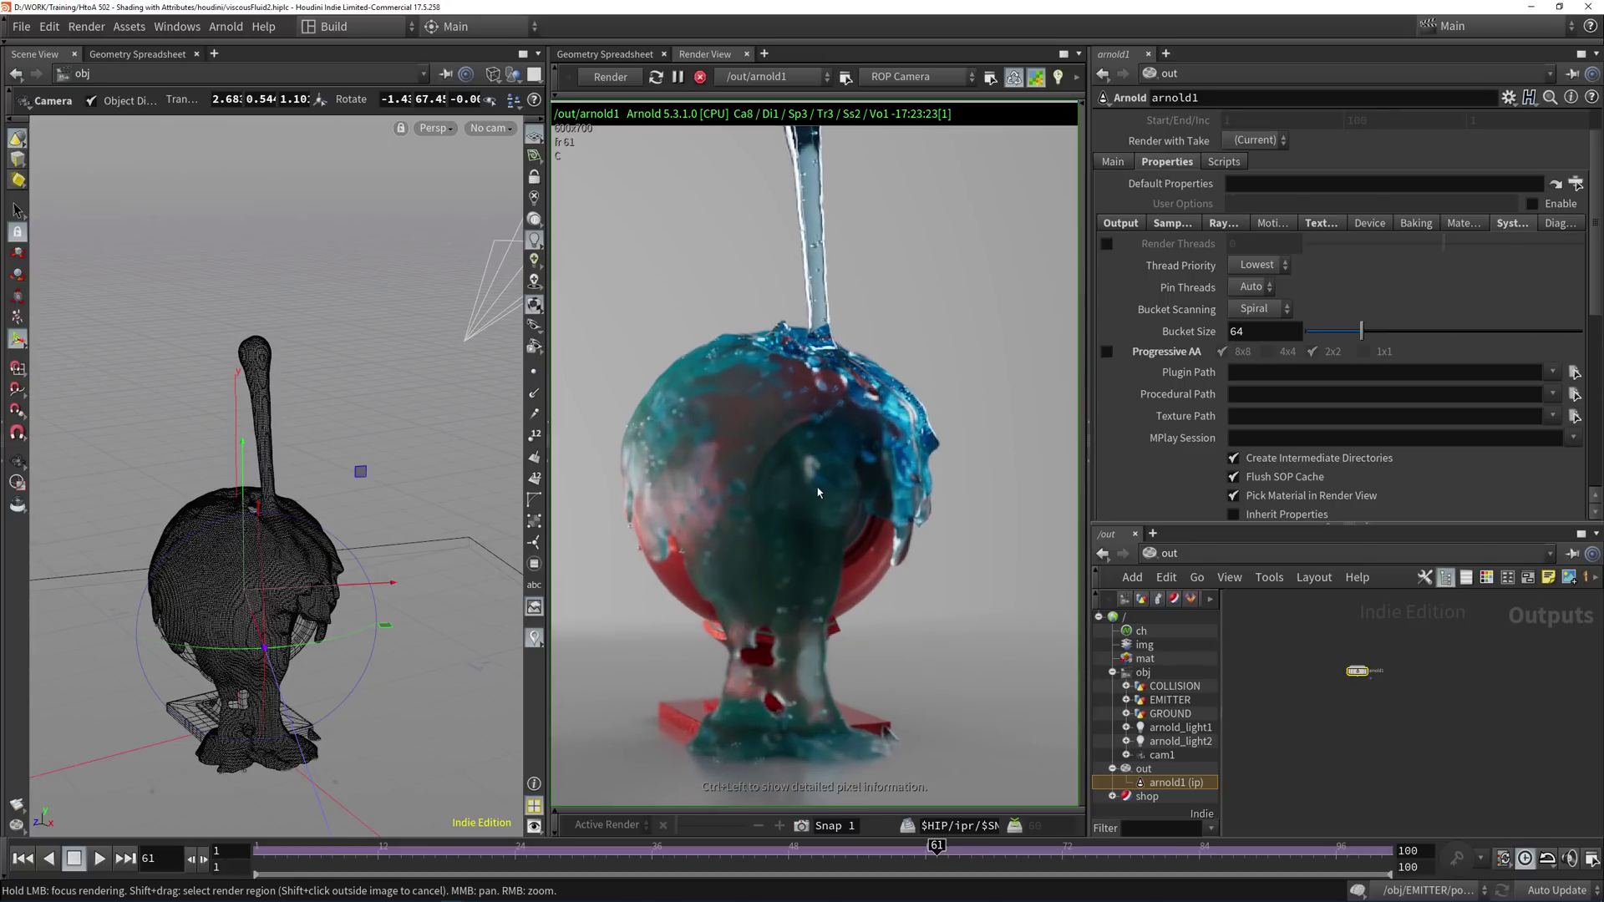
{"action": "scroll", "coordinate": [846, 412], "scroll_direction": "down", "scroll_amount": 3}
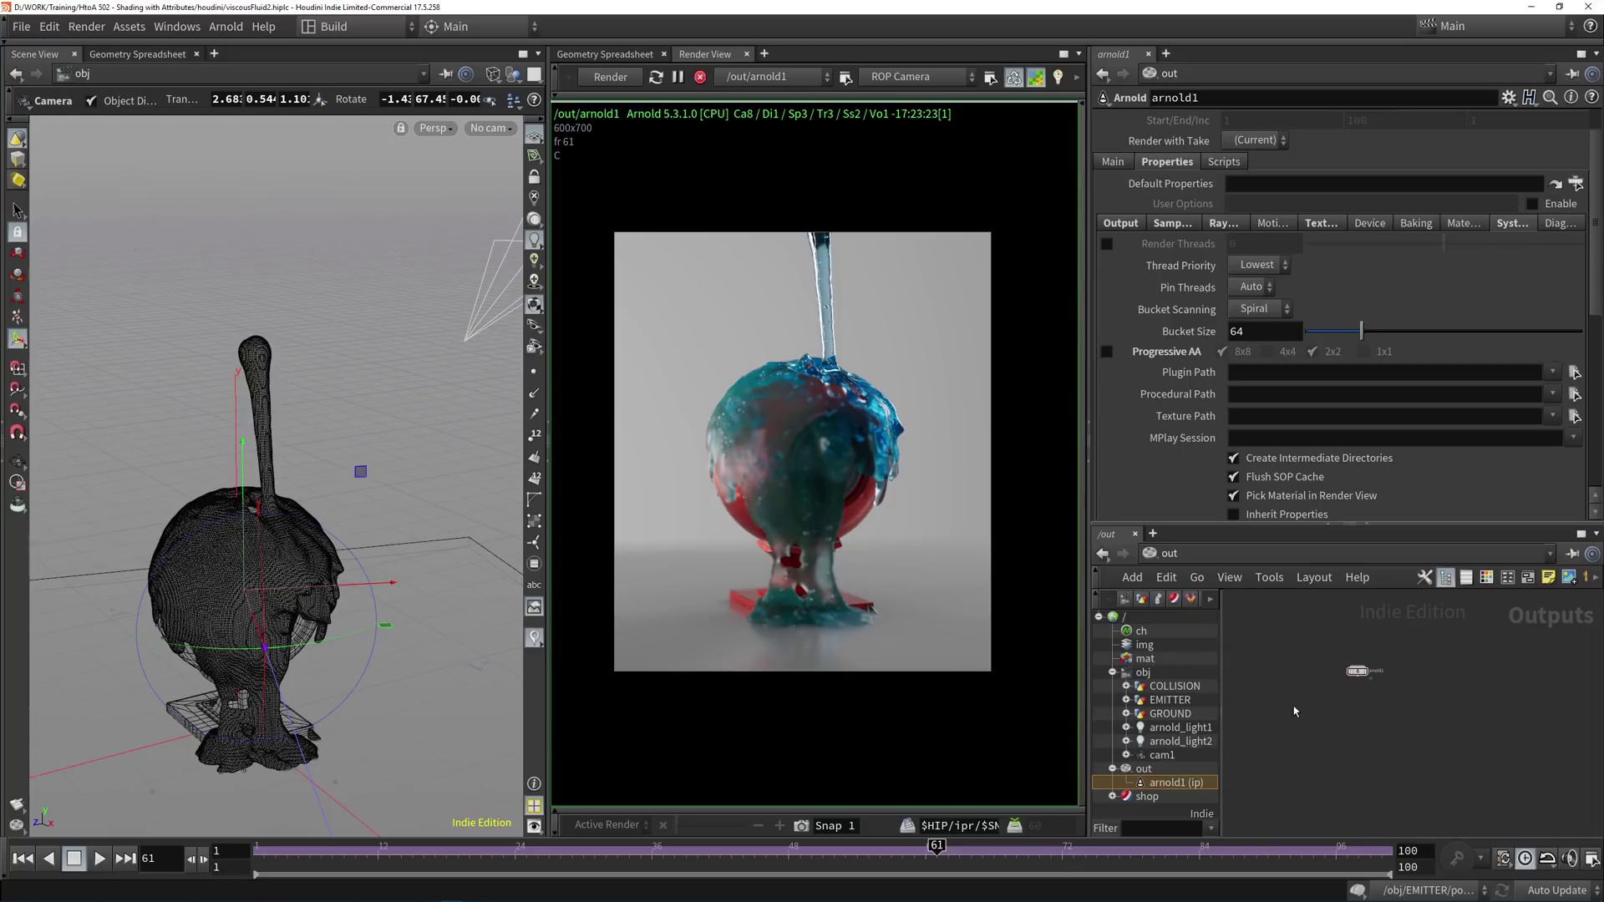
Stop the arnold1 render and store a snapshot of it, leaving the node's render override dialog without rendering.
{"action": "key", "text": "h"}
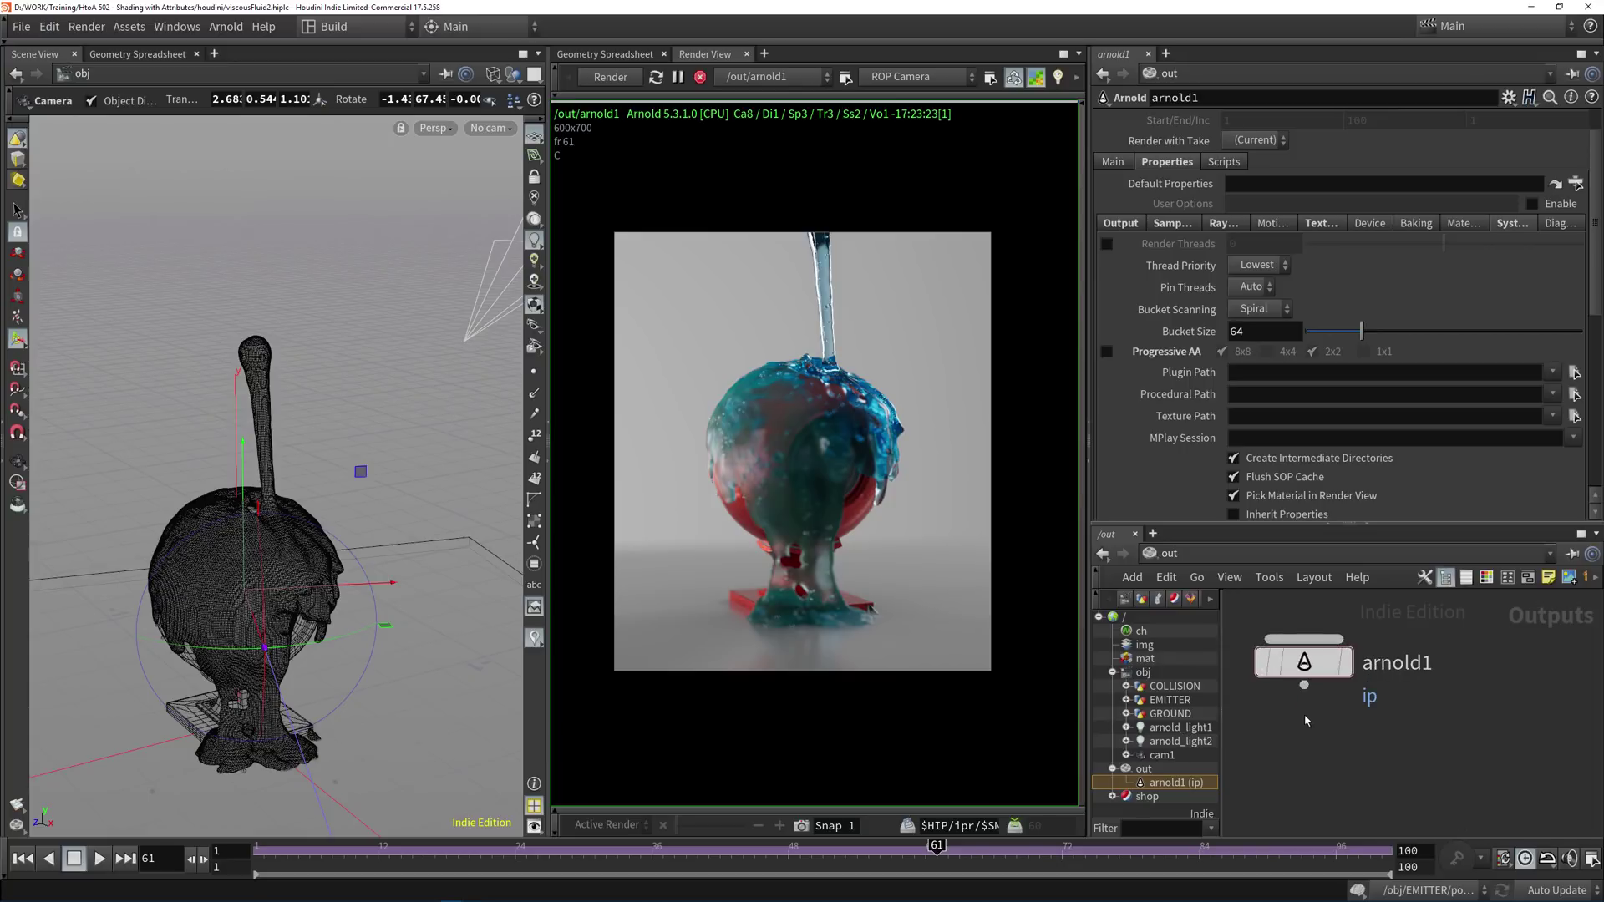
{"action": "mouse_move", "coordinate": [1306, 663]}
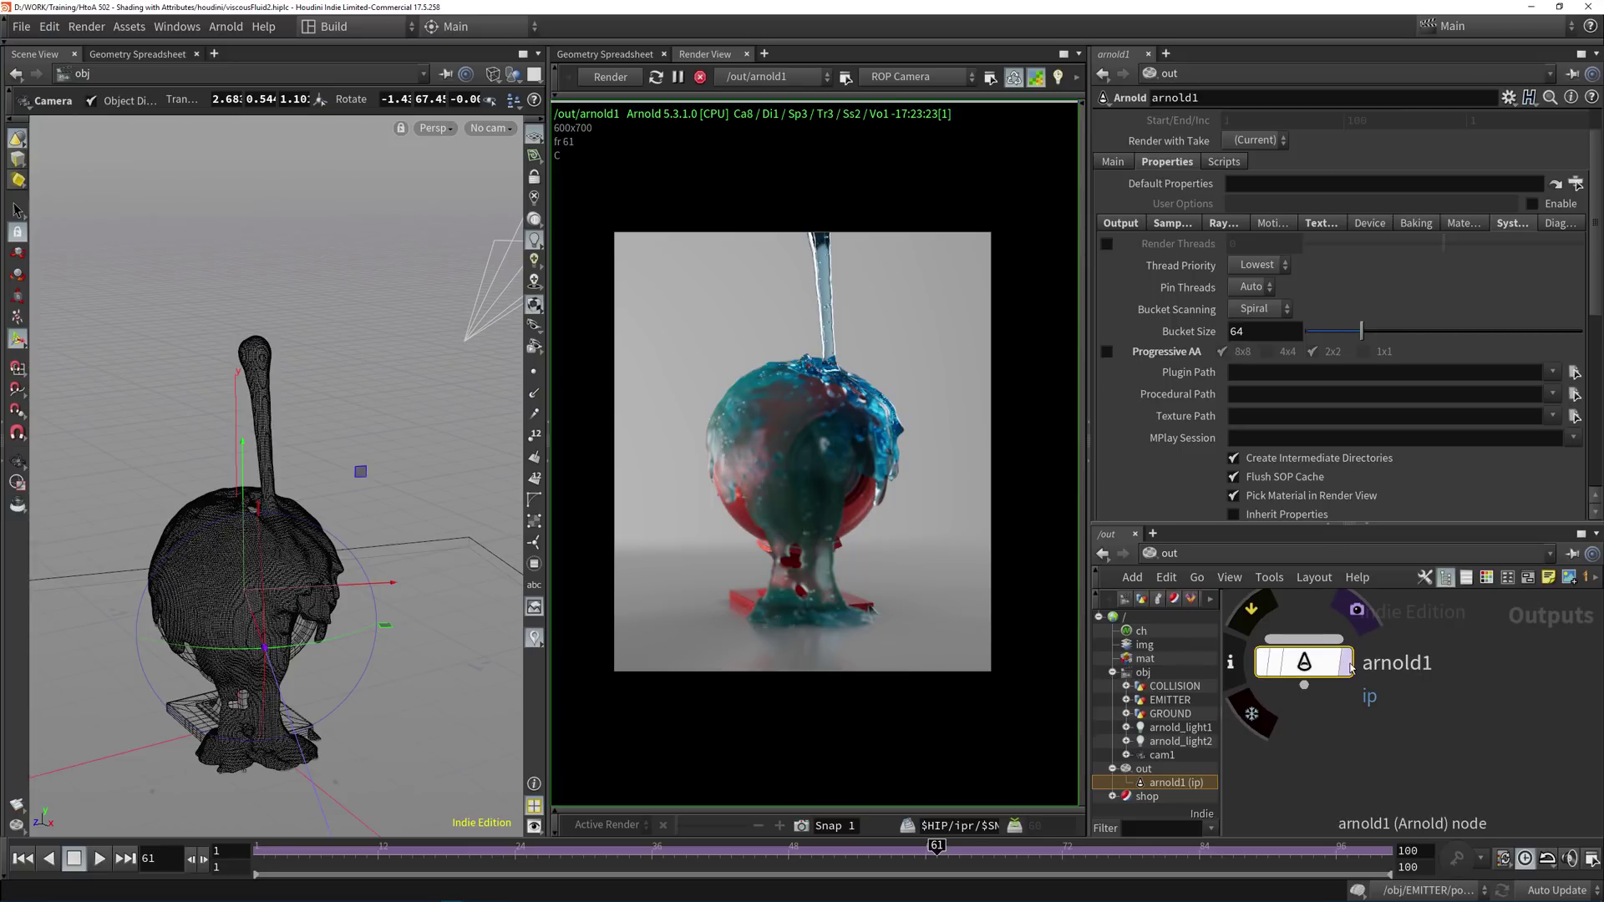
{"action": "left_click", "coordinate": [700, 76]}
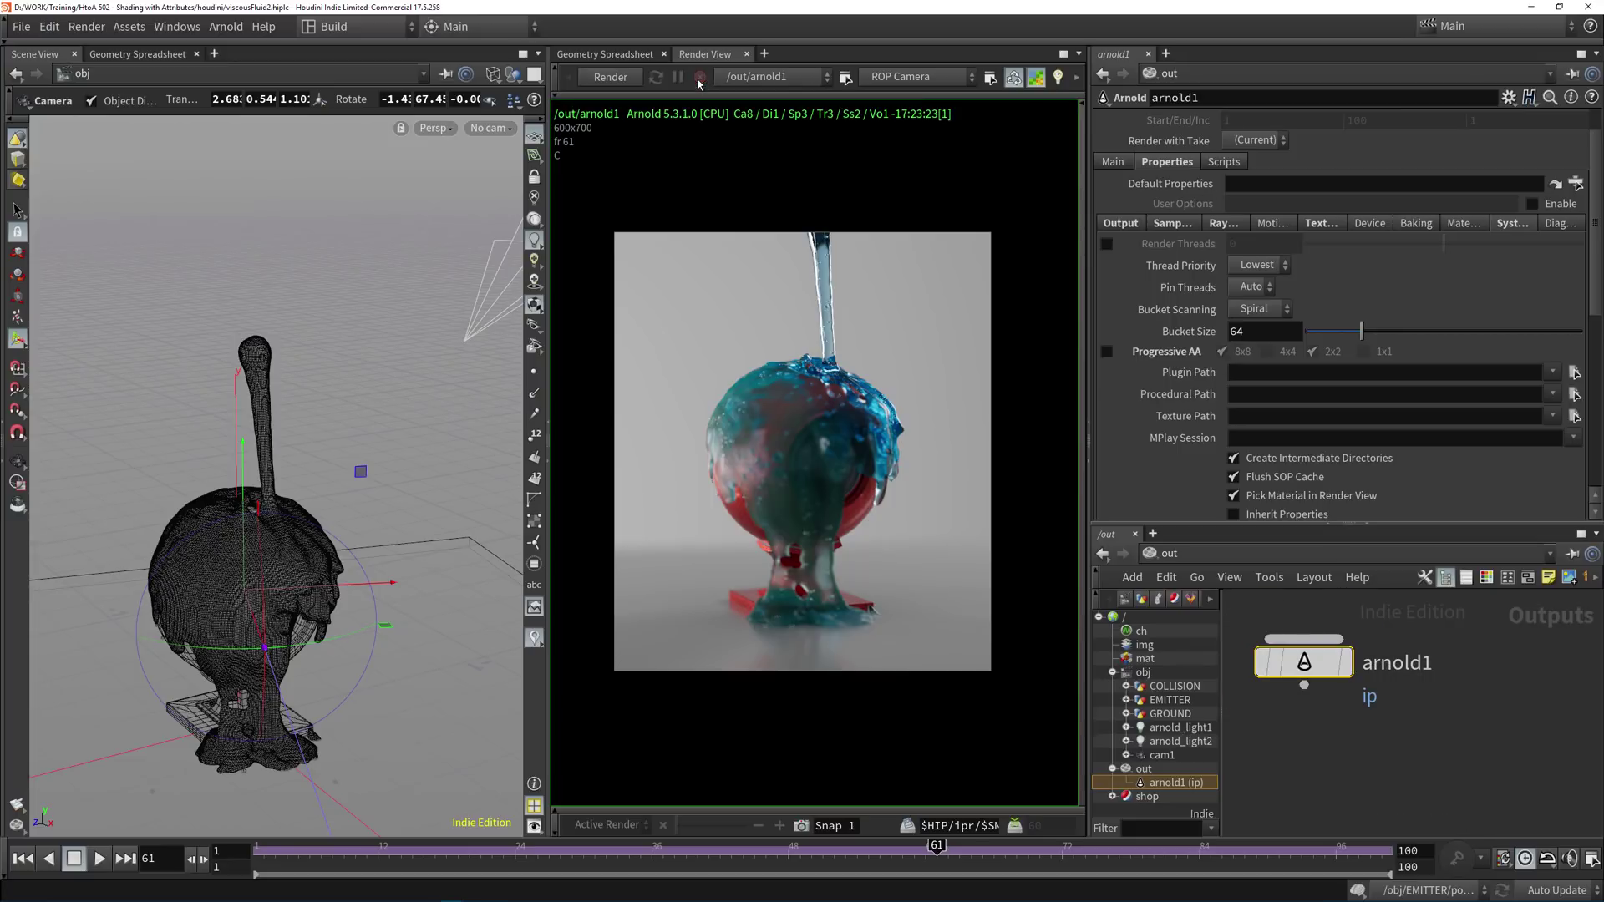
{"action": "left_click", "coordinate": [803, 826]}
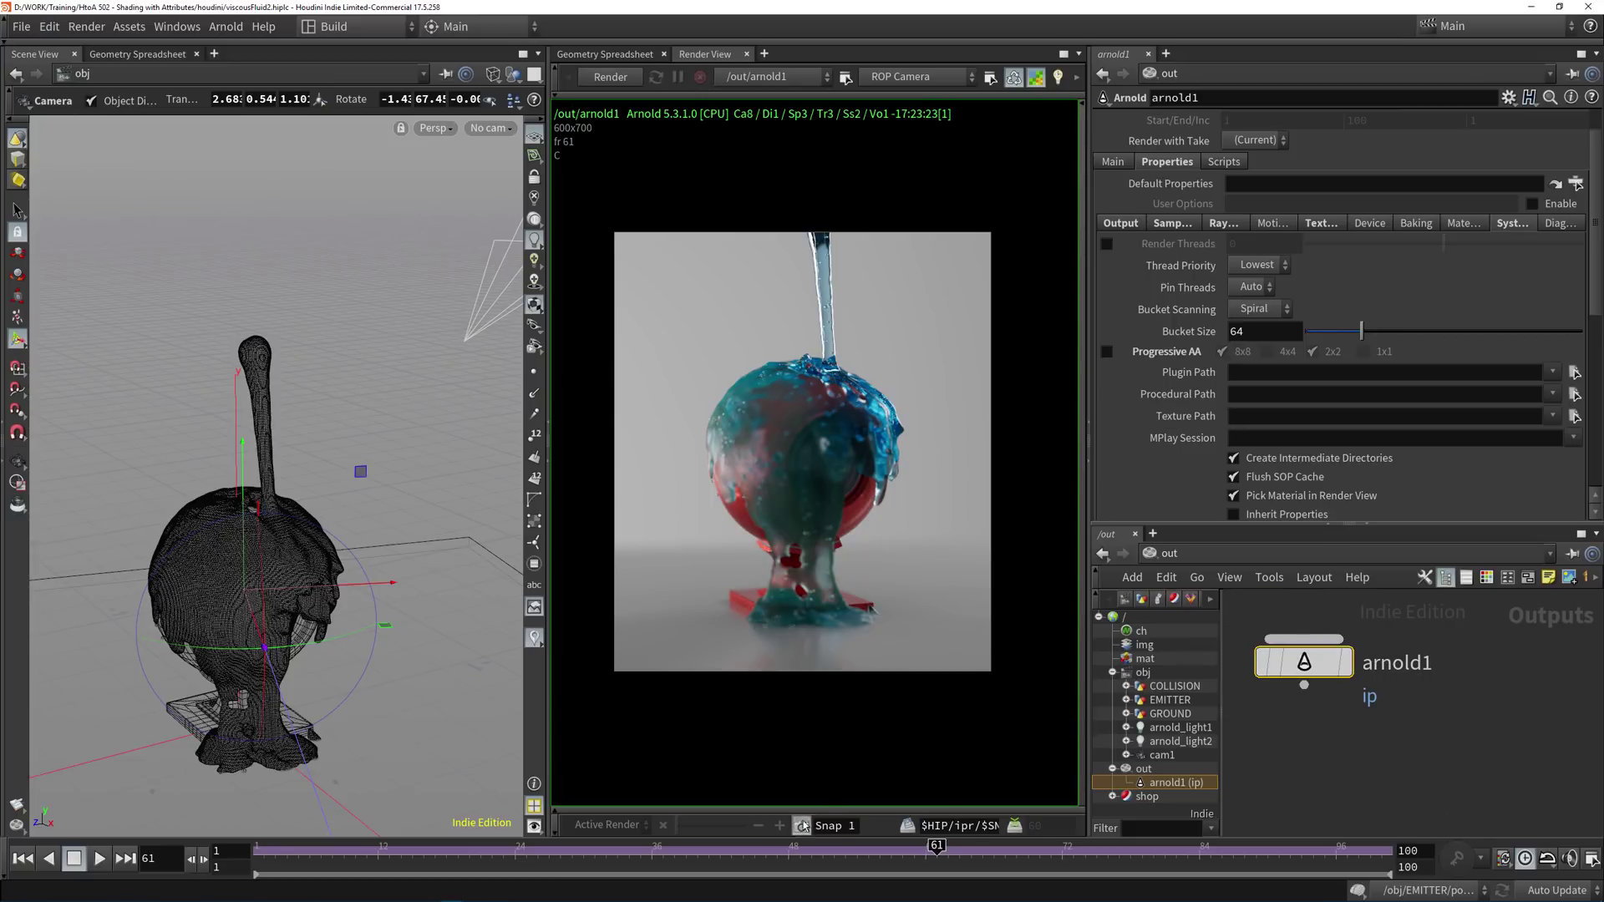
{"action": "left_click", "coordinate": [1347, 660]}
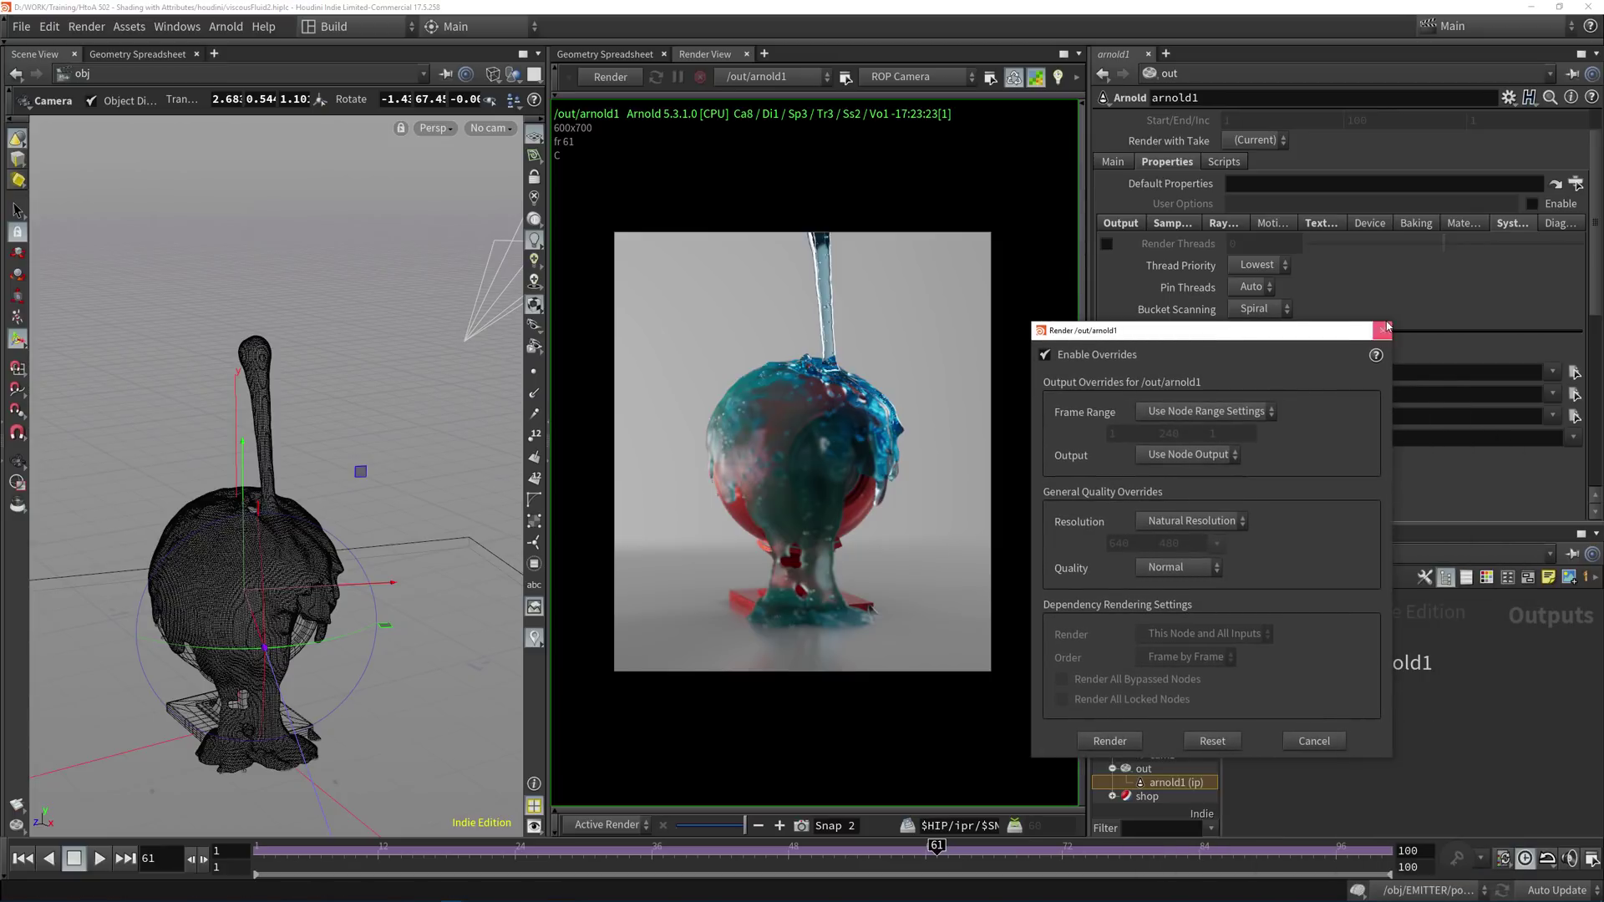
{"action": "left_click", "coordinate": [1384, 330]}
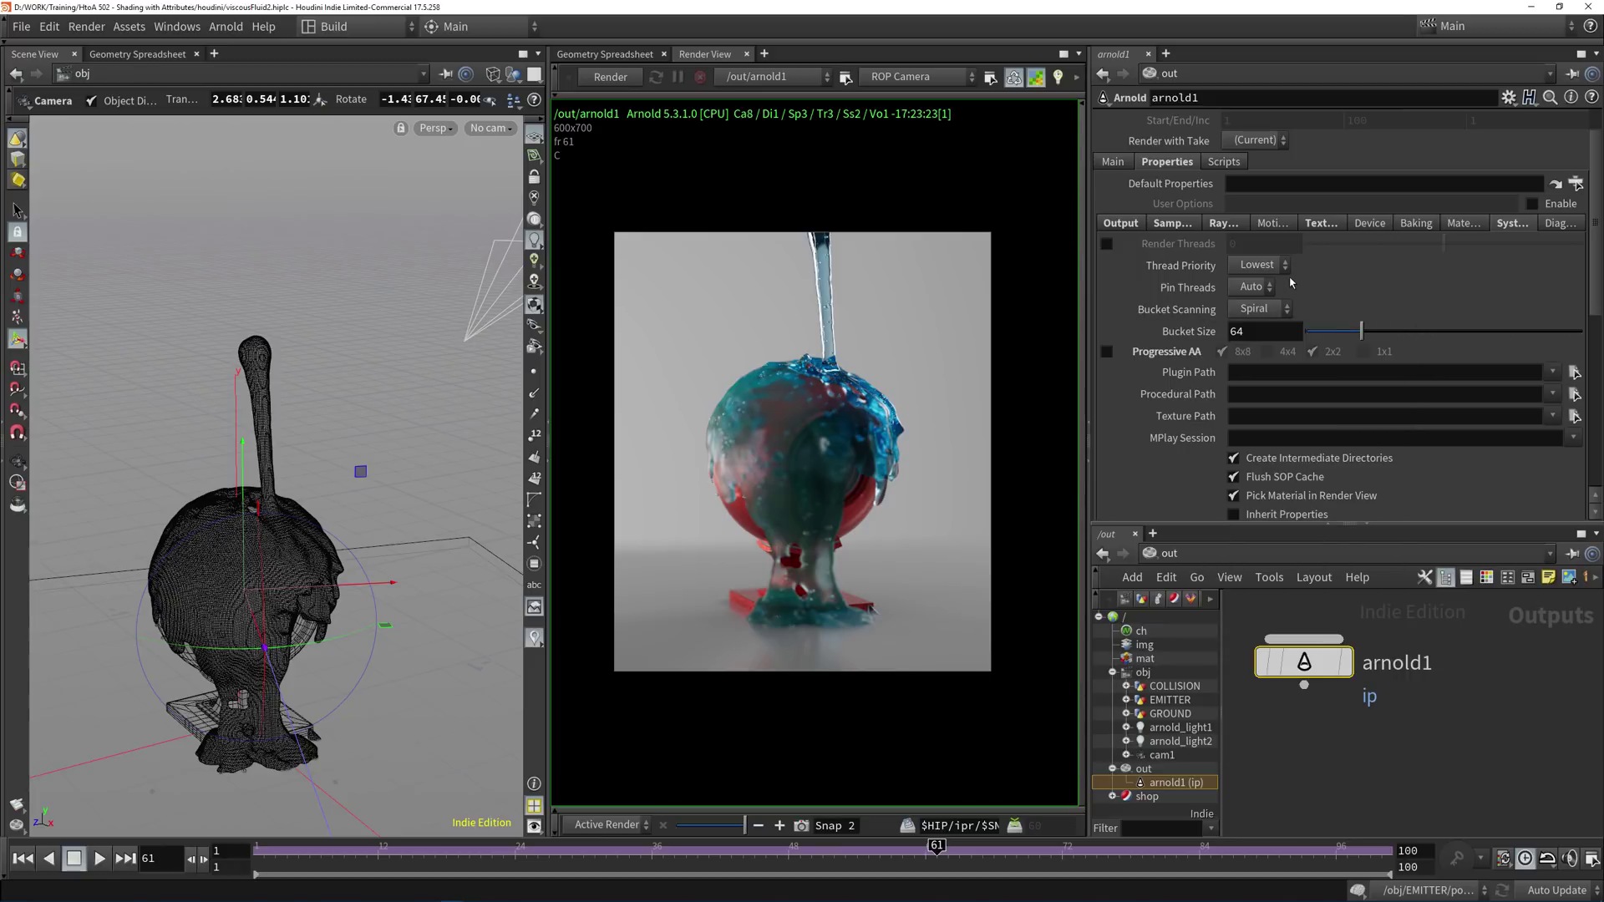
Enable Output Variance AOV in arnold1's output settings.
{"action": "scroll", "coordinate": [1291, 282], "scroll_direction": "up", "scroll_amount": 2}
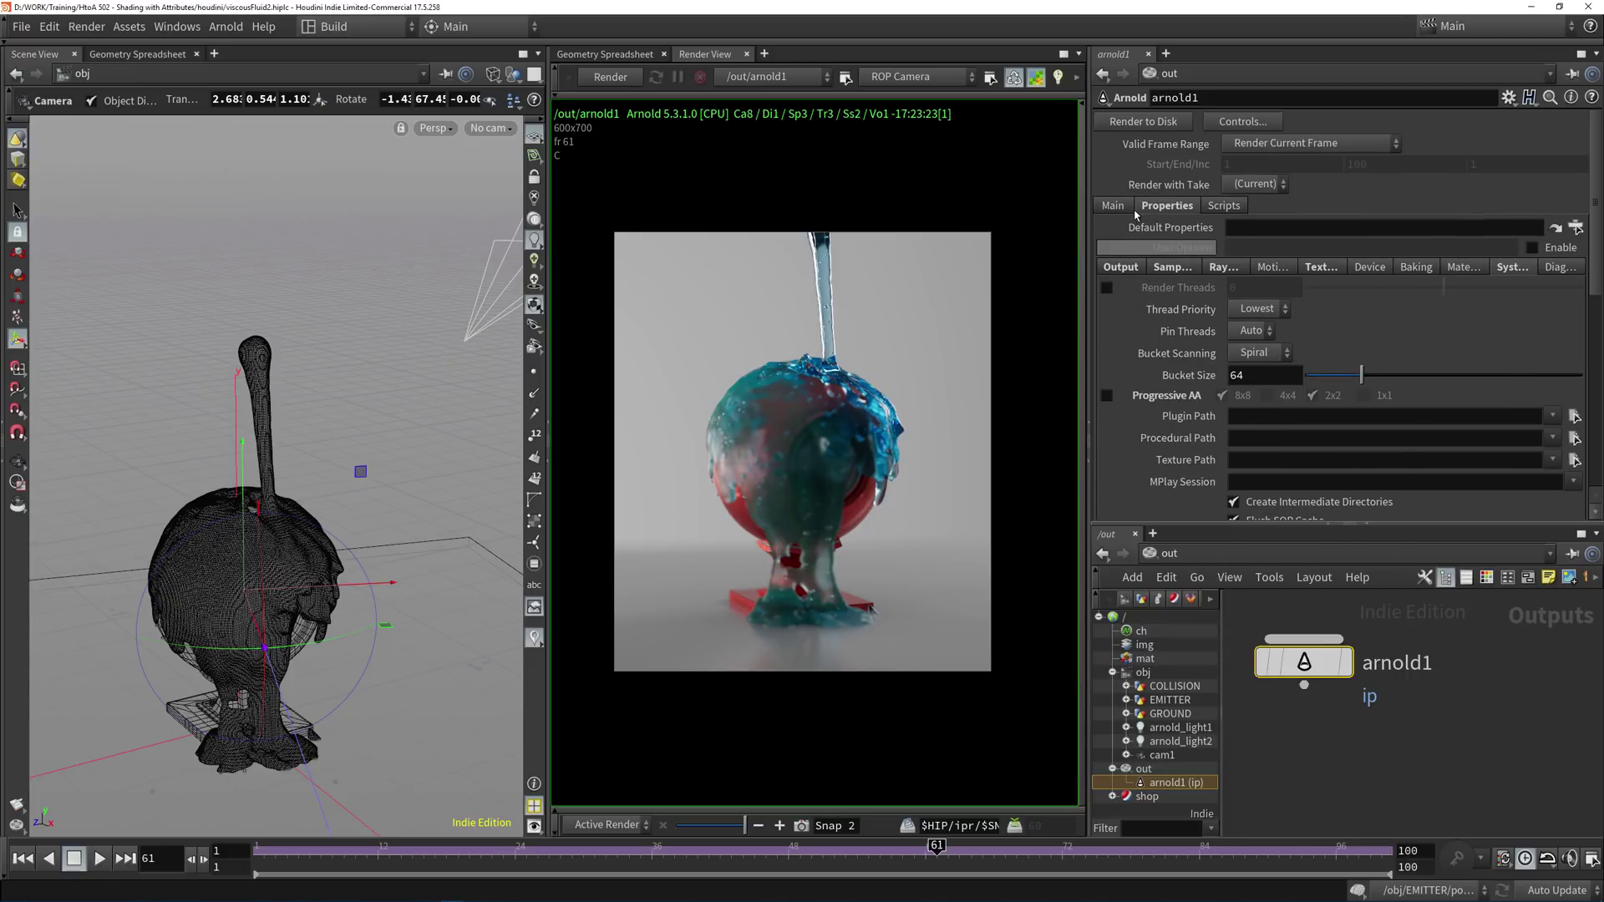
{"action": "left_click", "coordinate": [1163, 267]}
{"action": "left_click", "coordinate": [1137, 267]}
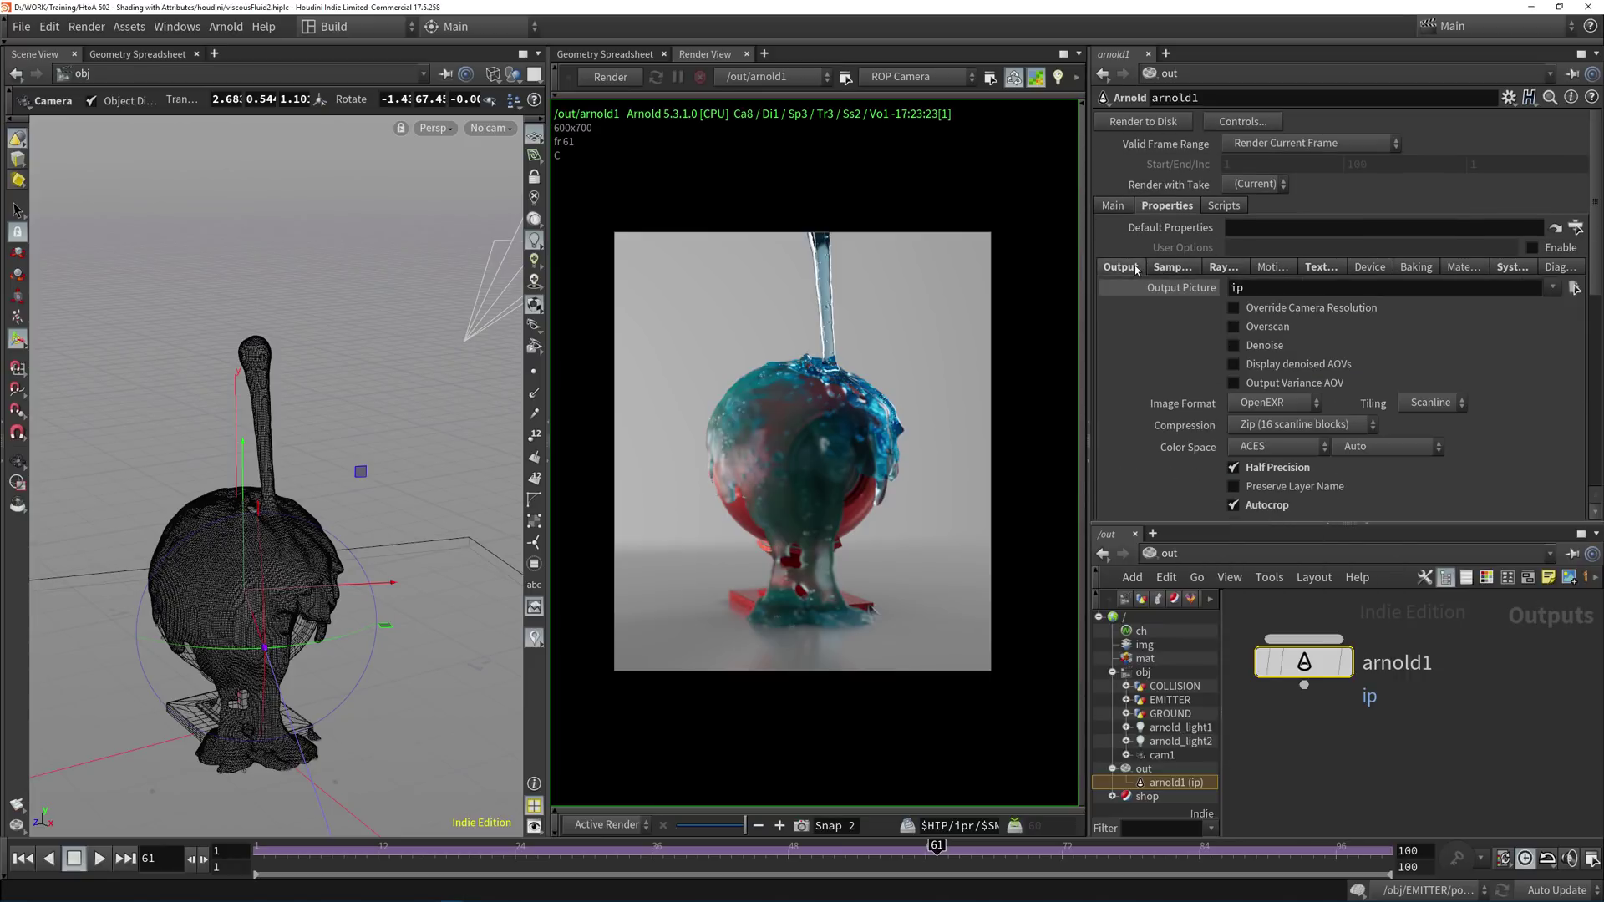
{"action": "left_click", "coordinate": [1284, 382]}
Add one AOV to arnold1's output and set it to Specular Direct.
{"action": "scroll", "coordinate": [1161, 348], "scroll_direction": "down", "scroll_amount": 10}
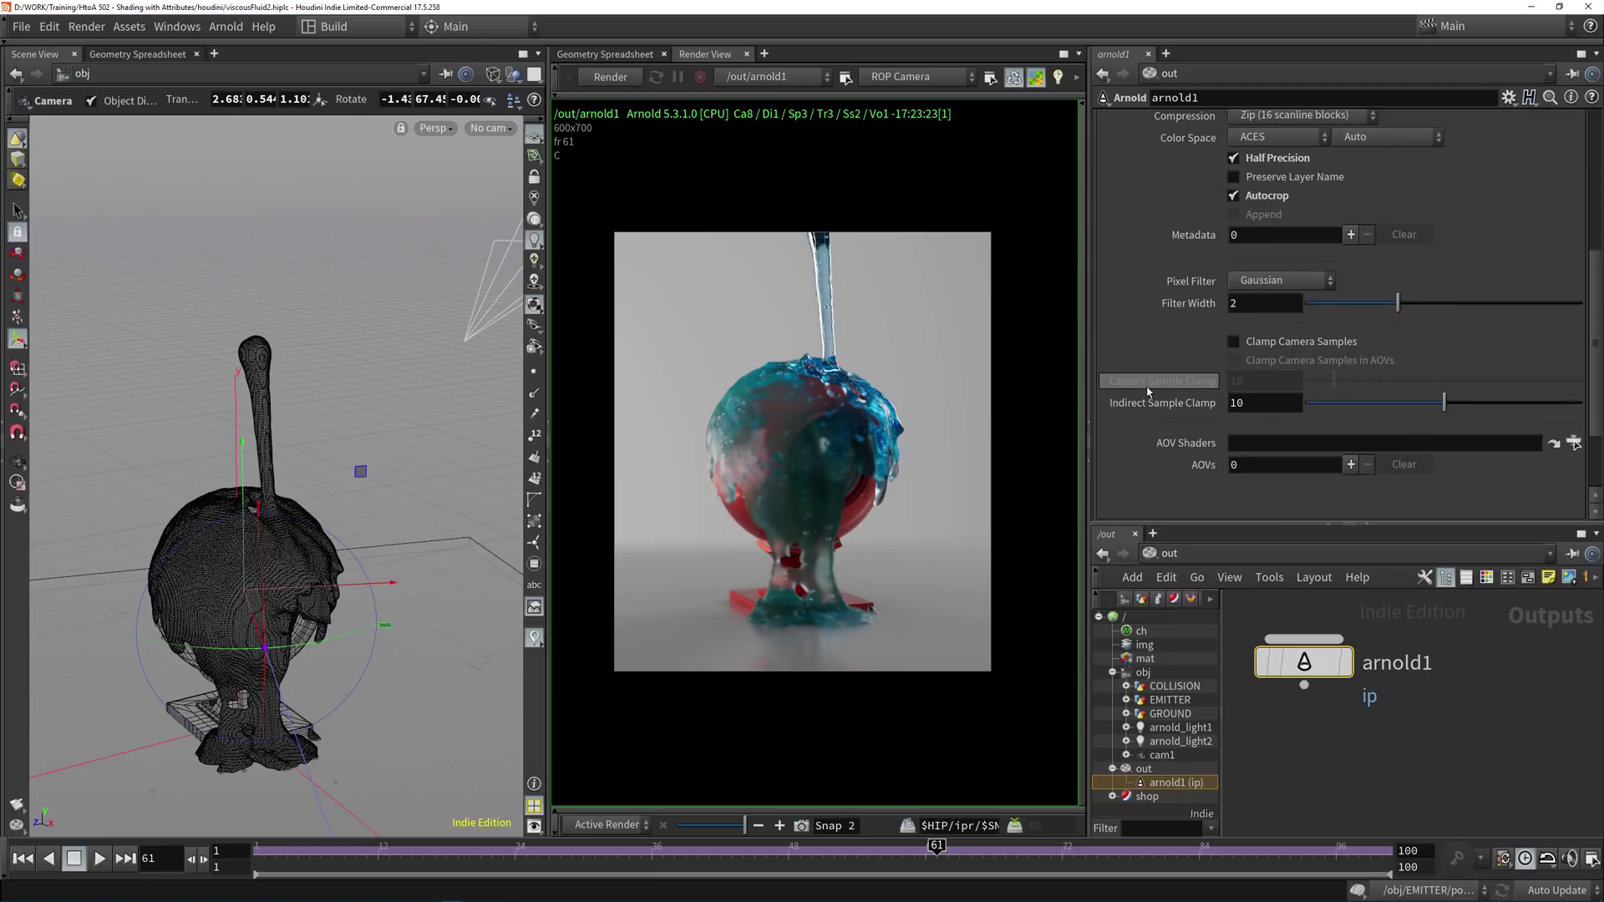
{"action": "left_click", "coordinate": [1351, 369]}
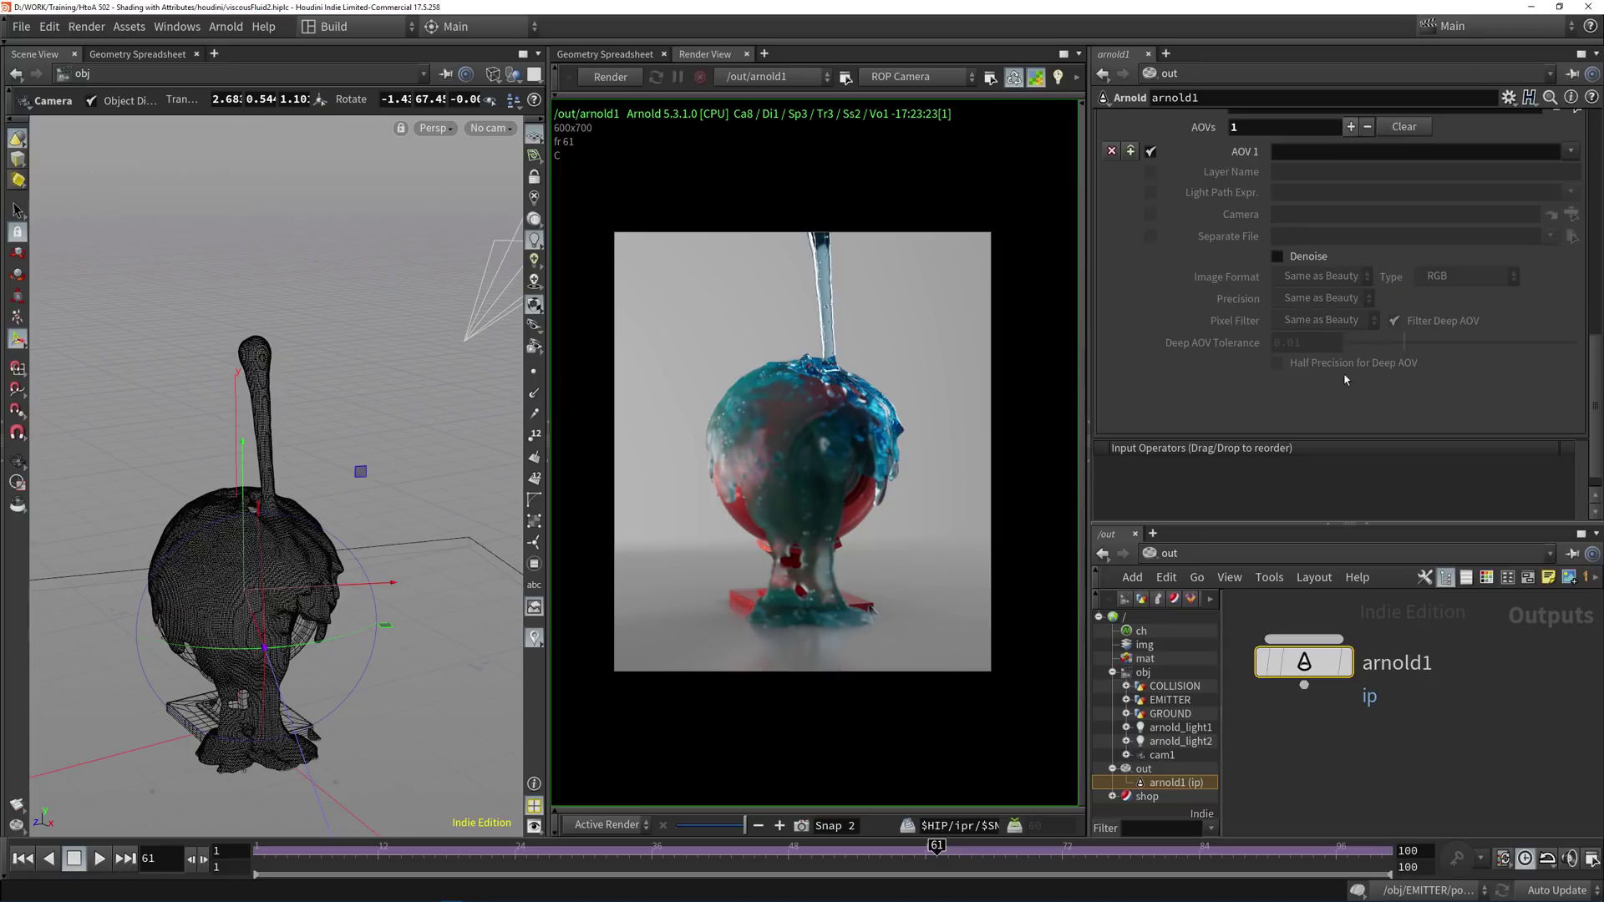
{"action": "scroll", "coordinate": [1534, 339], "scroll_direction": "down", "scroll_amount": 3}
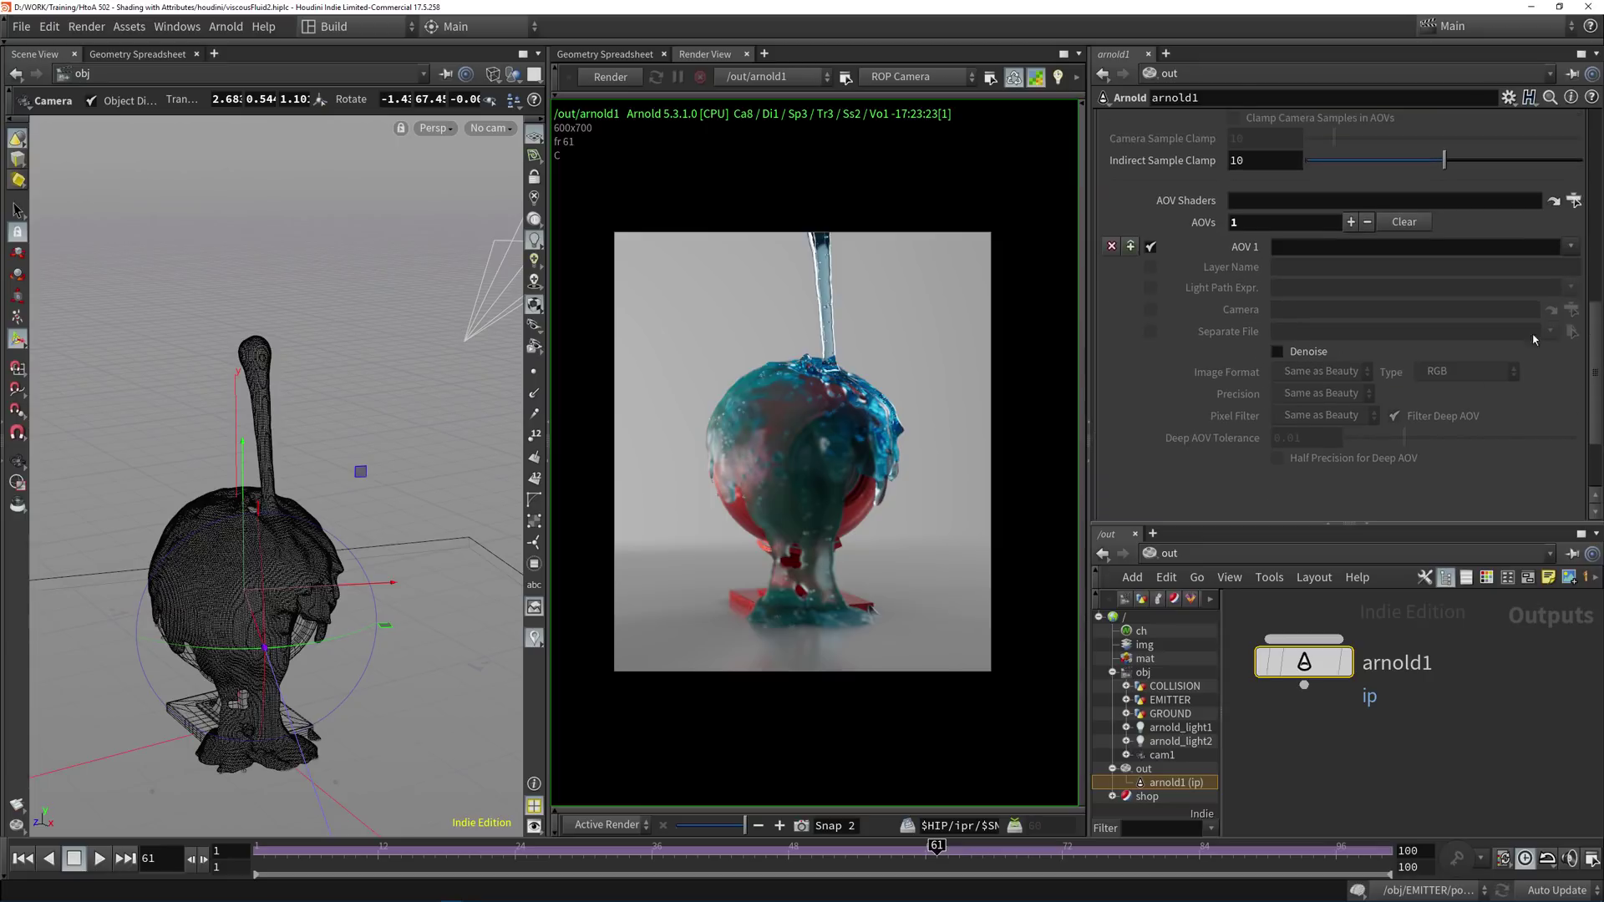
{"action": "left_click", "coordinate": [1572, 248]}
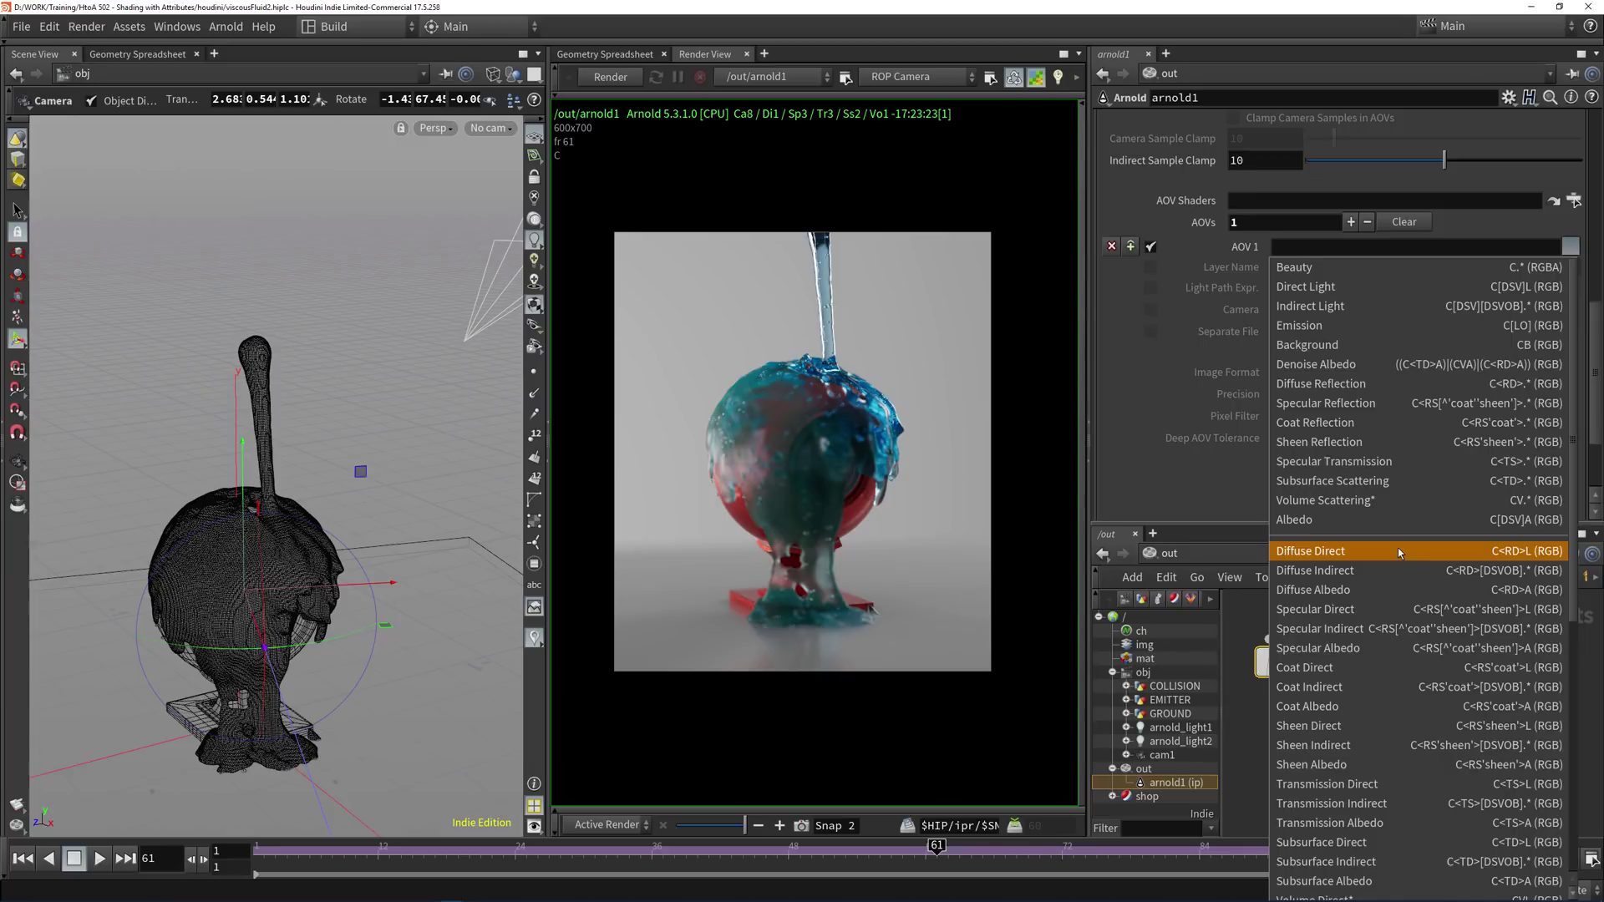
{"action": "left_click", "coordinate": [1397, 609]}
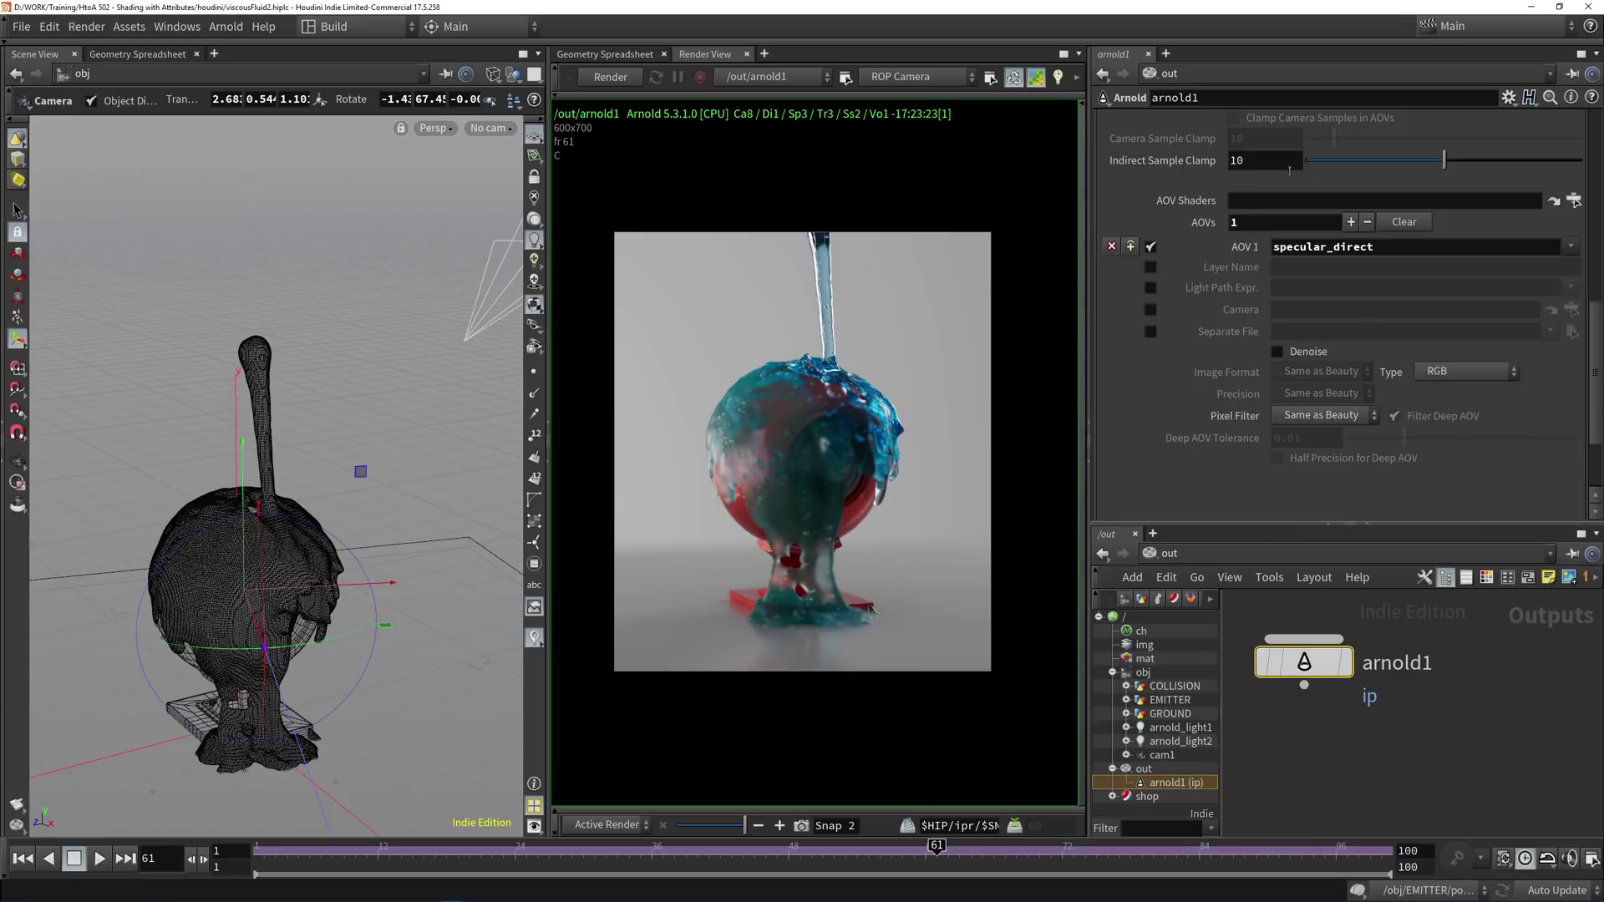
Review arnold1's image output settings and the available Color Space options.
{"action": "scroll", "coordinate": [1181, 412], "scroll_direction": "up", "scroll_amount": 5}
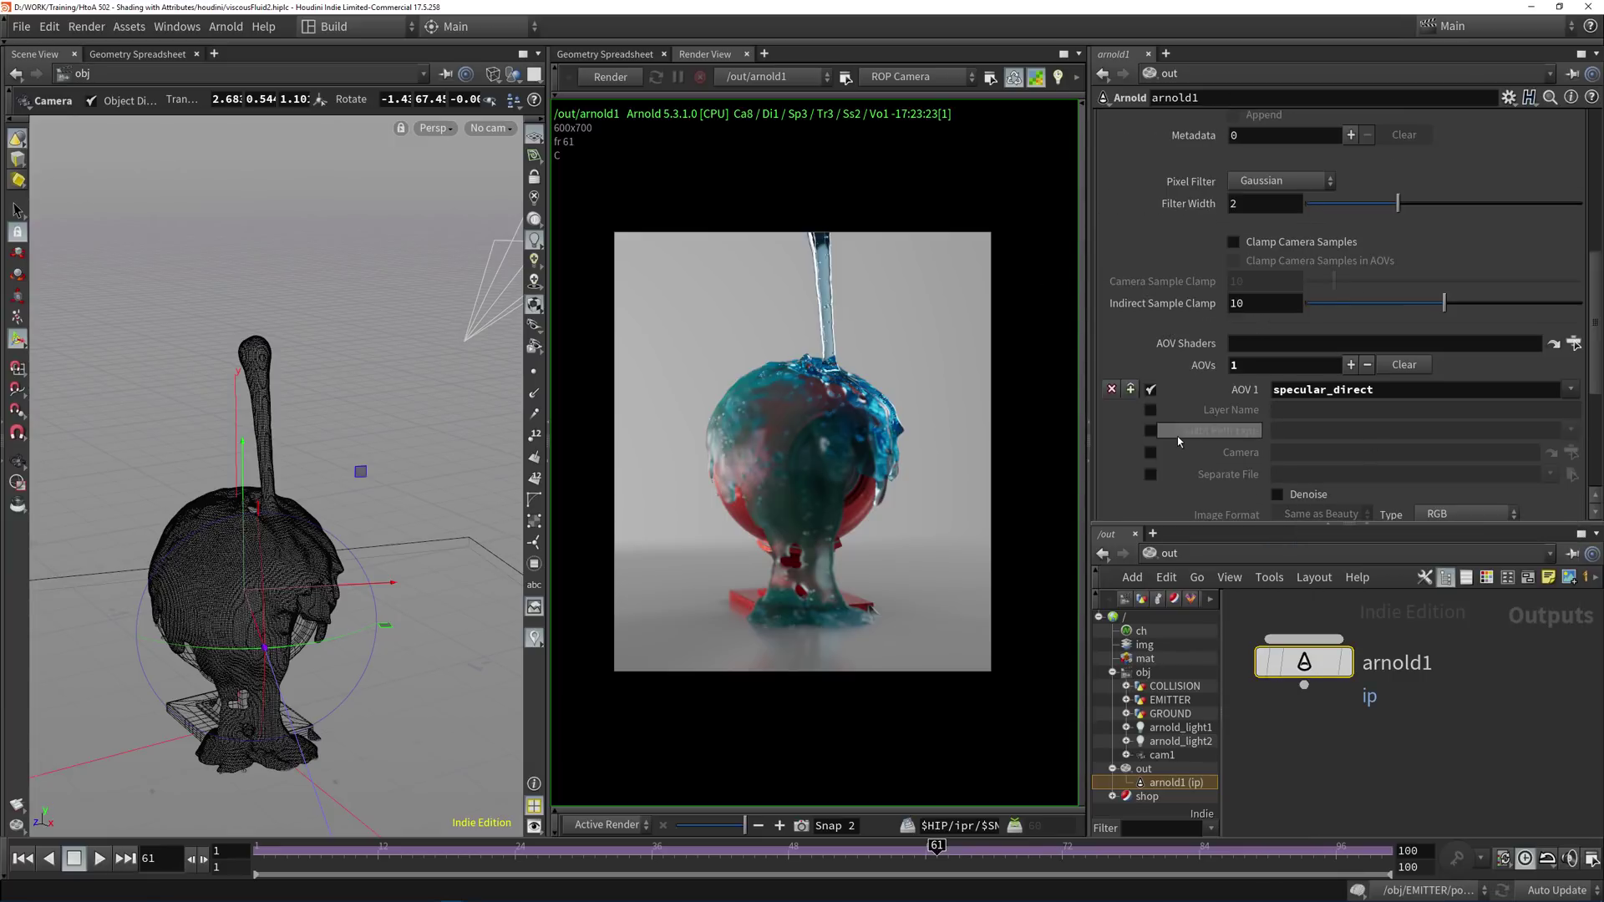
{"action": "scroll", "coordinate": [1177, 392], "scroll_direction": "up", "scroll_amount": 4}
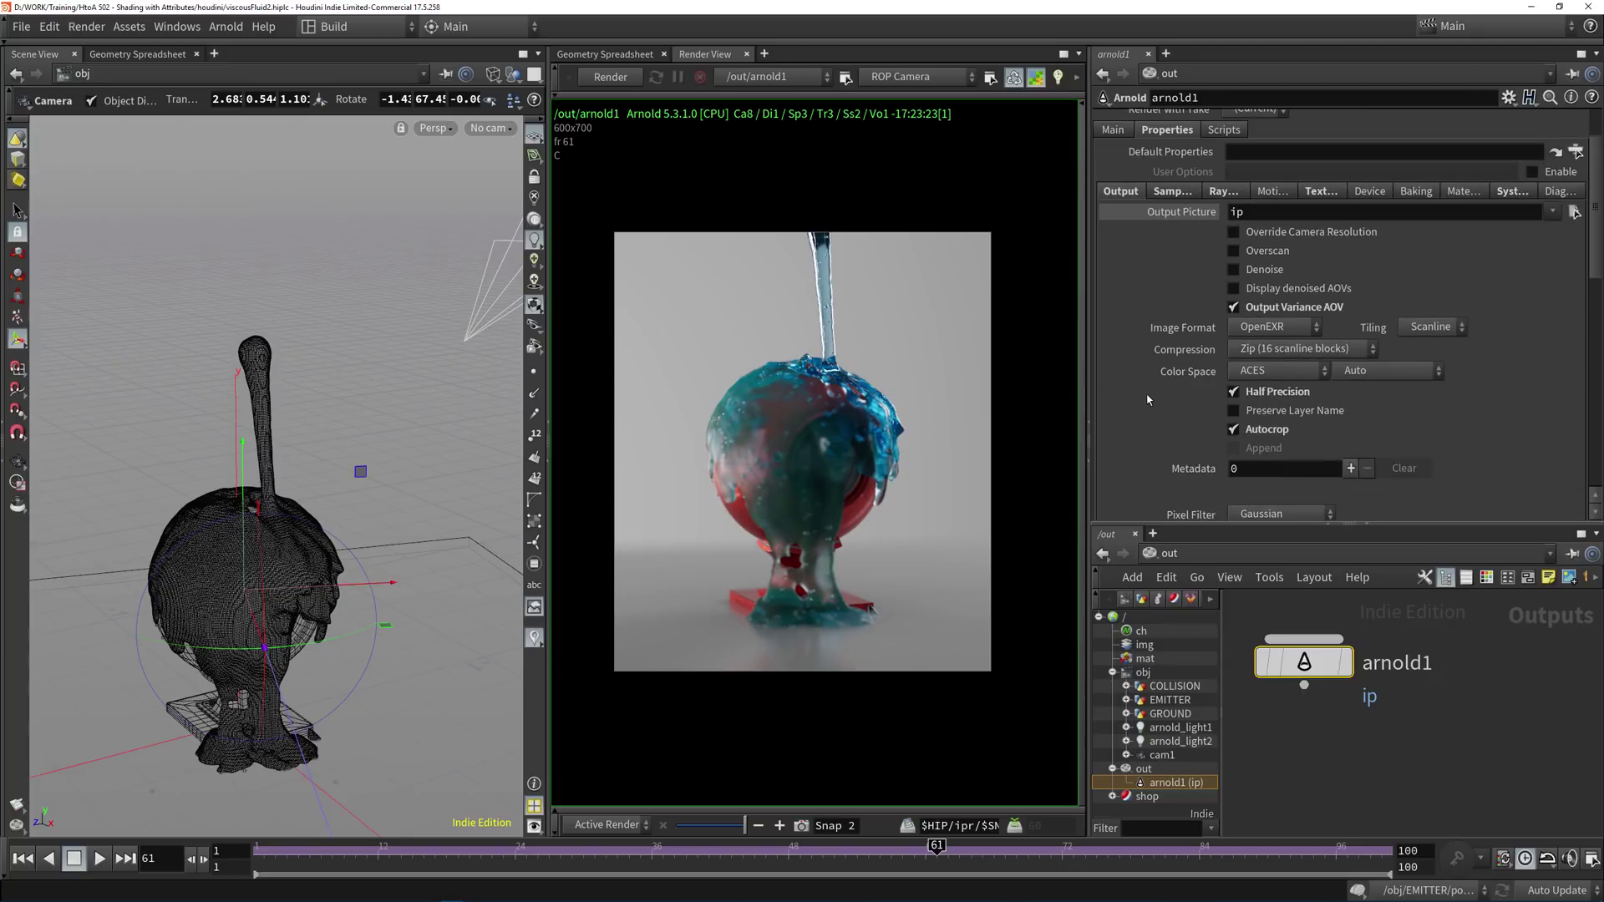
{"action": "scroll", "coordinate": [1148, 400], "scroll_direction": "up", "scroll_amount": 2}
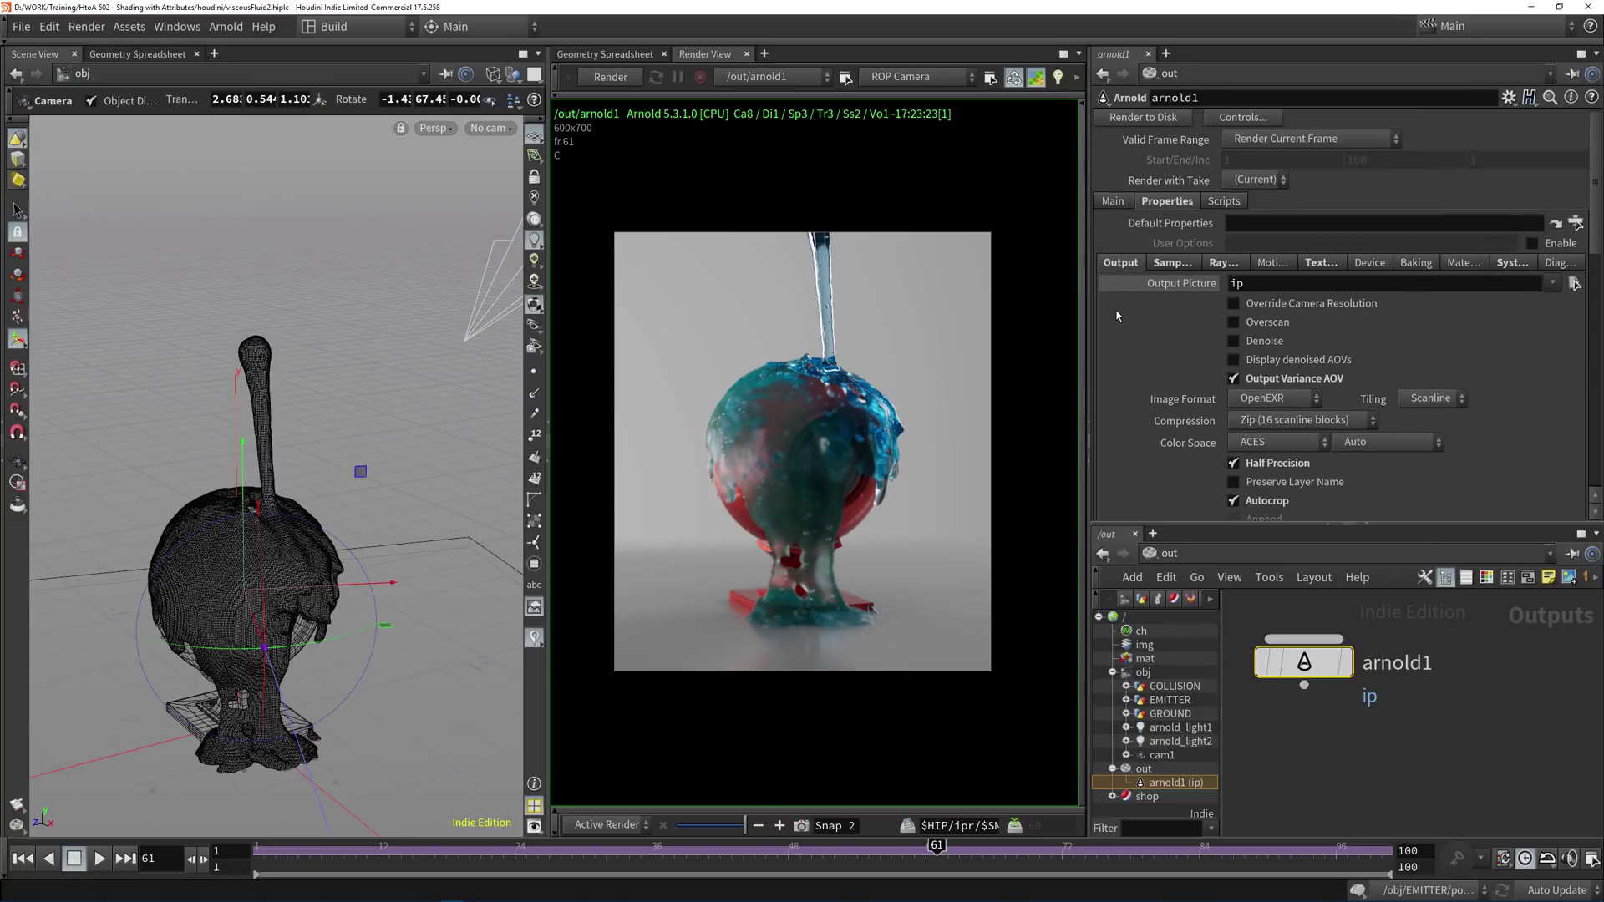
{"action": "left_click", "coordinate": [1325, 444]}
{"action": "left_click", "coordinate": [1222, 393]}
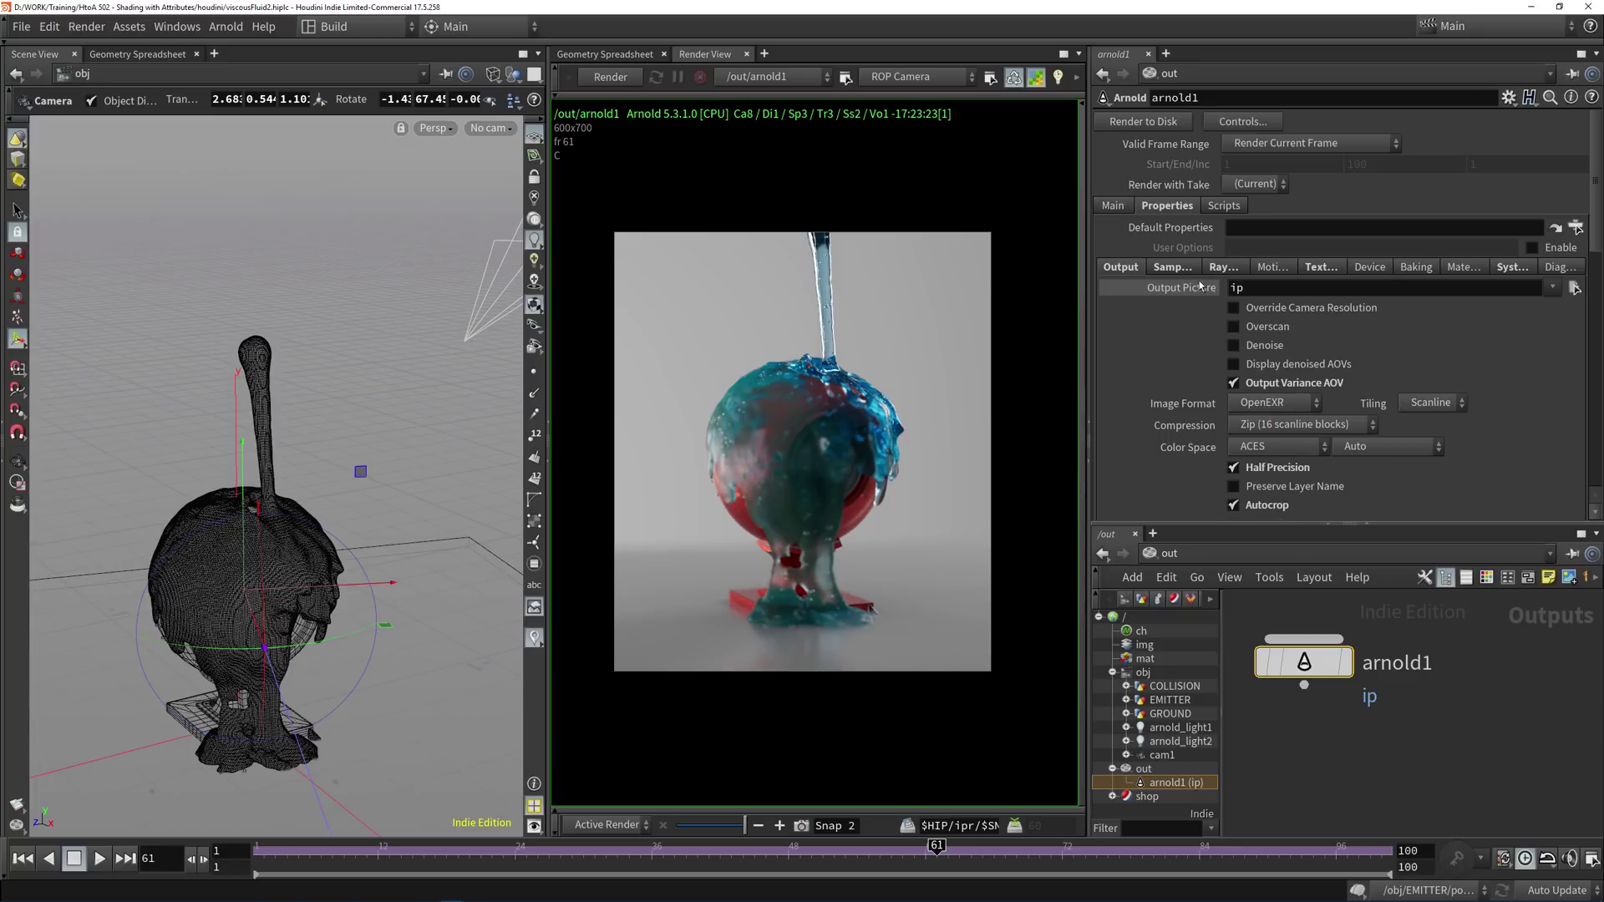
Open the liquid shader network under shop and maximize the network editor to show its nodes.
{"action": "left_click", "coordinate": [1470, 704]}
{"action": "left_click", "coordinate": [1113, 797]}
{"action": "scroll", "coordinate": [1107, 780], "scroll_direction": "down", "scroll_amount": 1}
{"action": "left_click", "coordinate": [1169, 812]}
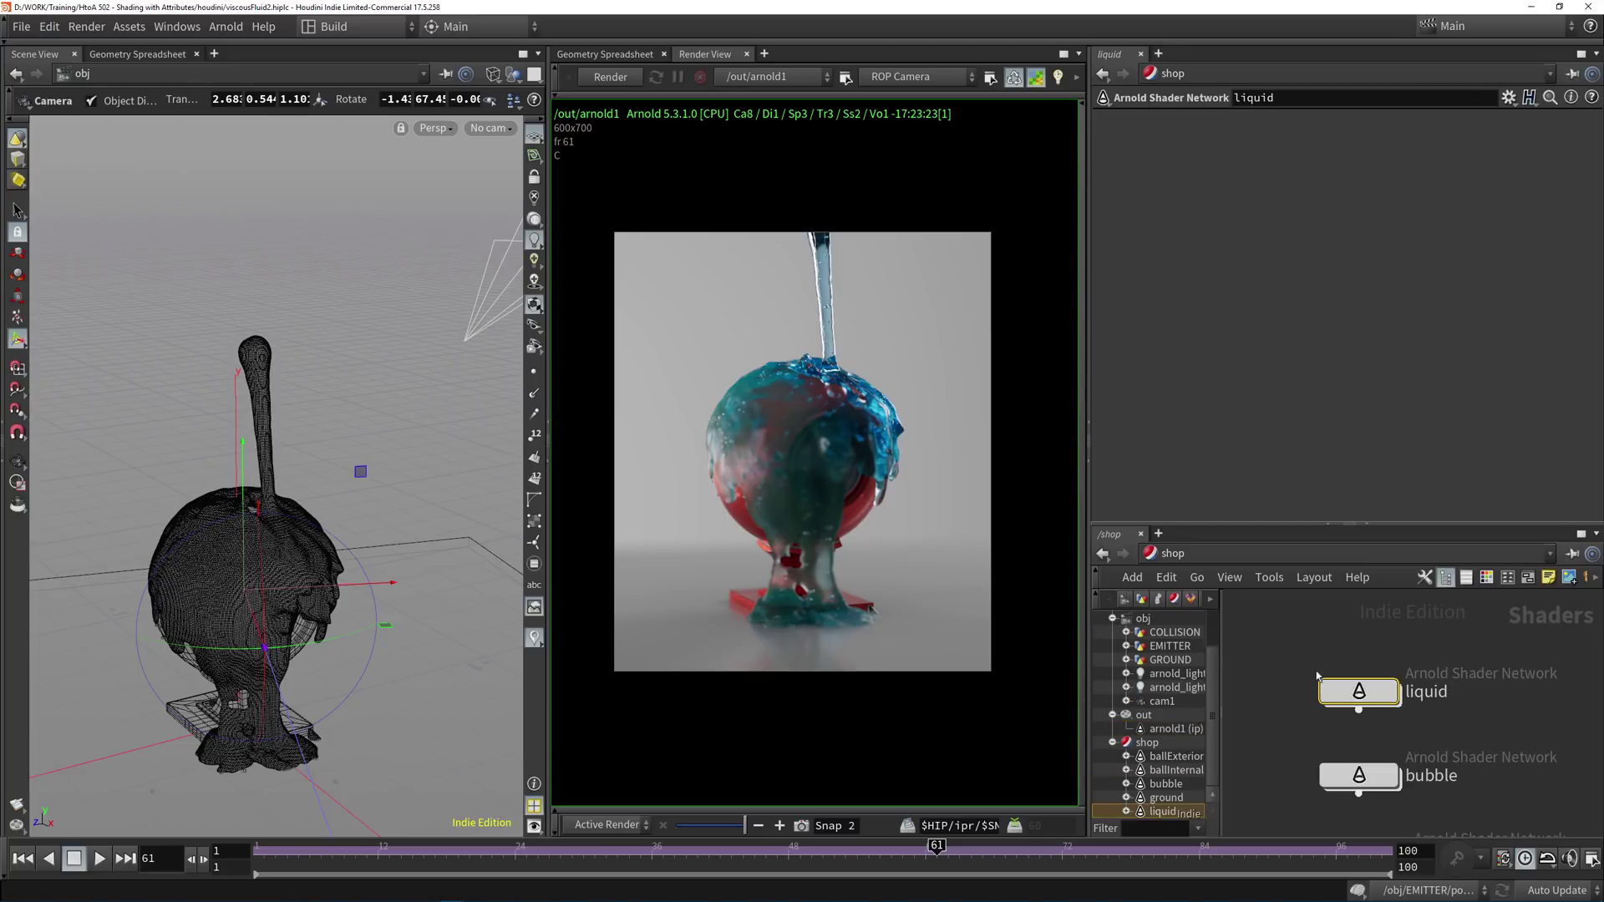
{"action": "key", "text": "i"}
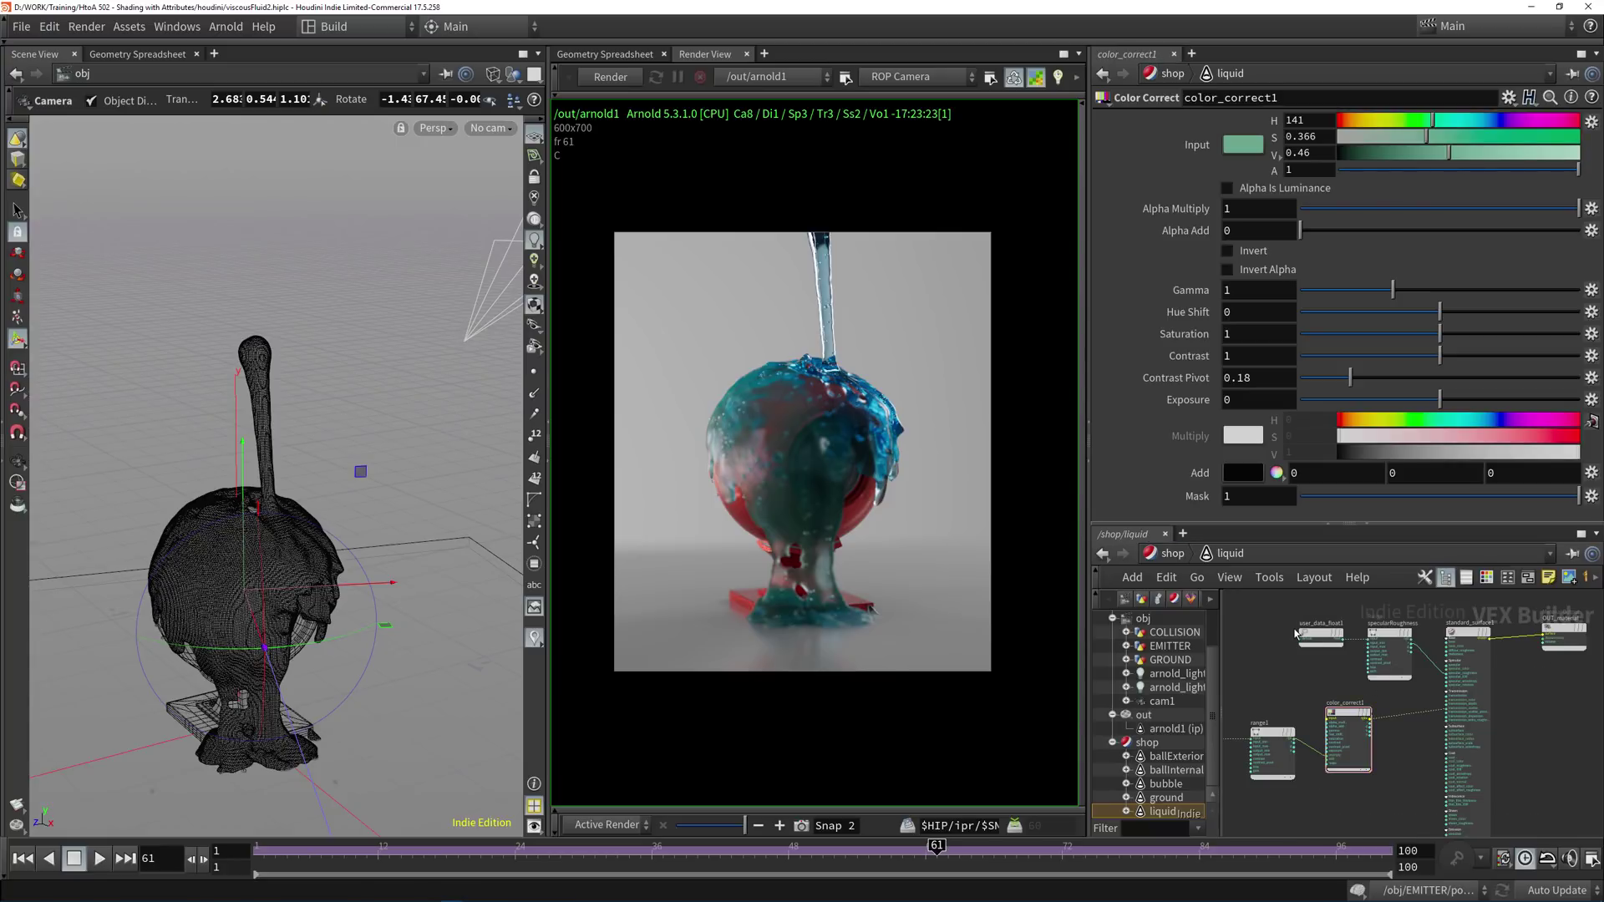
{"action": "key", "text": "ctrl+b"}
{"action": "left_click", "coordinate": [1359, 510]}
{"action": "key", "text": "ctrl+b"}
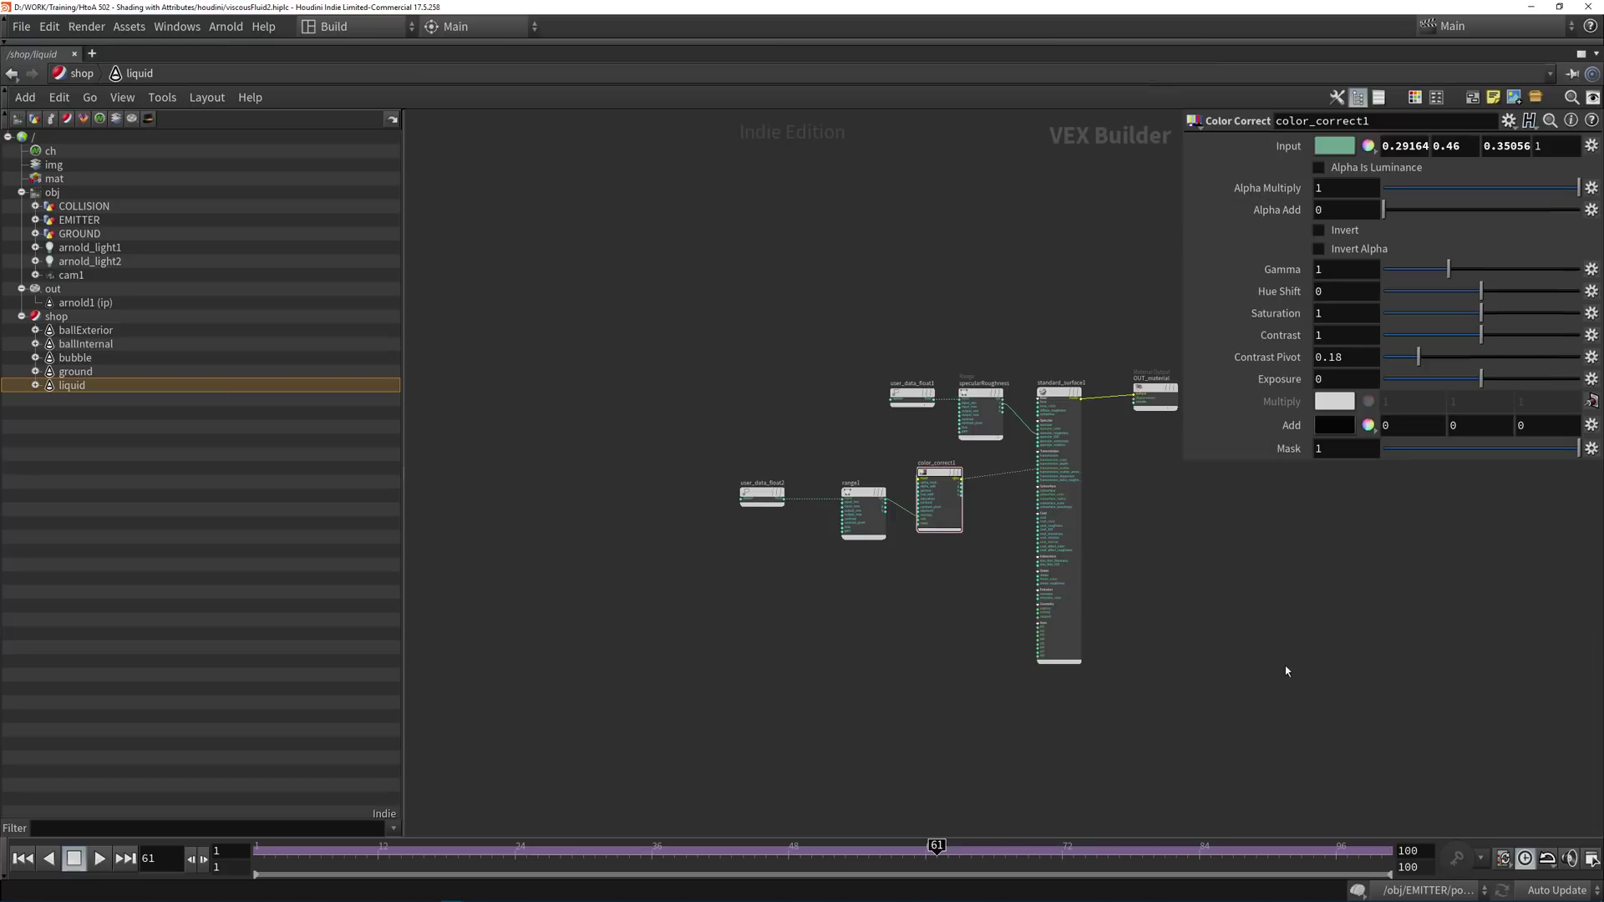
Space the user data node away from specularRoughness and rename it user_data_float_age.
{"action": "scroll", "coordinate": [824, 426], "scroll_direction": "up", "scroll_amount": 5}
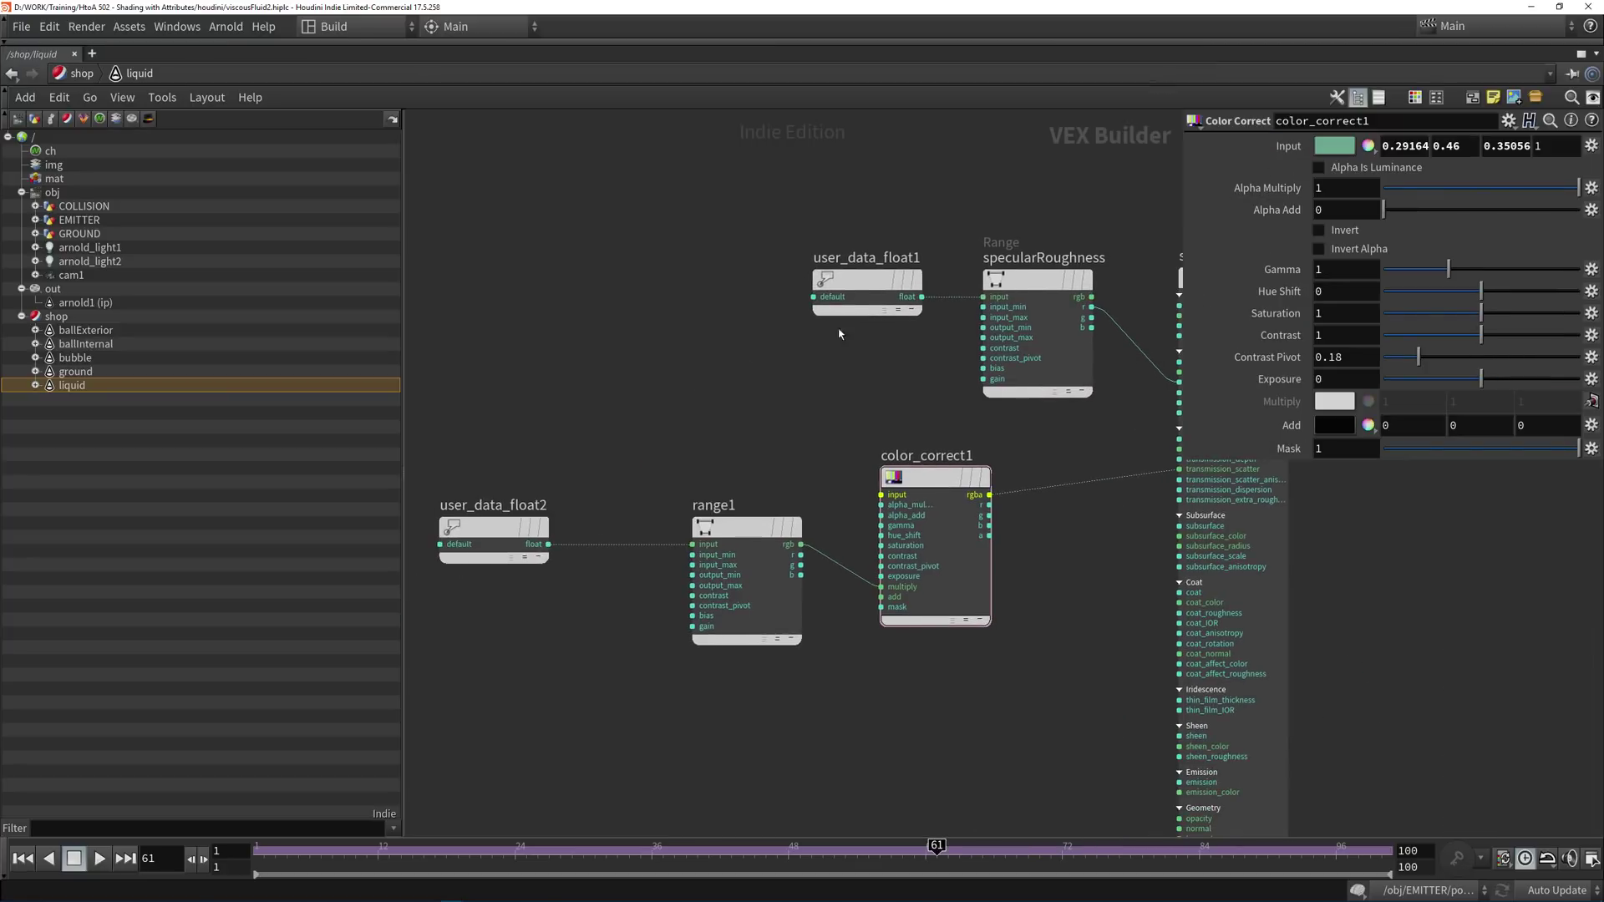
{"action": "left_click_drag", "start_coordinate": [608, 276], "coordinate": [568, 273]}
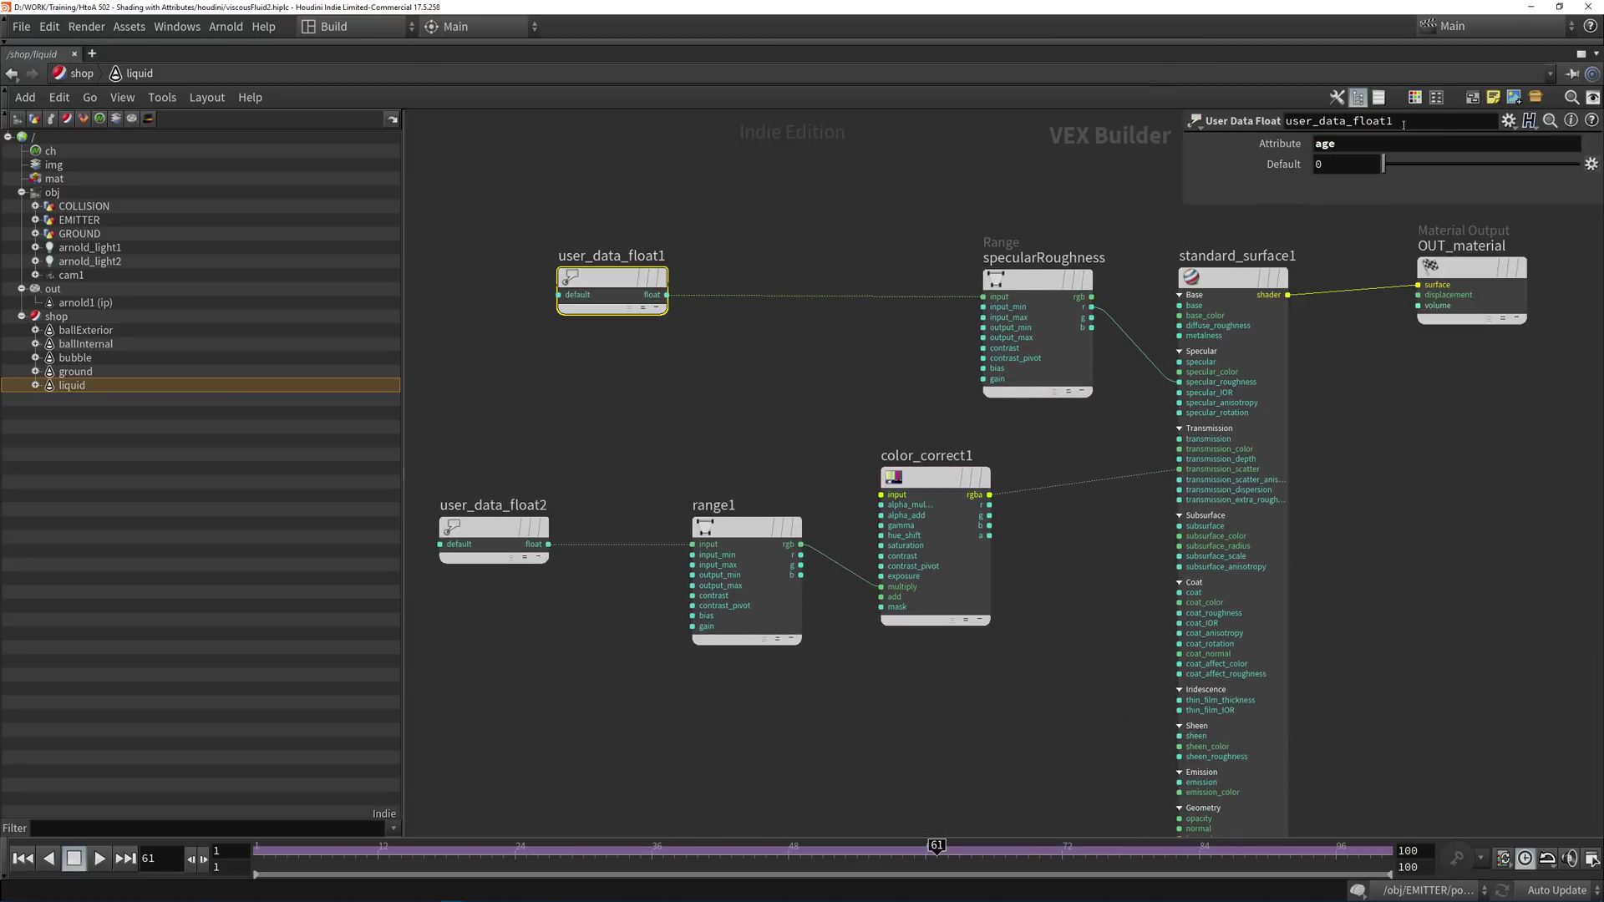
{"action": "double_click", "coordinate": [679, 258]}
{"action": "key", "text": "BackSpace"}
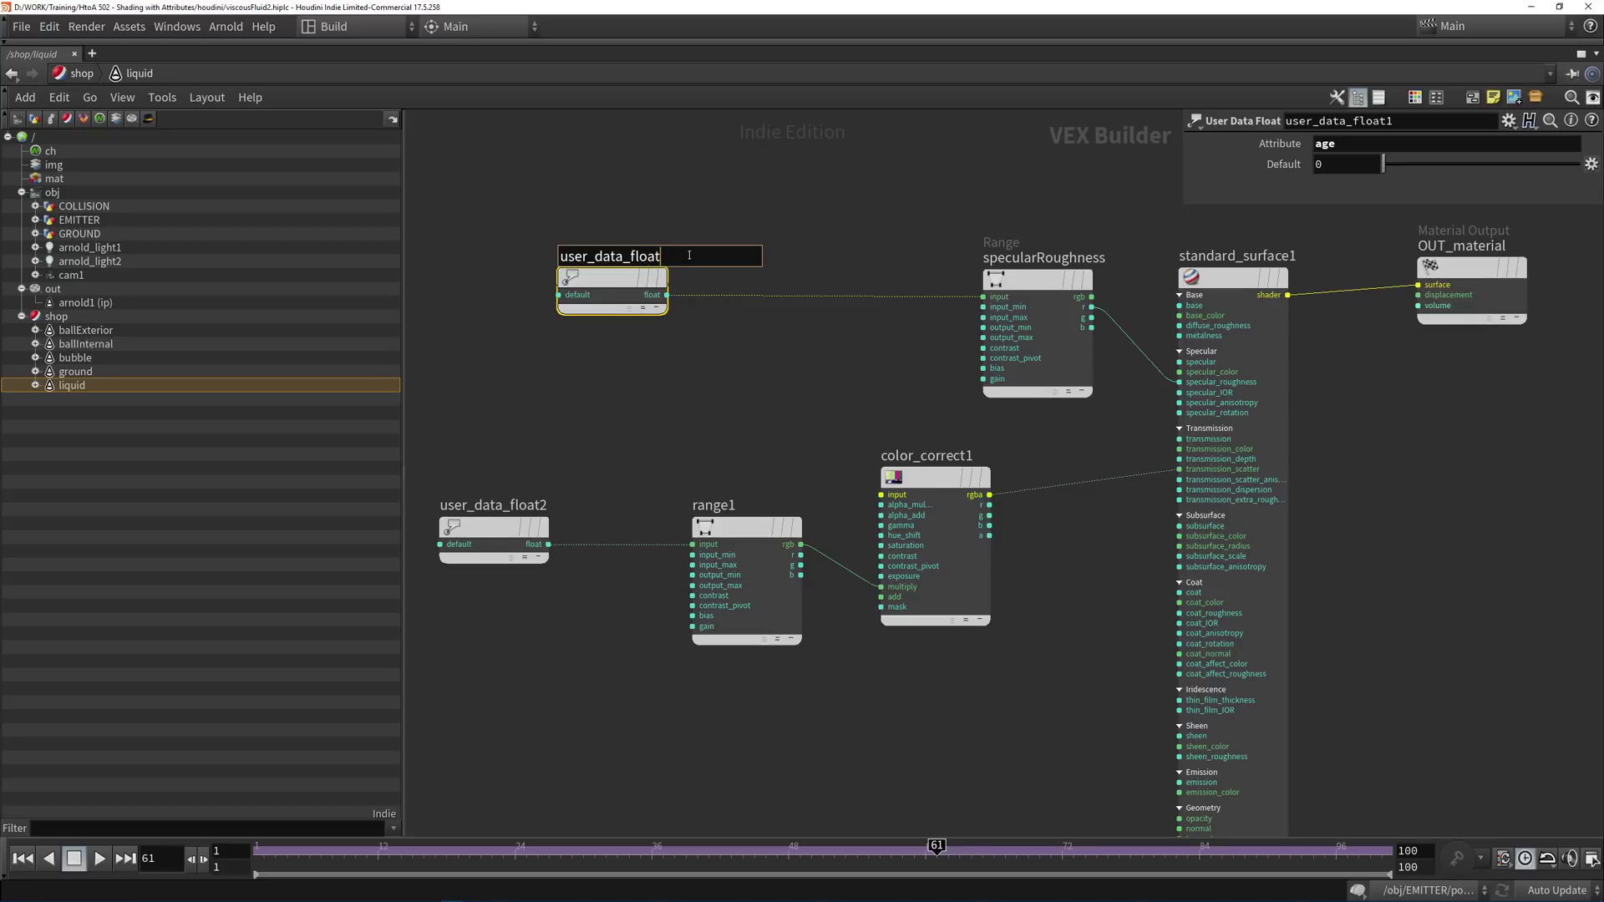
{"action": "type", "text": "_age"}
{"action": "key", "text": "Return"}
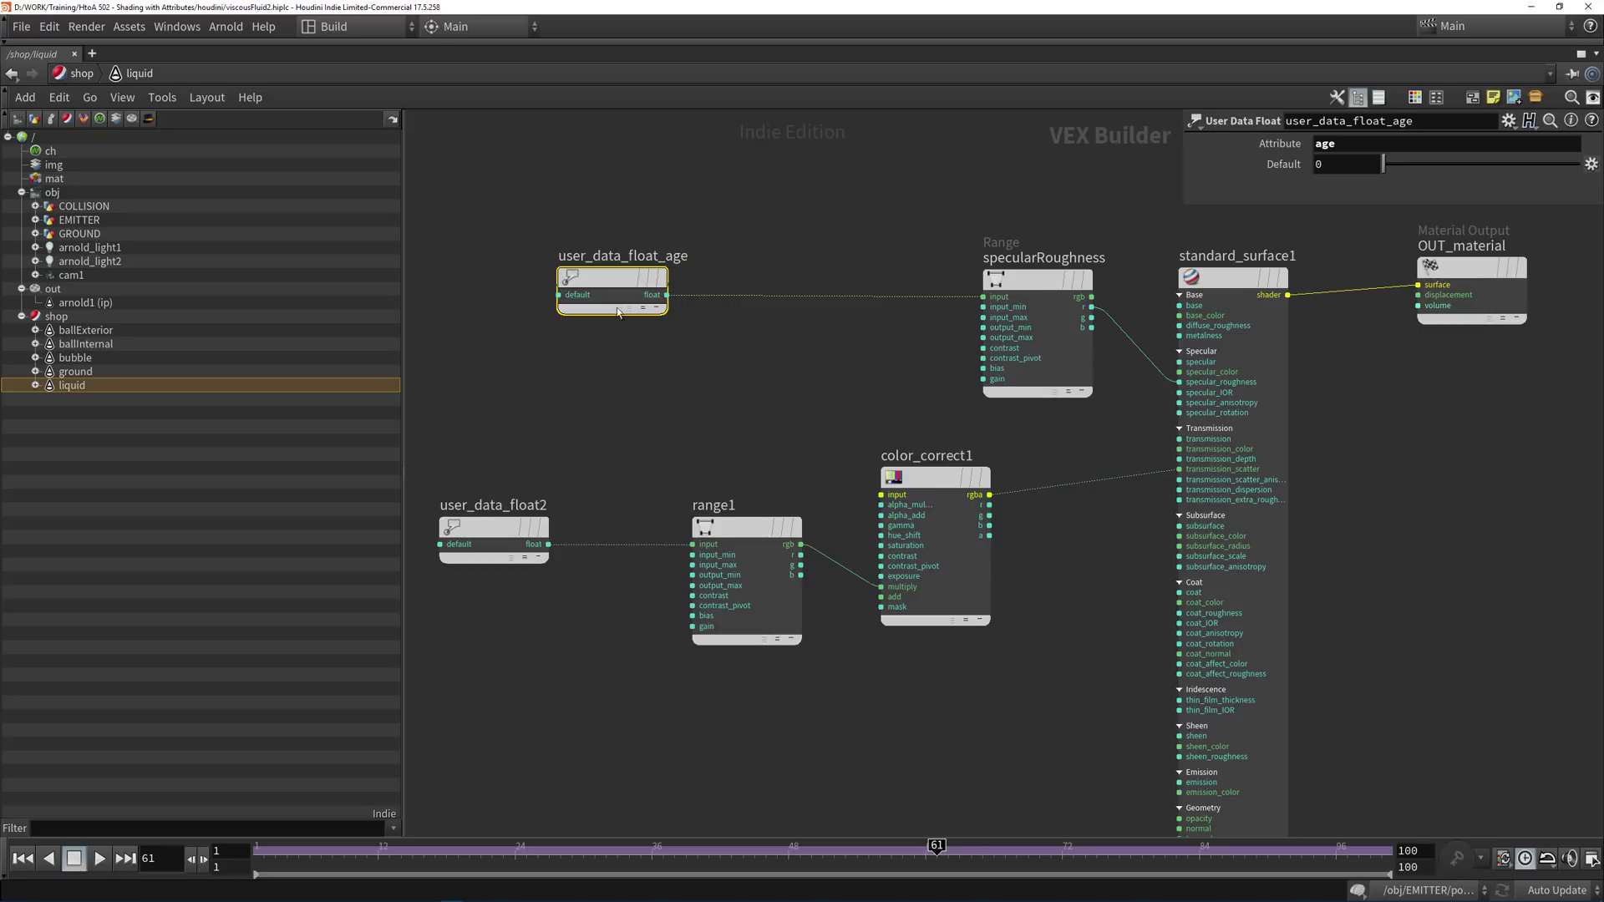
Rename the user data node feeding range1 as user_data_float_viscosity.
{"action": "double_click", "coordinate": [507, 506]}
{"action": "key", "text": "BackSpace"}
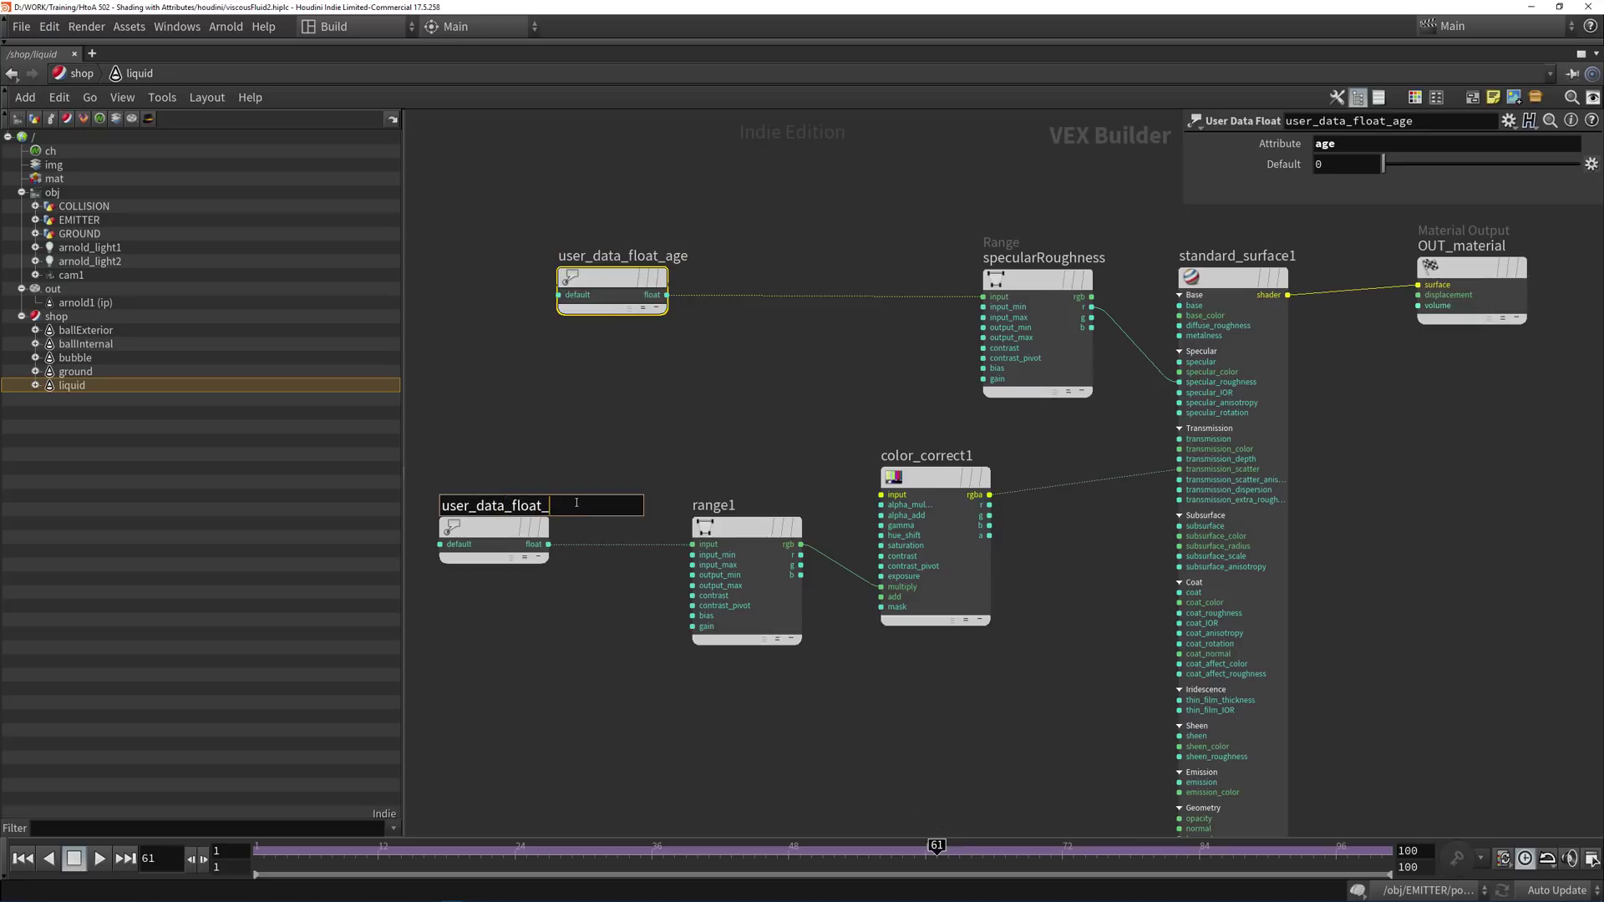
{"action": "type", "text": "_viscosity"}
{"action": "key", "text": "Return"}
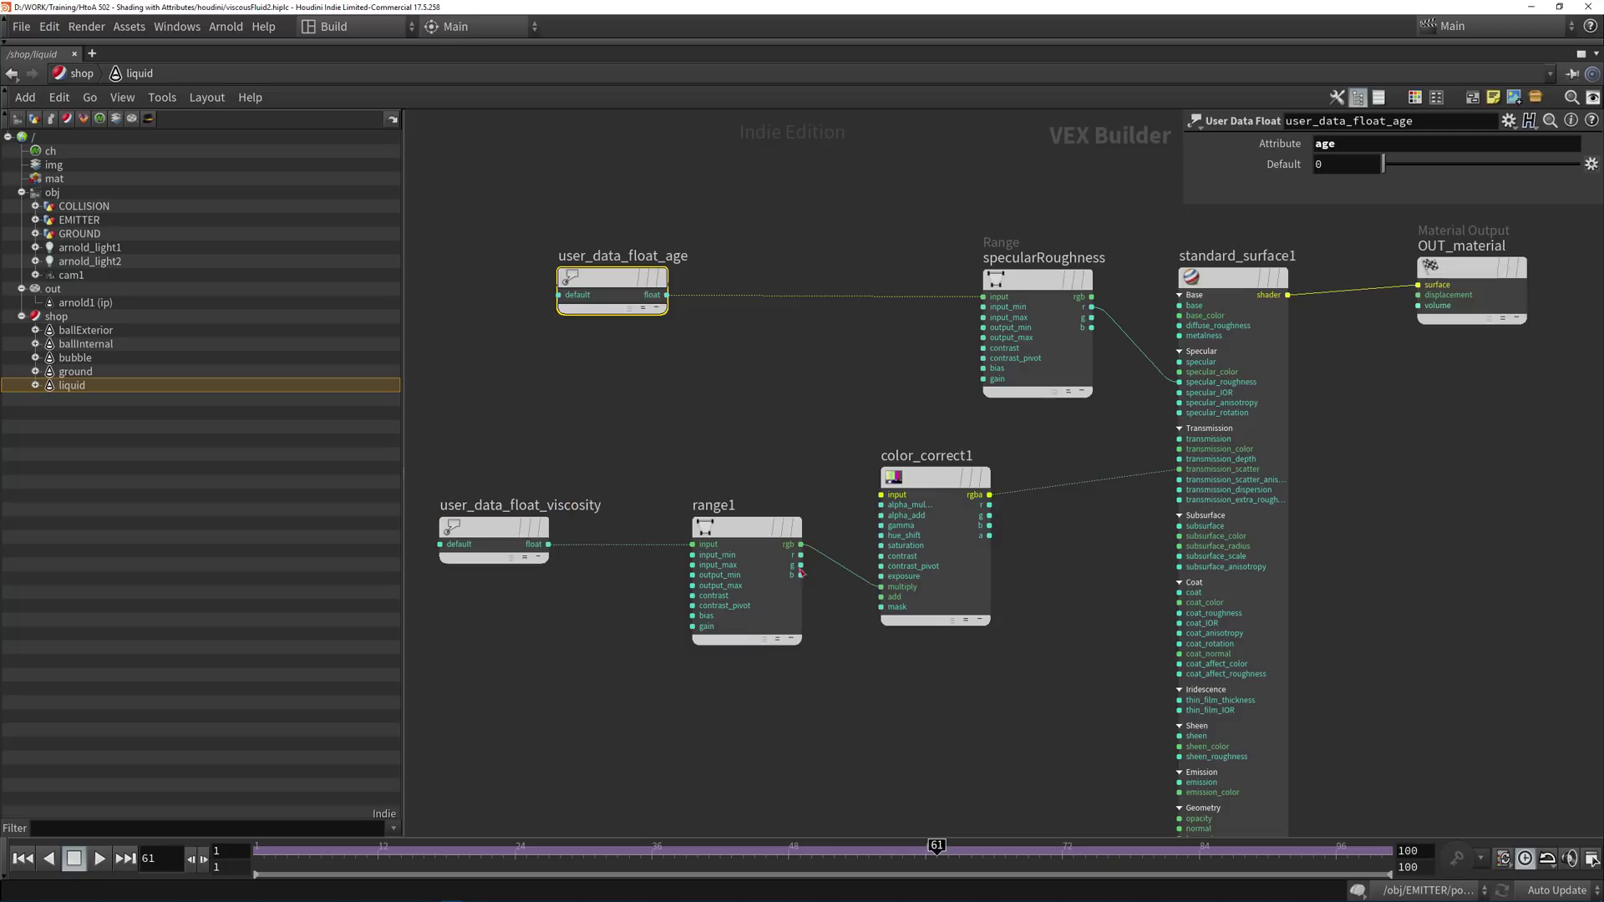
Rearrange the range1, color_correct1 and specularRoughness nodes so the liquid network is evenly spaced.
{"action": "left_click_drag", "start_coordinate": [750, 530], "coordinate": [709, 530]}
{"action": "left_click_drag", "start_coordinate": [909, 478], "coordinate": [891, 497]}
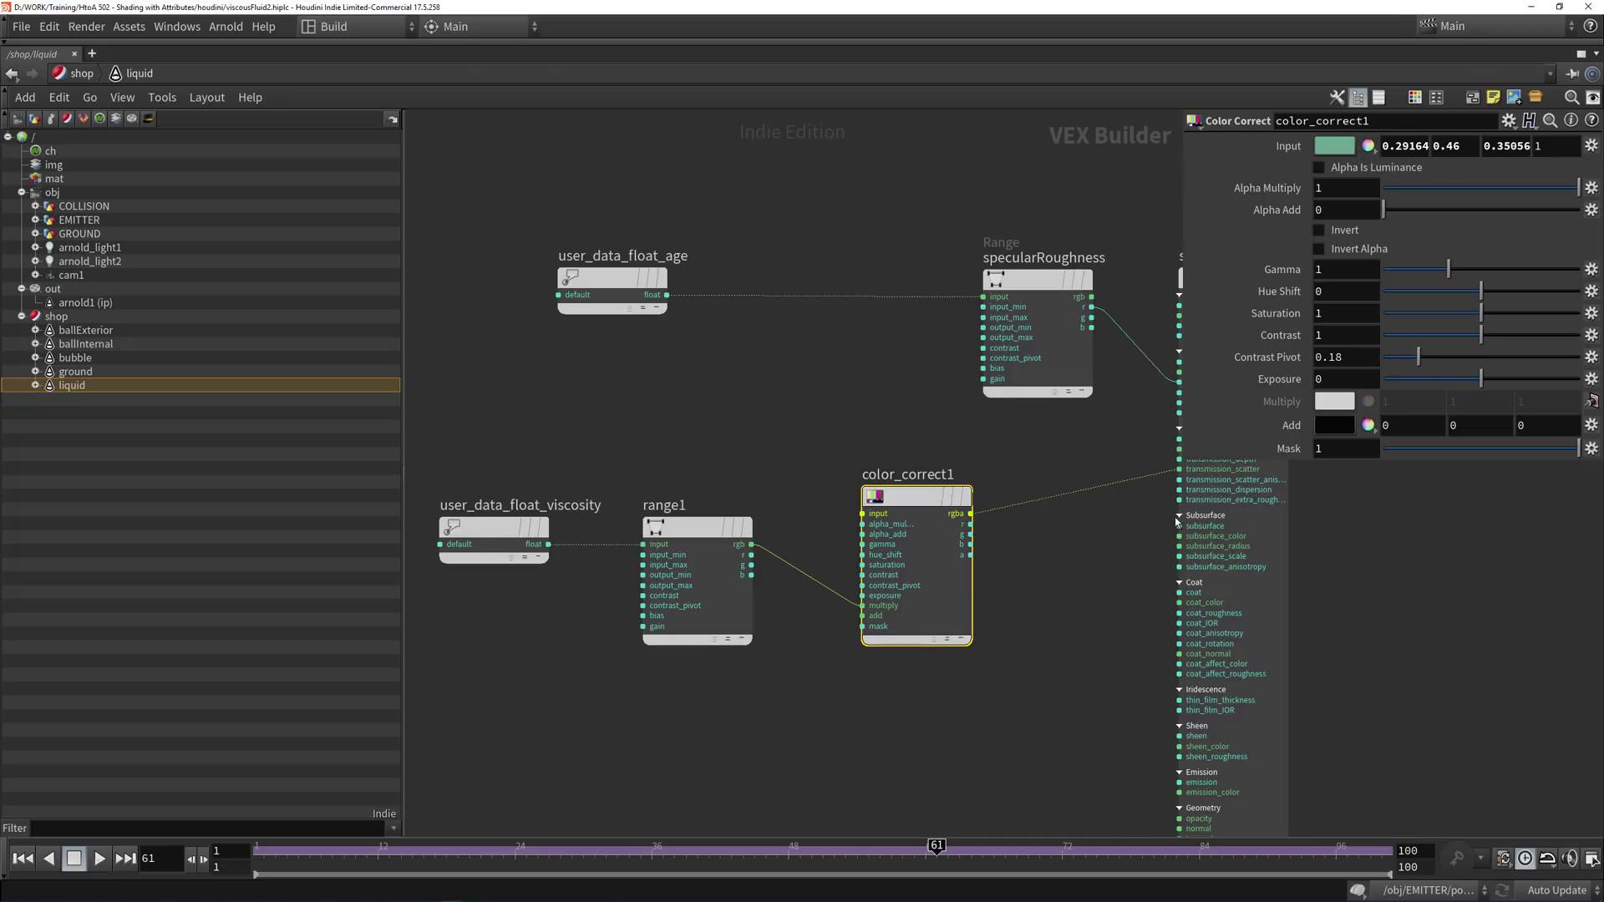
{"action": "middle_click_drag", "start_coordinate": [1103, 628], "coordinate": [1010, 725]}
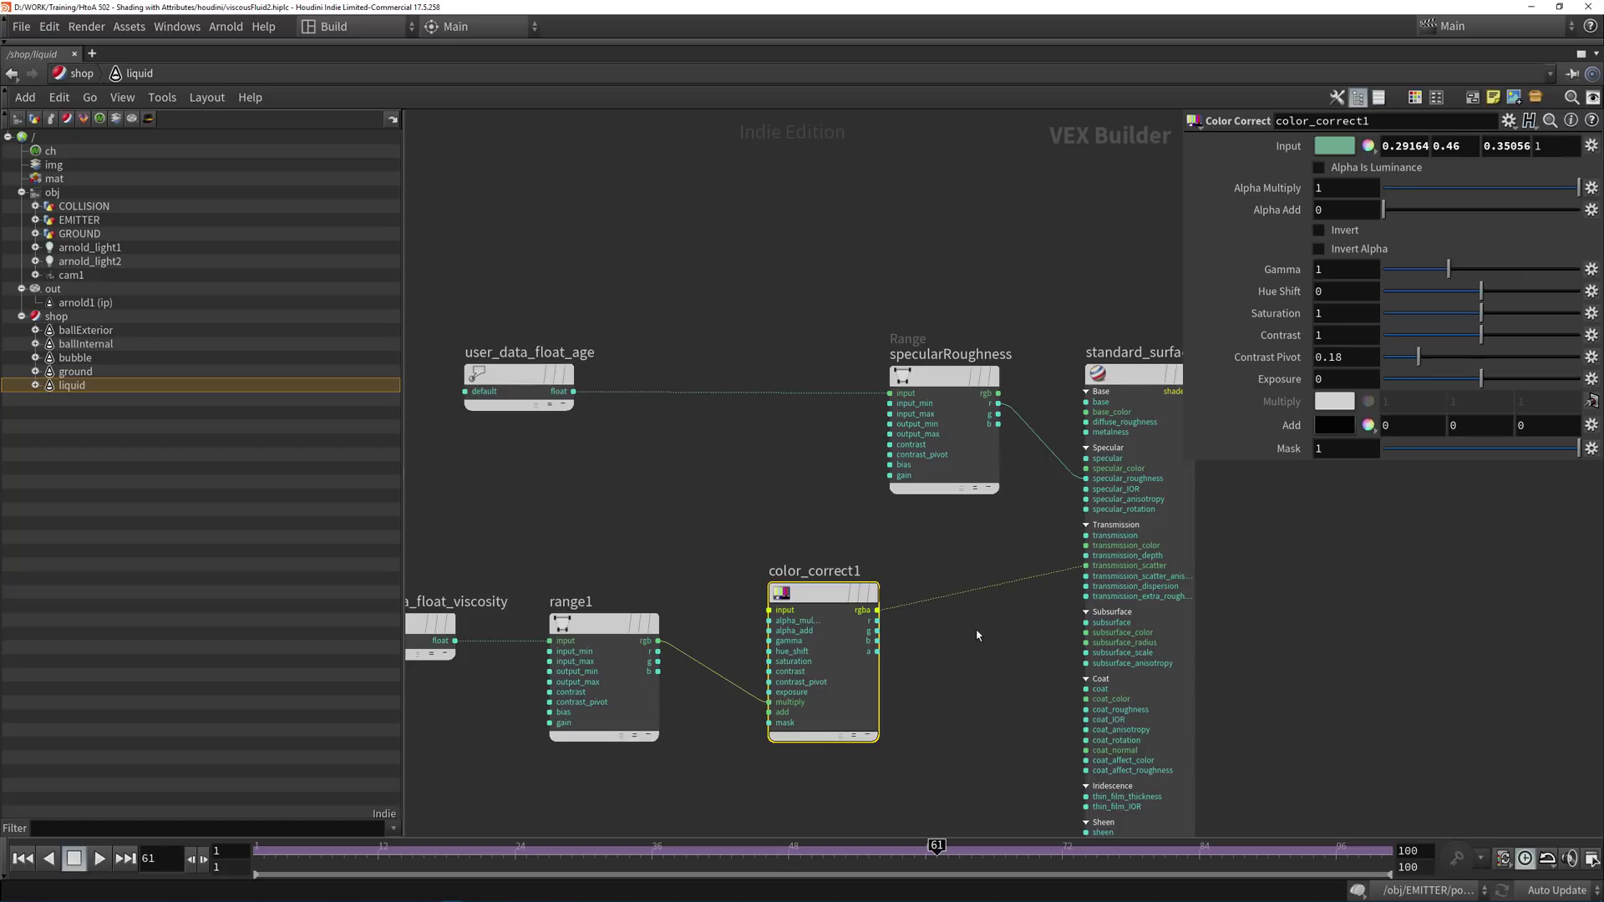
{"action": "left_click_drag", "start_coordinate": [951, 393], "coordinate": [819, 391]}
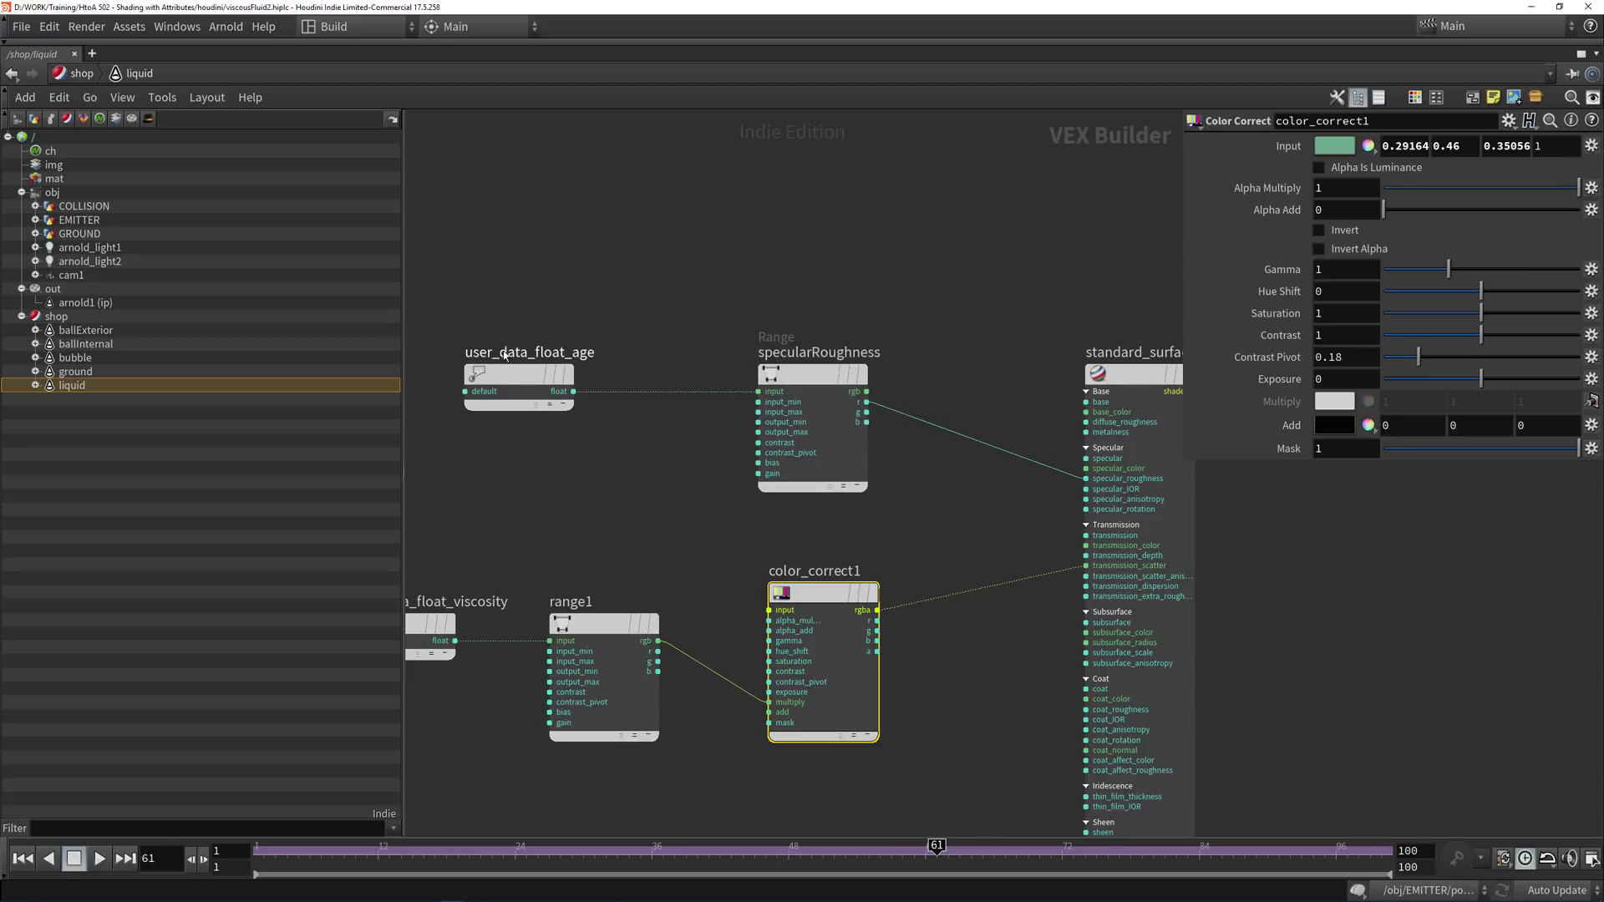
Review the parameters of the user_data_float_age node and the specularRoughness range node.
{"action": "left_click_drag", "start_coordinate": [511, 244], "coordinate": [877, 473]}
{"action": "double_click", "coordinate": [525, 353]}
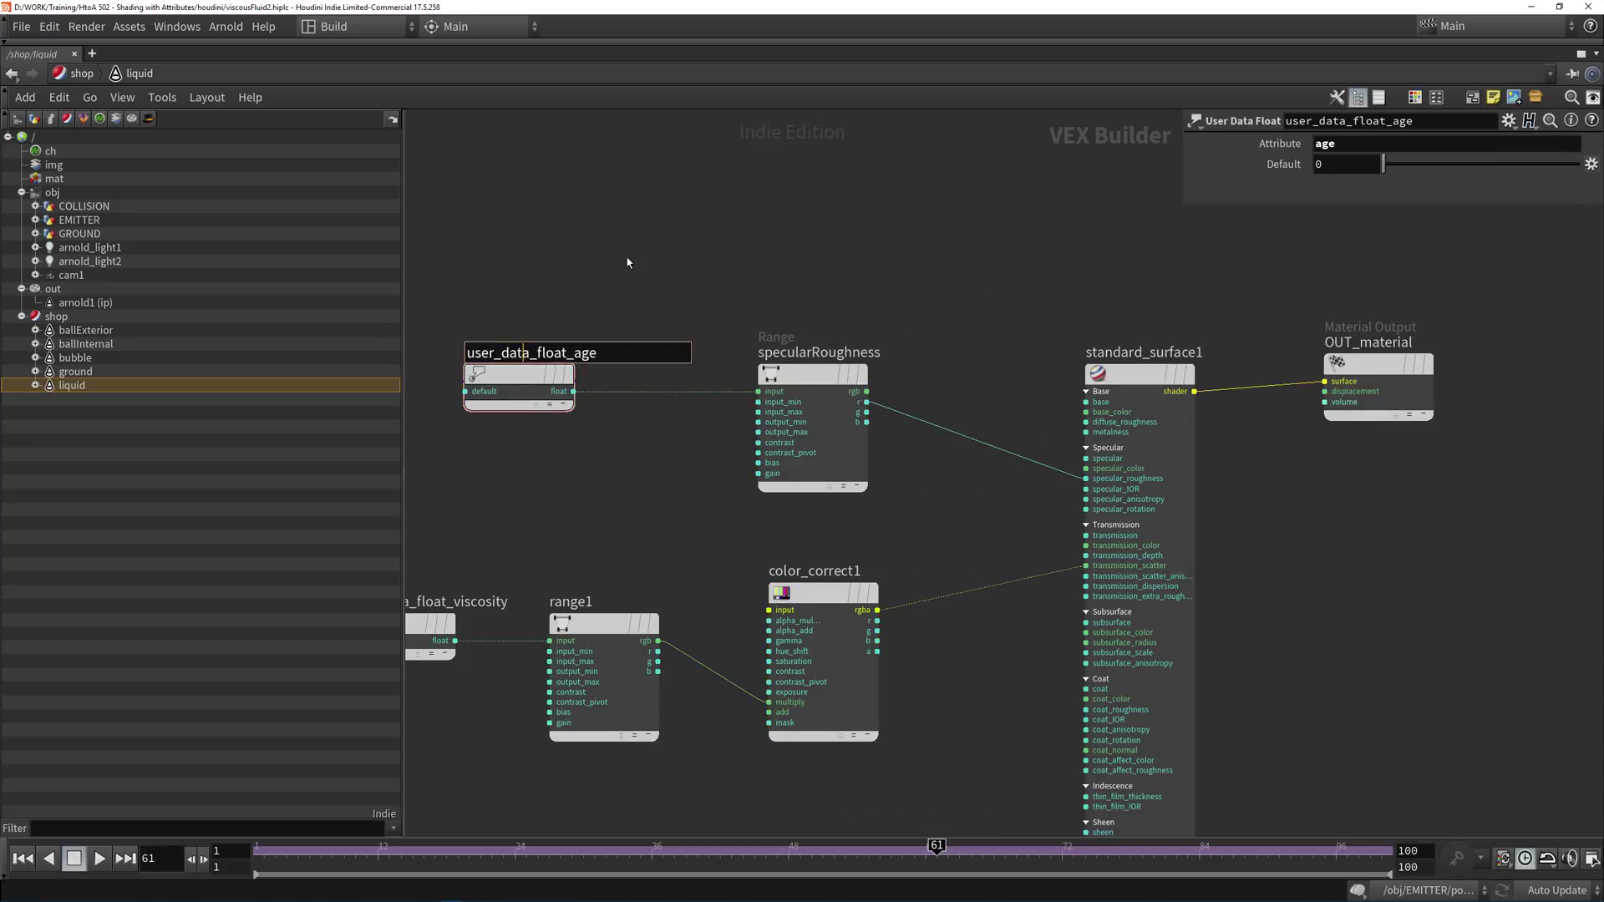
{"action": "left_click", "coordinate": [629, 263]}
{"action": "left_click", "coordinate": [806, 386]}
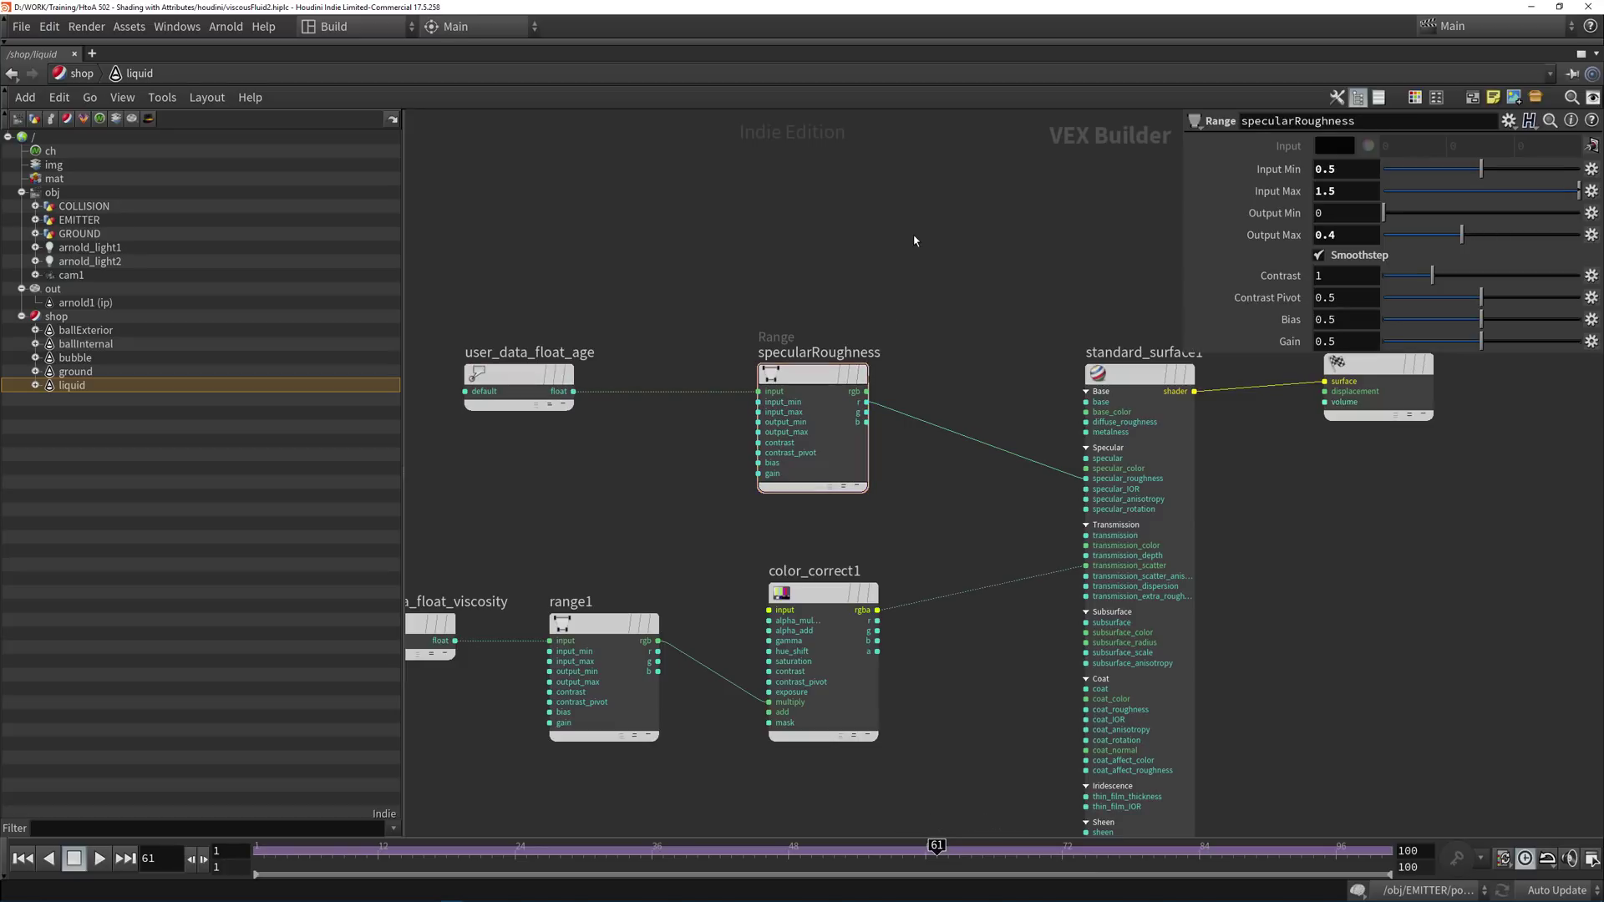
Restore the full pane layout and render frame 96 of the scene through arnold1.
{"action": "key", "text": "ctrl+b"}
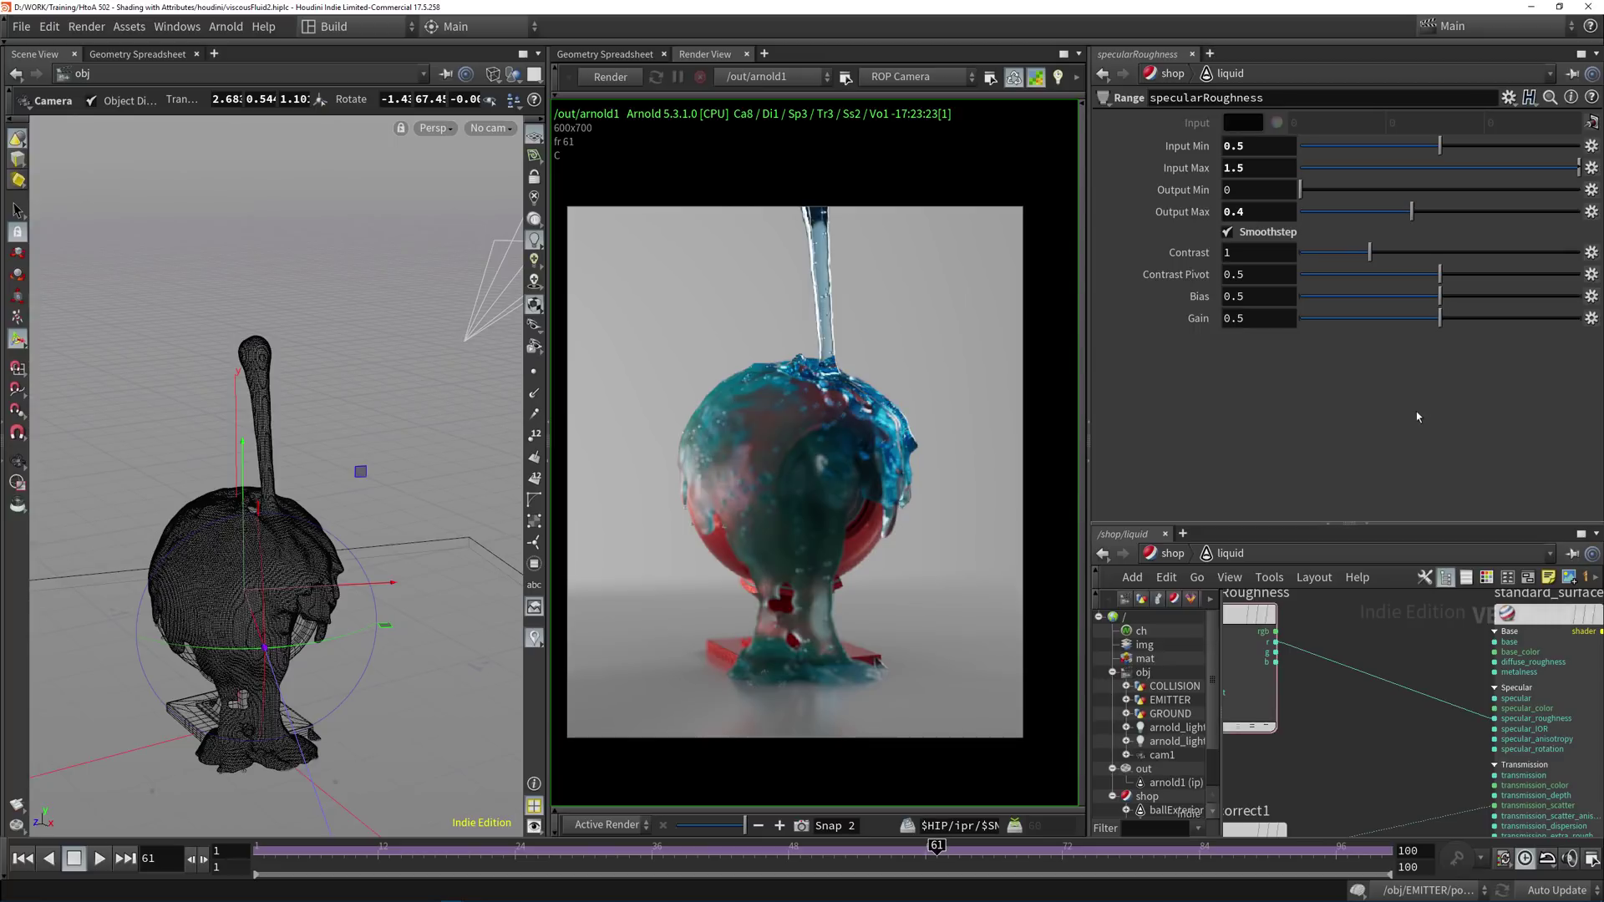
{"action": "left_click", "coordinate": [1337, 847]}
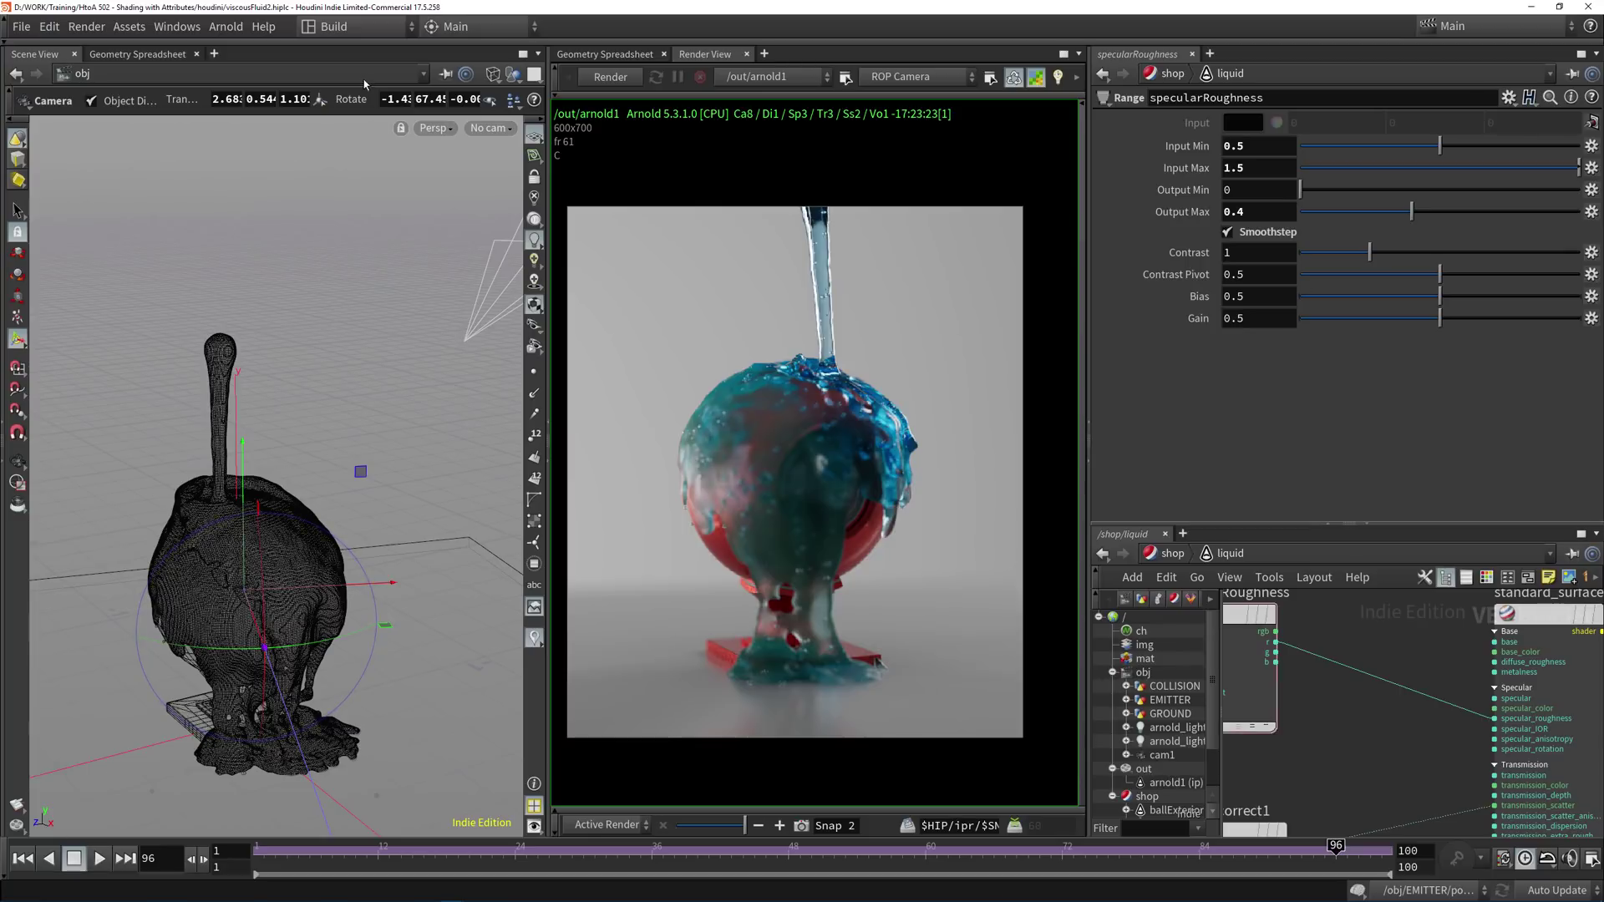
{"action": "left_click", "coordinate": [611, 78]}
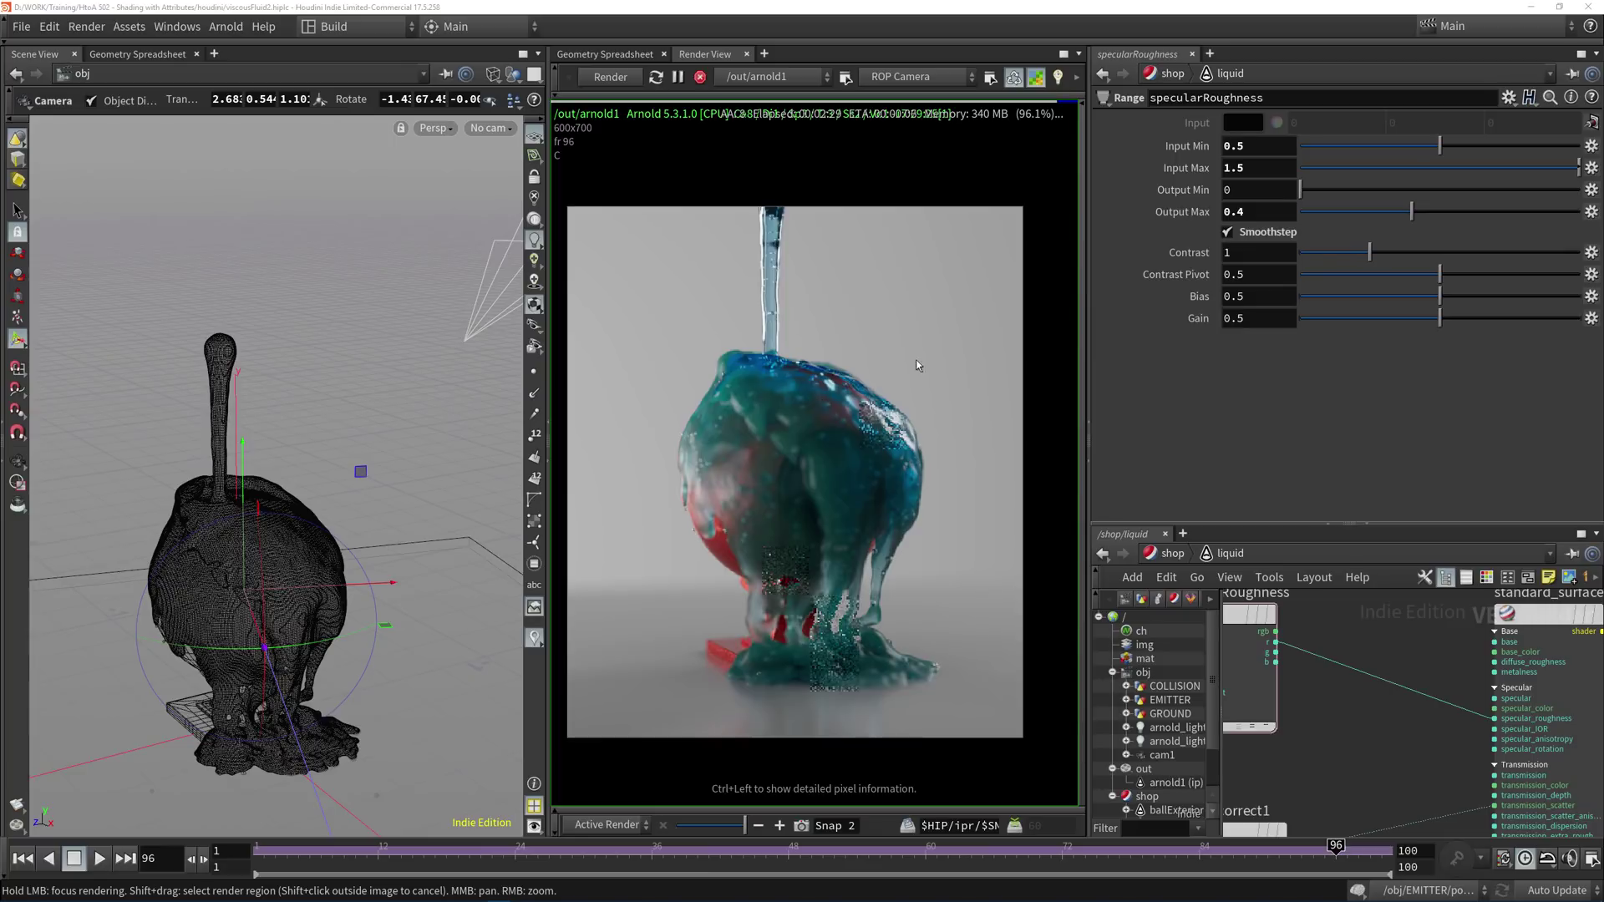
{"action": "scroll", "coordinate": [919, 355], "scroll_direction": "down", "scroll_amount": 1}
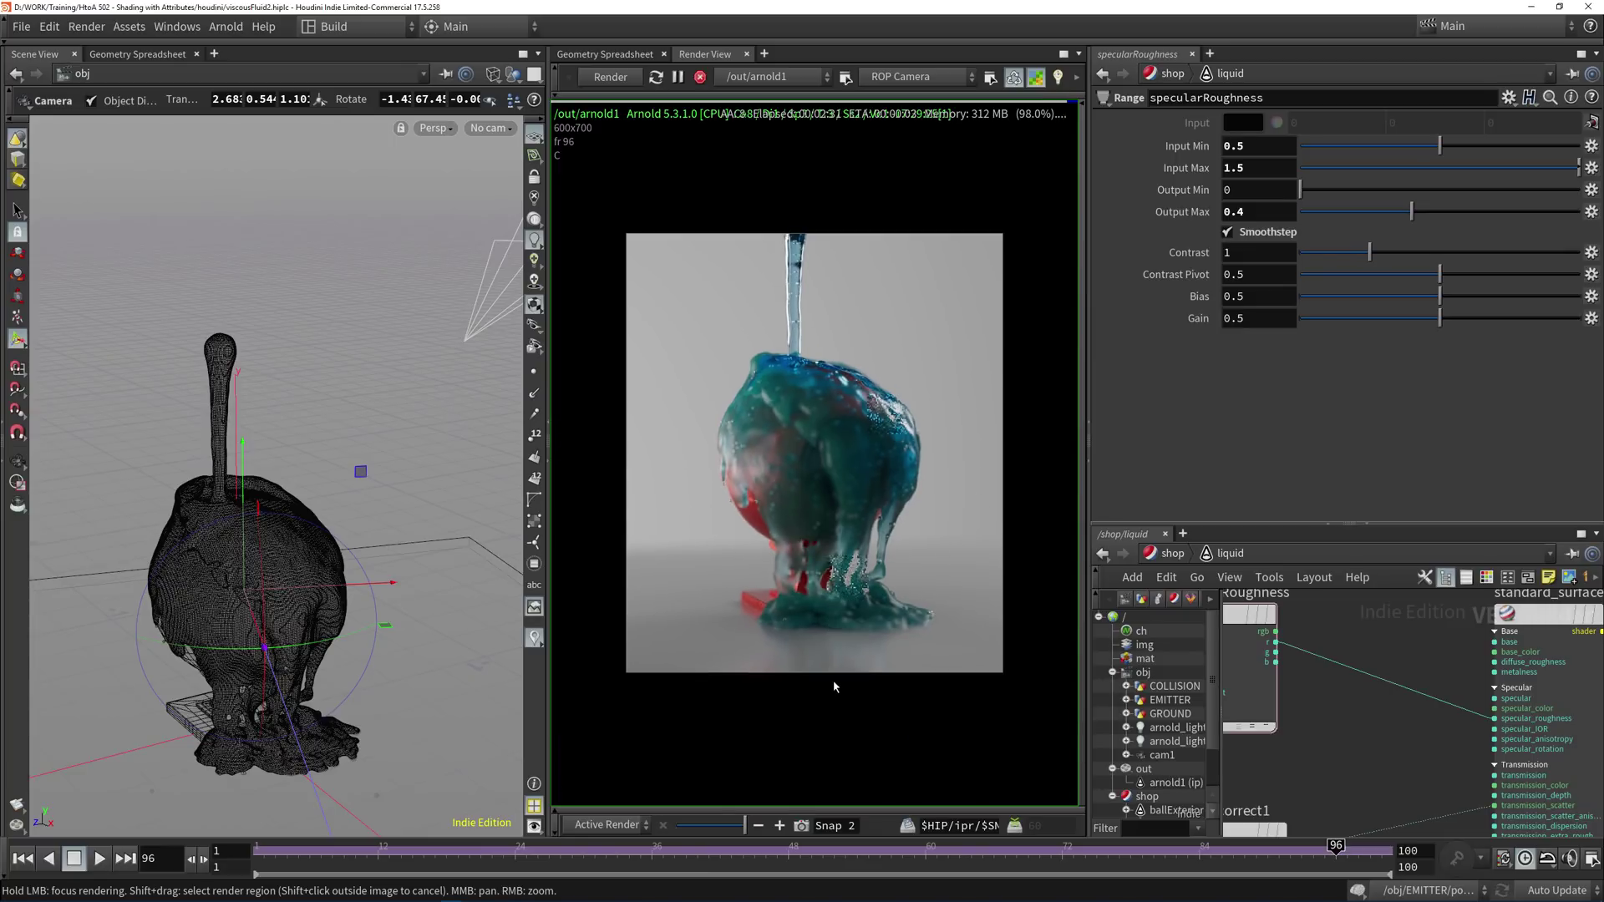